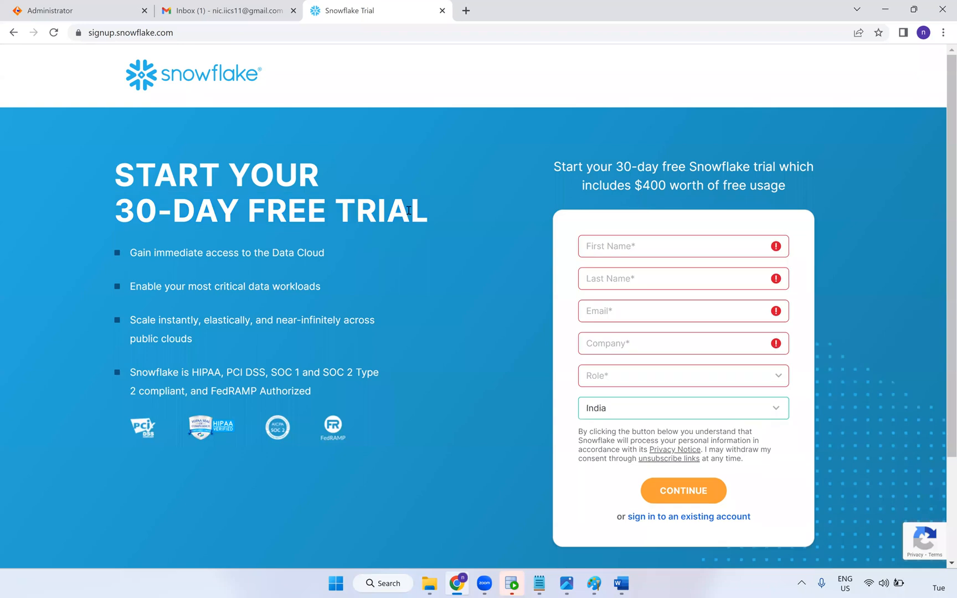
# Step: Enter the first and last name in the Snowflake trial signup form
pyautogui.moveTo(115, 175); pyautogui.dragTo(415, 211)
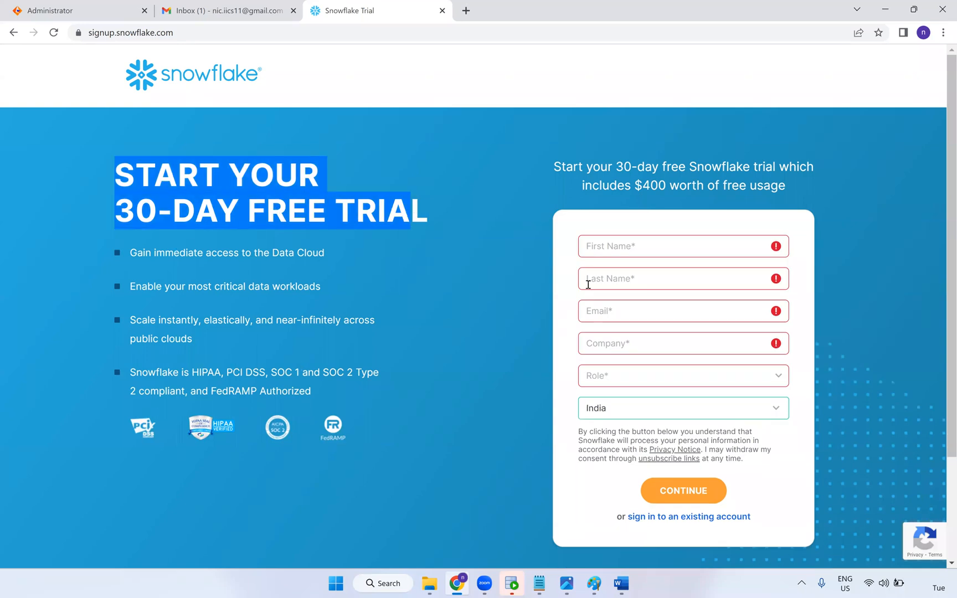
pyautogui.click(606, 248)
pyautogui.write('NIC')
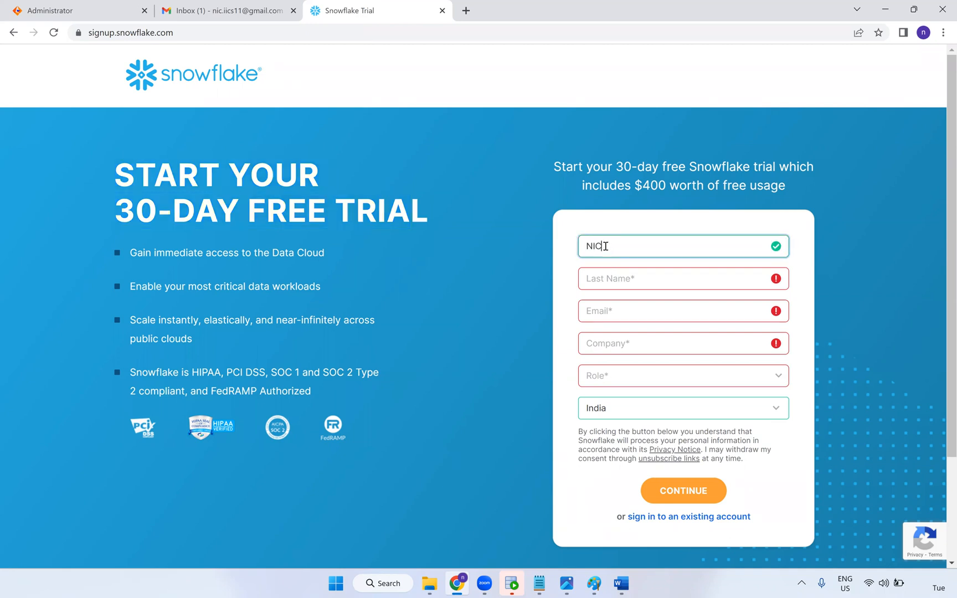
pyautogui.click(599, 280)
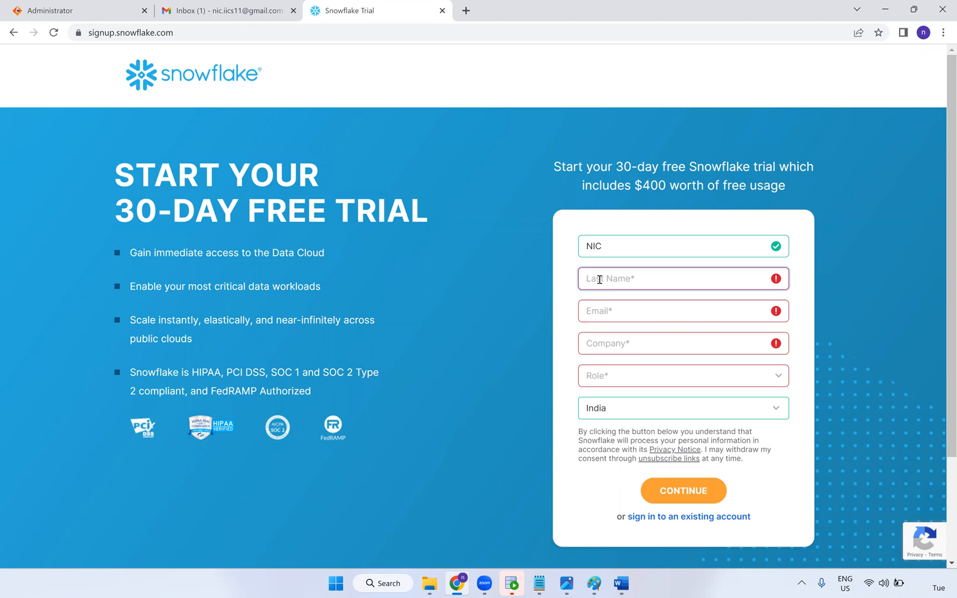
pyautogui.write('IT ICADEMY')
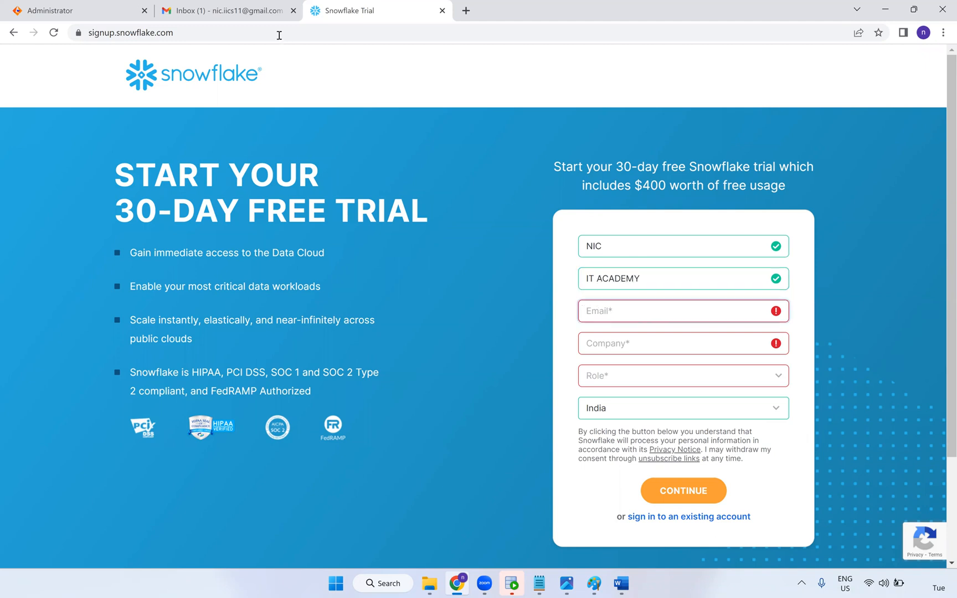
# Step: Copy the account e-mail address from Gmail and paste it into the signup form
pyautogui.click(271, 15)
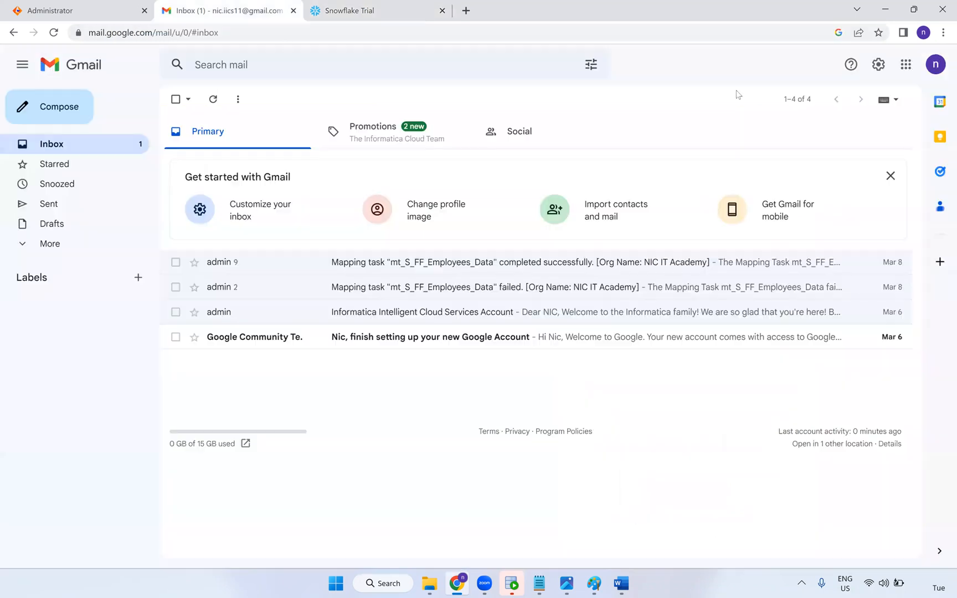
pyautogui.click(936, 68)
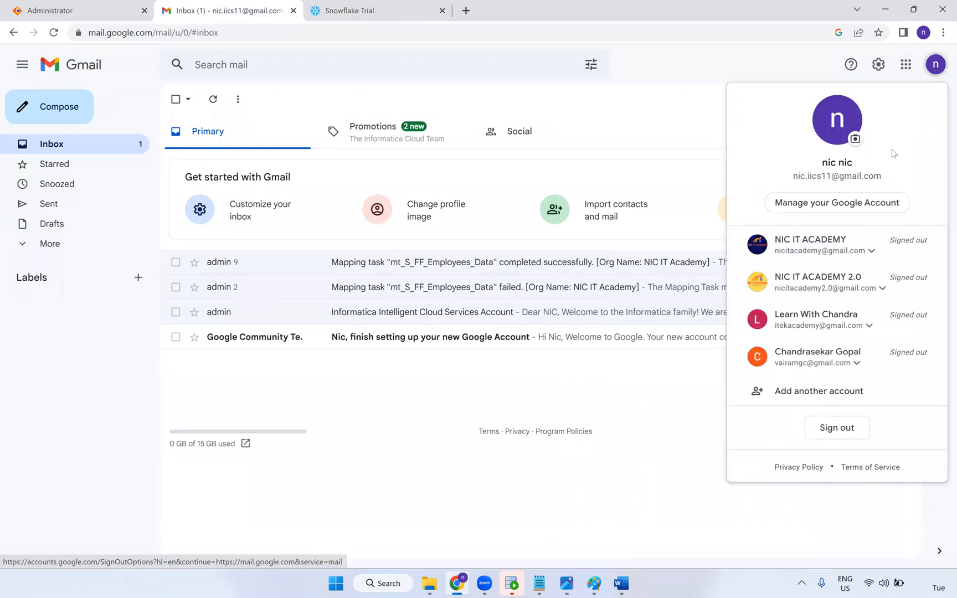
pyautogui.moveTo(883, 176); pyautogui.dragTo(790, 184)
pyautogui.hotkey('ctrl', 'c')
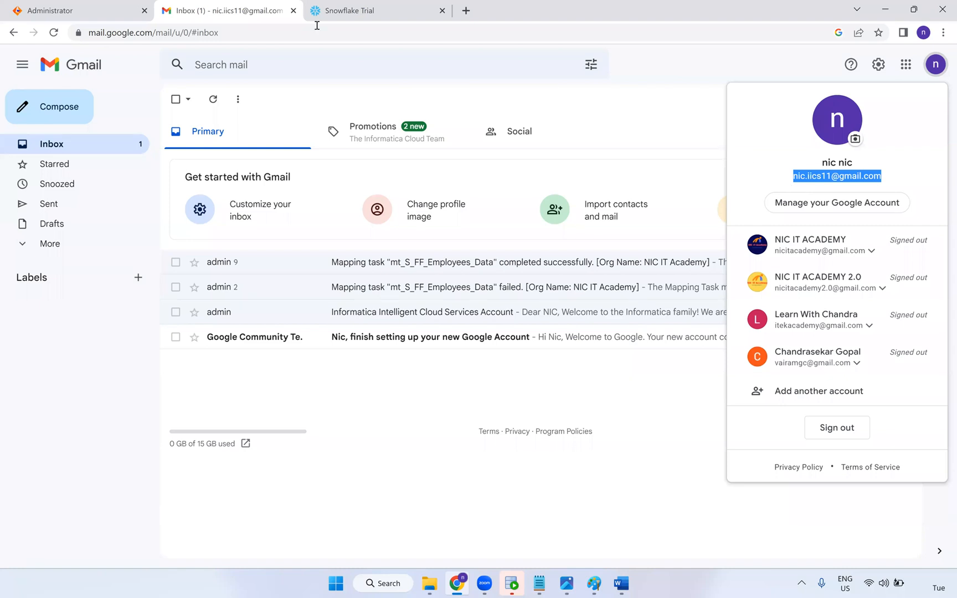
pyautogui.click(332, 11)
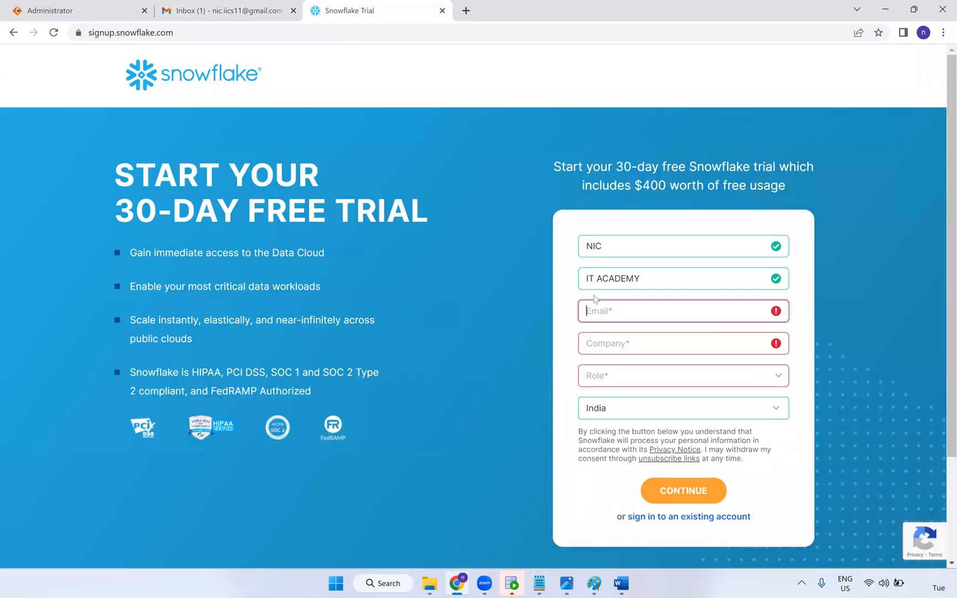
pyautogui.hotkey('ctrl', 'v')
# Step: Enter the company name, choose Data Engineer as the role, and continue
pyautogui.click(620, 343)
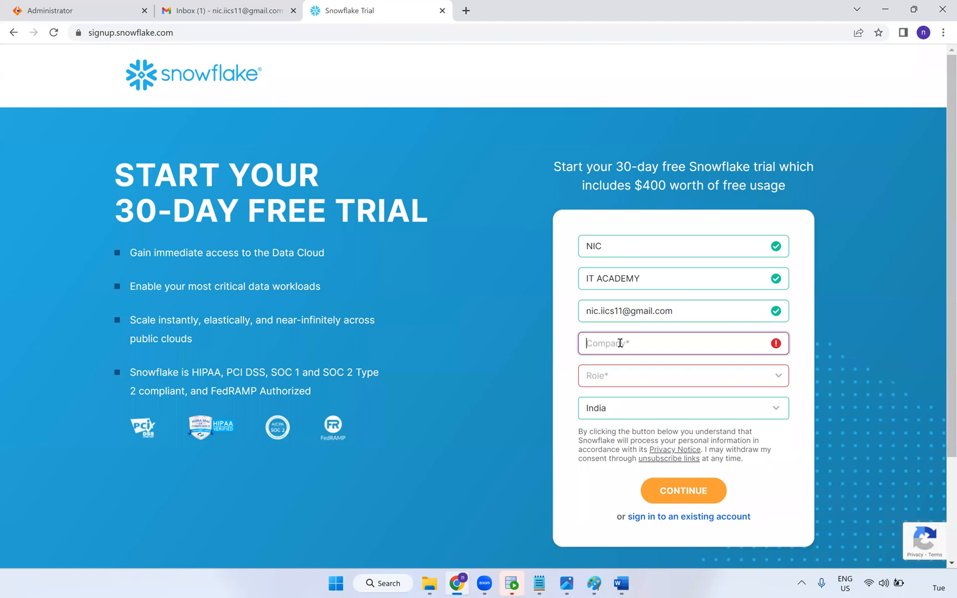
pyautogui.write('NIC')
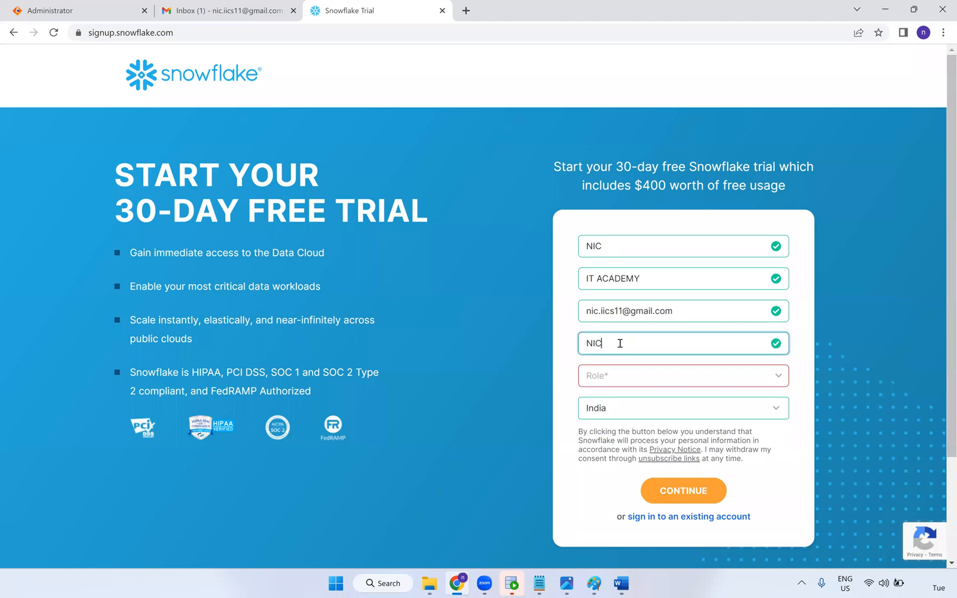
pyautogui.write(' IT Academy')
pyautogui.click(629, 382)
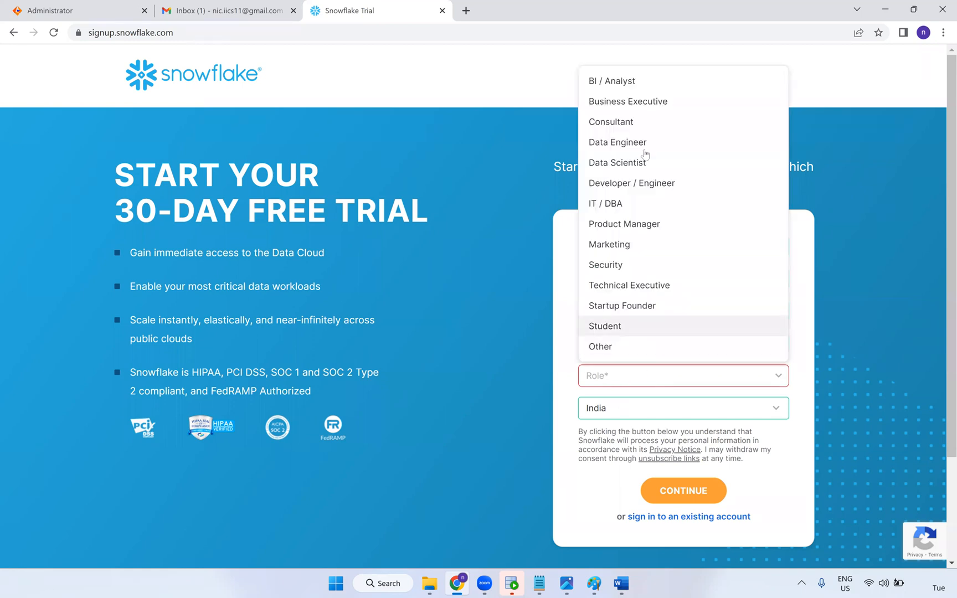
pyautogui.click(643, 123)
pyautogui.click(638, 382)
pyautogui.click(656, 143)
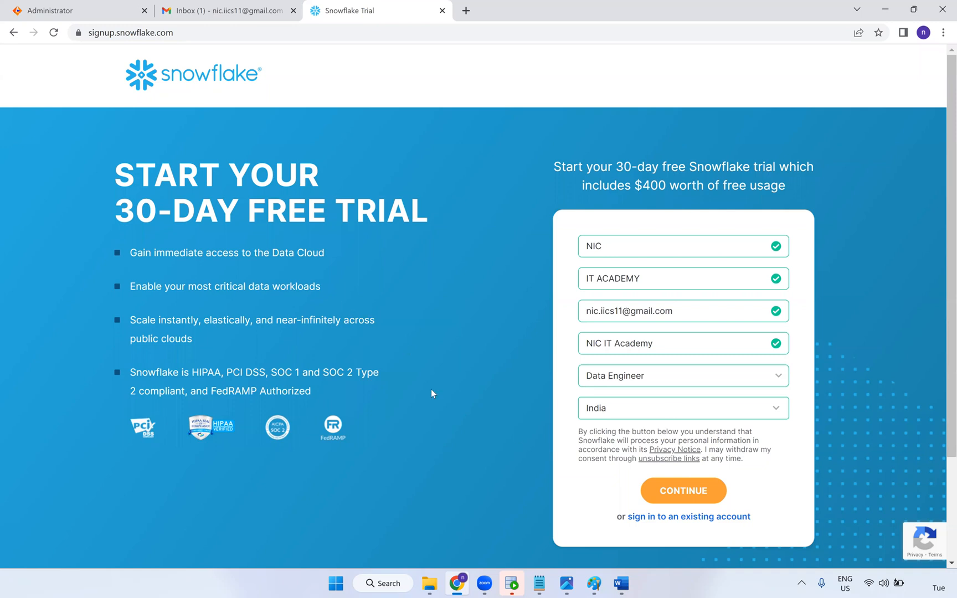
pyautogui.click(662, 492)
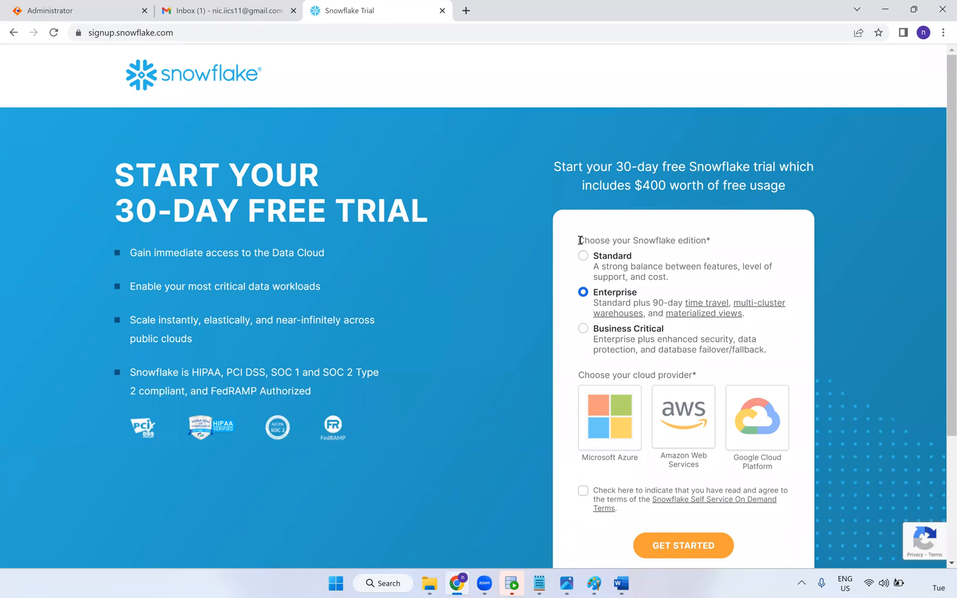
# Step: Choose Google Cloud Platform as the cloud provider and accept the self-service terms
pyautogui.moveTo(580, 241); pyautogui.dragTo(700, 249)
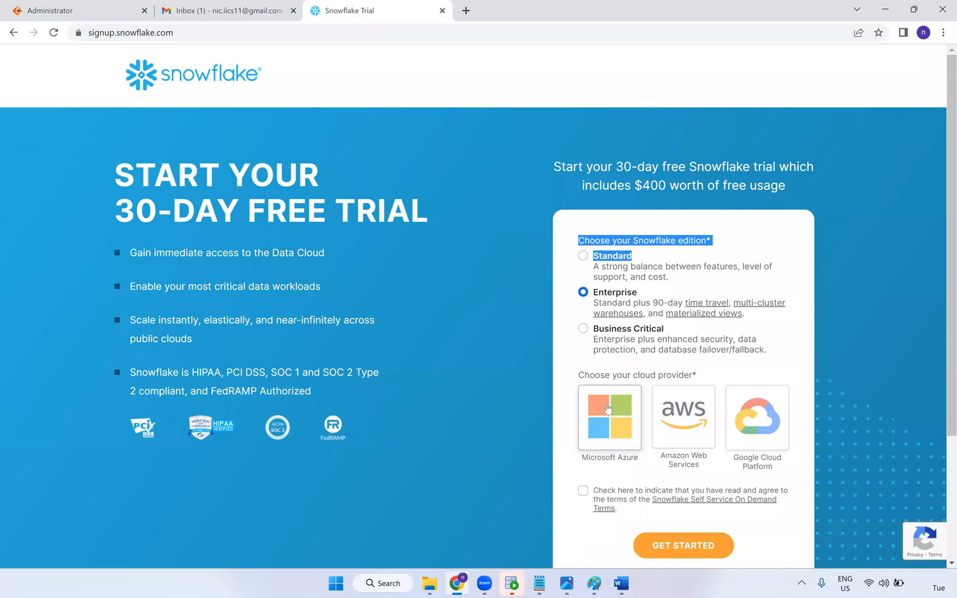
pyautogui.click(722, 379)
pyautogui.scroll(-1, 733, 365)
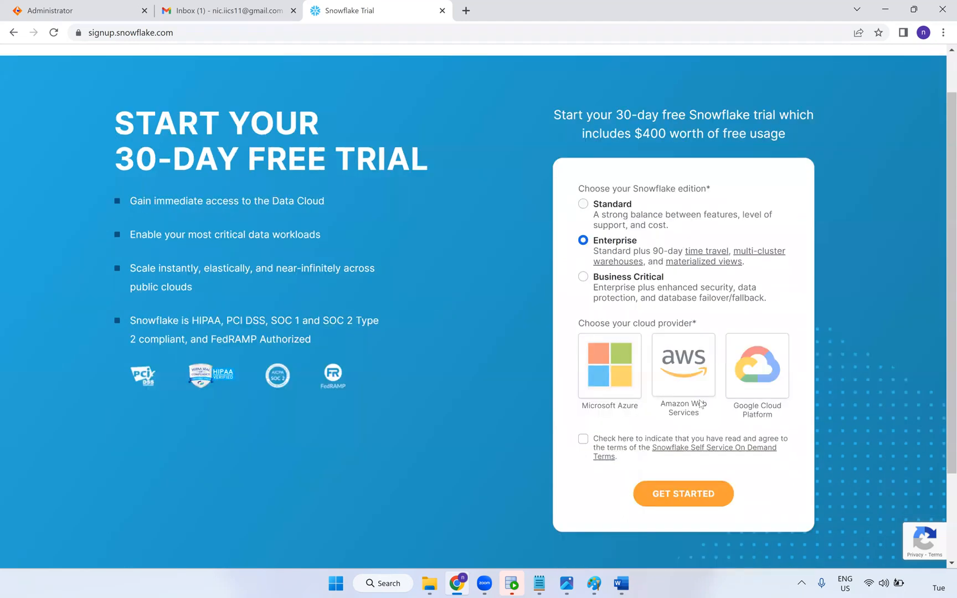
pyautogui.scroll(-1, 670, 366)
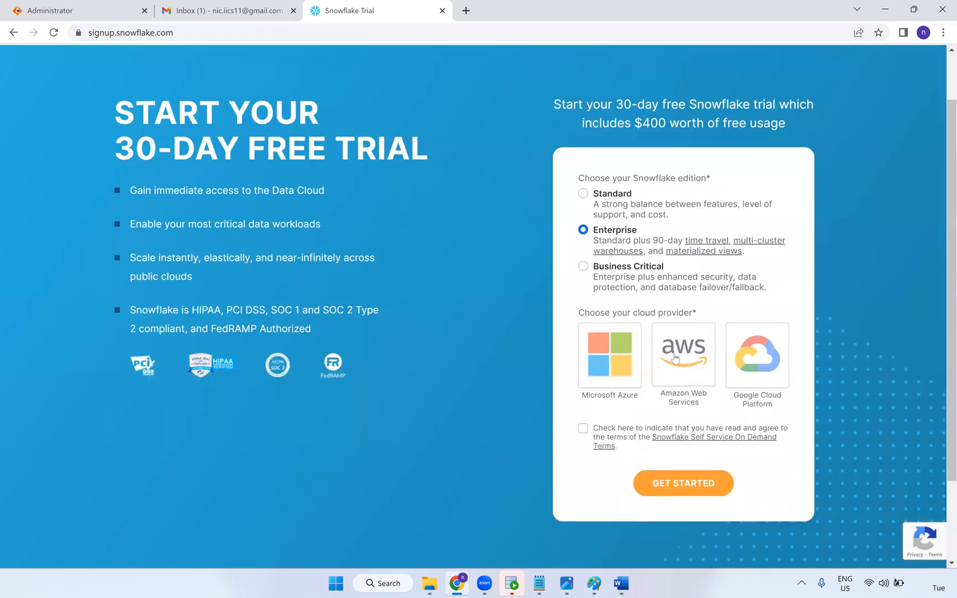
pyautogui.click(771, 362)
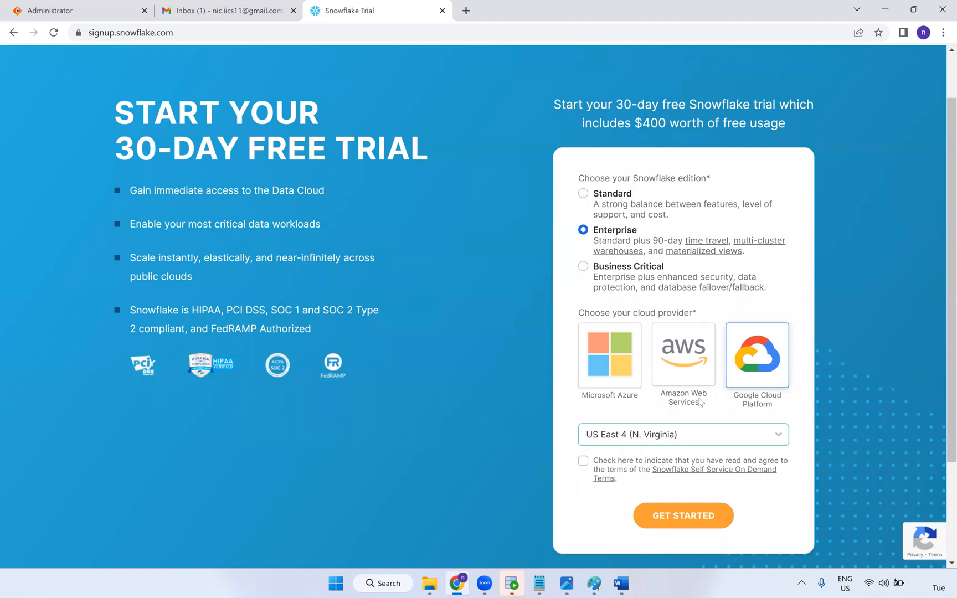
pyautogui.click(582, 461)
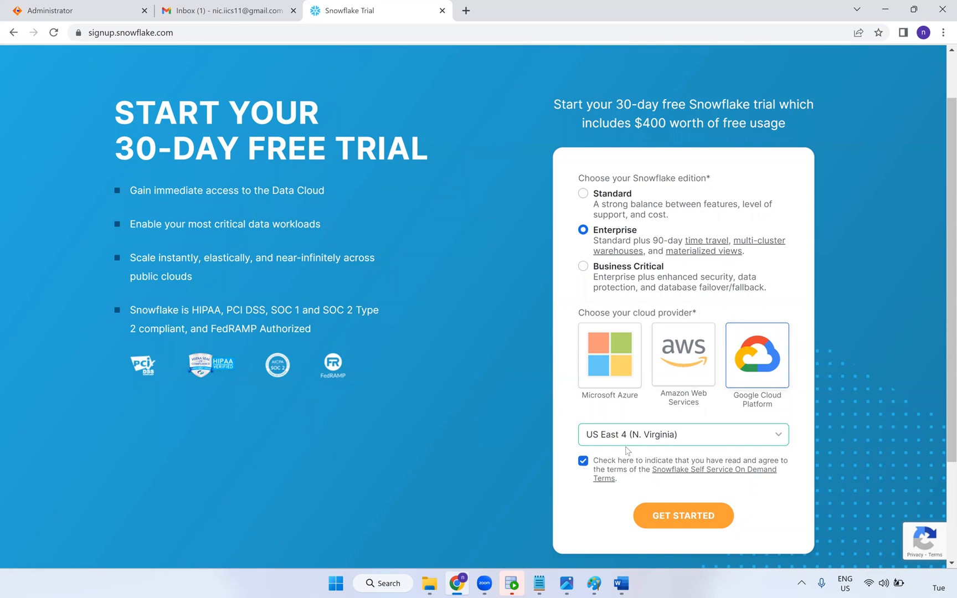
# Step: Create the trial account, skipping the reason, usage and preferred-language questions
pyautogui.moveTo(555, 102); pyautogui.dragTo(804, 101)
pyautogui.moveTo(636, 122); pyautogui.dragTo(789, 123)
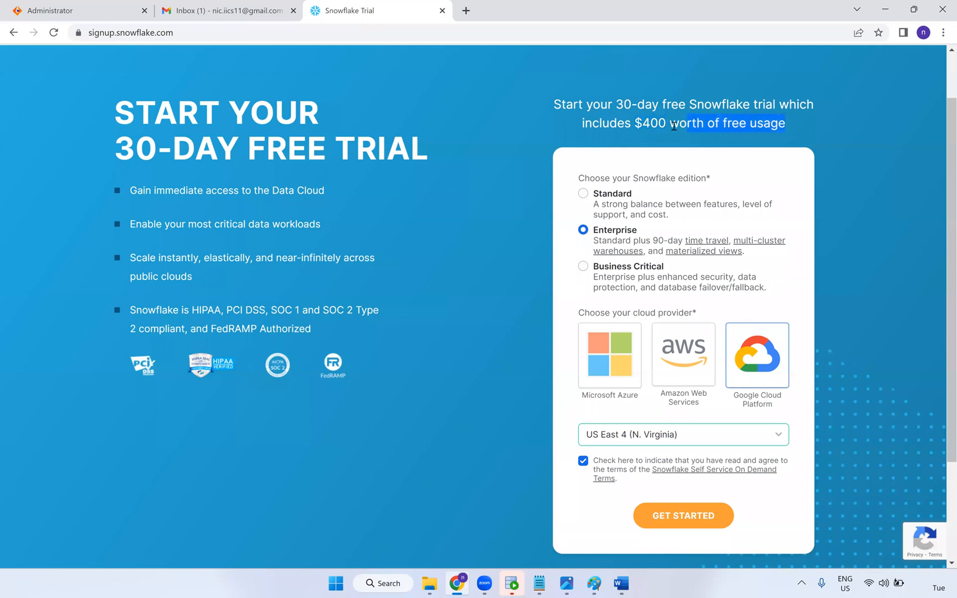
pyautogui.click(510, 280)
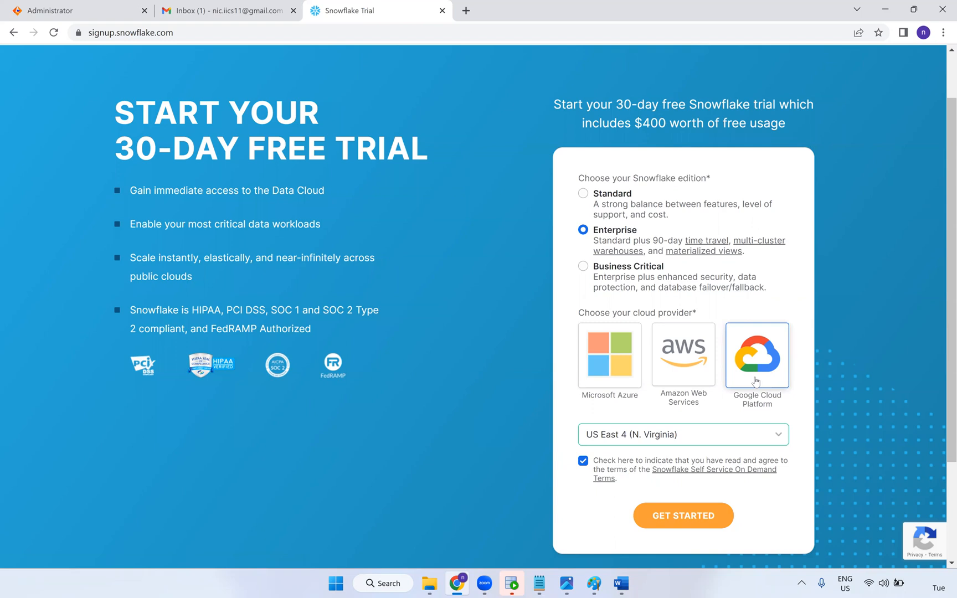
pyautogui.click(686, 516)
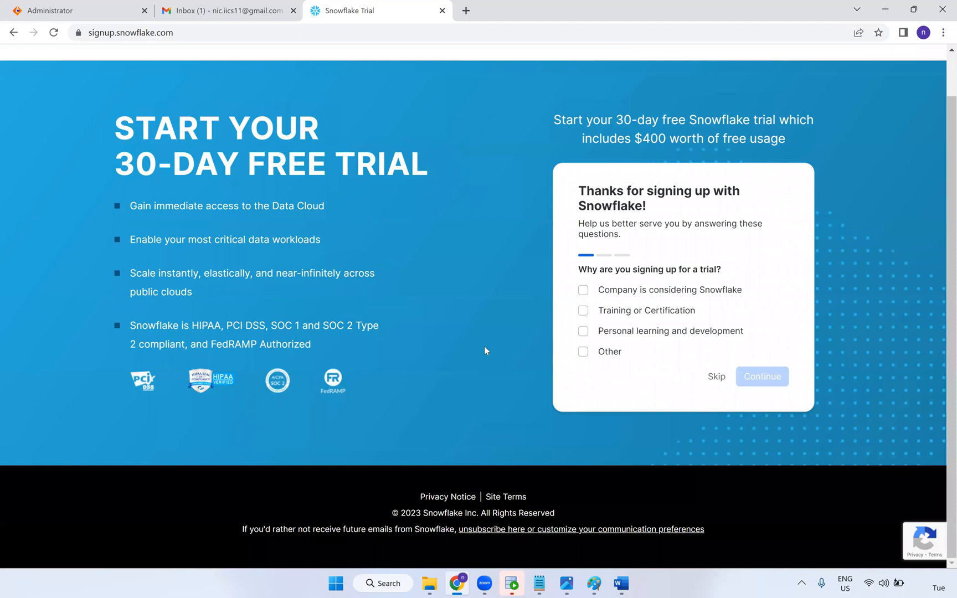
pyautogui.click(717, 377)
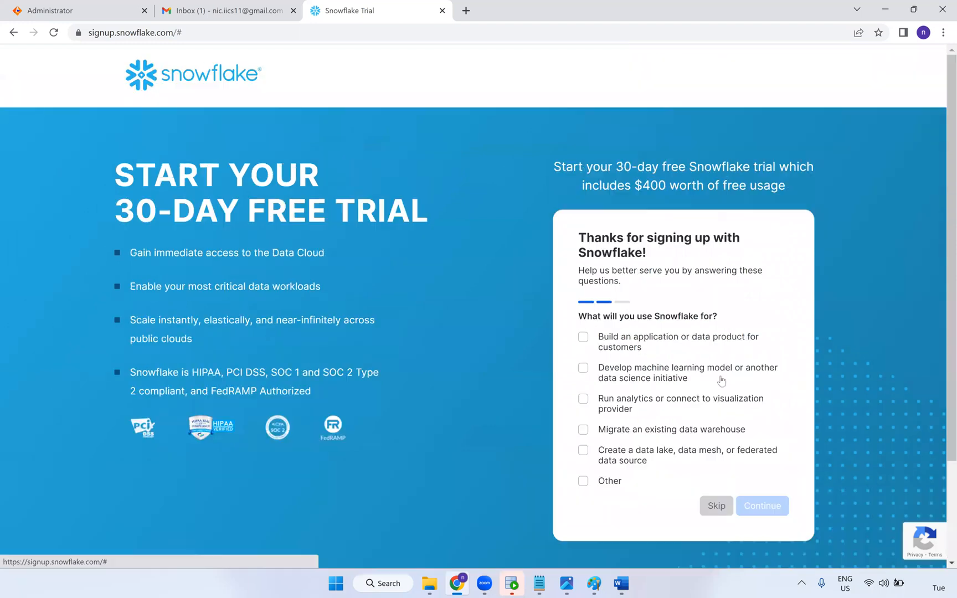
pyautogui.click(718, 506)
pyautogui.click(724, 467)
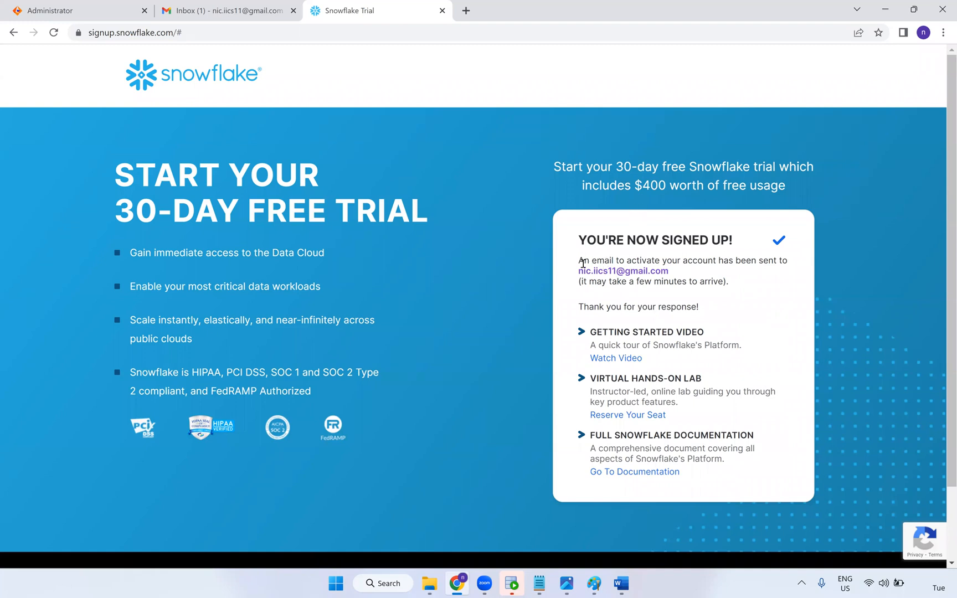
pyautogui.moveTo(578, 260); pyautogui.dragTo(777, 263)
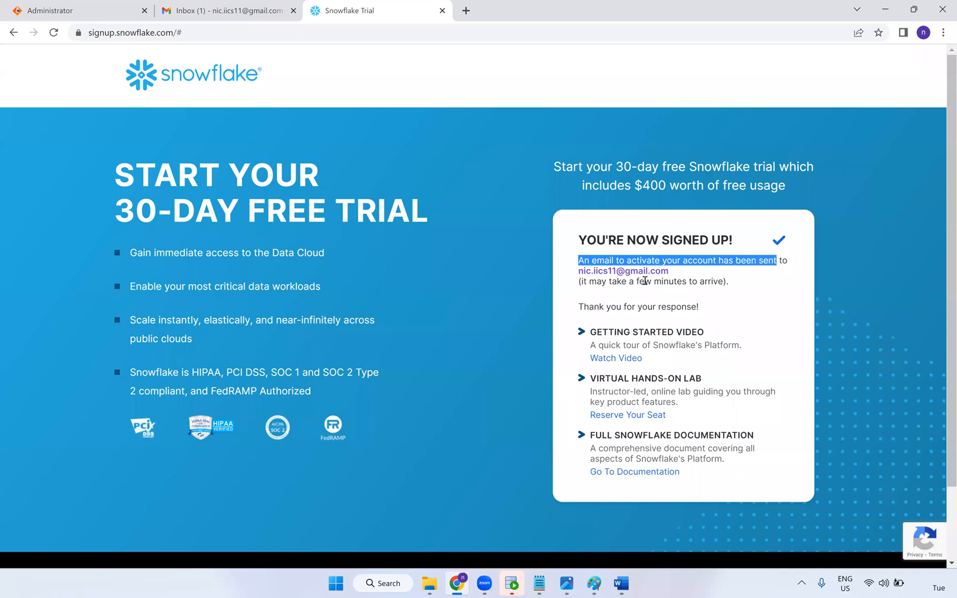
pyautogui.click(185, 12)
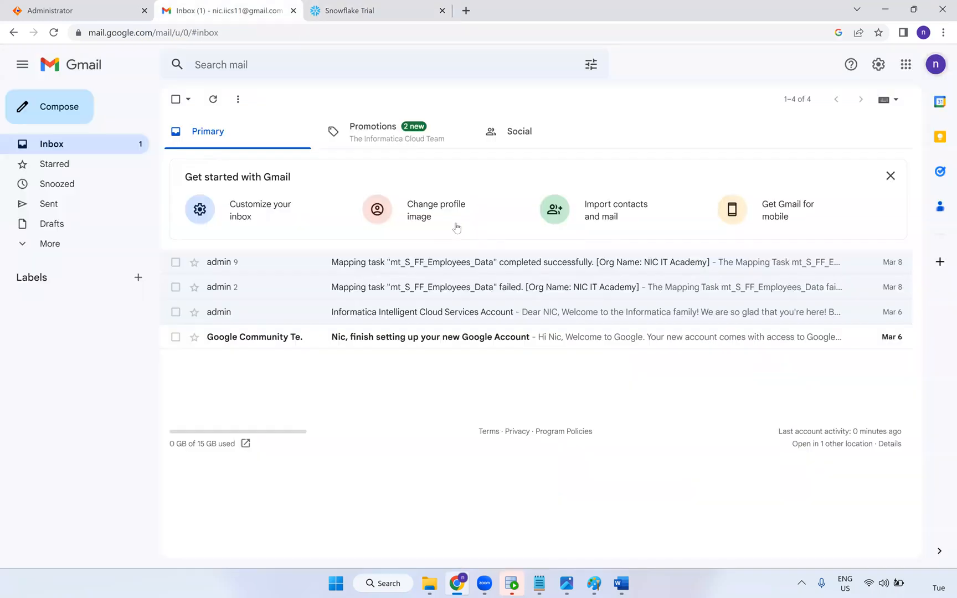
# Step: Reload the inbox, open the 'Activate Your Snowflake Account!' email and follow its activation link
pyautogui.click(277, 30)
pyautogui.press('Return')
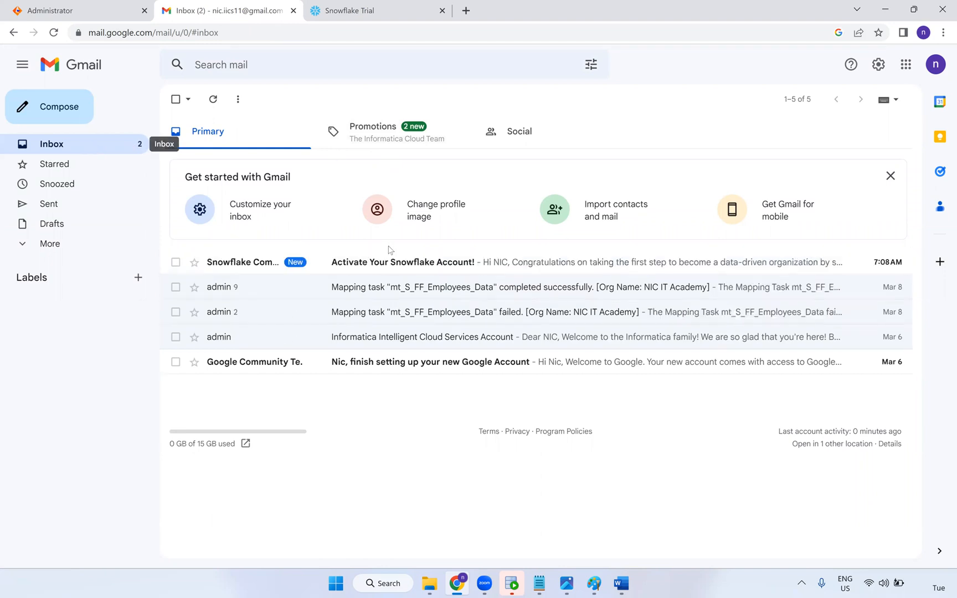
pyautogui.click(383, 269)
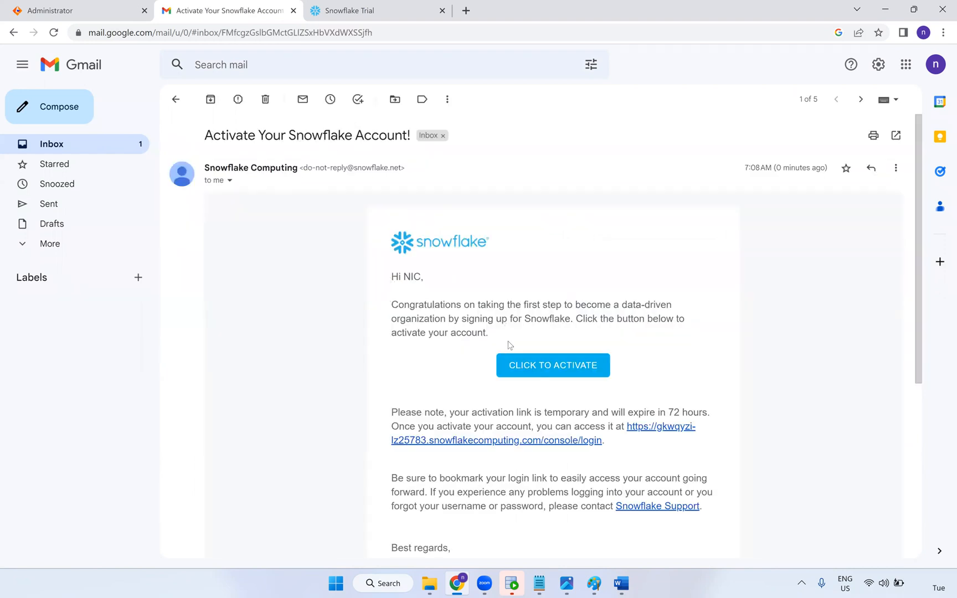
pyautogui.scroll(-1, 508, 357)
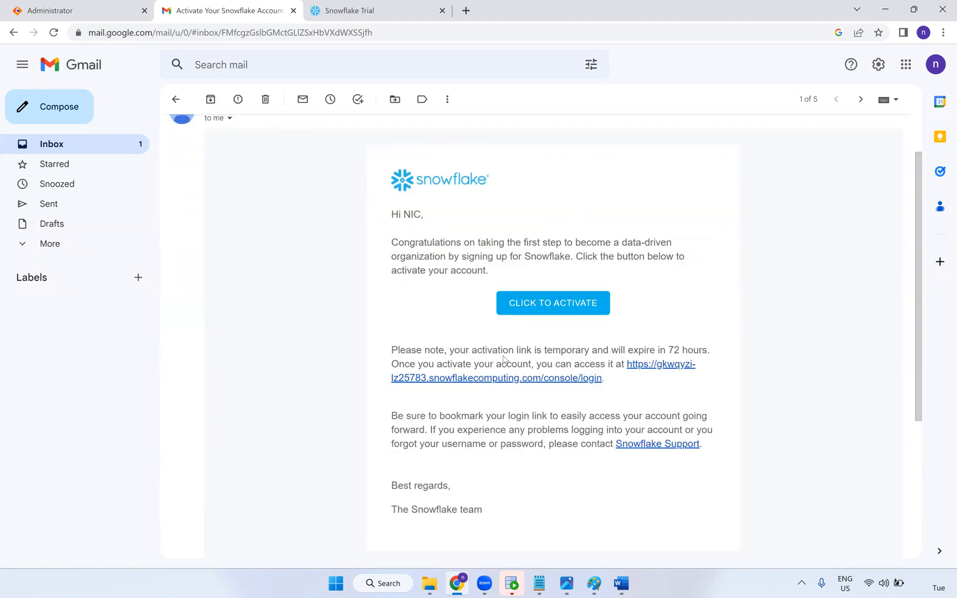
pyautogui.click(563, 309)
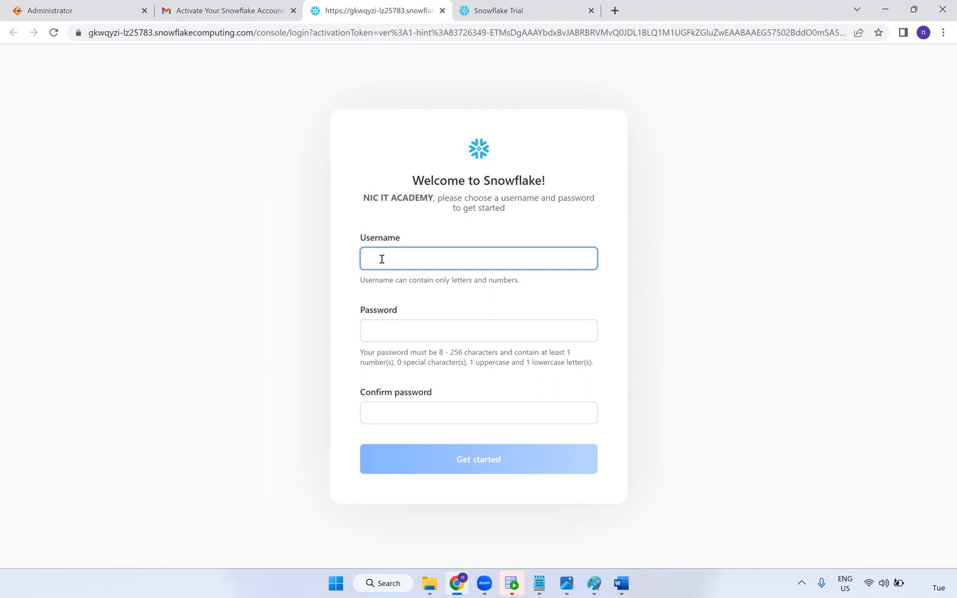
# Step: Set the username to the e-mail address with its domain and trailing dot removed
pyautogui.hotkey('ctrl', 'v')
pyautogui.click(402, 259)
pyautogui.keyDown('shift'); pyautogui.click(462, 259); pyautogui.keyUp('shift')
pyautogui.press('BackSpace')
pyautogui.click(406, 334)
pyautogui.click(391, 287)
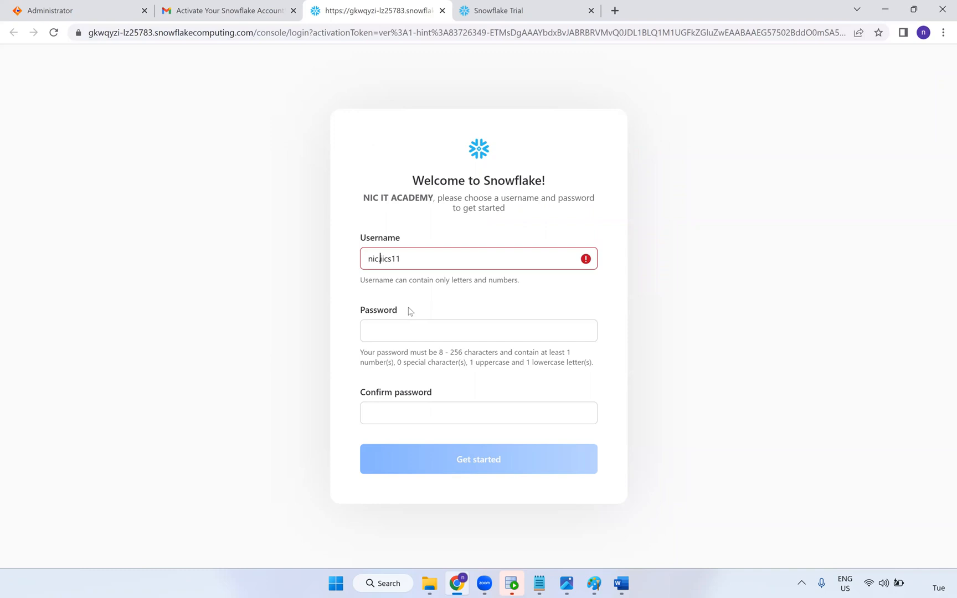
pyautogui.press('BackSpace')
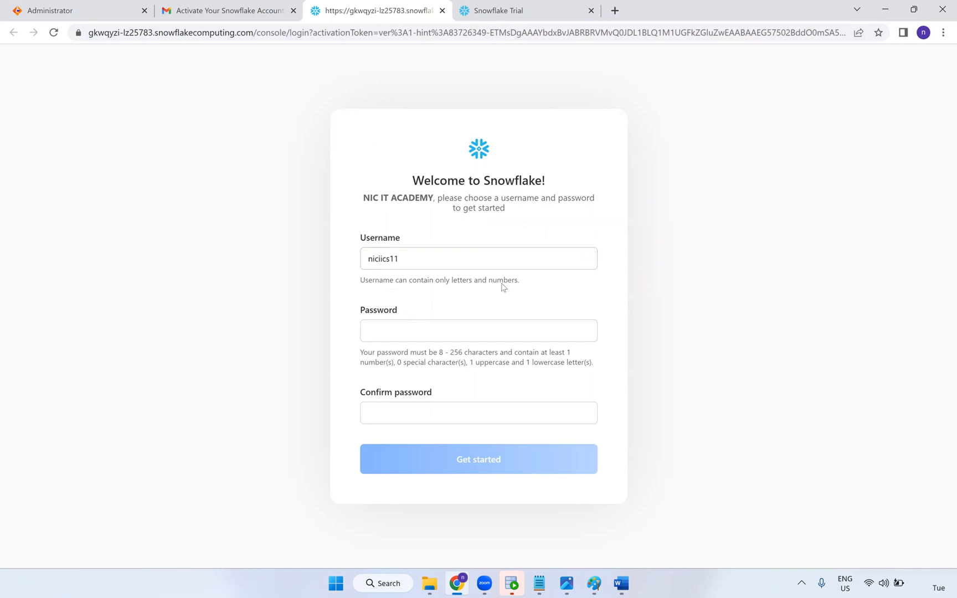
# Step: Enter and confirm the account password, then submit the credentials
pyautogui.click(429, 328)
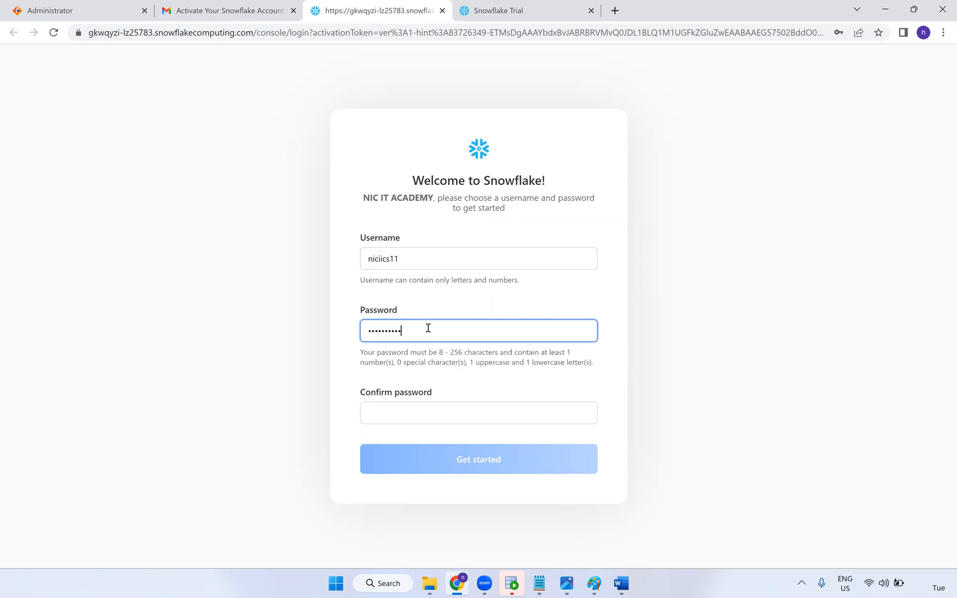
pyautogui.click(417, 420)
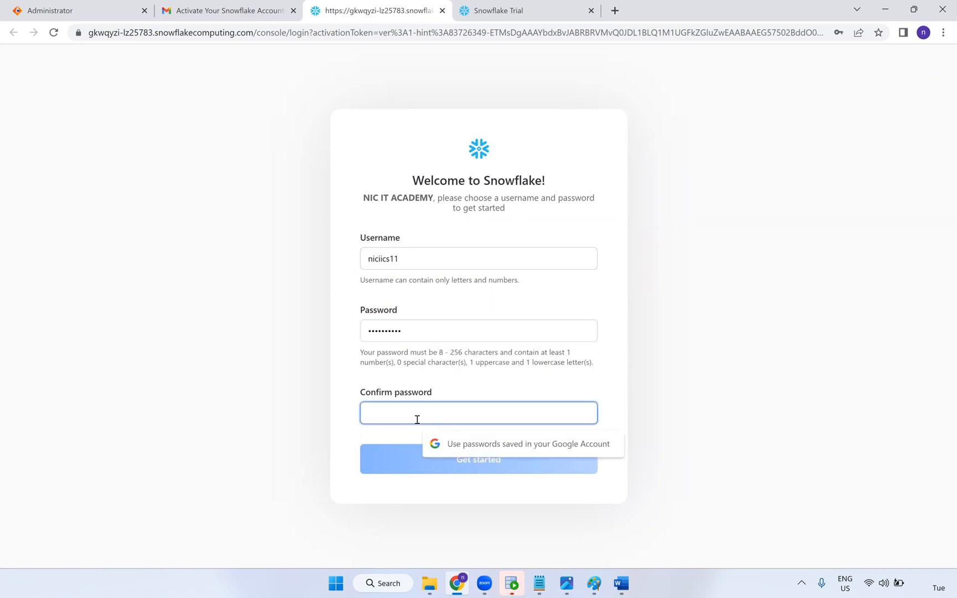
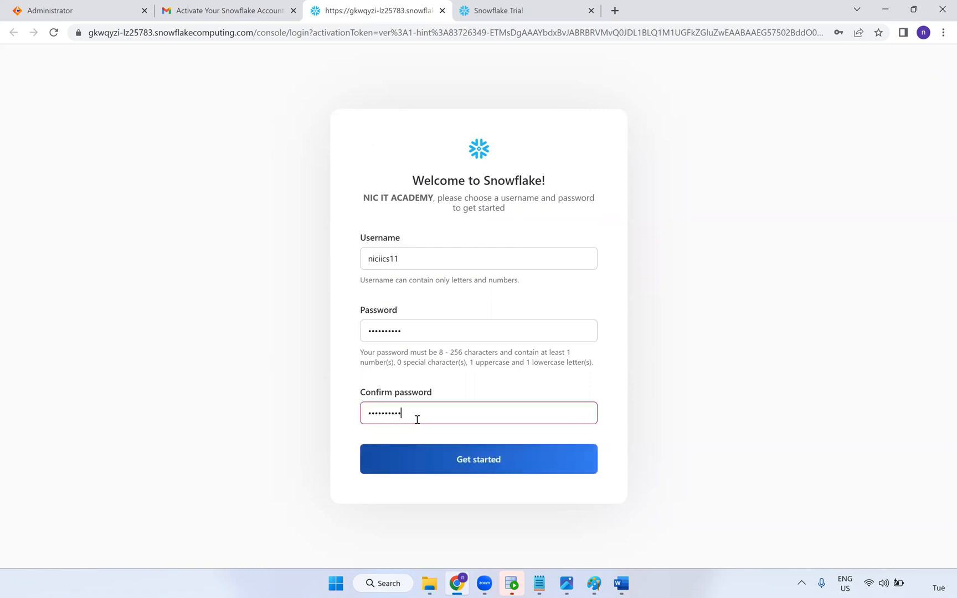
pyautogui.click(359, 288)
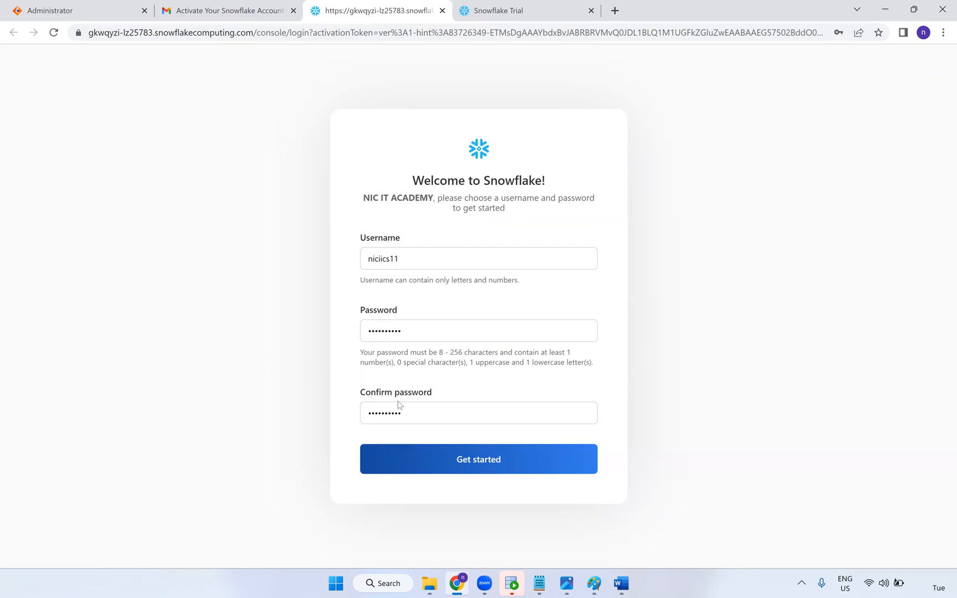
pyautogui.click(486, 464)
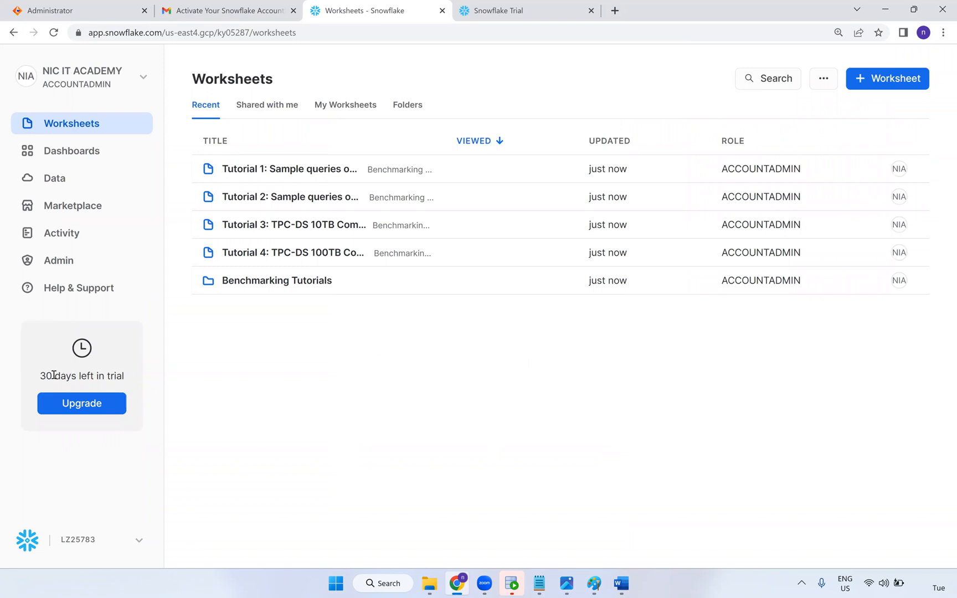
# Step: Browse the Databases, Usage and Accounts pages, ending on Warehouses with COMPUTE_WH
pyautogui.moveTo(54, 376); pyautogui.dragTo(106, 377)
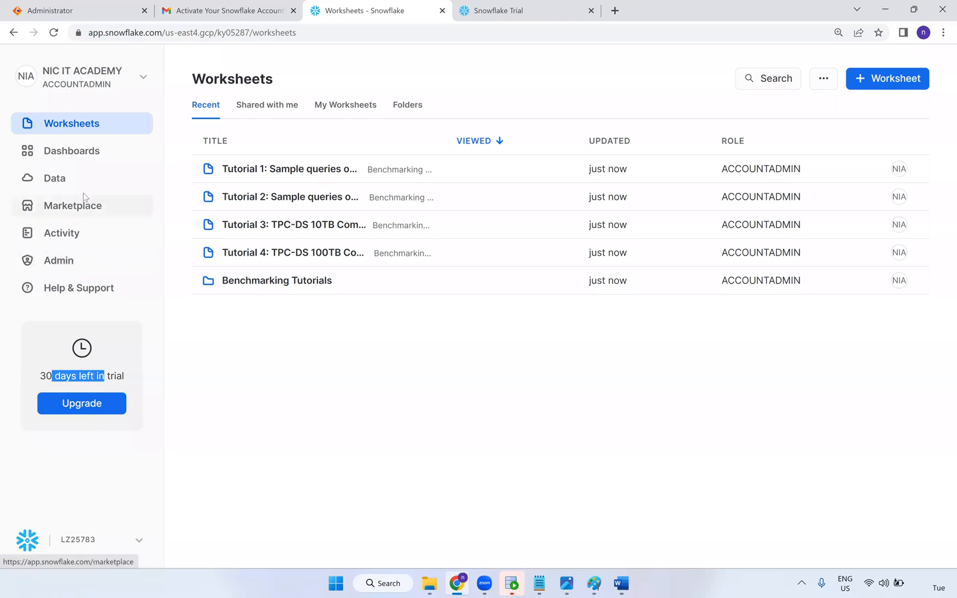
pyautogui.click(68, 181)
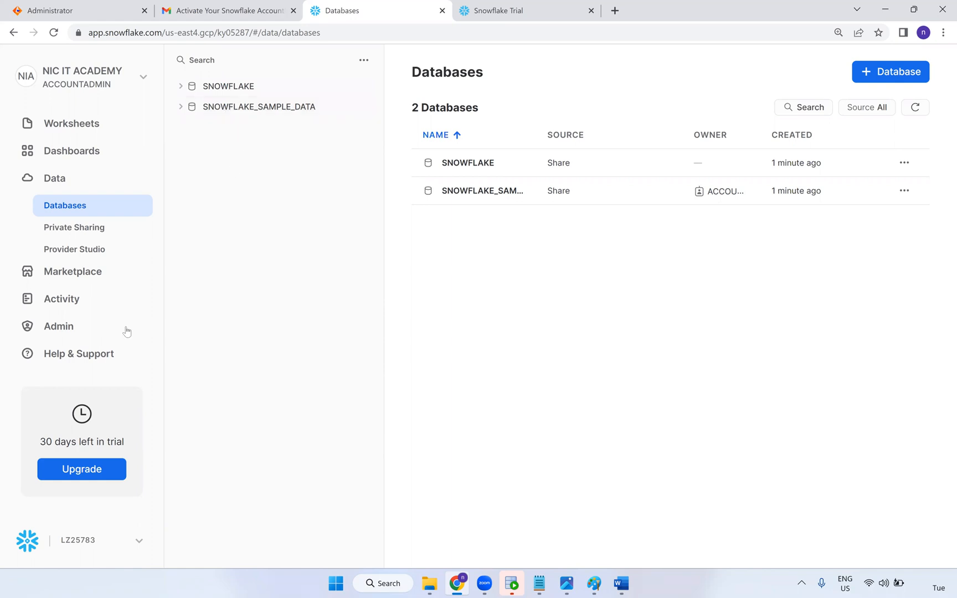
pyautogui.click(82, 326)
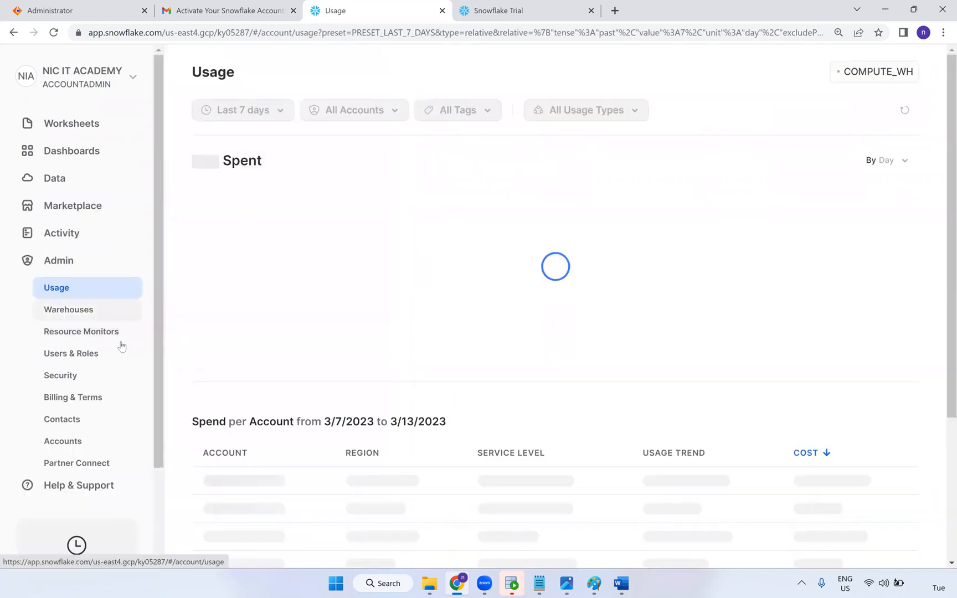
pyautogui.scroll(-2, 107, 474)
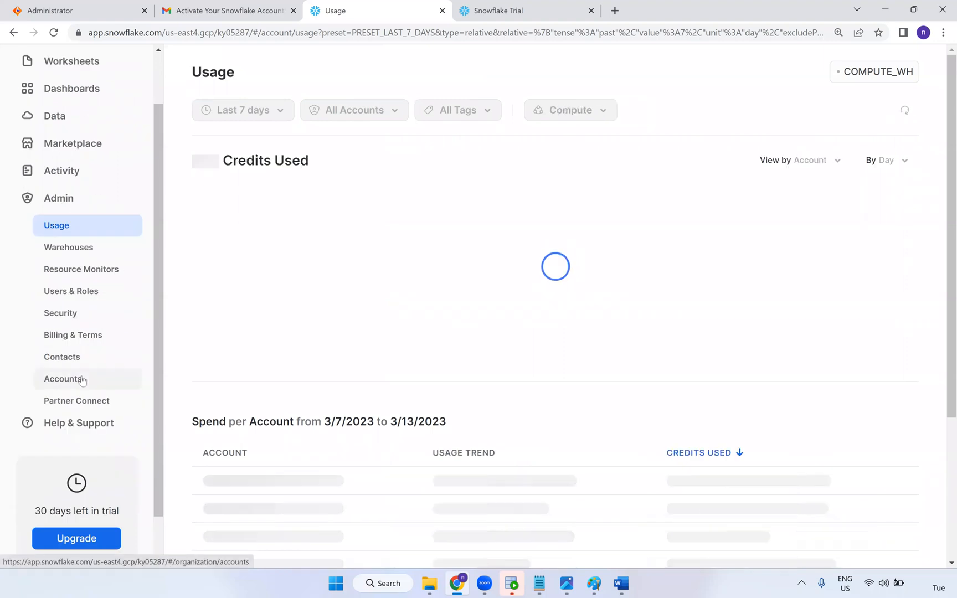
pyautogui.click(82, 379)
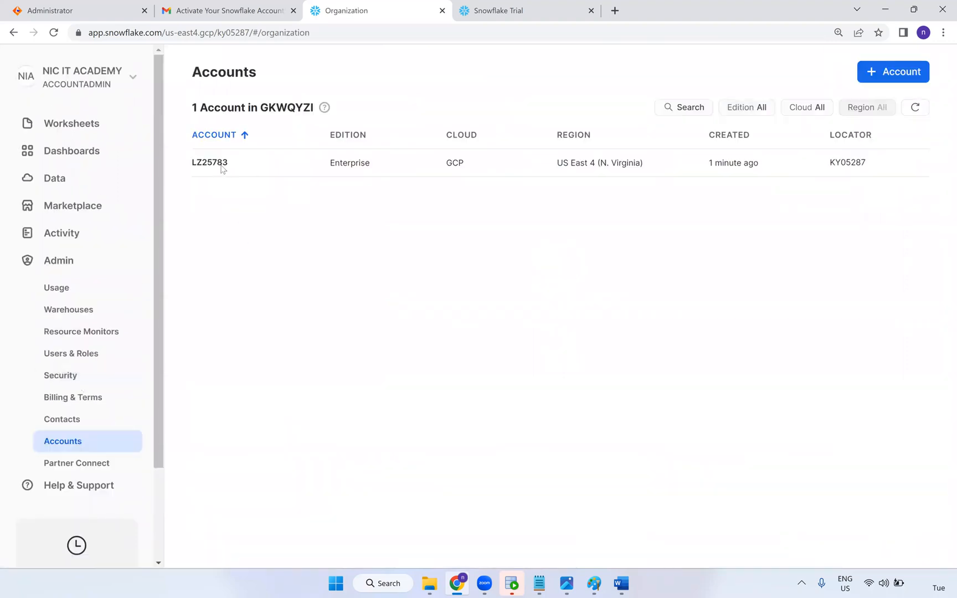
pyautogui.moveTo(240, 166)
pyautogui.scroll(-2, 62, 346)
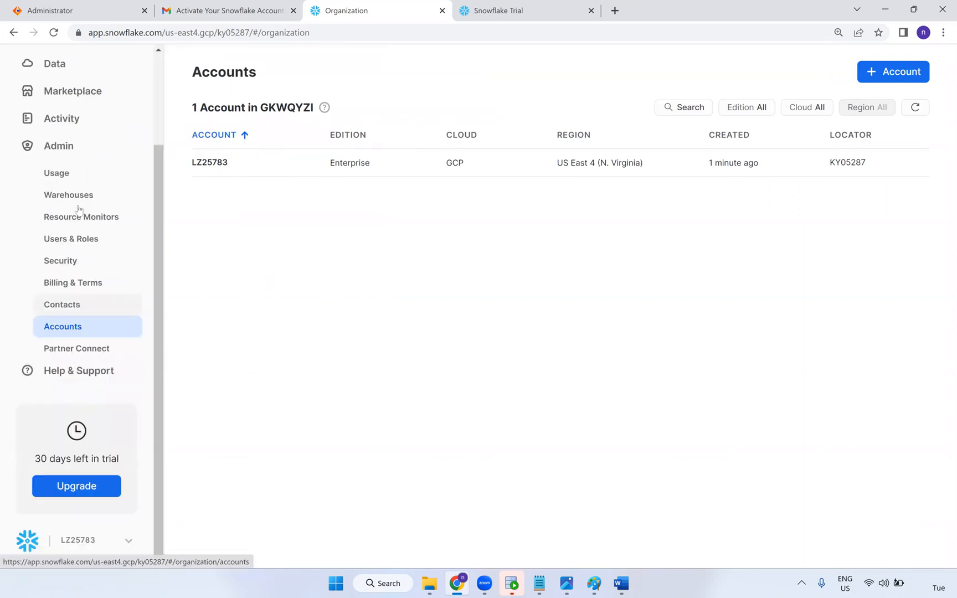
pyautogui.scroll(2, 76, 225)
pyautogui.click(75, 311)
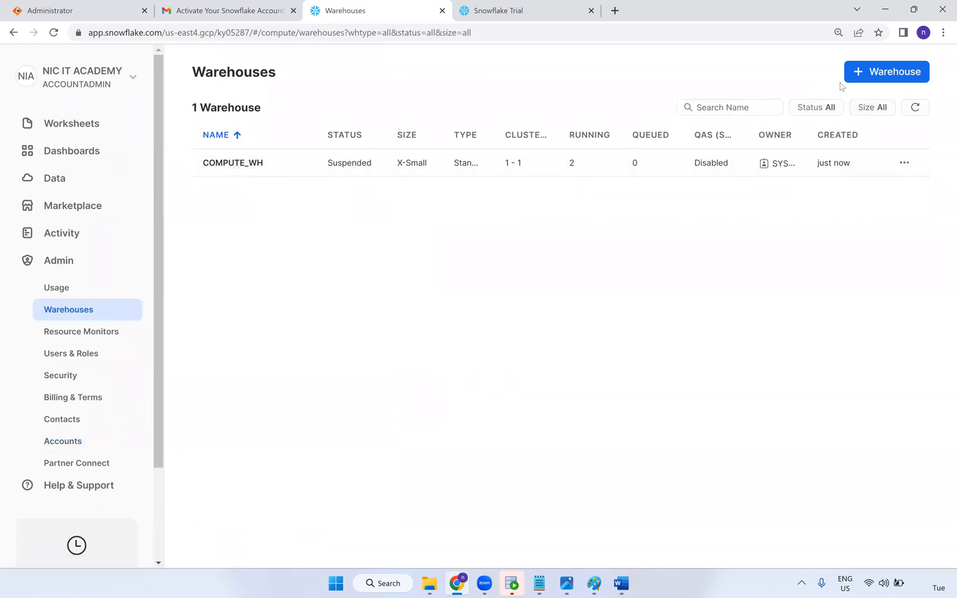
# Step: Create an X-Small warehouse named EDW, then return to the Databases list
pyautogui.click(868, 76)
pyautogui.click(349, 176)
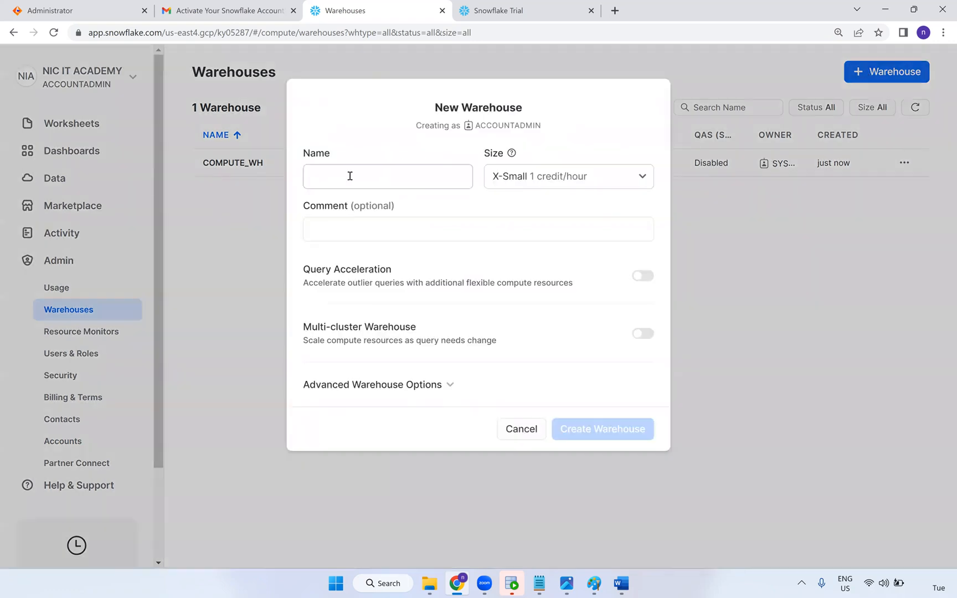
pyautogui.write('EDW')
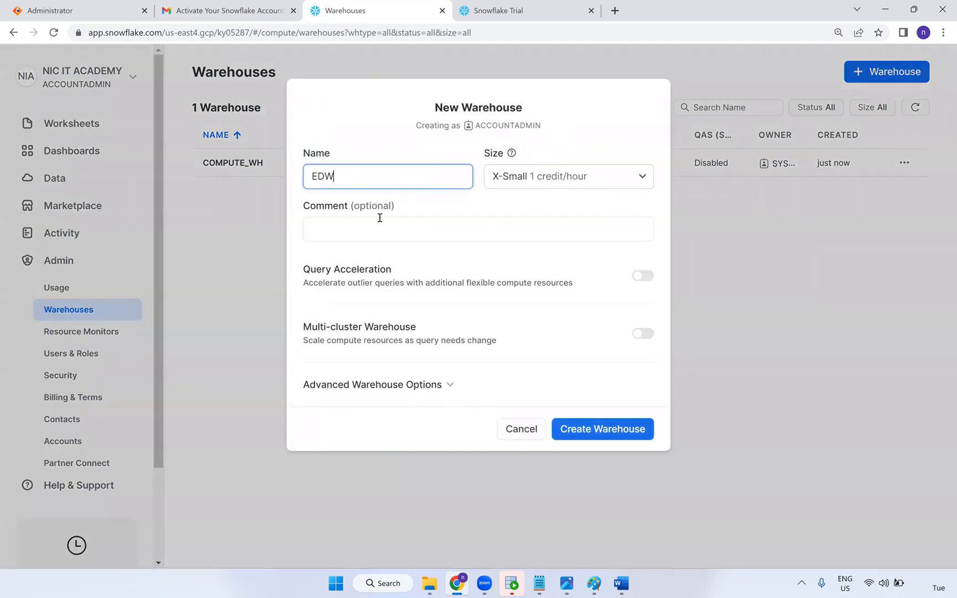
pyautogui.click(501, 228)
pyautogui.click(599, 432)
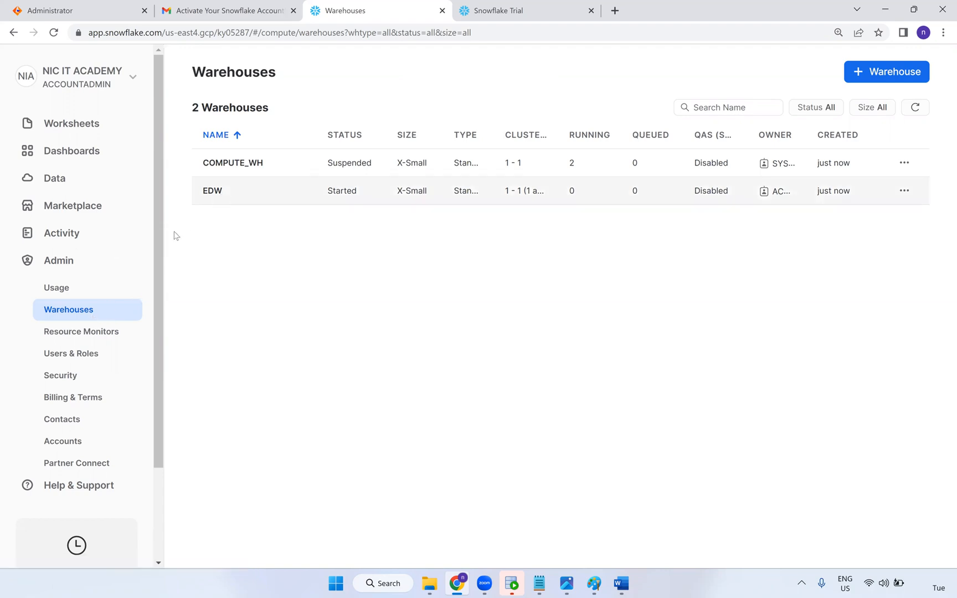
pyautogui.click(86, 179)
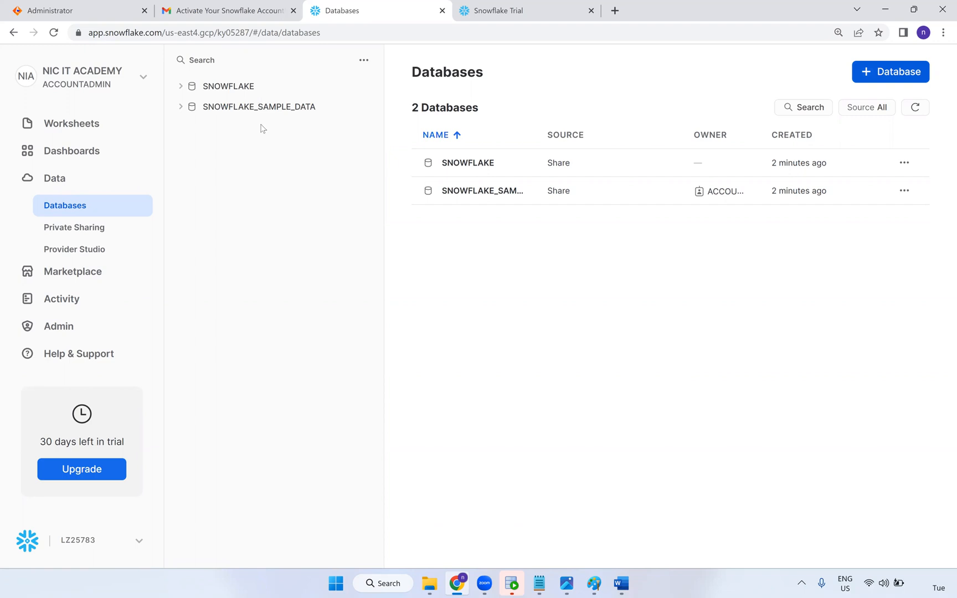
# Step: Expand and collapse the SNOWFLAKE and SNOWFLAKE_SAMPLE_DATA databases to view their schemas
pyautogui.click(180, 86)
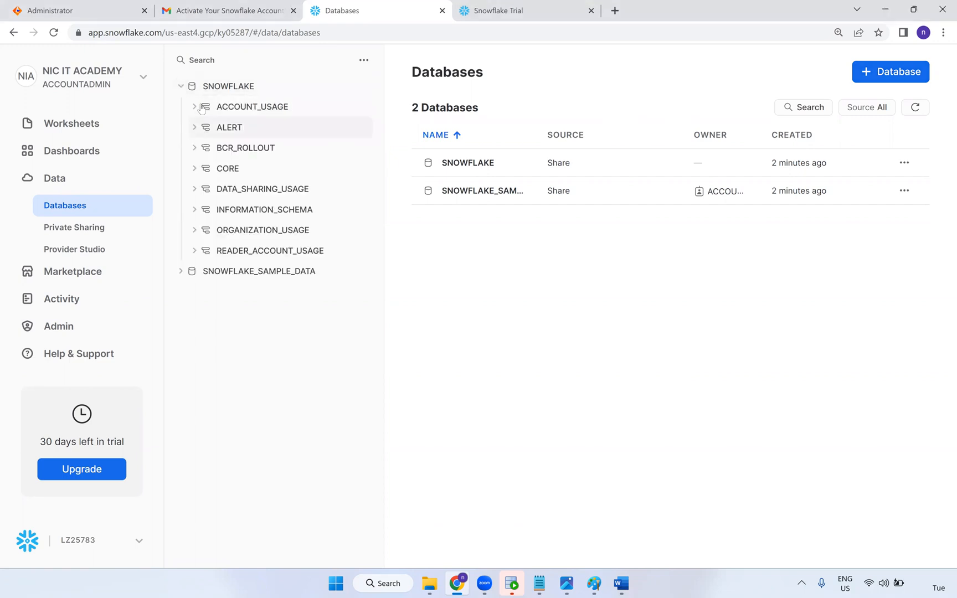
pyautogui.click(181, 272)
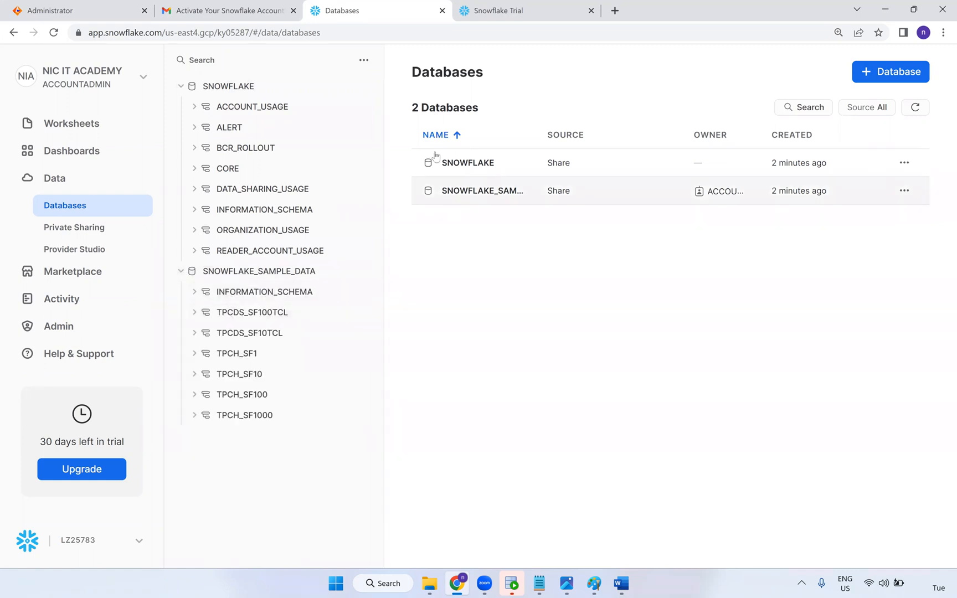
pyautogui.click(180, 87)
pyautogui.click(181, 107)
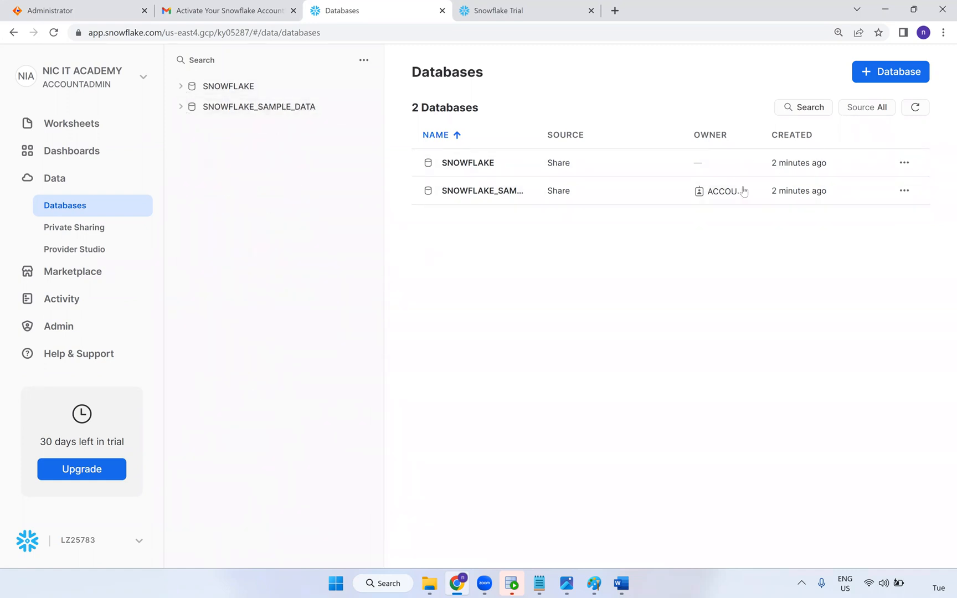
# Step: Create a new database named HR_DB and open its details page
pyautogui.click(892, 72)
pyautogui.click(489, 185)
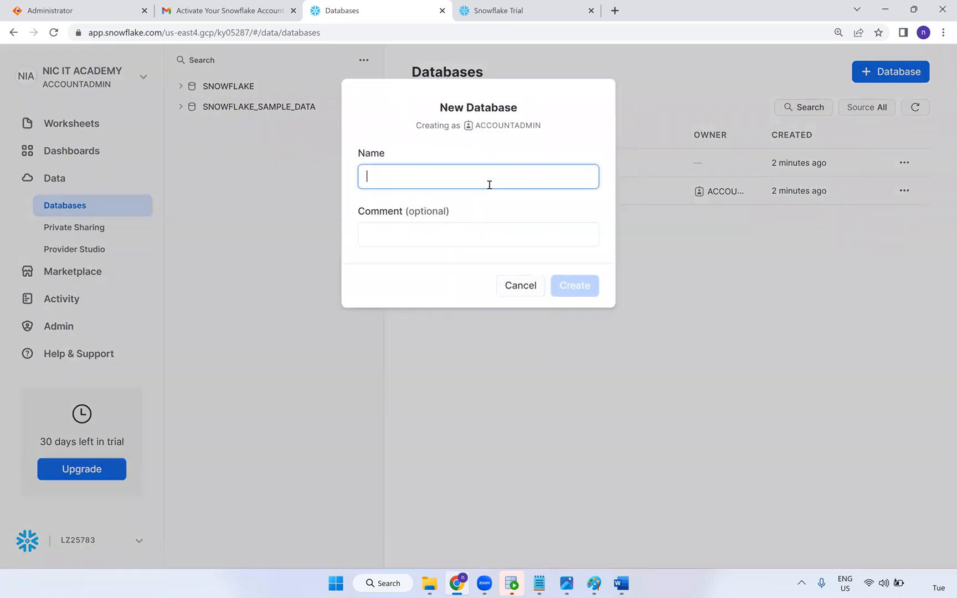
pyautogui.click(569, 585)
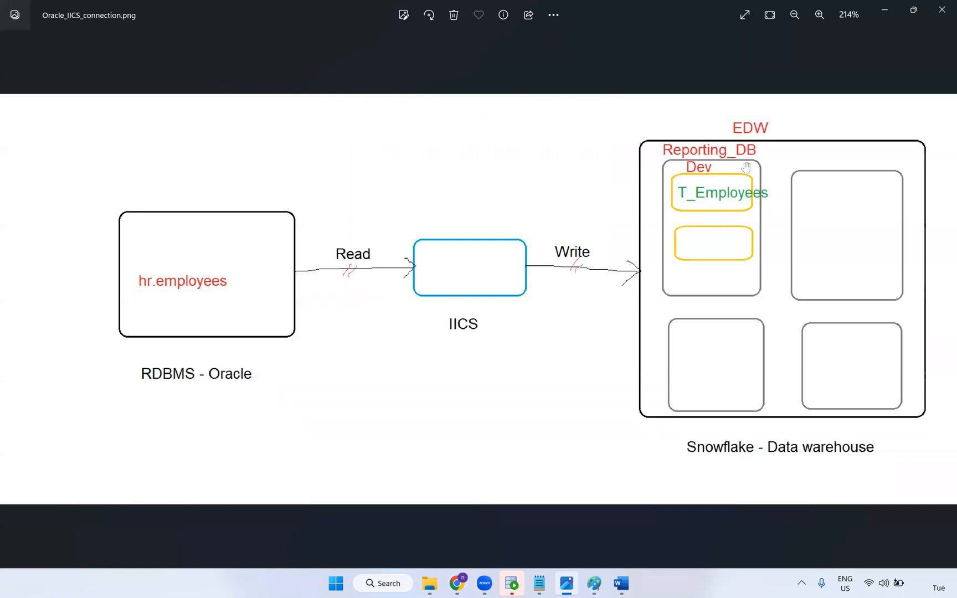
pyautogui.hotkey('alt', 'Tab')
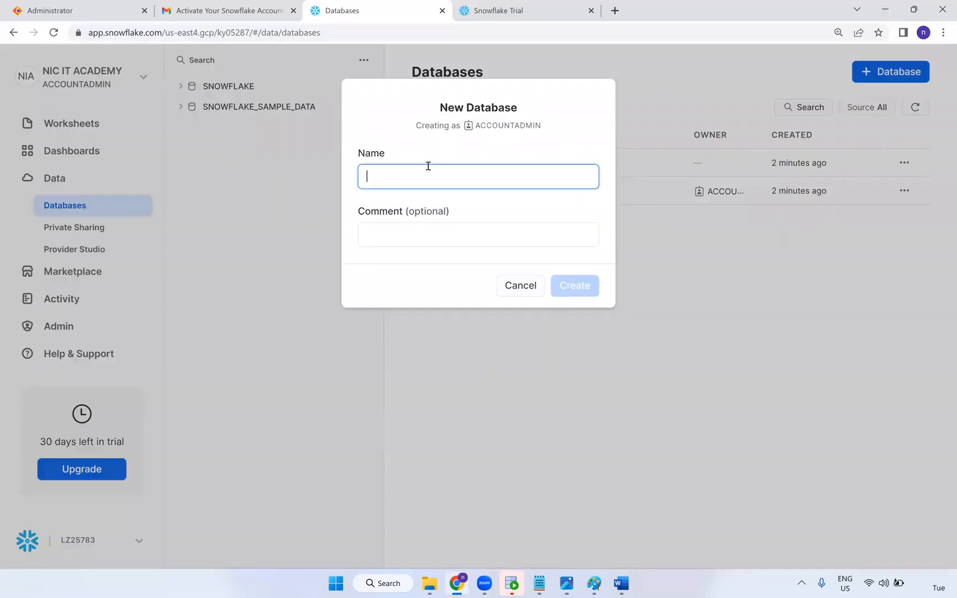
pyautogui.write('HR_DB')
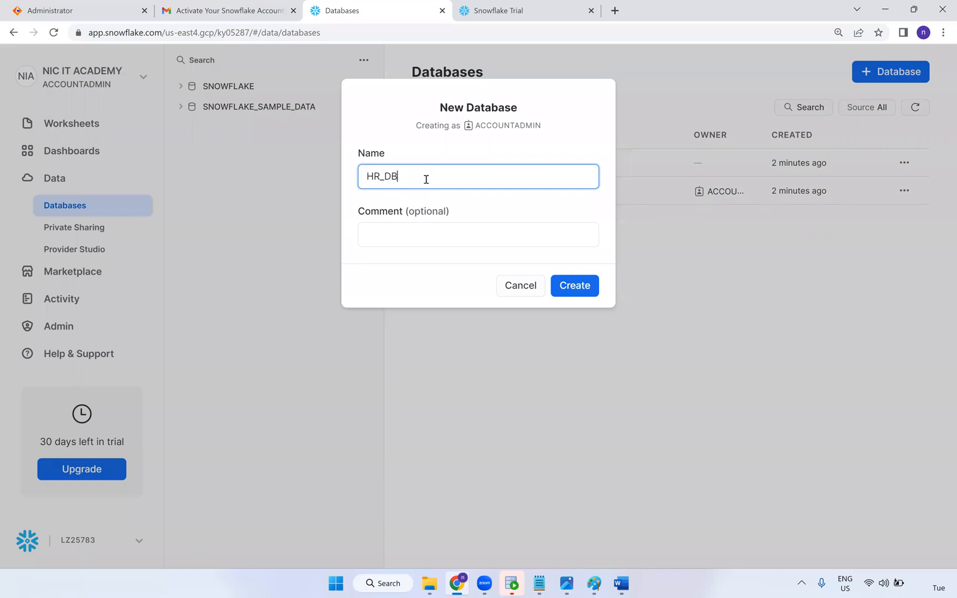
pyautogui.click(571, 288)
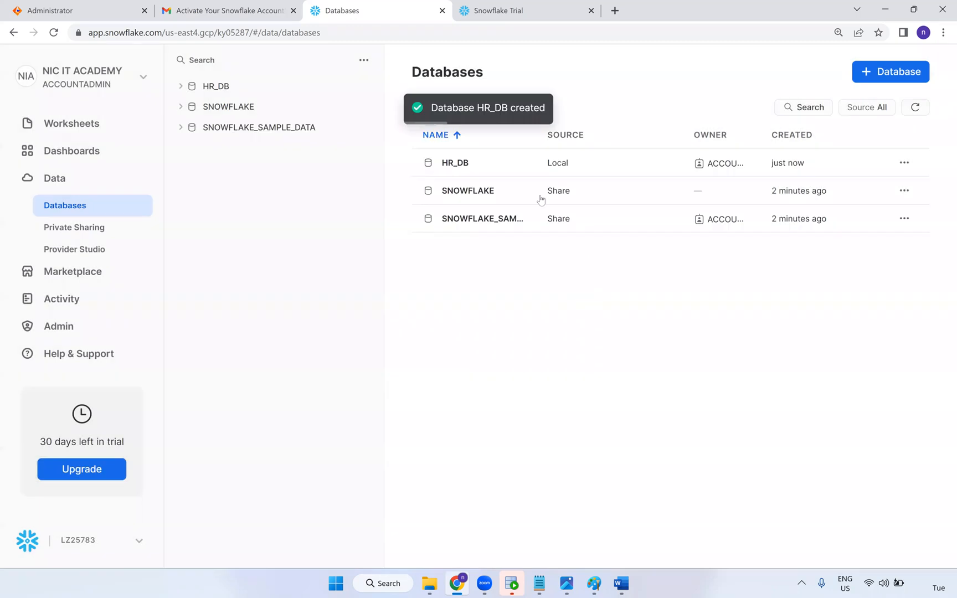
pyautogui.click(455, 134)
# Step: Add a schema named HR to the HR_DB database
pyautogui.click(471, 172)
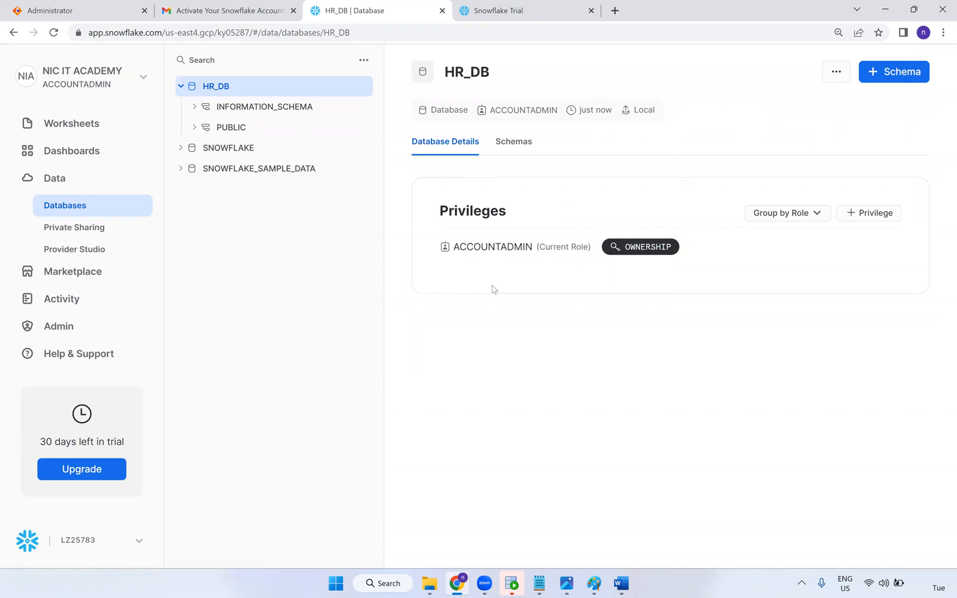
pyautogui.click(897, 77)
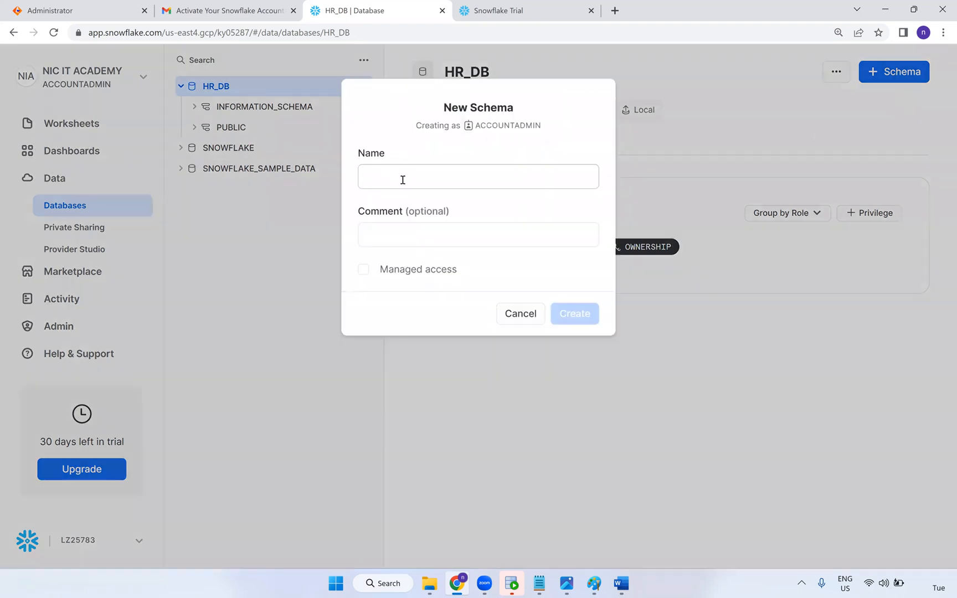
pyautogui.click(401, 179)
pyautogui.write('hr')
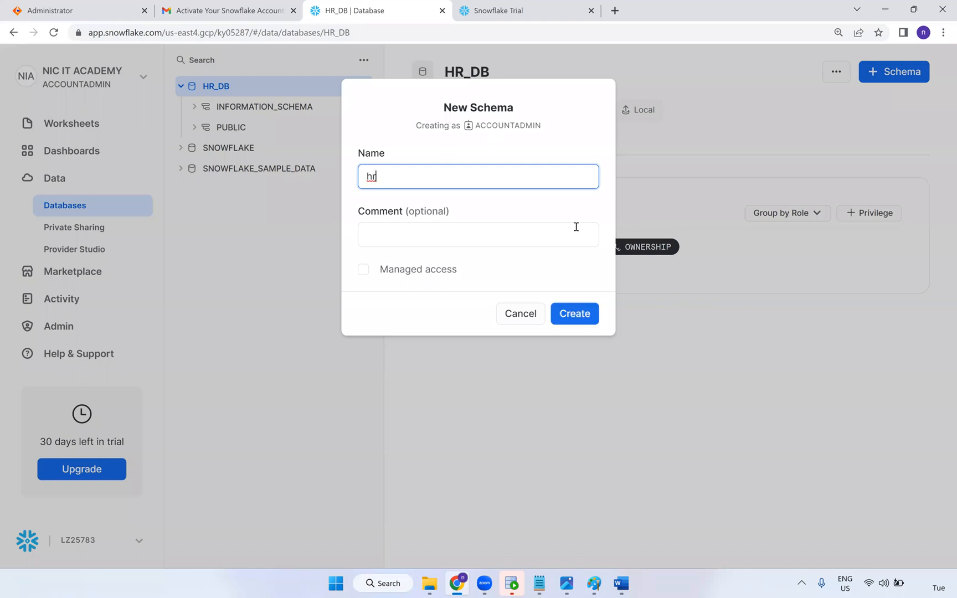
pyautogui.click(582, 313)
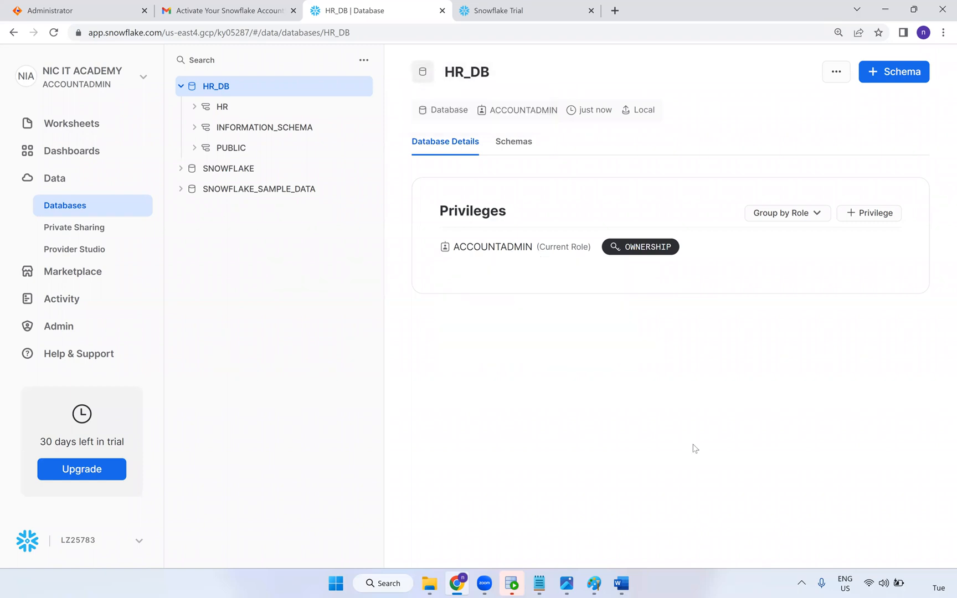
# Step: Inspect HR_DB's HR, PUBLIC and INFORMATION_SCHEMA schemas in the object tree
pyautogui.click(194, 107)
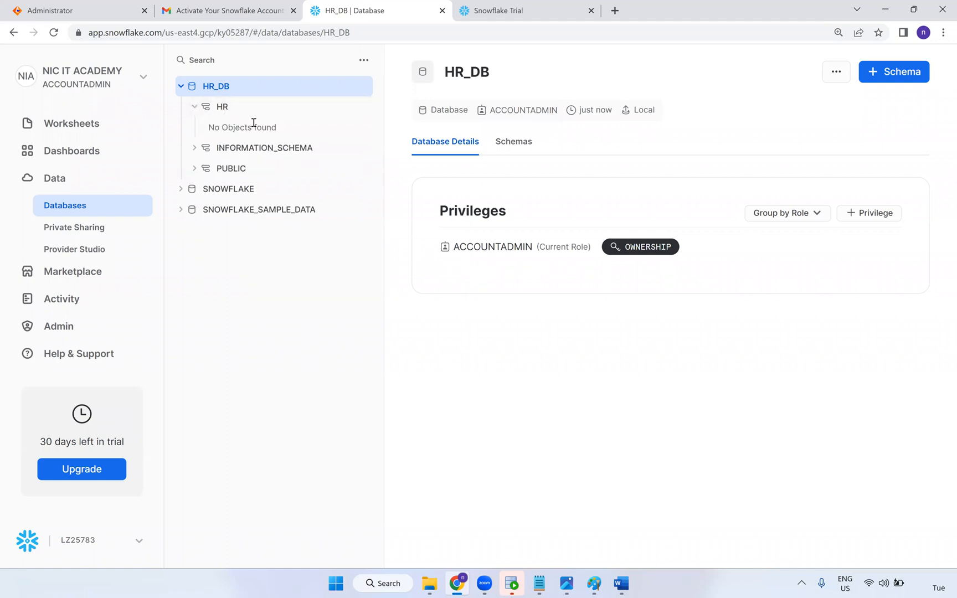
pyautogui.click(195, 169)
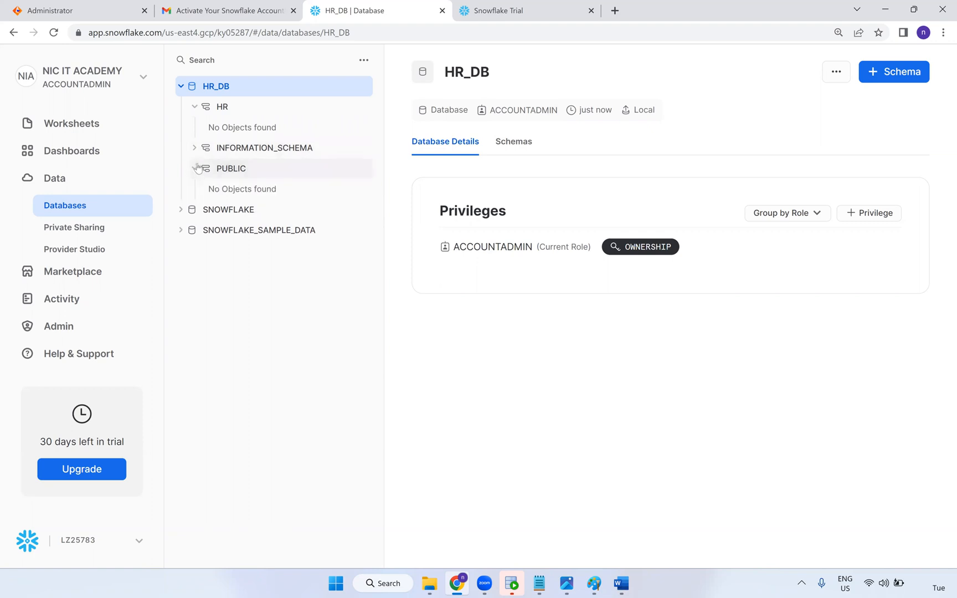
pyautogui.click(198, 169)
pyautogui.click(195, 148)
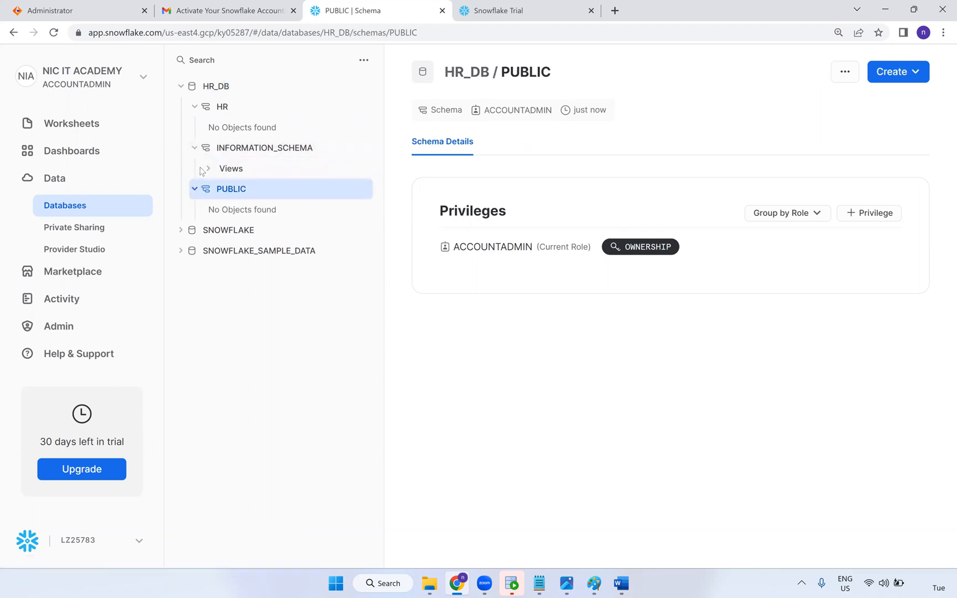
pyautogui.click(208, 169)
pyautogui.click(208, 169)
pyautogui.click(199, 150)
pyautogui.click(196, 150)
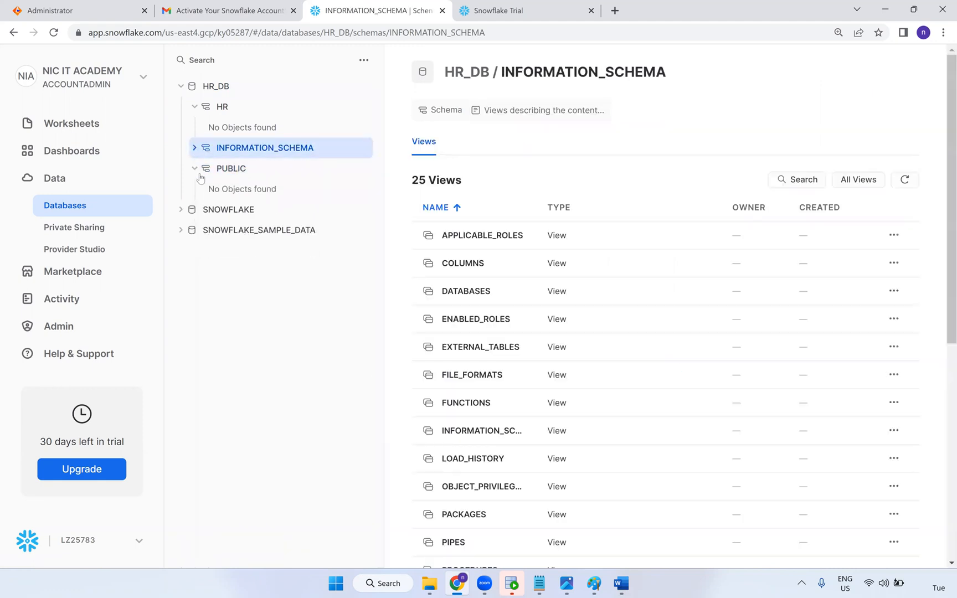
# Step: Peek at SNOWFLAKE's ACCOUNT_USAGE schema, collapse the tree, and open HR_DB's details page
pyautogui.click(181, 209)
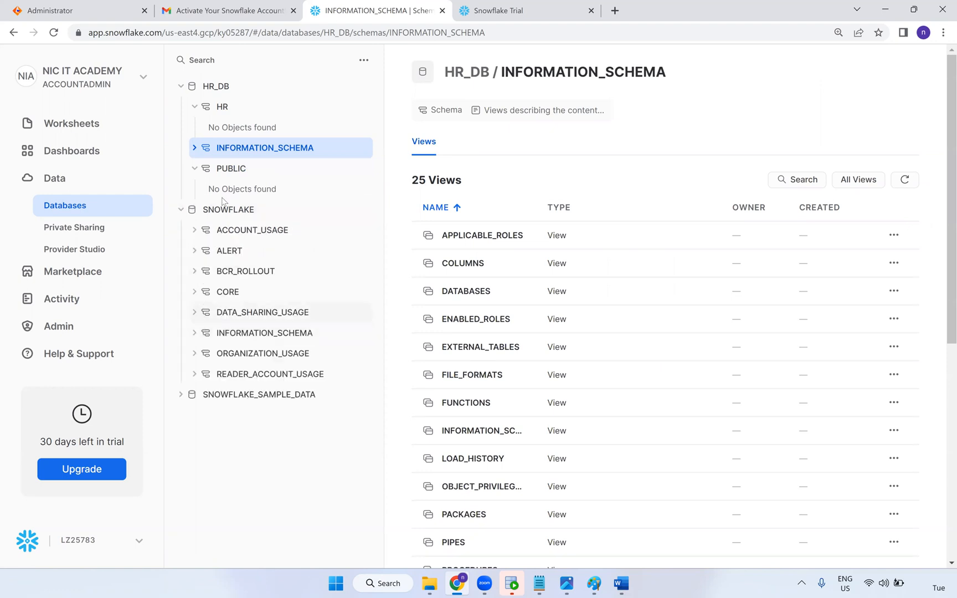
pyautogui.click(196, 231)
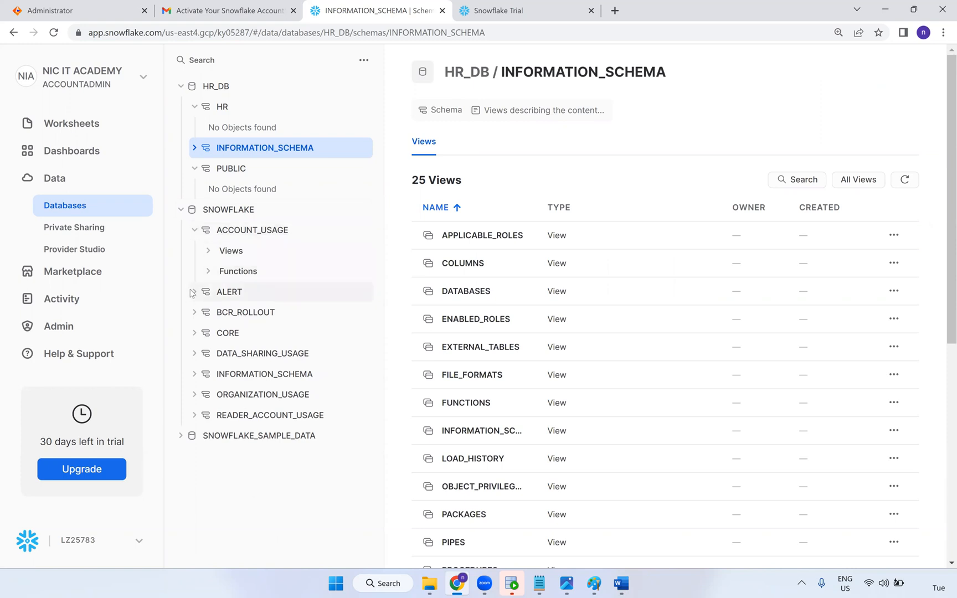
pyautogui.click(182, 210)
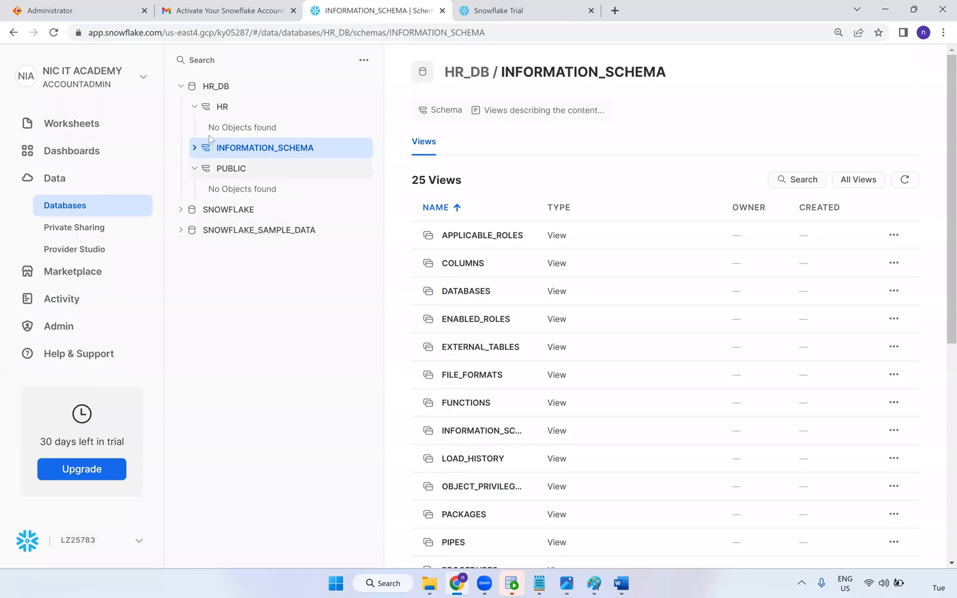
pyautogui.click(195, 106)
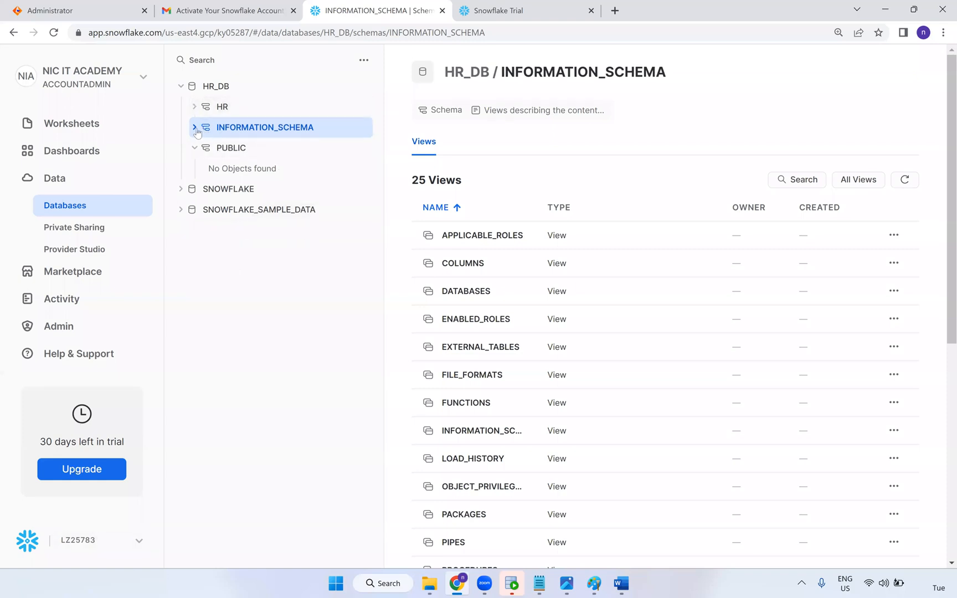
pyautogui.click(195, 148)
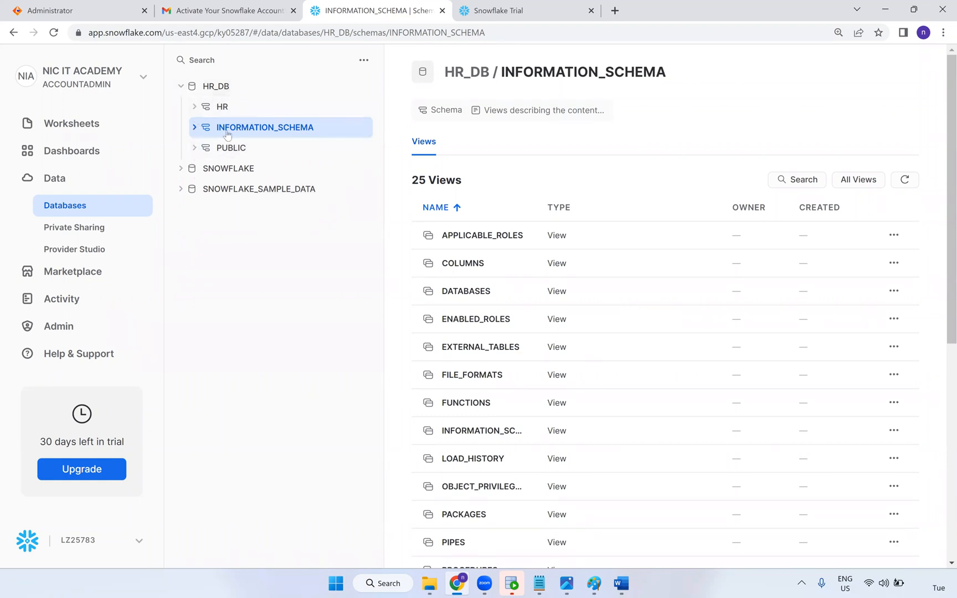
pyautogui.click(235, 88)
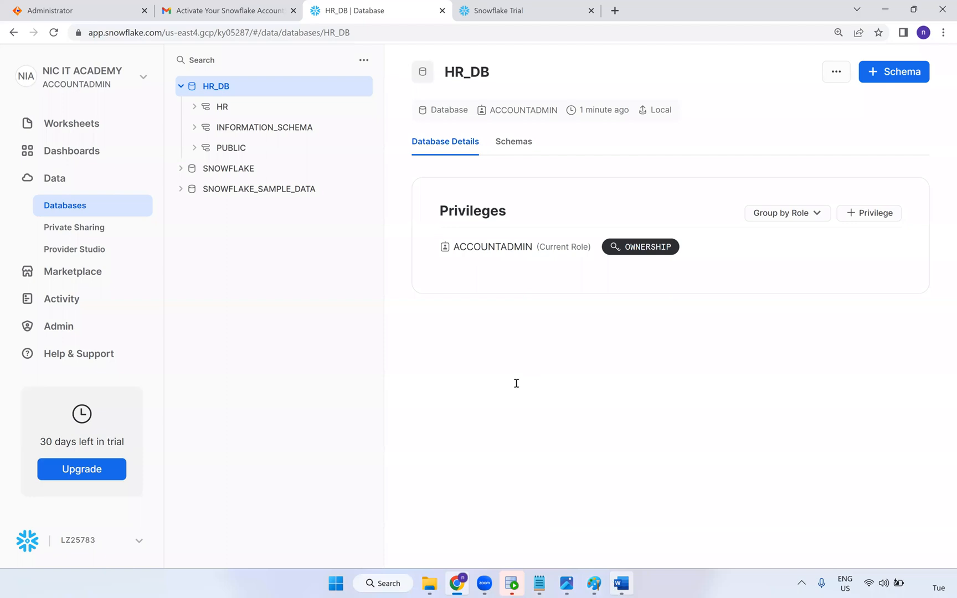
pyautogui.hotkey('alt', 'Tab')
# Step: Read the Word guide 'How to create Snowflake Free Trial Account' to its Summary, then close it
pyautogui.scroll(-5, 430, 339)
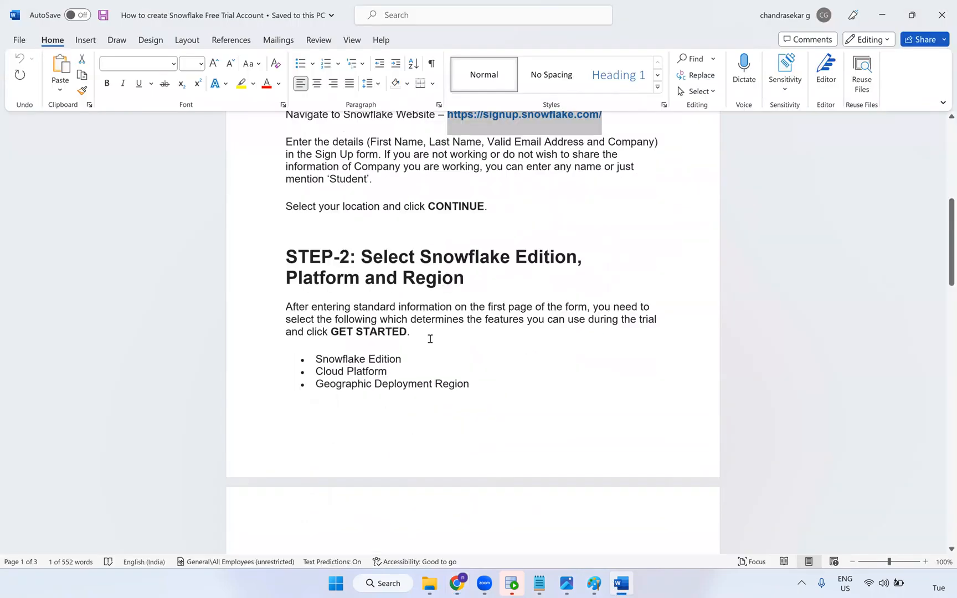
pyautogui.scroll(-1, 429, 339)
pyautogui.scroll(-8, 446, 340)
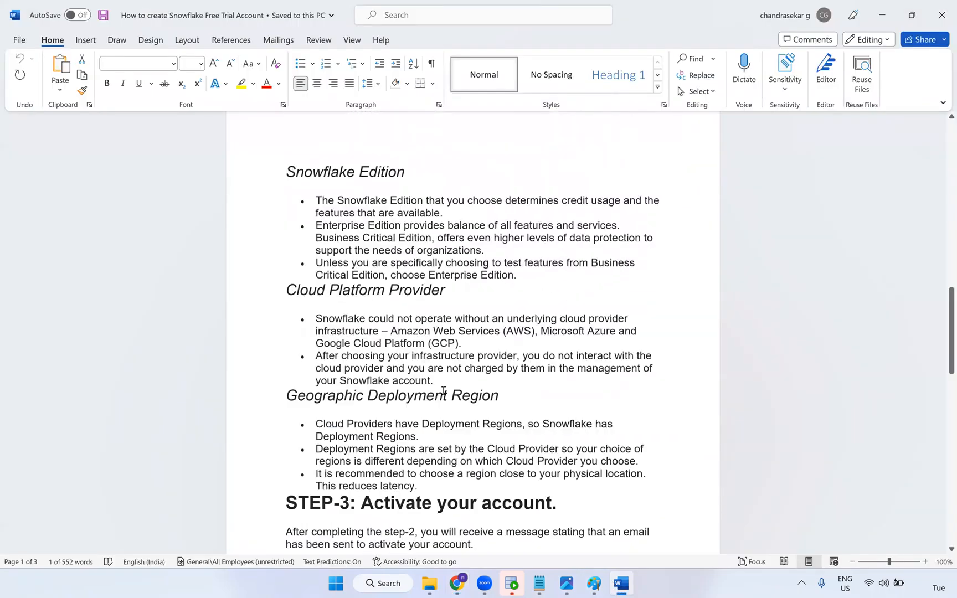
pyautogui.scroll(-13, 444, 396)
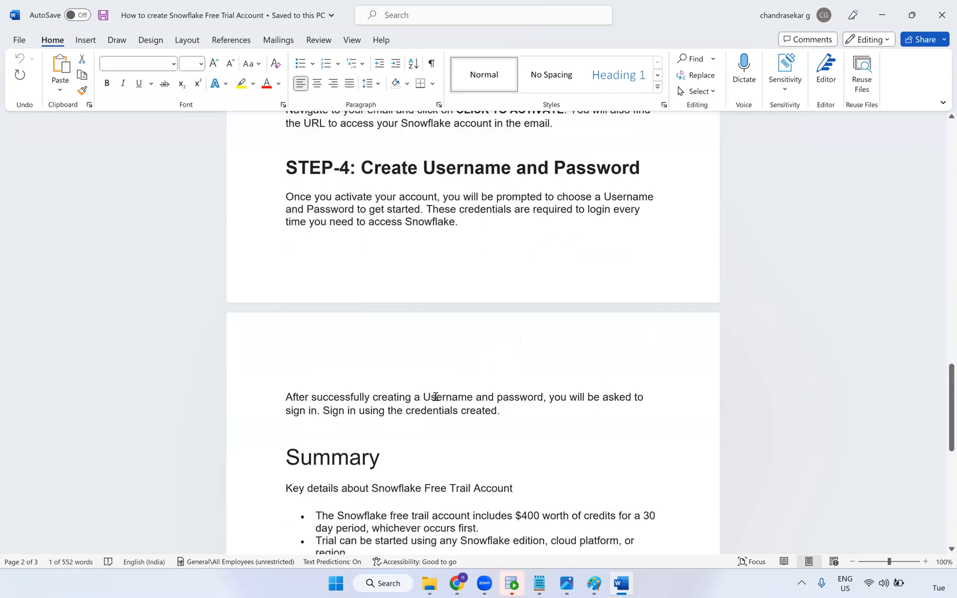
pyautogui.scroll(-3, 551, 237)
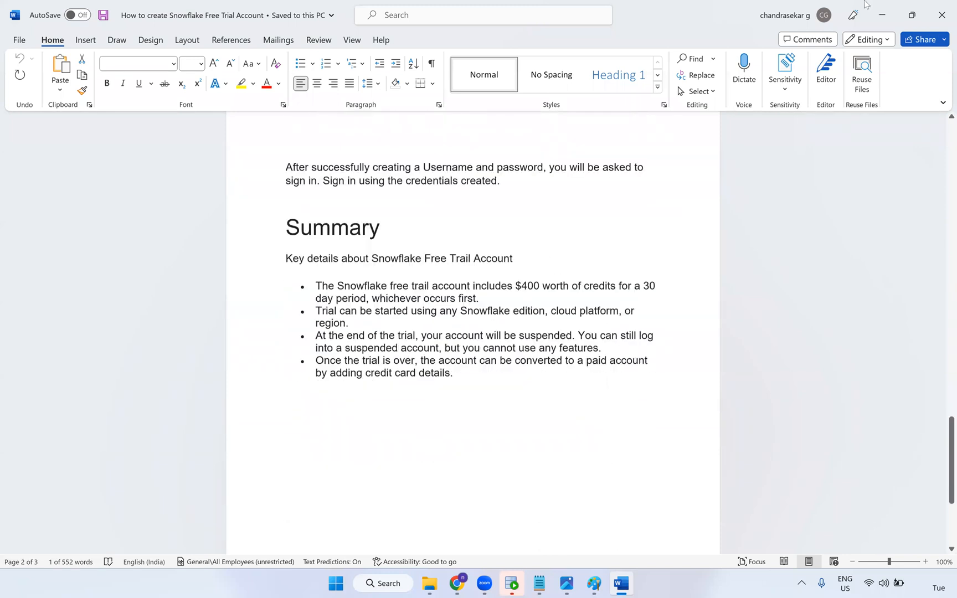
pyautogui.click(942, 14)
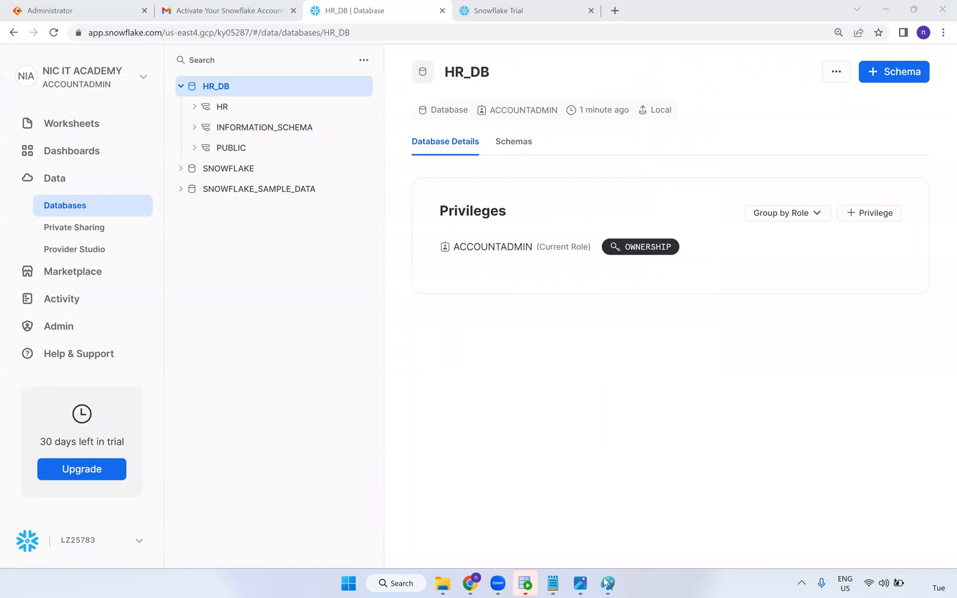
# Step: In the Snowflake connection notes, review steps 1–3 and select the CREATE TABLE T_EMPLOYEES block
pyautogui.click(556, 585)
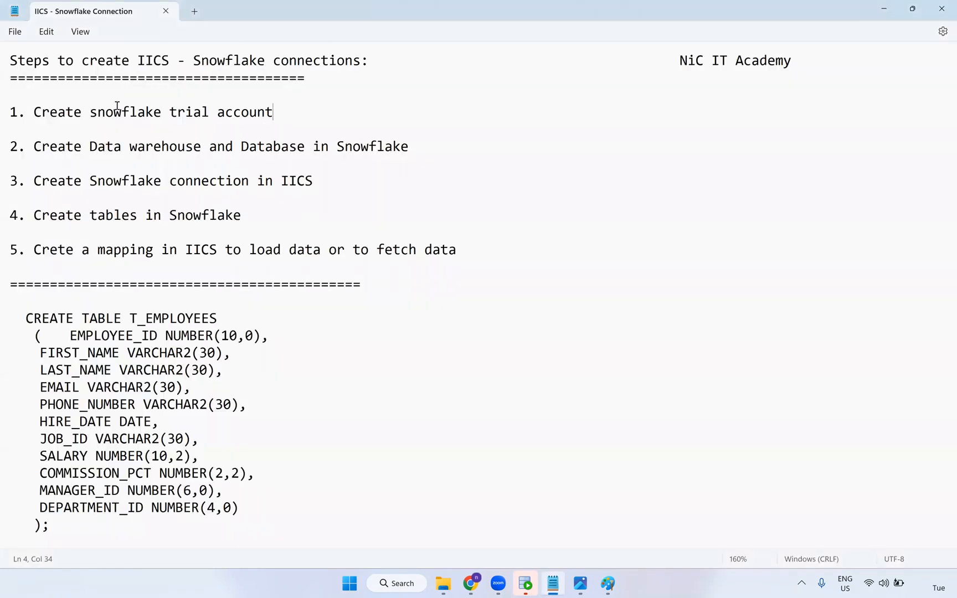
pyautogui.keyDown('shift'); pyautogui.click(231, 111); pyautogui.keyUp('shift')
pyautogui.moveTo(57, 147); pyautogui.dragTo(230, 148)
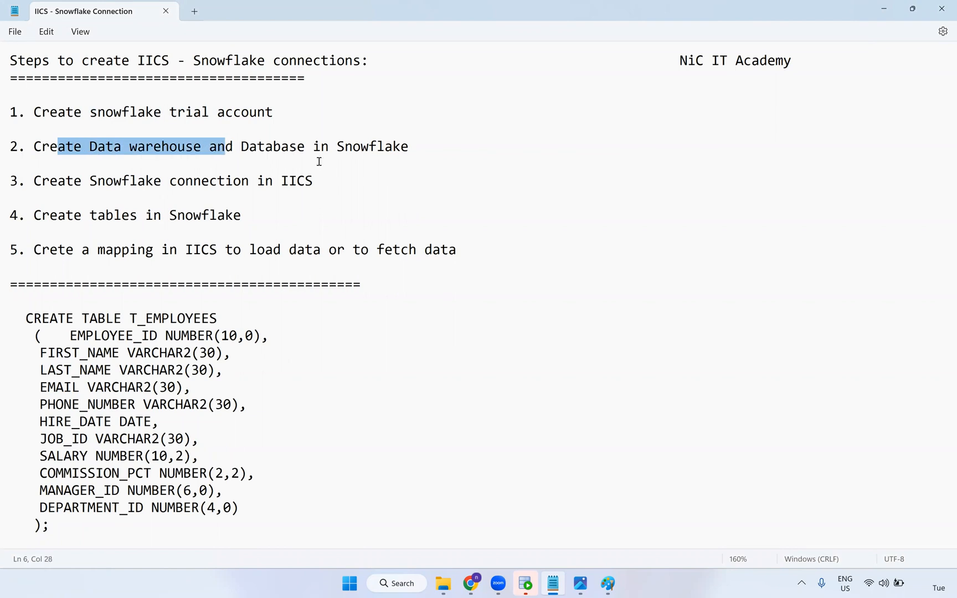
pyautogui.moveTo(42, 180); pyautogui.dragTo(313, 182)
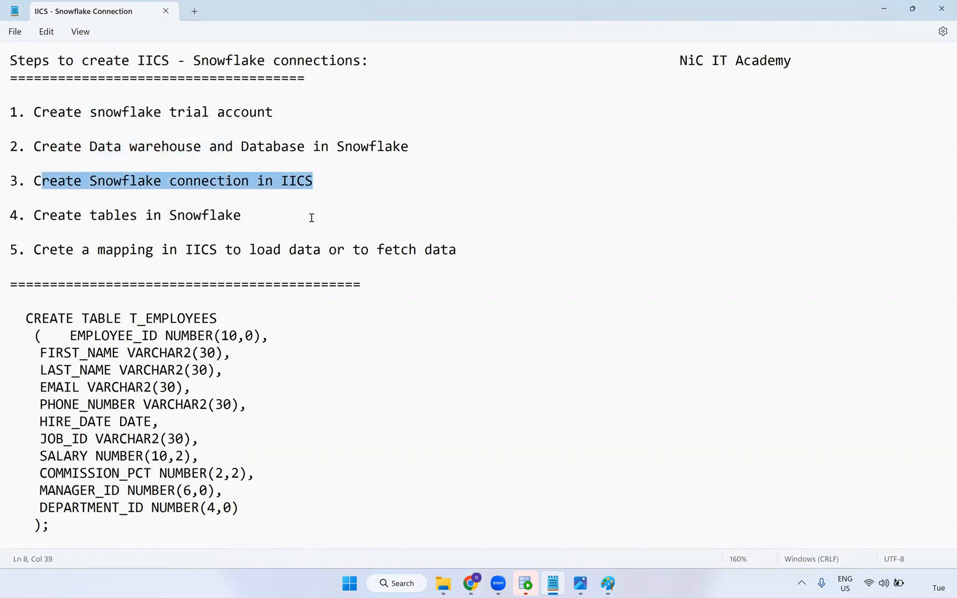
pyautogui.scroll(-1, 13, 475)
pyautogui.moveTo(50, 488); pyautogui.dragTo(16, 298)
pyautogui.hotkey('ctrl', 'c')
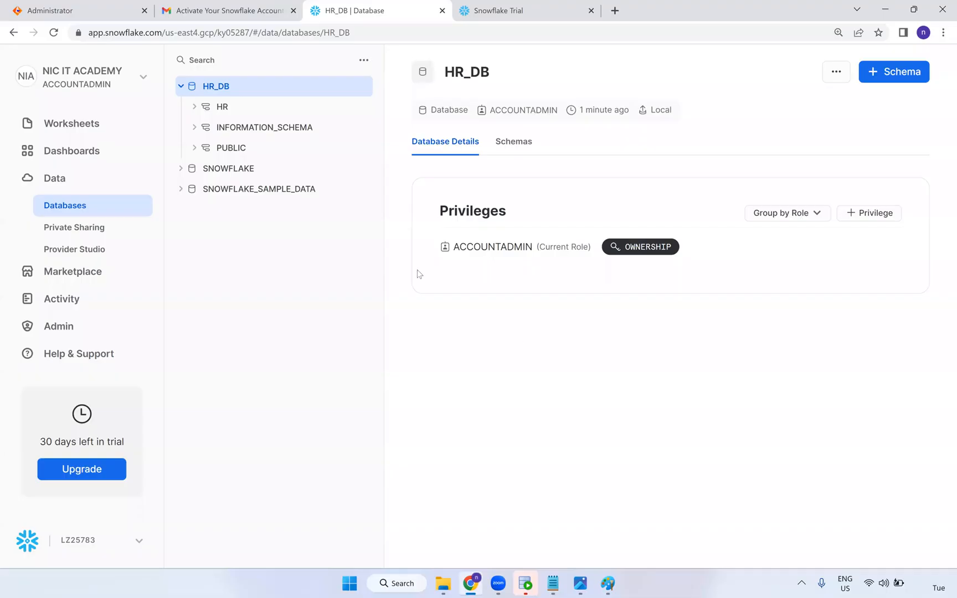
# Step: Expand and then collapse the HR schema of HR_DB in the Snowflake browser
pyautogui.click(230, 112)
pyautogui.rightClick(231, 114)
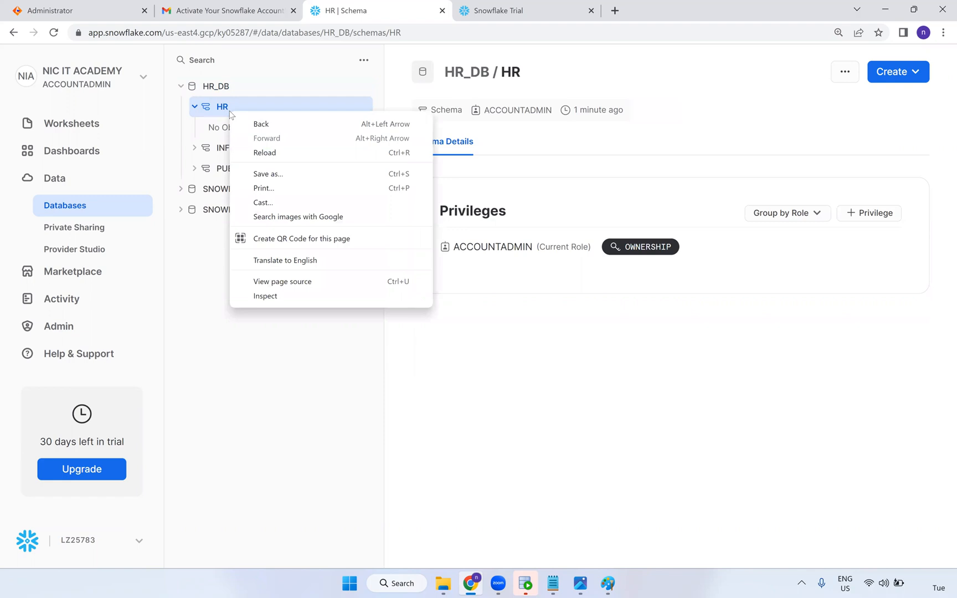
pyautogui.click(222, 117)
pyautogui.click(221, 117)
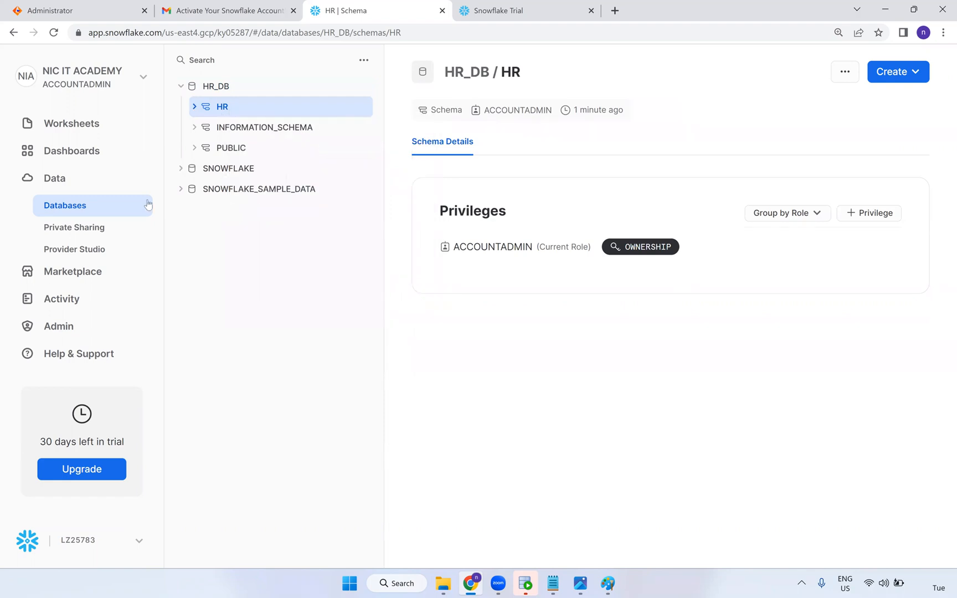
# Step: Create a new blank worksheet, 2023-03-14 7:12am, from the Worksheets page
pyautogui.click(70, 206)
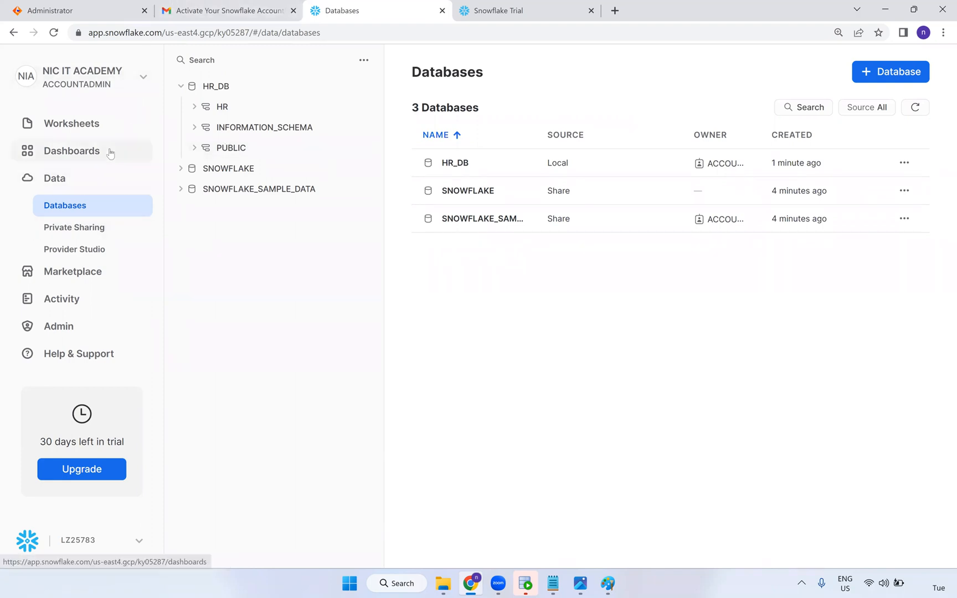
pyautogui.click(106, 127)
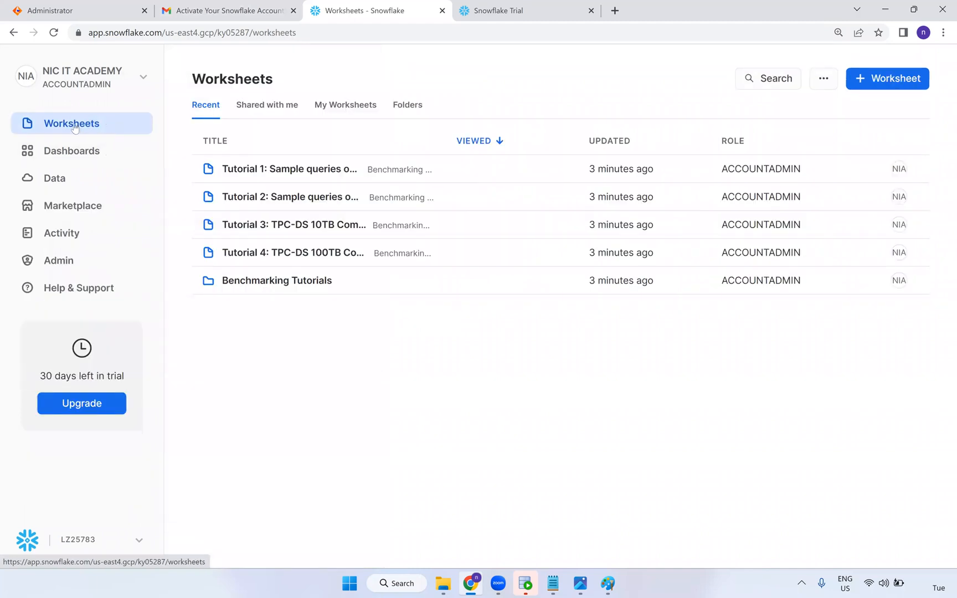
pyautogui.click(890, 79)
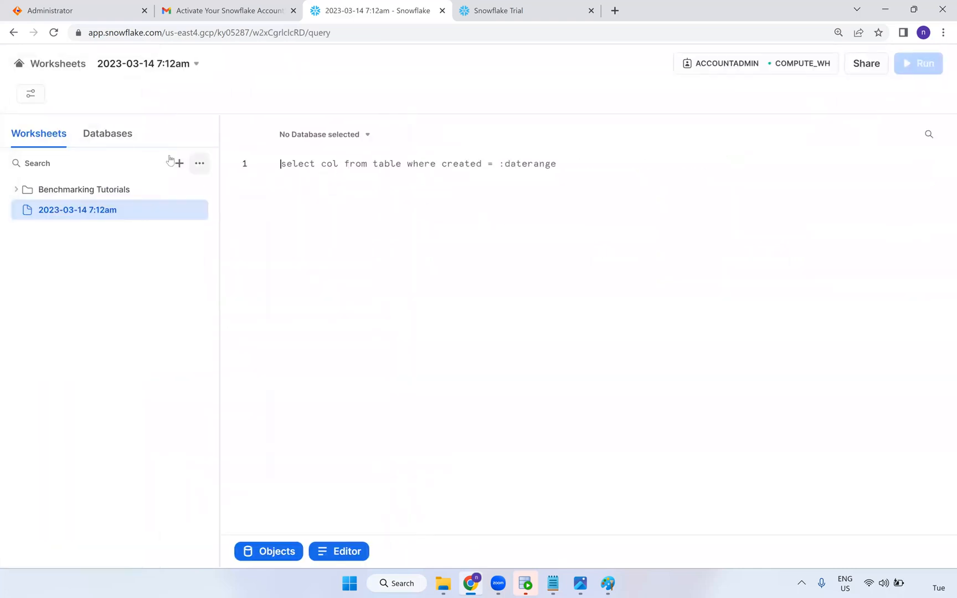
# Step: Show the HR_DB.HR schema beside the worksheet and paste in the CREATE TABLE T_EMPLOYEES statement
pyautogui.click(118, 142)
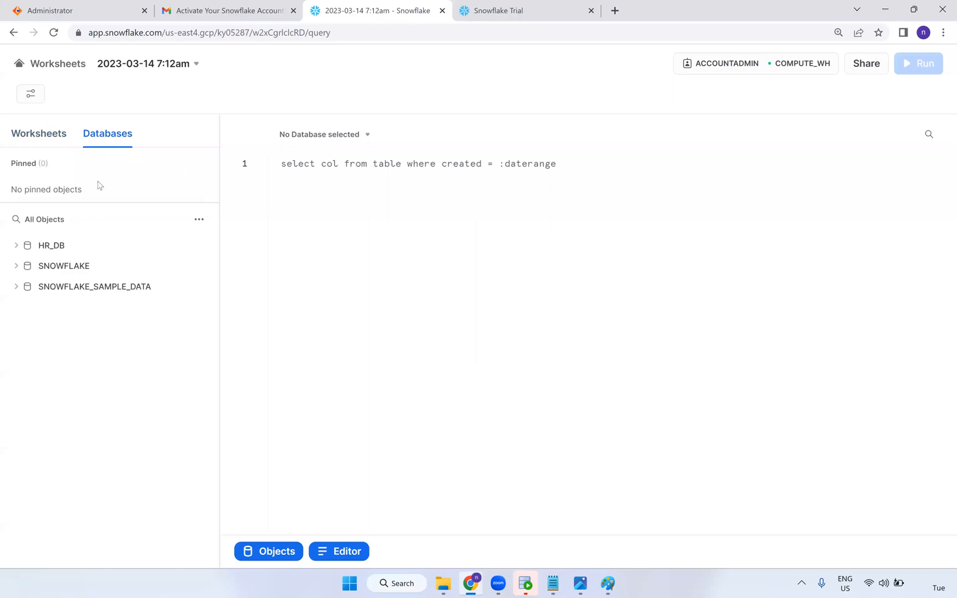
pyautogui.click(21, 250)
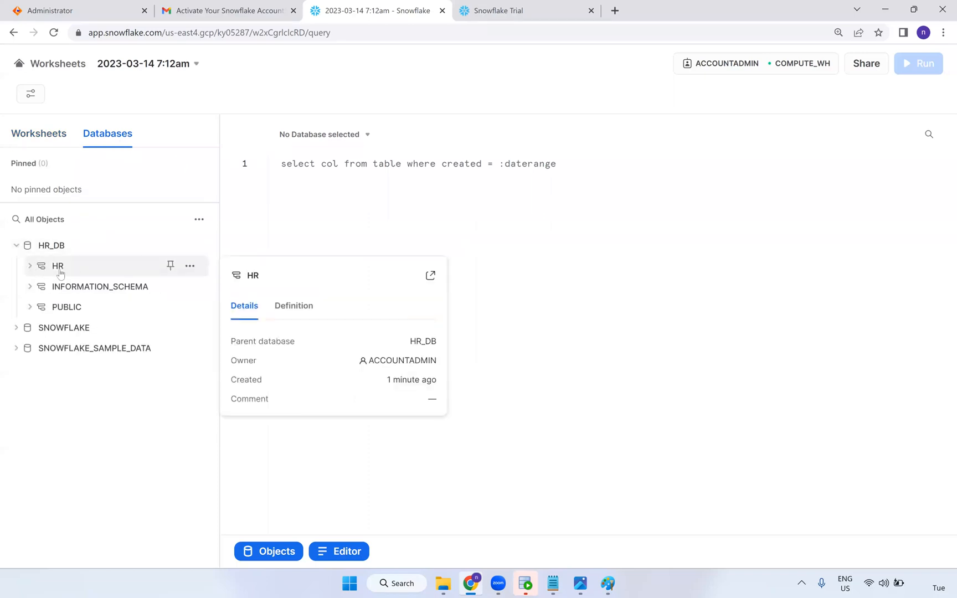
pyautogui.click(57, 272)
pyautogui.click(298, 181)
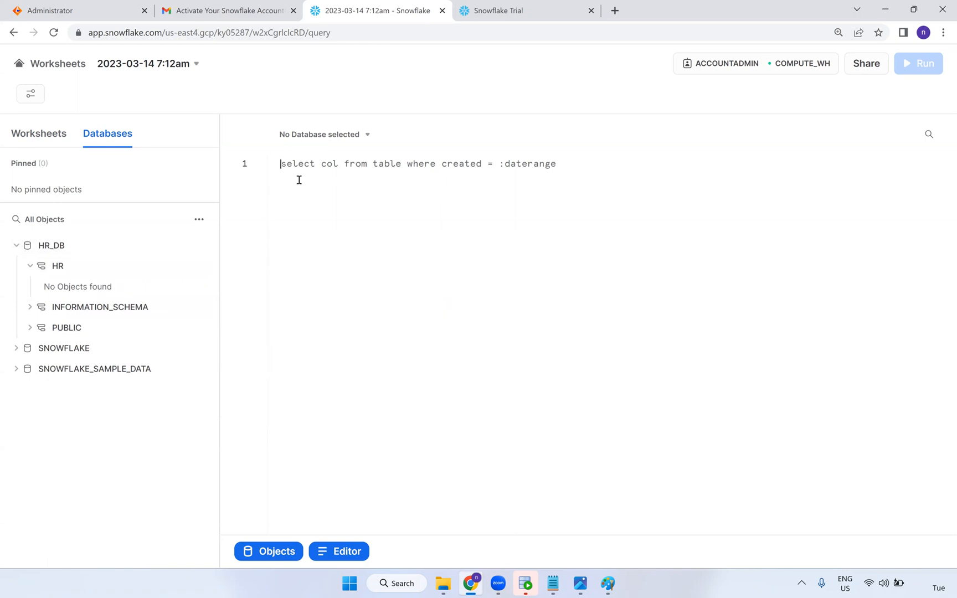
pyautogui.hotkey('ctrl', 'a')
pyautogui.hotkey('ctrl', 'v')
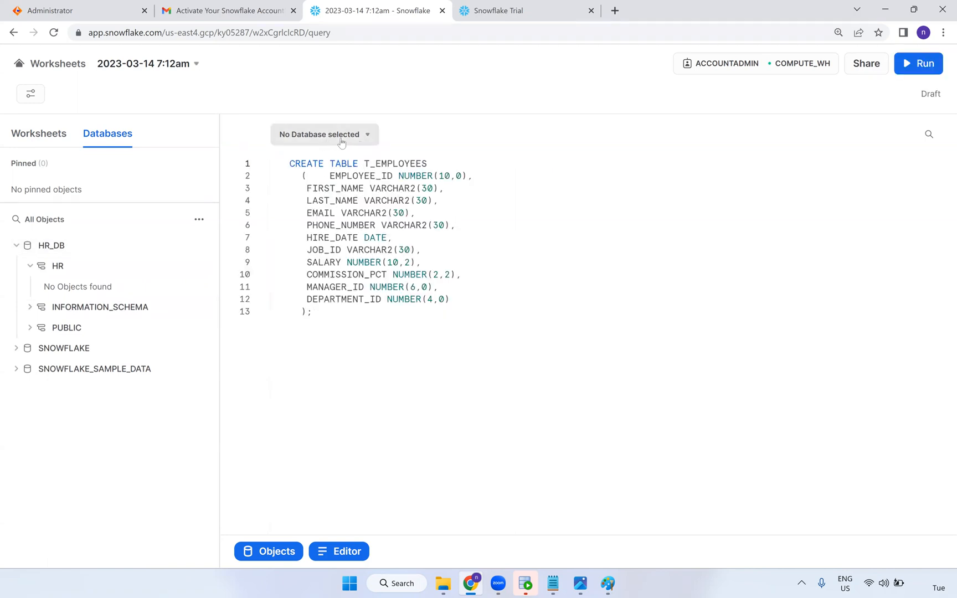
# Step: Set the worksheet context to database HR_DB and schema HR
pyautogui.click(368, 142)
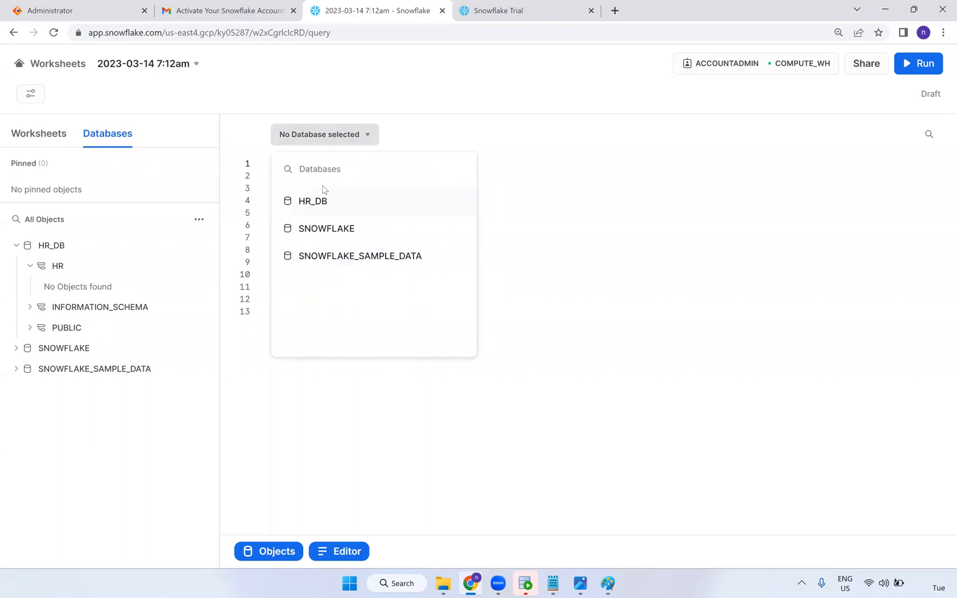
pyautogui.click(316, 202)
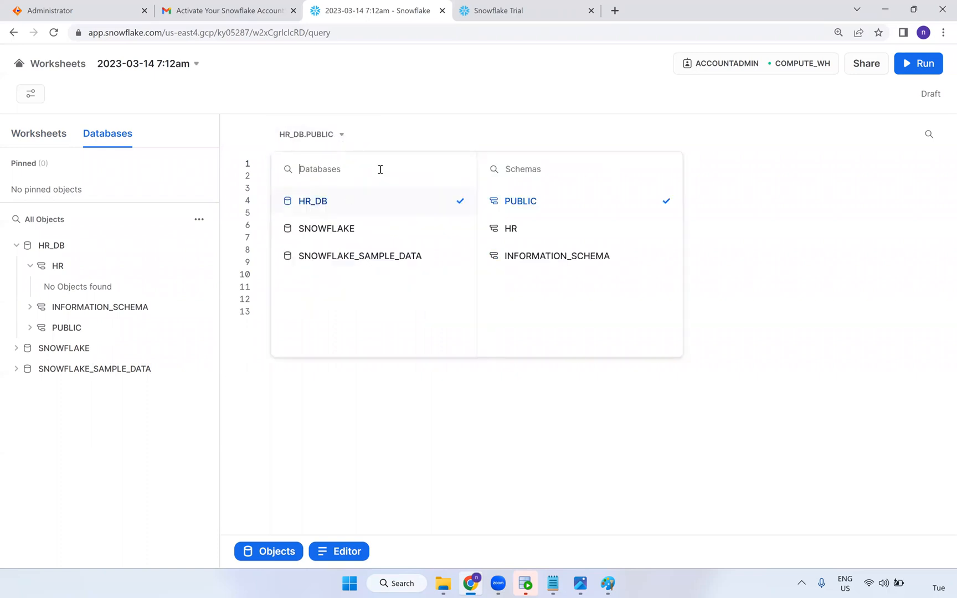
pyautogui.click(514, 231)
pyautogui.click(381, 147)
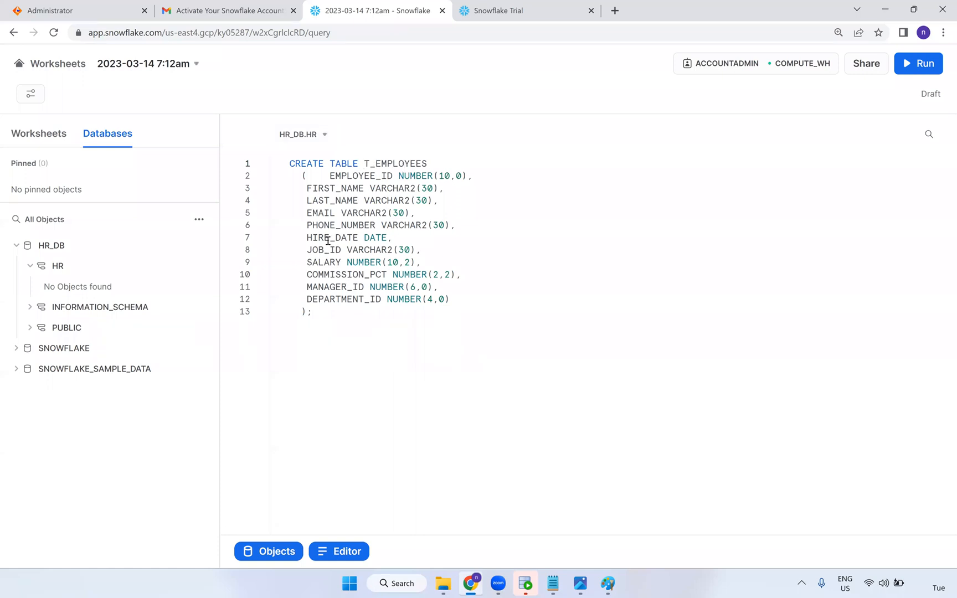
# Step: Qualify the table name on line 1 as HR_DB.HR.T_EMPLOYEES
pyautogui.write('HR_DB')
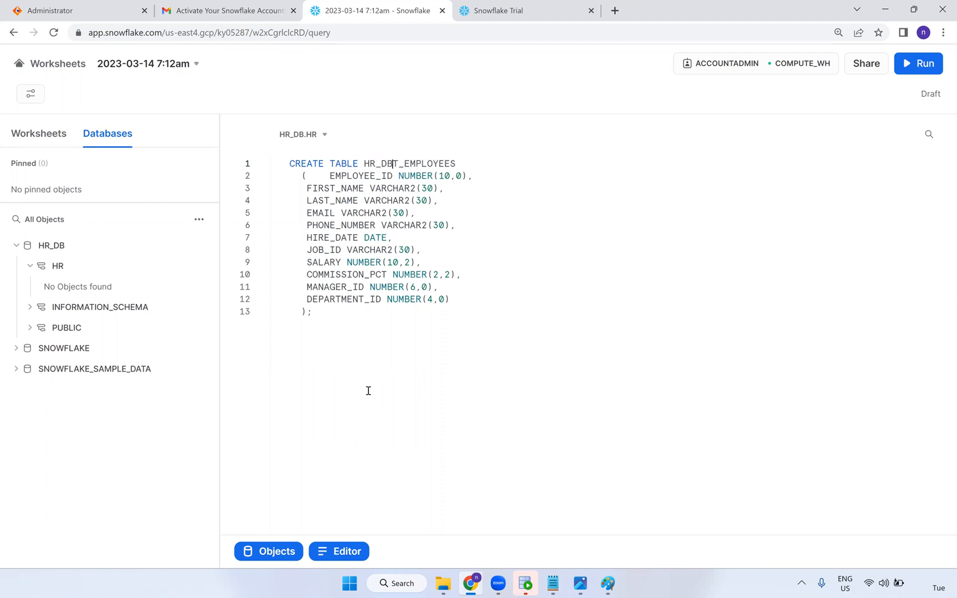
pyautogui.write('.')
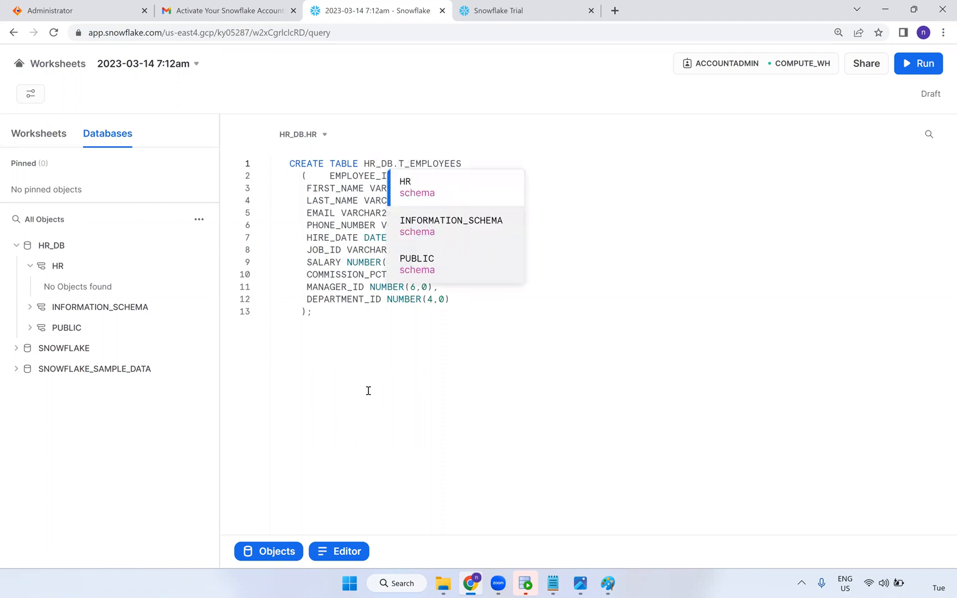
pyautogui.click(410, 194)
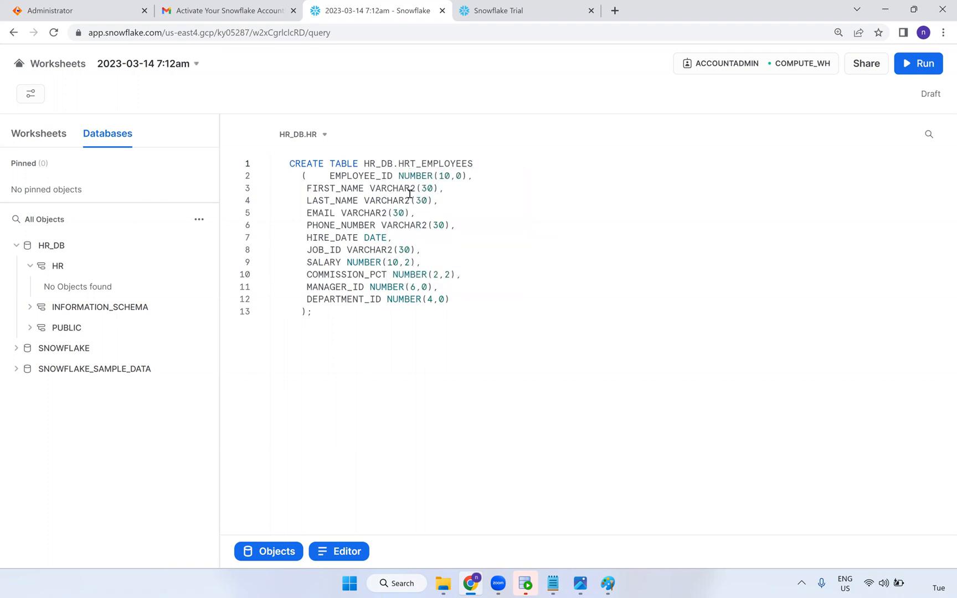
pyautogui.write('.')
# Step: Put EMPLOYEE_ID on its own line and run the whole CREATE TABLE statement
pyautogui.press('BackSpace')
pyautogui.press('BackSpace')
pyautogui.press('BackSpace')
pyautogui.press('BackSpace')
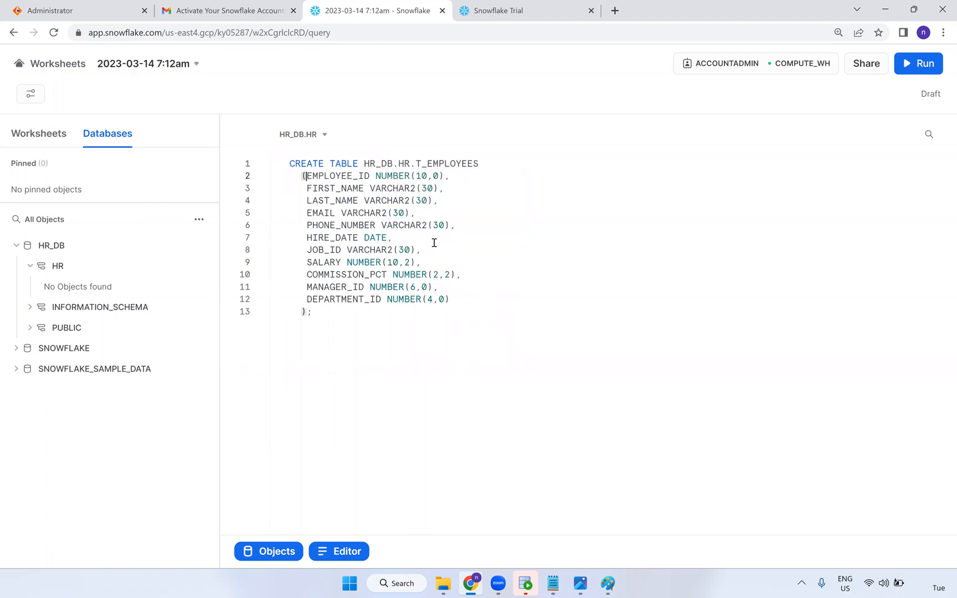
pyautogui.press('Return')
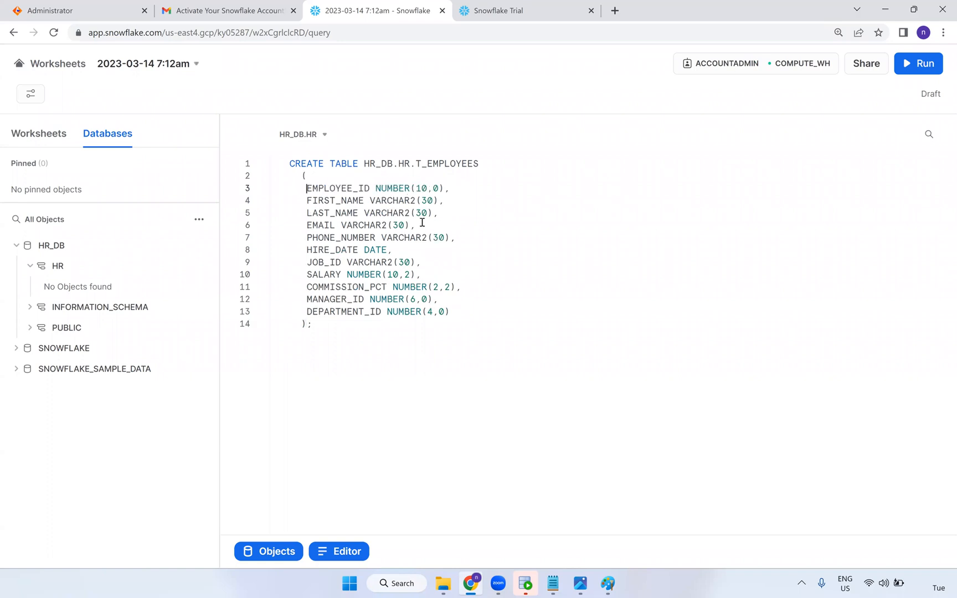
pyautogui.moveTo(344, 328); pyautogui.dragTo(271, 163)
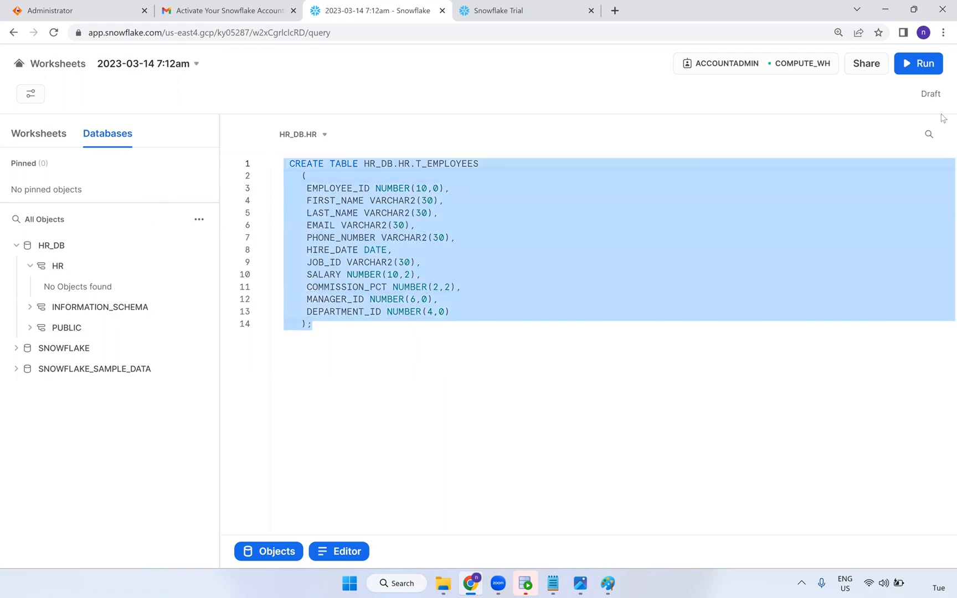
pyautogui.click(923, 66)
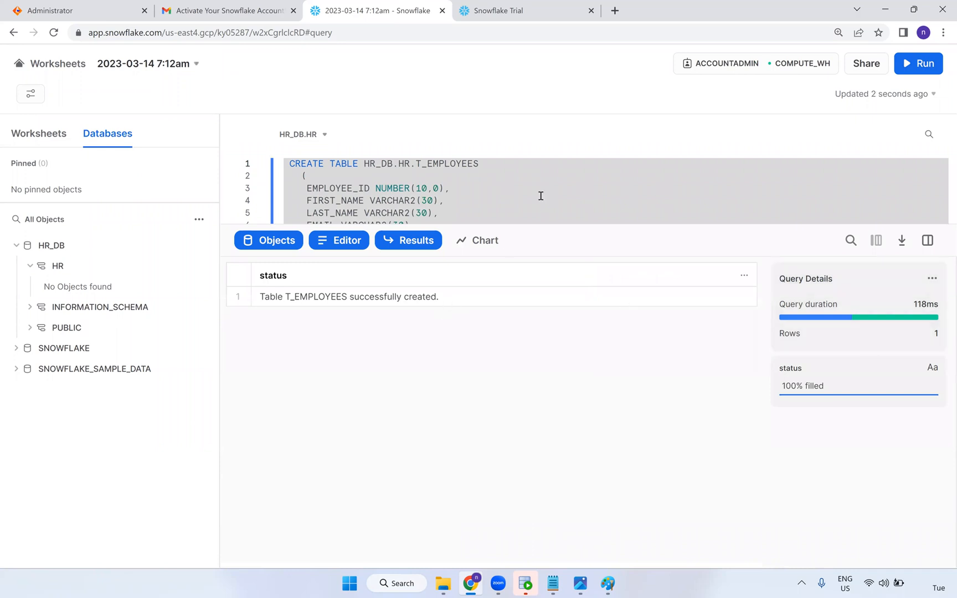
pyautogui.moveTo(661, 230); pyautogui.dragTo(669, 398)
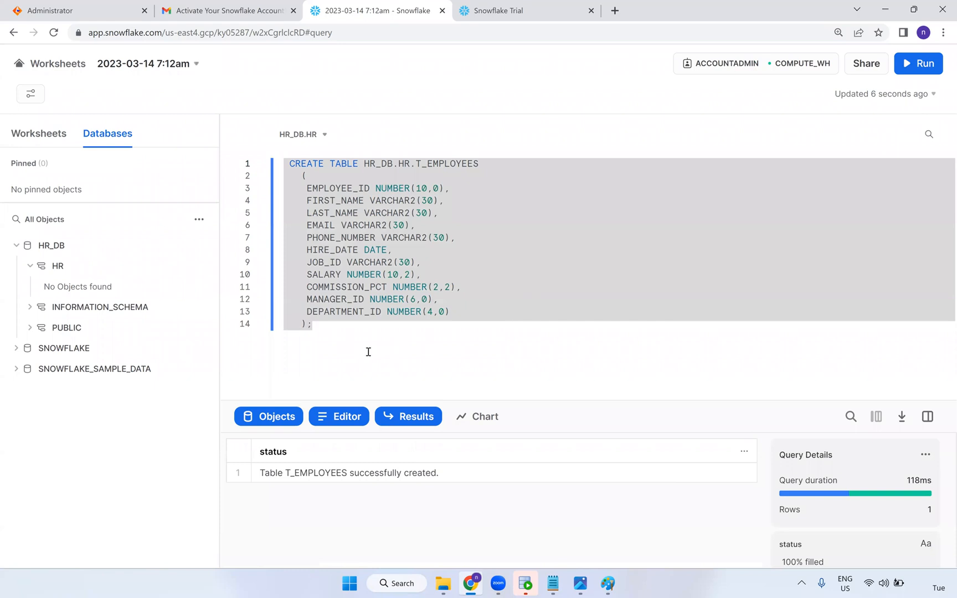
pyautogui.click(349, 329)
# Step: Write and run select * from t_employees; on line 17, returning no rows
pyautogui.press('Return')
pyautogui.press('Return')
pyautogui.press('Return')
pyautogui.write('select *f 4om')
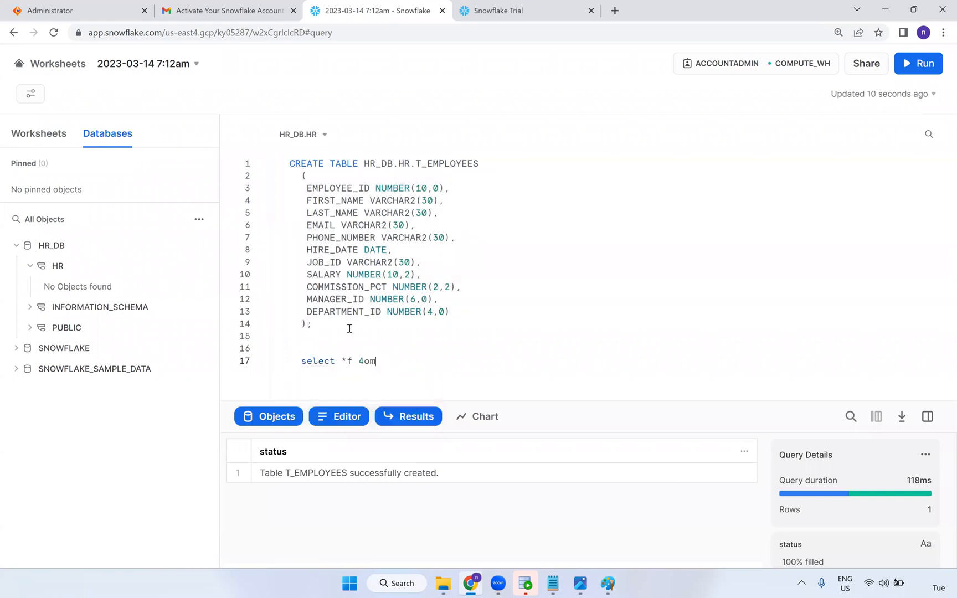
pyautogui.press('BackSpace')
pyautogui.press('BackSpace')
pyautogui.write('from')
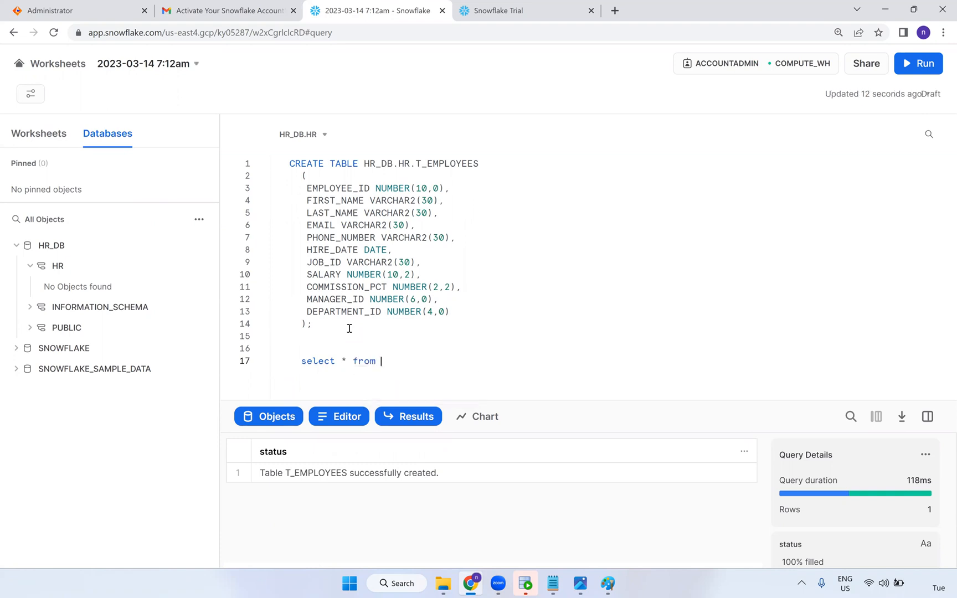
pyautogui.write(' t_e')
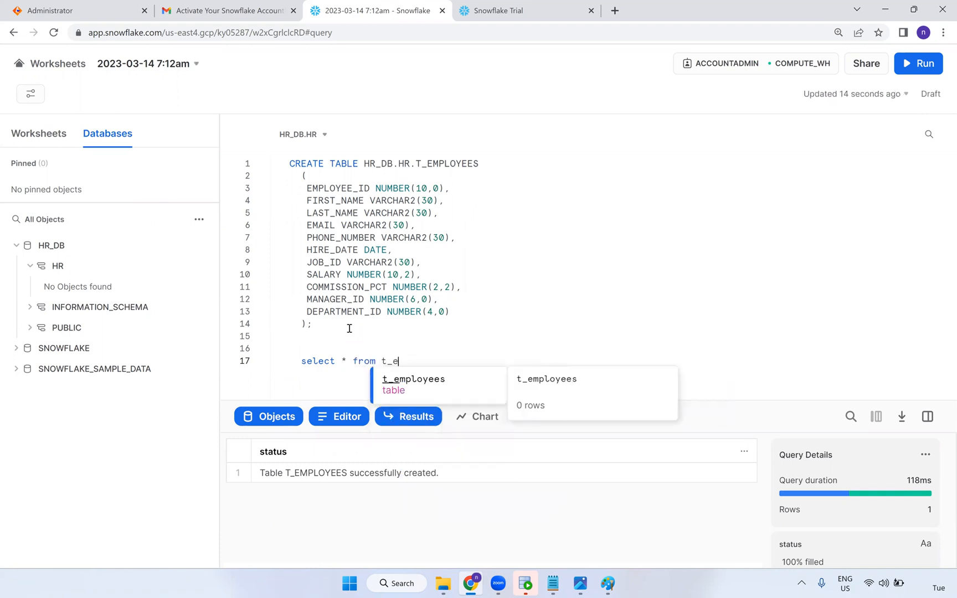
pyautogui.click(418, 383)
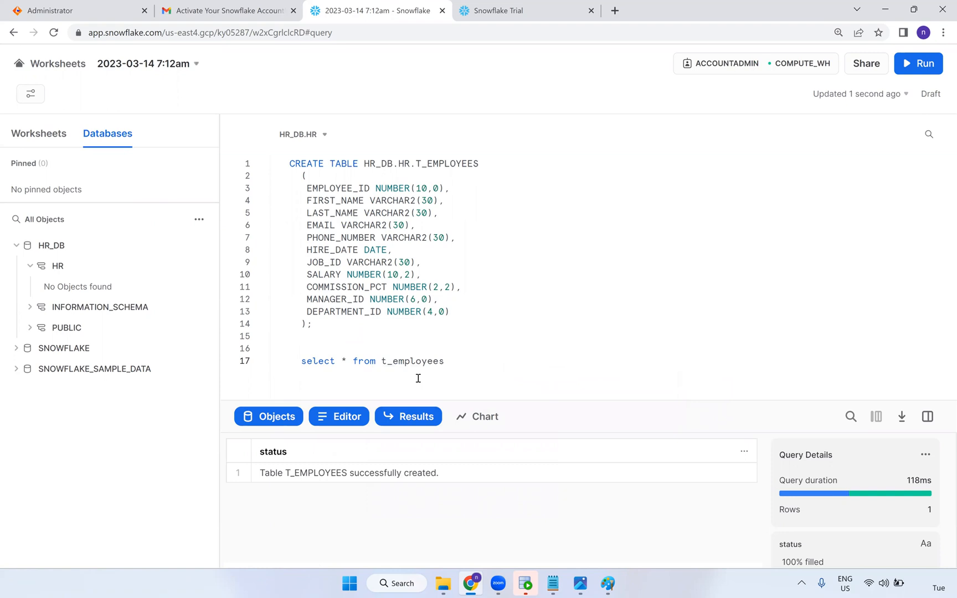
pyautogui.write(';')
pyautogui.doubleClick(394, 364)
pyautogui.moveTo(462, 361); pyautogui.dragTo(295, 365)
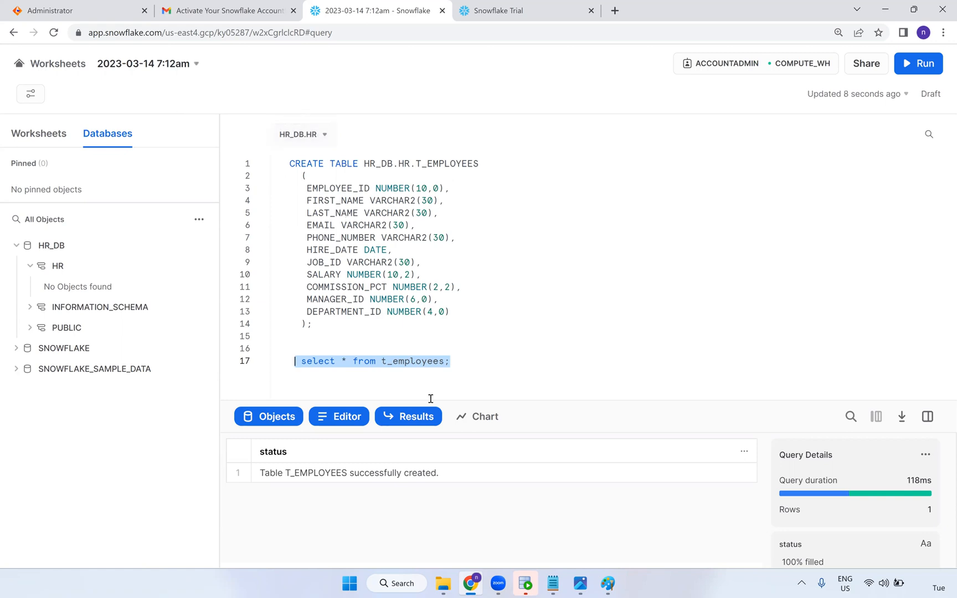
pyautogui.hotkey('ctrl', 'Return')
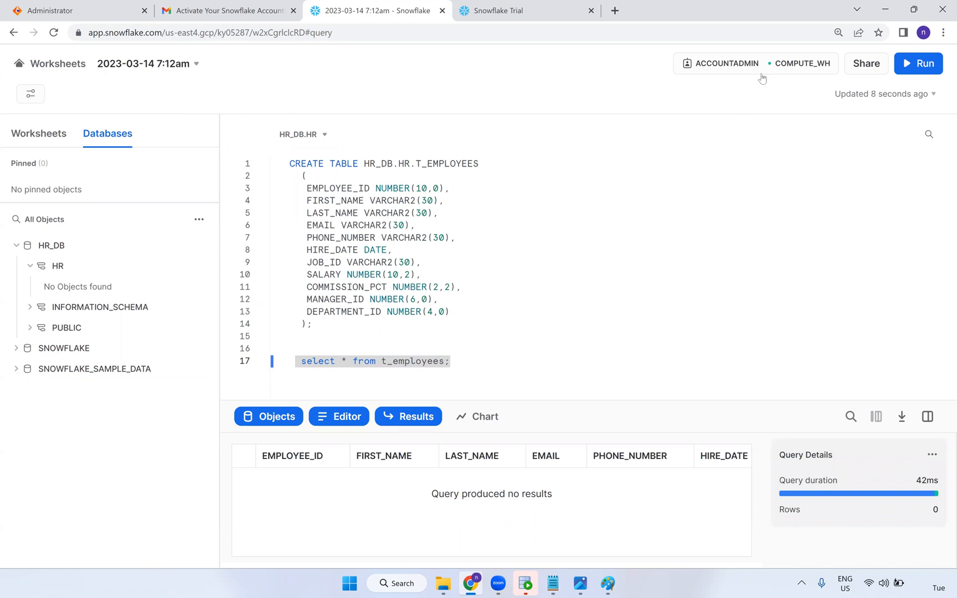
# Step: Switch the worksheet's warehouse from COMPUTE_WH to EDW, keeping the ACCOUNTADMIN role
pyautogui.click(777, 65)
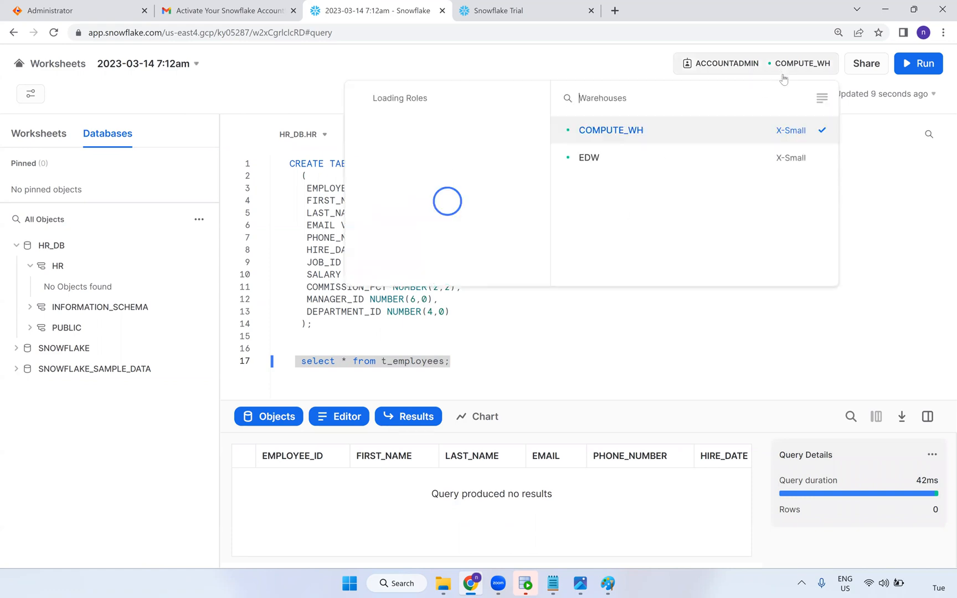
pyautogui.click(636, 161)
pyautogui.click(863, 175)
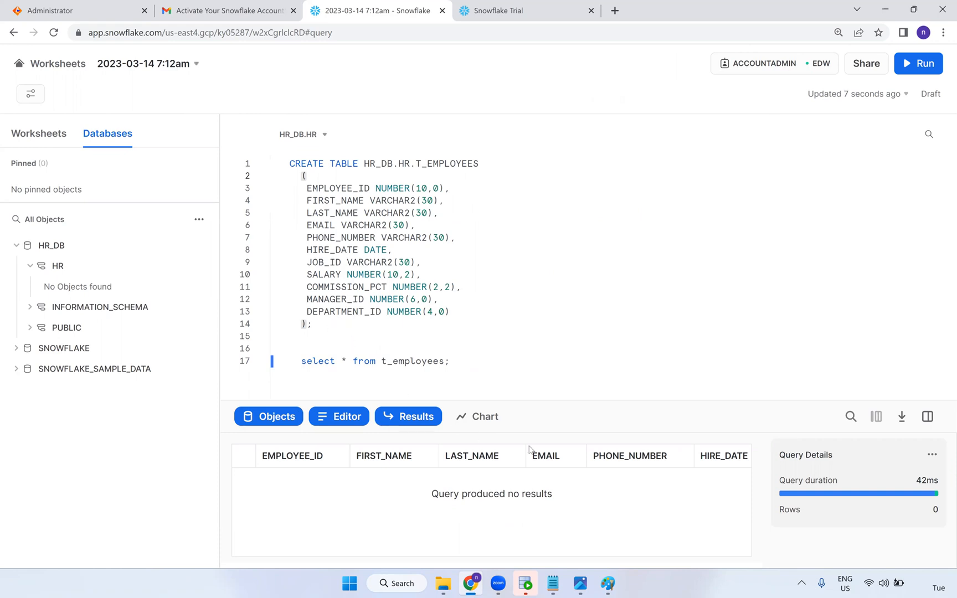
pyautogui.moveTo(602, 401); pyautogui.dragTo(604, 375)
pyautogui.moveTo(317, 324); pyautogui.dragTo(280, 160)
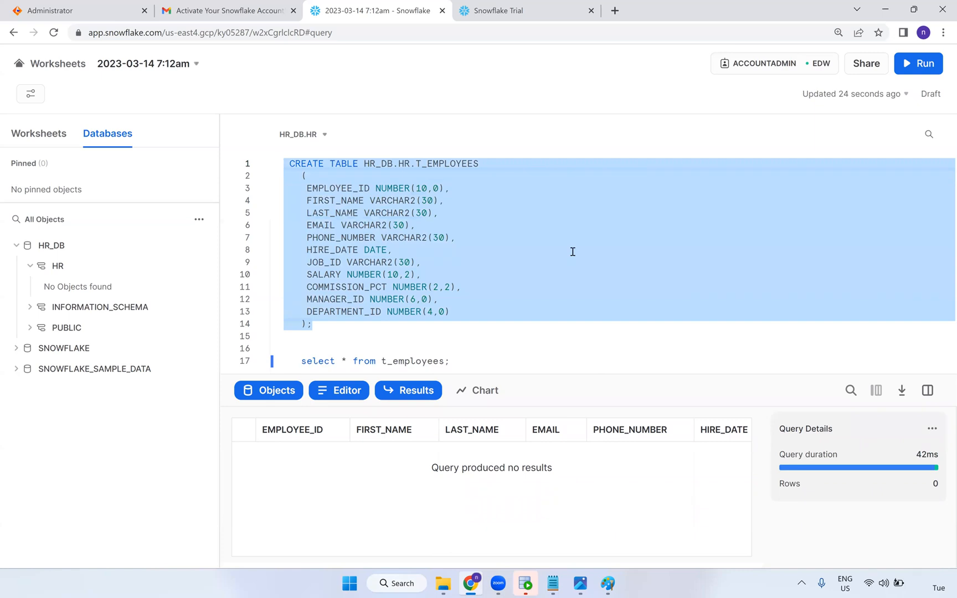
# Step: Rerun the CREATE TABLE, which reports T_EMPLOYEES already exists, and the select, still empty
pyautogui.hotkey('ctrl', 'Return')
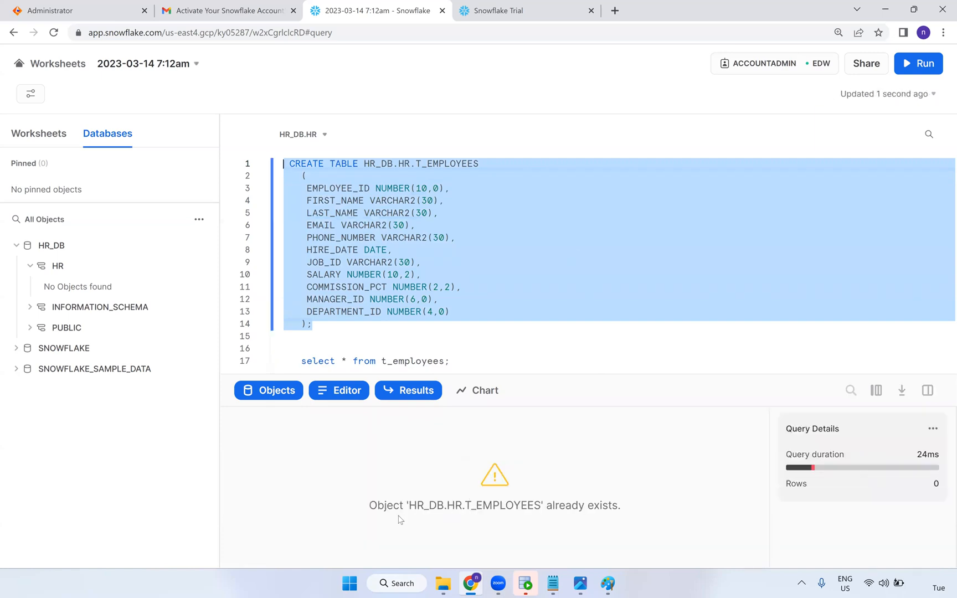
pyautogui.moveTo(376, 505); pyautogui.dragTo(621, 505)
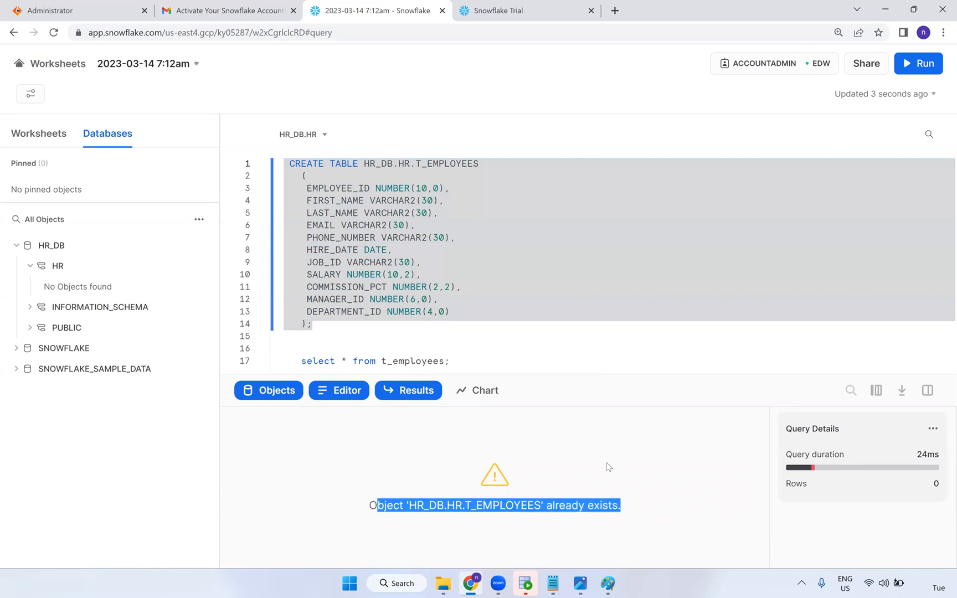
pyautogui.click(518, 321)
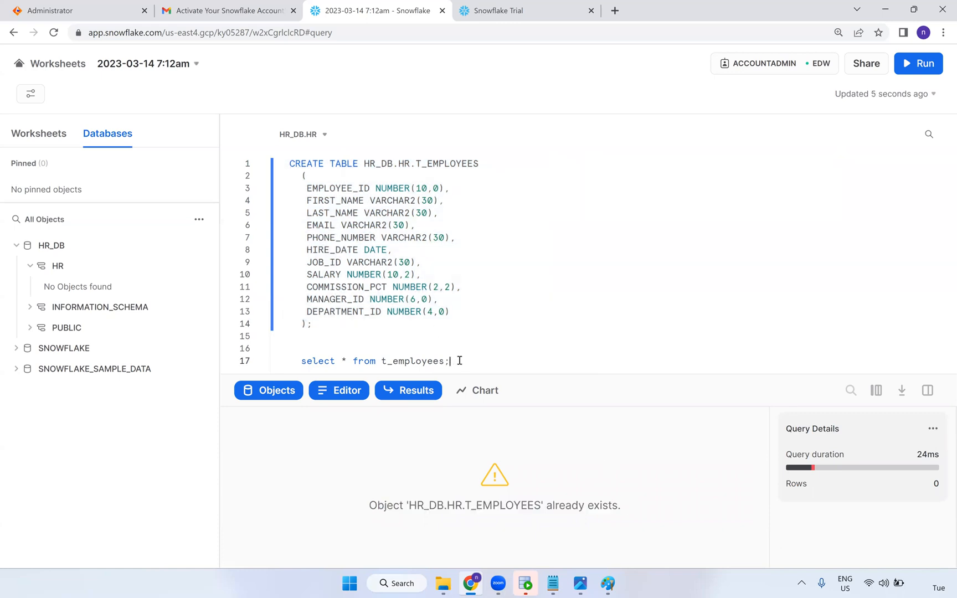
pyautogui.hotkey('ctrl', 'Return')
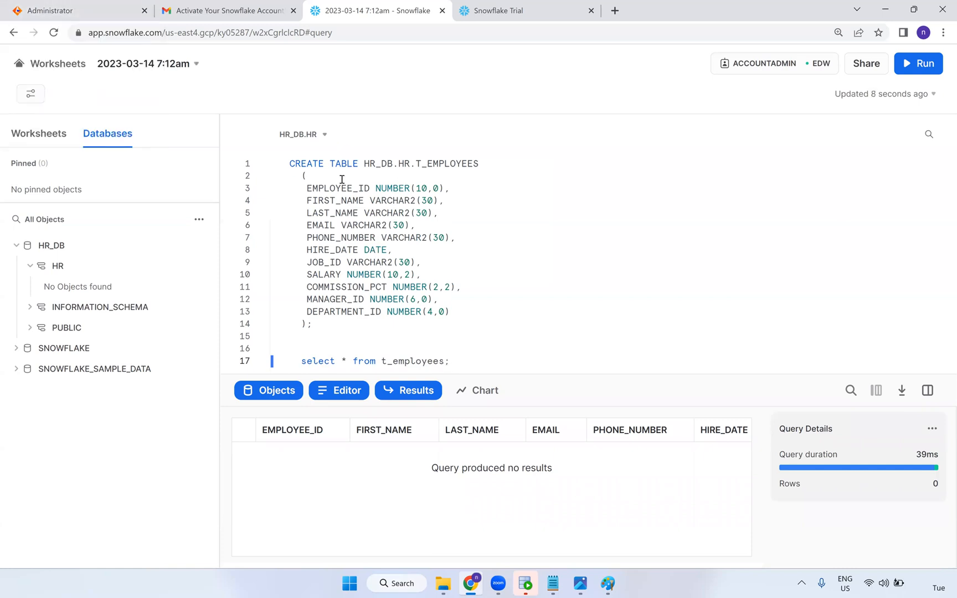
# Step: Recheck the HR schema in the Databases tree, then return to the Informatica Administrator
pyautogui.moveTo(65, 268)
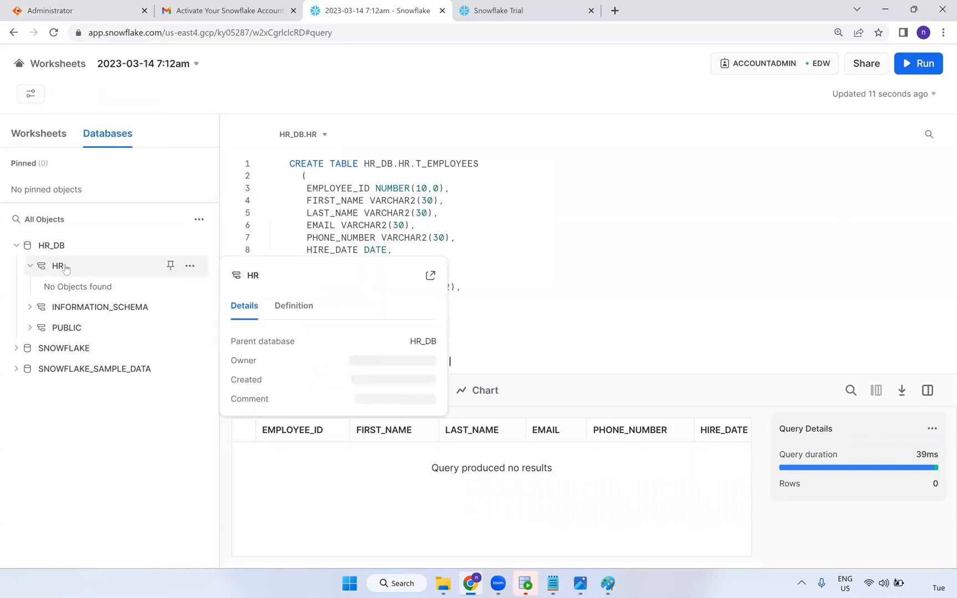
pyautogui.click(190, 267)
pyautogui.click(34, 267)
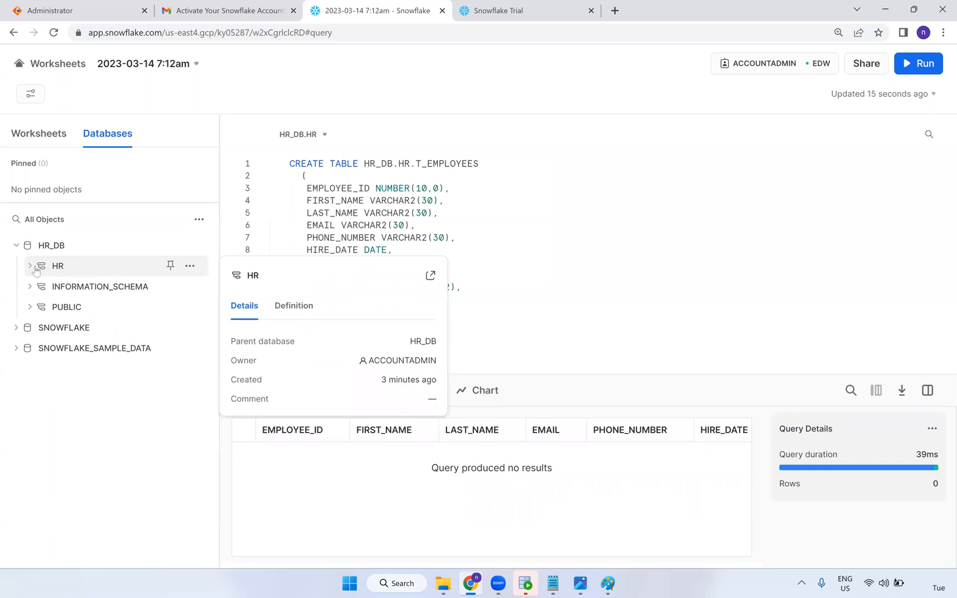
pyautogui.click(58, 264)
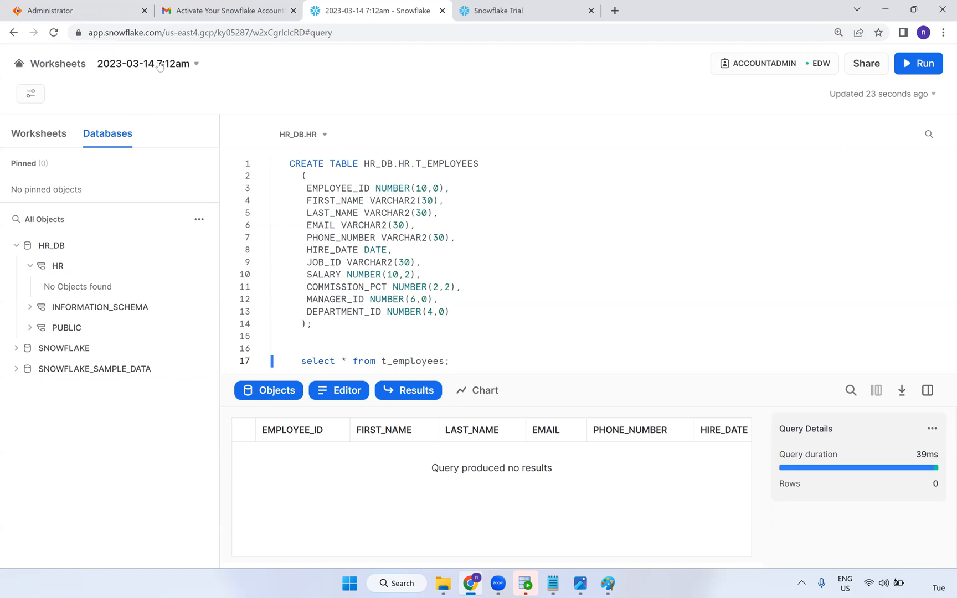
pyautogui.click(94, 8)
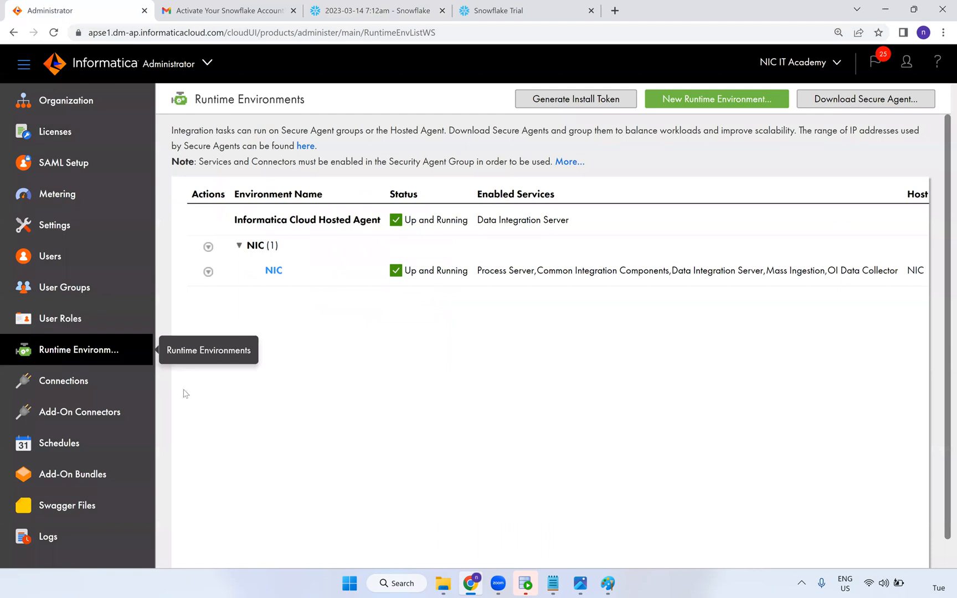
# Step: Find the Snowflake Data Cloud connector under Add-On Connectors with 'sno' and start its free trial
pyautogui.click(83, 381)
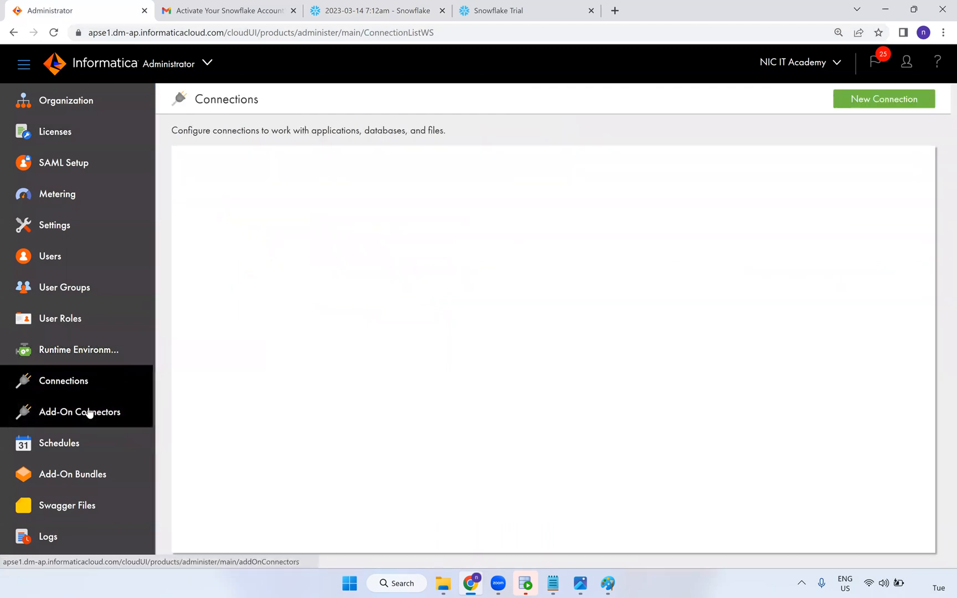
pyautogui.click(89, 413)
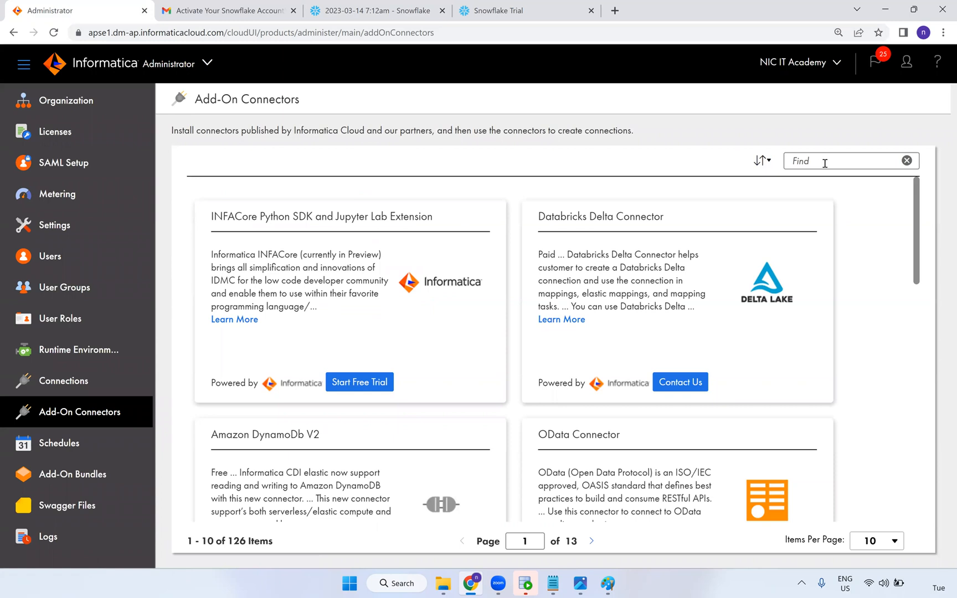
pyautogui.write('snow')
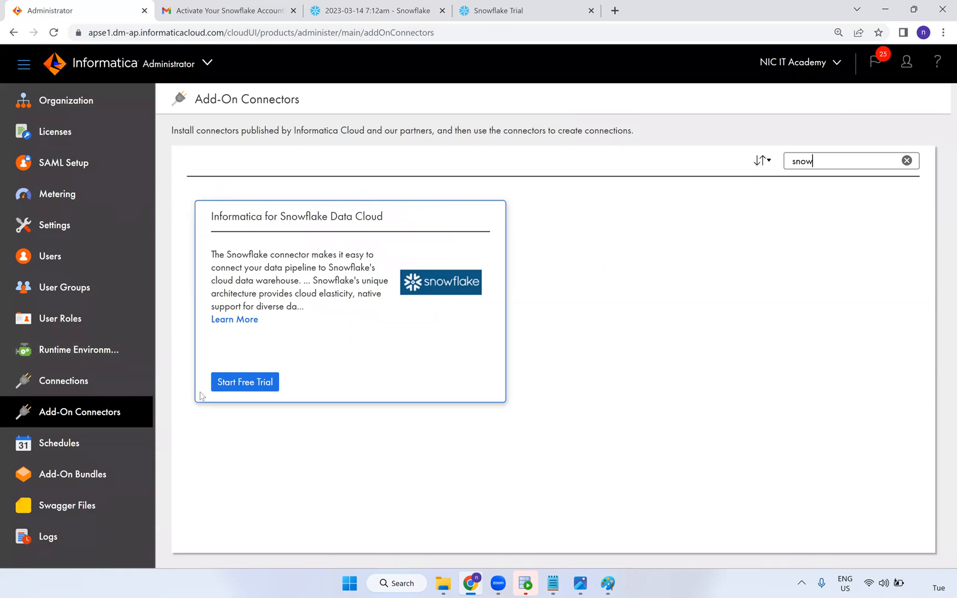
pyautogui.click(247, 386)
pyautogui.click(670, 343)
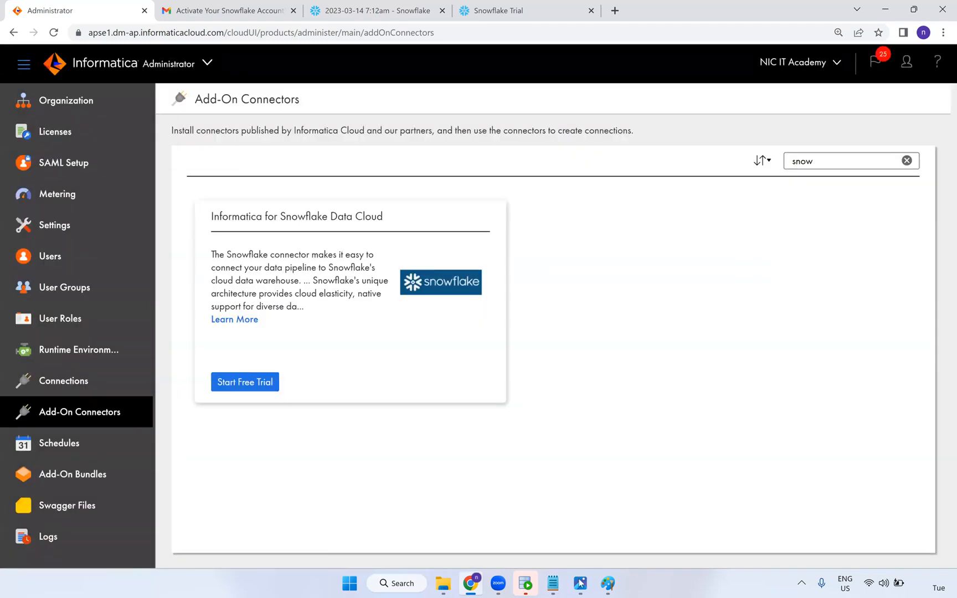
pyautogui.click(582, 585)
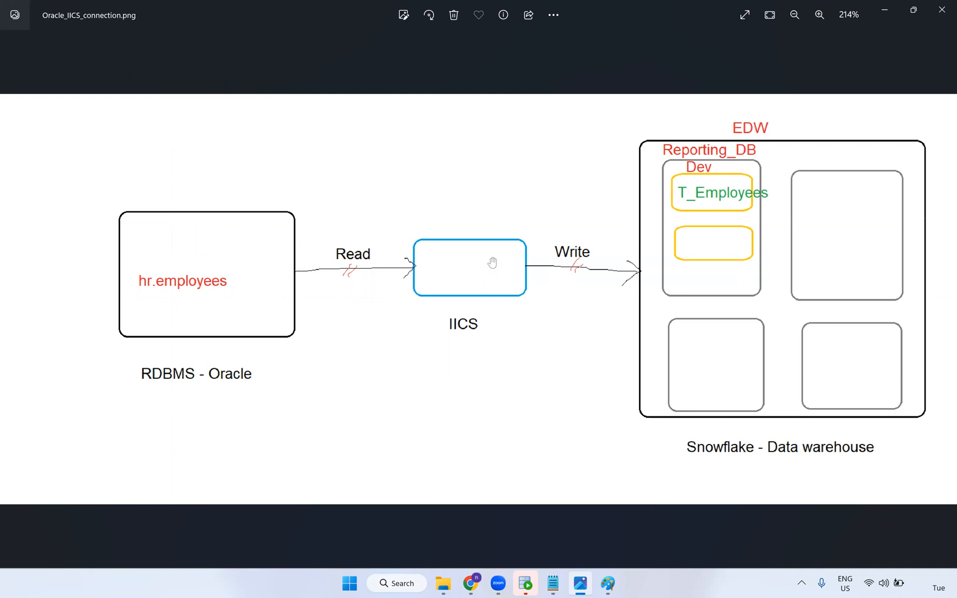
# Step: Leave the Oracle_IICS_connection.png diagram and return to the Informatica Add-On Connectors page
pyautogui.hotkey('alt', 'Tab')
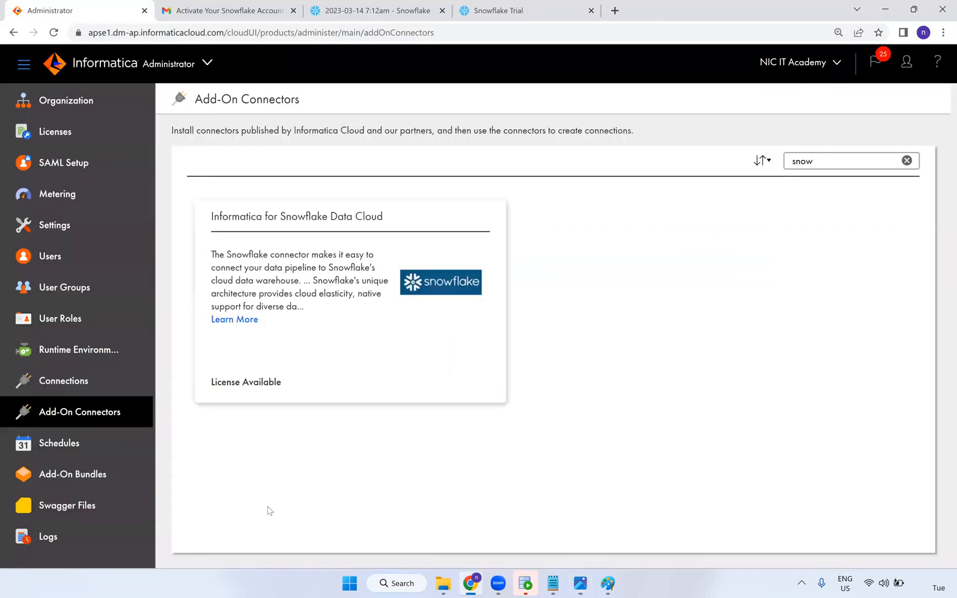
# Step: Start a new connection named Snowflake_HR_DB, adapted from the Snowflake_Retail_DB suggestion, and list connection types
pyautogui.click(92, 387)
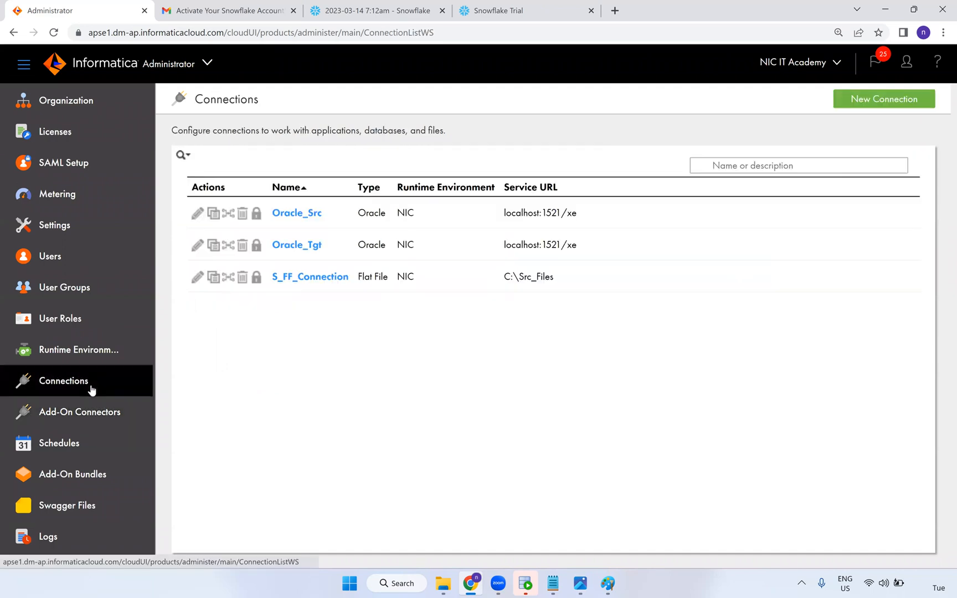
pyautogui.click(884, 104)
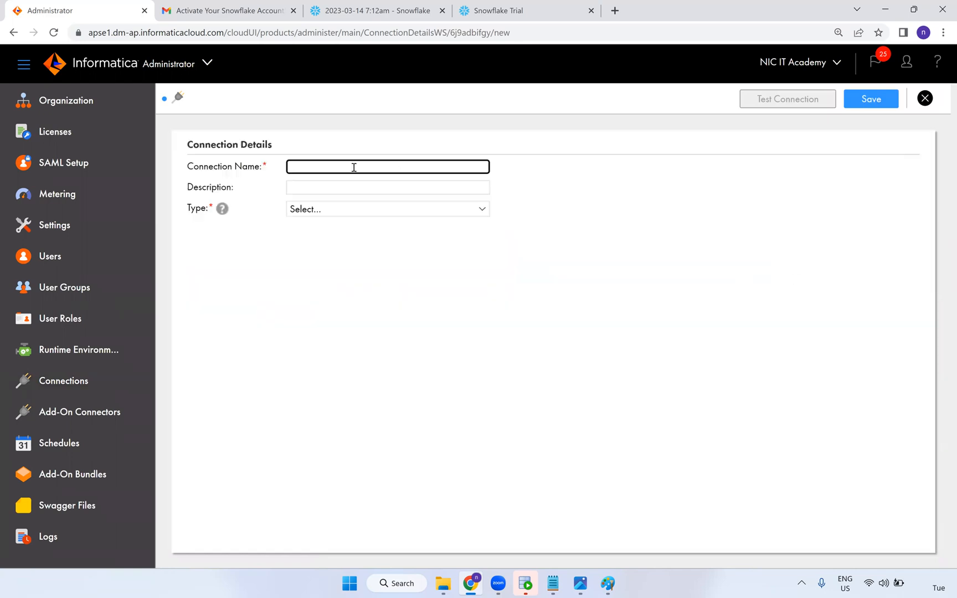
pyautogui.click(354, 167)
pyautogui.click(388, 260)
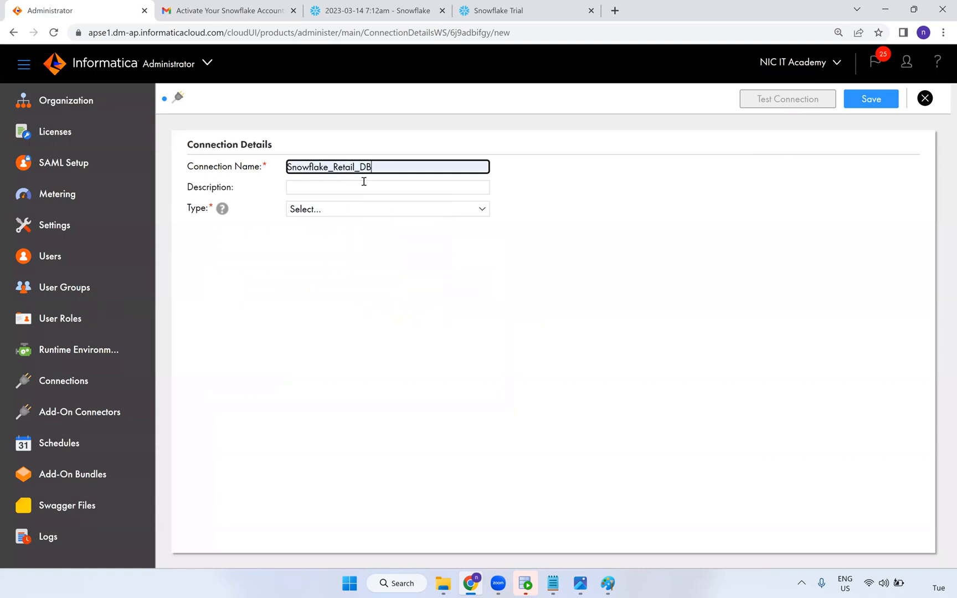
pyautogui.click(357, 168)
pyautogui.press('BackSpace')
pyautogui.press('BackSpace')
pyautogui.press('BackSpace')
pyautogui.press('BackSpace')
pyautogui.press('BackSpace')
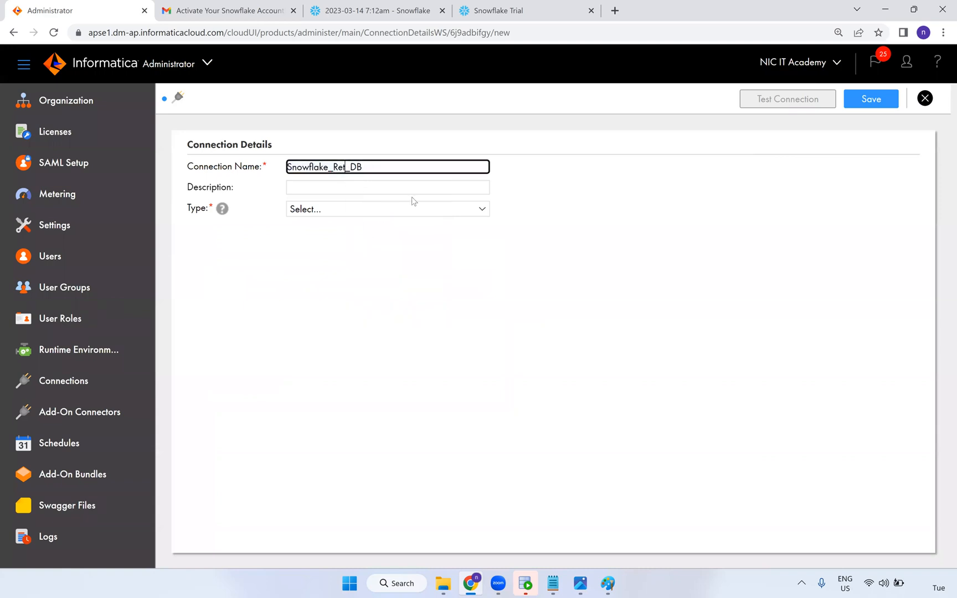
pyautogui.press('BackSpace')
pyautogui.write('HR')
pyautogui.click(334, 213)
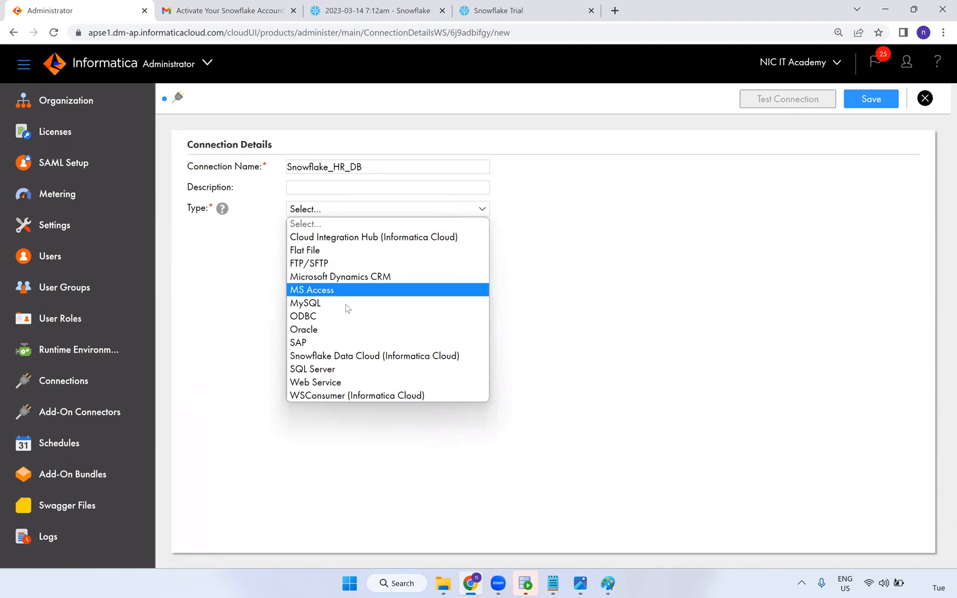
# Step: Set the connection type to Snowflake Data Cloud on the NIC runtime environment
pyautogui.click(353, 356)
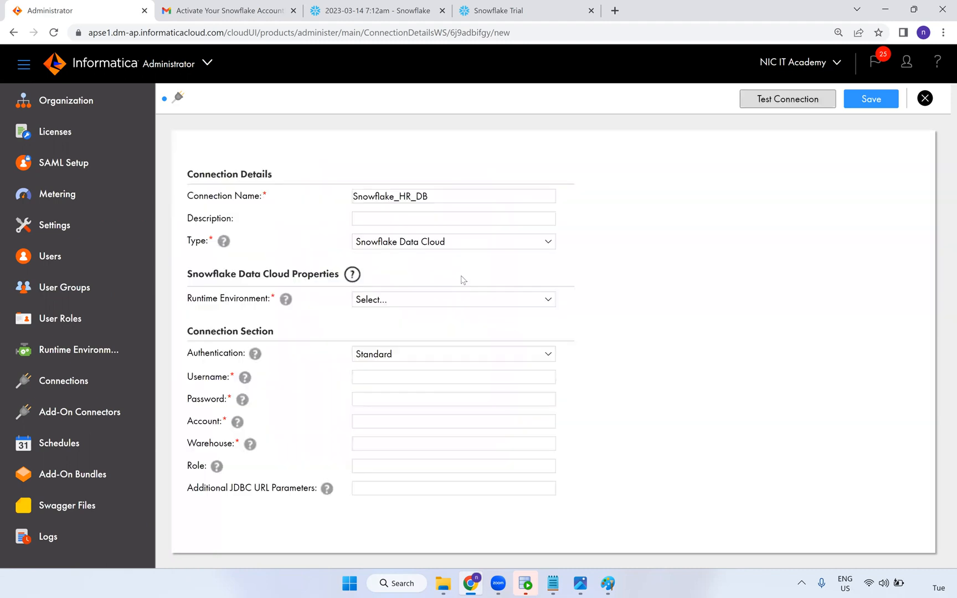
pyautogui.click(398, 304)
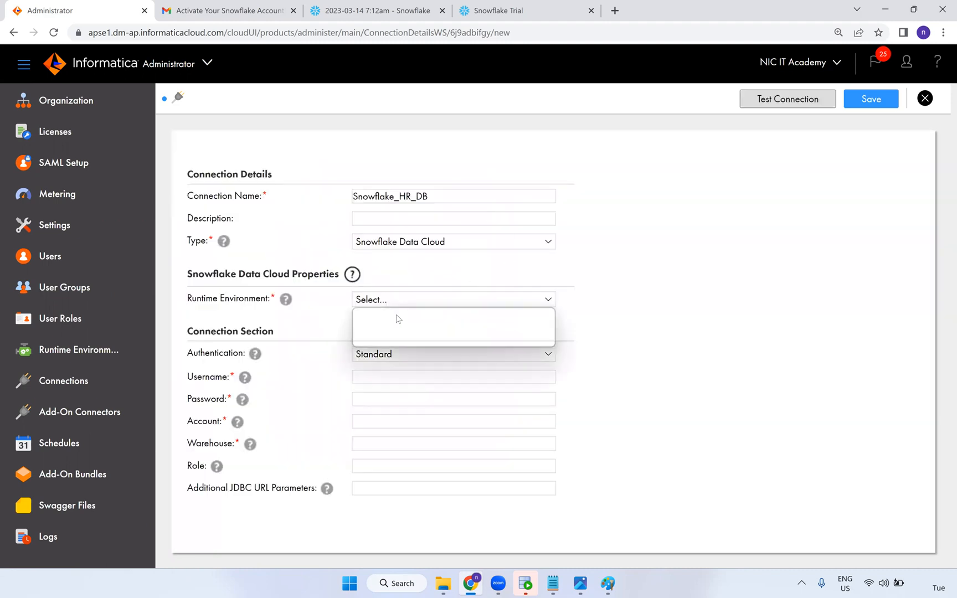
pyautogui.click(412, 341)
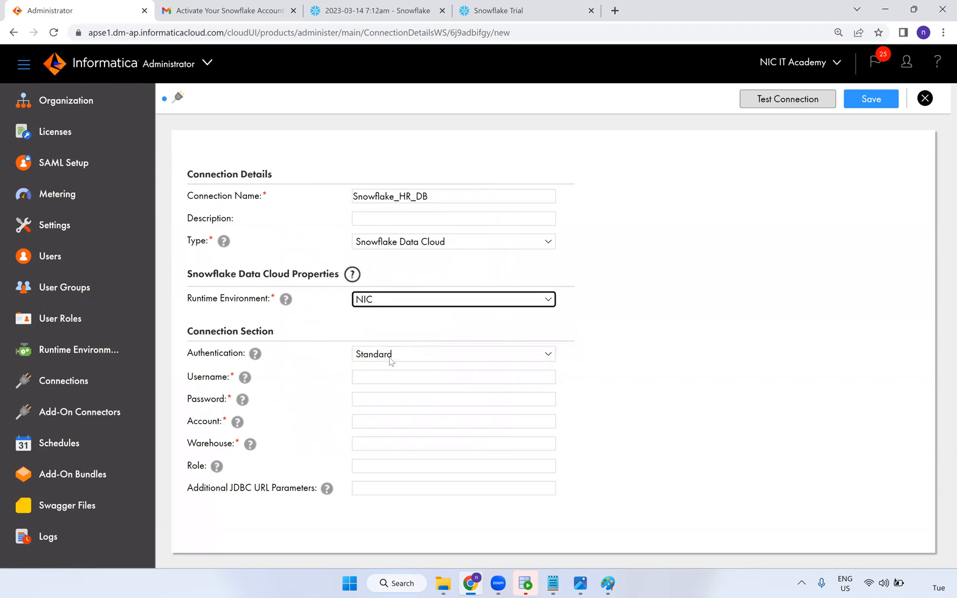
# Step: Enter the Snowflake username, password and warehouse EDW, then go back to the Snowflake worksheet
pyautogui.click(386, 387)
pyautogui.click(387, 380)
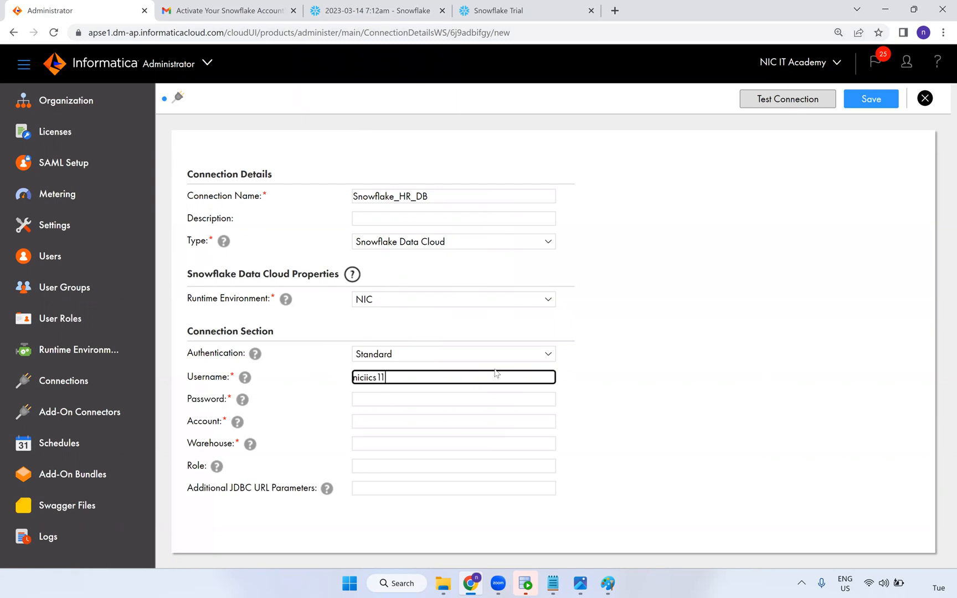
pyautogui.click(454, 398)
pyautogui.write('••')
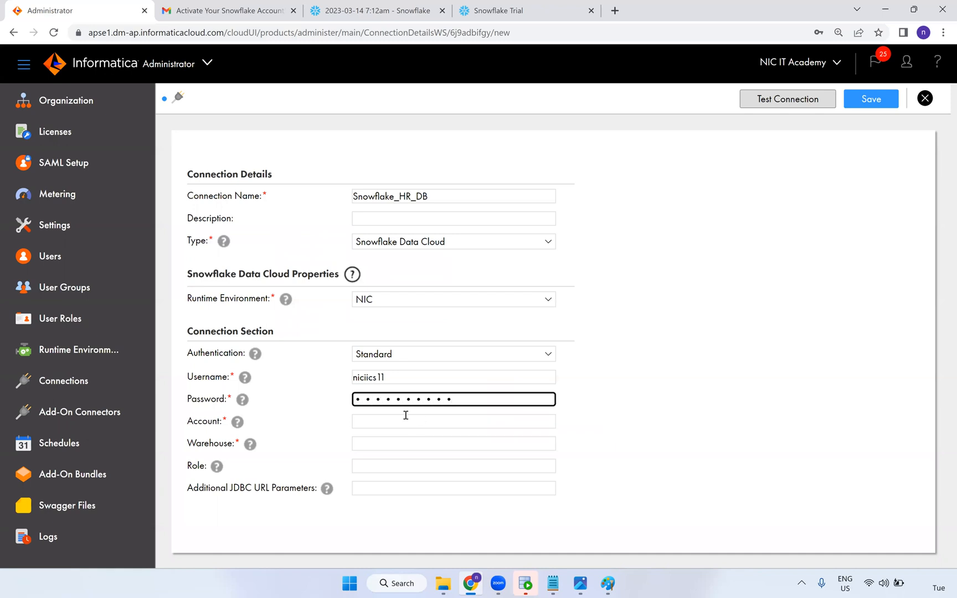
pyautogui.click(385, 424)
pyautogui.moveTo(239, 422)
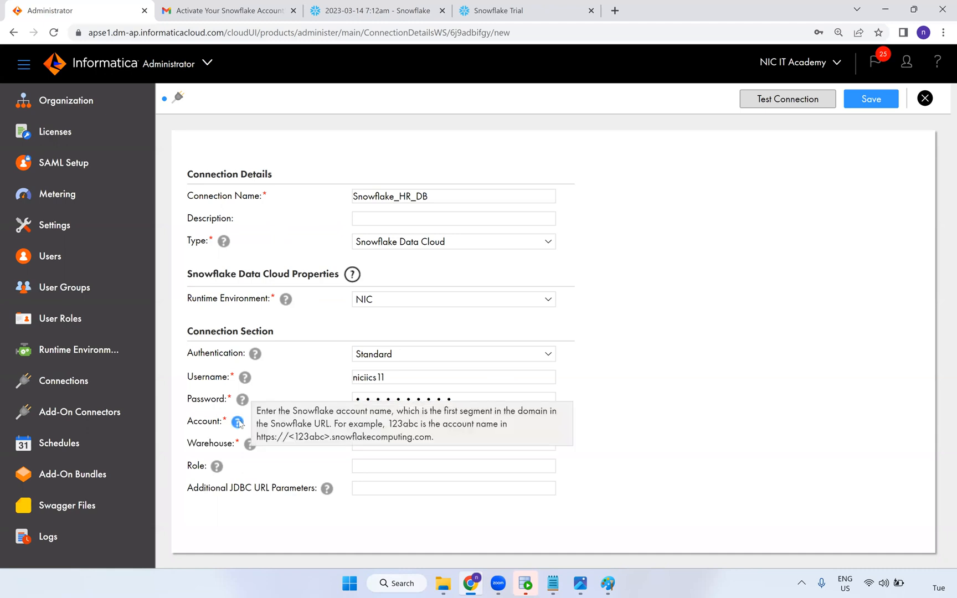
pyautogui.click(357, 422)
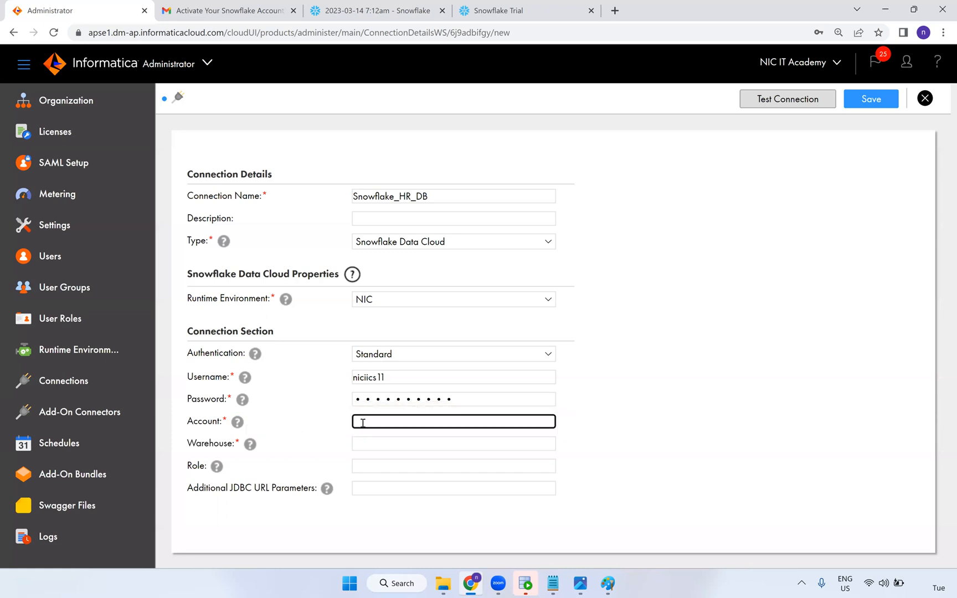
pyautogui.click(370, 444)
pyautogui.write('EDW')
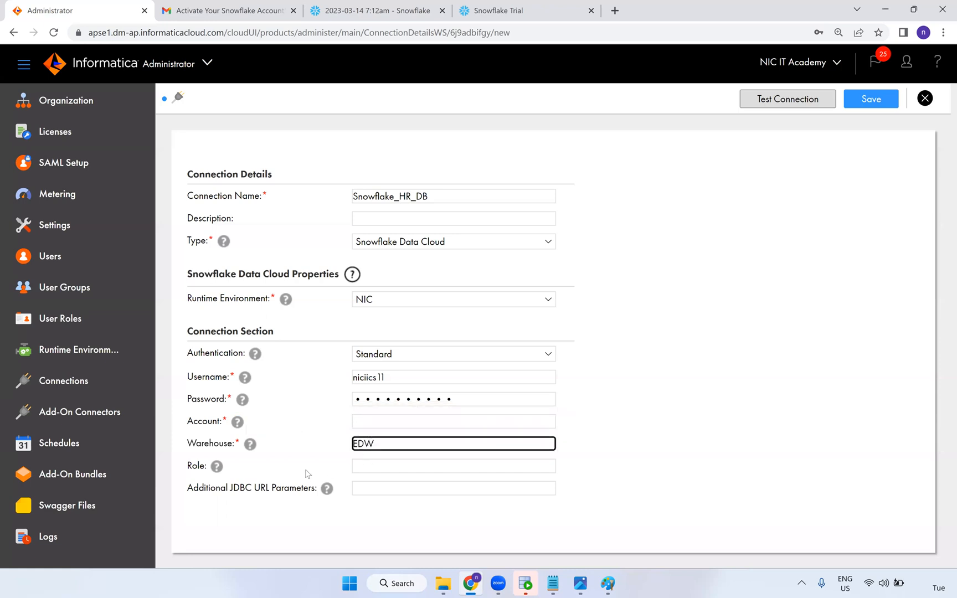
pyautogui.click(340, 472)
pyautogui.click(374, 467)
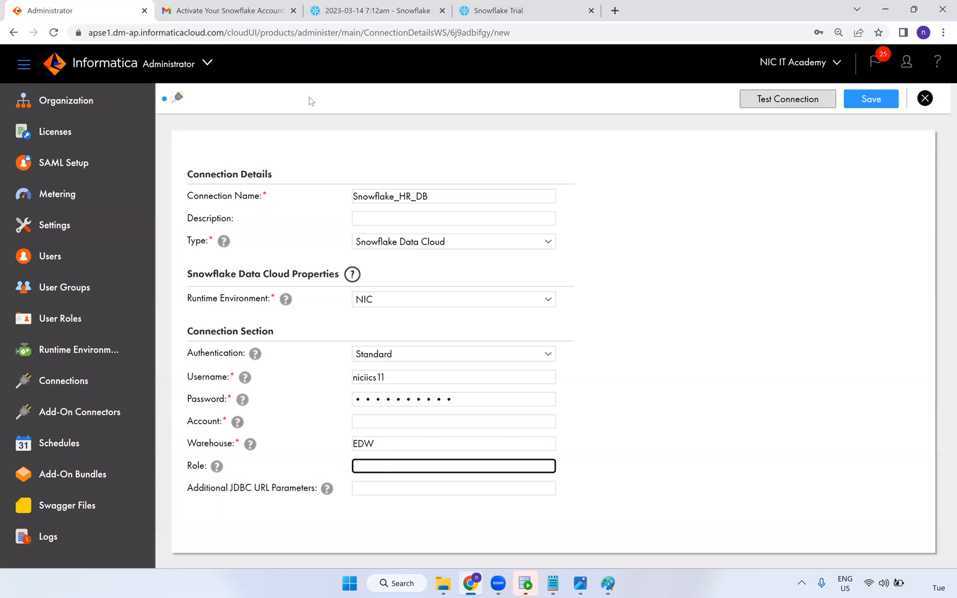
pyautogui.click(354, 11)
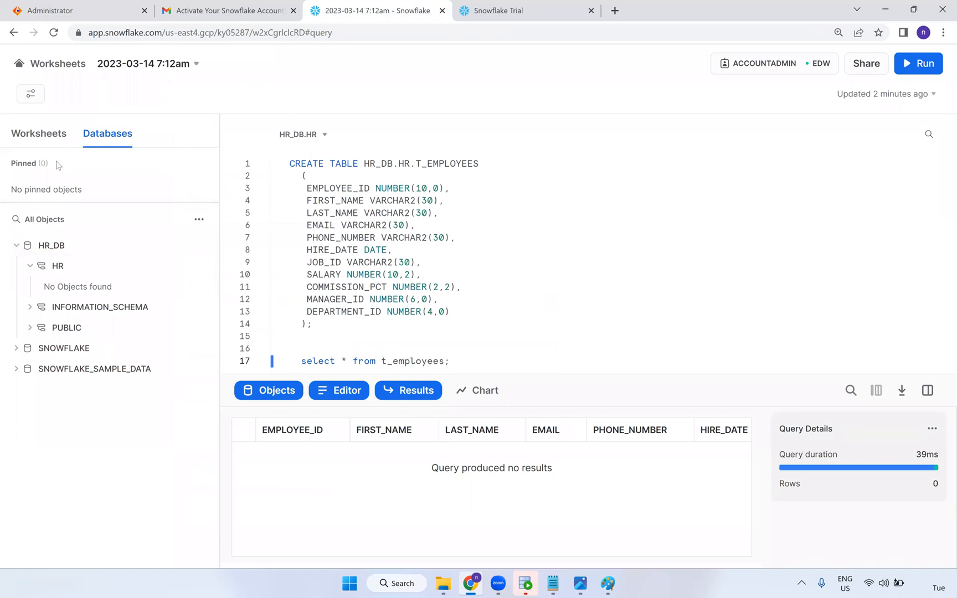
# Step: From Worksheets, go to Admin > Accounts and copy the account's URL
pyautogui.click(45, 67)
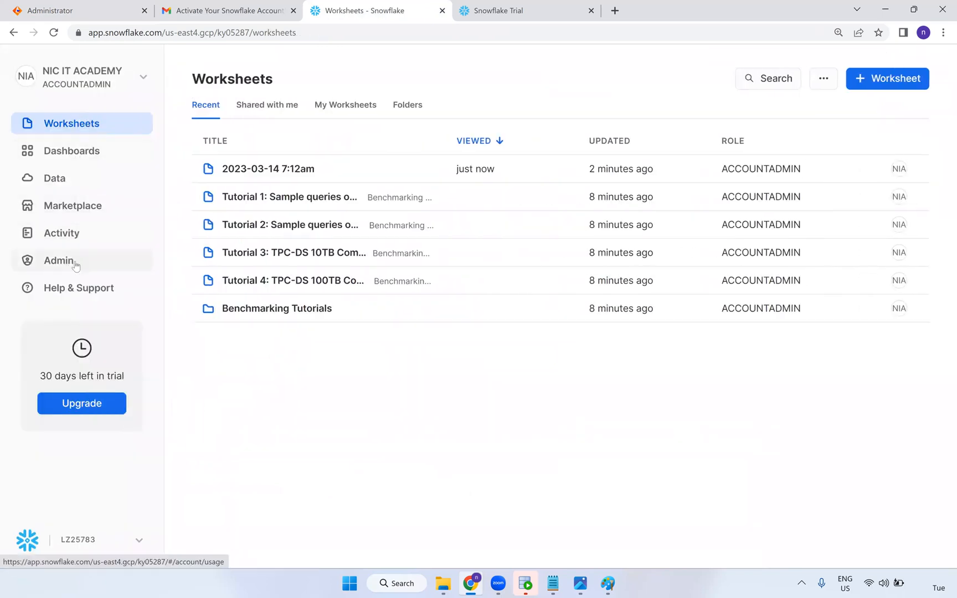
pyautogui.click(75, 266)
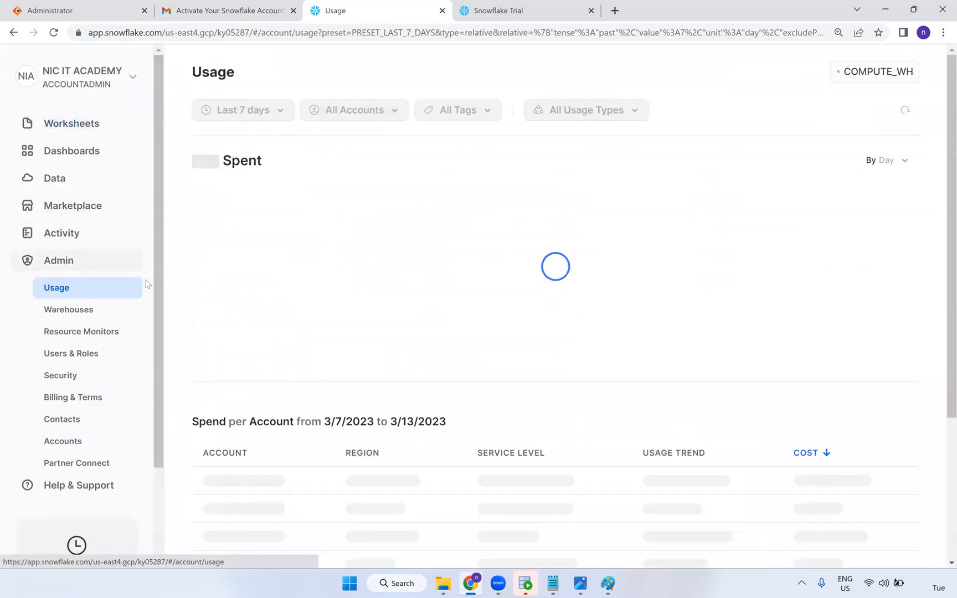
pyautogui.click(62, 441)
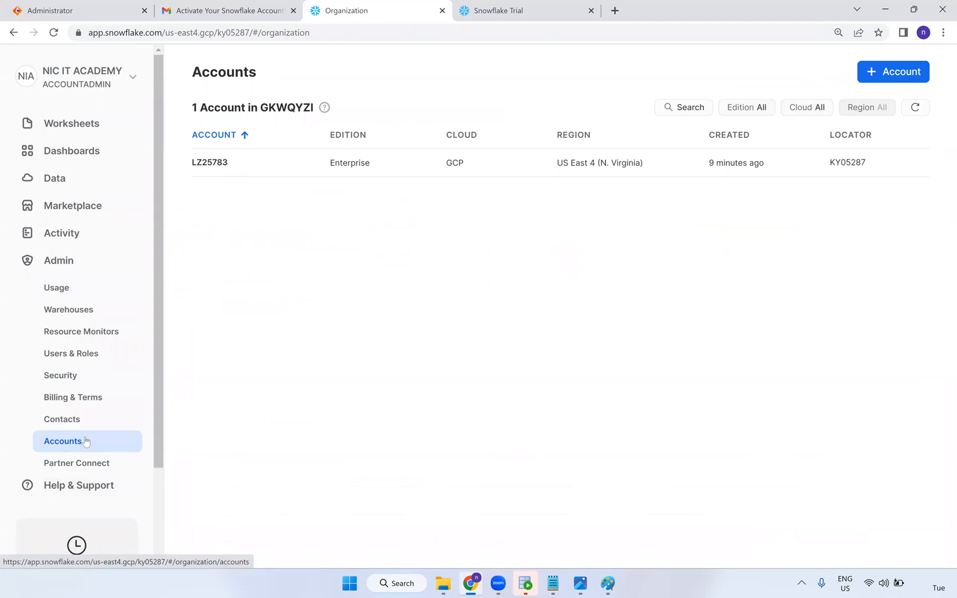
pyautogui.moveTo(239, 164)
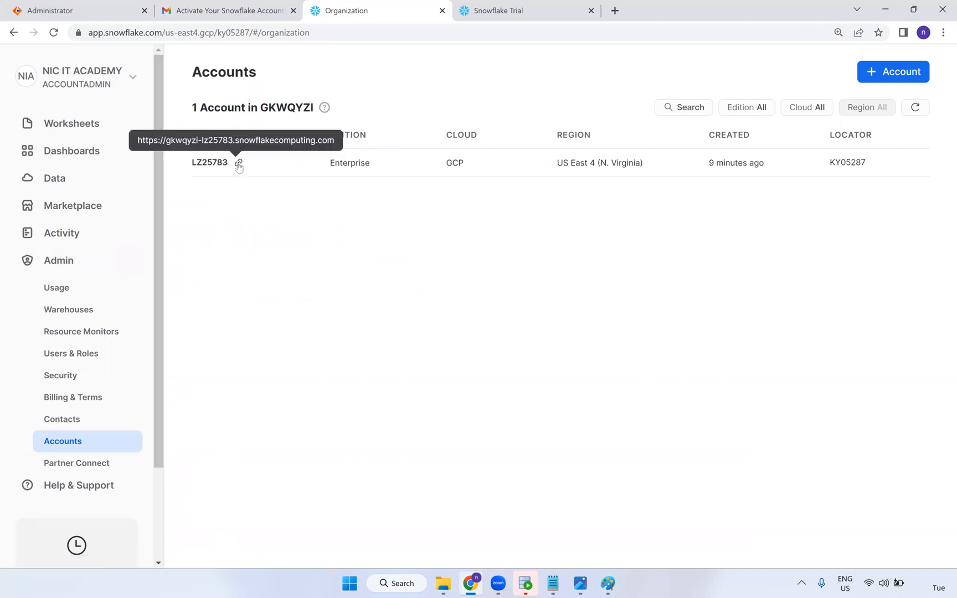
pyautogui.click(238, 164)
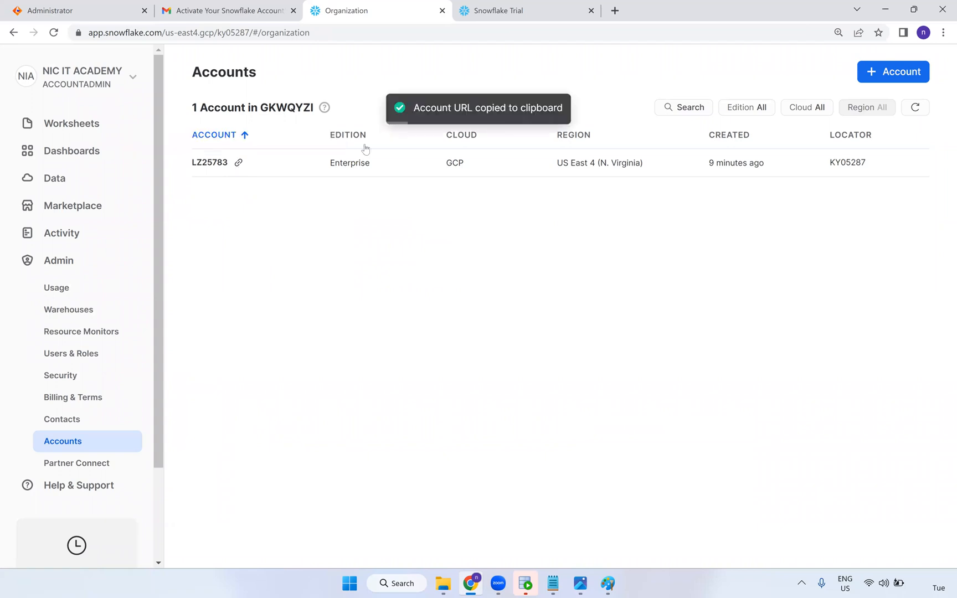
# Step: Paste the Snowflake account URL below the Notepad table definition and select its account-name part
pyautogui.click(557, 586)
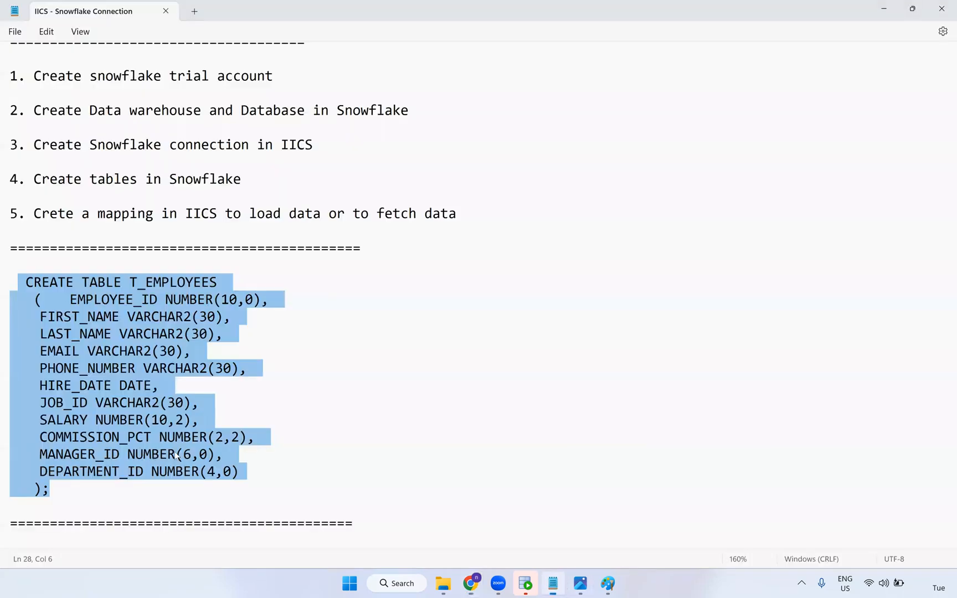
pyautogui.click(356, 529)
pyautogui.press('Return')
pyautogui.press('Return')
pyautogui.press('Return')
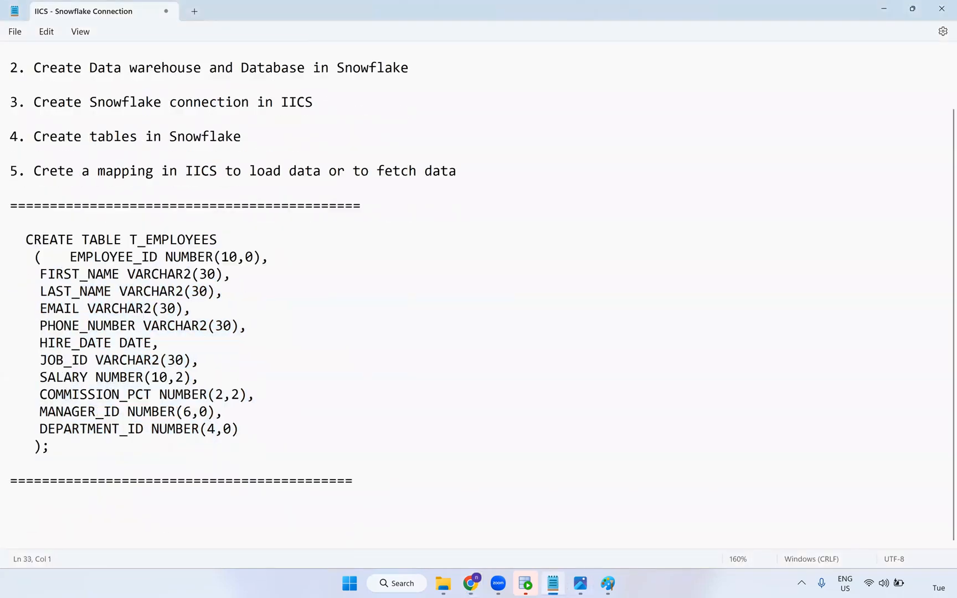
pyautogui.press('Return')
pyautogui.press('Return')
pyautogui.press('Return')
pyautogui.press('Return')
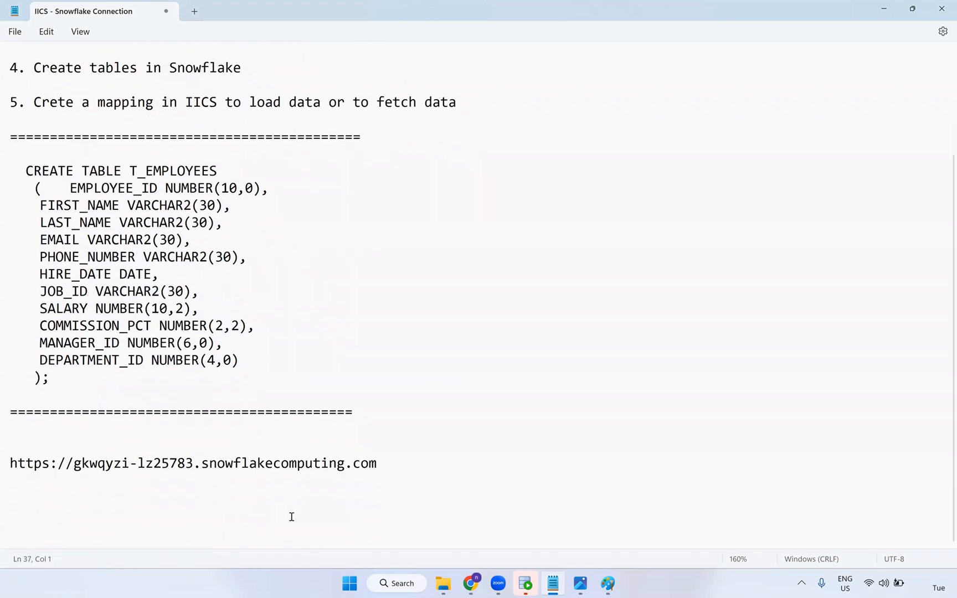
pyautogui.moveTo(191, 463); pyautogui.dragTo(73, 468)
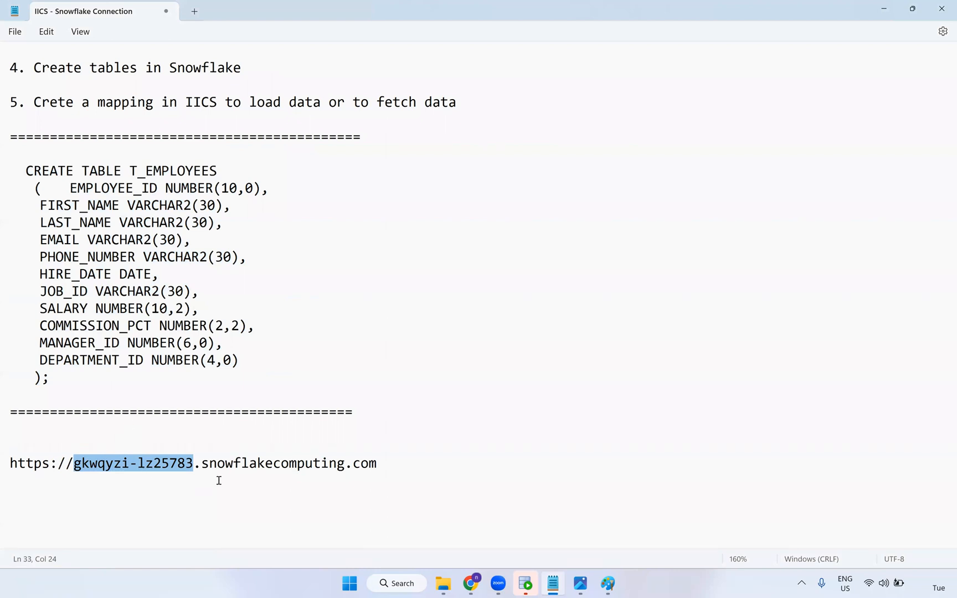
pyautogui.hotkey('alt', 'Tab')
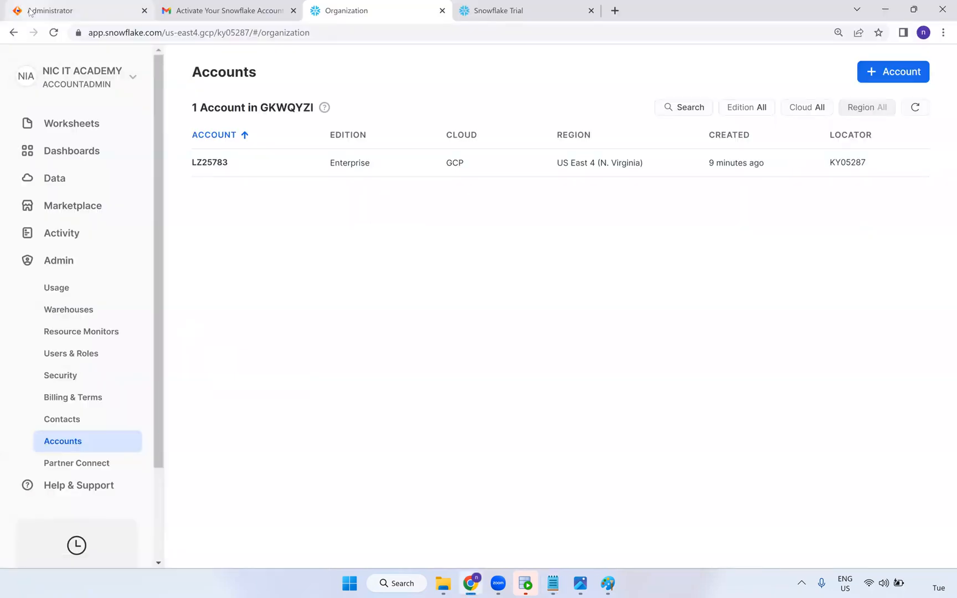
pyautogui.click(29, 11)
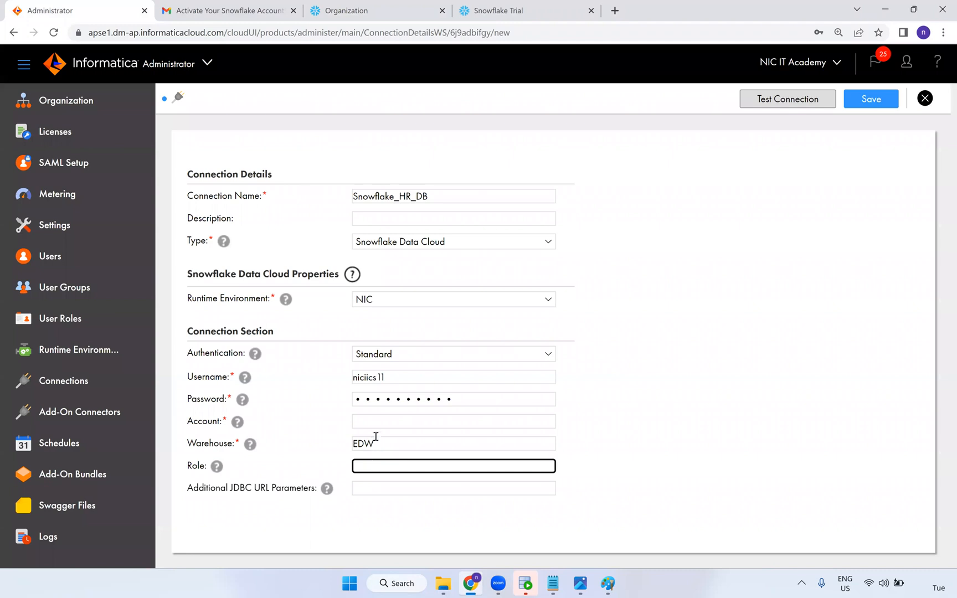
# Step: Paste the account name into the Account field and run Test Connection, which fails
pyautogui.click(375, 425)
pyautogui.hotkey('ctrl', 'v')
pyautogui.click(831, 105)
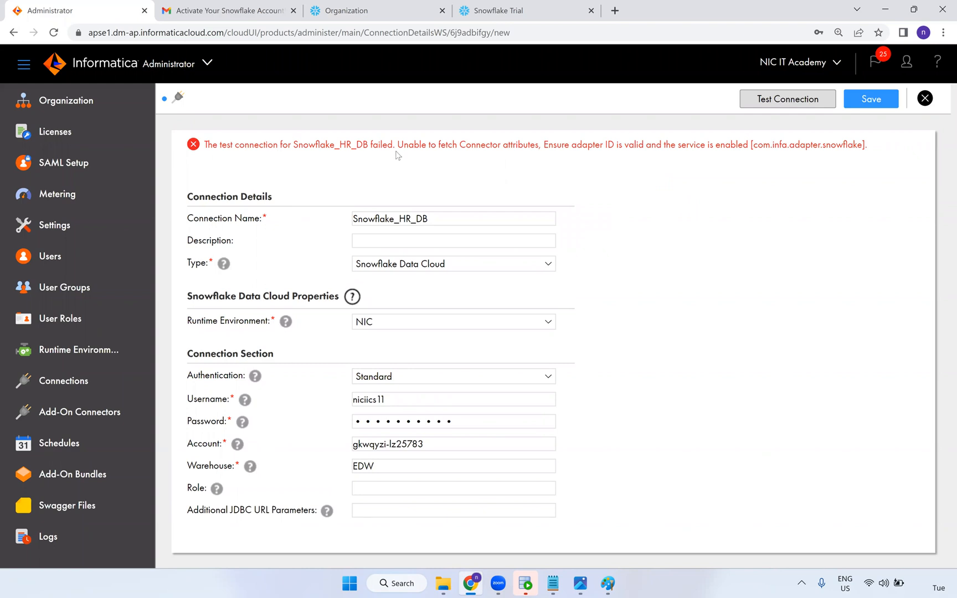
pyautogui.click(275, 11)
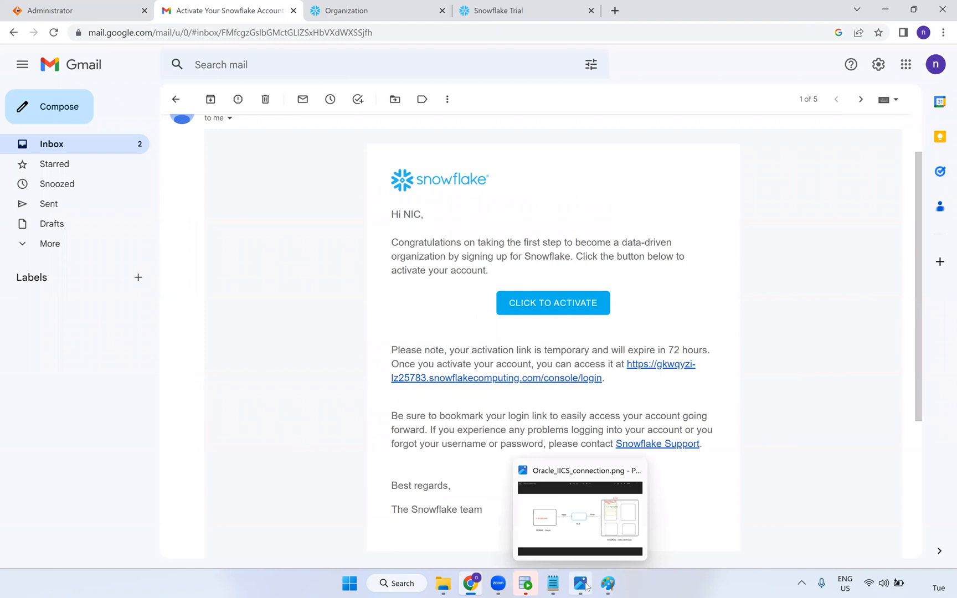
# Step: Paste the account name on a new line below the URL in the notes
pyautogui.hotkey('alt', 'Tab')
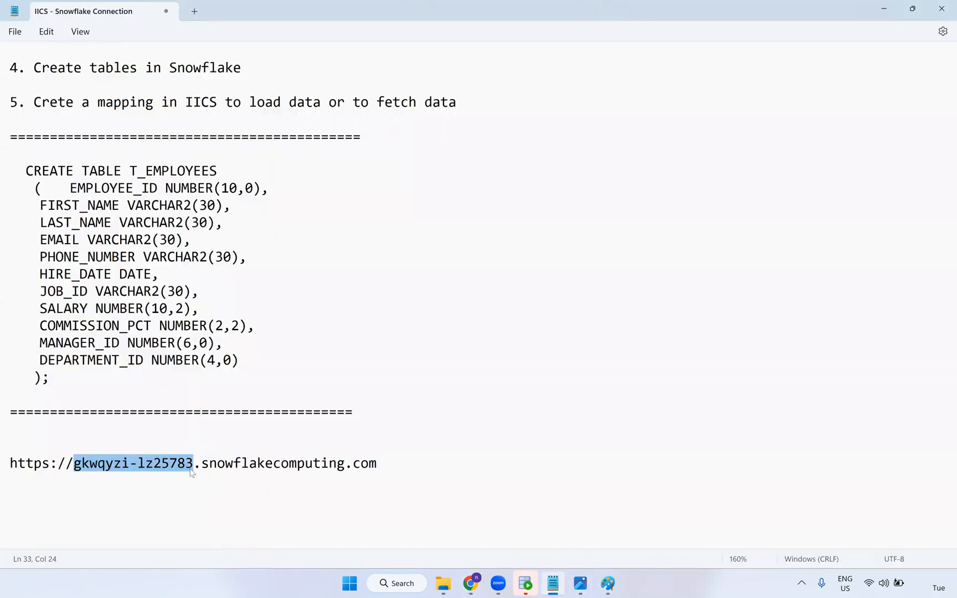
pyautogui.click(396, 483)
pyautogui.press('Return')
pyautogui.hotkey('ctrl', 'v')
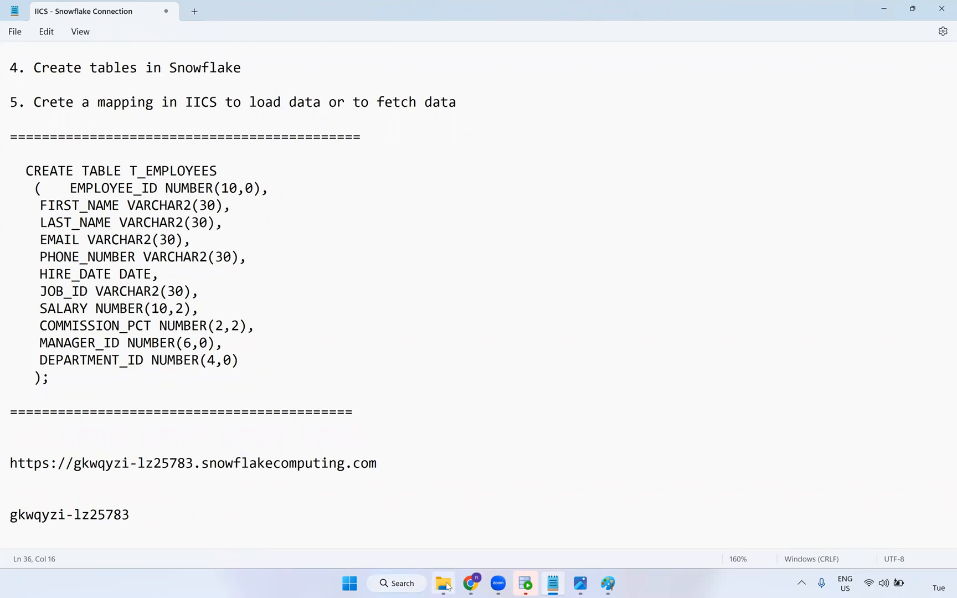
# Step: In a new Notepad++ tab, convert the account identifier to UPPERCASE and select it
pyautogui.click(404, 584)
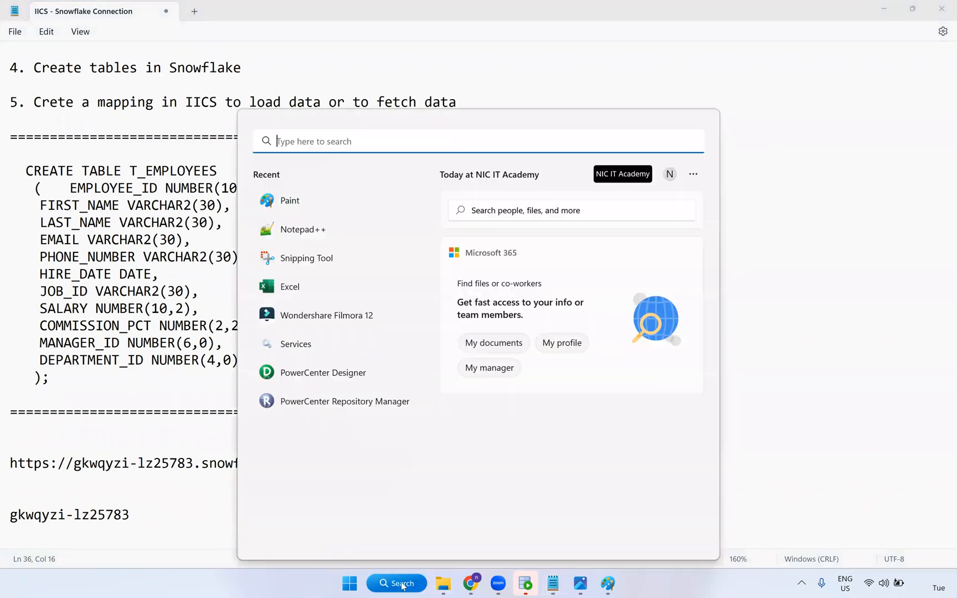
pyautogui.write('note')
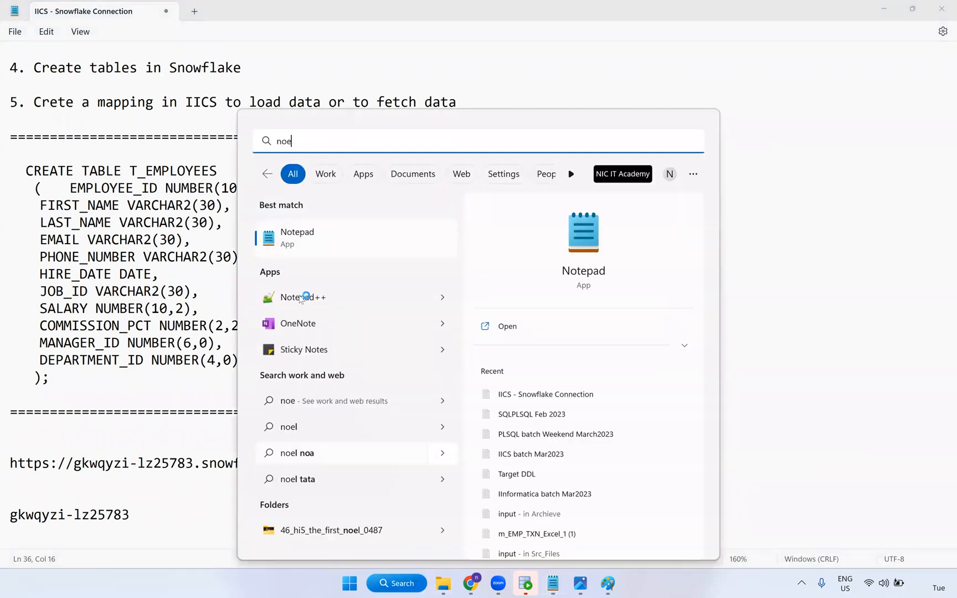
pyautogui.click(302, 297)
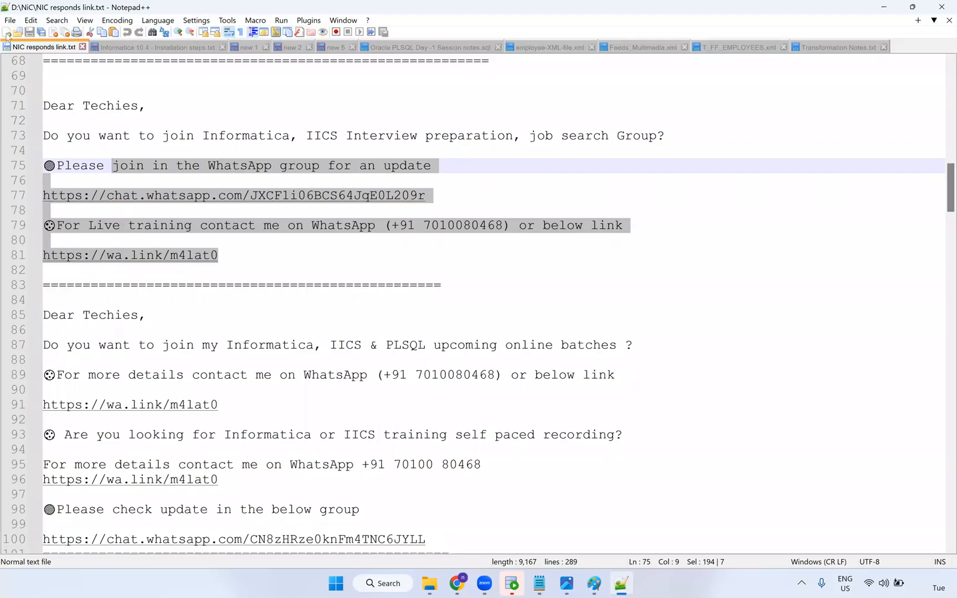
pyautogui.click(6, 32)
pyautogui.hotkey('ctrl', 'v')
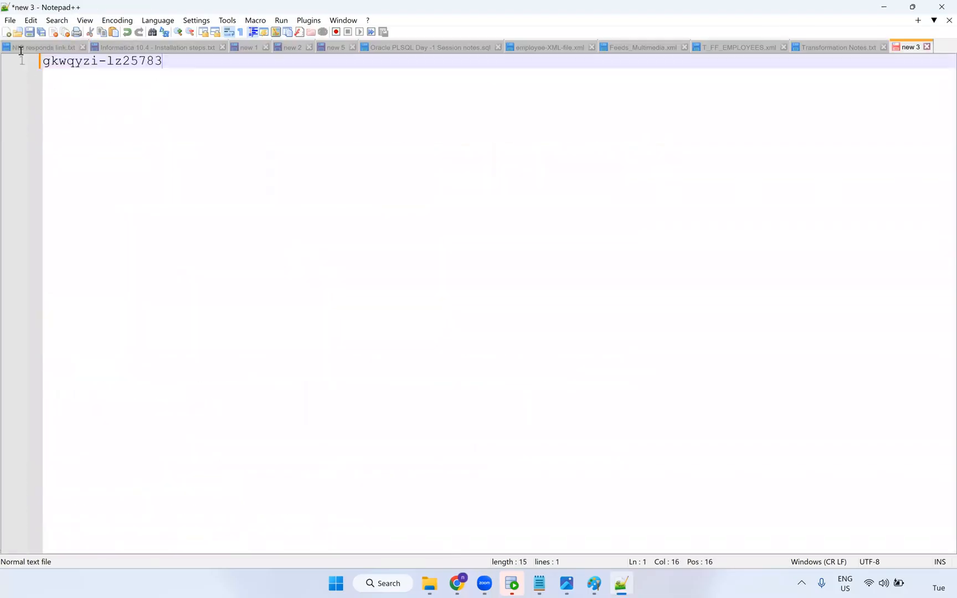
pyautogui.moveTo(168, 60); pyautogui.dragTo(20, 51)
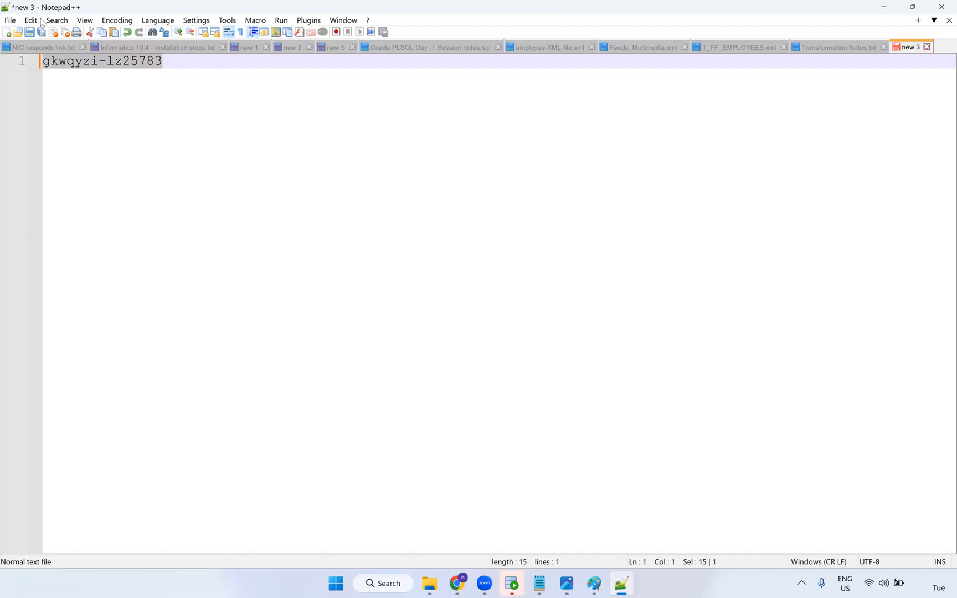
pyautogui.click(87, 20)
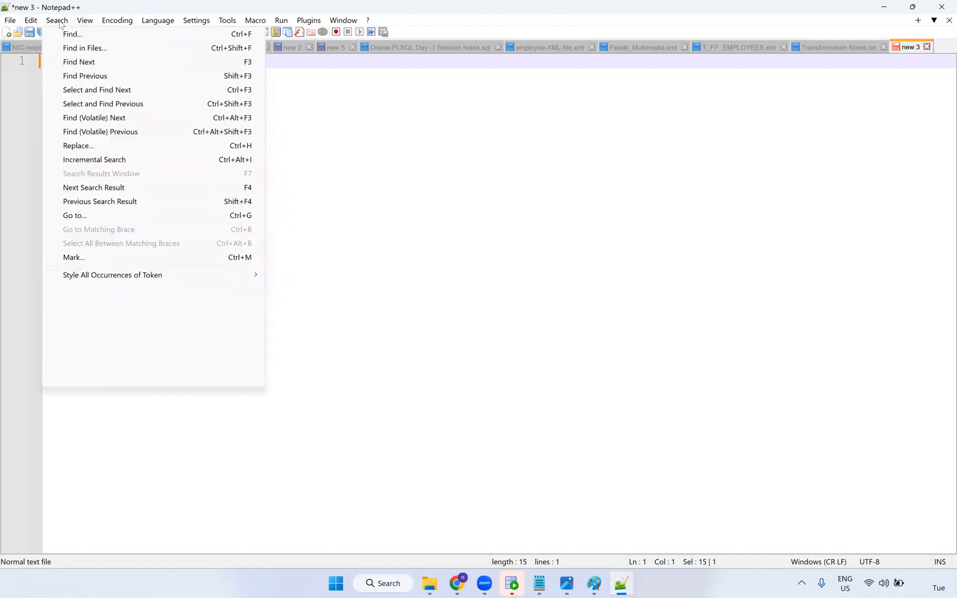
pyautogui.moveTo(32, 22)
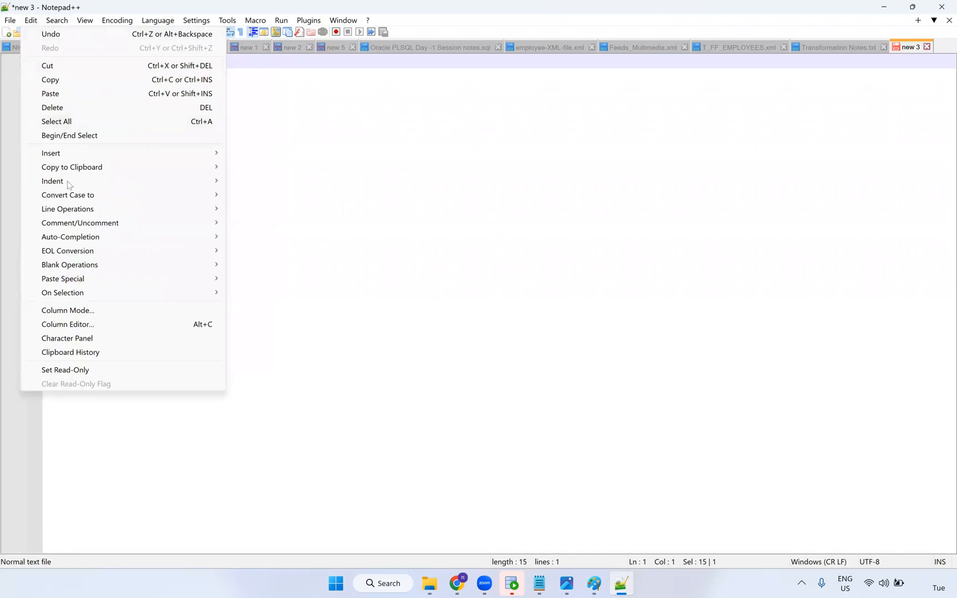
pyautogui.moveTo(170, 197)
pyautogui.click(278, 200)
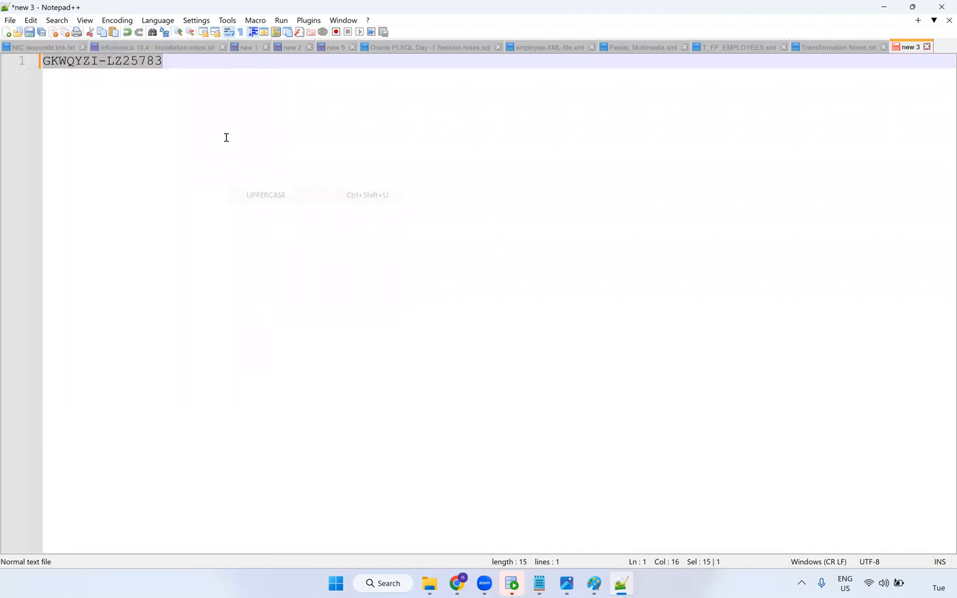
pyautogui.moveTo(176, 65); pyautogui.dragTo(26, 64)
pyautogui.hotkey('ctrl', 'c')
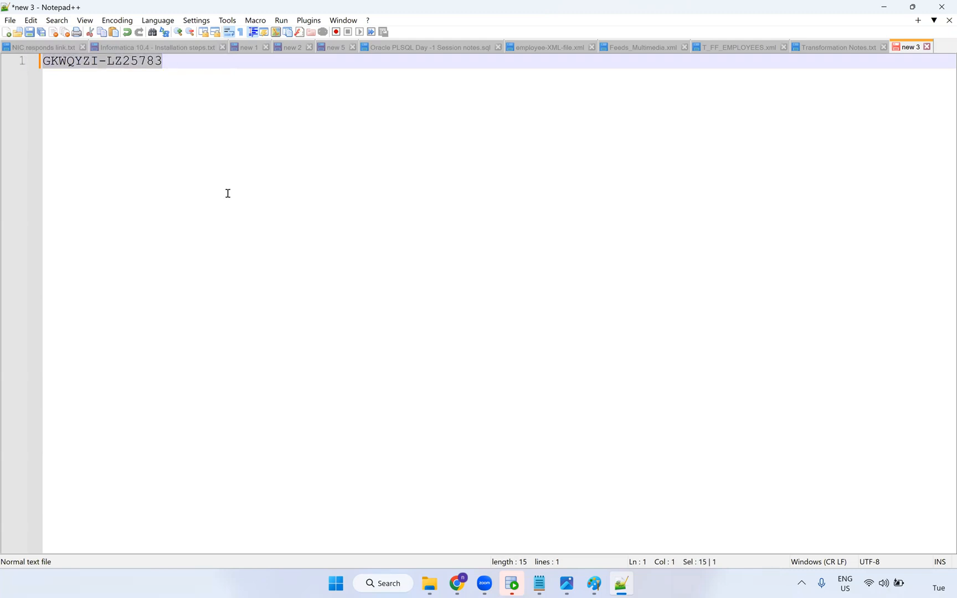
# Step: Return to the Informatica connection form and select the current Account value
pyautogui.hotkey('alt', 'Tab')
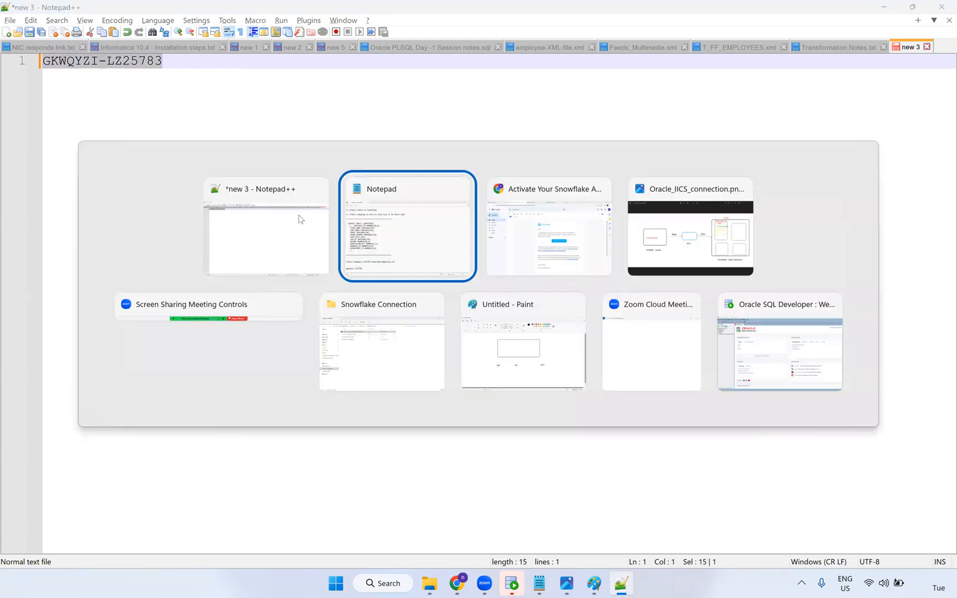
pyautogui.hotkey('alt', 'Tab')
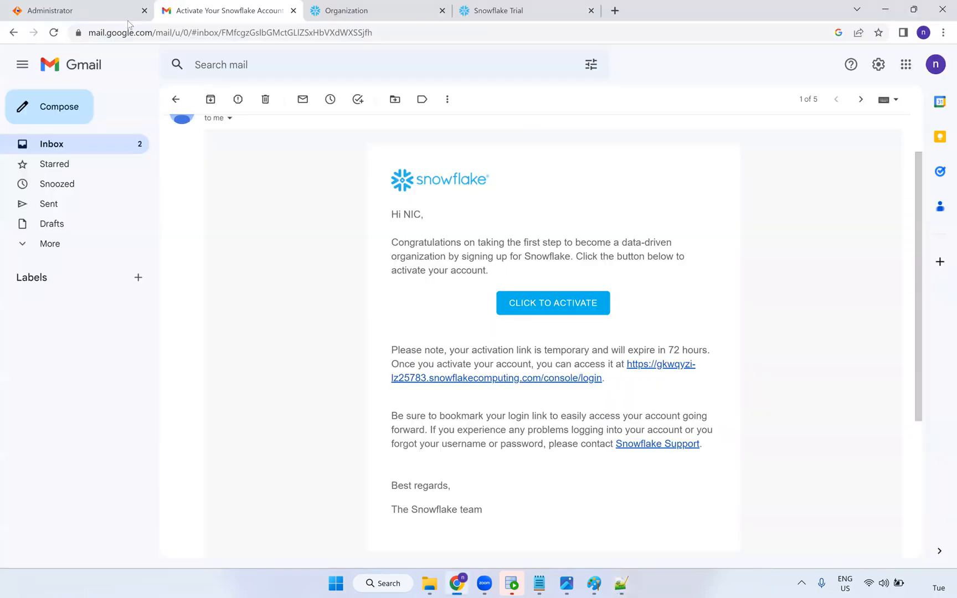
pyautogui.click(102, 13)
pyautogui.moveTo(433, 445); pyautogui.dragTo(334, 451)
# Step: Replace Account with the uppercase identifier and retest Snowflake_HR_DB successfully
pyautogui.hotkey('ctrl', 'v')
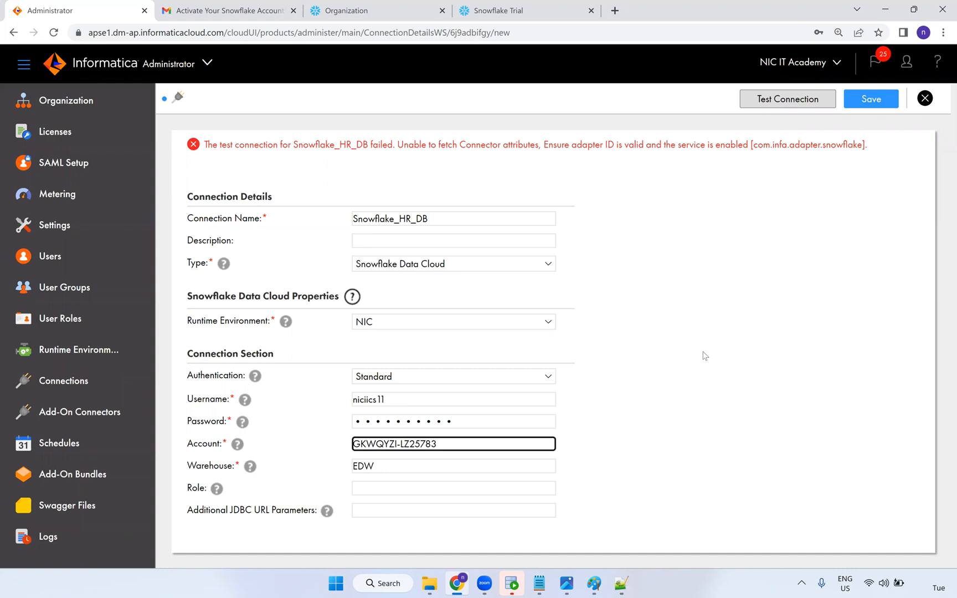
pyautogui.click(801, 98)
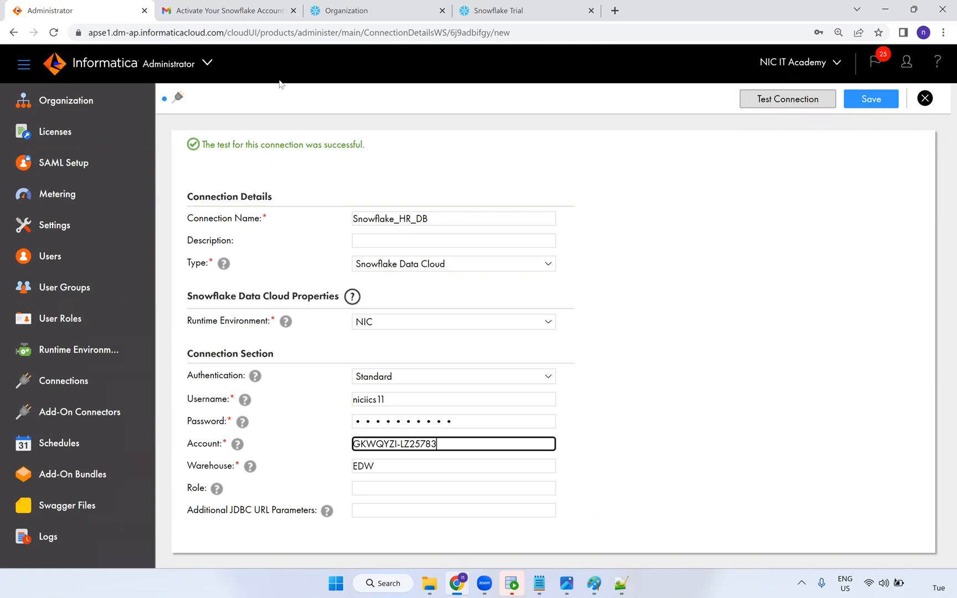
pyautogui.click(257, 11)
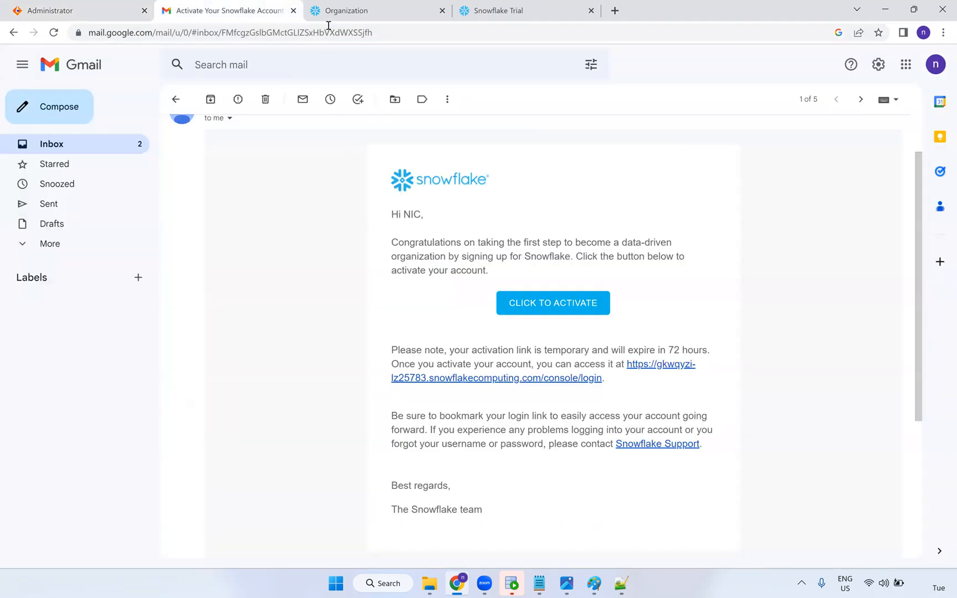
# Step: On the Accounts page, show the current account's organization, cloud, region and locator via the account switcher
pyautogui.click(335, 11)
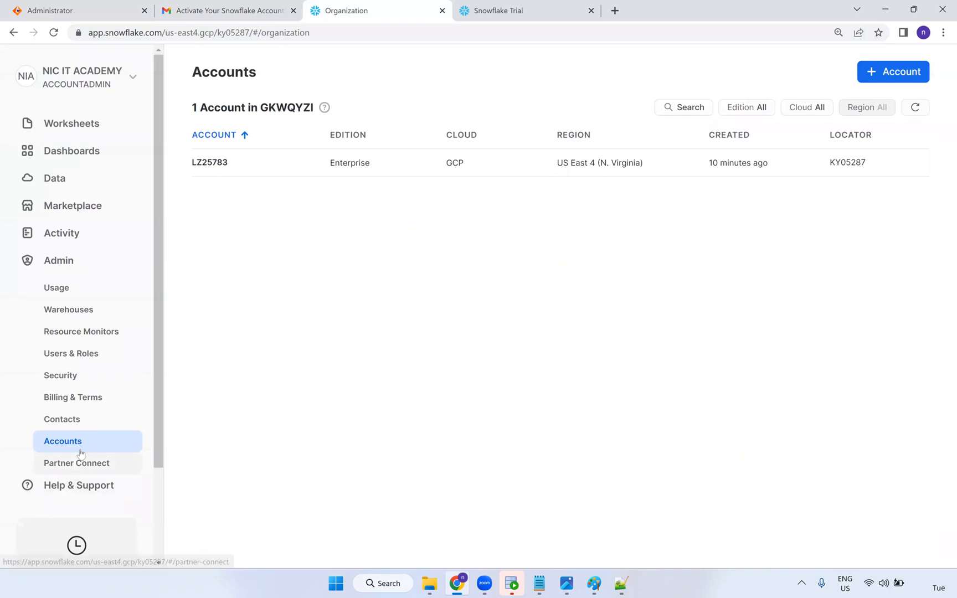
pyautogui.moveTo(242, 167)
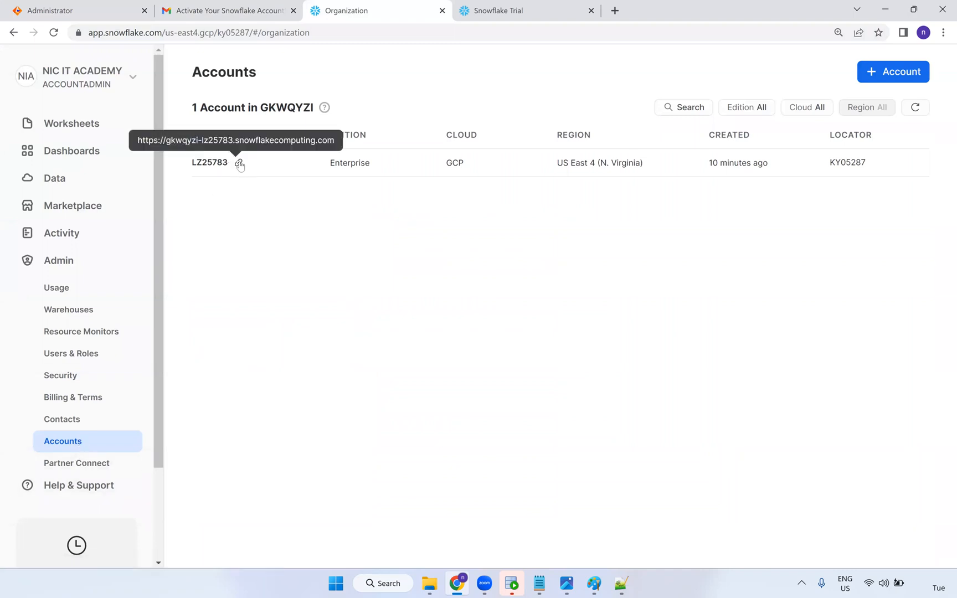
pyautogui.scroll(-2, 92, 477)
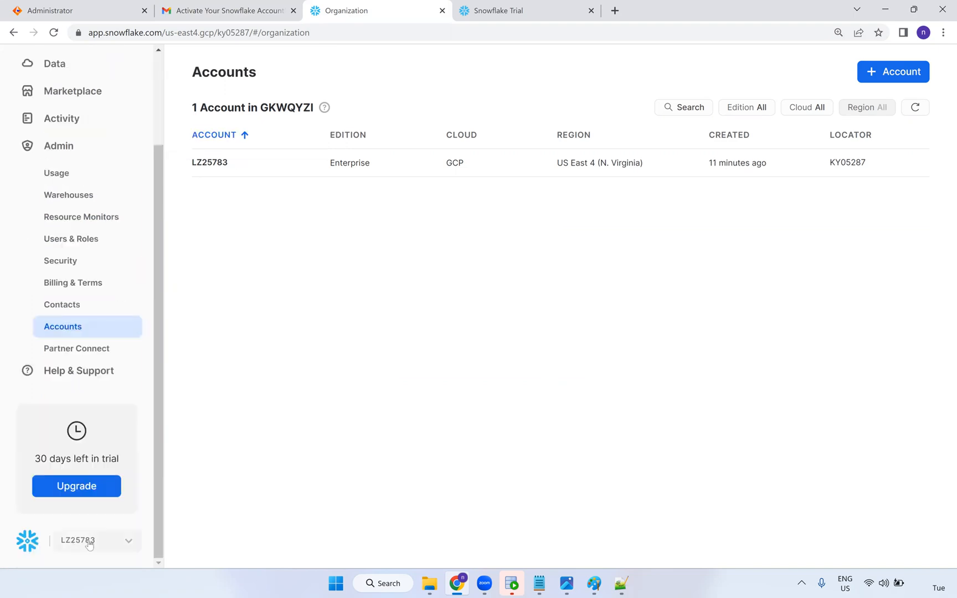
pyautogui.click(89, 543)
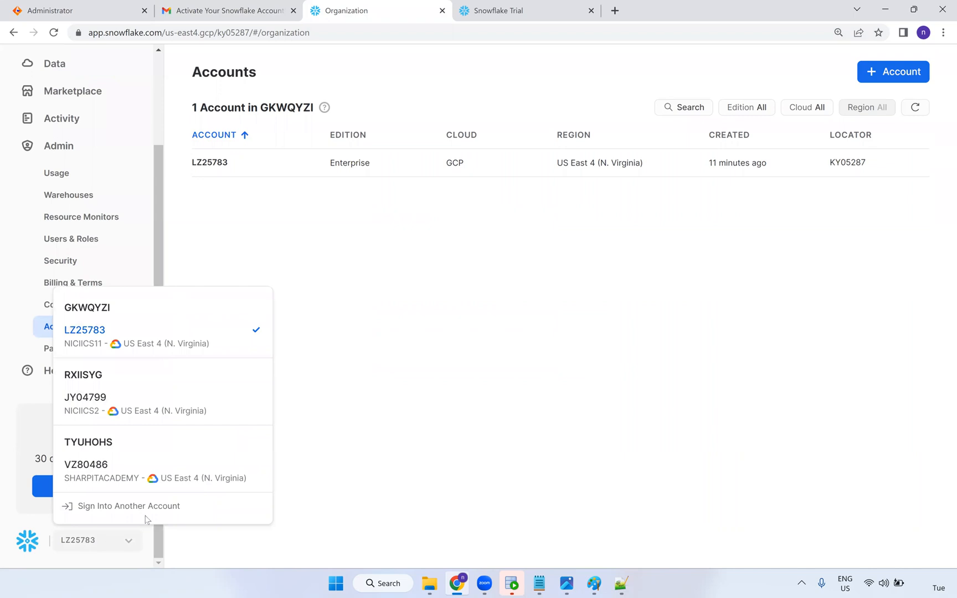
pyautogui.moveTo(111, 333)
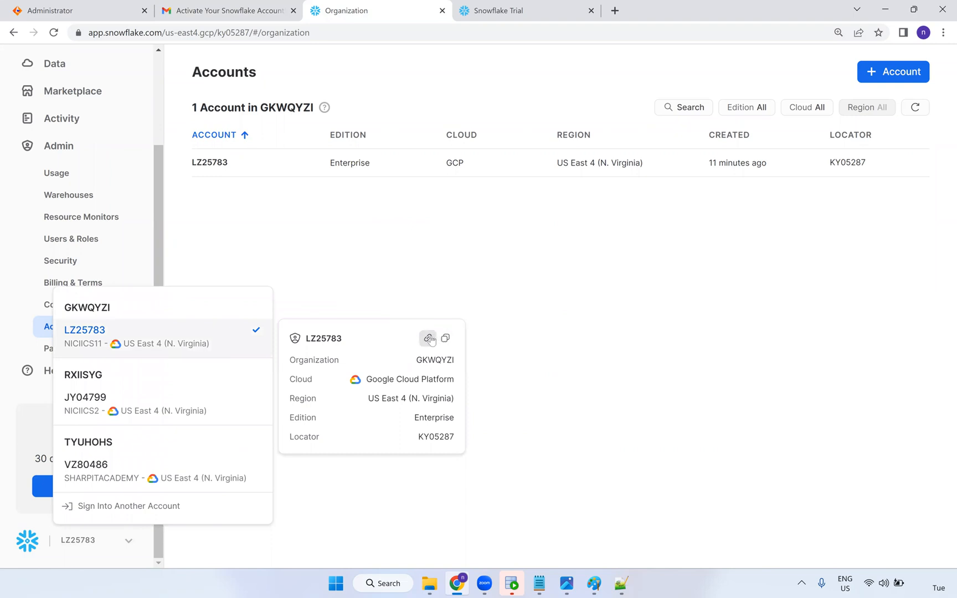
# Step: Paste the locator-based account URL over the old identifier line in Notepad
pyautogui.click(539, 583)
pyautogui.moveTo(160, 515); pyautogui.dragTo(7, 515)
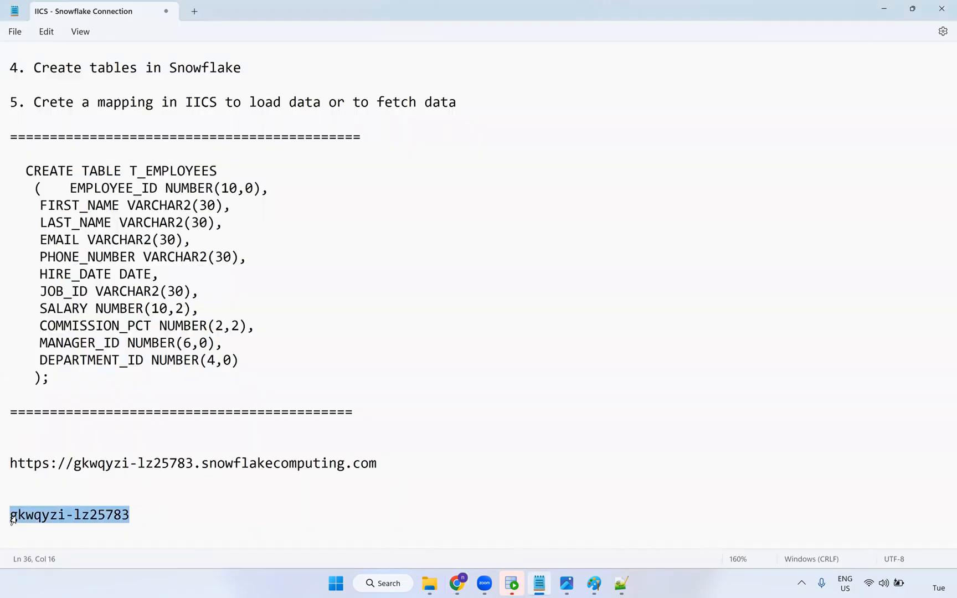
pyautogui.write('https://ky05287.us-east4.gcp.snowflakecomputing.com')
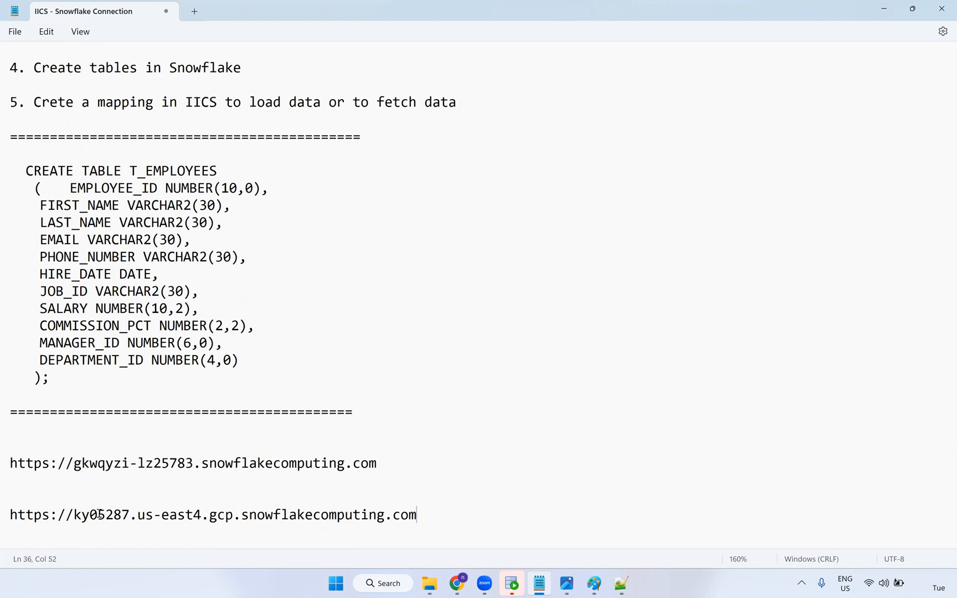
pyautogui.moveTo(79, 515); pyautogui.dragTo(99, 516)
pyautogui.click(124, 520)
pyautogui.moveTo(73, 467); pyautogui.dragTo(178, 469)
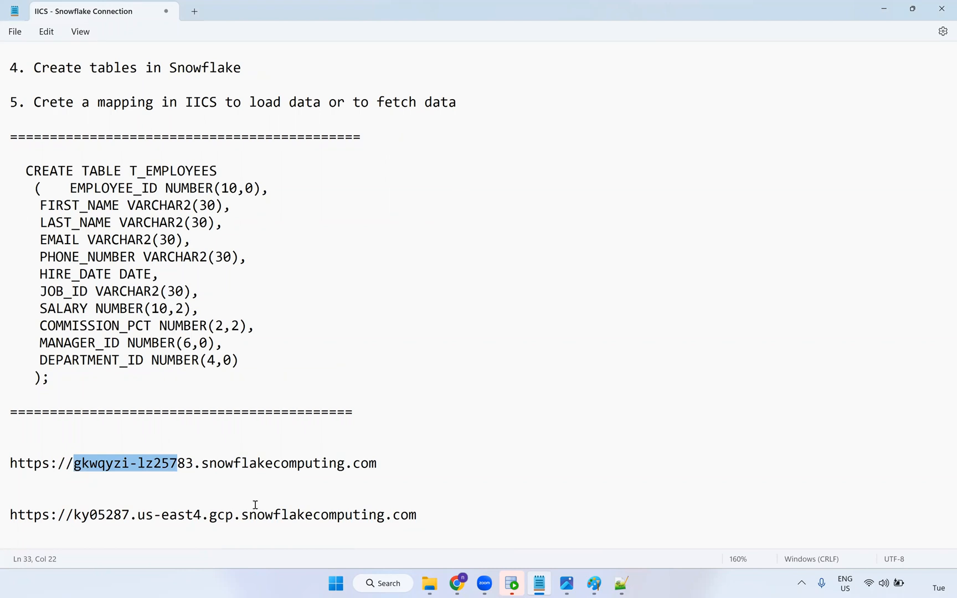
# Step: Copy the organization-dot-account identifier from Snowflake's details card into the notes below the first URL
pyautogui.hotkey('alt', 'Tab')
pyautogui.moveTo(269, 349)
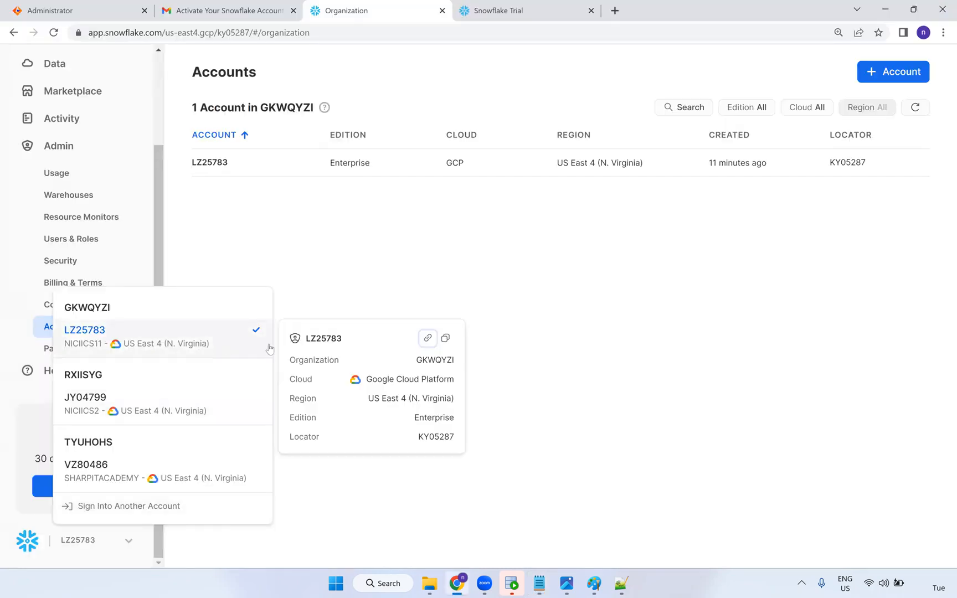
pyautogui.click(446, 338)
pyautogui.hotkey('alt', 'Tab')
pyautogui.click(141, 482)
pyautogui.hotkey('ctrl', 'v')
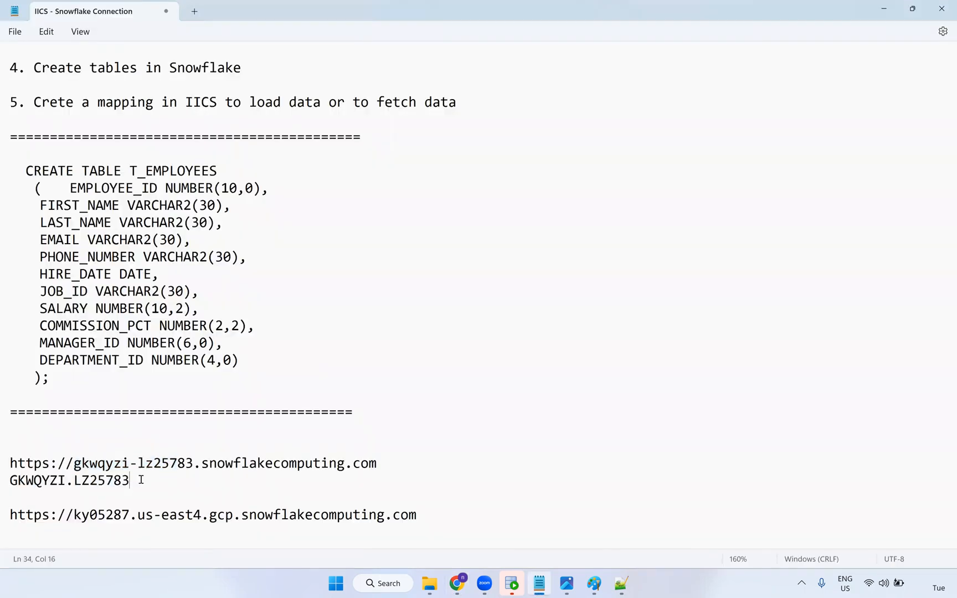
pyautogui.keyDown('shift'); pyautogui.click(5, 476); pyautogui.keyUp('shift')
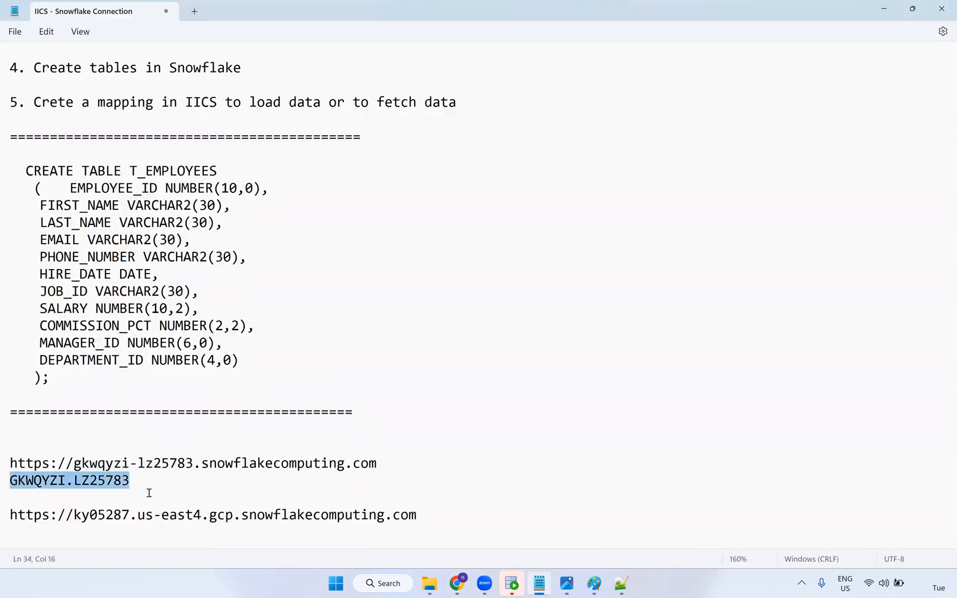
pyautogui.hotkey('alt', 'Tab')
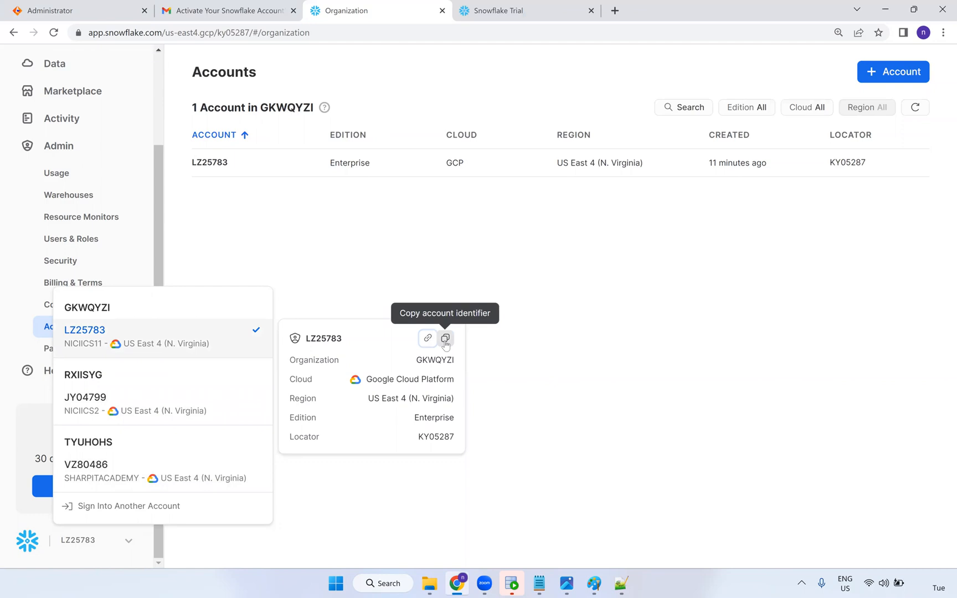
pyautogui.click(446, 339)
pyautogui.click(275, 235)
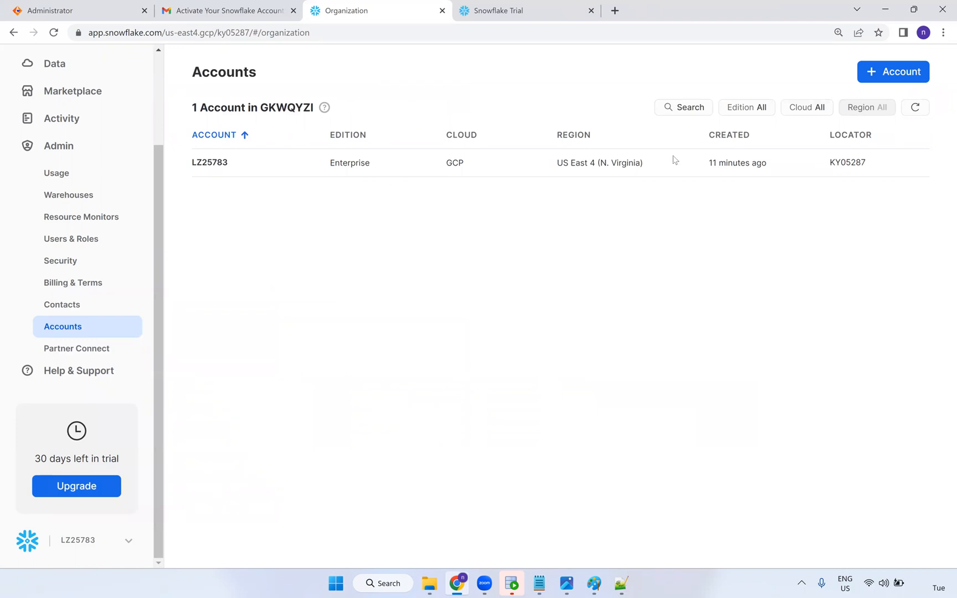
# Step: Review the Snowflake_HR_DB connection type and username, then save the connection
pyautogui.click(100, 18)
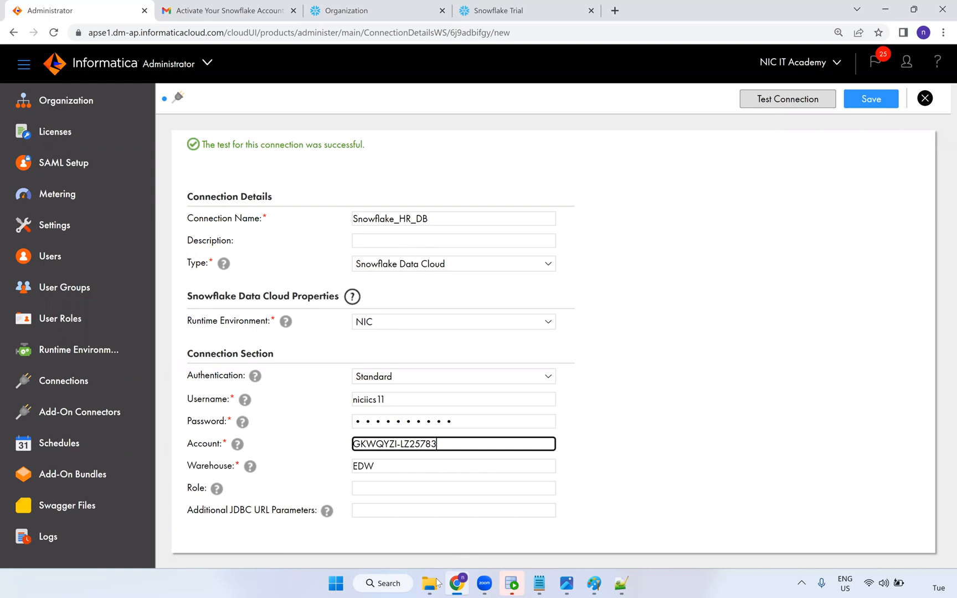
pyautogui.click(453, 264)
pyautogui.click(686, 432)
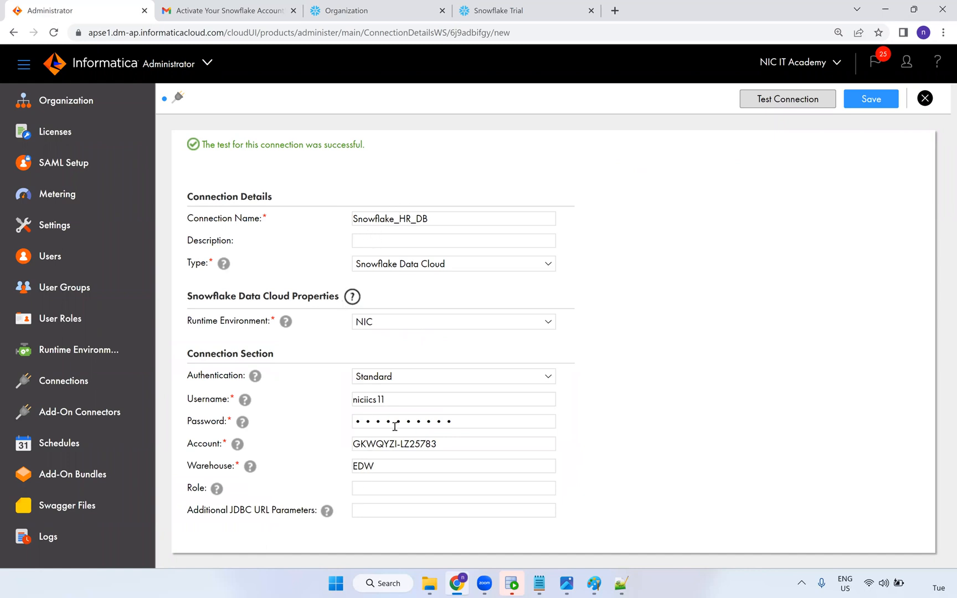
pyautogui.click(404, 400)
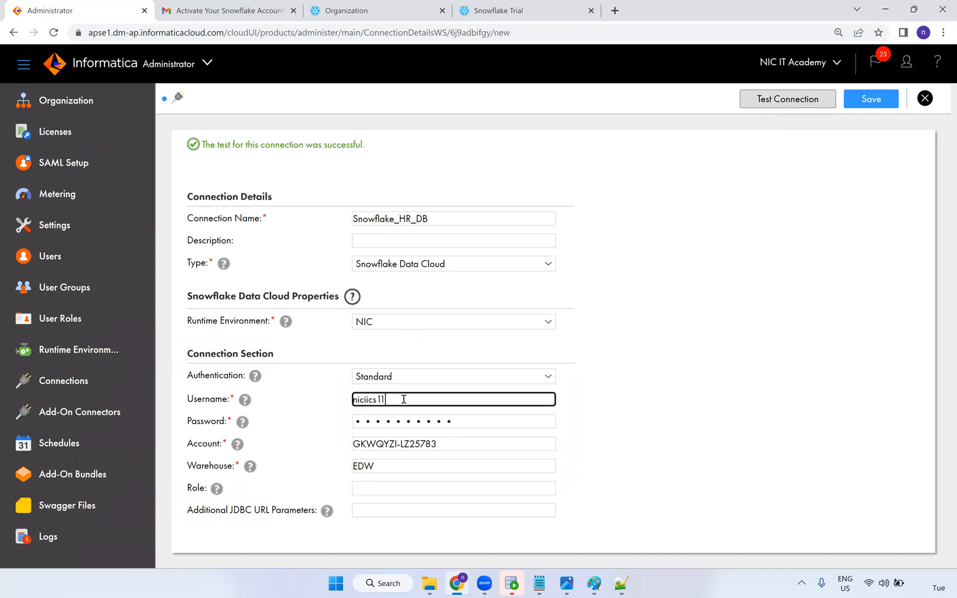
pyautogui.click(602, 385)
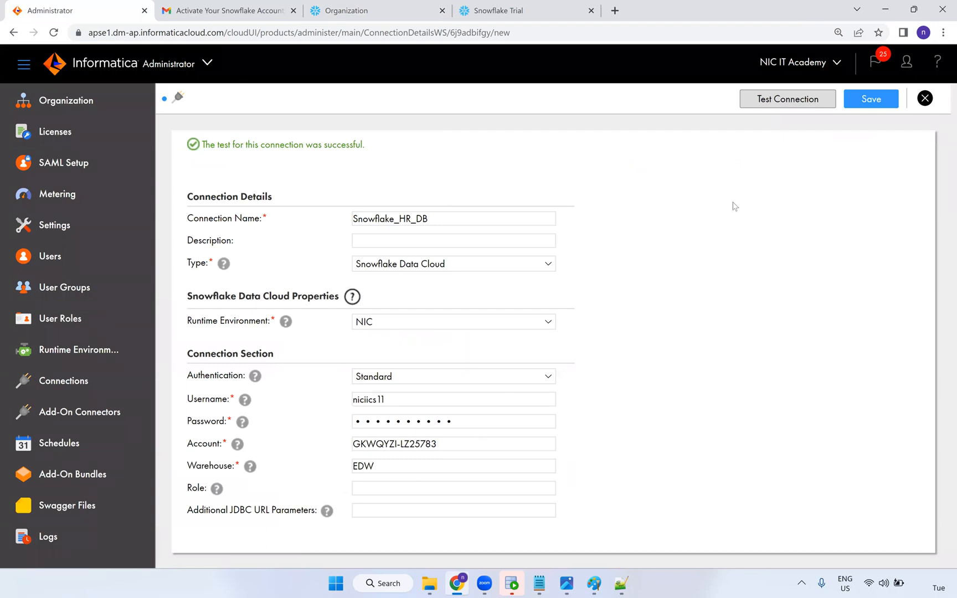
pyautogui.click(875, 102)
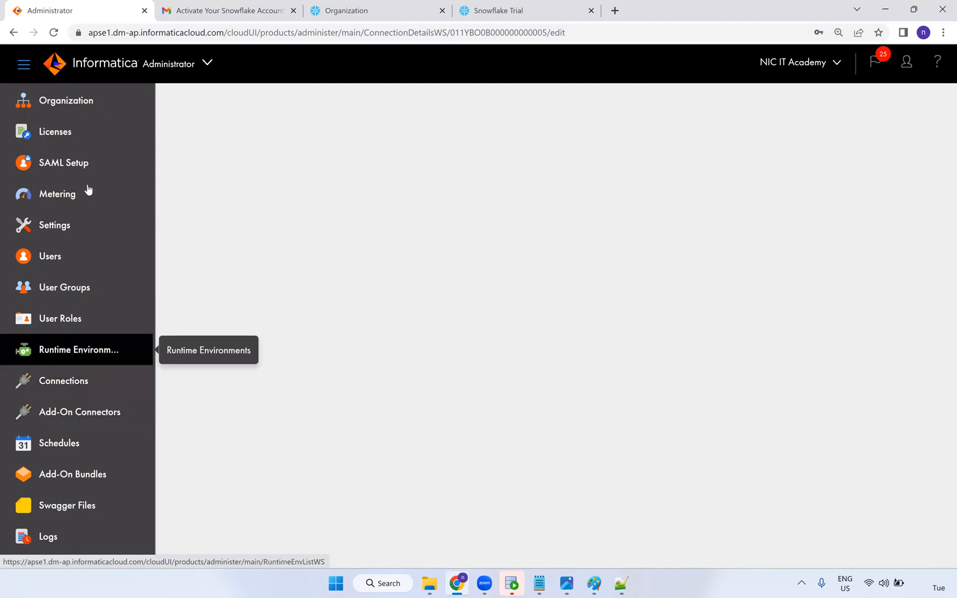
# Step: Switch from Administrator to the Data Integration service via My Services
pyautogui.click(204, 67)
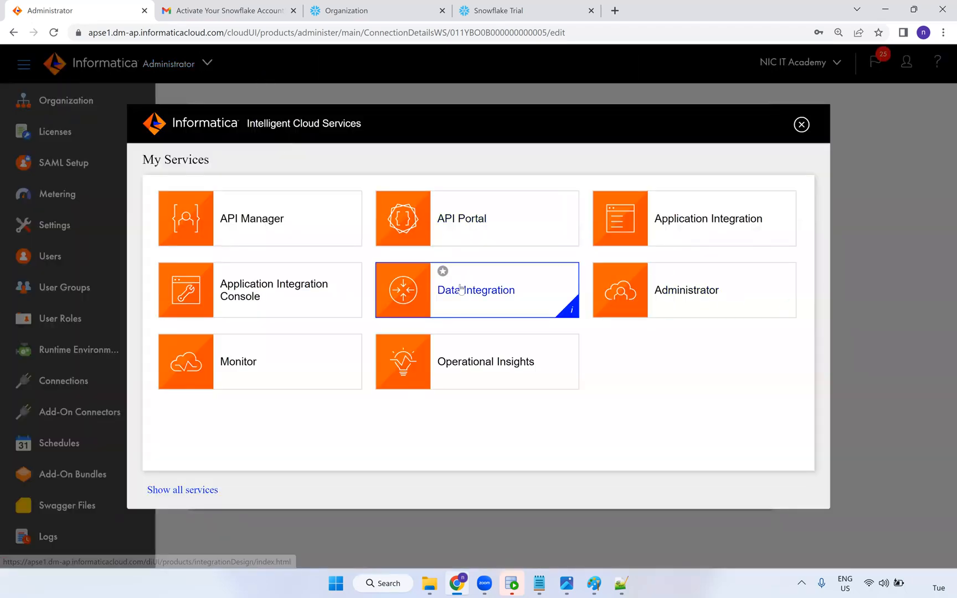
pyautogui.click(490, 298)
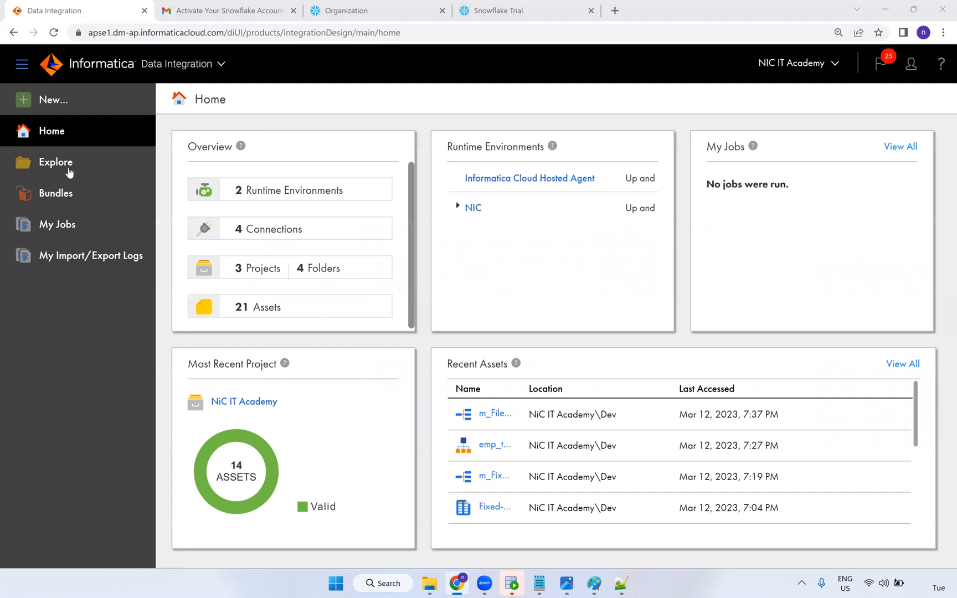
# Step: Create a new plain Mapping asset and select its default name, Mapping2, for renaming
pyautogui.click(53, 100)
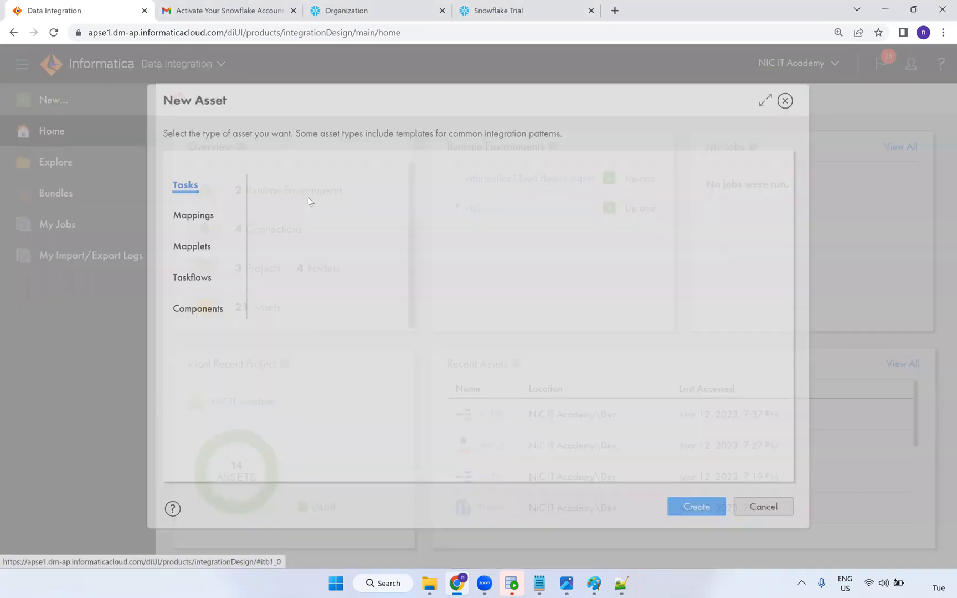
pyautogui.click(215, 221)
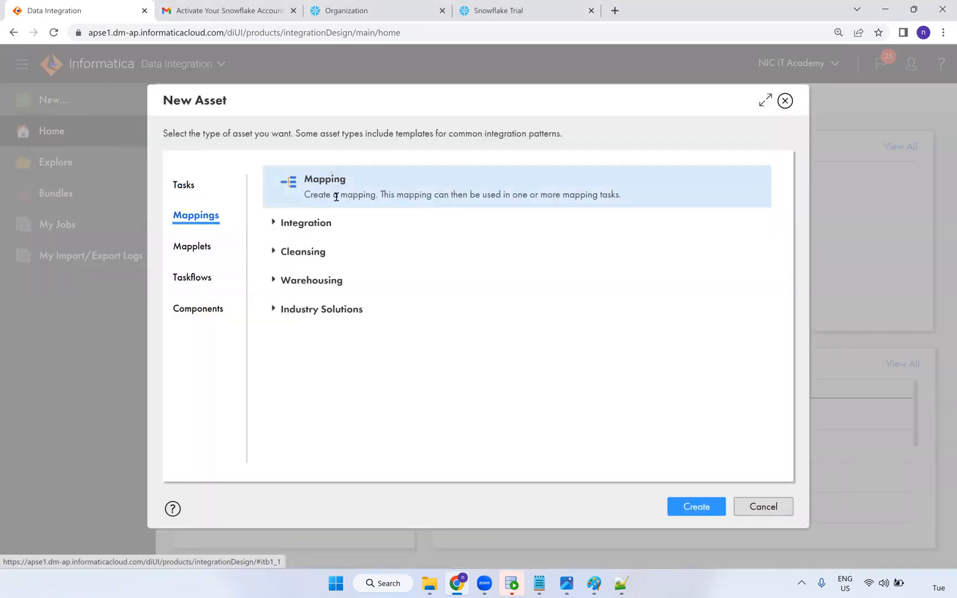
pyautogui.click(695, 506)
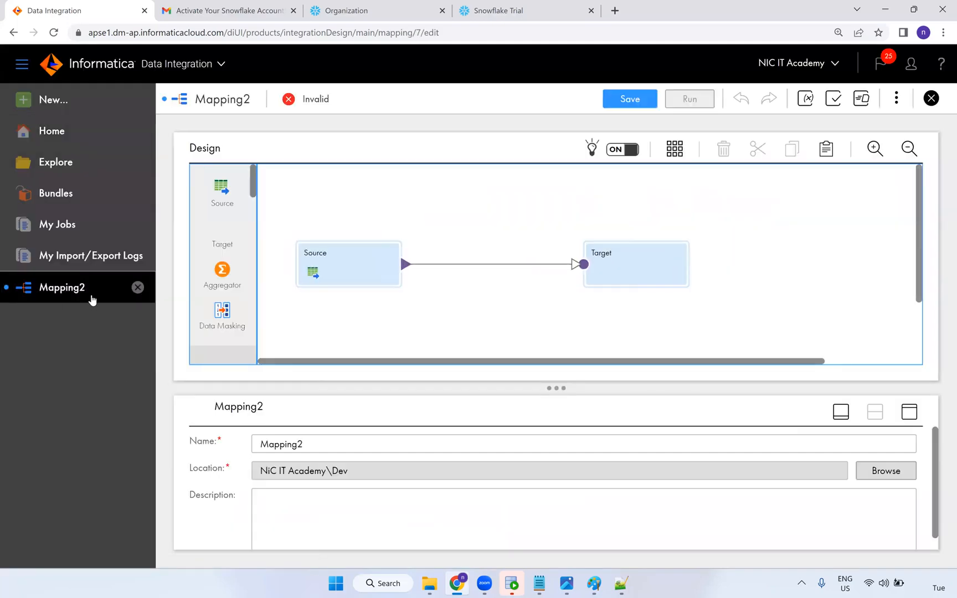
pyautogui.doubleClick(322, 445)
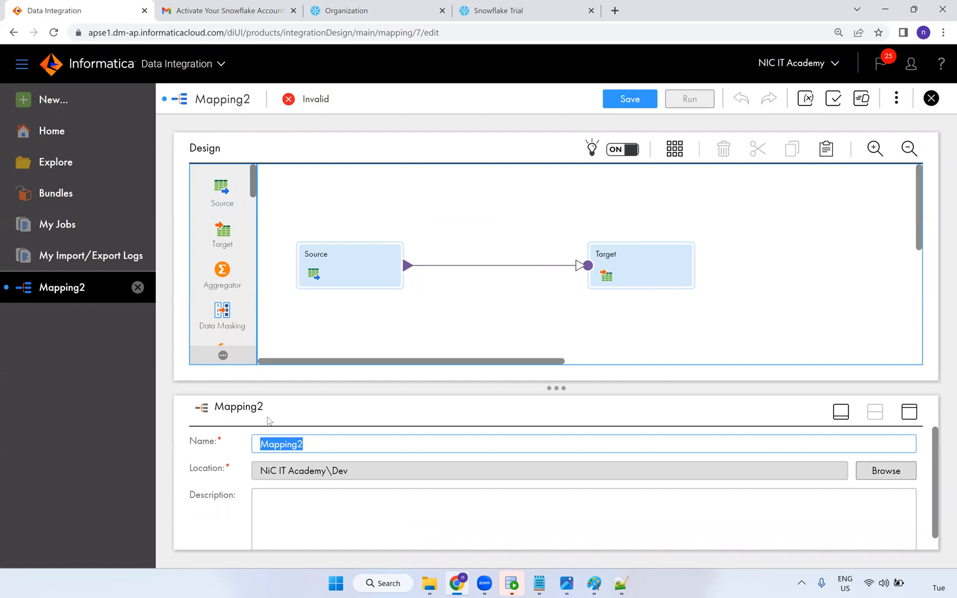
# Step: Rename the mapping to m_Snowflake_connection and select its Source node
pyautogui.write('m_Snowflake_connection')
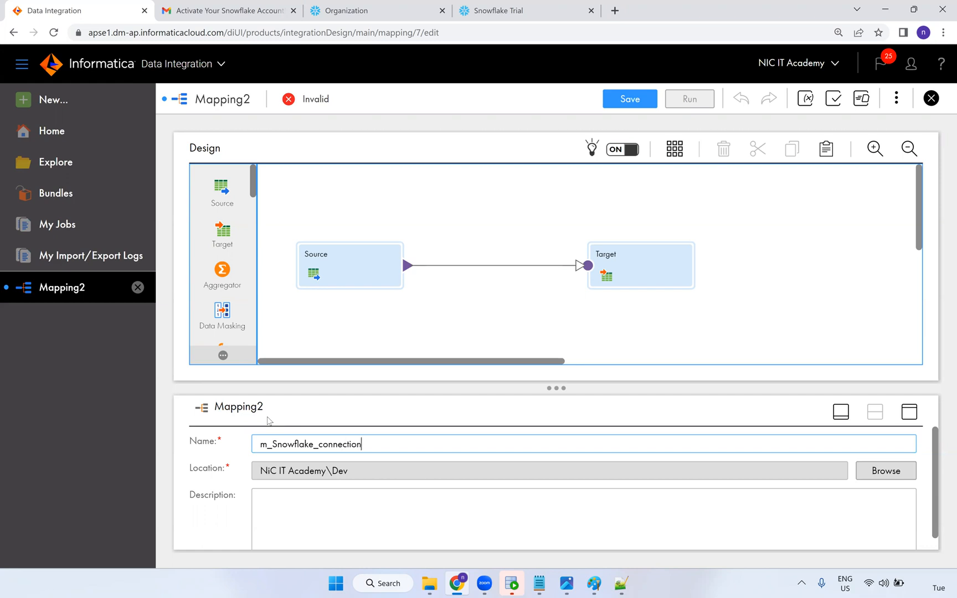
pyautogui.click(374, 331)
pyautogui.scroll(-1, 363, 438)
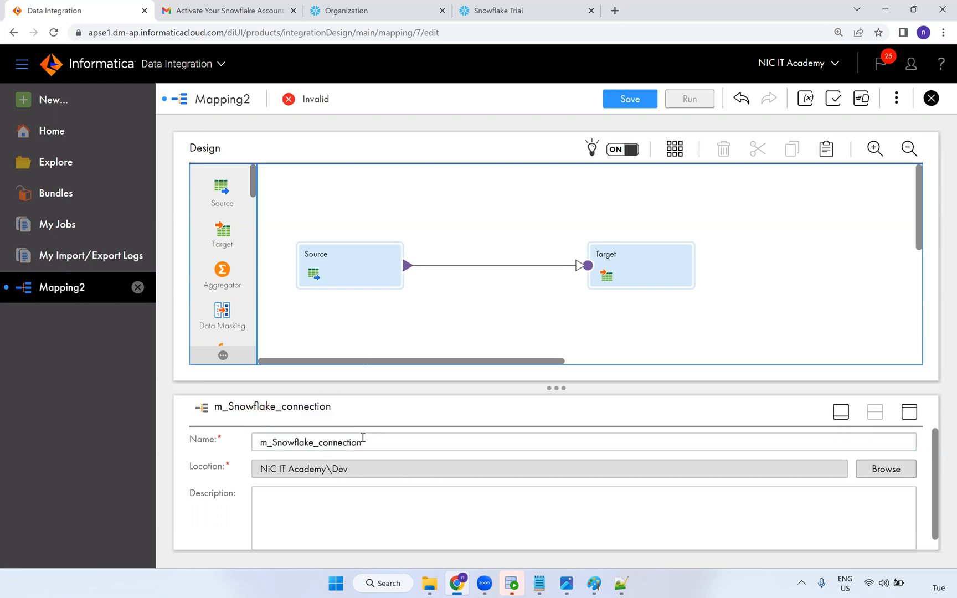
pyautogui.click(337, 283)
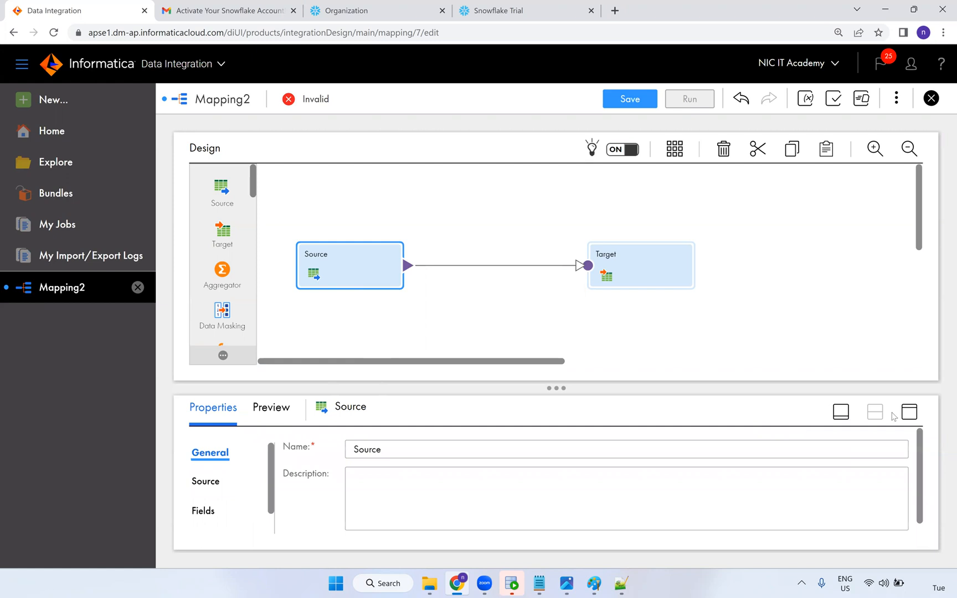
# Step: Set the Source connection to Oracle_Src and choose EMPLOYEES as the source object
pyautogui.click(909, 412)
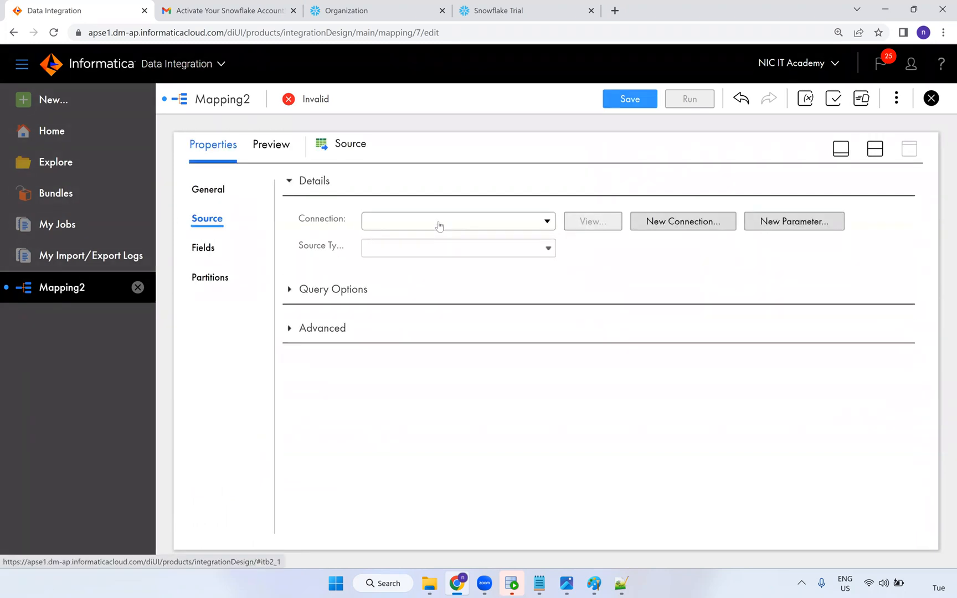
pyautogui.click(438, 224)
pyautogui.click(444, 296)
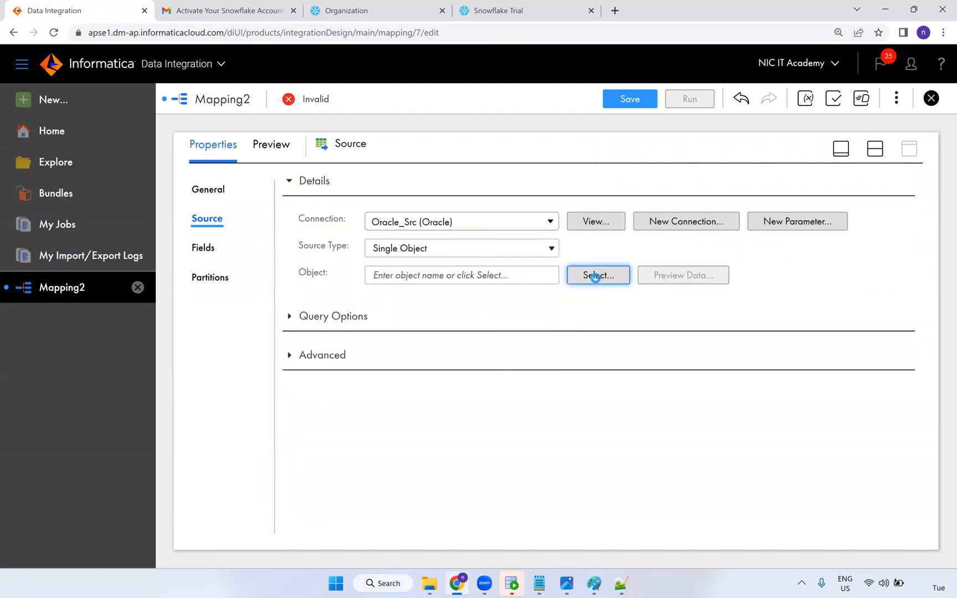
pyautogui.click(595, 275)
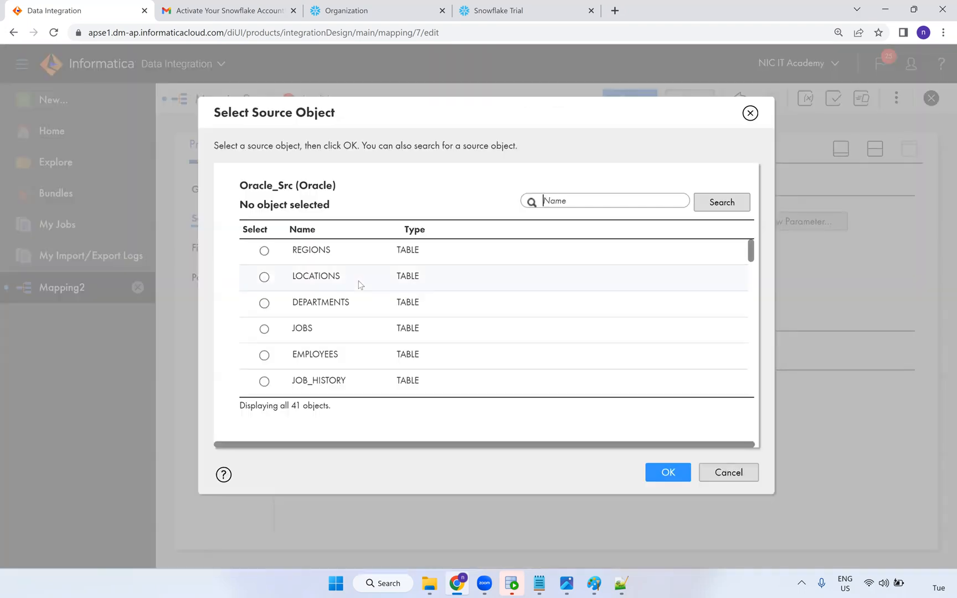
pyautogui.scroll(-2, 344, 329)
pyautogui.scroll(2, 333, 288)
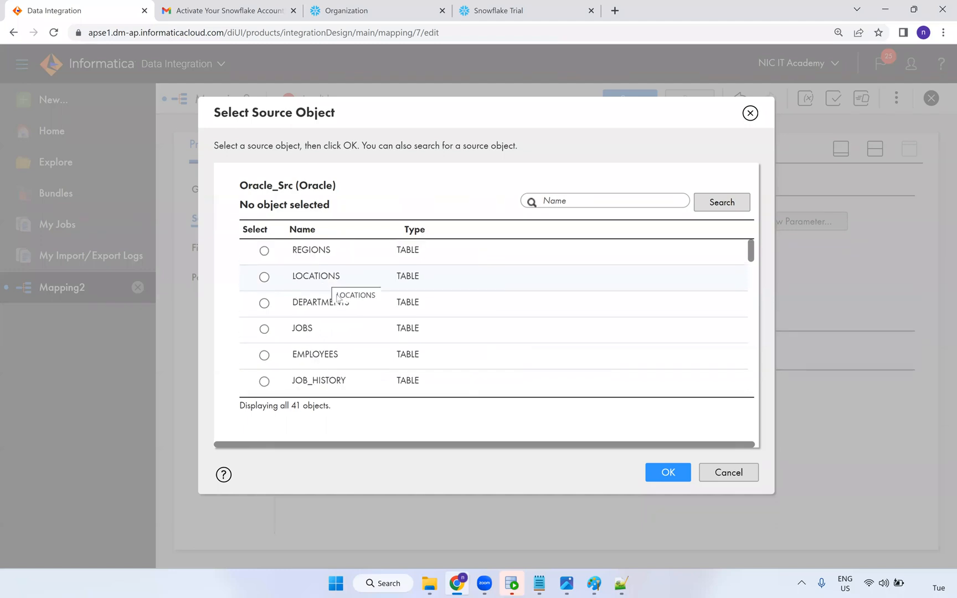
pyautogui.scroll(-2, 343, 321)
pyautogui.click(349, 295)
pyautogui.click(668, 472)
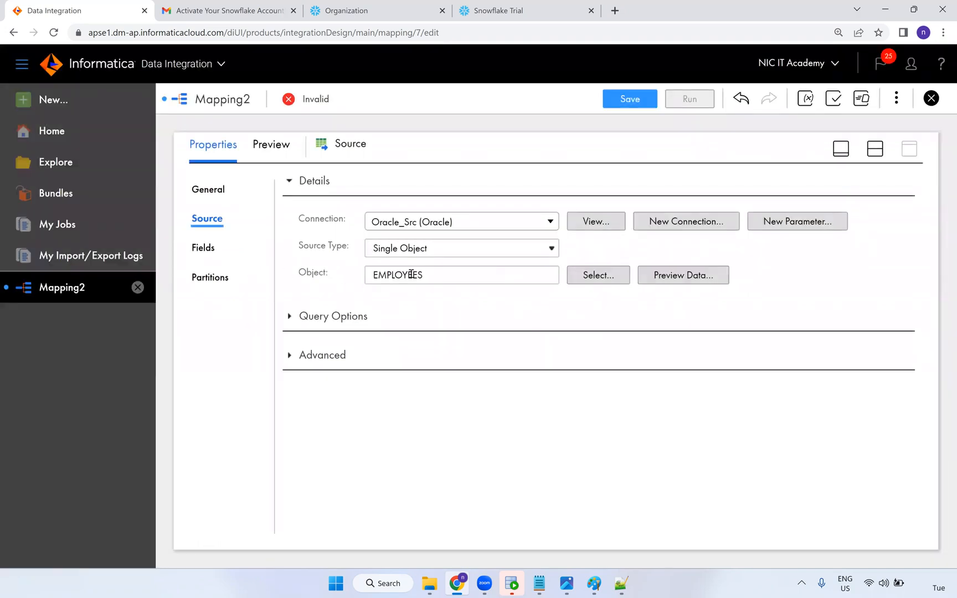
# Step: Switch the Target's connection to Snowflake_HR_DB, accepting the connection type change
pyautogui.click(875, 149)
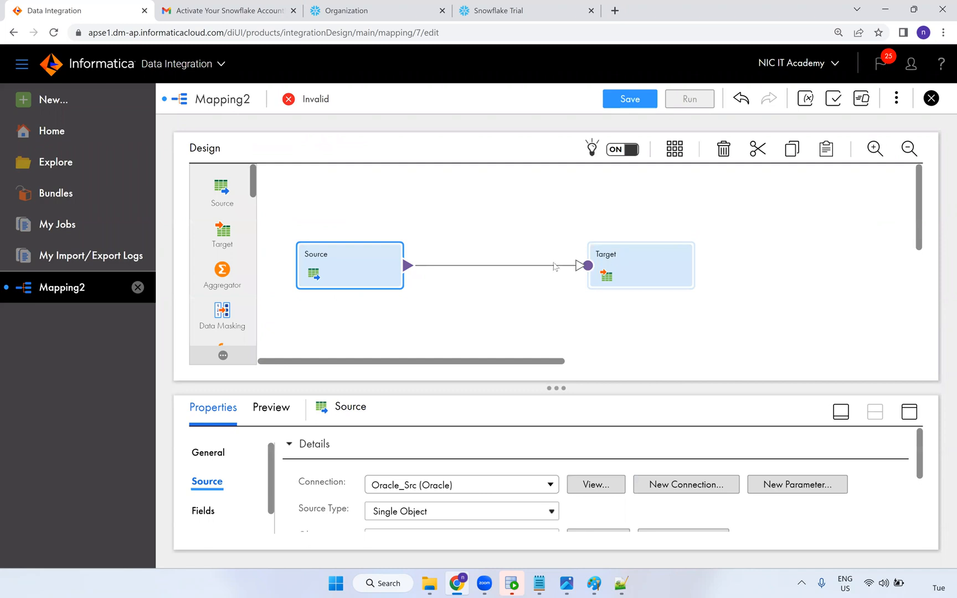
pyautogui.click(620, 269)
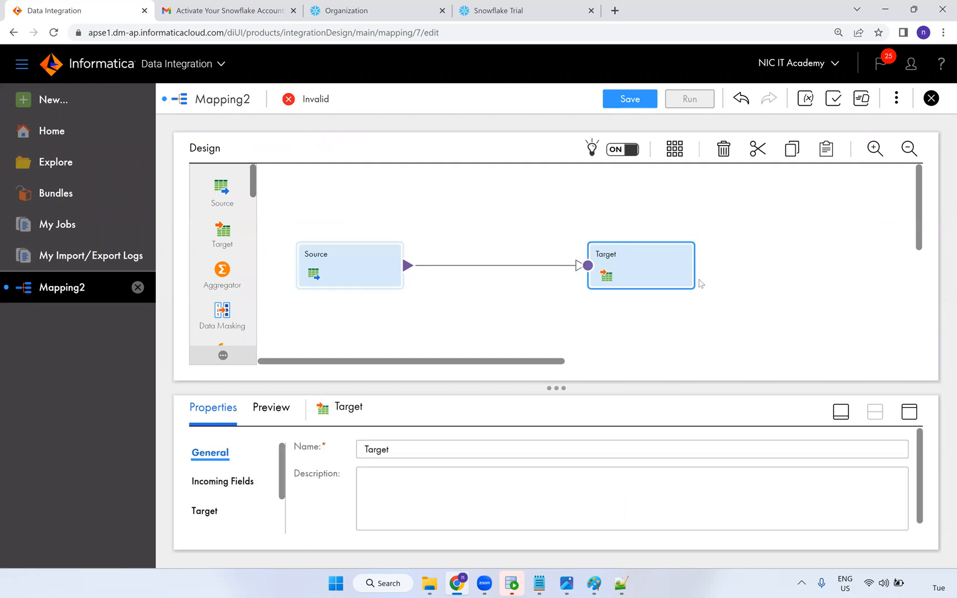
pyautogui.click(910, 414)
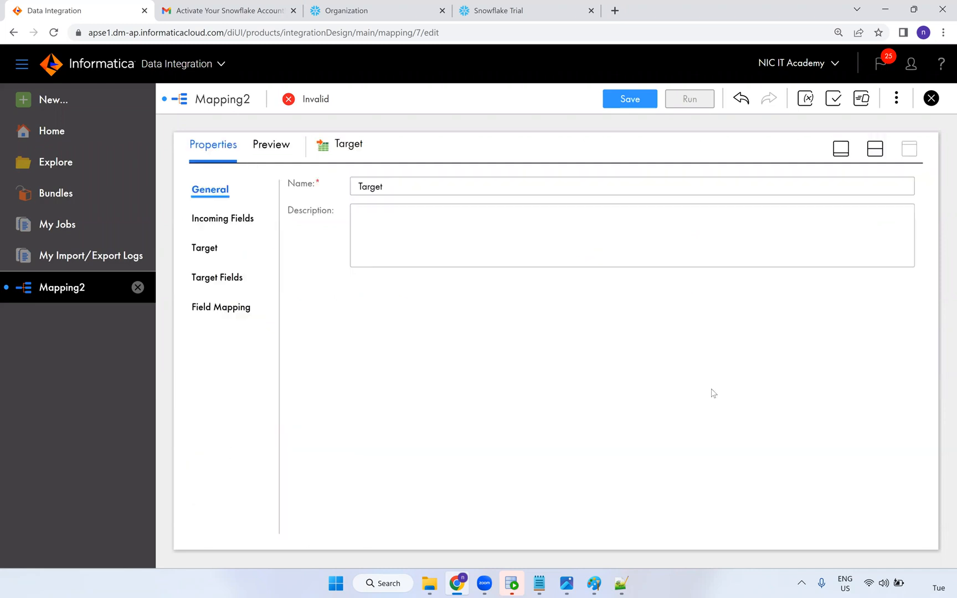
pyautogui.click(210, 251)
pyautogui.click(372, 232)
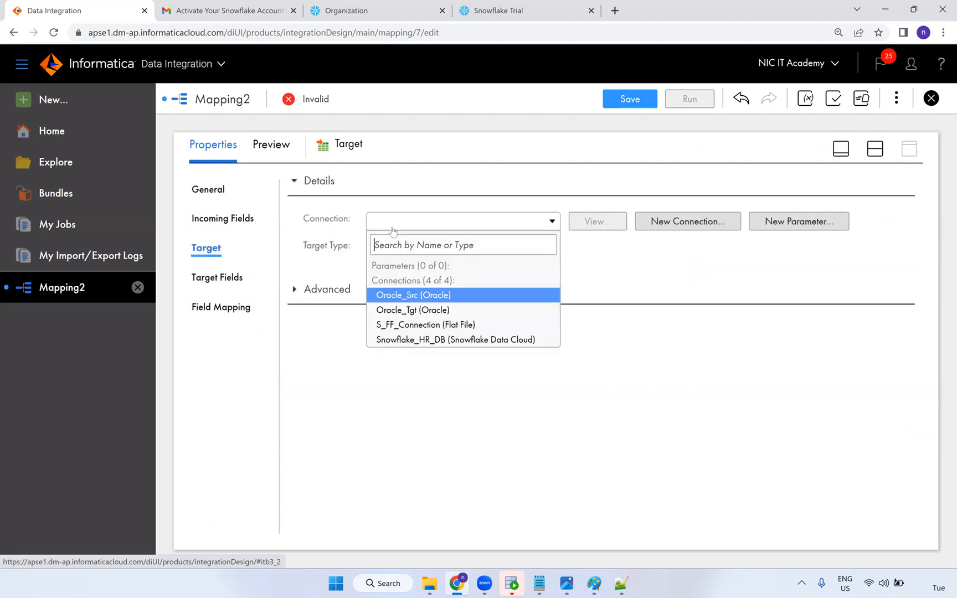
pyautogui.click(424, 312)
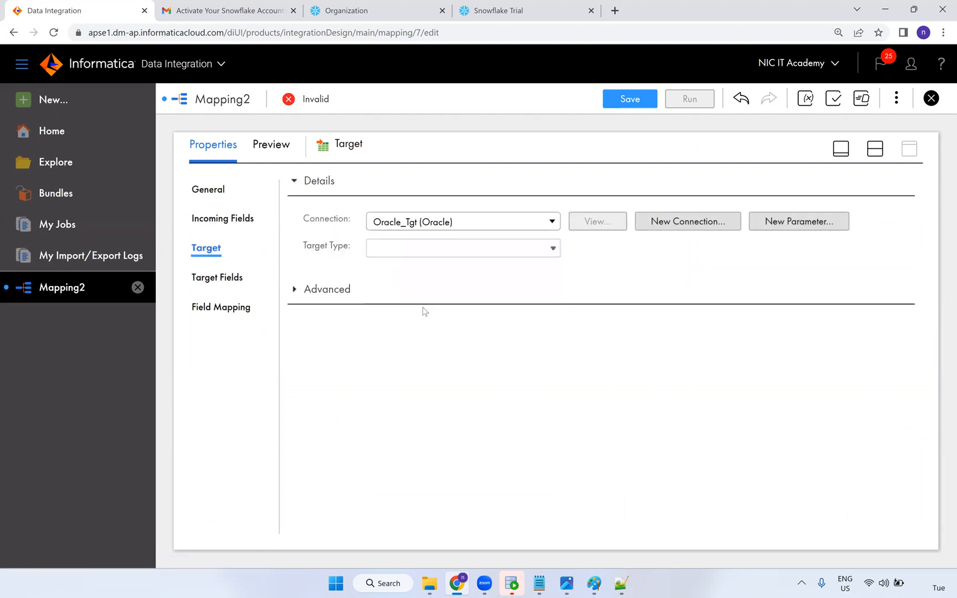
pyautogui.click(438, 225)
pyautogui.click(452, 339)
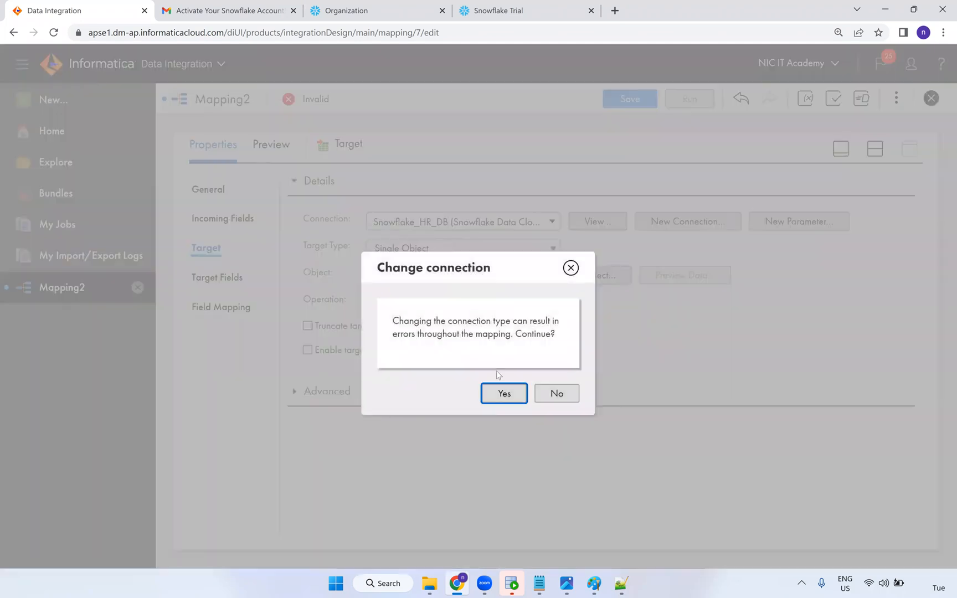
pyautogui.click(503, 393)
# Step: Choose HR_DB > HR > T_EMPLOYEES as the target object
pyautogui.click(588, 277)
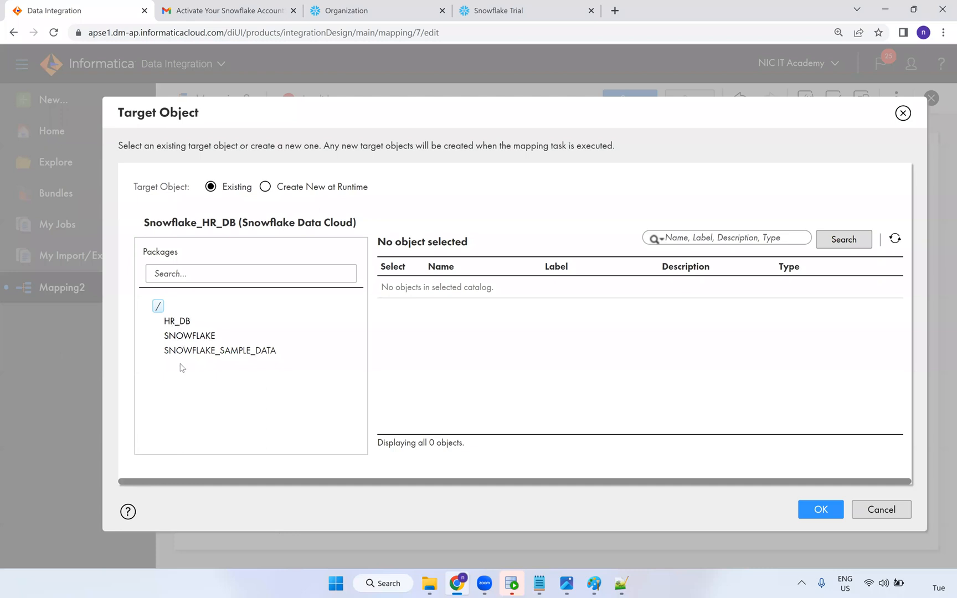
pyautogui.click(183, 325)
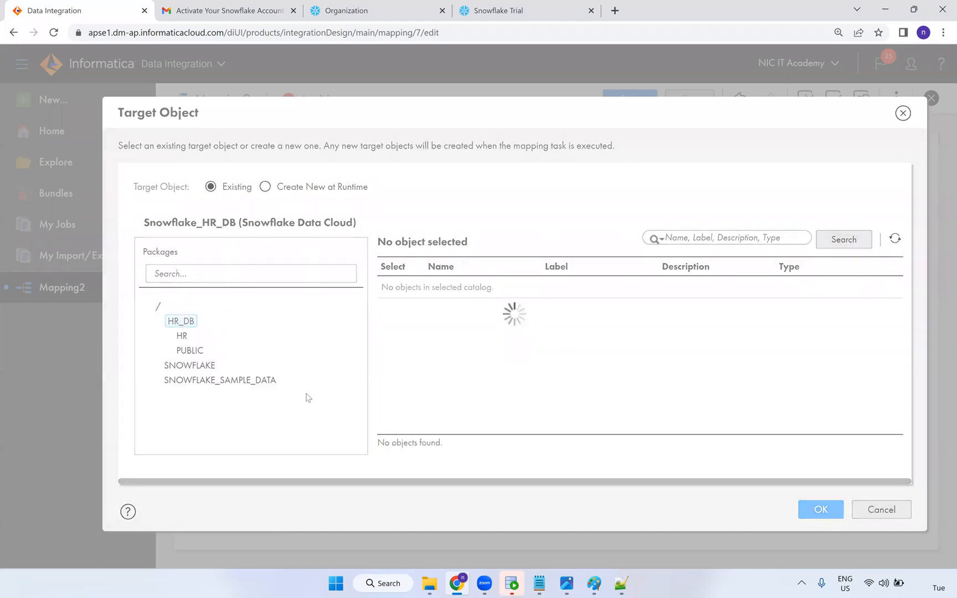
pyautogui.click(182, 336)
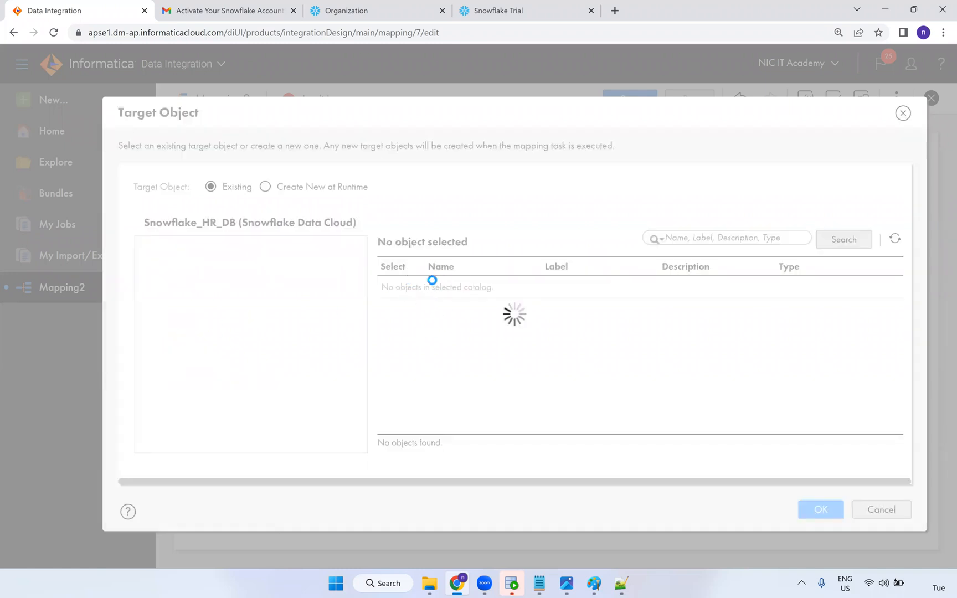
pyautogui.click(471, 289)
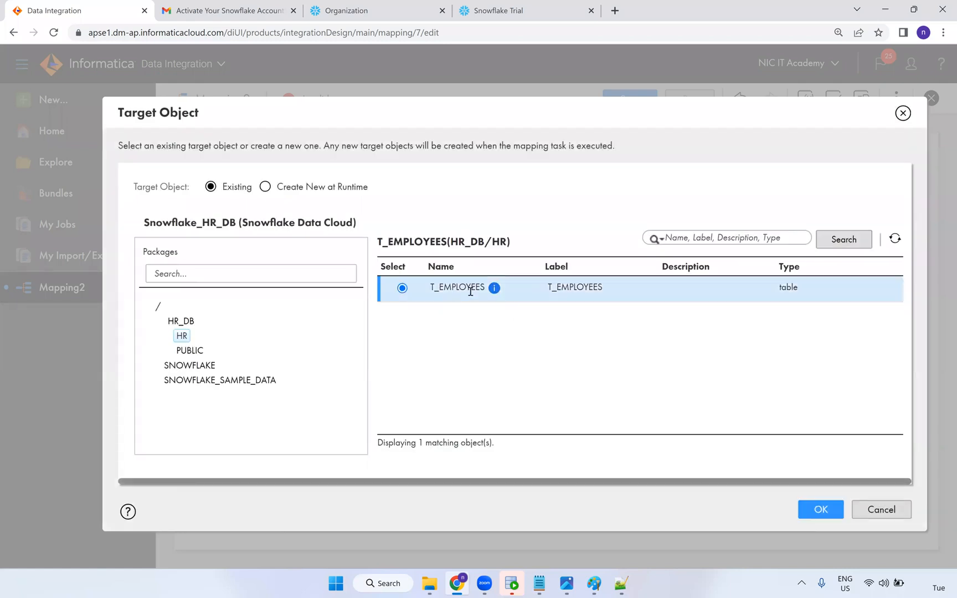
pyautogui.moveTo(495, 288)
pyautogui.click(826, 510)
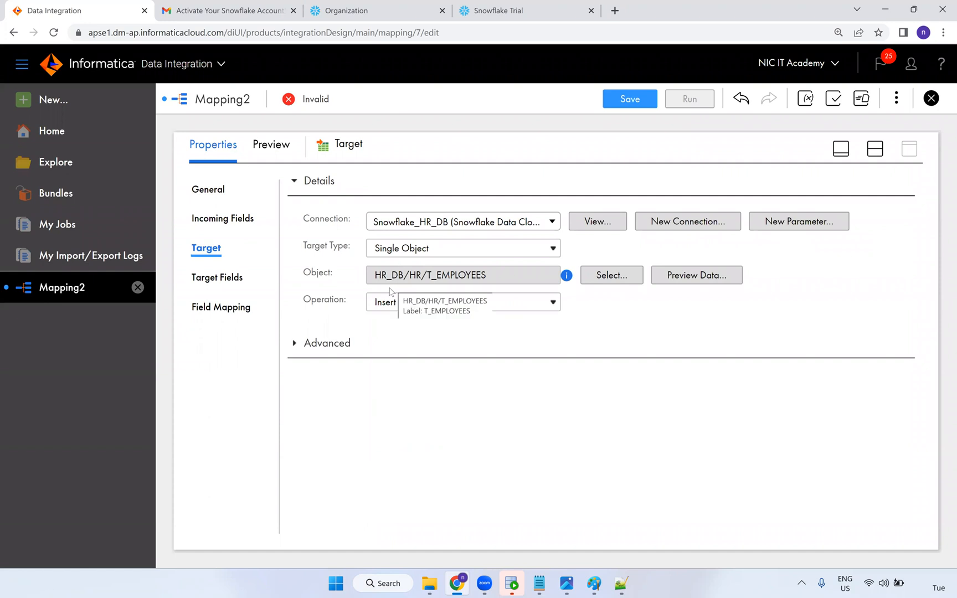
# Step: Keep Insert as the target operation and tick Truncate Target Table under Advanced
pyautogui.click(405, 306)
pyautogui.click(398, 312)
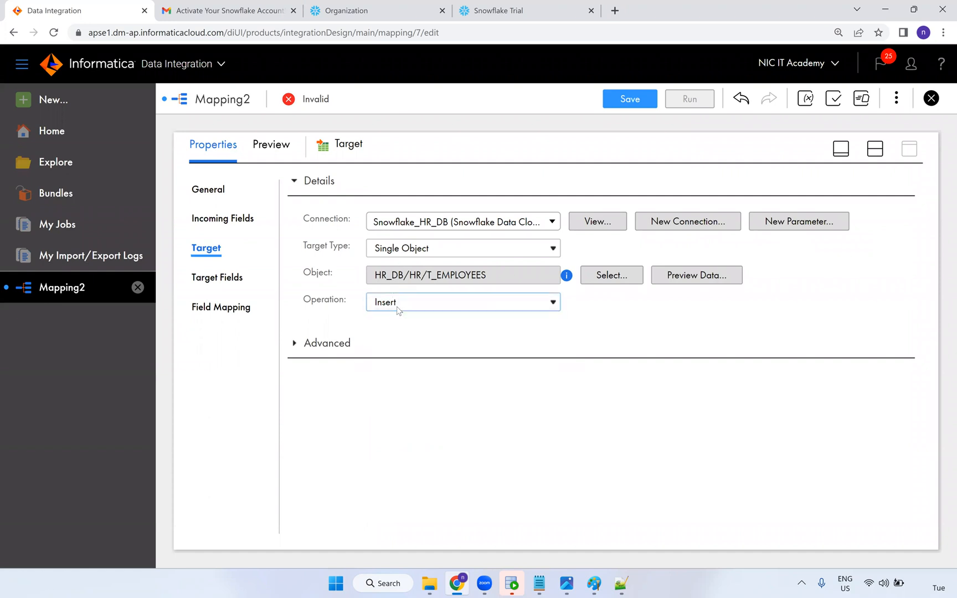
pyautogui.click(295, 344)
pyautogui.scroll(-3, 403, 415)
pyautogui.scroll(-6, 403, 415)
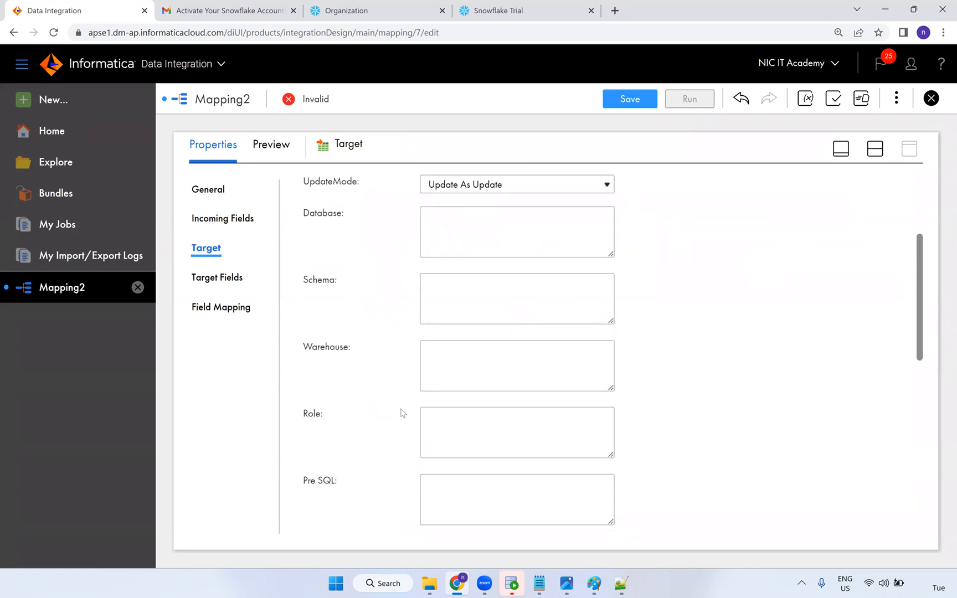
pyautogui.click(308, 379)
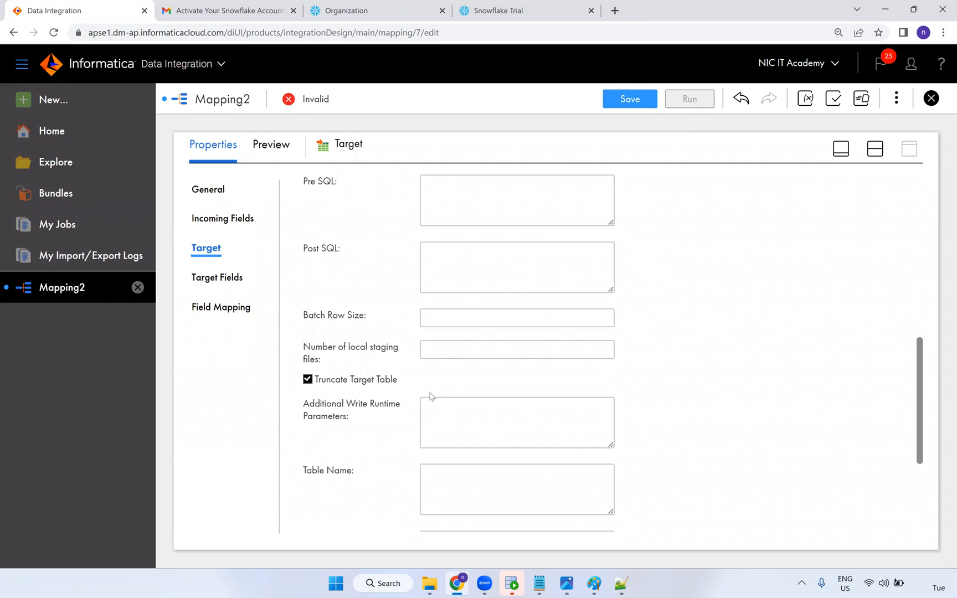
# Step: Show the Field Mapping view, currently 0 of 11 fields mapped
pyautogui.scroll(-3, 344, 360)
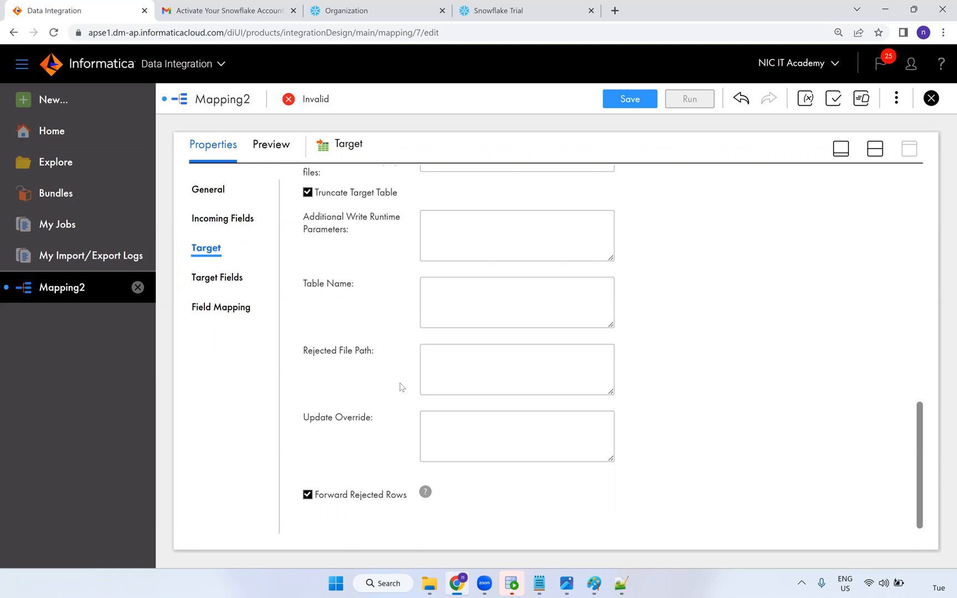
pyautogui.scroll(10, 401, 383)
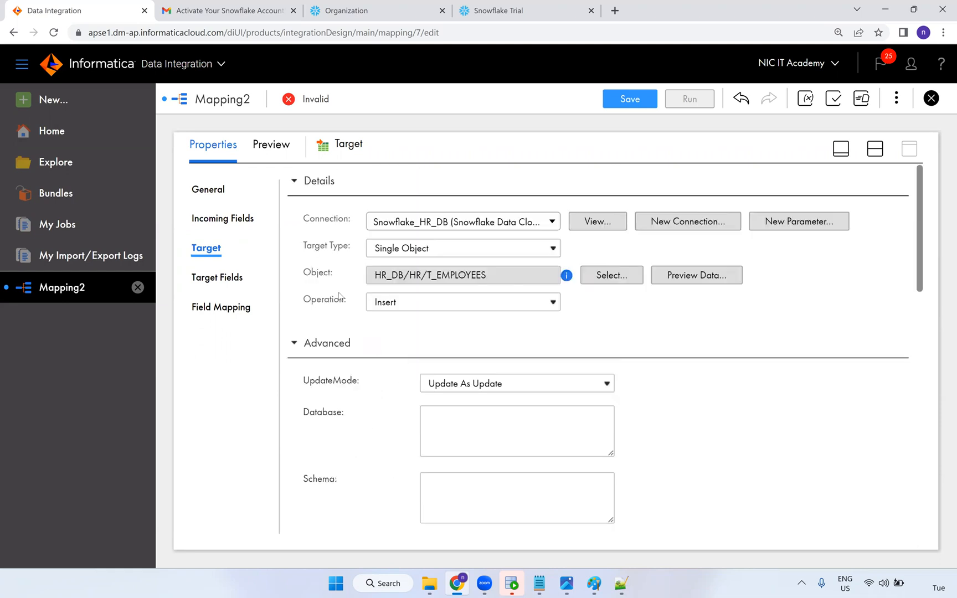
pyautogui.click(227, 309)
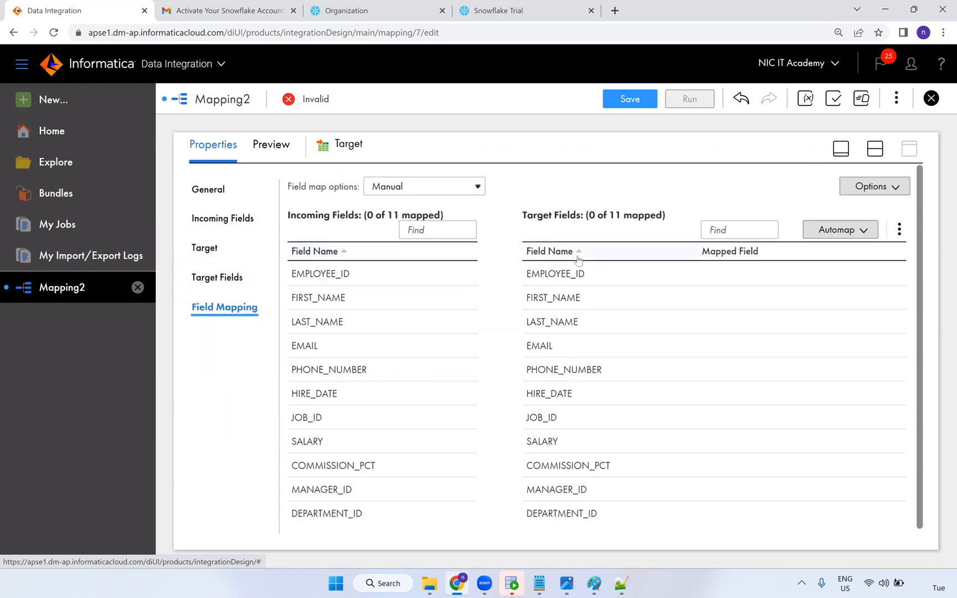
# Step: Smart-map all 11 fields by name and save m_Snowflake_connection
pyautogui.click(834, 227)
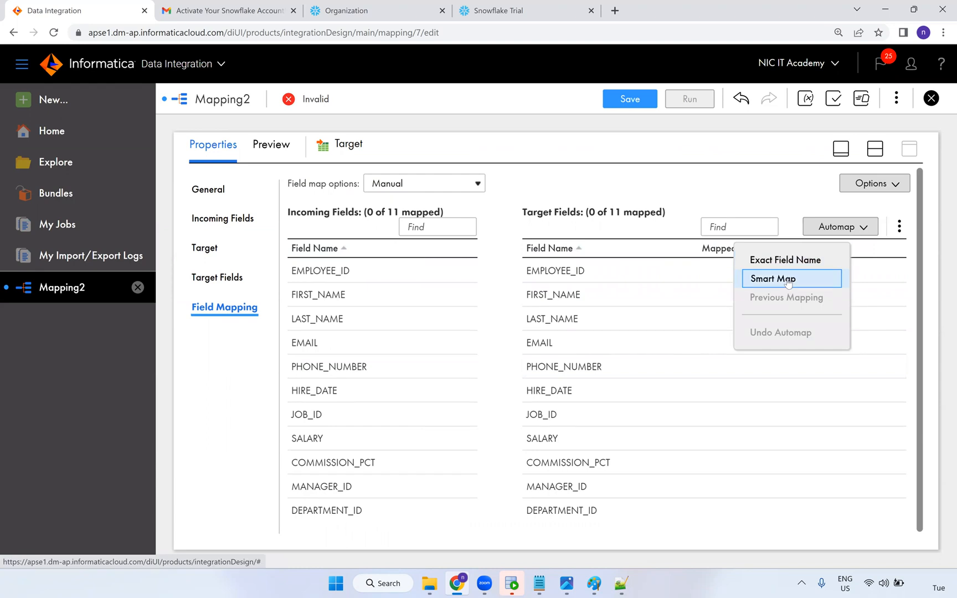
pyautogui.click(785, 279)
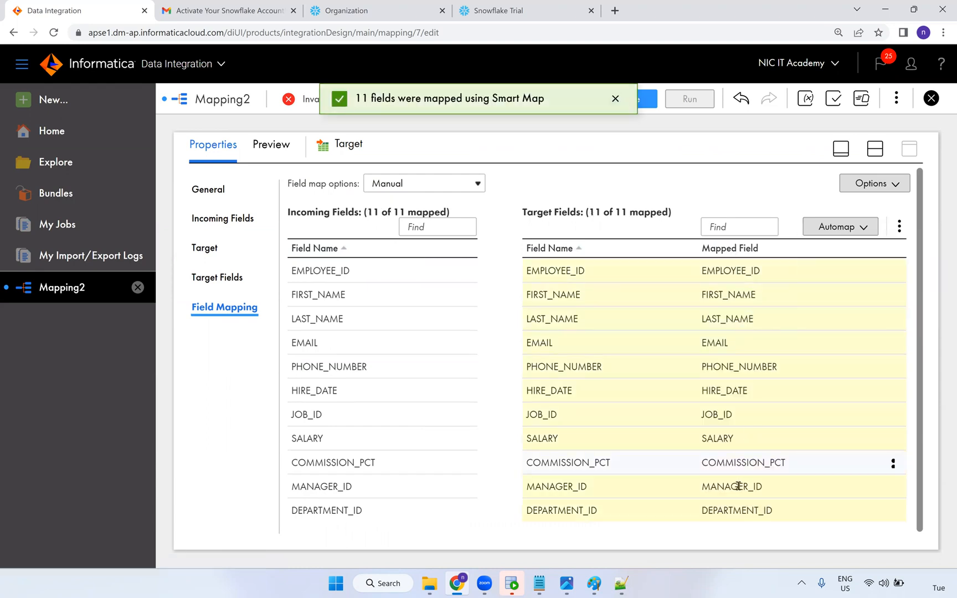
pyautogui.click(650, 101)
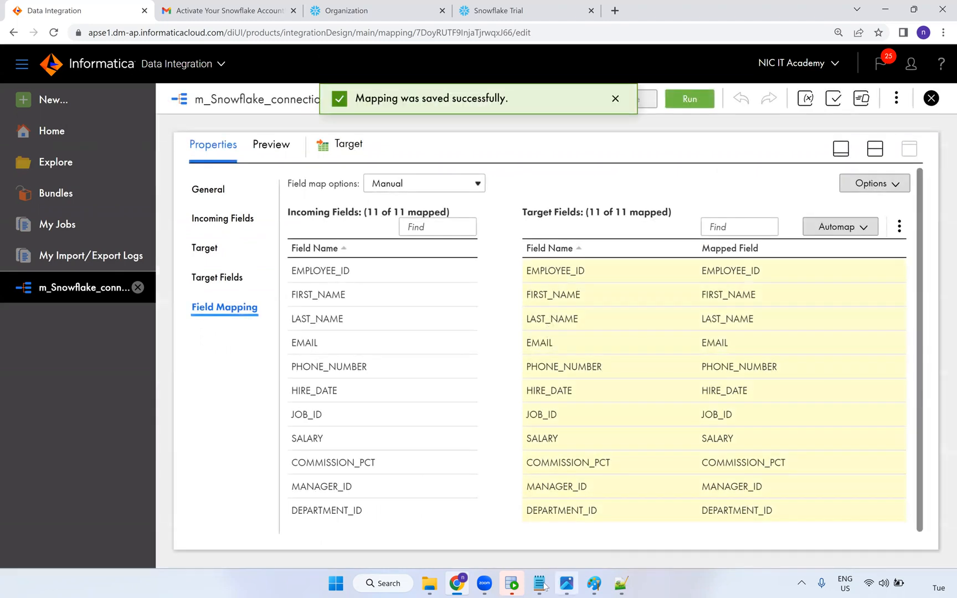
pyautogui.click(338, 10)
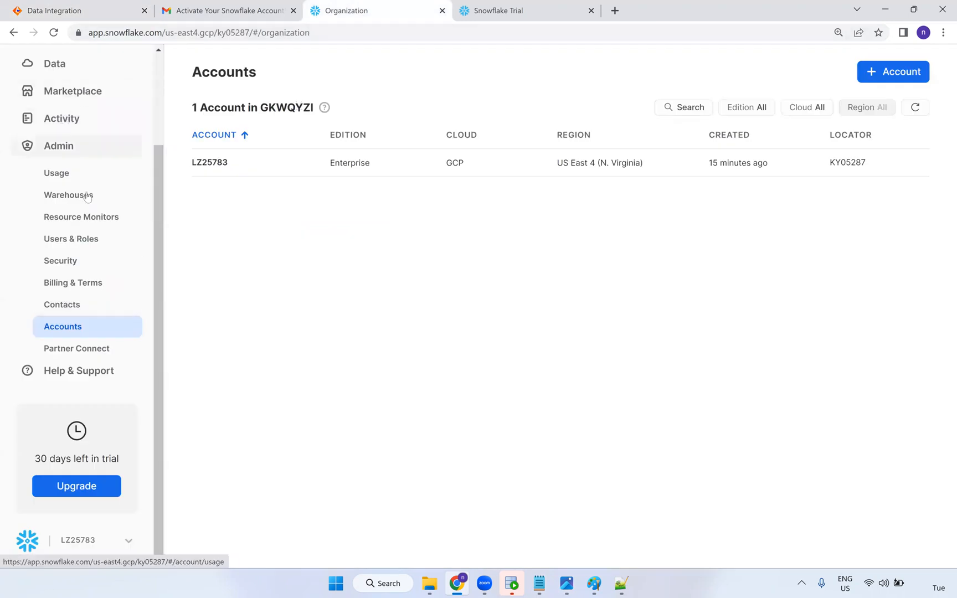
# Step: Rerun the t_employees select in the 2023-03-14 7:12am worksheet, confirming 0 rows
pyautogui.scroll(3, 80, 95)
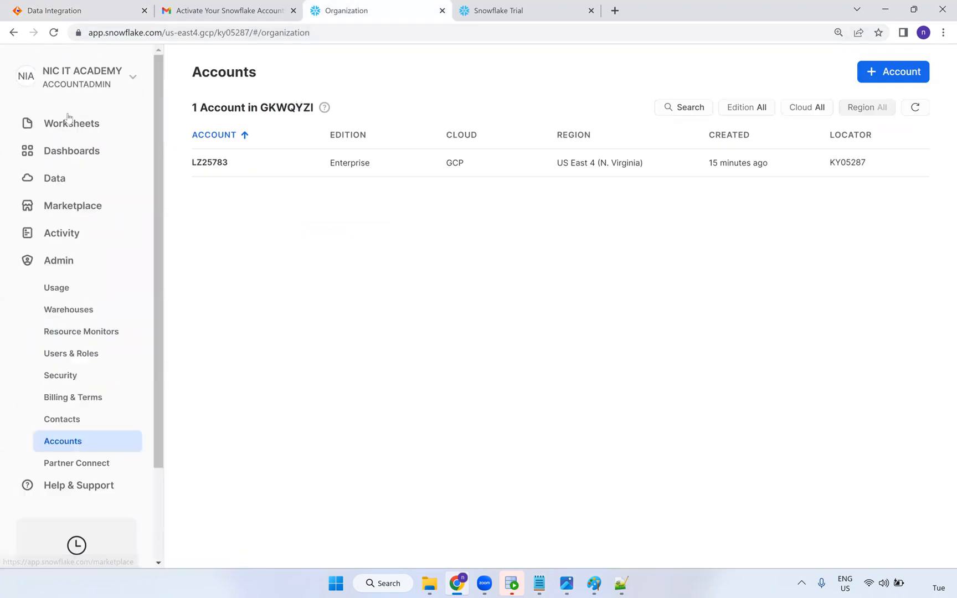
pyautogui.click(81, 123)
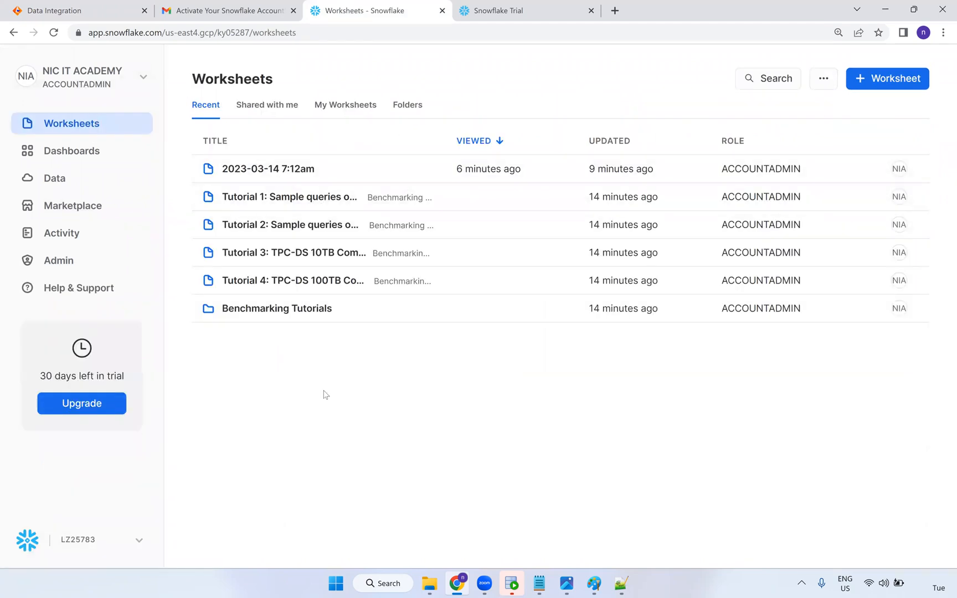
pyautogui.click(289, 172)
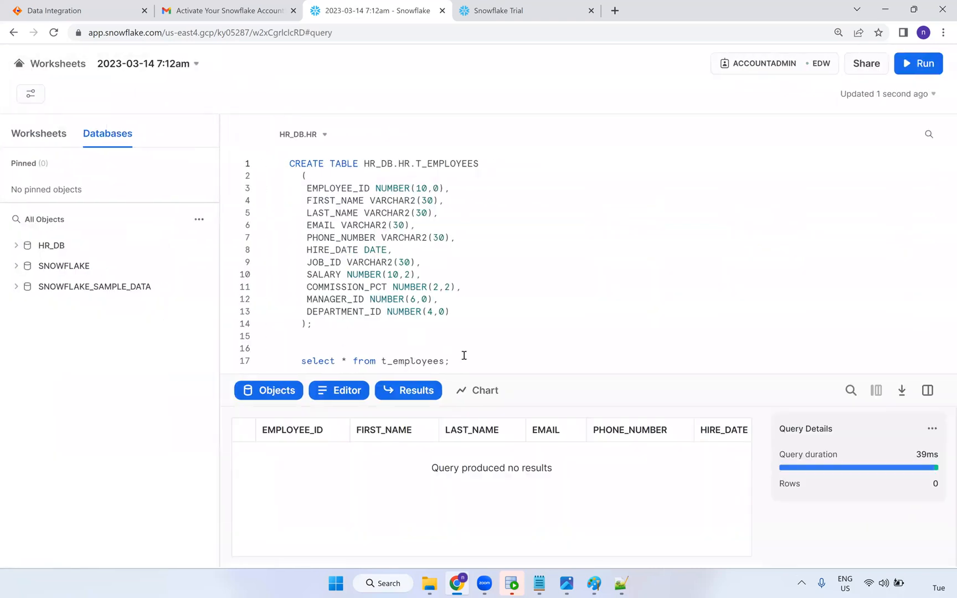
pyautogui.hotkey('ctrl', 'Return')
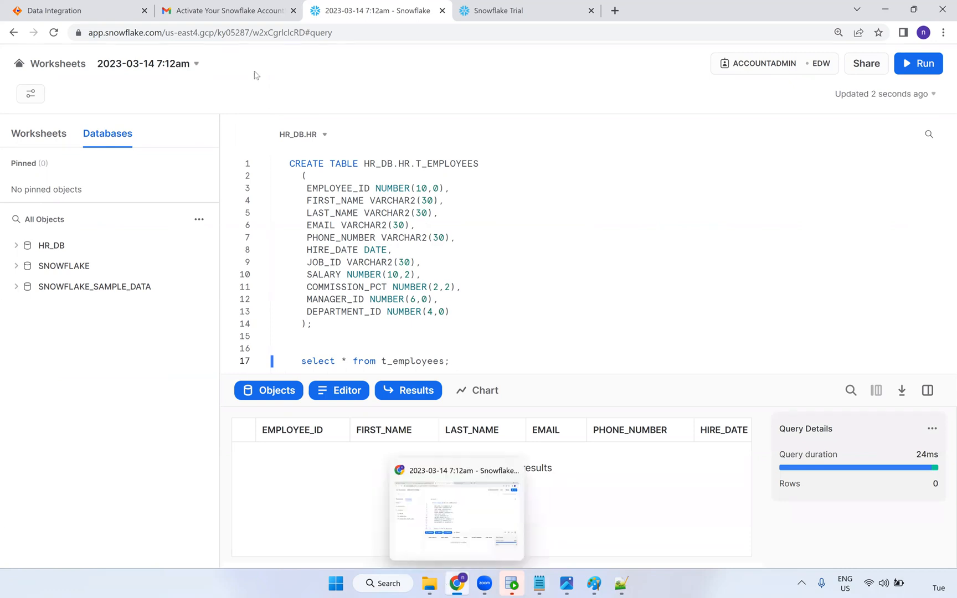
pyautogui.click(77, 10)
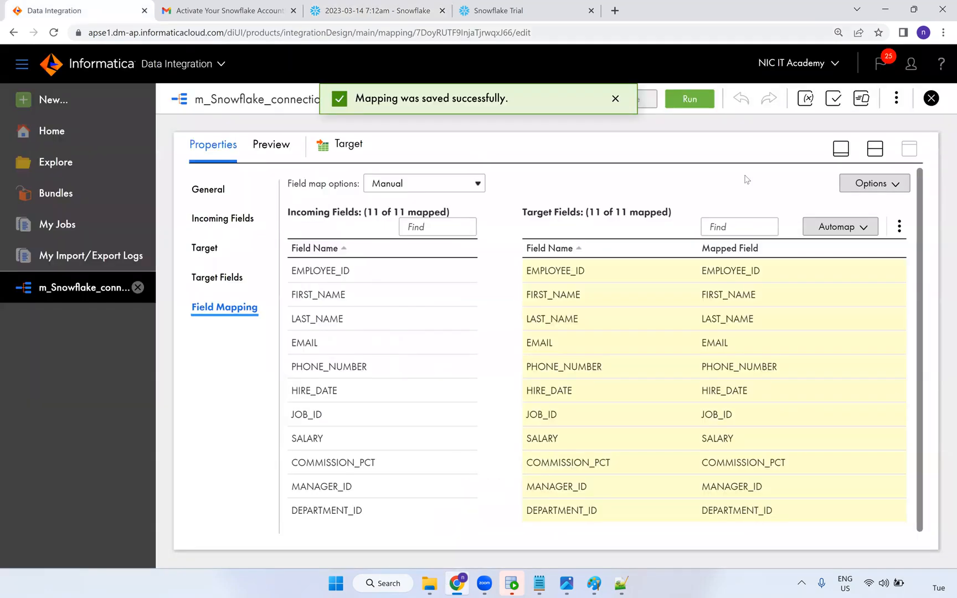
# Step: Run the m_Snowflake_connection mapping and open its job in My Jobs
pyautogui.click(699, 103)
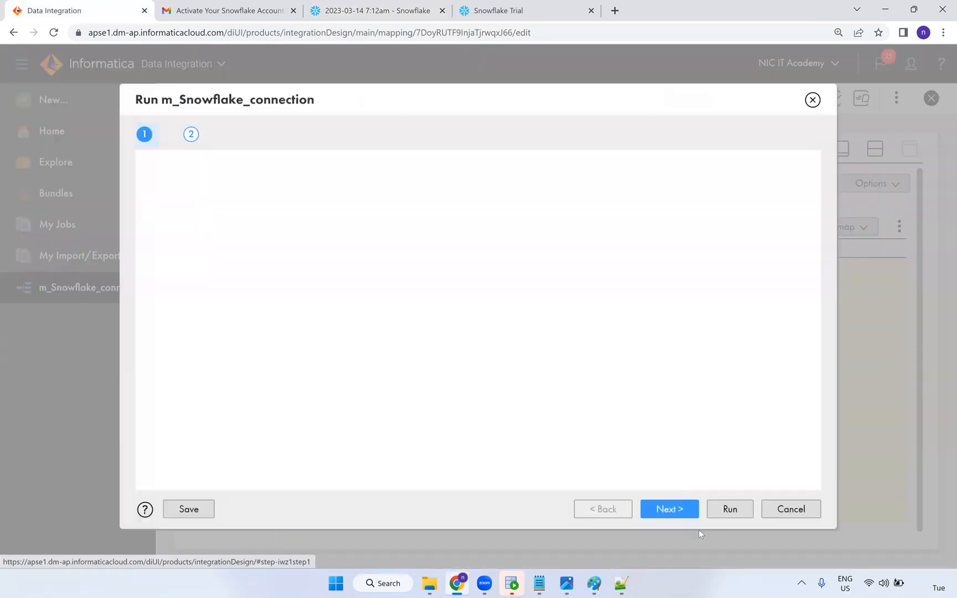
pyautogui.click(735, 515)
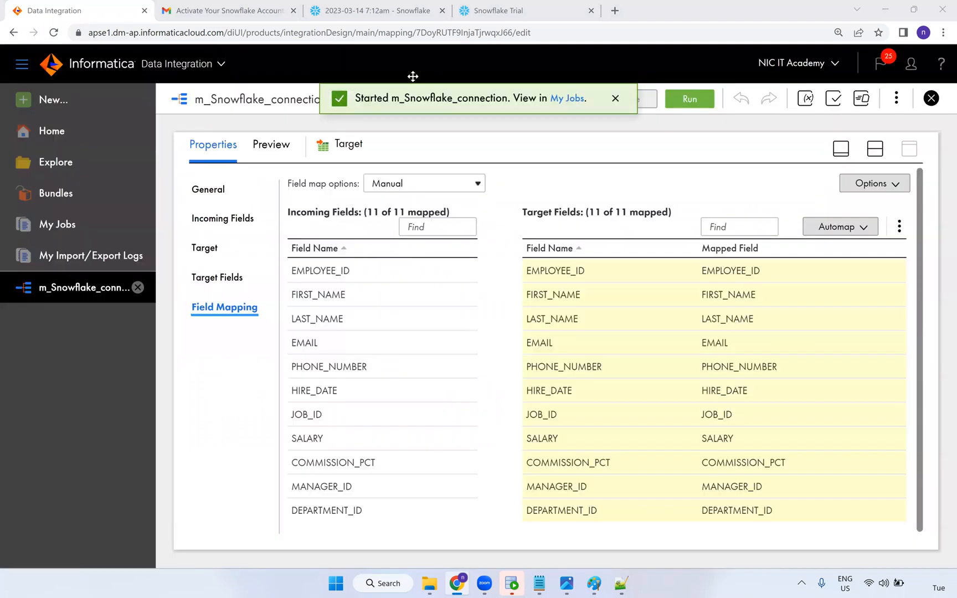
pyautogui.click(565, 107)
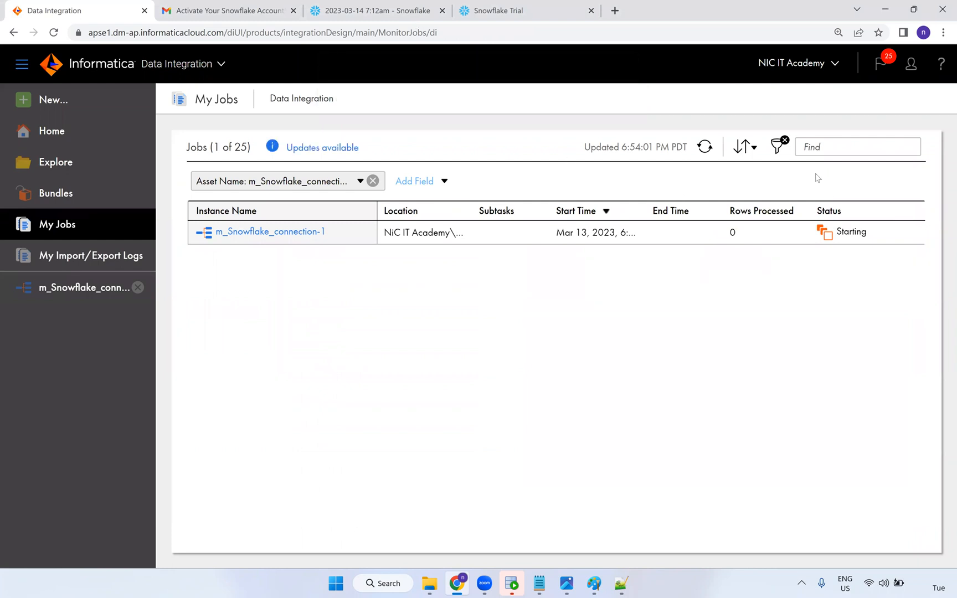
# Step: Refresh the job status repeatedly until Rows Processed reaches 106
pyautogui.click(705, 149)
pyautogui.click(705, 148)
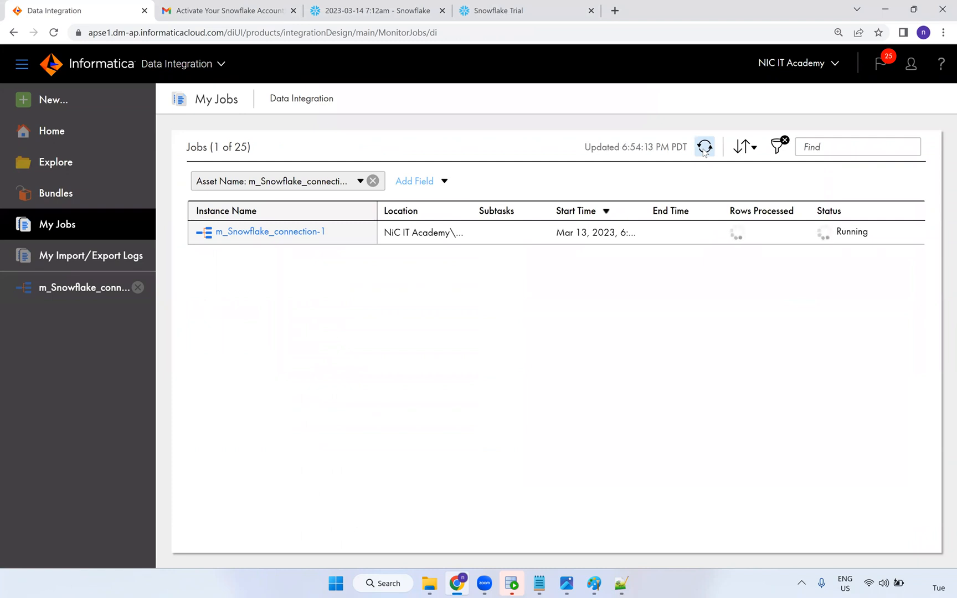
pyautogui.click(704, 148)
pyautogui.click(705, 148)
pyautogui.moveTo(733, 241)
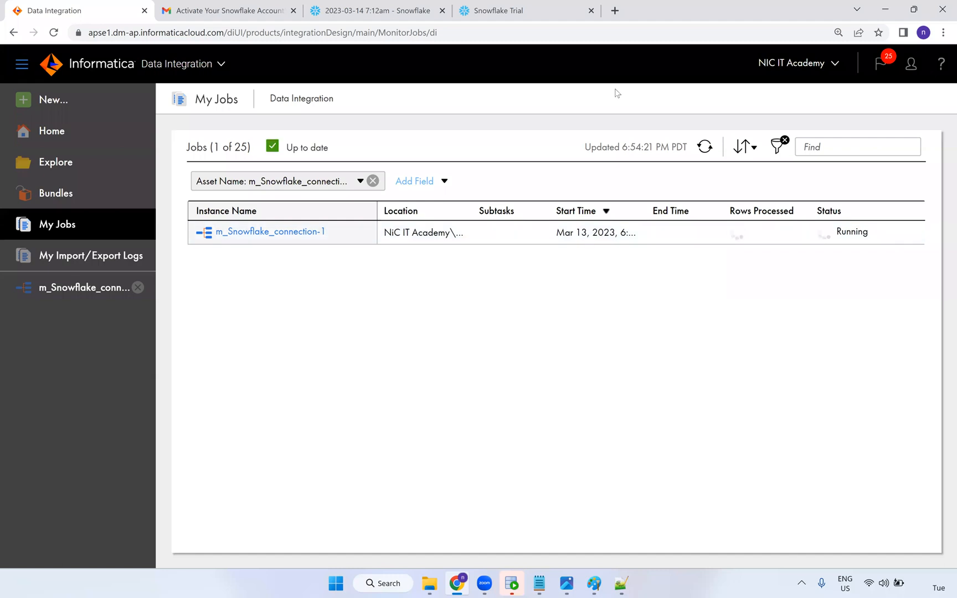
pyautogui.click(706, 147)
pyautogui.click(705, 147)
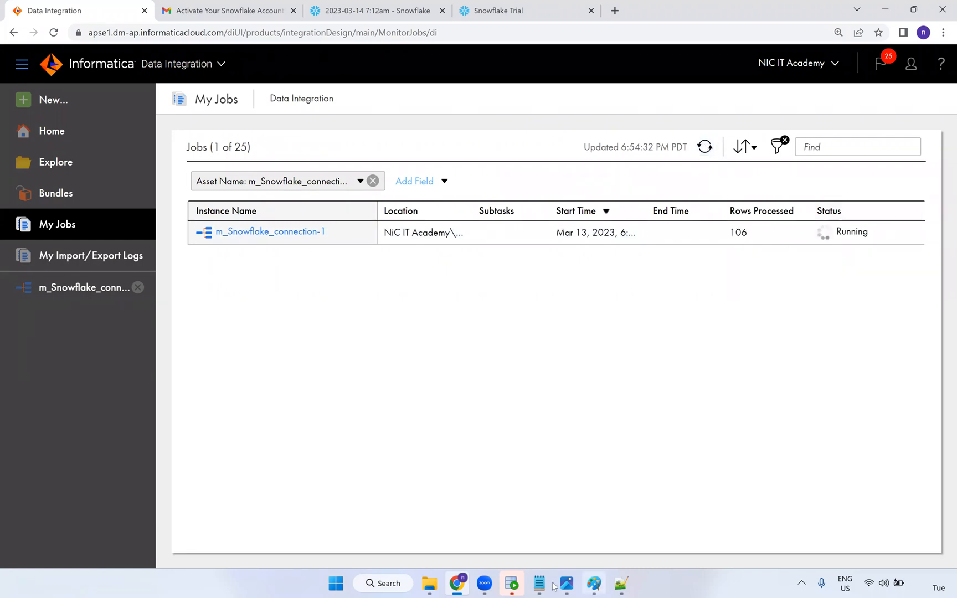
pyautogui.click(509, 585)
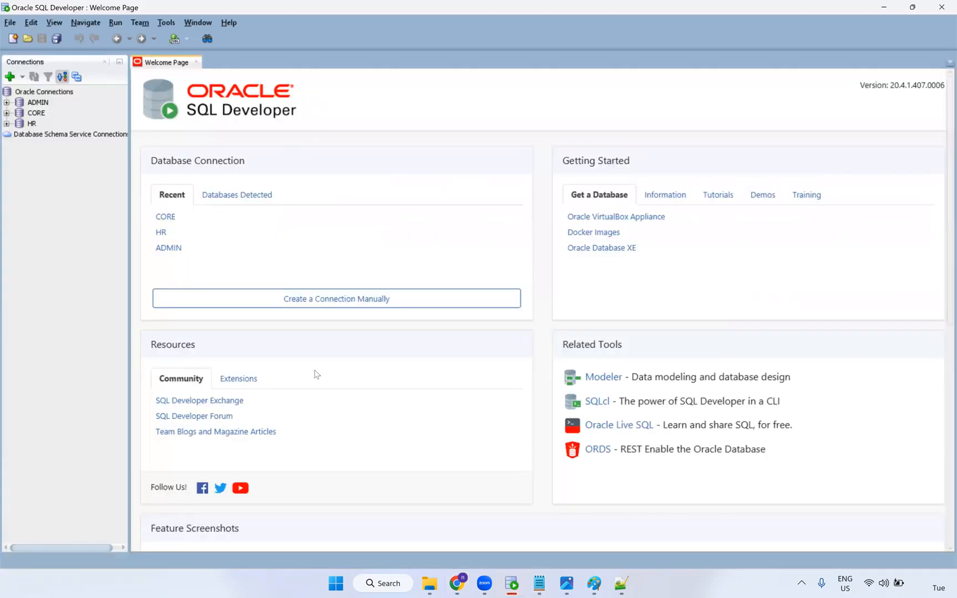
# Step: Close the Welcome Page and log in to the HR connection with its password
pyautogui.click(196, 62)
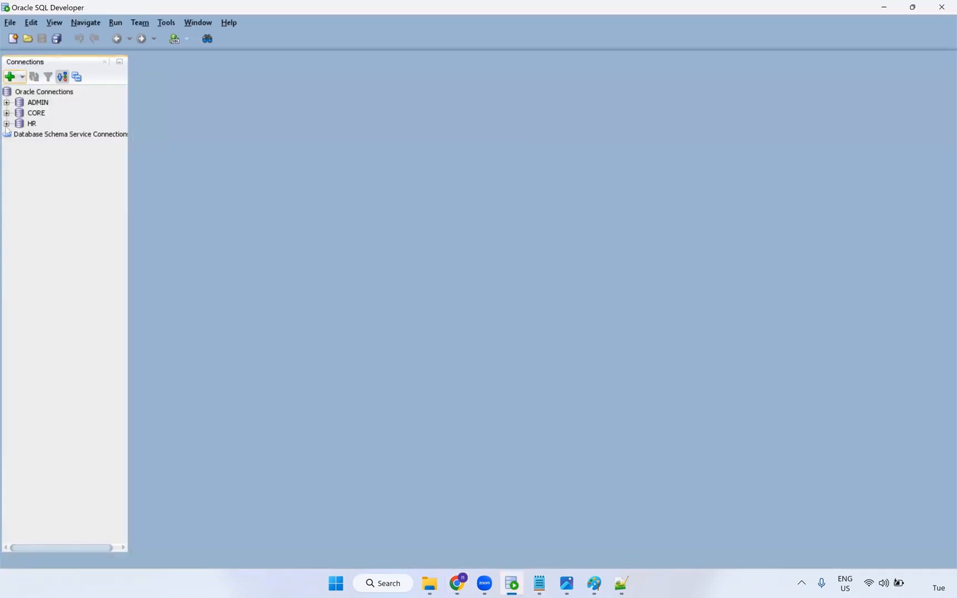
pyautogui.click(7, 124)
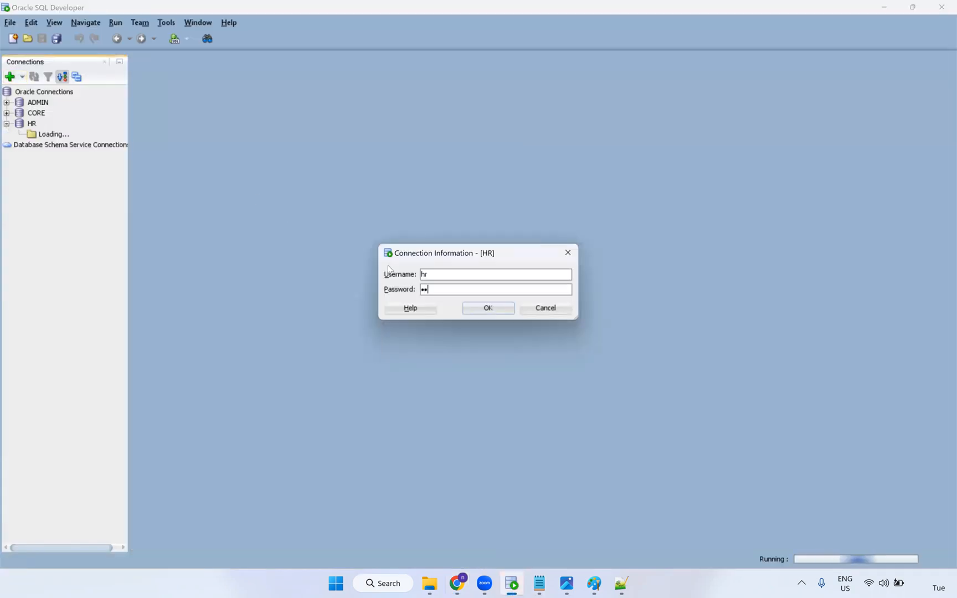
pyautogui.press('Return')
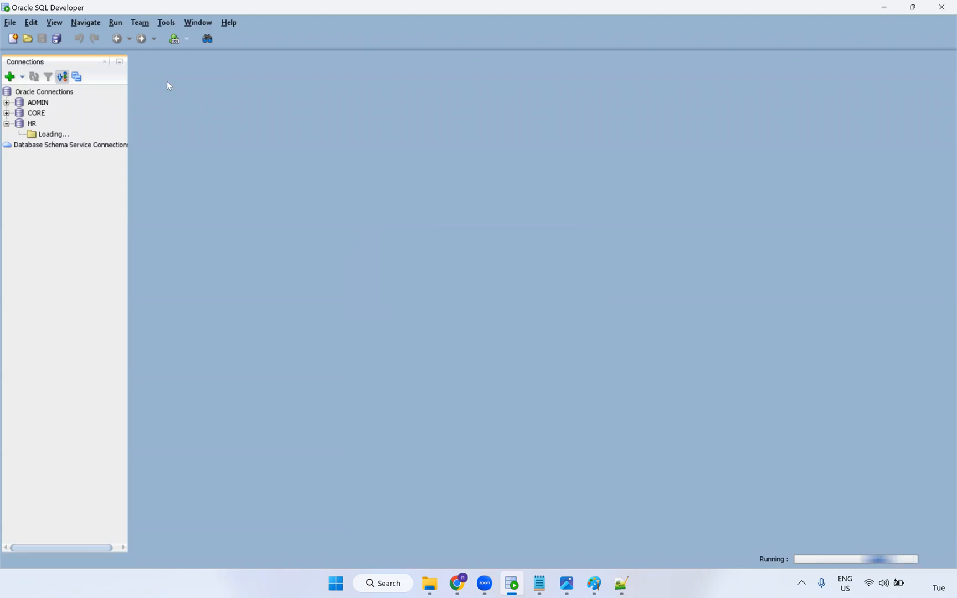
# Step: Run 'select * From employees;' and count the result rows, getting 106
pyautogui.write('se')
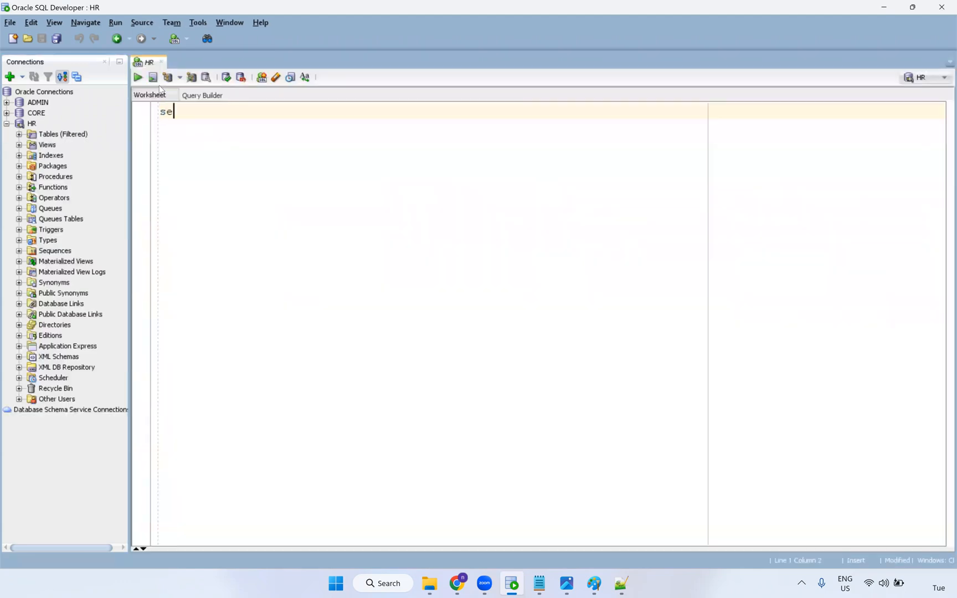
pyautogui.write('lect * From e')
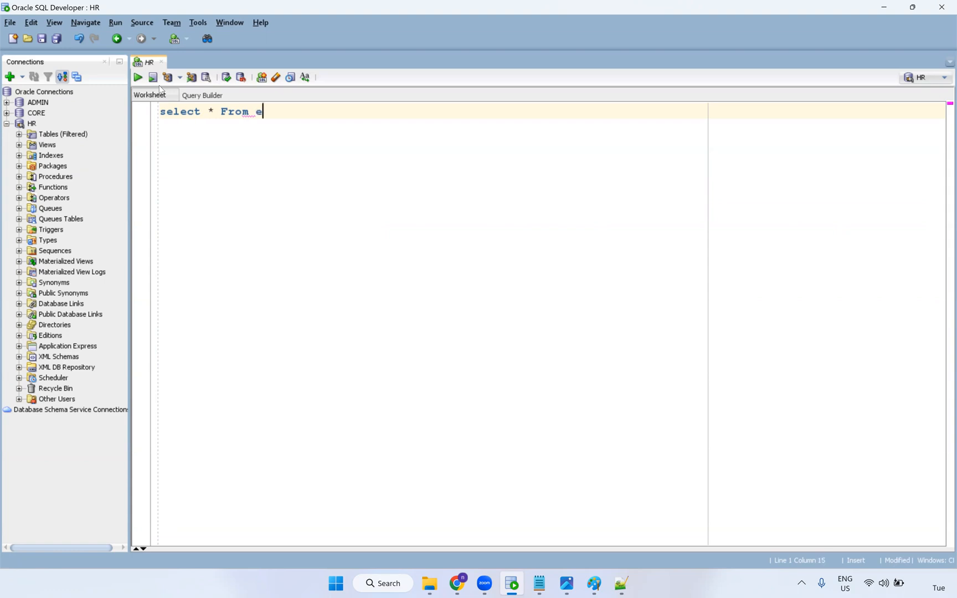
pyautogui.write('mployees;')
pyautogui.hotkey('ctrl', 'Return')
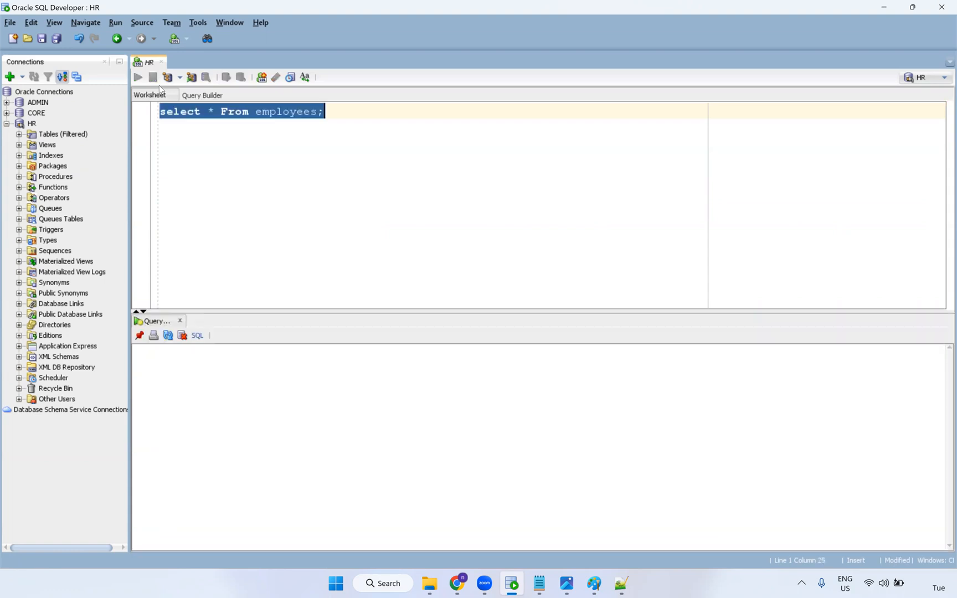
pyautogui.rightClick(229, 430)
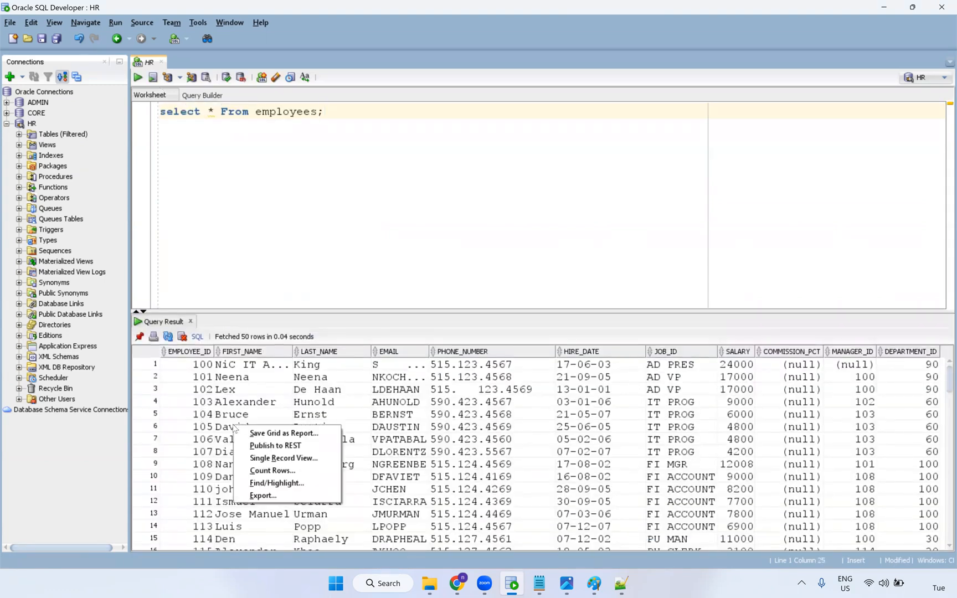
pyautogui.click(294, 471)
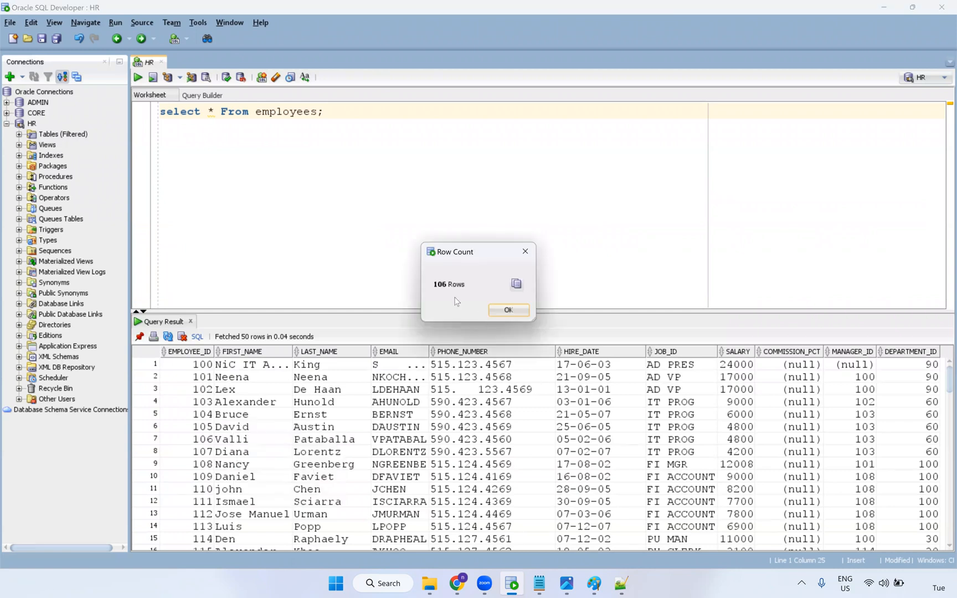
pyautogui.click(509, 310)
# Step: Refresh My Jobs and open m_Snowflake_connection-1 details showing 106 rows read and written
pyautogui.click(457, 584)
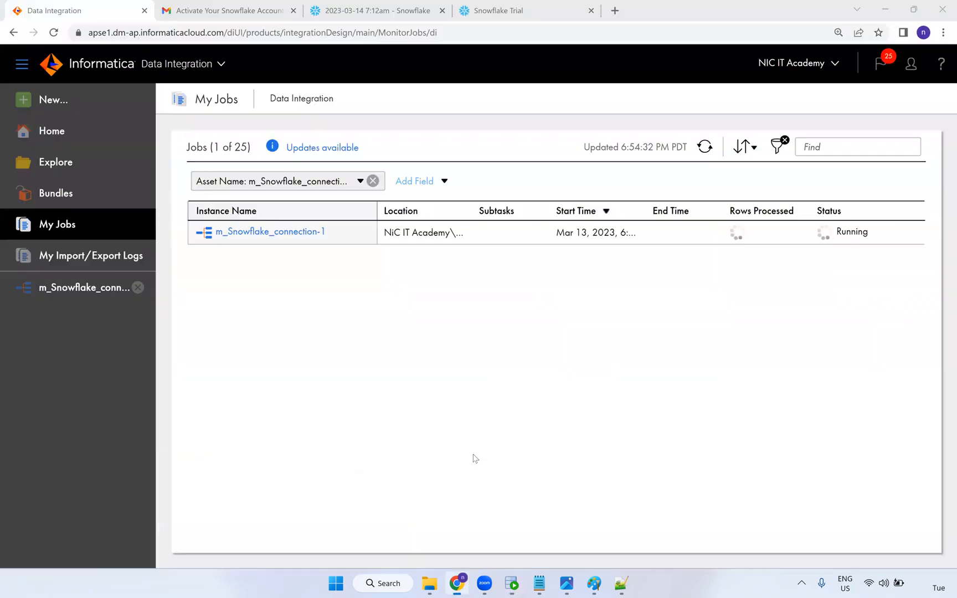
pyautogui.click(702, 153)
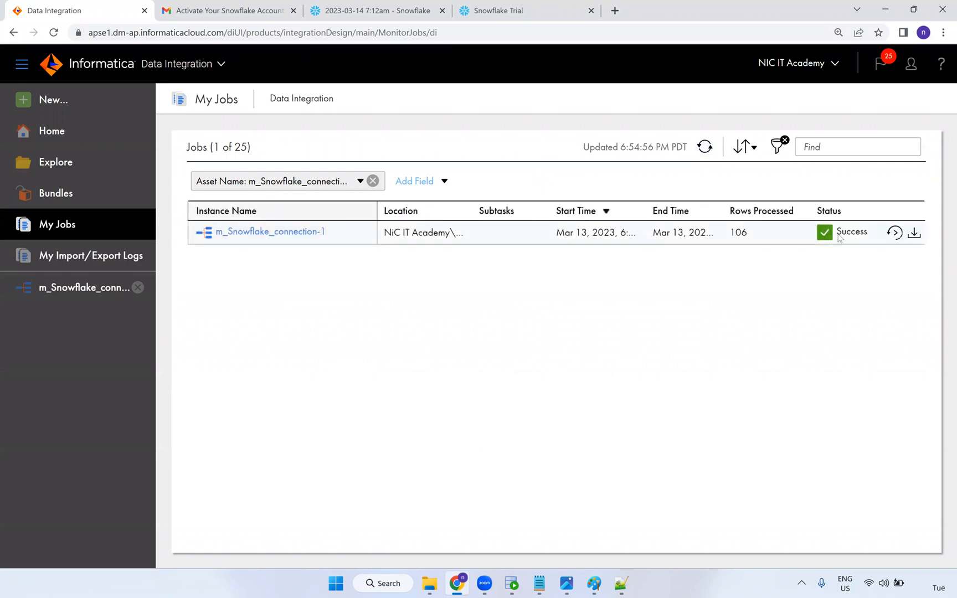
pyautogui.click(263, 237)
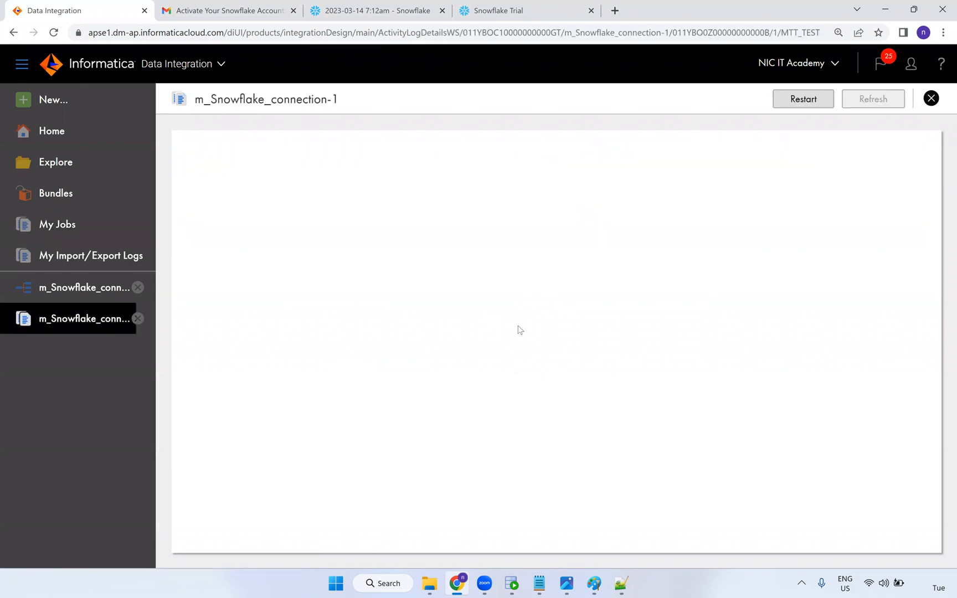
pyautogui.moveTo(408, 438); pyautogui.dragTo(384, 444)
pyautogui.doubleClick(387, 466)
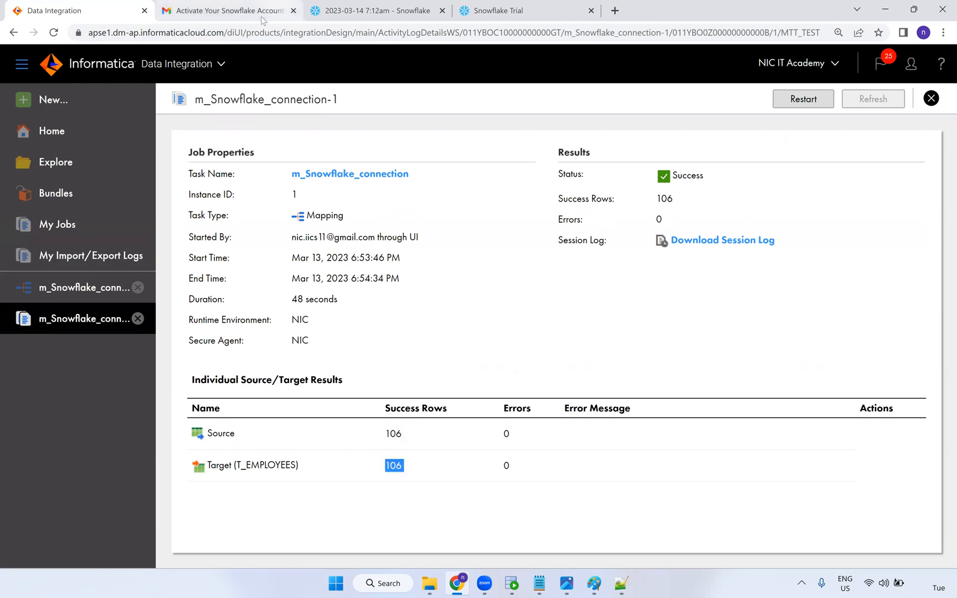
pyautogui.click(371, 11)
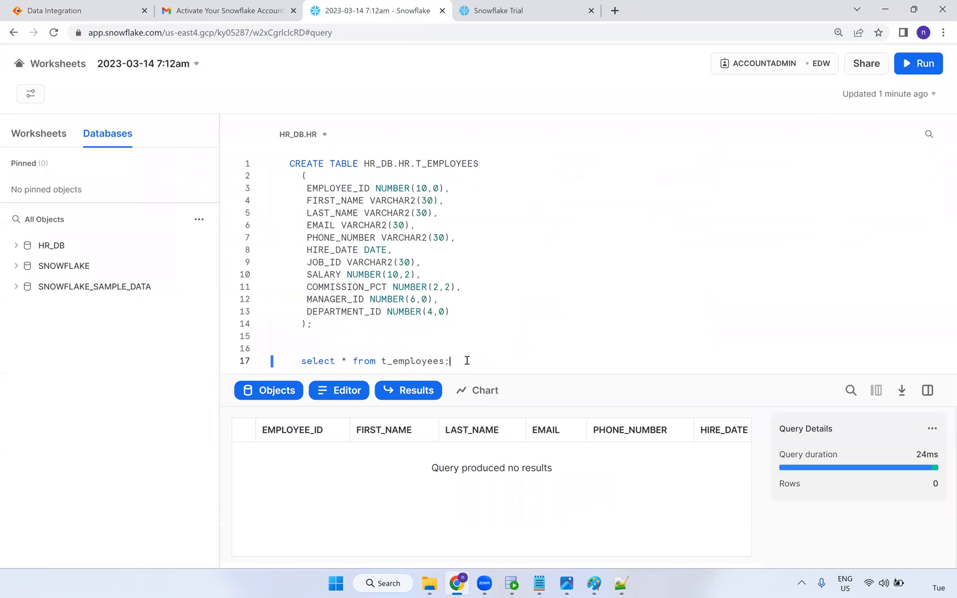
# Step: Rerun the t_employees query and enlarge the results pane to inspect the rows
pyautogui.hotkey('ctrl', 'Return')
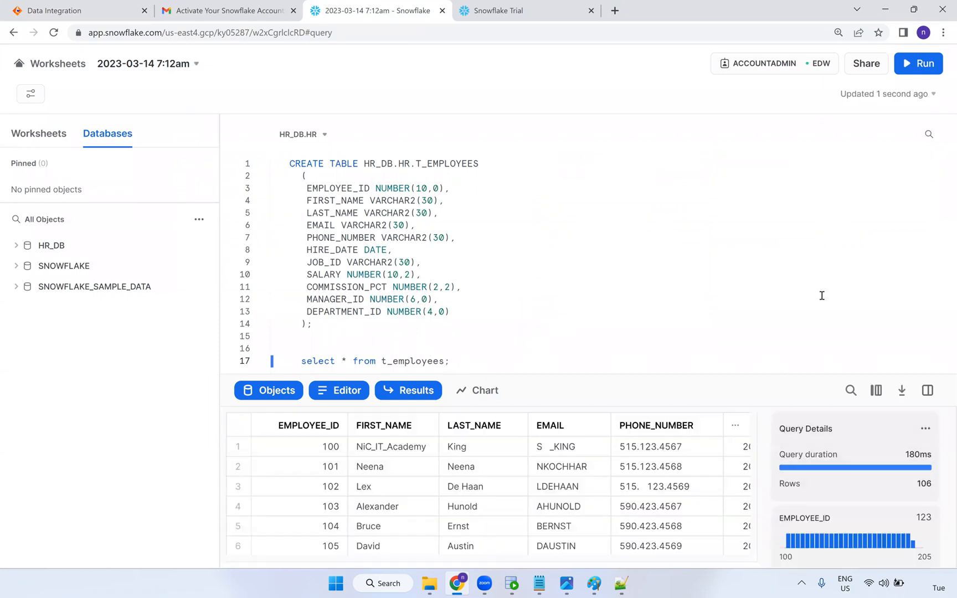
pyautogui.moveTo(760, 377); pyautogui.dragTo(773, 227)
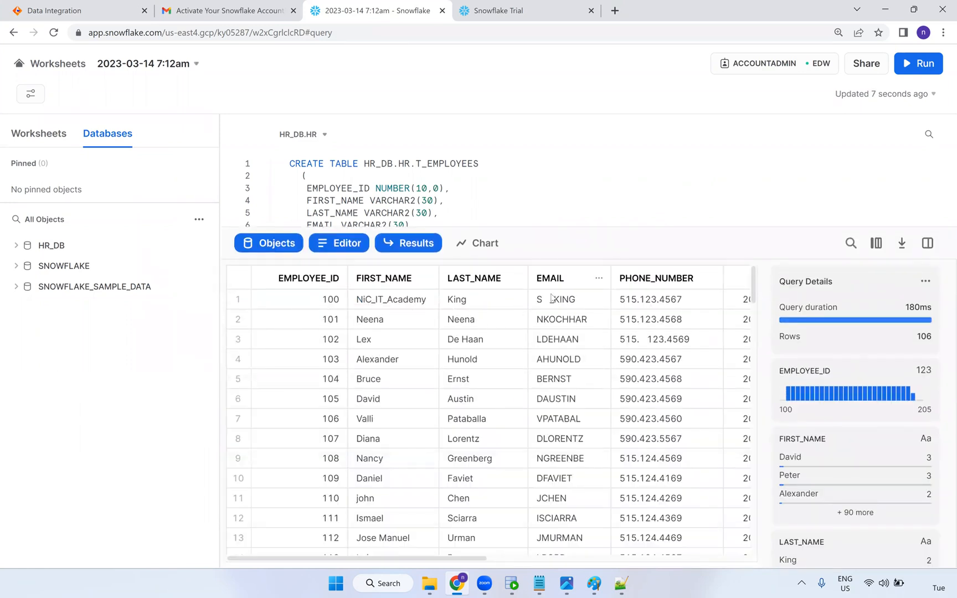
pyautogui.moveTo(551, 294); pyautogui.dragTo(563, 321)
pyautogui.moveTo(477, 560); pyautogui.dragTo(711, 568)
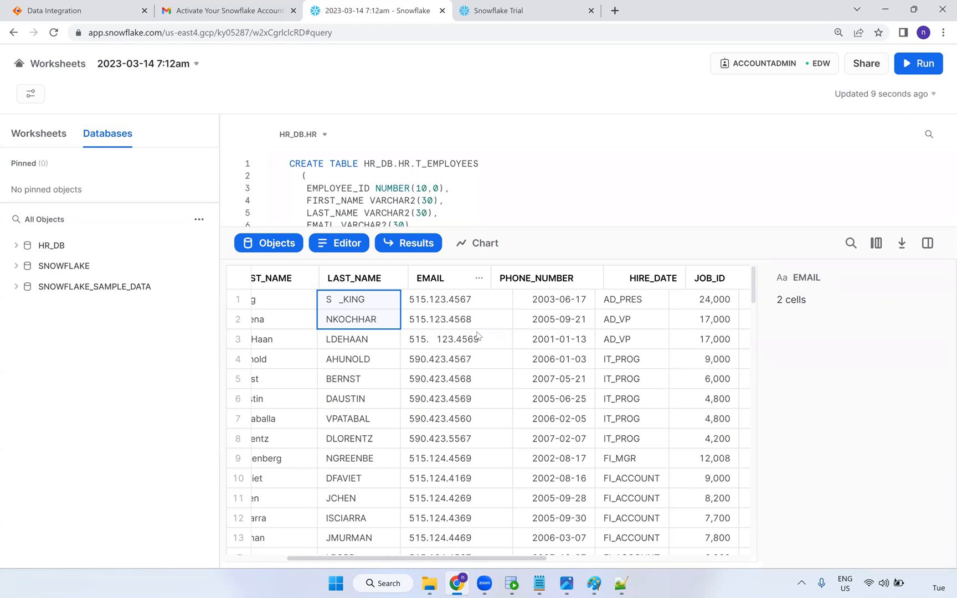
# Step: Reload the stalled worksheet page and choose Wait until it responds
pyautogui.click(349, 36)
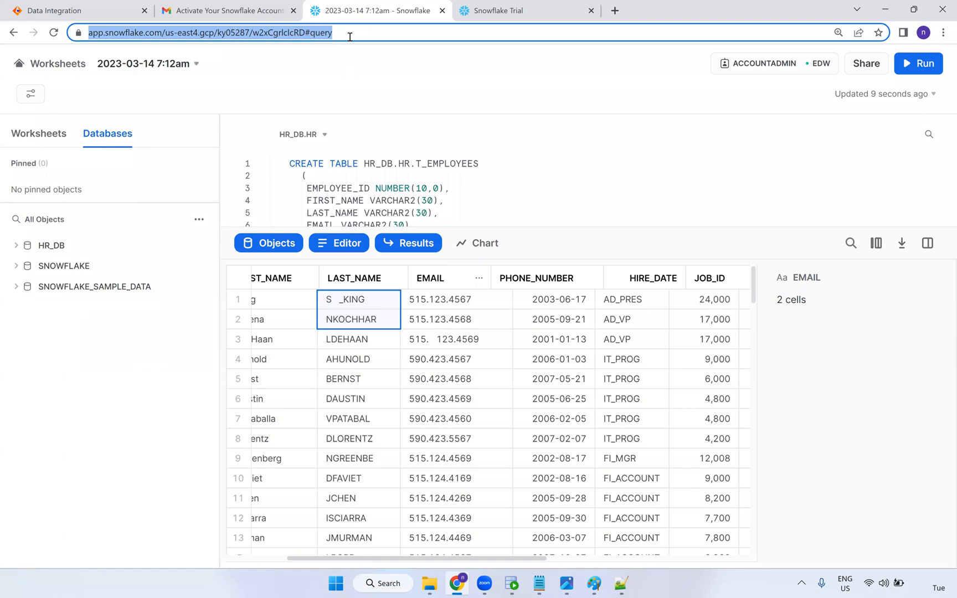
pyautogui.press('Return')
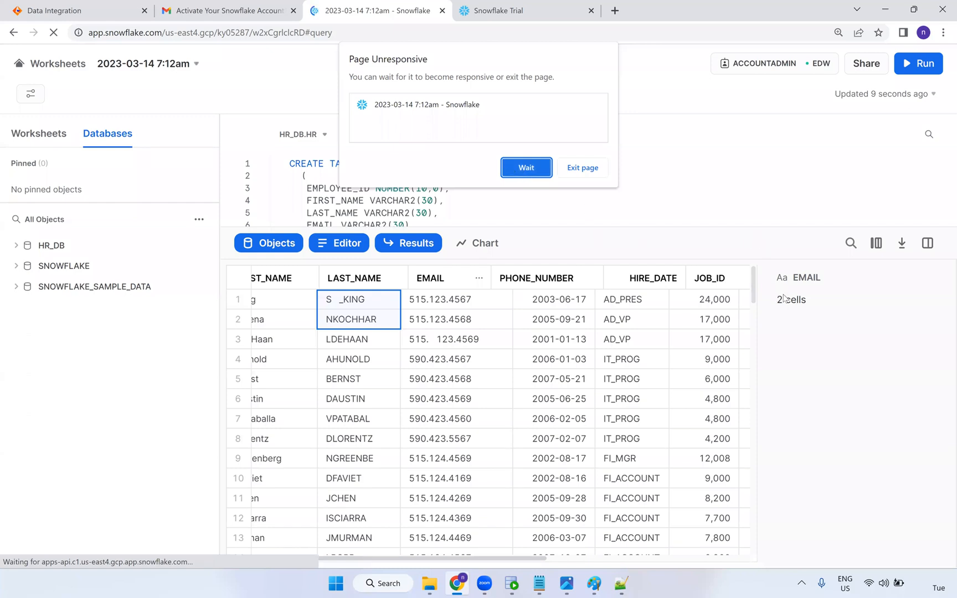
pyautogui.click(534, 174)
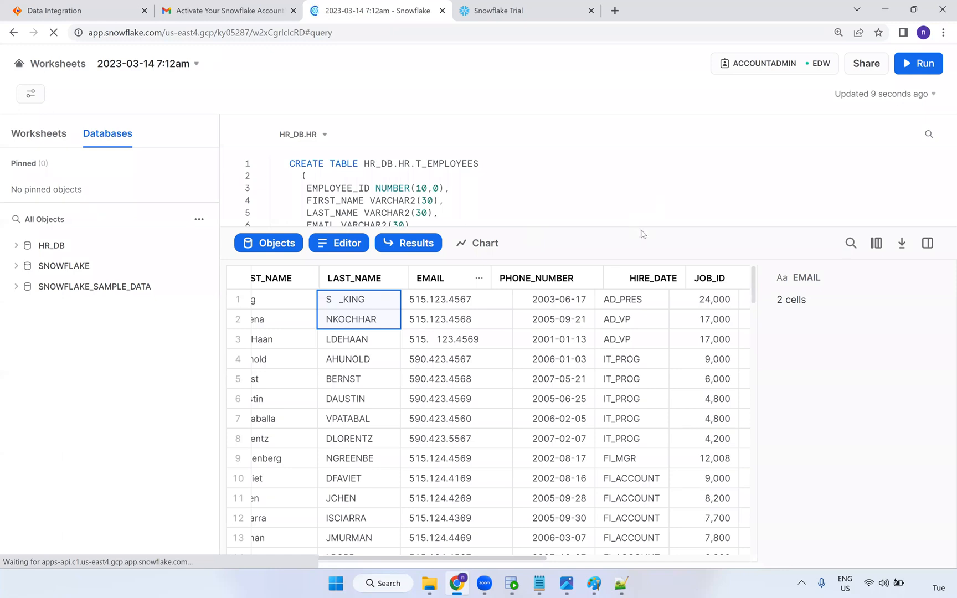
pyautogui.click(527, 168)
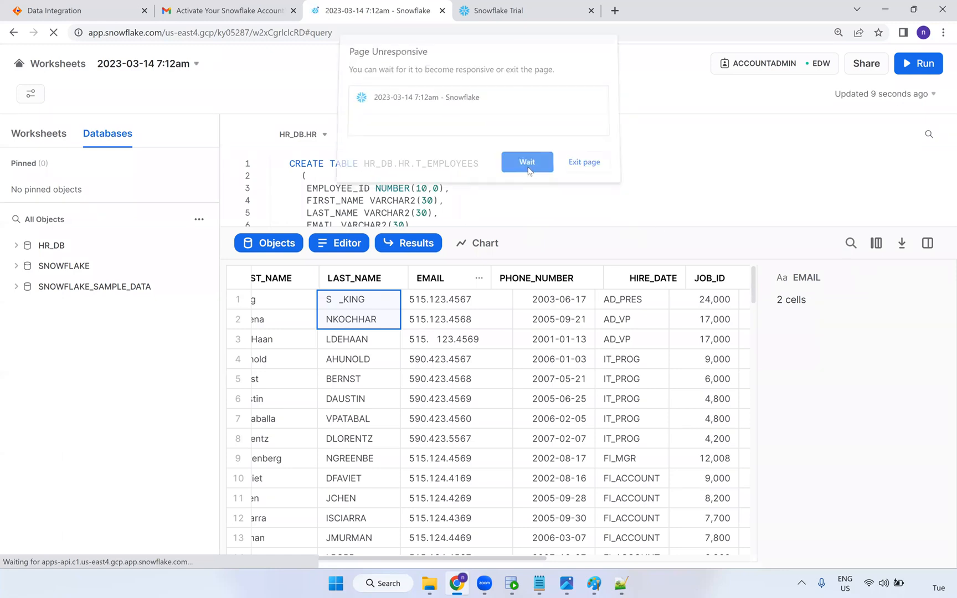
pyautogui.click(254, 24)
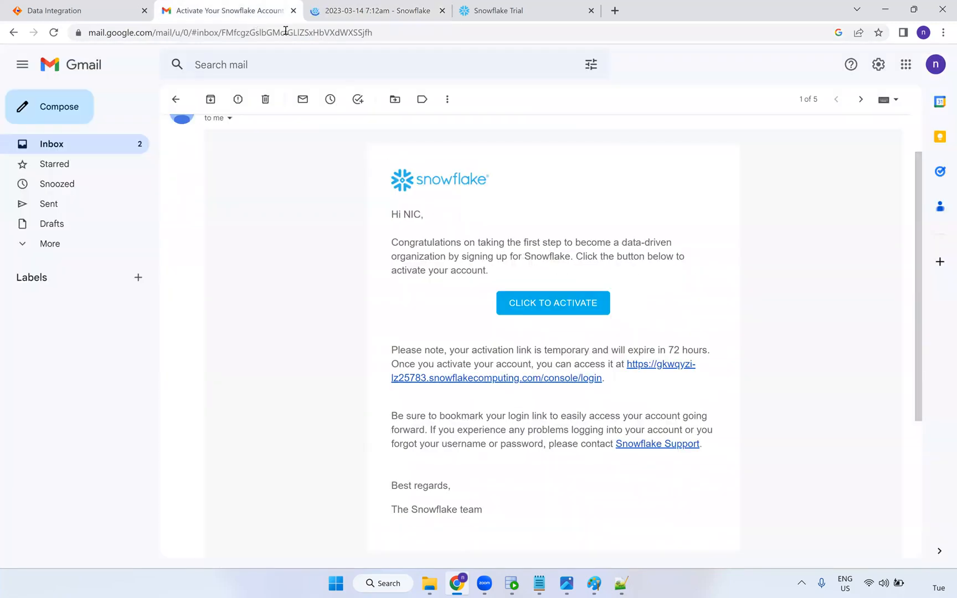
pyautogui.click(313, 13)
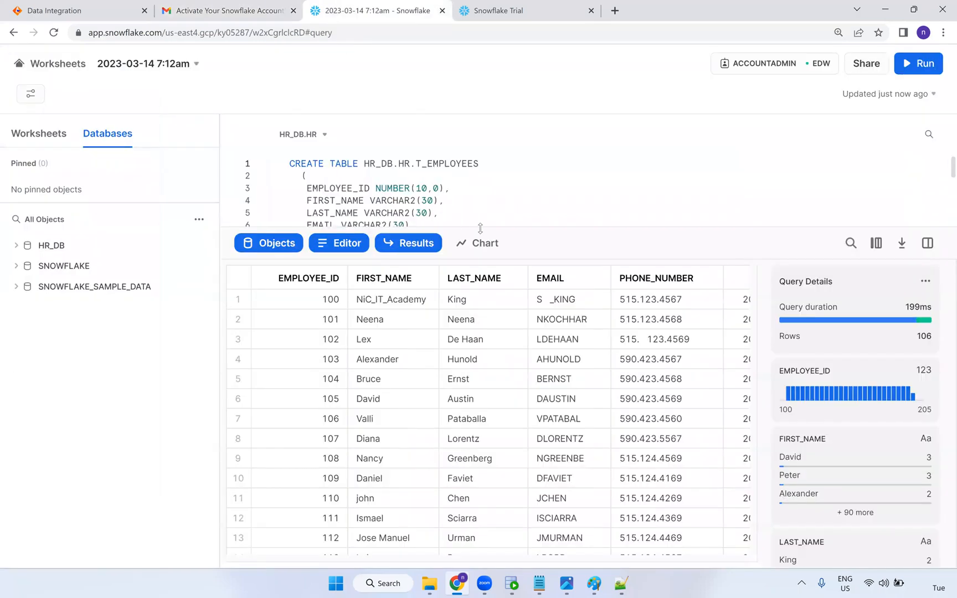
# Step: Review the Query Details statistics: 106 rows returned from T_EMPLOYEES in 199 ms
pyautogui.moveTo(834, 323)
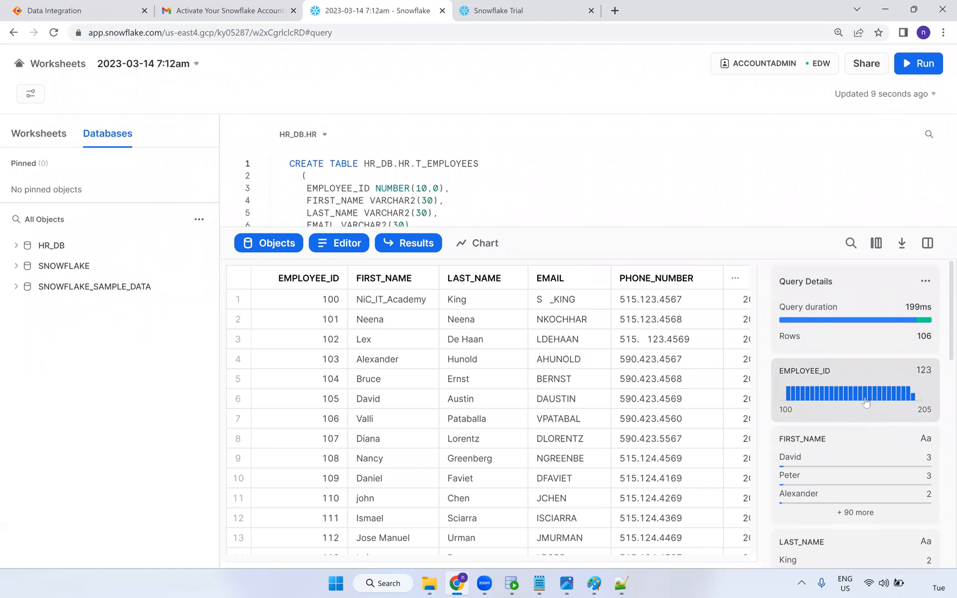
pyautogui.scroll(-1, 863, 422)
pyautogui.scroll(-1, 838, 410)
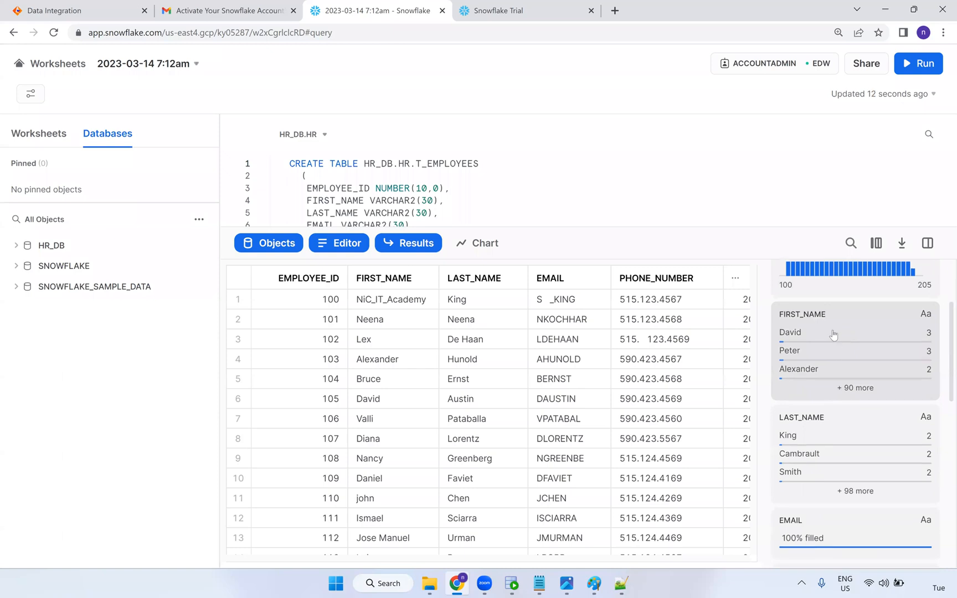
pyautogui.scroll(2, 836, 335)
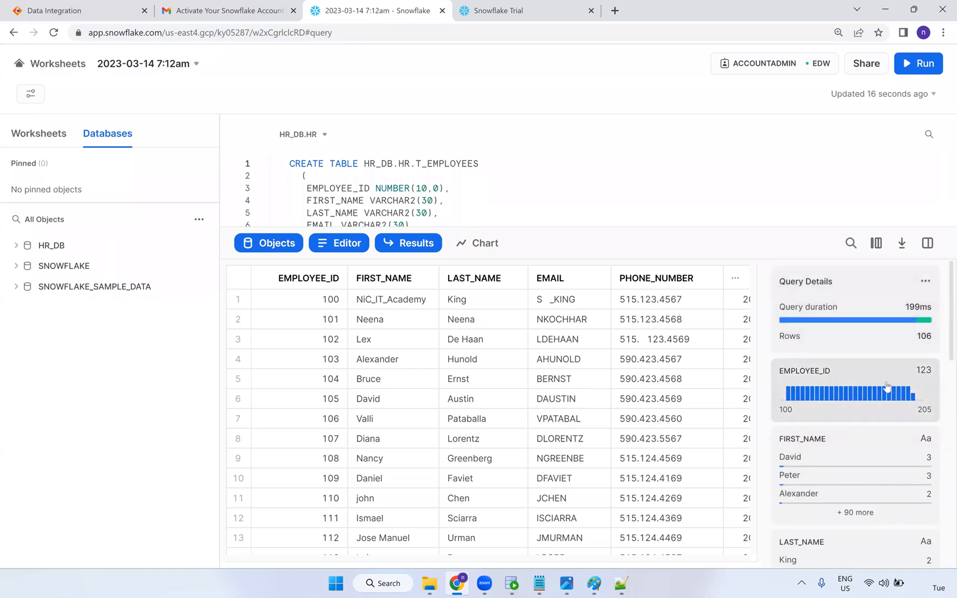
pyautogui.scroll(-2, 874, 394)
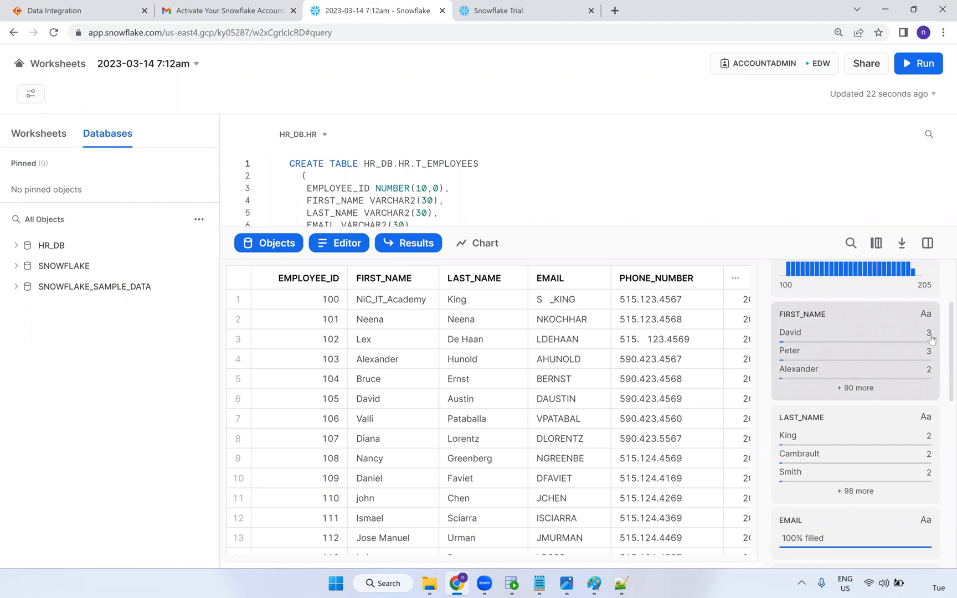
pyautogui.scroll(-2, 867, 412)
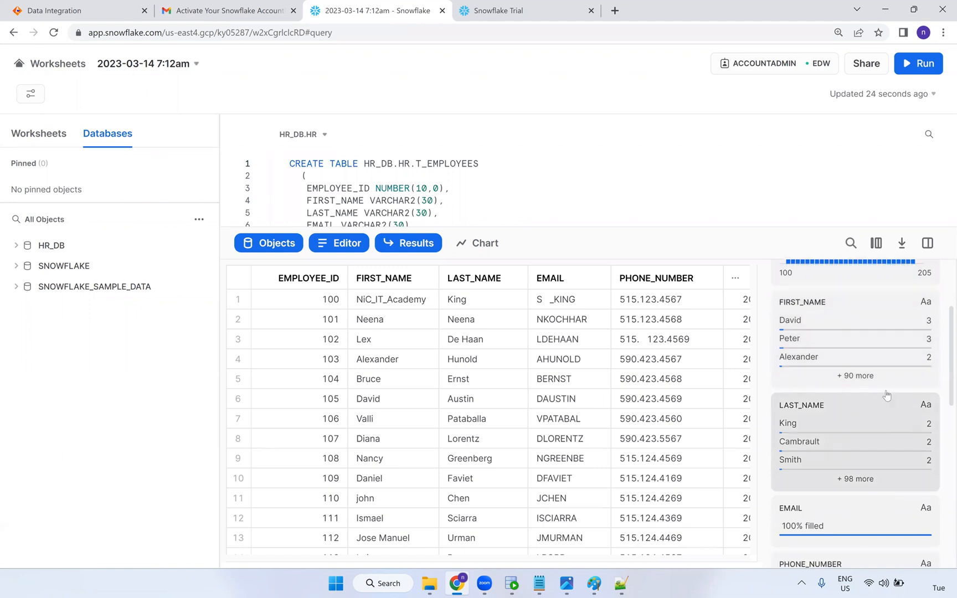
pyautogui.scroll(-2, 872, 374)
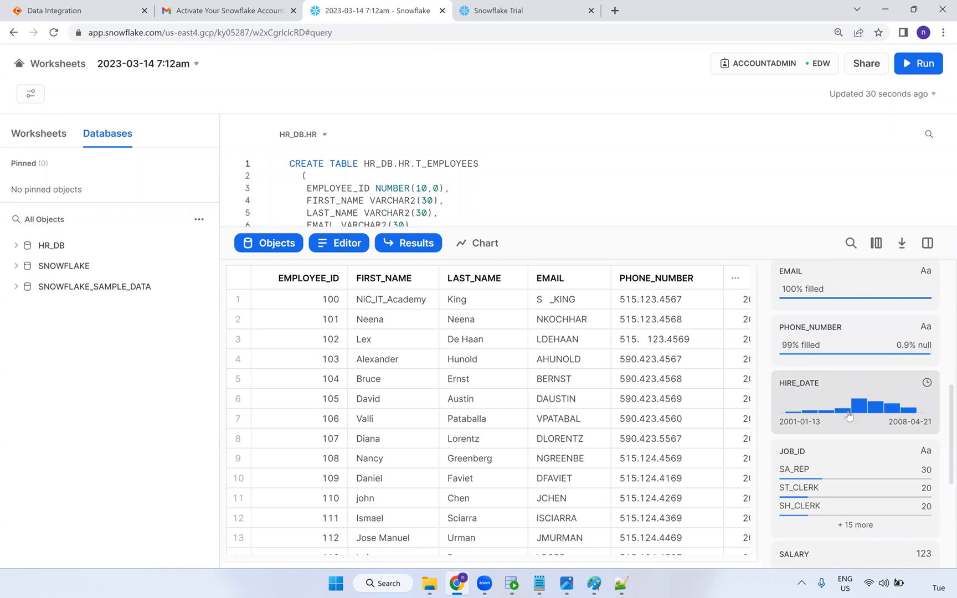
# Step: Lower the editor/results divider so the T_EMPLOYEES definition and select query both show
pyautogui.scroll(-4, 824, 448)
pyautogui.scroll(-10, 435, 384)
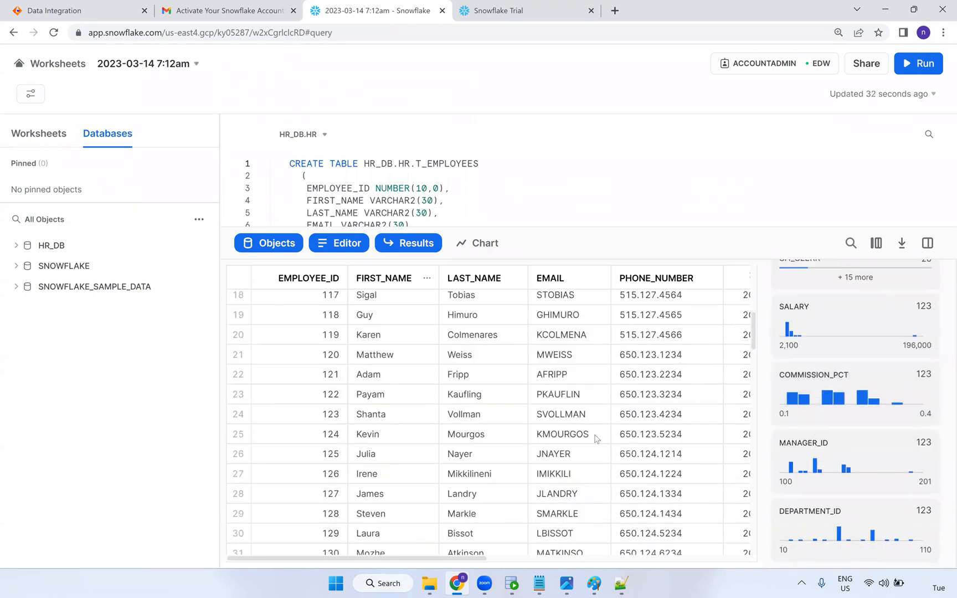
pyautogui.scroll(5, 853, 499)
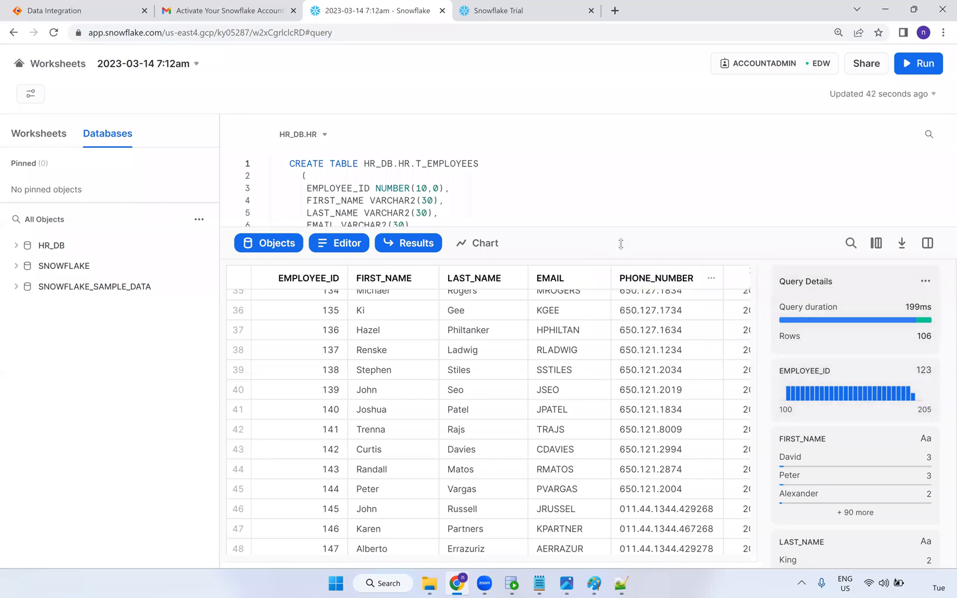
pyautogui.moveTo(618, 226); pyautogui.dragTo(618, 320)
pyautogui.scroll(-1, 415, 233)
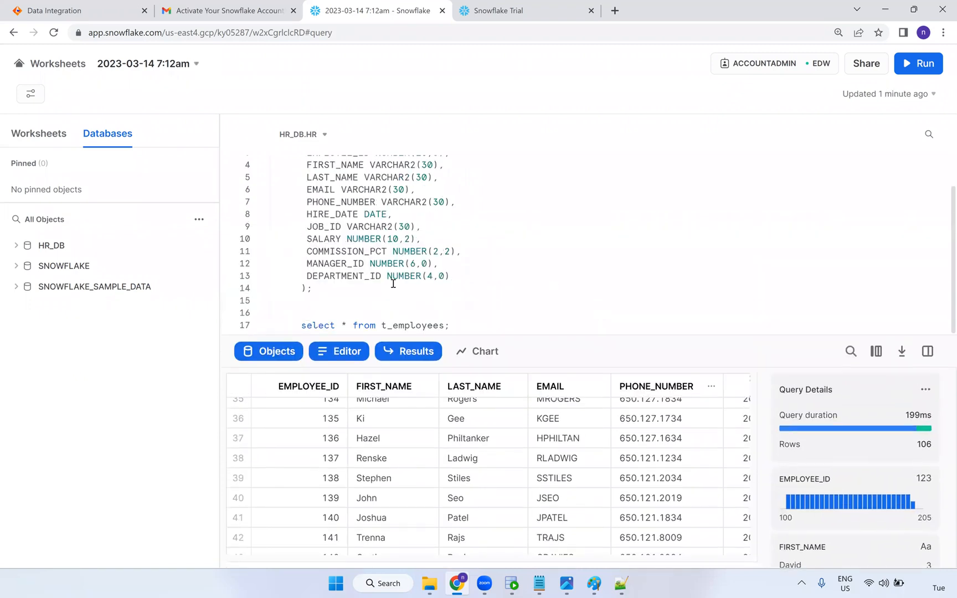
# Step: In the Databases tree, expand HR_DB > HR > Tables and select T_EMPLOYEES
pyautogui.click(348, 290)
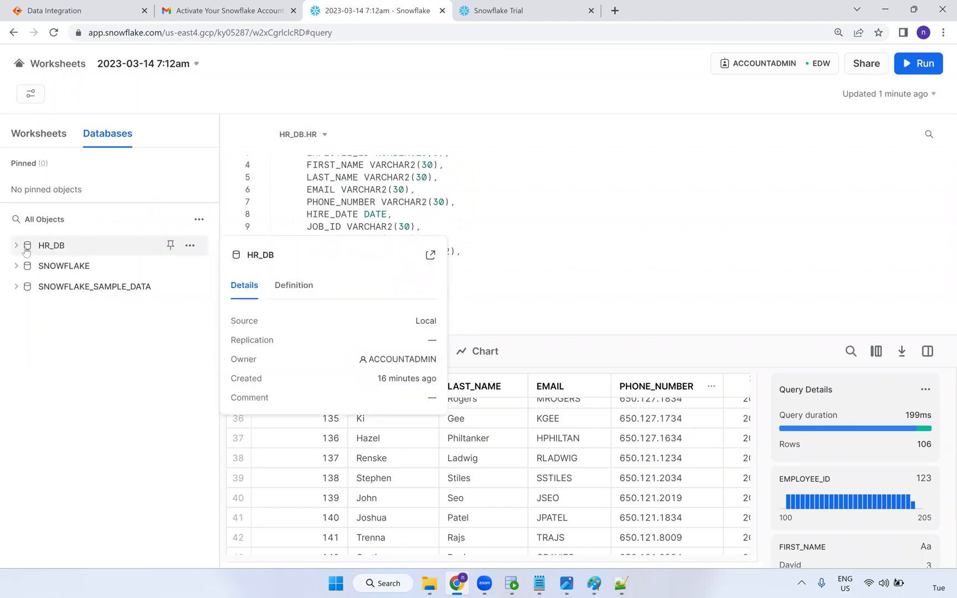
pyautogui.click(49, 251)
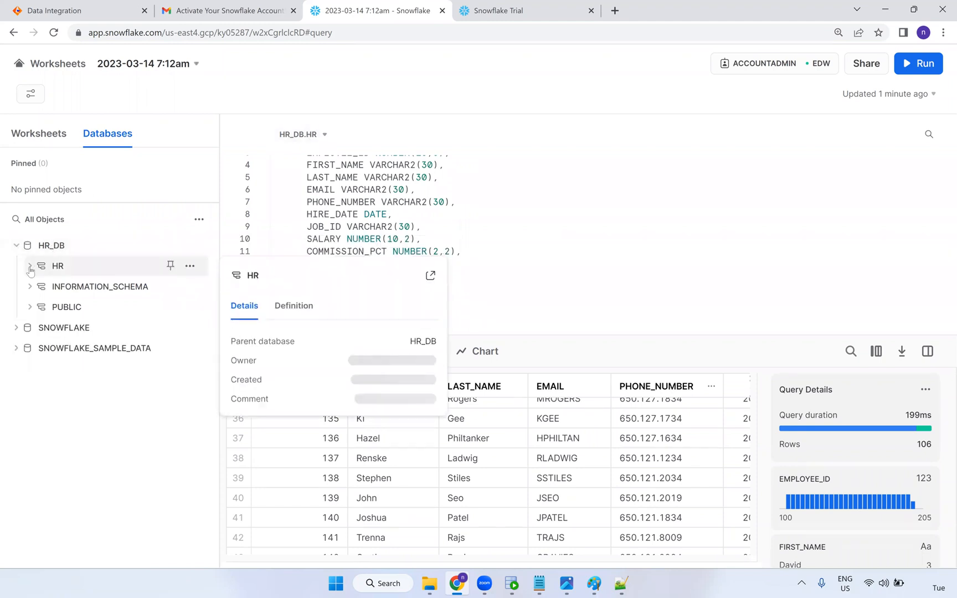
pyautogui.click(57, 266)
pyautogui.click(55, 287)
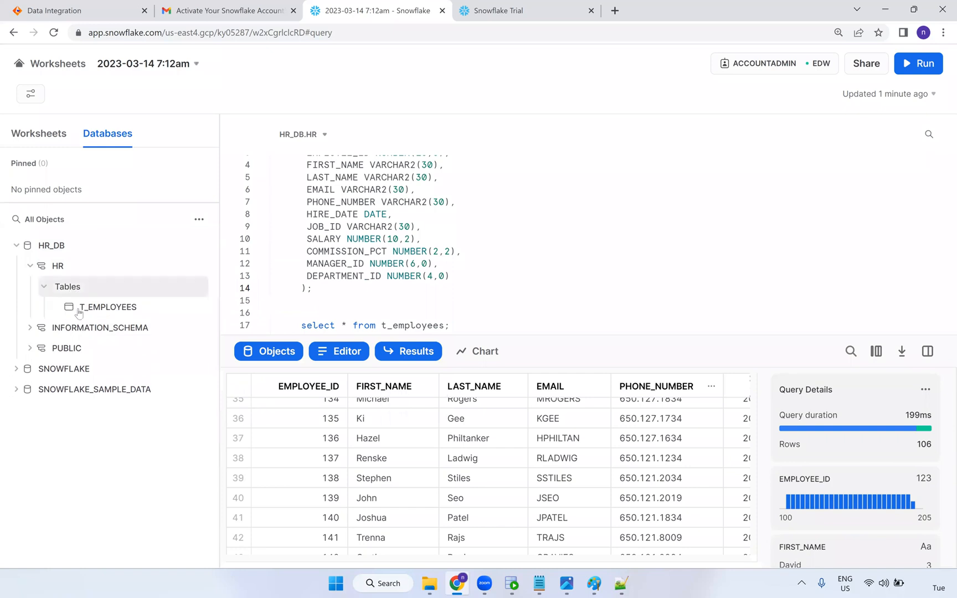
pyautogui.click(107, 309)
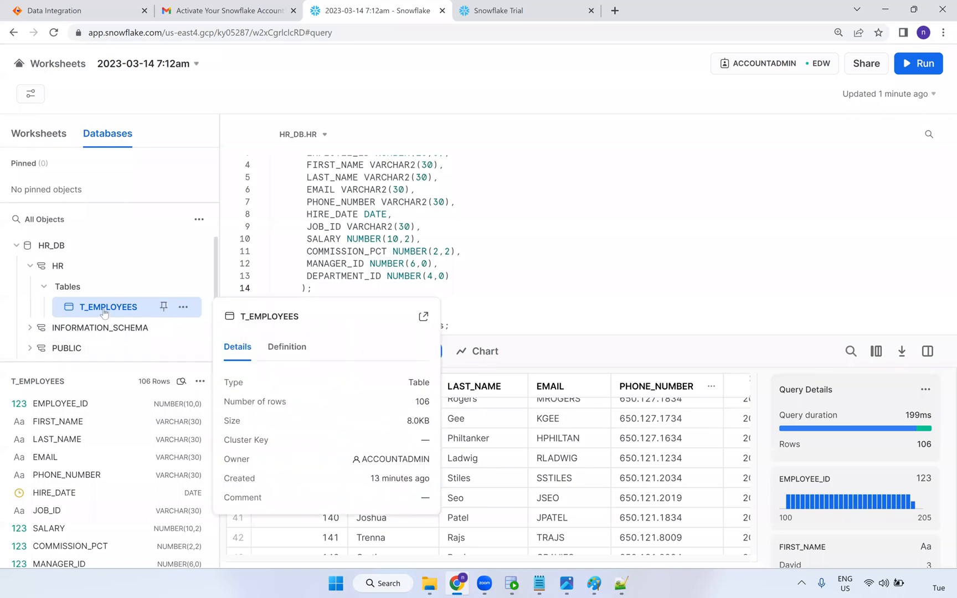
# Step: Inspect the T_EMPLOYEES details card for its 106-row count and column list
pyautogui.scroll(-2, 91, 460)
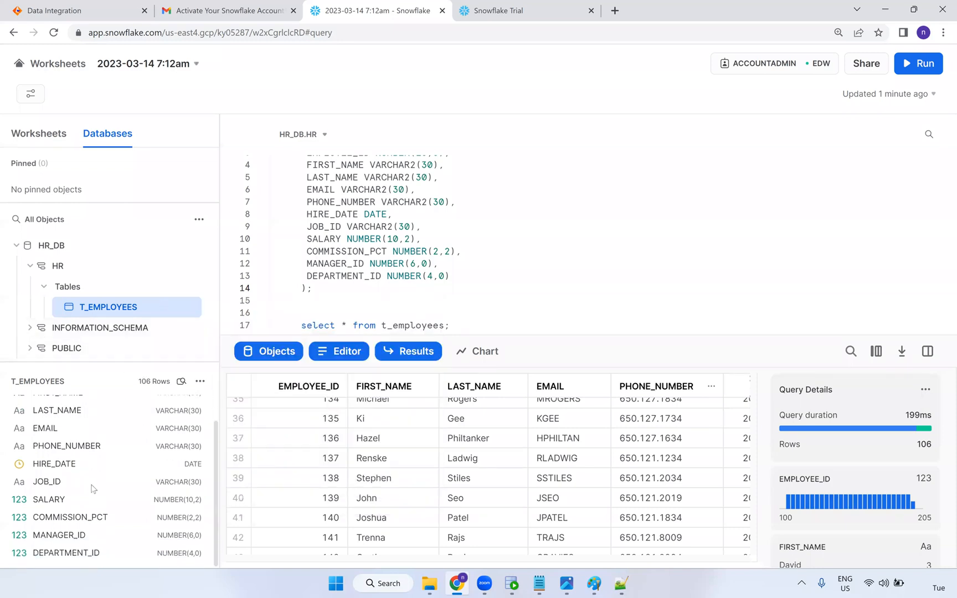
pyautogui.scroll(2, 66, 507)
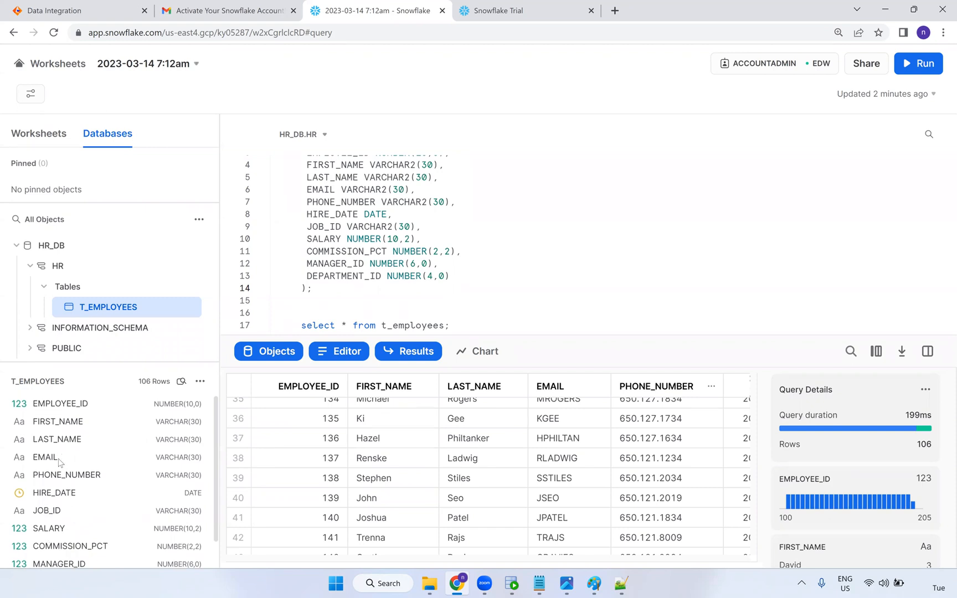
pyautogui.scroll(-1, 165, 427)
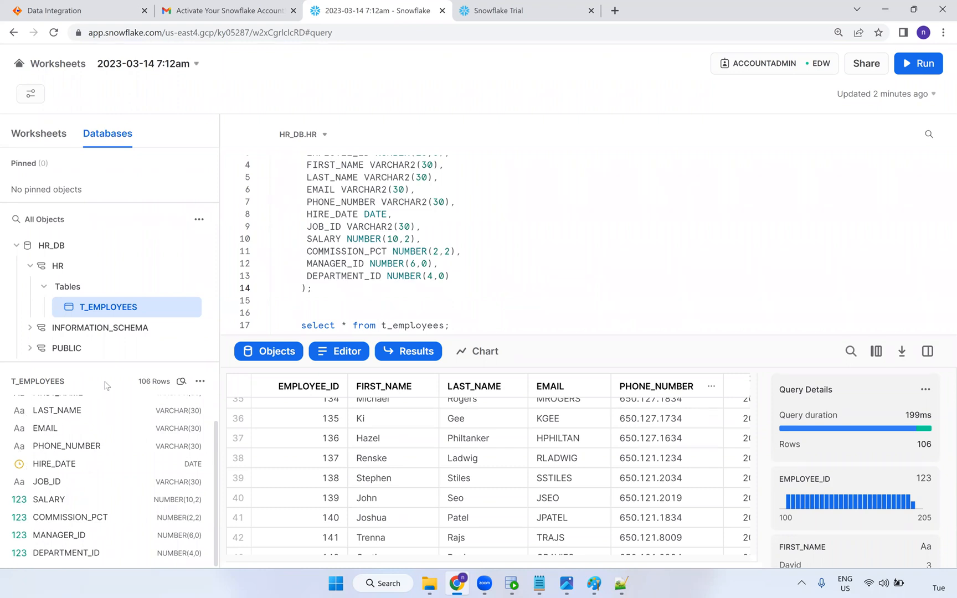
pyautogui.moveTo(101, 305)
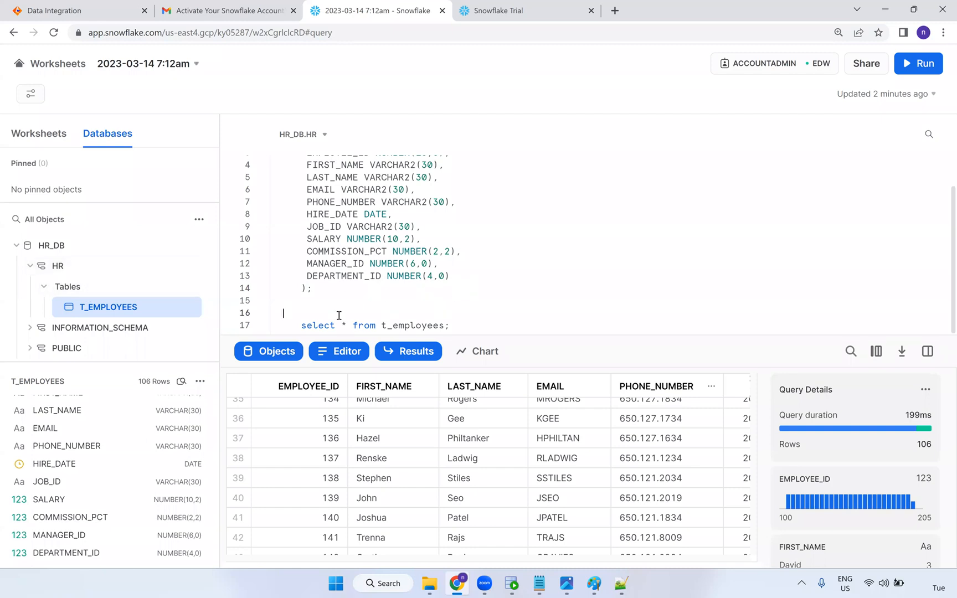
pyautogui.scroll(2, 389, 273)
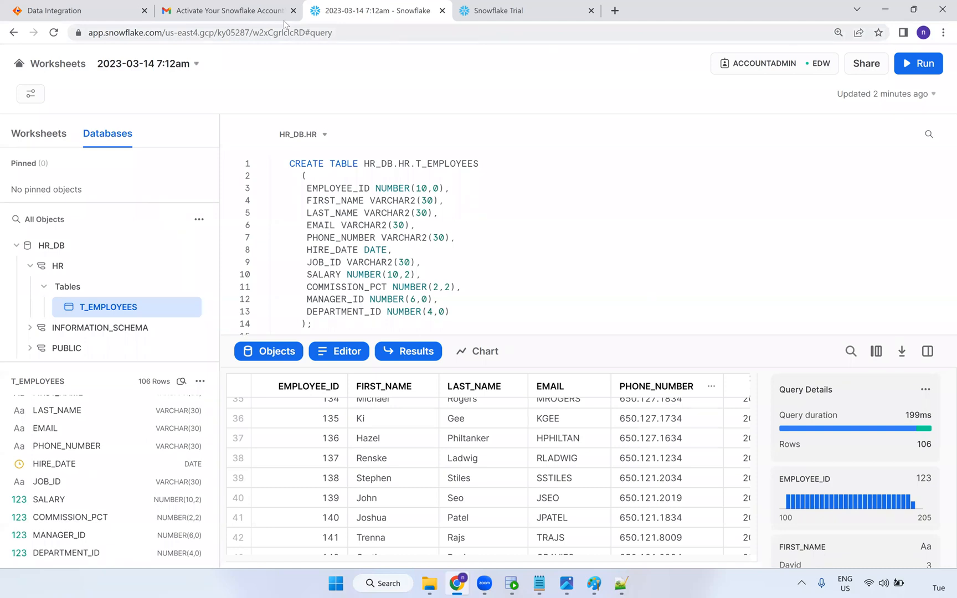
# Step: Return to Data Integration and close the job results to get back to My Jobs
pyautogui.click(105, 8)
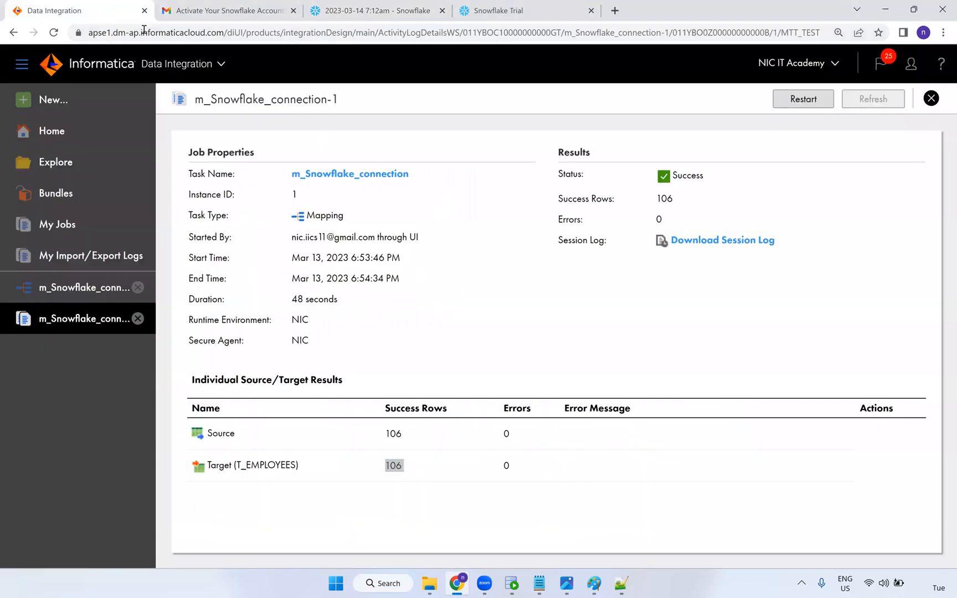
pyautogui.click(502, 118)
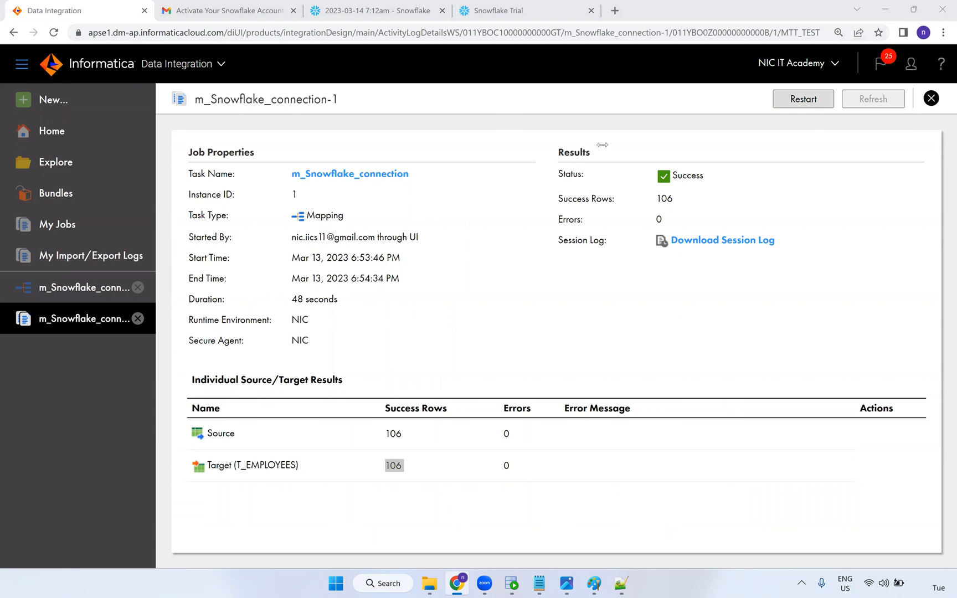
pyautogui.click(139, 319)
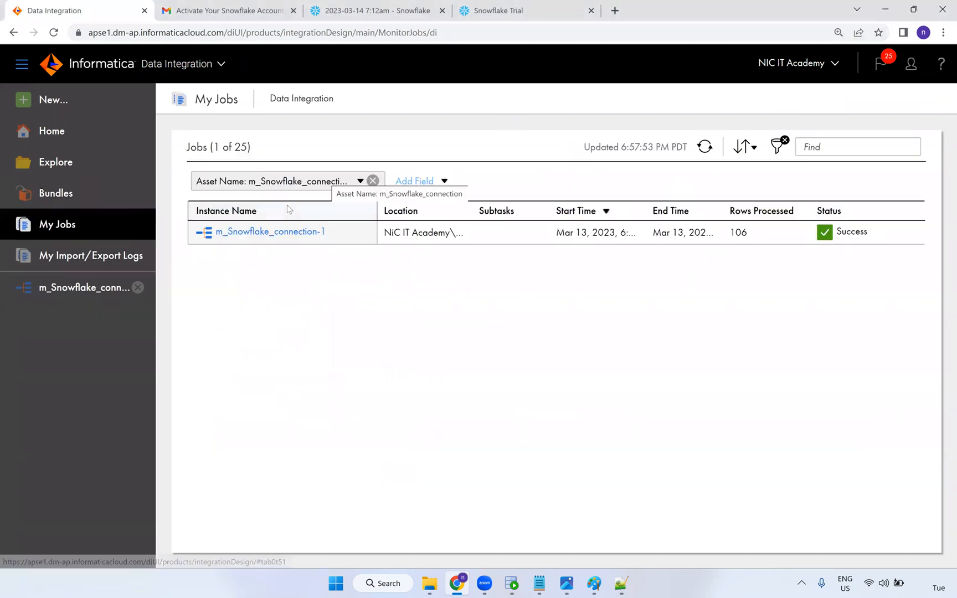
# Step: Open the m_Snowflake_connection mapping from the job and restore the split design/properties view
pyautogui.click(280, 233)
pyautogui.click(96, 287)
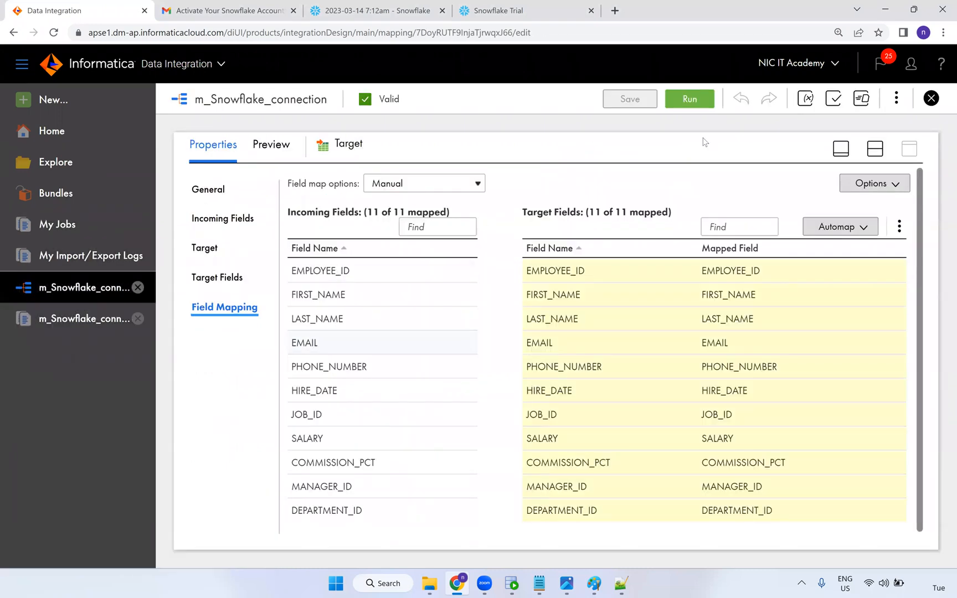
pyautogui.click(876, 148)
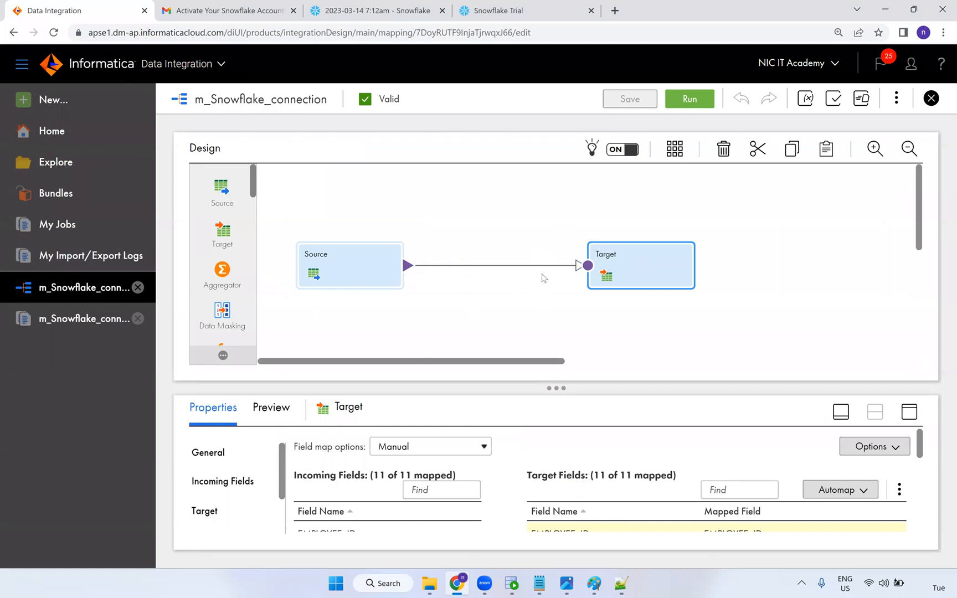
pyautogui.moveTo(558, 387); pyautogui.dragTo(555, 364)
pyautogui.scroll(-3, 222, 232)
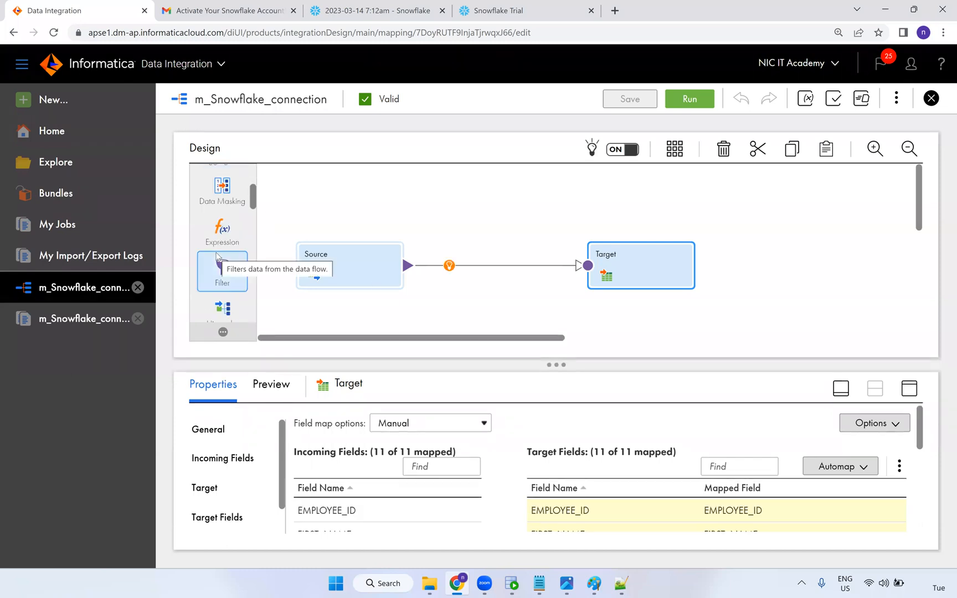
pyautogui.scroll(-5, 222, 260)
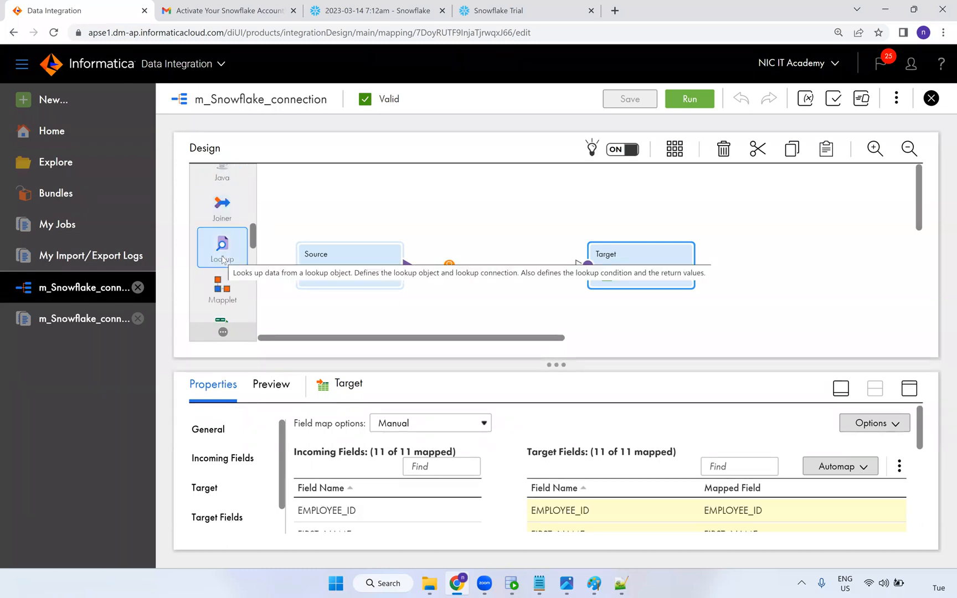
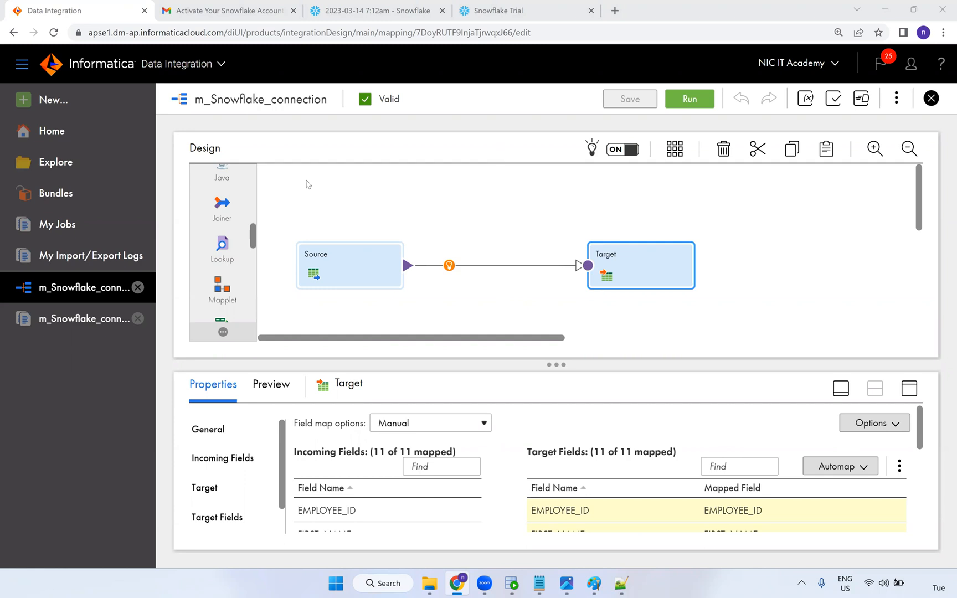
# Step: Switch to the Snowflake worksheet tab showing the 106-row T_EMPLOYEES results
pyautogui.click(326, 13)
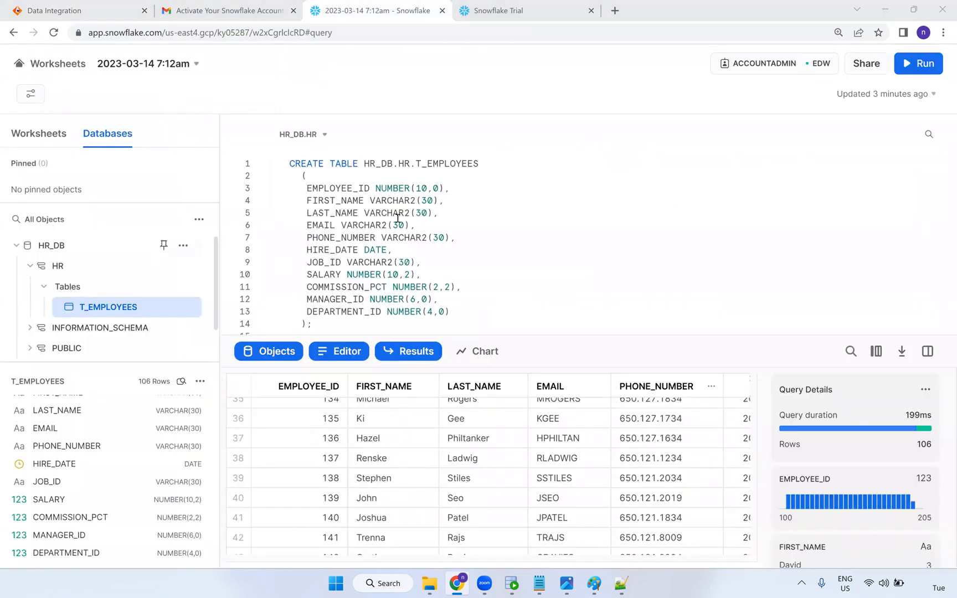
# Step: Insert blank lines after line 17's select * from t_employees query and point out the t_employees table
pyautogui.scroll(-2, 421, 243)
pyautogui.click(466, 326)
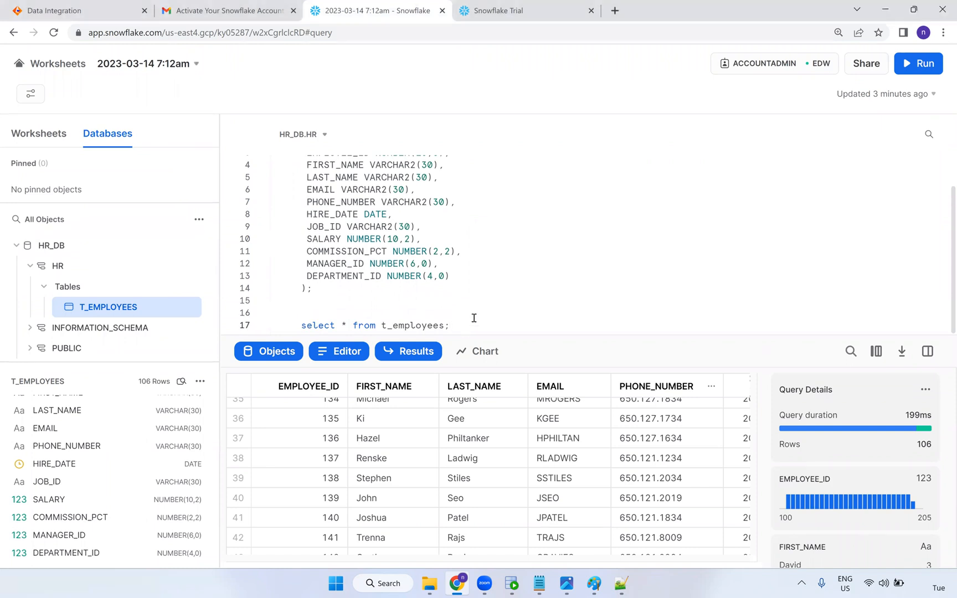
pyautogui.press('Return')
pyautogui.press('Return')
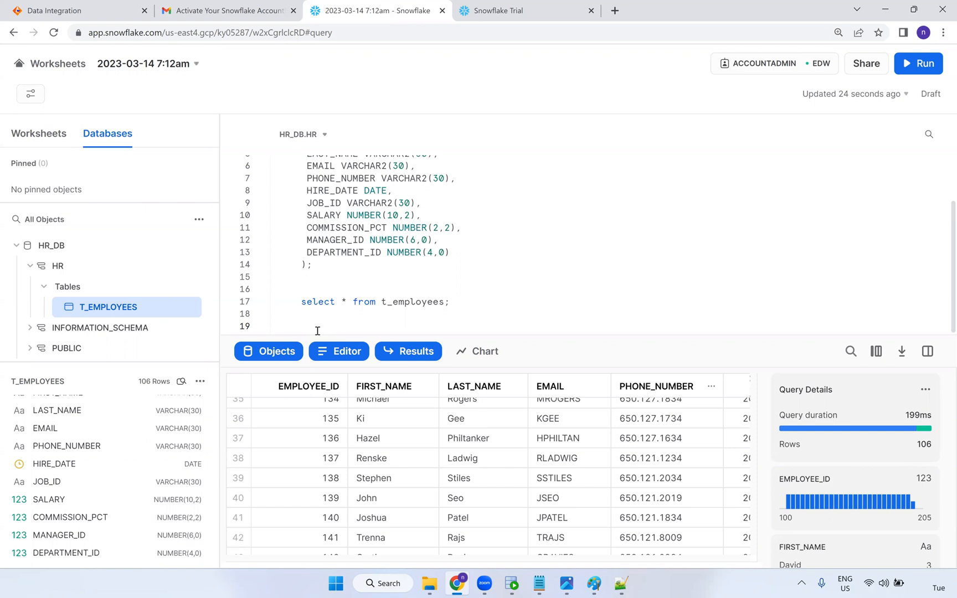
pyautogui.click(350, 287)
pyautogui.click(333, 327)
pyautogui.scroll(2, 428, 275)
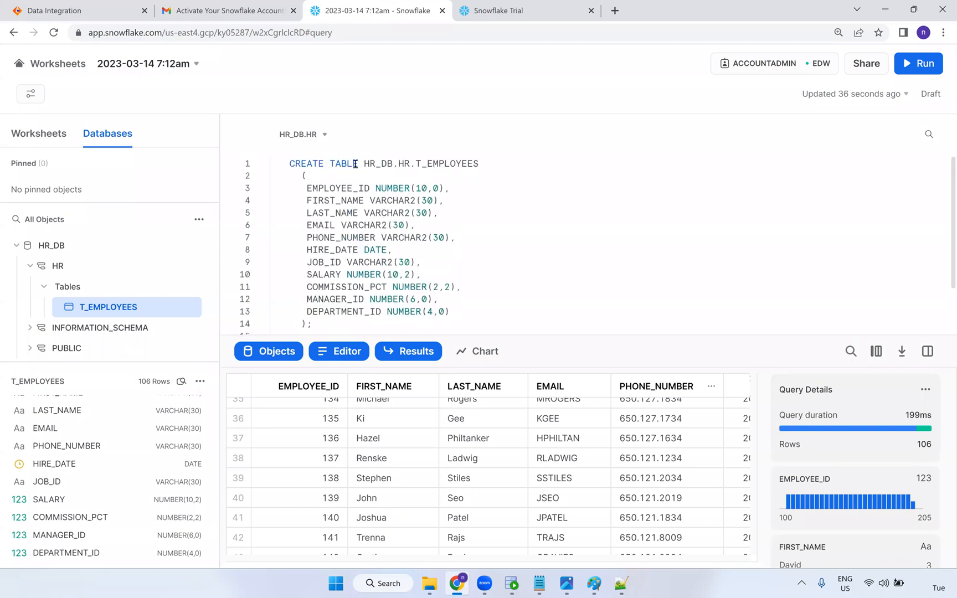
pyautogui.scroll(-1, 342, 271)
pyautogui.scroll(-1, 343, 271)
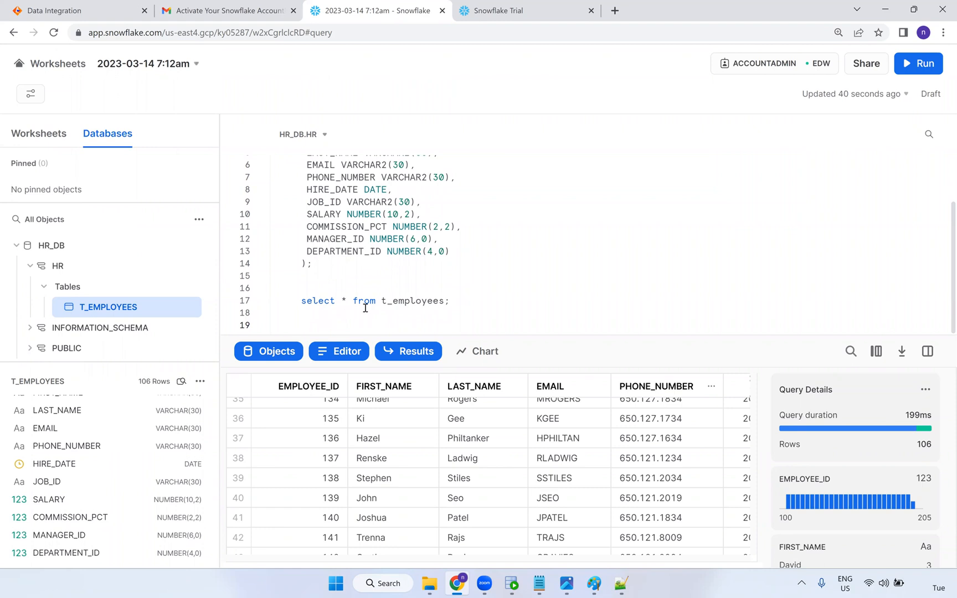
pyautogui.click(386, 302)
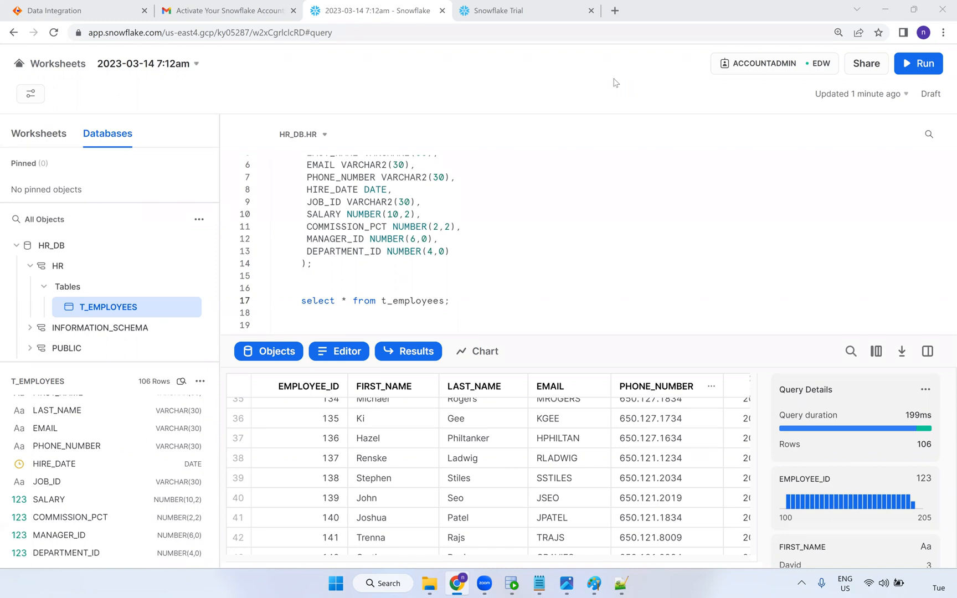
# Step: Highlight the CREATE TABLE T_EMPLOYEES statement to review it
pyautogui.click(297, 260)
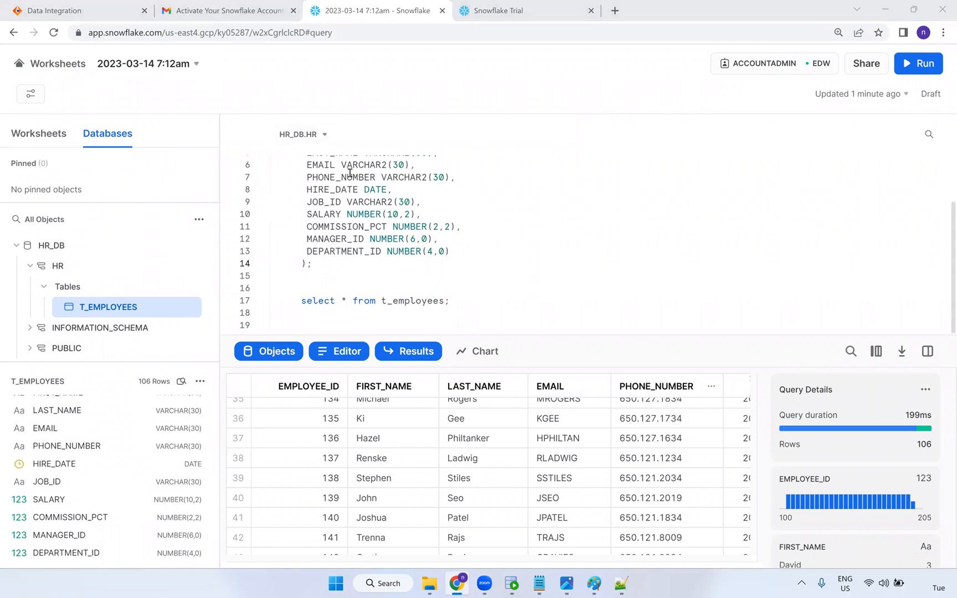
pyautogui.scroll(2, 349, 224)
pyautogui.moveTo(292, 165); pyautogui.dragTo(344, 321)
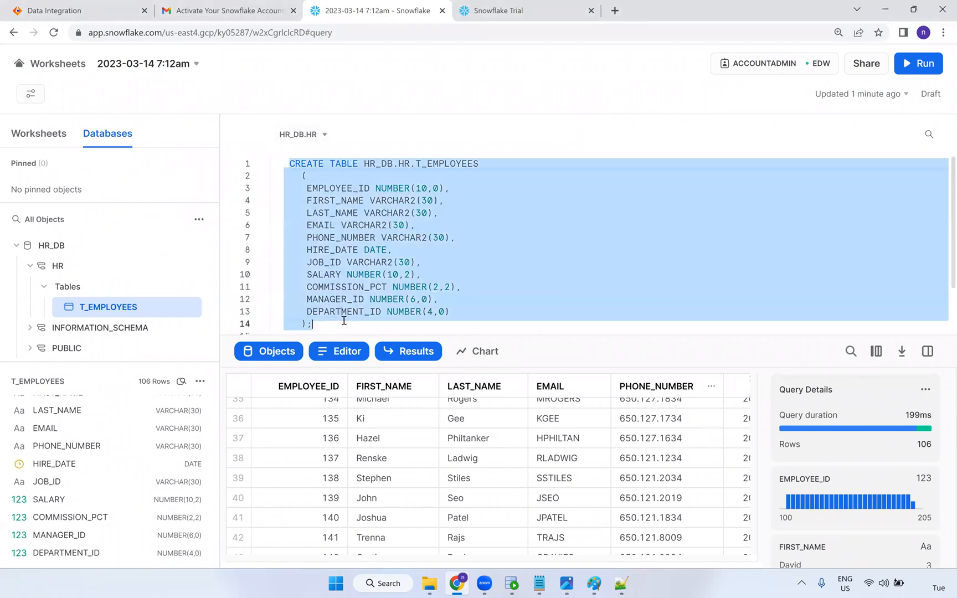
pyautogui.click(509, 283)
# Step: Add another blank line under the select query and switch to the IICS - Snowflake Connection notes
pyautogui.scroll(-1, 512, 271)
pyautogui.scroll(-1, 513, 271)
pyautogui.click(316, 315)
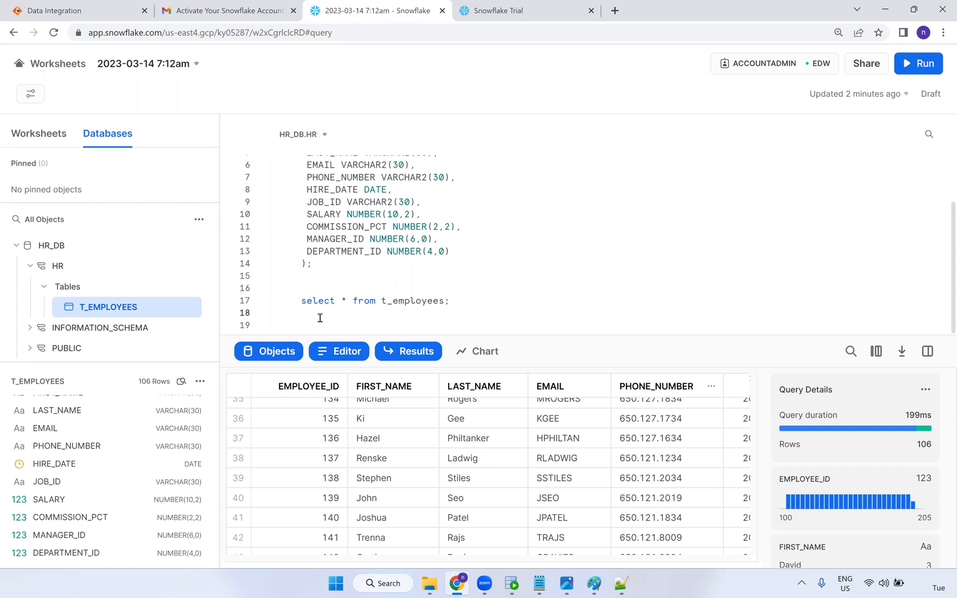
pyautogui.press('Return')
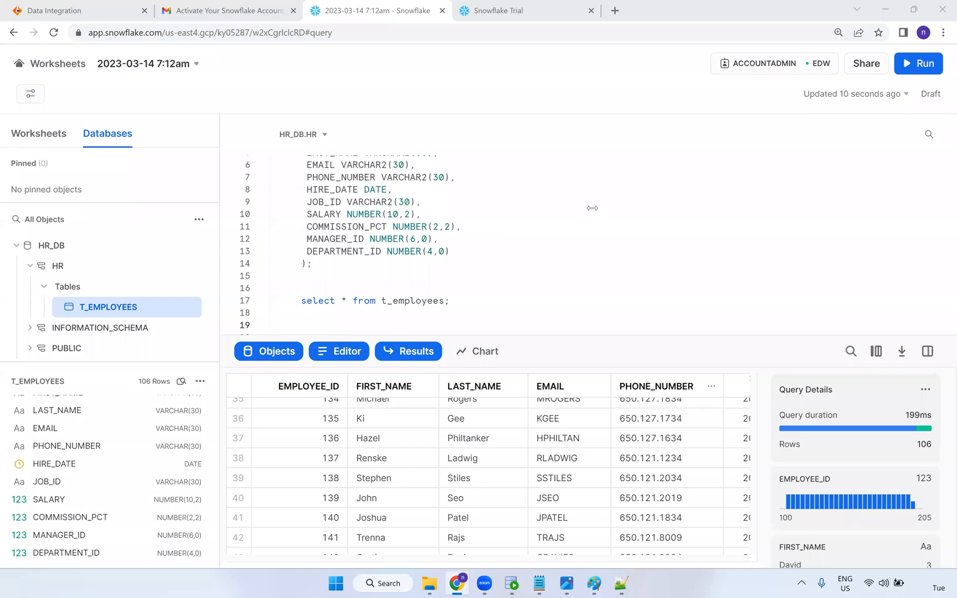
pyautogui.moveTo(539, 583)
pyautogui.click(523, 516)
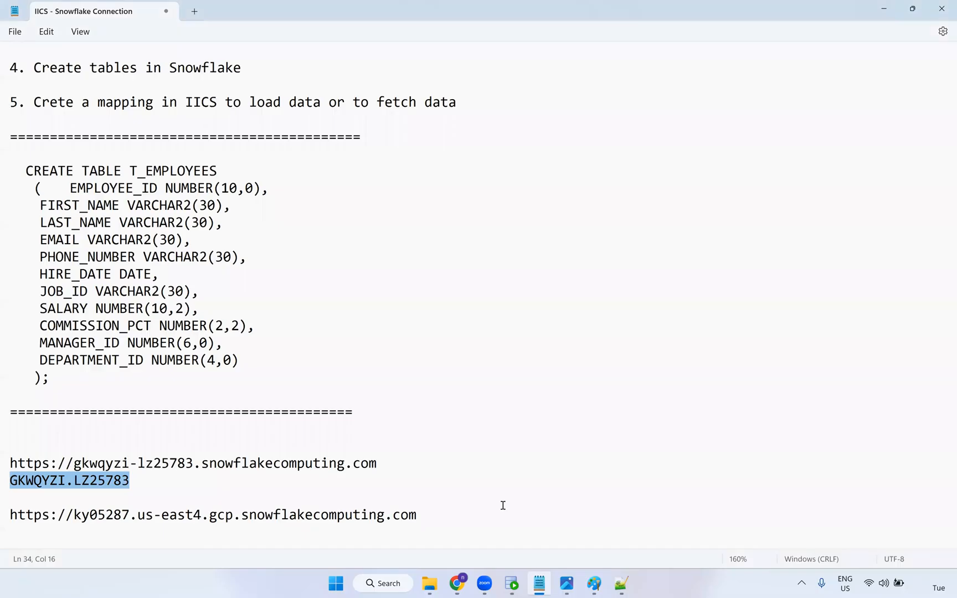
# Step: Cut the three Snowflake account URL and identifier lines from the notes
pyautogui.moveTo(424, 516); pyautogui.dragTo(12, 468)
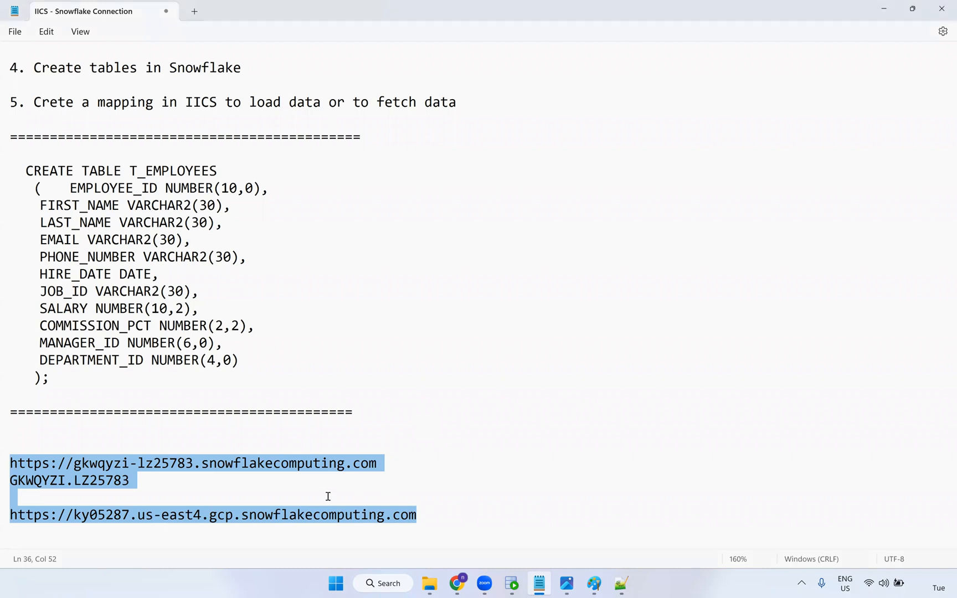
pyautogui.click(305, 498)
pyautogui.moveTo(414, 516); pyautogui.dragTo(15, 455)
pyautogui.hotkey('ctrl', 'x')
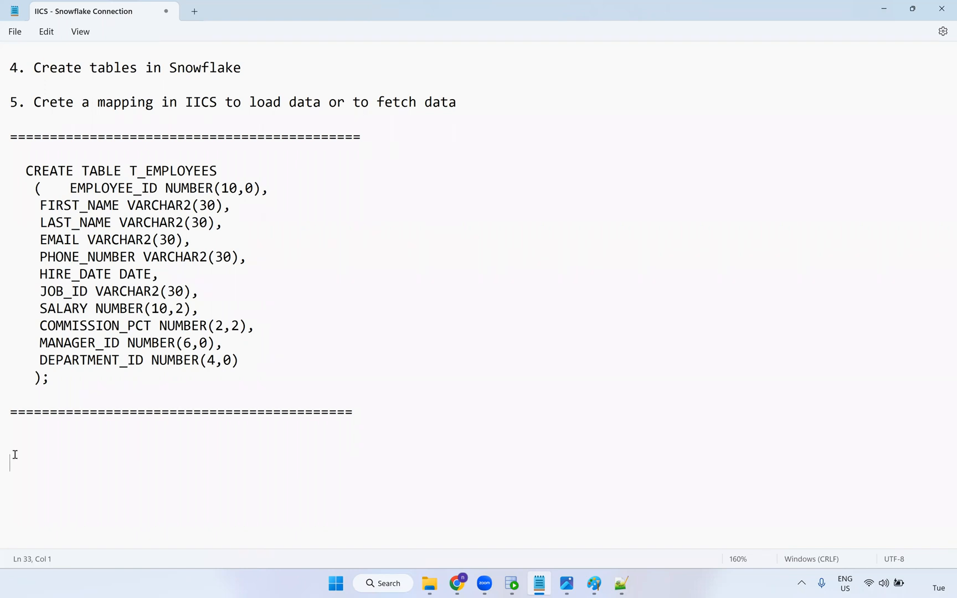
# Step: Write 'CDI - IICS --> Cloud (AWS, GCP, SnowFlake, Azure)' followed by an equals-sign separator line
pyautogui.write('CDI - IICS --> Cloud ')
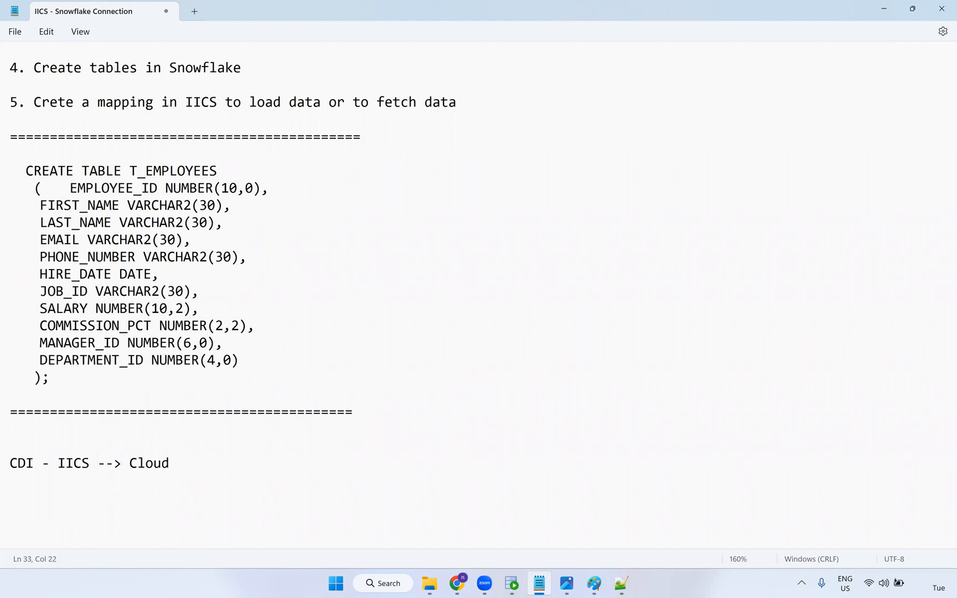
pyautogui.write('(AWS, GCP, SnowFlake, ')
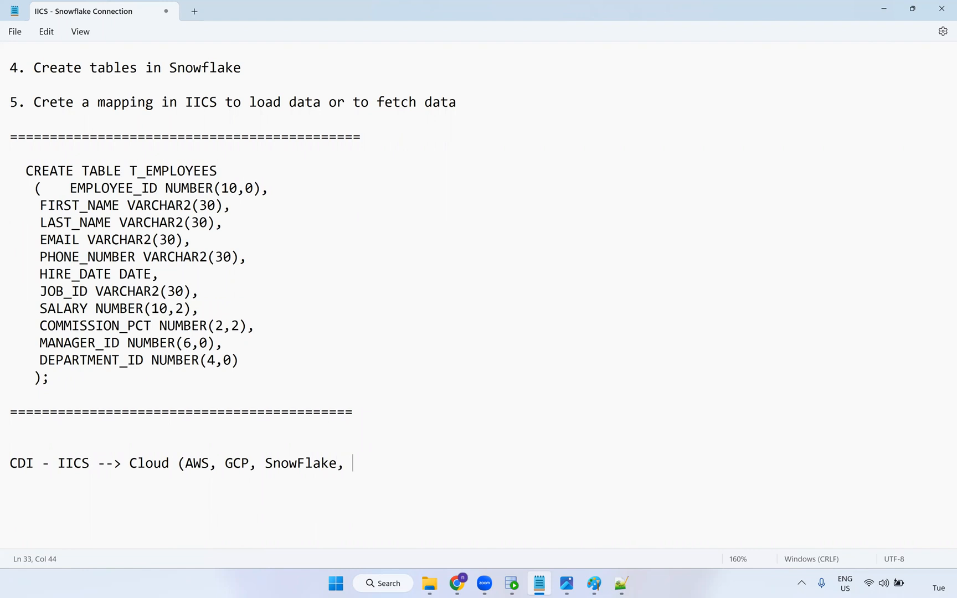
pyautogui.write('Azure)')
pyautogui.click(13, 440)
pyautogui.press('BackSpace')
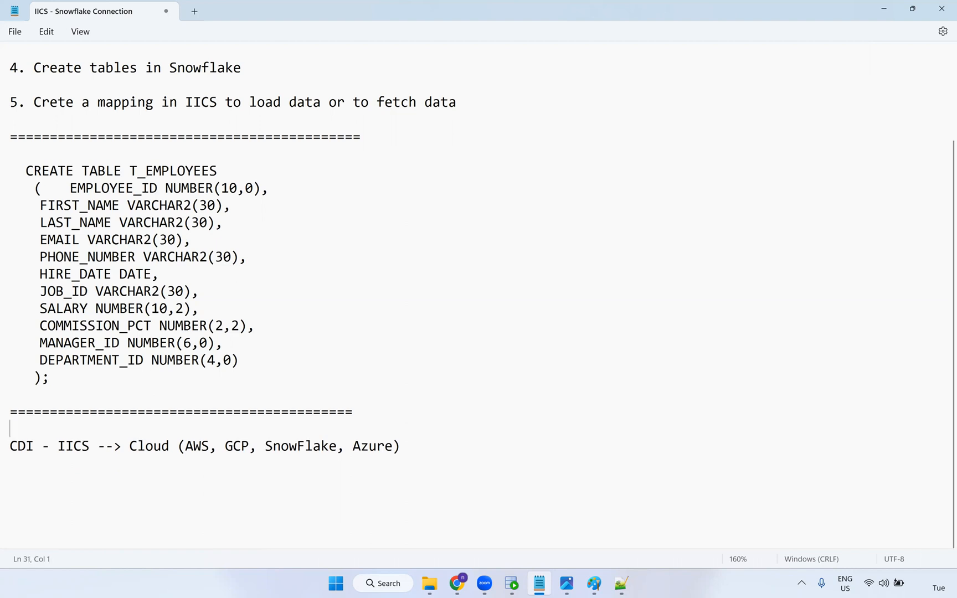
pyautogui.click(20, 469)
pyautogui.press('Return')
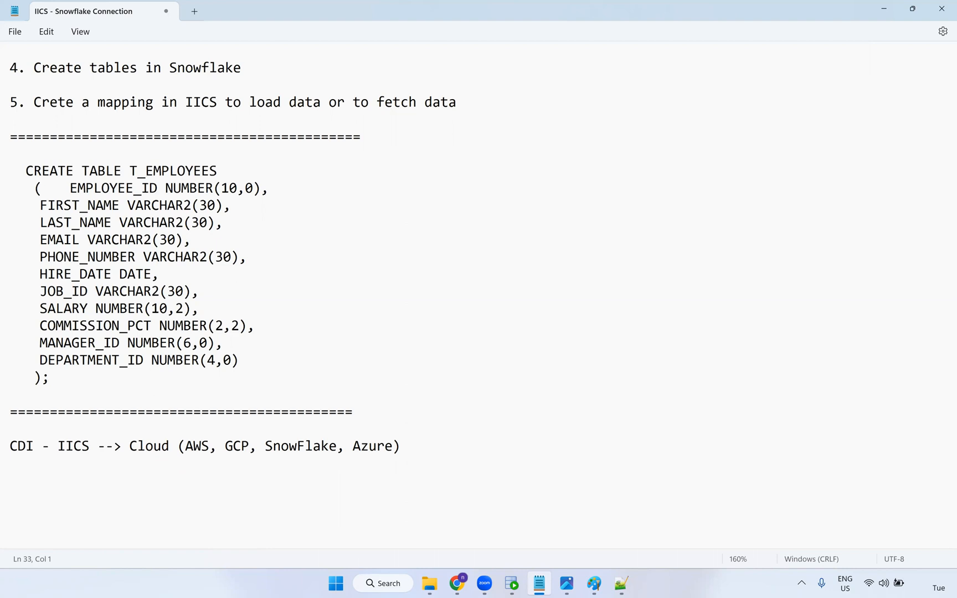
pyautogui.write('===========================================')
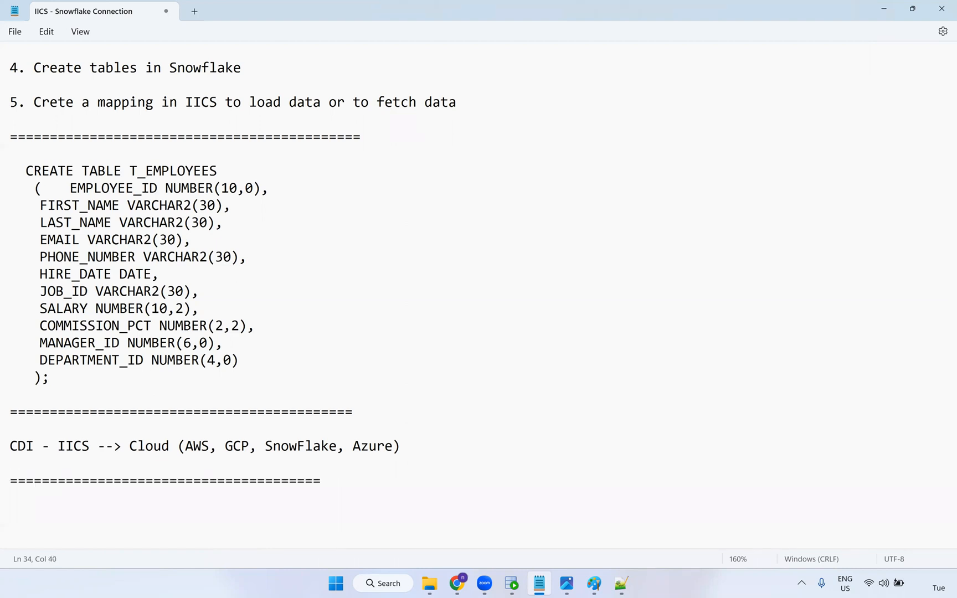
pyautogui.press('Return')
pyautogui.press('Return')
pyautogui.click(185, 446)
pyautogui.hotkey('shift', 'Home')
pyautogui.keyDown('shift'); pyautogui.click(389, 440); pyautogui.keyUp('shift')
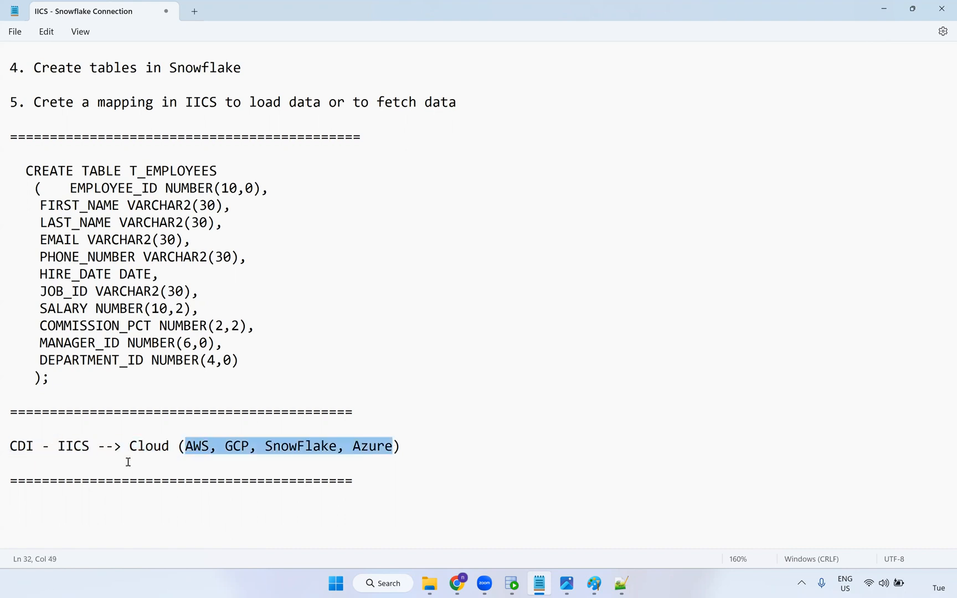
pyautogui.click(103, 463)
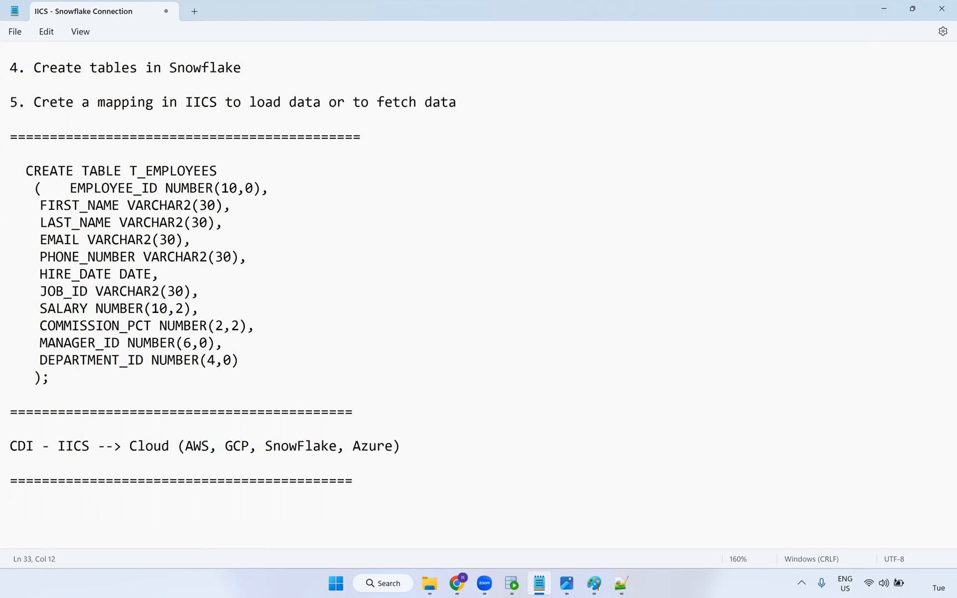
# Step: Type '(PostgreSQL, Teradata, Netezza)' under the cloud list, correcting the typos
pyautogui.write('(Poste')
pyautogui.press('BackSpace')
pyautogui.write('greSQL, ')
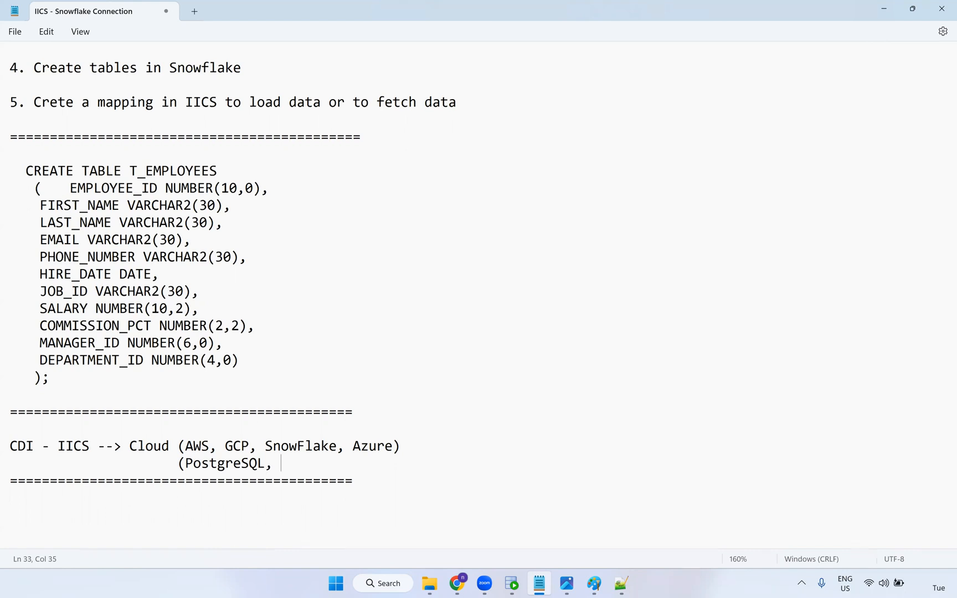
pyautogui.write('Teradata)')
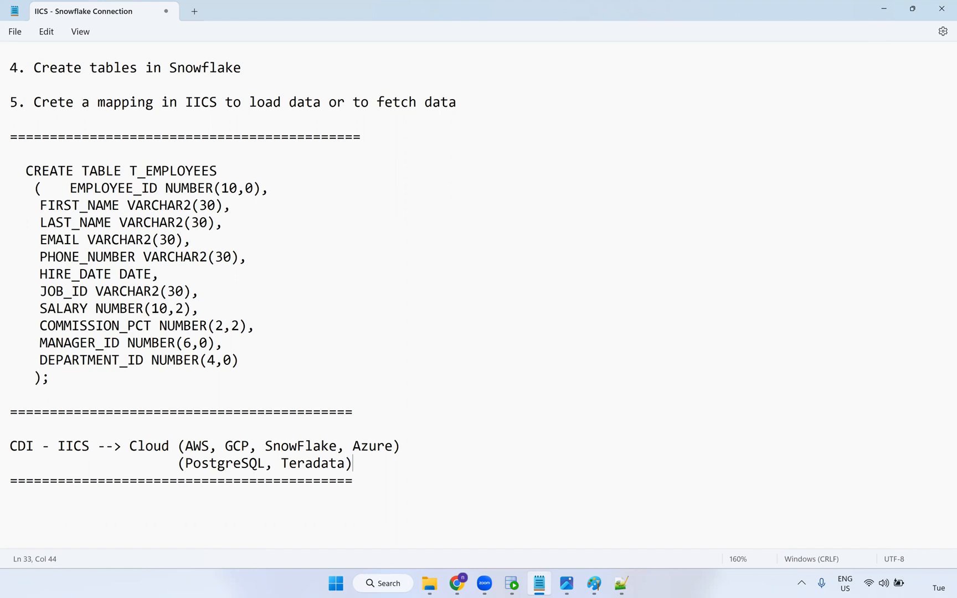
pyautogui.press('BackSpace')
pyautogui.press('BackSpace')
pyautogui.write(', Natezza)')
pyautogui.click(378, 466)
pyautogui.press('BackSpace')
pyautogui.write('e')
pyautogui.click(428, 469)
# Step: Highlight the word SnowFlake in the cloud list
pyautogui.click(380, 483)
pyautogui.click(360, 414)
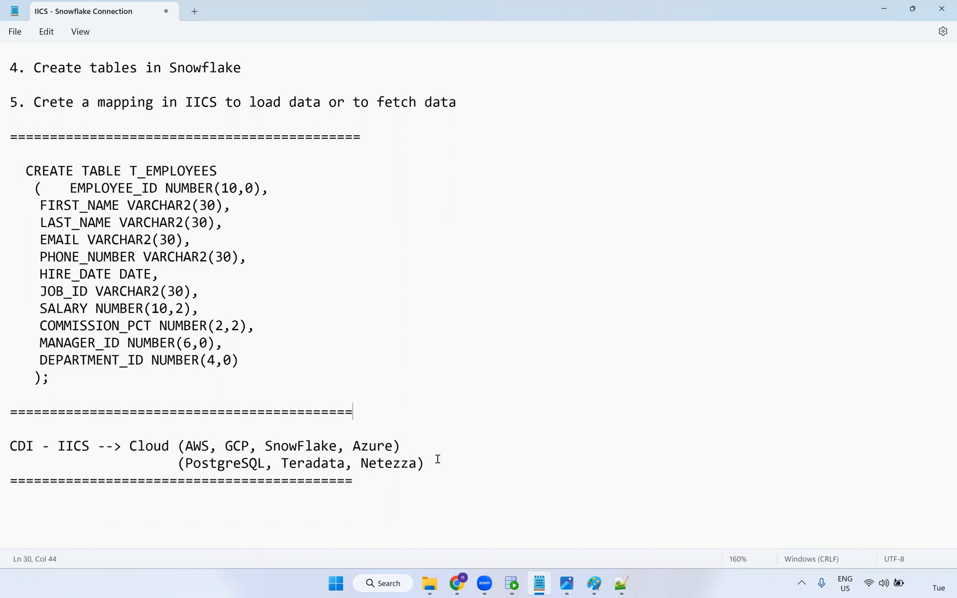
pyautogui.click(64, 430)
pyautogui.doubleClick(289, 446)
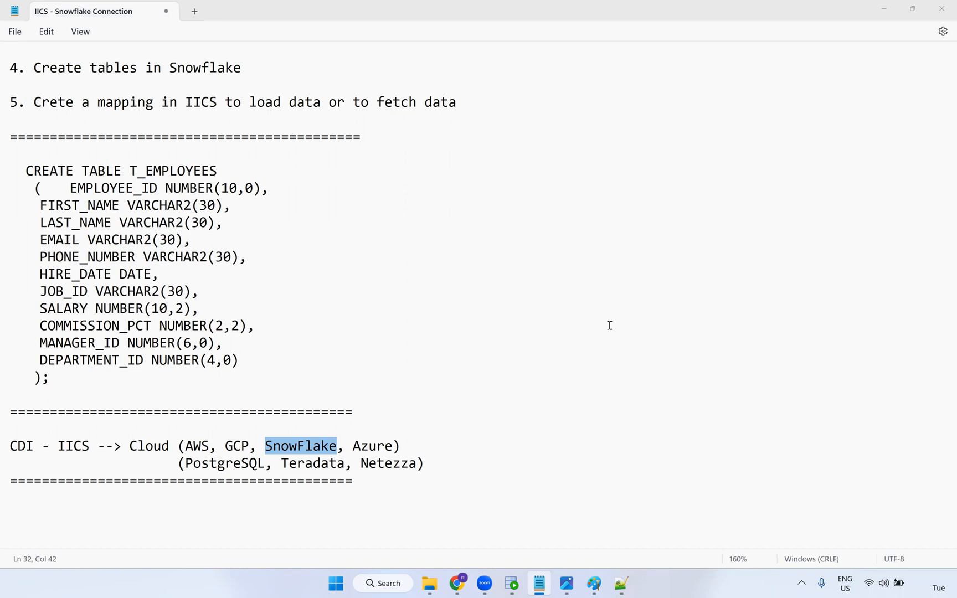
# Step: Add 'AWS - S3 - Redshift' below the bottom separator, followed by another equals-sign separator
pyautogui.scroll(-1, 211, 493)
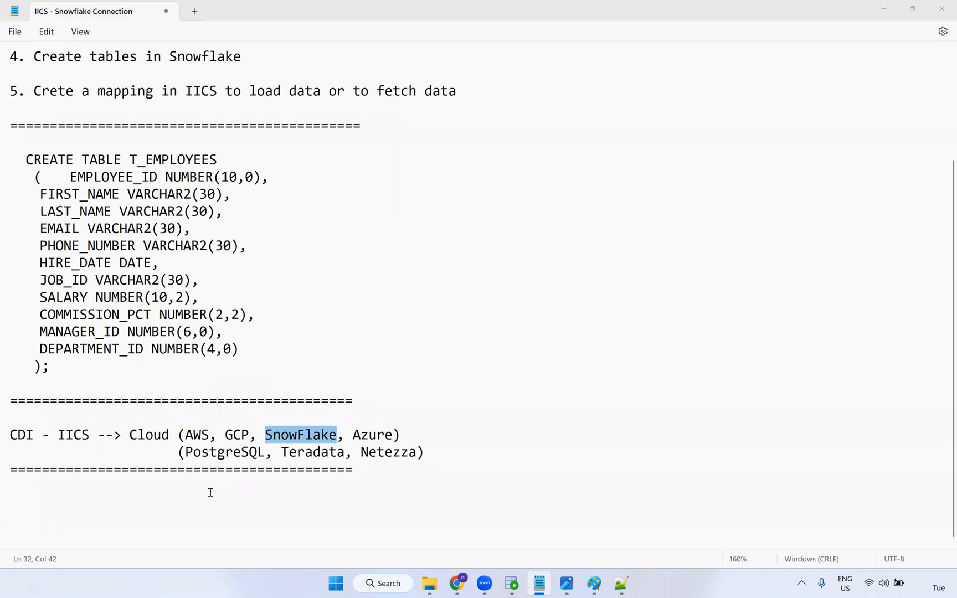
pyautogui.scroll(-1, 197, 474)
pyautogui.click(92, 483)
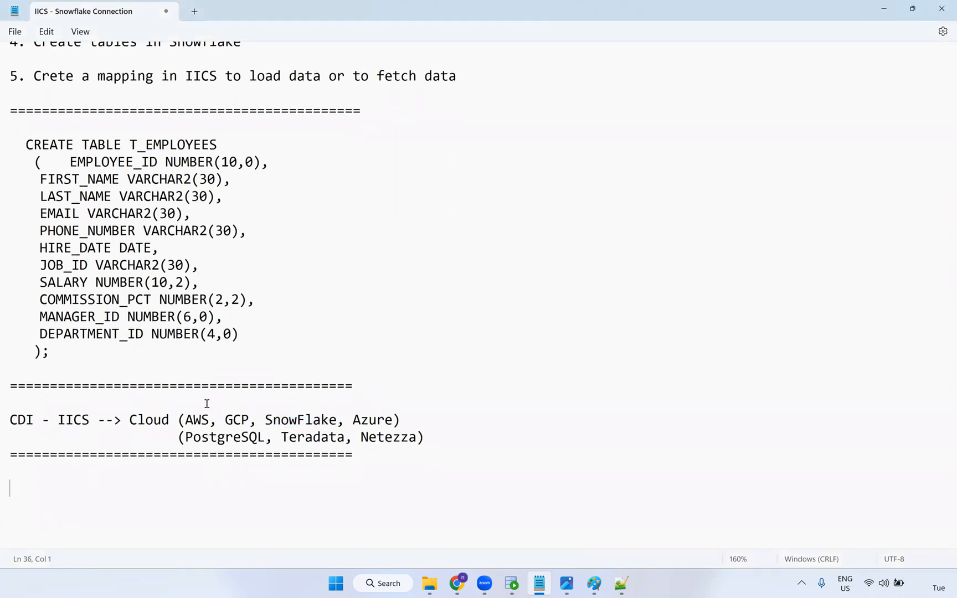
pyautogui.write('S3')
pyautogui.press('BackSpace')
pyautogui.press('BackSpace')
pyautogui.press('BackSpace')
pyautogui.write('AWS - A')
pyautogui.press('BackSpace')
pyautogui.write('S')
pyautogui.write('3 ')
pyautogui.write('- Redh')
pyautogui.write('sit')
pyautogui.press('BackSpace')
pyautogui.press('BackSpace')
pyautogui.press('BackSpace')
pyautogui.press('BackSpace')
pyautogui.write('shit')
pyautogui.press('BackSpace')
pyautogui.press('BackSpace')
pyautogui.press('BackSpace')
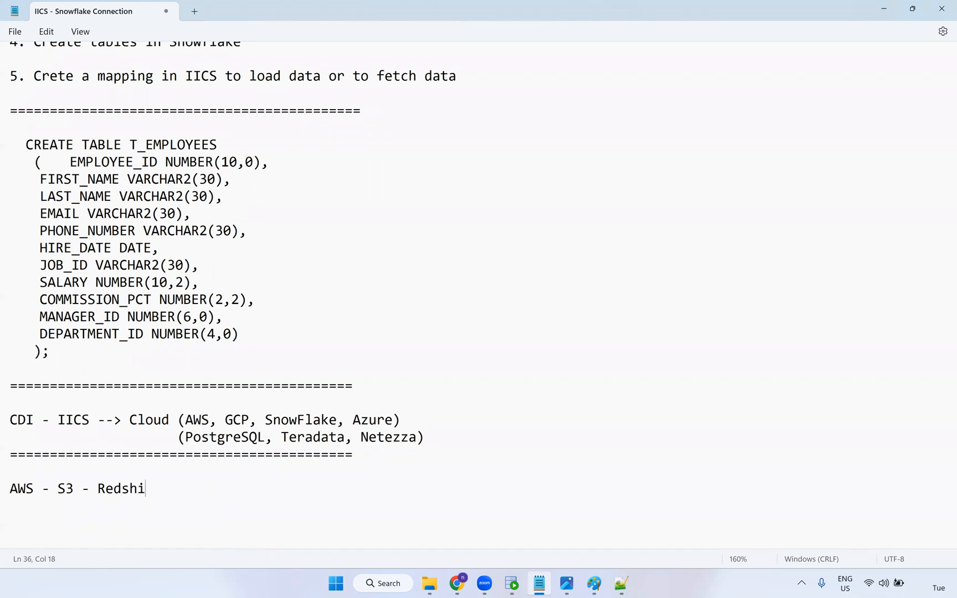
pyautogui.write('hift')
pyautogui.press('Return')
pyautogui.press('Return')
pyautogui.write('==========================================')
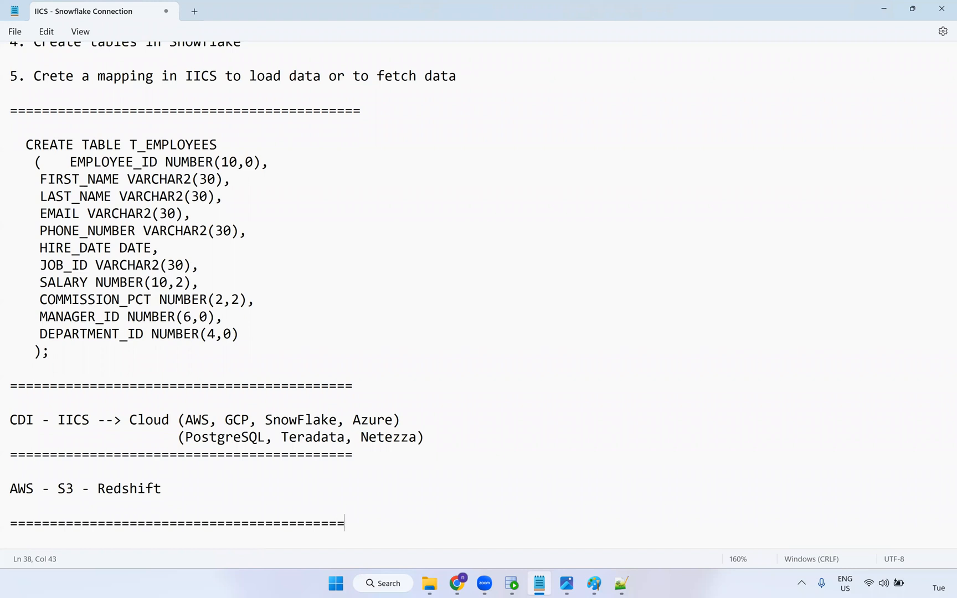
pyautogui.write('=')
# Step: Add GCP on a new line beneath AWS - S3 - Redshift
pyautogui.click(99, 490)
pyautogui.keyDown('shift'); pyautogui.click(160, 491); pyautogui.keyUp('shift')
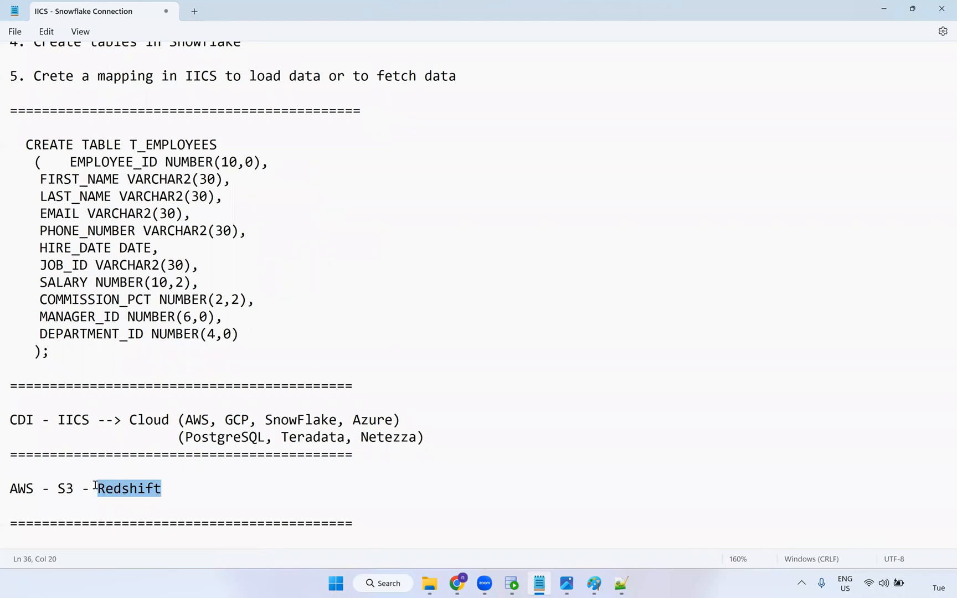
pyautogui.moveTo(170, 495); pyautogui.dragTo(12, 499)
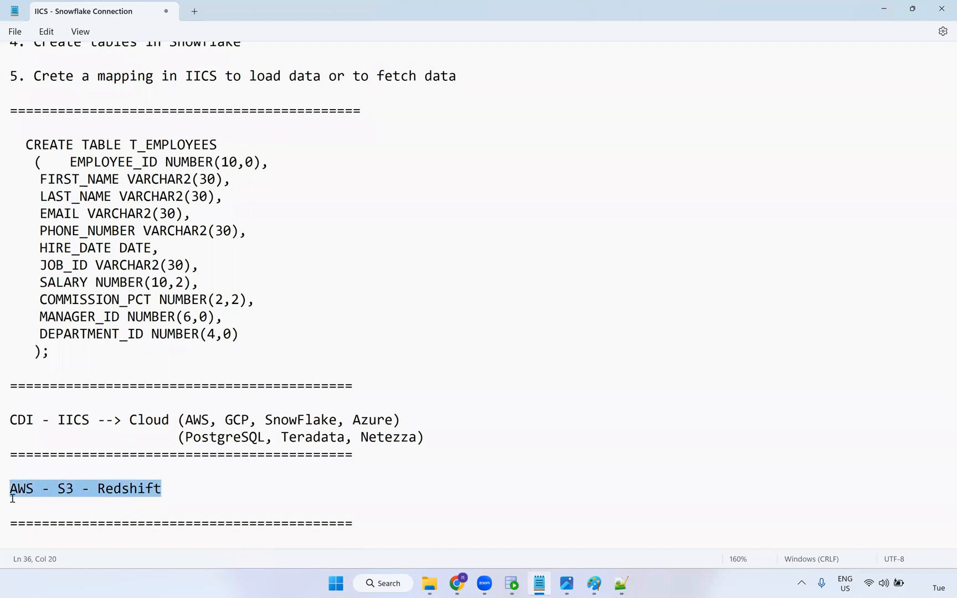
pyautogui.click(18, 506)
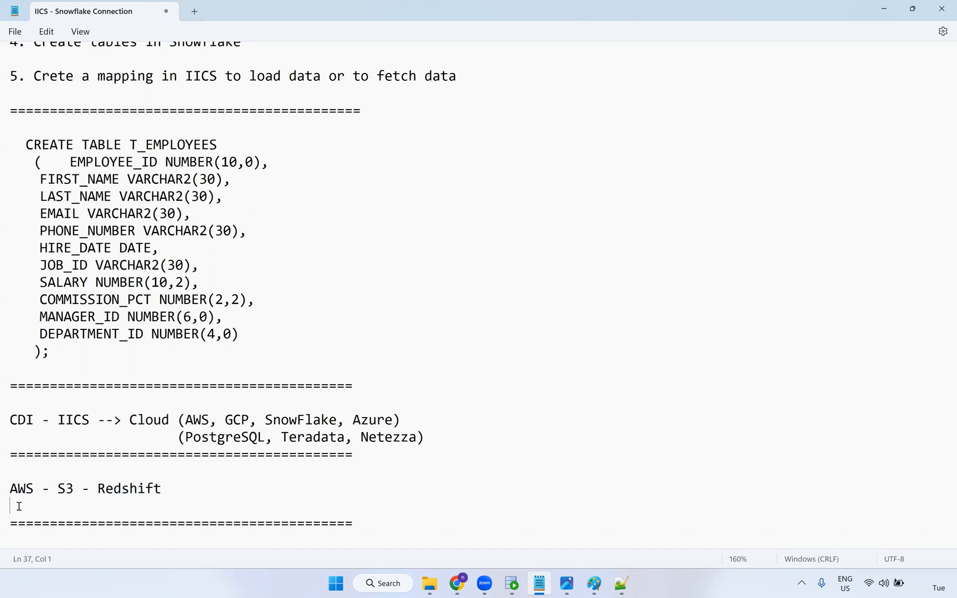
pyautogui.write('GCP')
# Step: Select the AWS - S3 - Redshift, GCP and separator lines and delete them
pyautogui.moveTo(41, 505); pyautogui.dragTo(12, 492)
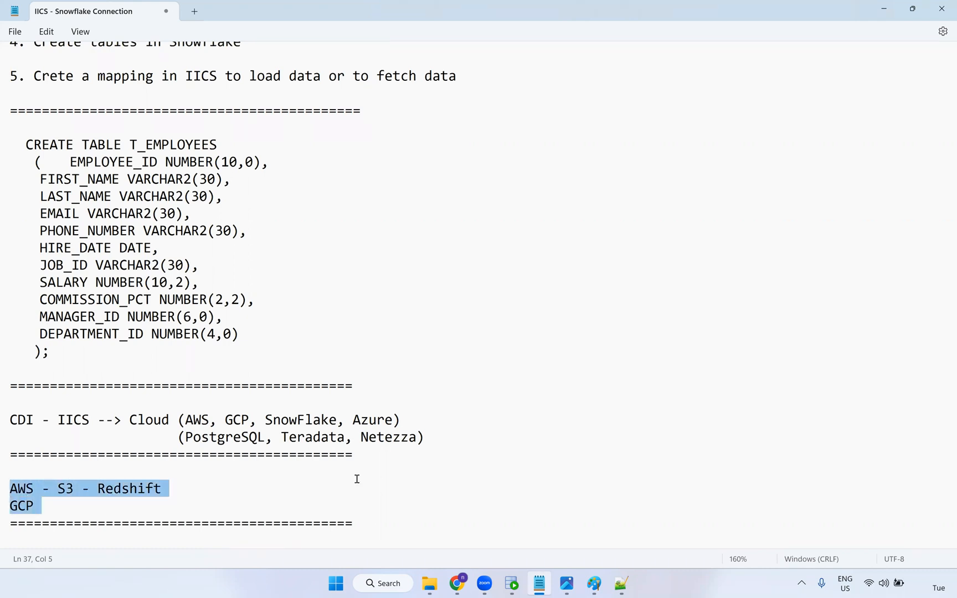
pyautogui.doubleClick(376, 521)
pyautogui.keyDown('shift'); pyautogui.click(23, 480); pyautogui.keyUp('shift')
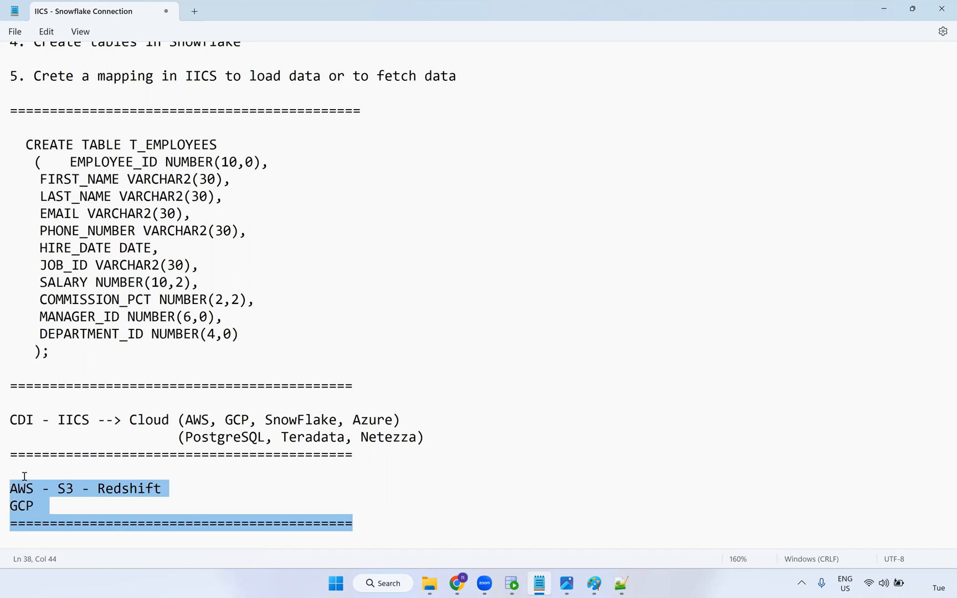
pyautogui.press('BackSpace')
pyautogui.press('BackSpace')
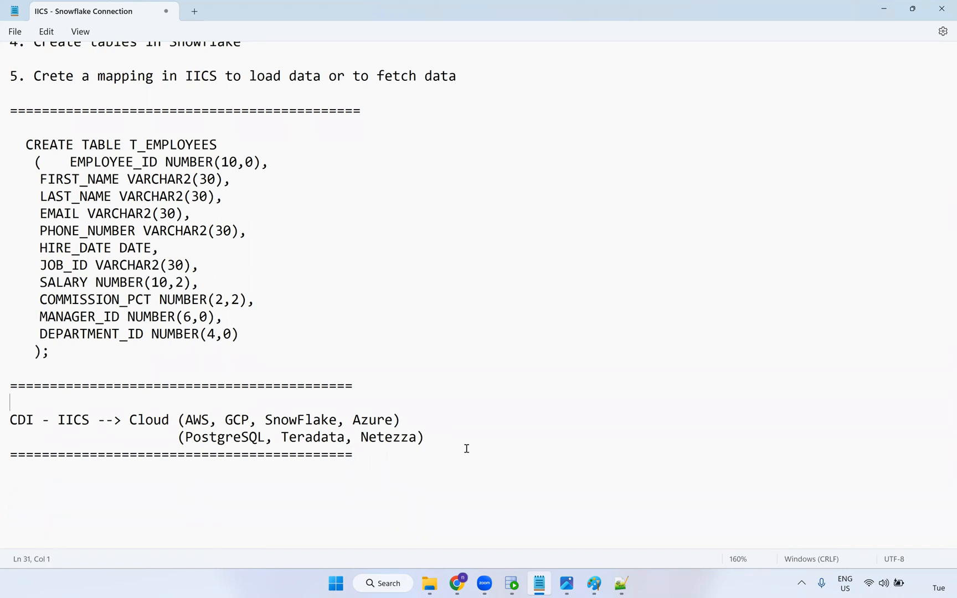
pyautogui.click(436, 442)
pyautogui.hotkey('alt', 'Tab')
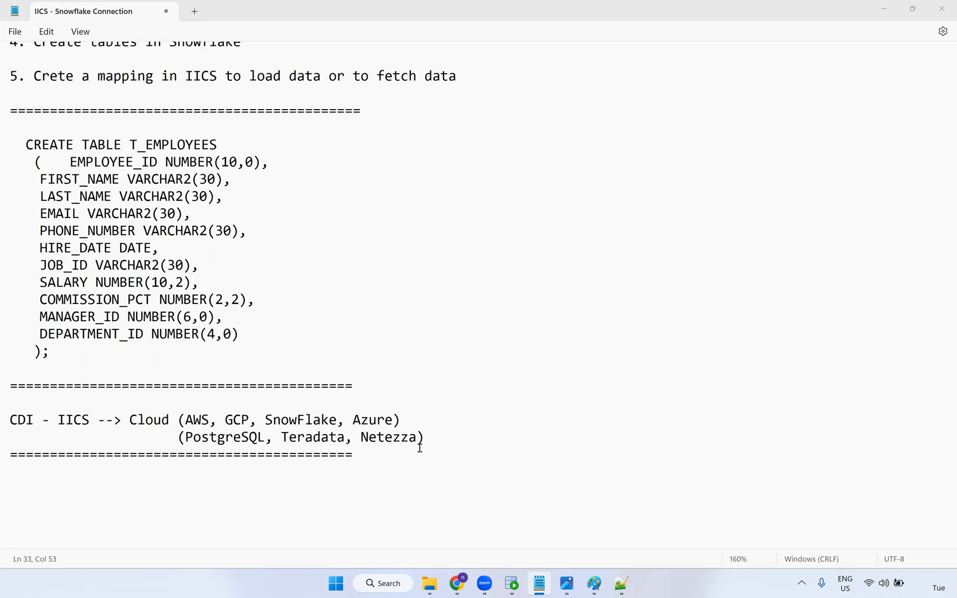
# Step: Add a blank line after Netezza), highlight AWS, GCP, SnowFlake and Azure, then return to Snowflake
pyautogui.click(445, 448)
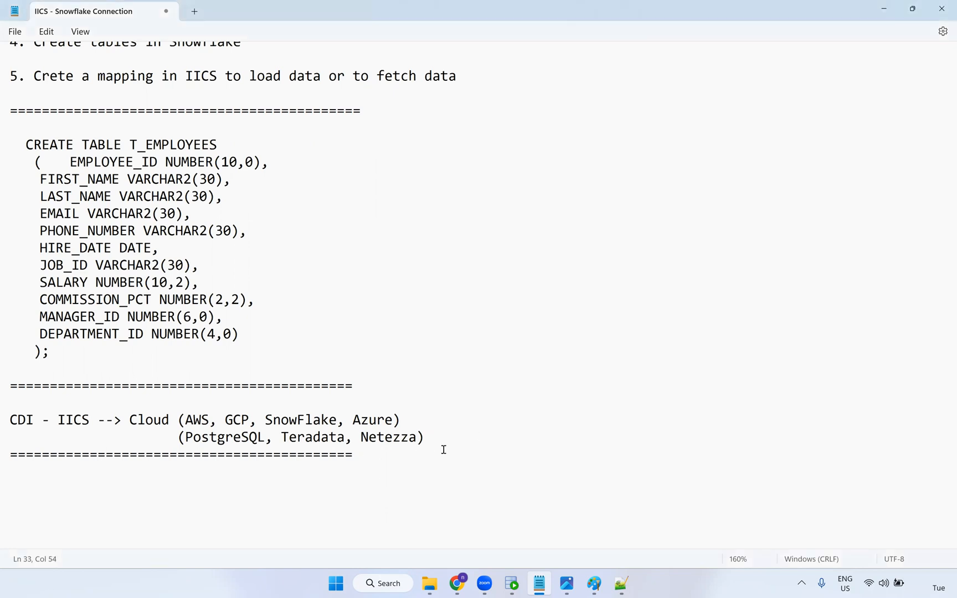
pyautogui.press('Return')
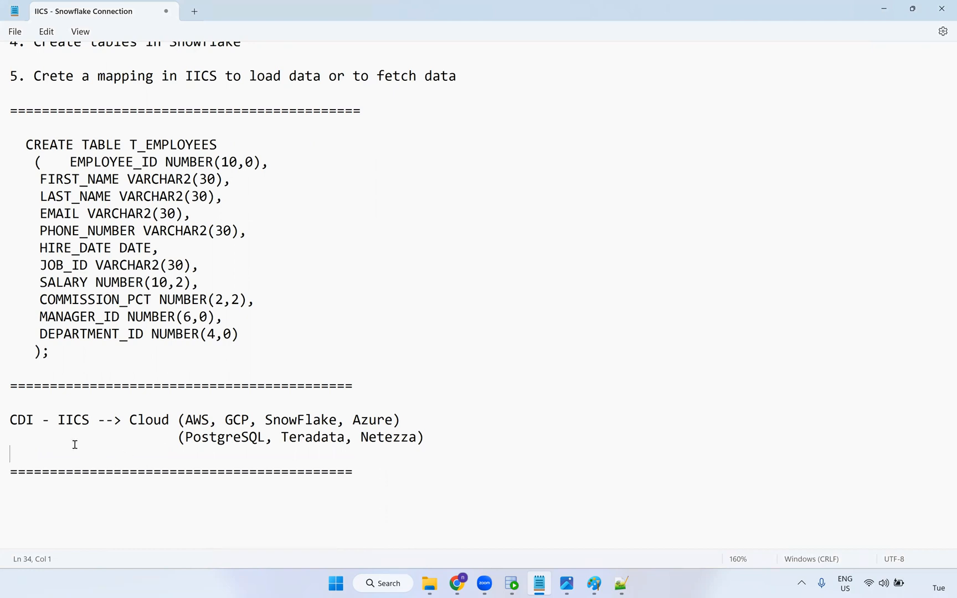
pyautogui.doubleClick(197, 420)
pyautogui.moveTo(227, 420); pyautogui.dragTo(393, 419)
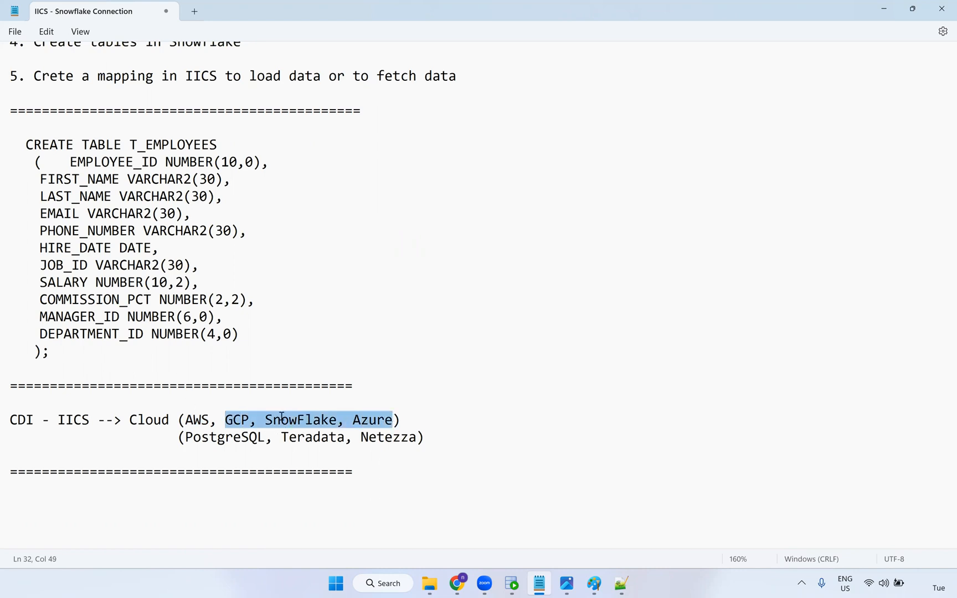
pyautogui.moveTo(185, 420); pyautogui.dragTo(255, 422)
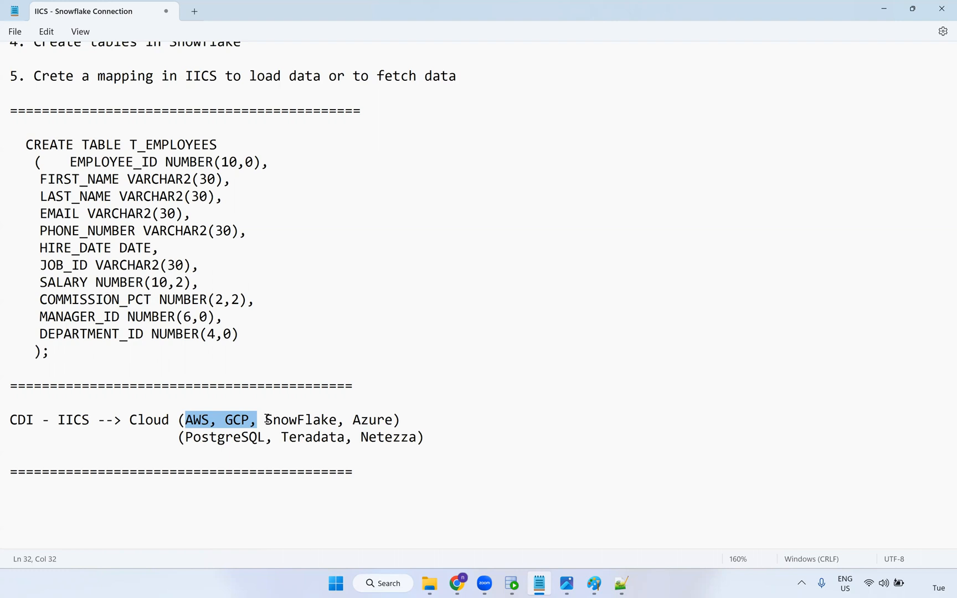
pyautogui.moveTo(337, 419); pyautogui.dragTo(268, 418)
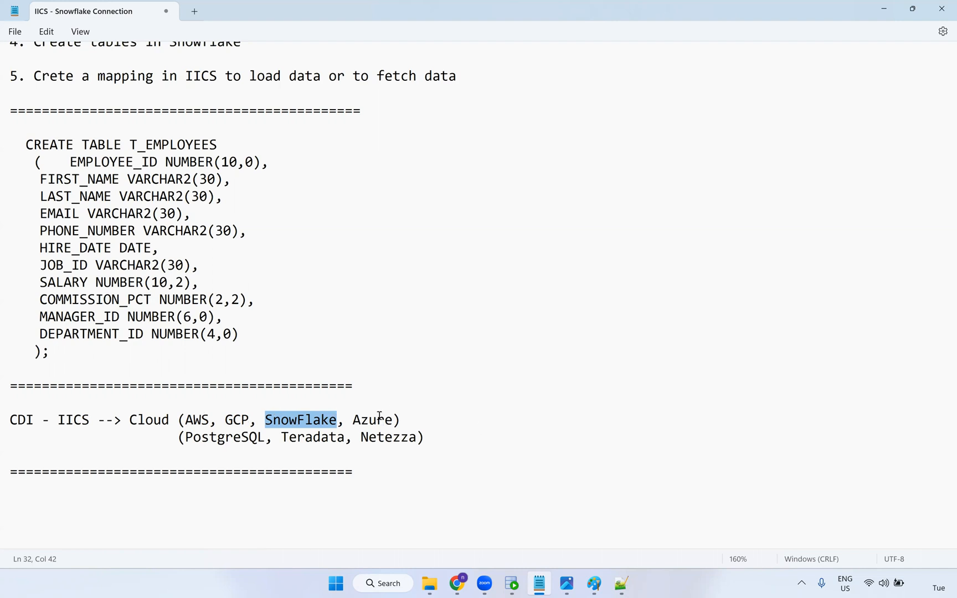
pyautogui.doubleClick(201, 421)
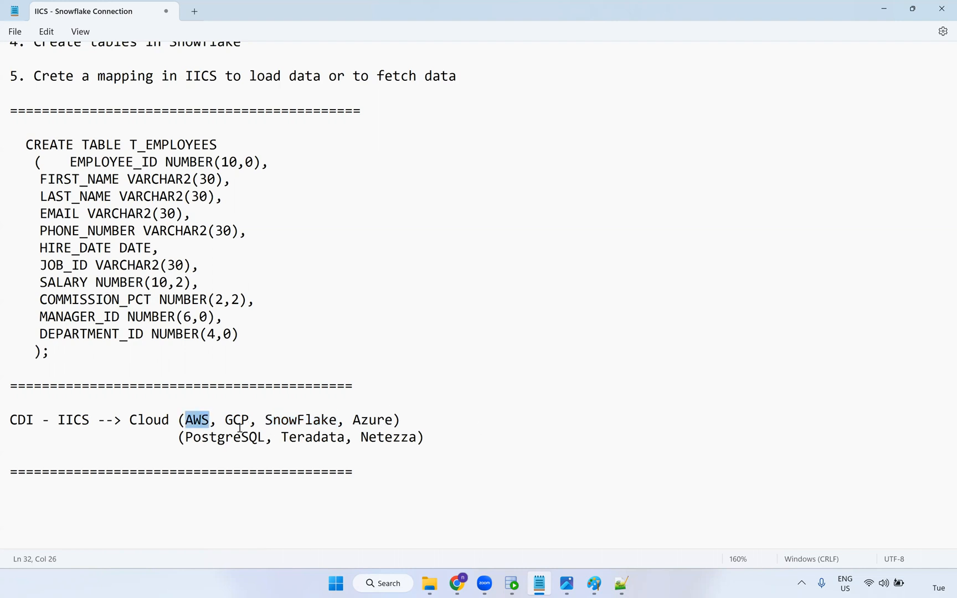
pyautogui.doubleClick(238, 421)
pyautogui.click(382, 423)
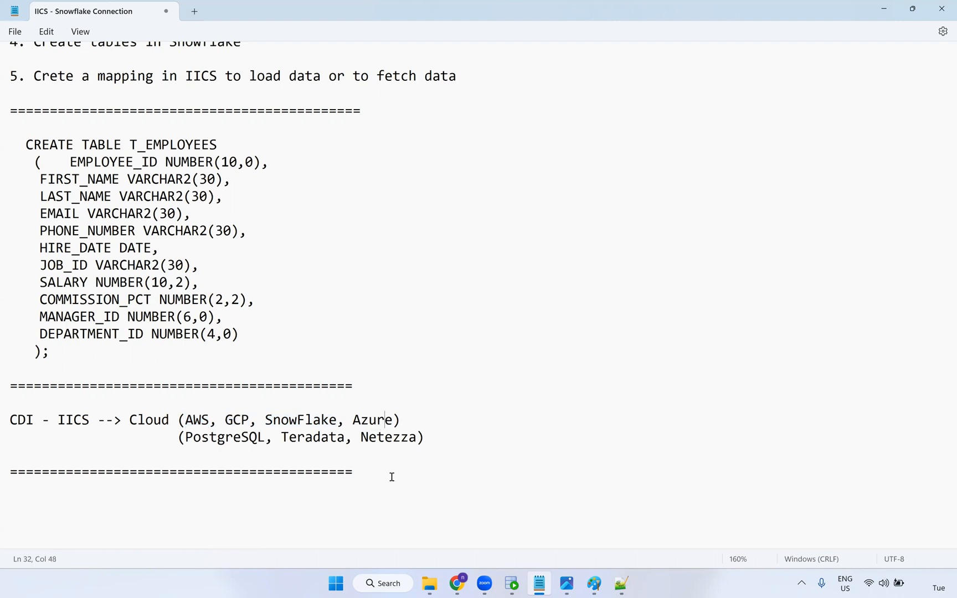
pyautogui.doubleClick(372, 429)
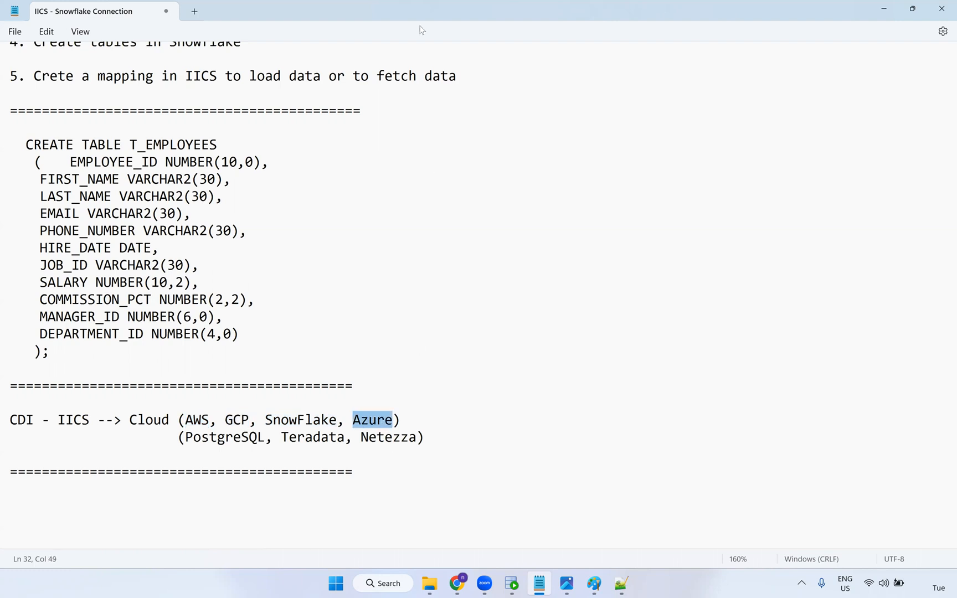
pyautogui.click(198, 454)
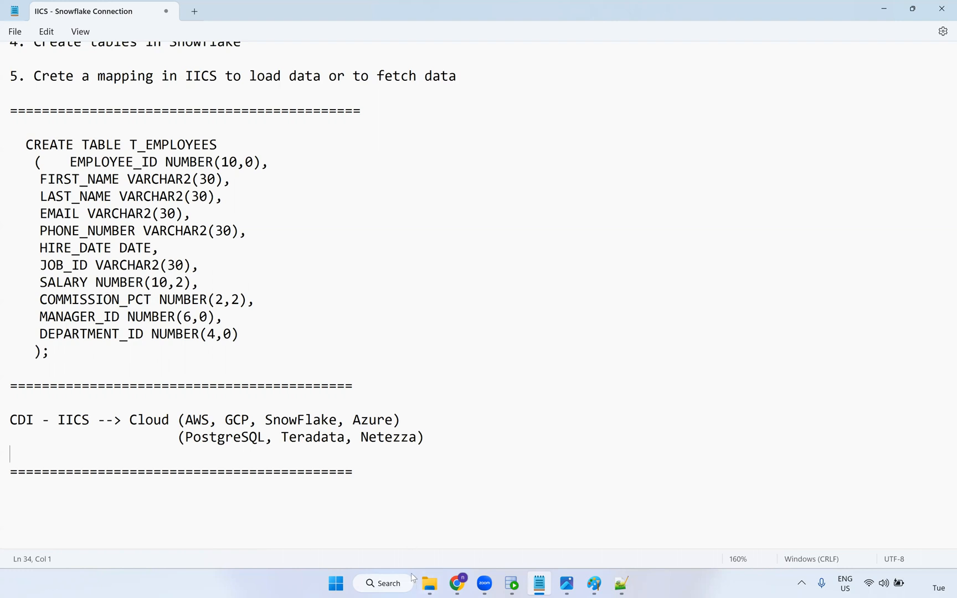
pyautogui.click(464, 586)
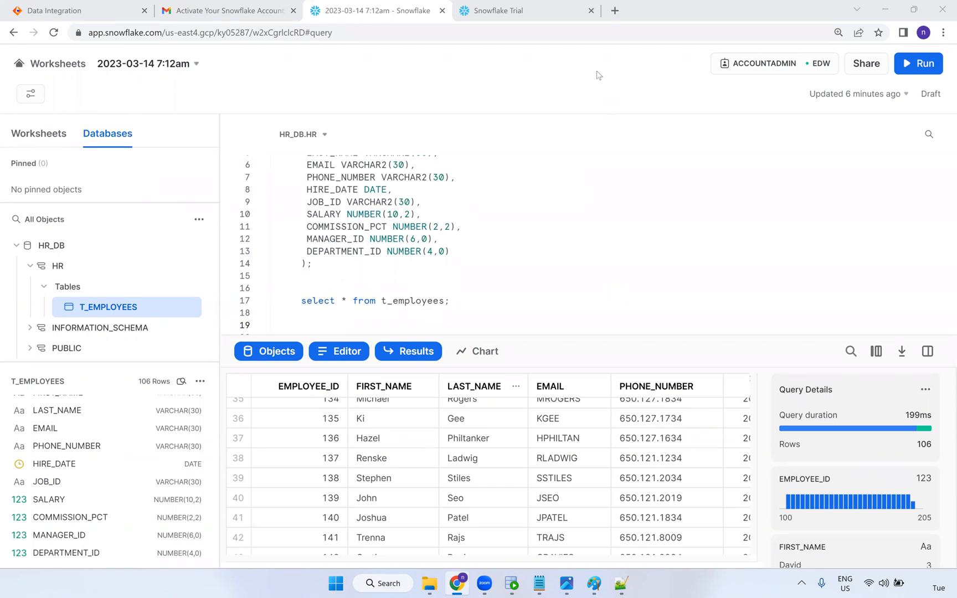
pyautogui.scroll(-1, 410, 302)
pyautogui.click(400, 304)
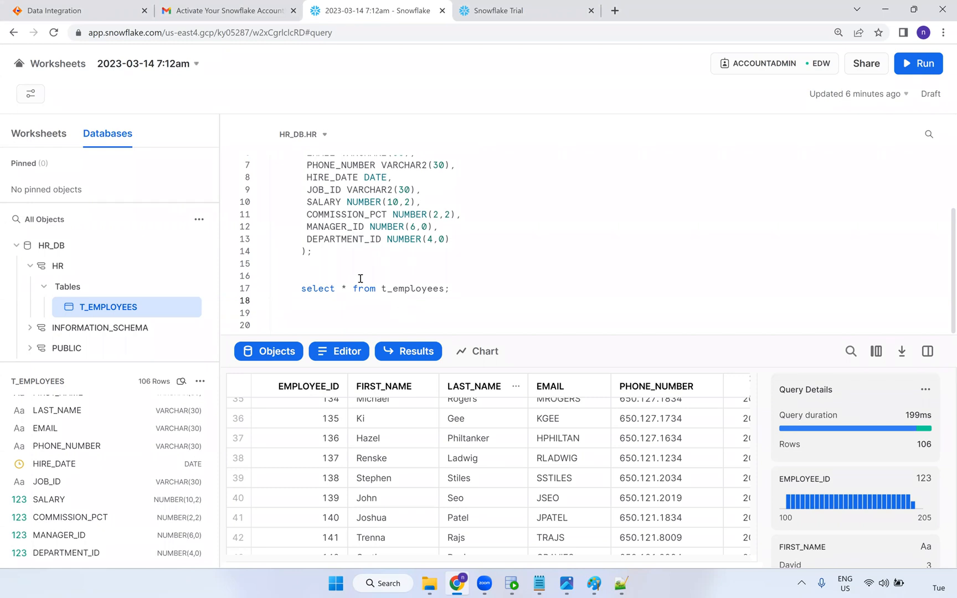
pyautogui.press('Return')
# Step: Close the Snowflake Trial signup tab and go back to the worksheet with the CREATE TABLE script
pyautogui.click(523, 13)
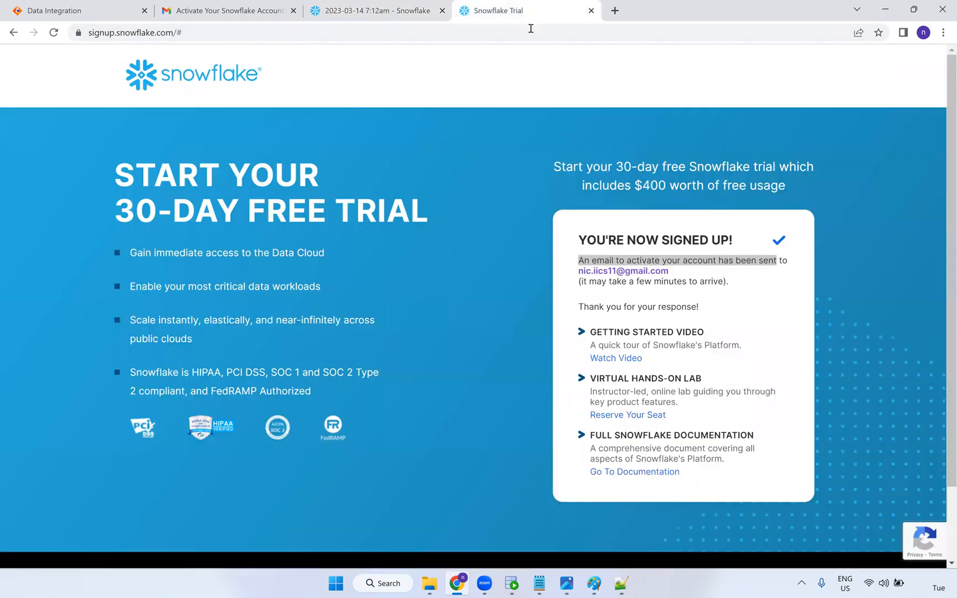
pyautogui.click(592, 11)
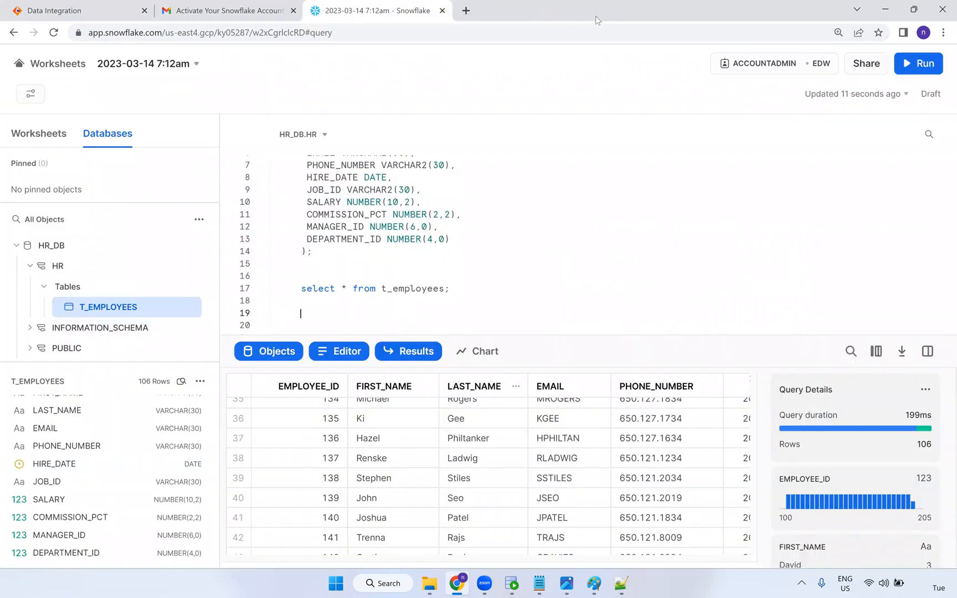
pyautogui.click(172, 16)
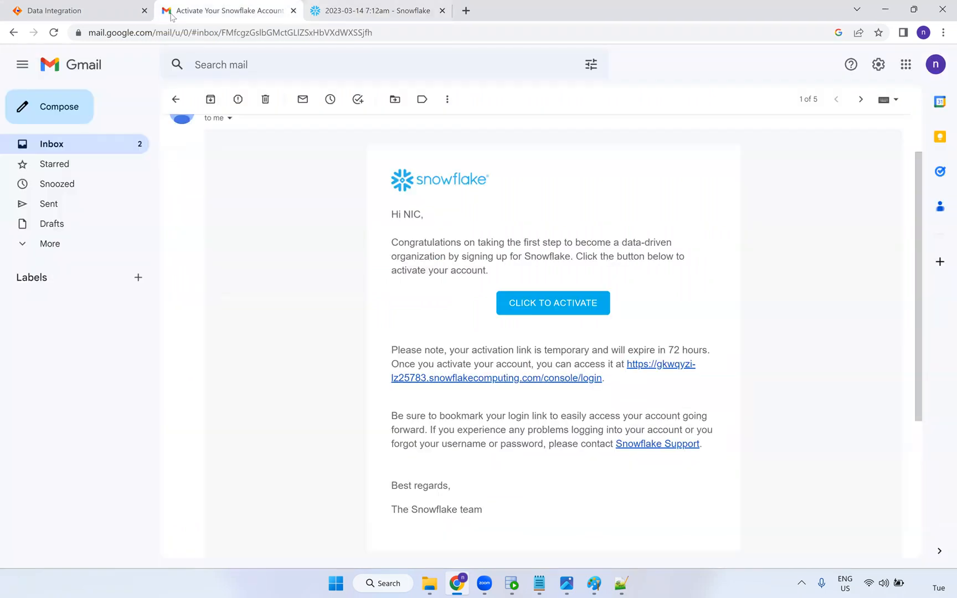
pyautogui.click(322, 12)
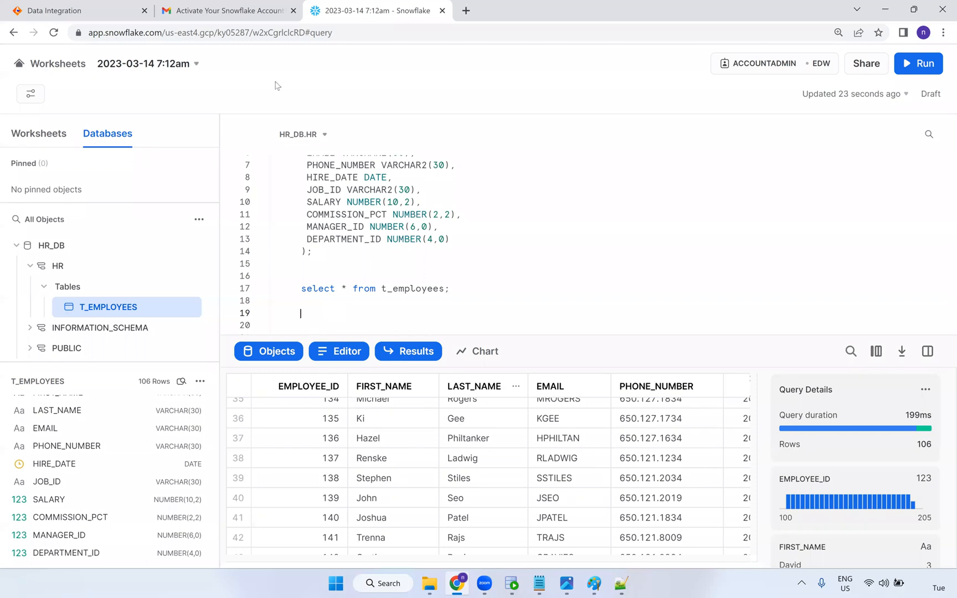
pyautogui.scroll(2, 363, 223)
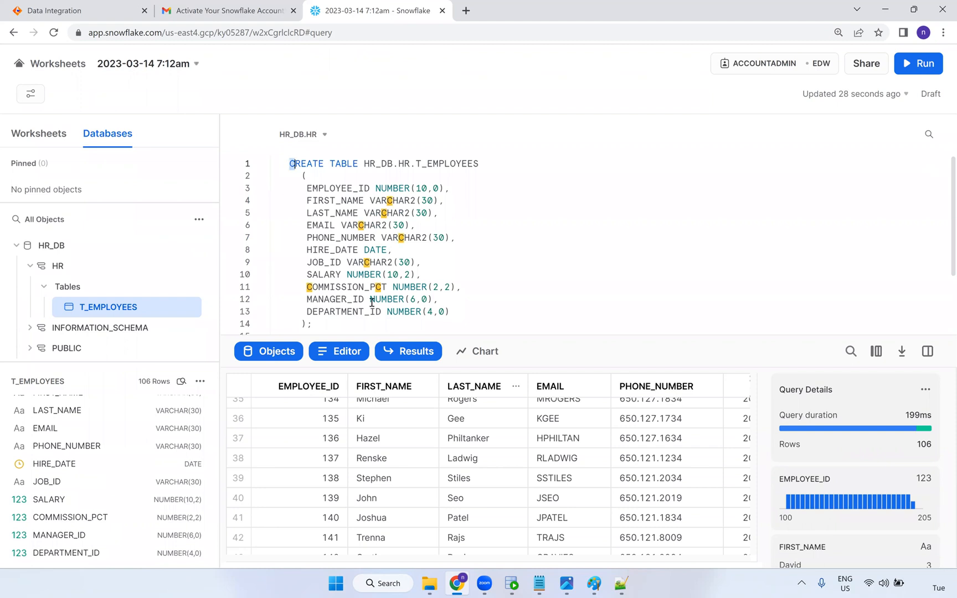
# Step: Review the T_EMPLOYEES CREATE TABLE statement in the worksheet, then close the Gmail activation-email tab
pyautogui.moveTo(290, 162); pyautogui.dragTo(378, 331)
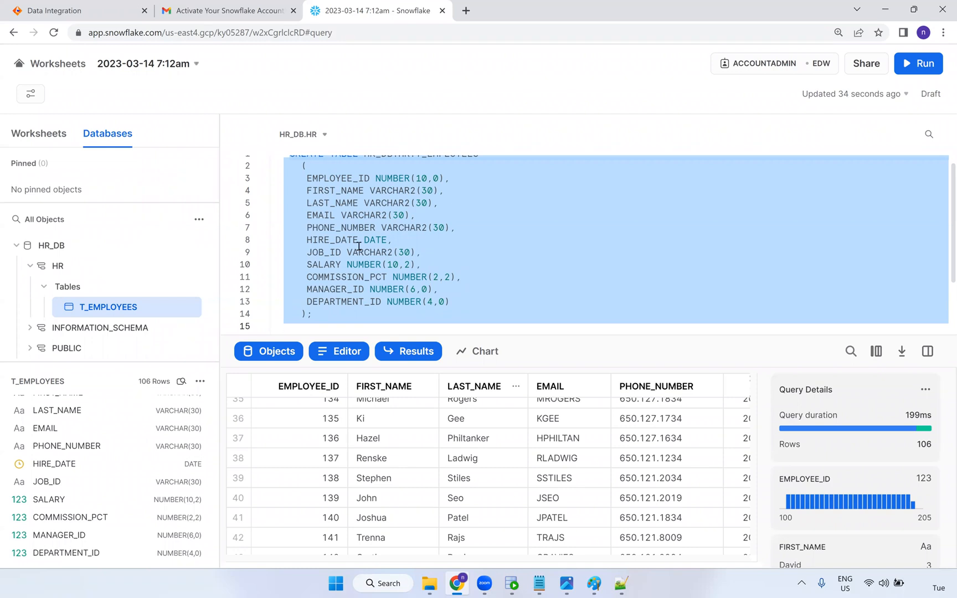
pyautogui.click(486, 241)
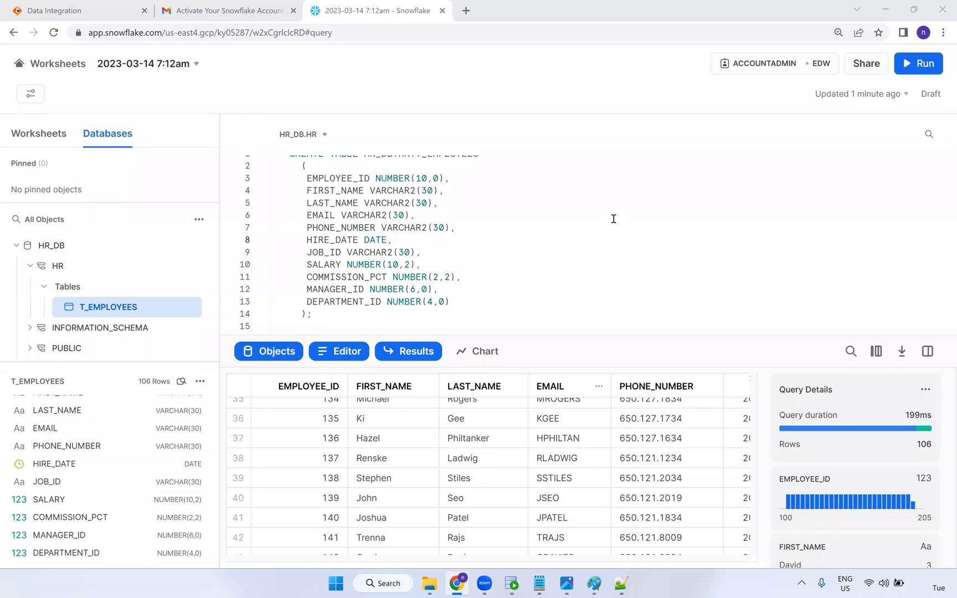
pyautogui.moveTo(313, 314); pyautogui.dragTo(279, 149)
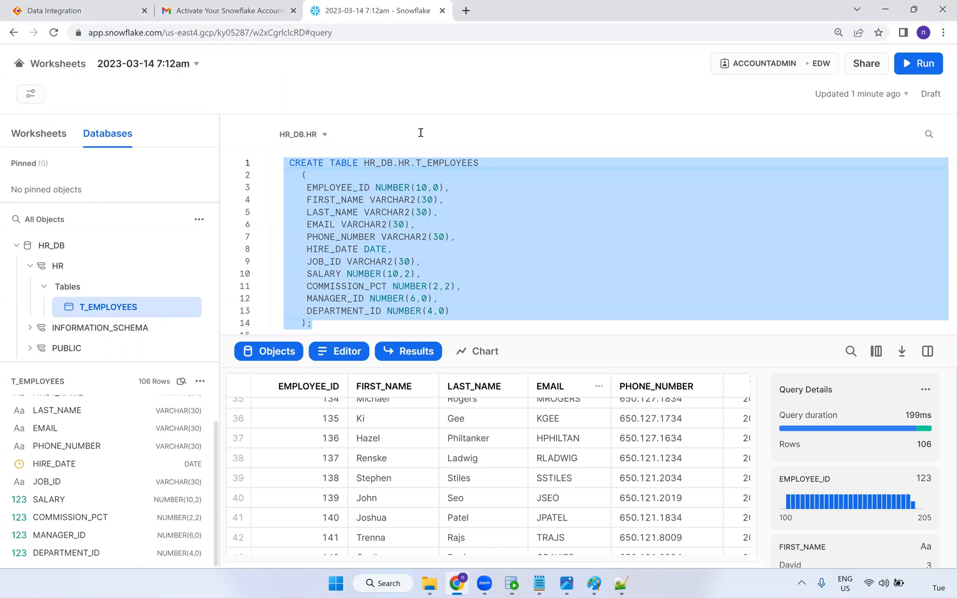
pyautogui.hotkey('alt', 'Tab')
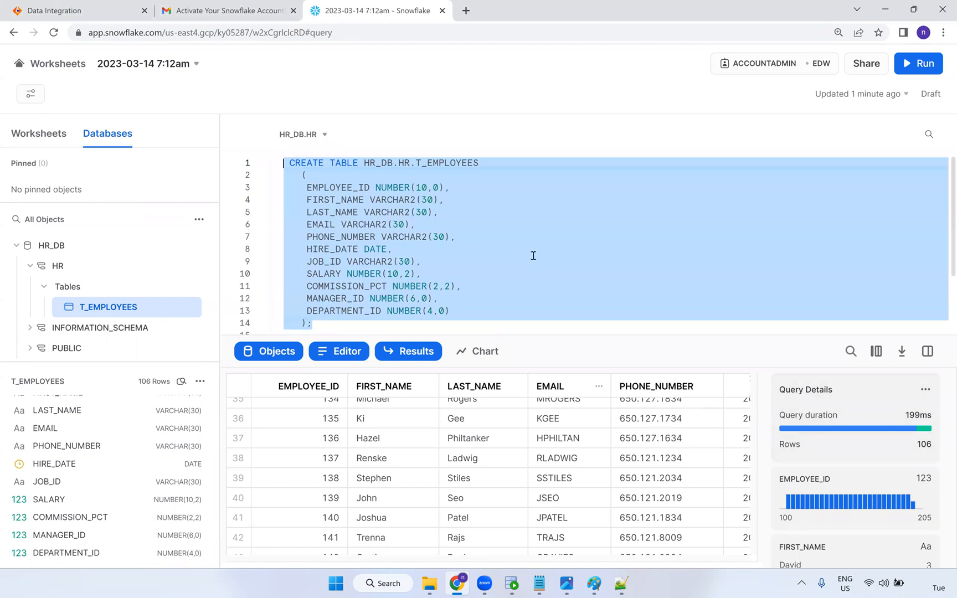
pyautogui.click(474, 286)
pyautogui.scroll(-2, 432, 266)
pyautogui.click(338, 256)
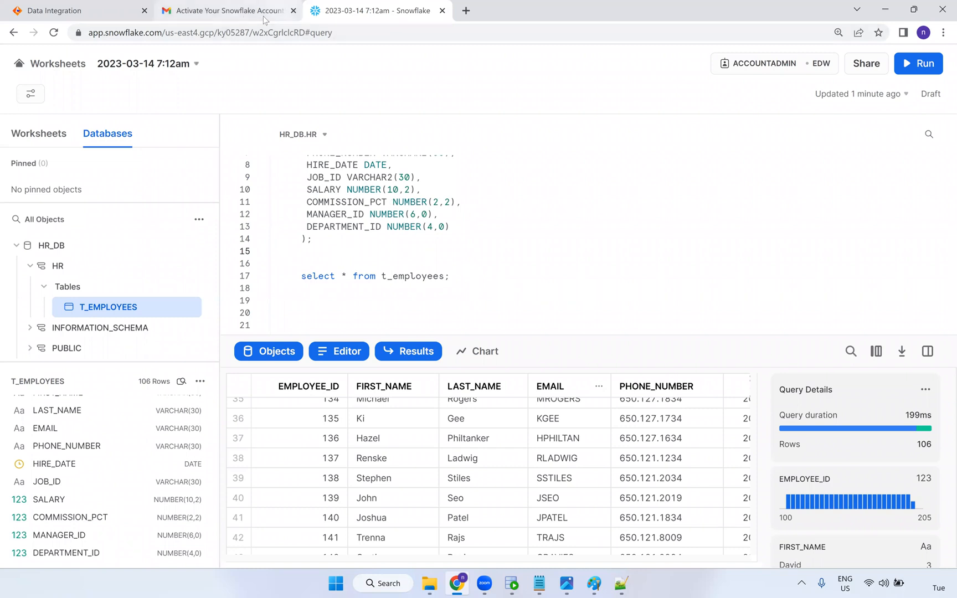
pyautogui.click(293, 10)
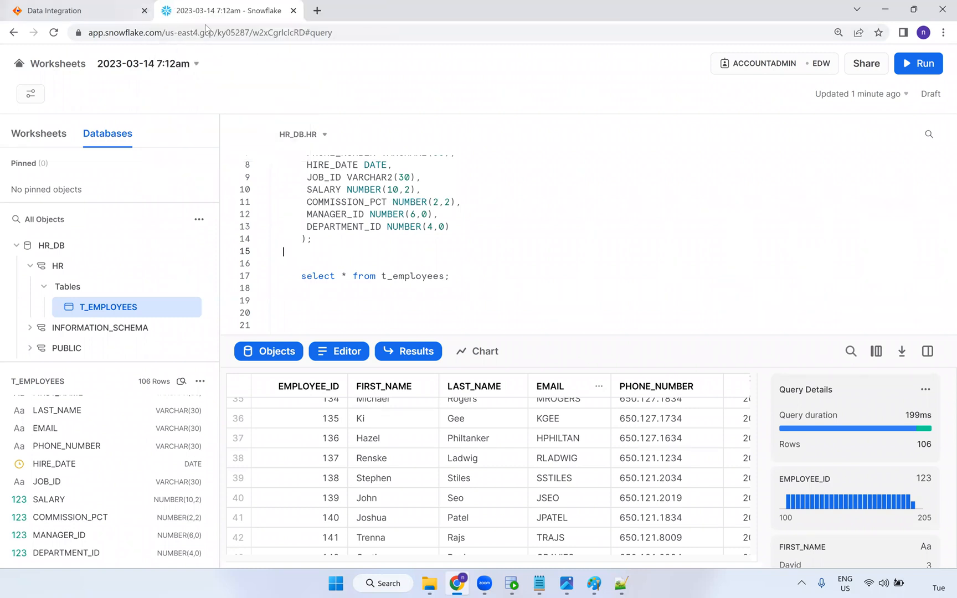
# Step: Enlarge the Target's Field Mapping panel in m_Snowflake_connection so its first mapped fields are readable
pyautogui.click(92, 17)
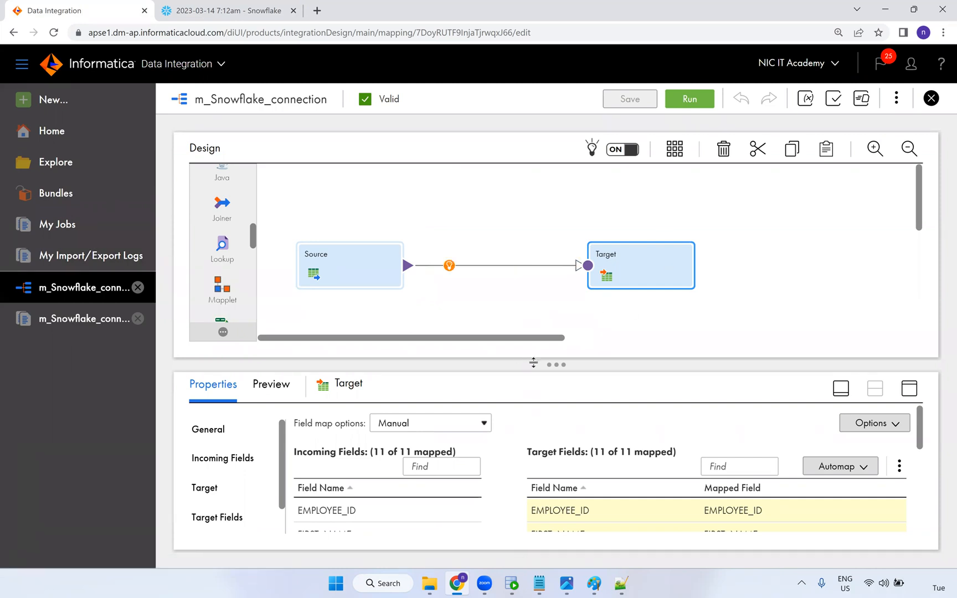
pyautogui.moveTo(534, 363); pyautogui.dragTo(539, 325)
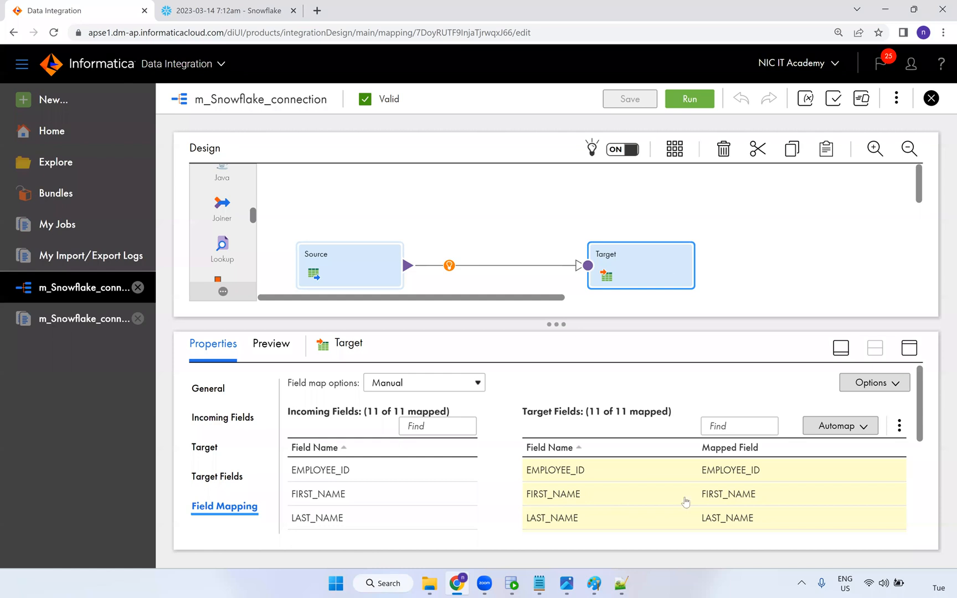
pyautogui.moveTo(548, 586)
pyautogui.click(170, 14)
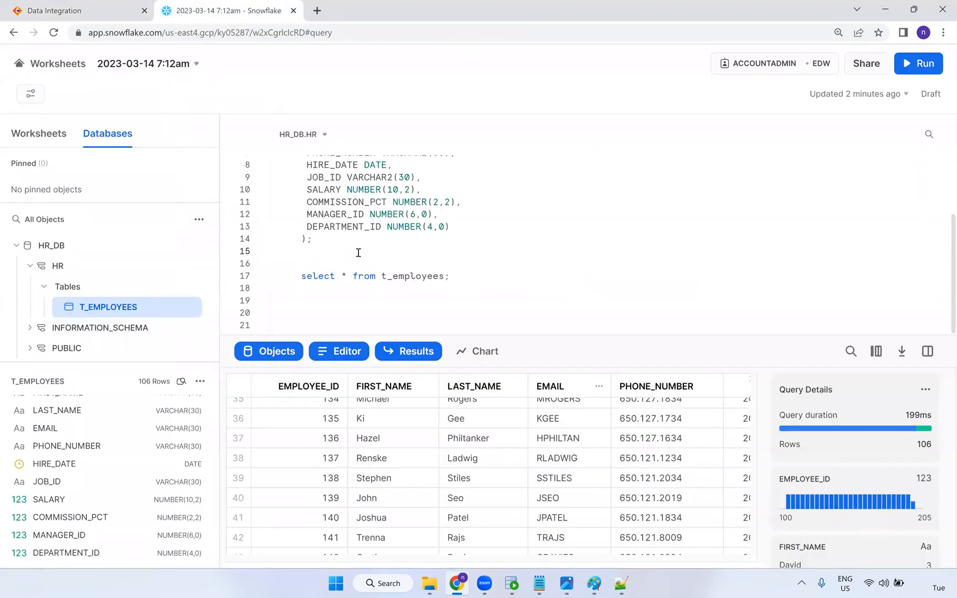
pyautogui.scroll(3, 399, 226)
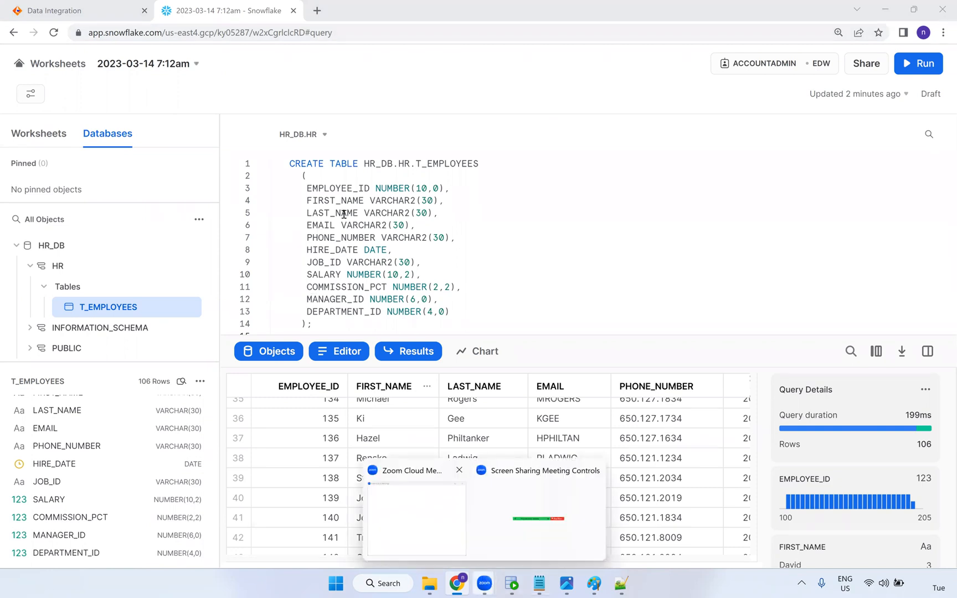
pyautogui.click(97, 10)
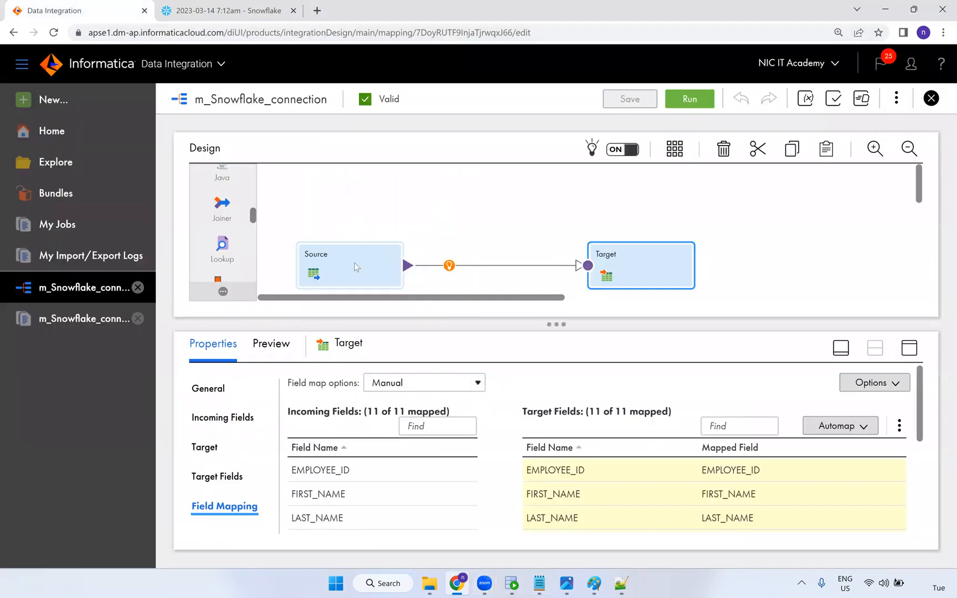
# Step: Open the Filter configuration under Query Options for the Oracle_Src EMPLOYEES source
pyautogui.moveTo(565, 322); pyautogui.dragTo(568, 369)
pyautogui.moveTo(422, 347); pyautogui.dragTo(371, 347)
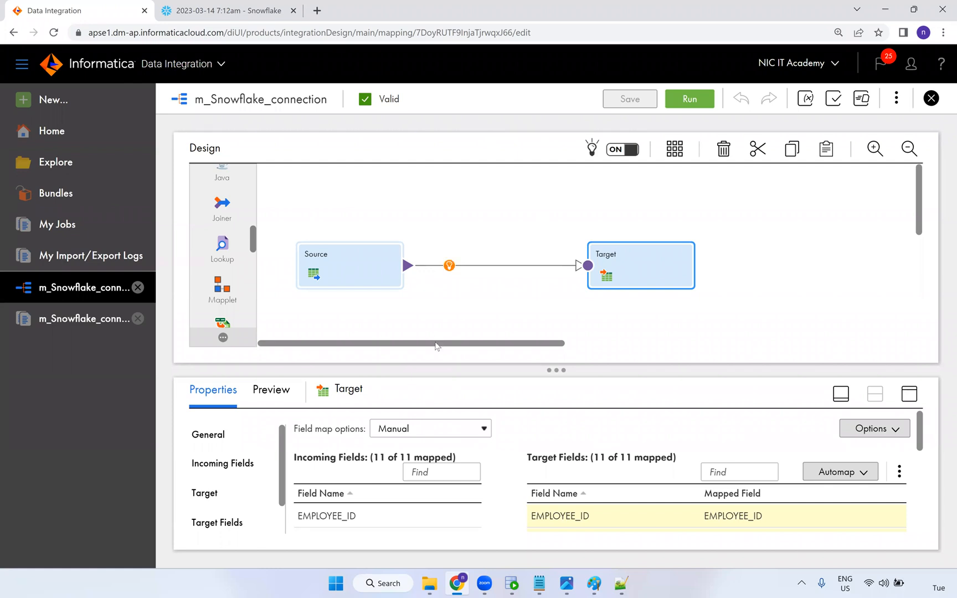
pyautogui.click(334, 257)
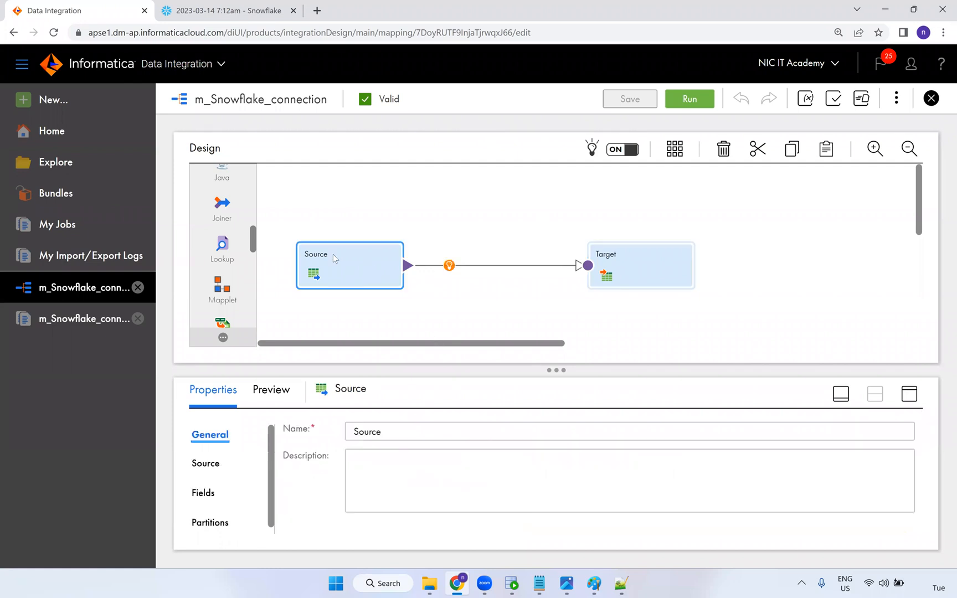
pyautogui.click(908, 394)
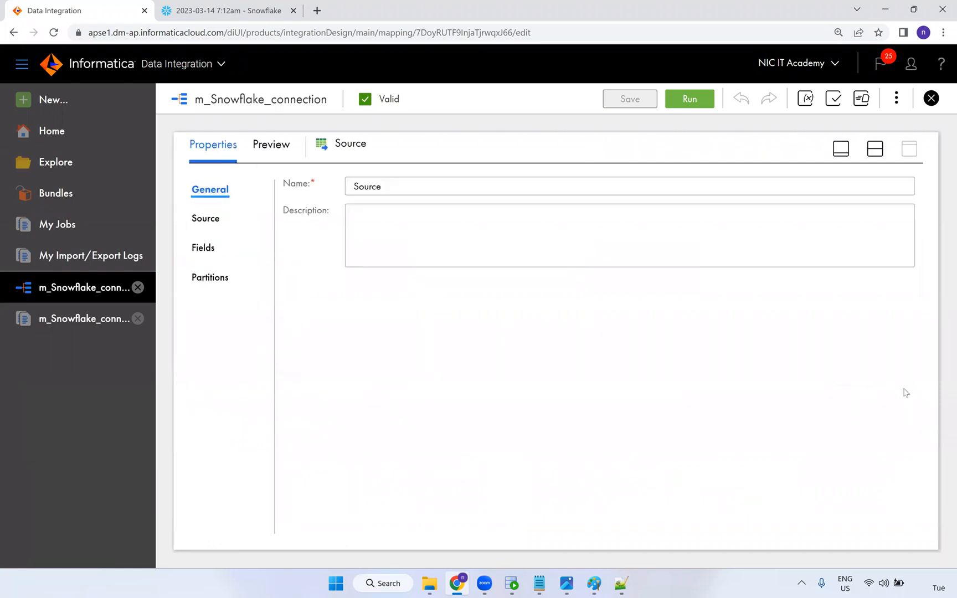
pyautogui.click(206, 219)
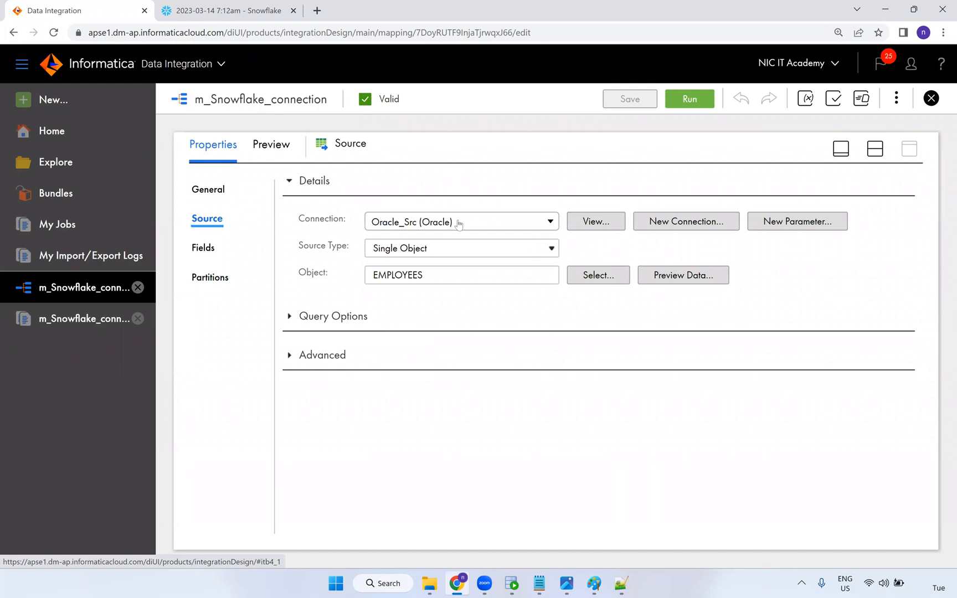
pyautogui.click(291, 319)
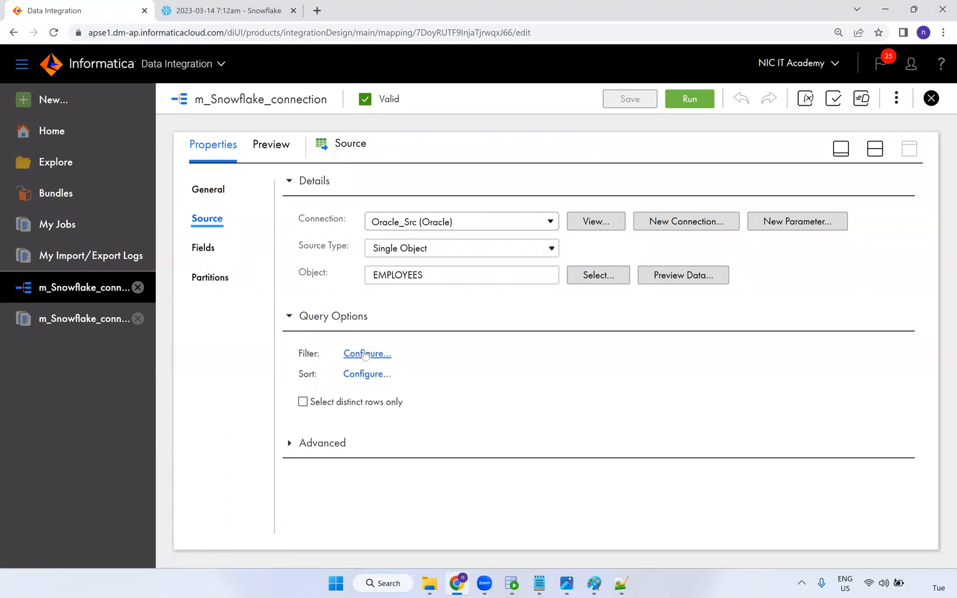
pyautogui.click(363, 356)
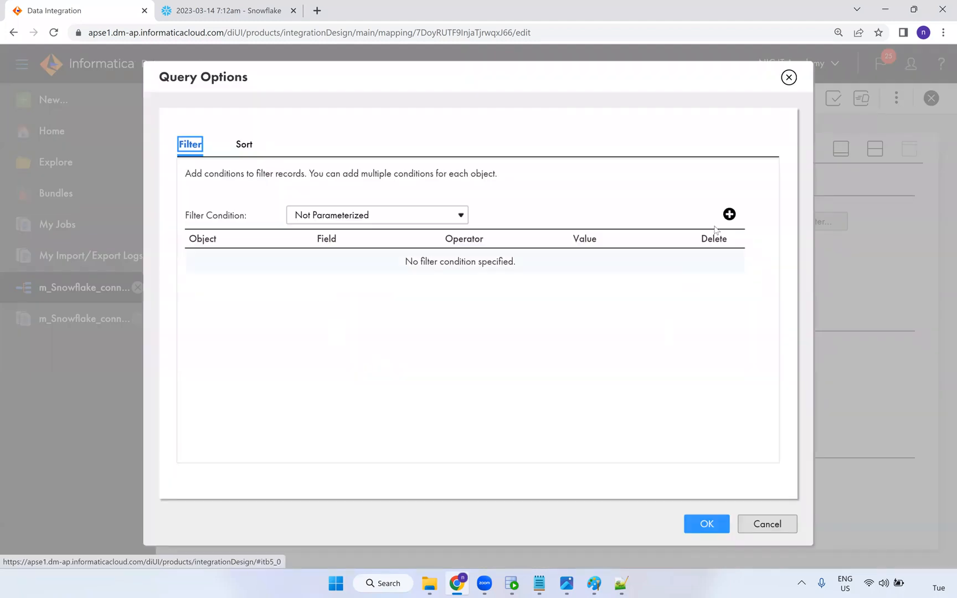
# Step: Add the filter condition EMPLOYEES.SALARY greater than 10000 to the source
pyautogui.click(729, 215)
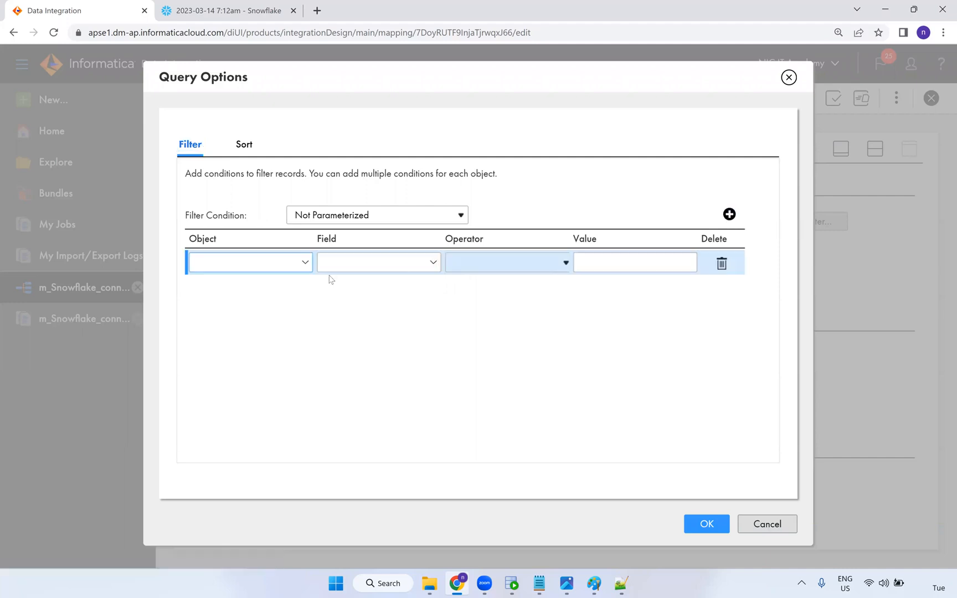
pyautogui.click(297, 263)
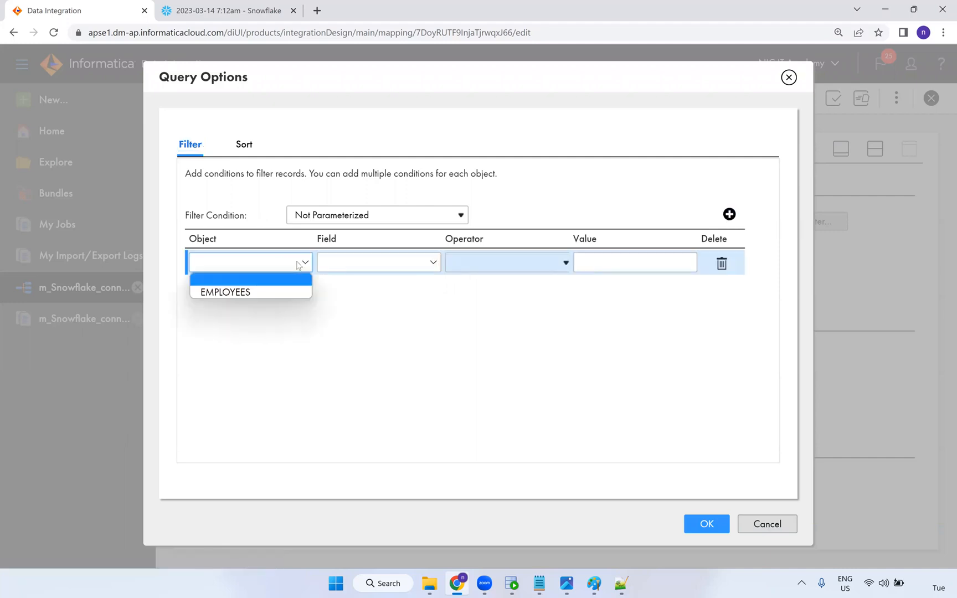
pyautogui.click(269, 292)
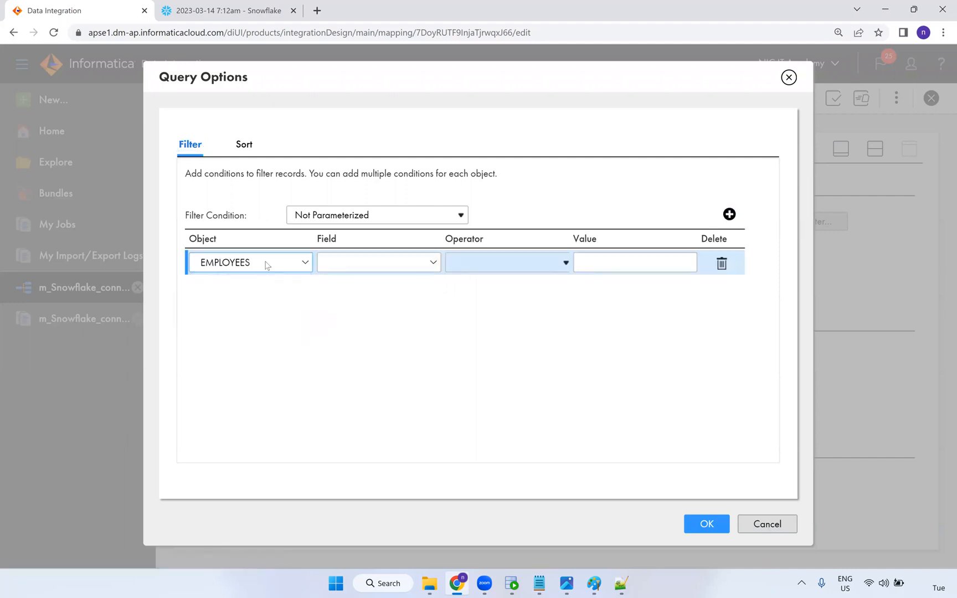
pyautogui.click(386, 267)
pyautogui.click(241, 301)
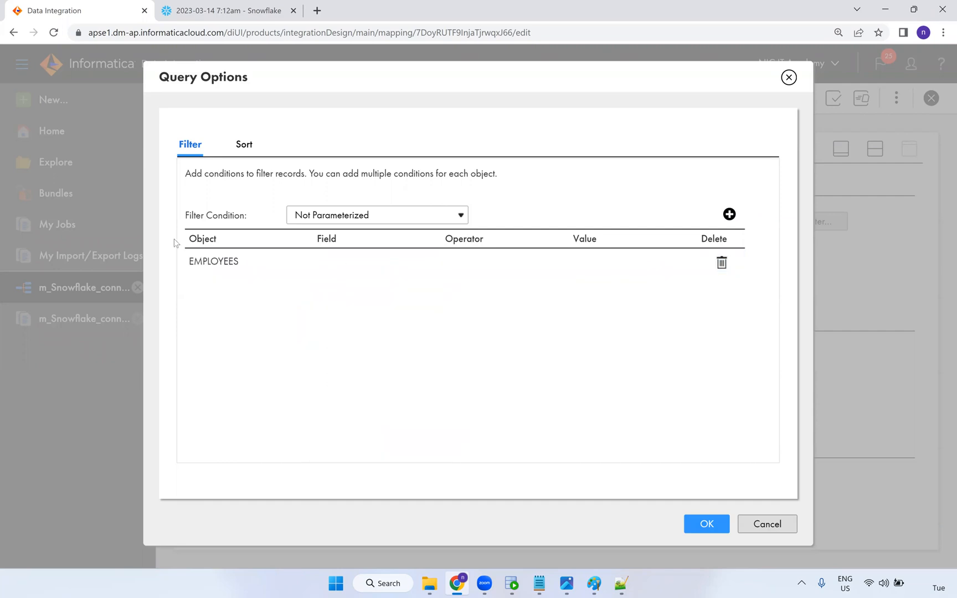
pyautogui.click(290, 267)
pyautogui.click(353, 266)
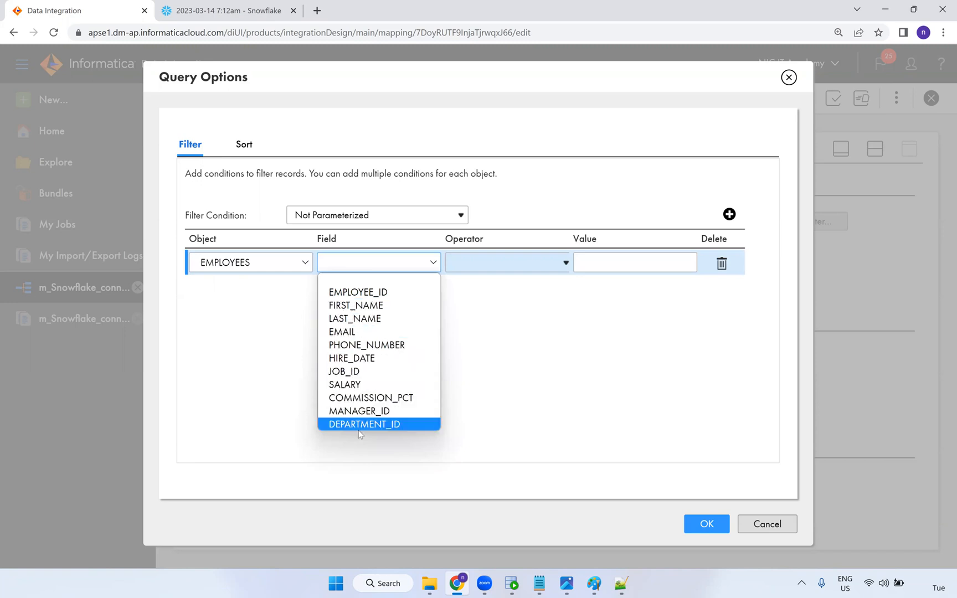
pyautogui.click(382, 381)
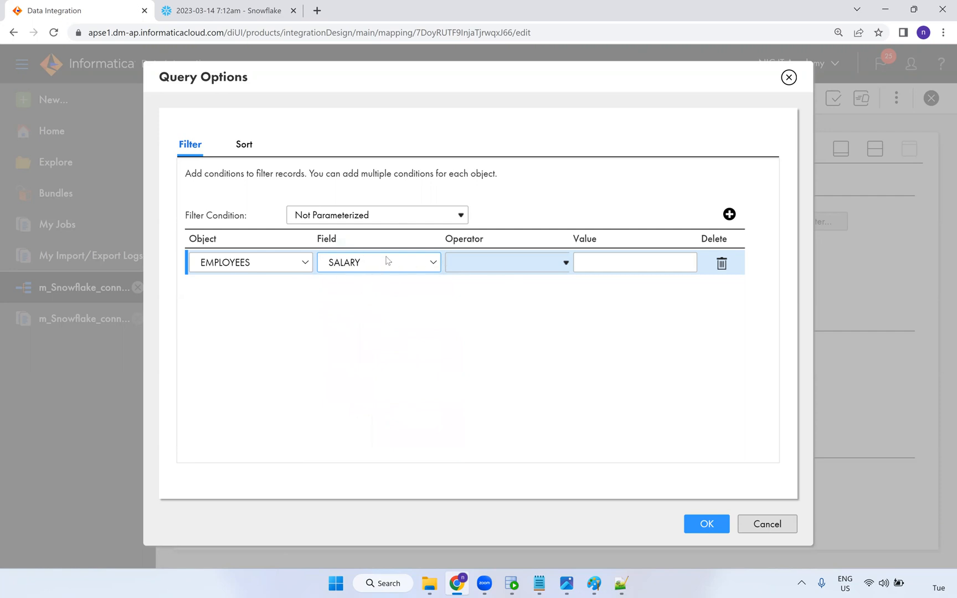
pyautogui.click(486, 263)
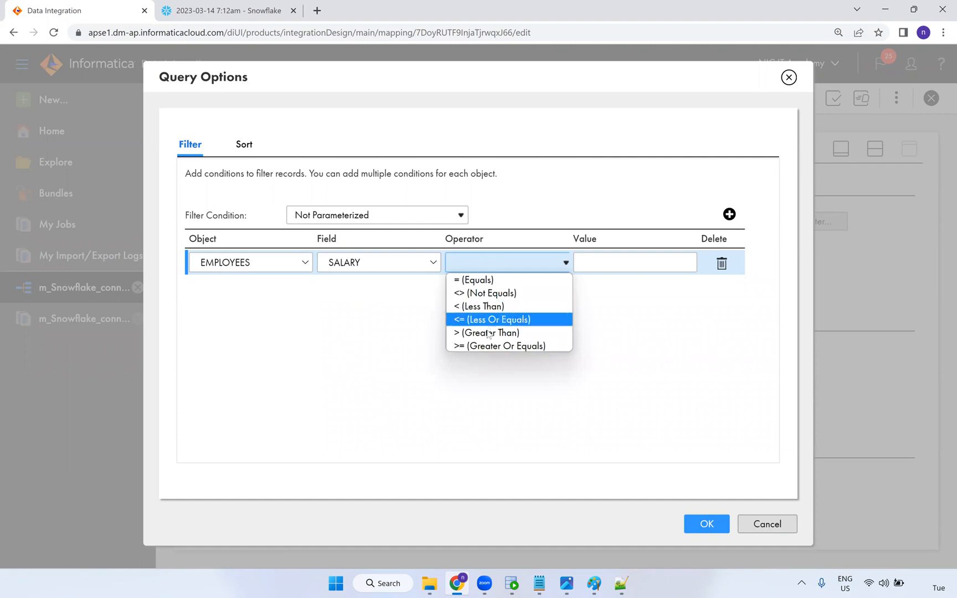
pyautogui.click(490, 333)
pyautogui.click(581, 263)
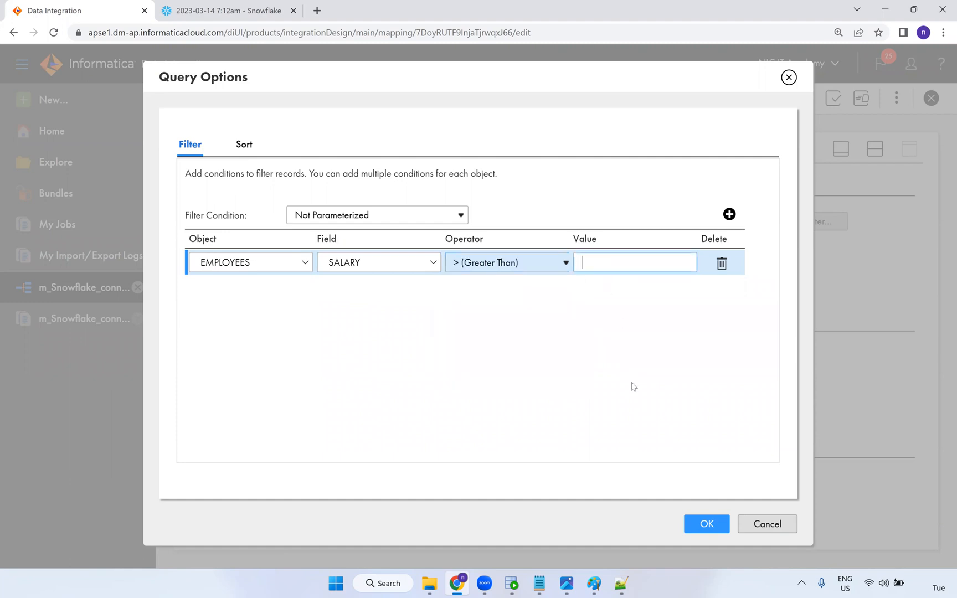
pyautogui.write('10000')
pyautogui.click(705, 524)
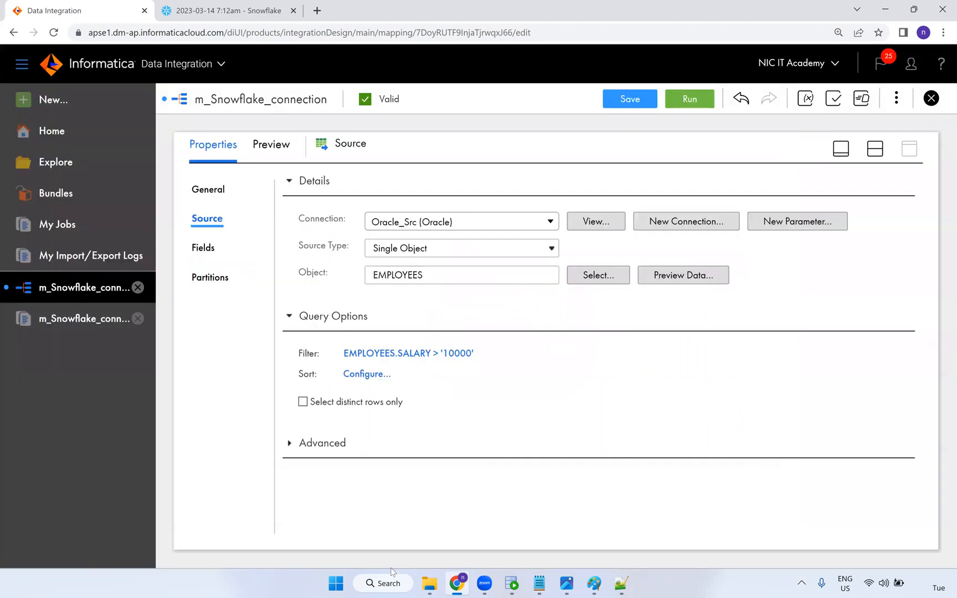
# Step: Check the filter condition modes without changing anything, then save the mapping
pyautogui.click(368, 354)
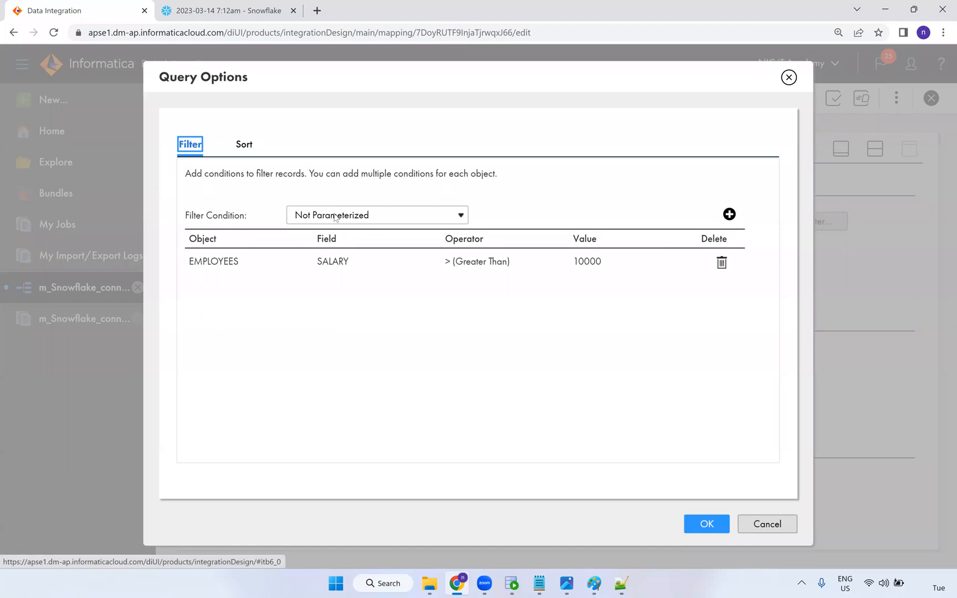
pyautogui.click(333, 217)
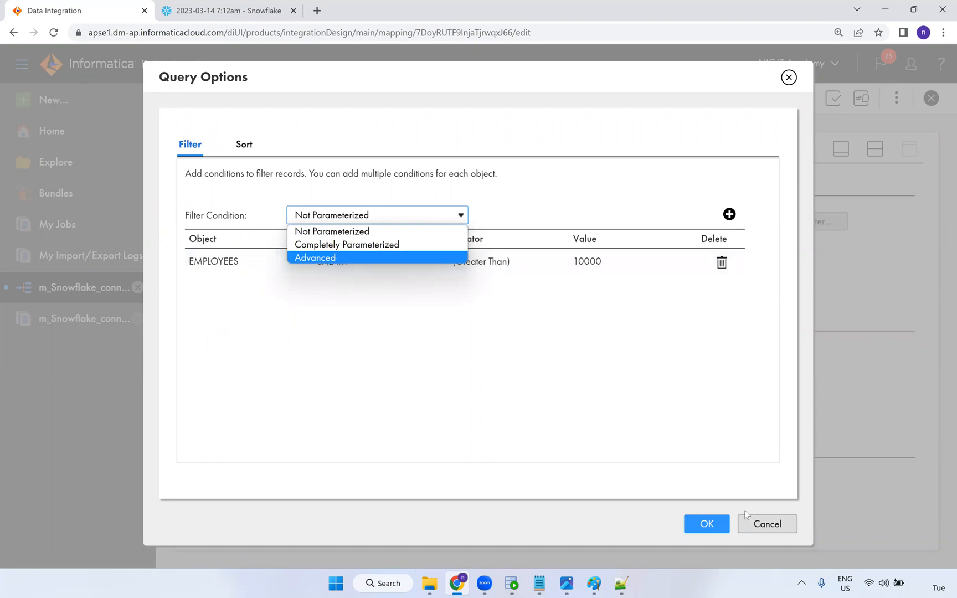
pyautogui.click(720, 523)
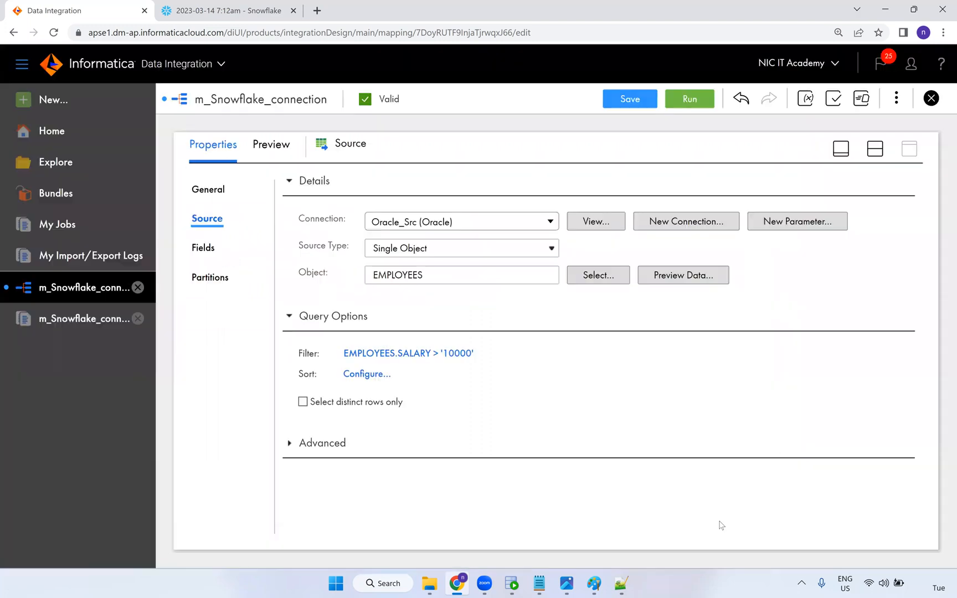
pyautogui.click(641, 98)
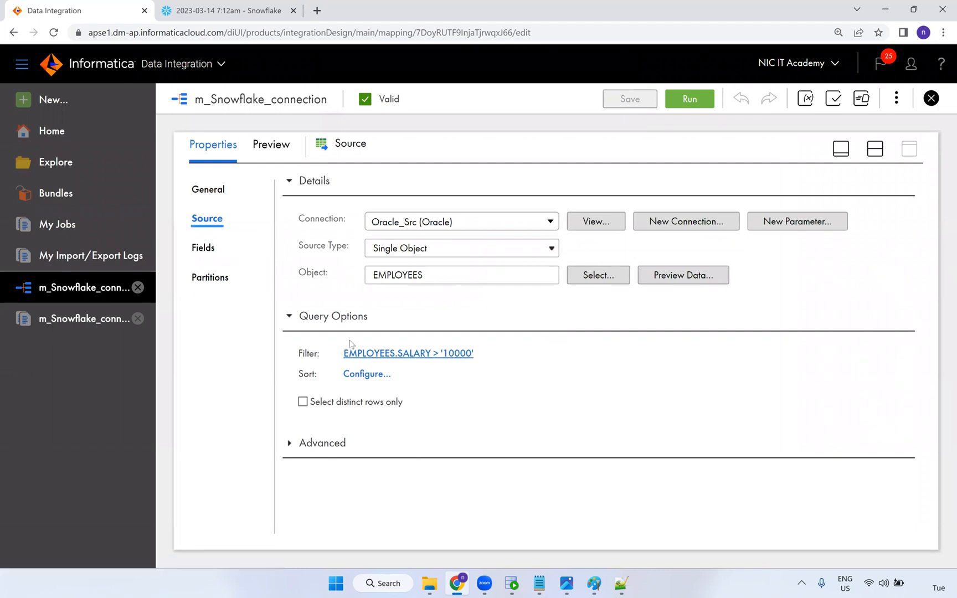
# Step: Start a new blank Paint drawing, discarding the old one without saving
pyautogui.click(594, 583)
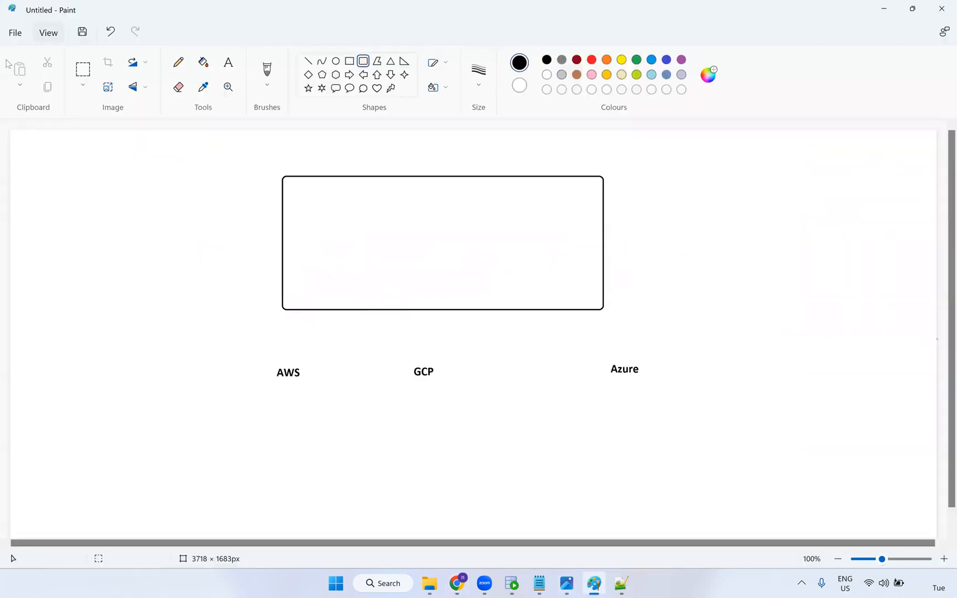
pyautogui.click(15, 34)
pyautogui.click(48, 62)
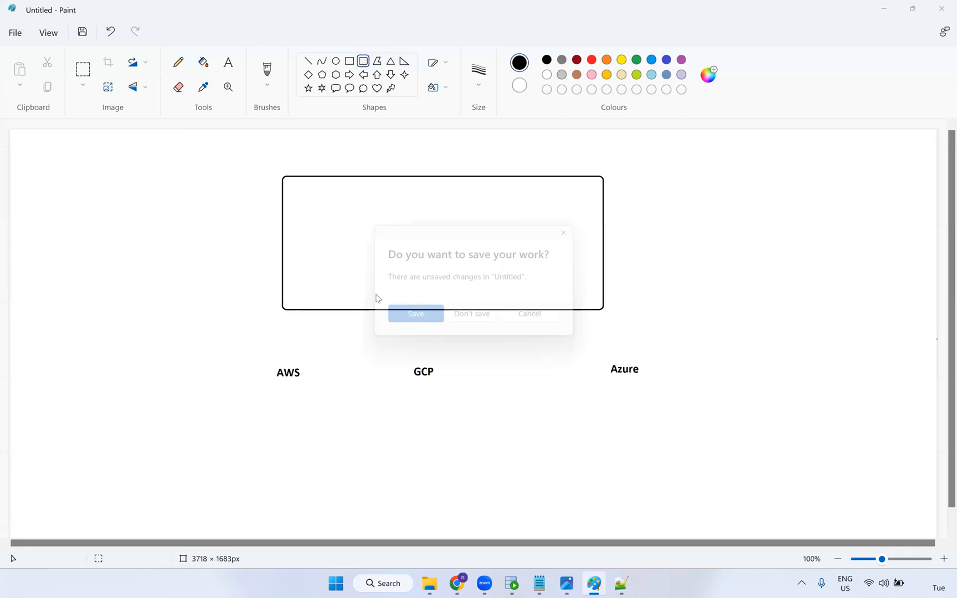
pyautogui.click(490, 320)
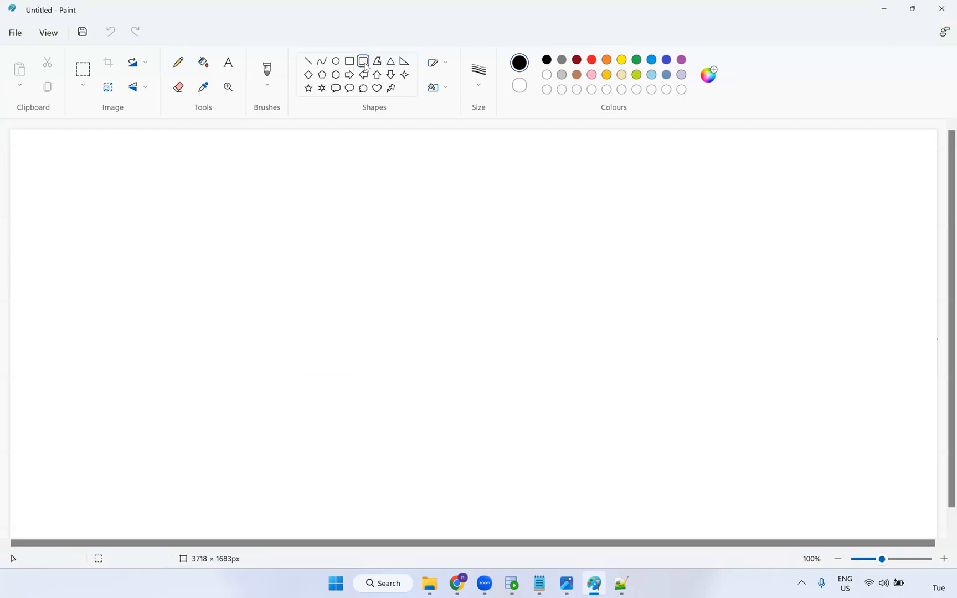
# Step: Draw six rounded rectangles in a row across the canvas
pyautogui.moveTo(179, 351); pyautogui.dragTo(186, 377)
pyautogui.moveTo(314, 213); pyautogui.dragTo(338, 272)
pyautogui.moveTo(411, 358); pyautogui.dragTo(431, 377)
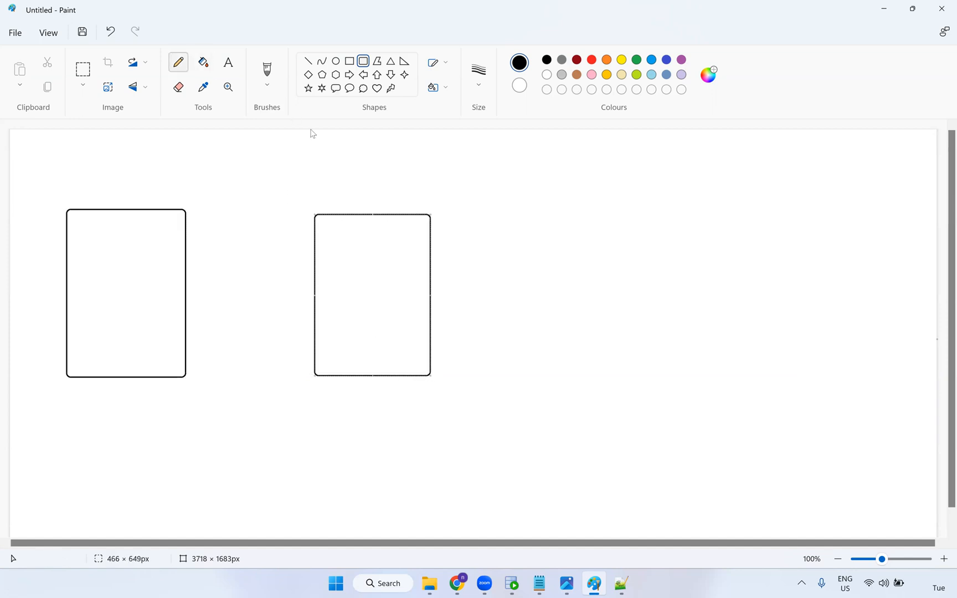
pyautogui.moveTo(471, 221); pyautogui.dragTo(577, 376)
pyautogui.moveTo(549, 322); pyautogui.dragTo(527, 313)
pyautogui.moveTo(587, 219); pyautogui.dragTo(670, 374)
pyautogui.moveTo(691, 219); pyautogui.dragTo(734, 309)
pyautogui.moveTo(766, 374); pyautogui.dragTo(769, 379)
pyautogui.moveTo(806, 219); pyautogui.dragTo(919, 393)
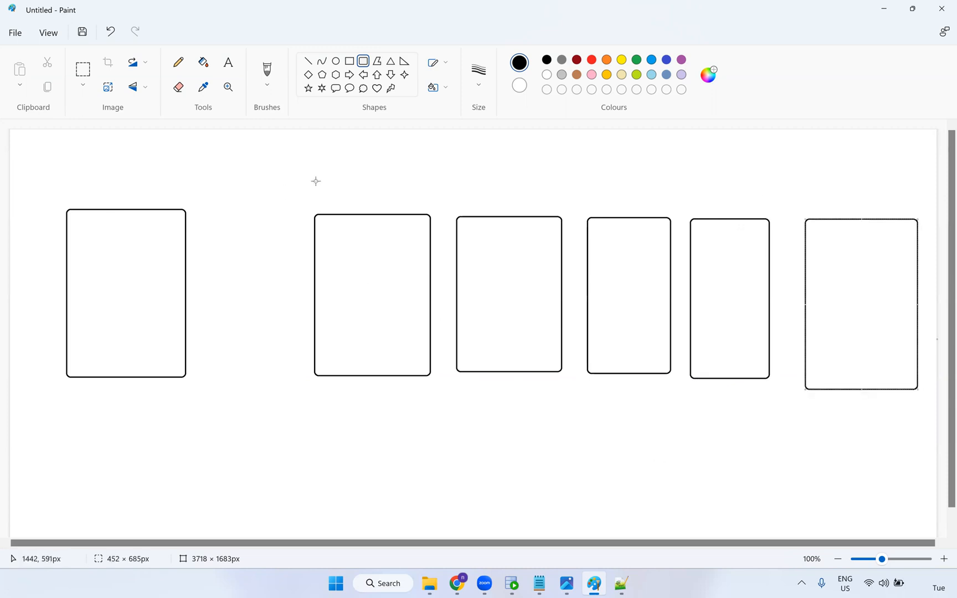
# Step: With a 3px pencil, draw a vertical divider left of box two and an arrow from box one into it
pyautogui.click(178, 62)
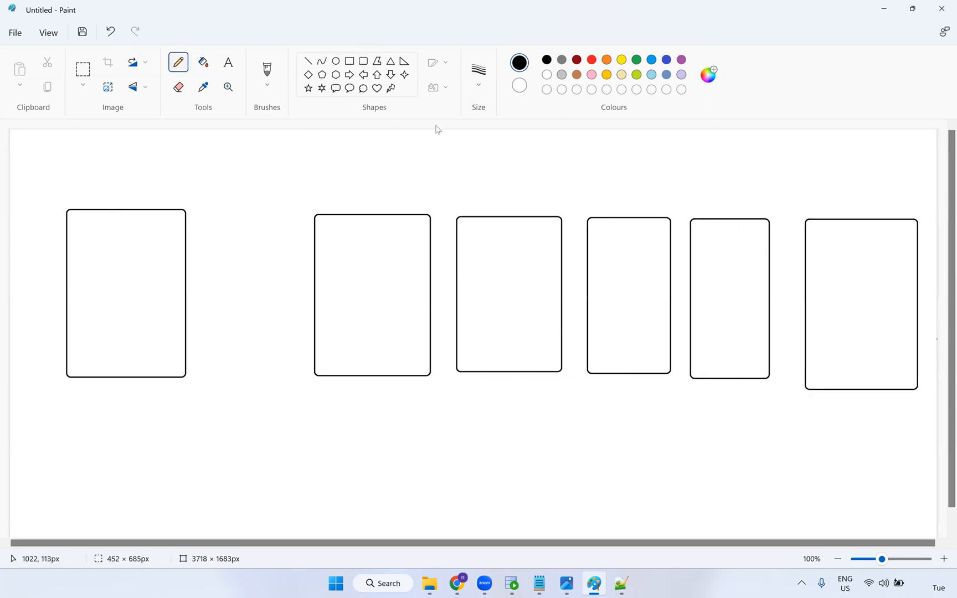
pyautogui.click(478, 69)
pyautogui.click(488, 165)
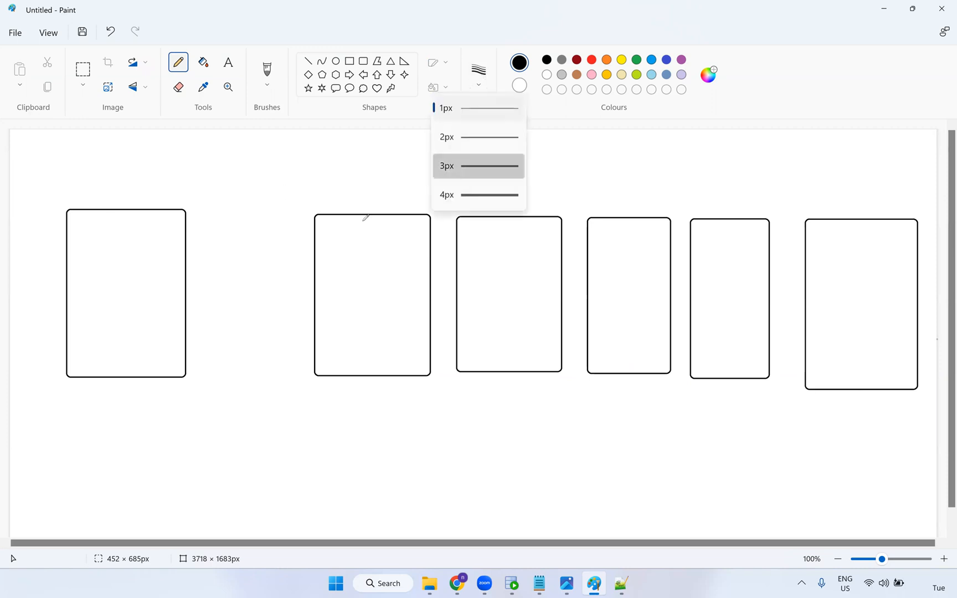
pyautogui.moveTo(249, 133)
pyautogui.mouseDown()
pyautogui.moveTo(242, 312)
pyautogui.moveTo(208, 518)
pyautogui.mouseUp()
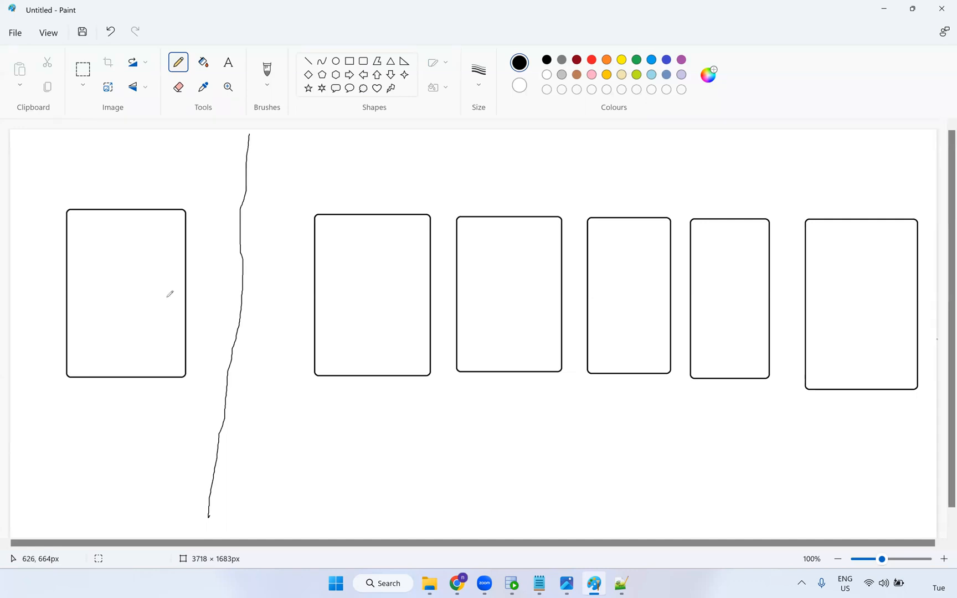
pyautogui.moveTo(148, 297)
pyautogui.mouseDown()
pyautogui.moveTo(270, 290)
pyautogui.moveTo(339, 333)
pyautogui.mouseUp()
pyautogui.click(227, 62)
# Step: Add the text 'salary>10000' above the arrow and 'Source' below the first box
pyautogui.click(257, 279)
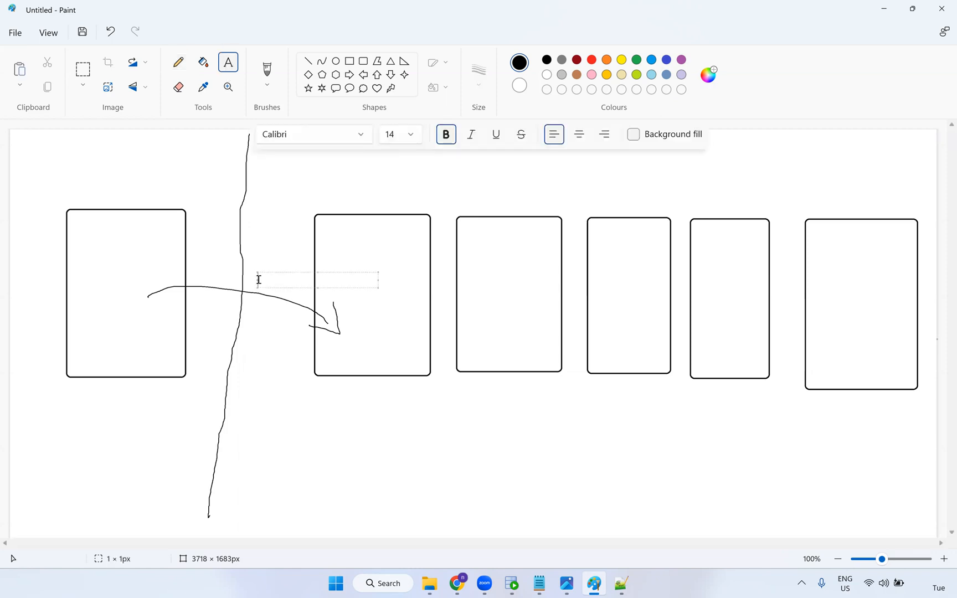
pyautogui.write('salary>10000')
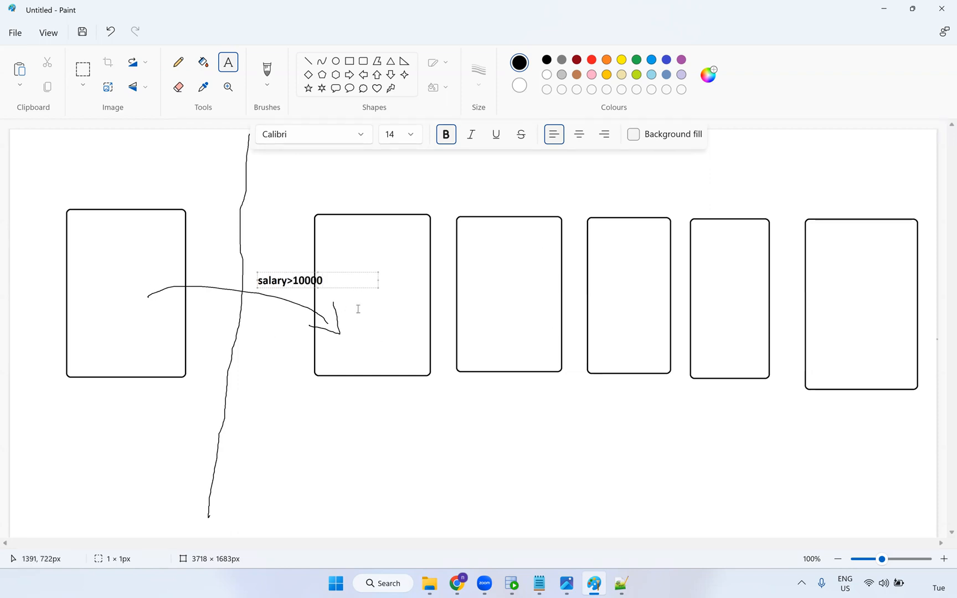
pyautogui.click(321, 311)
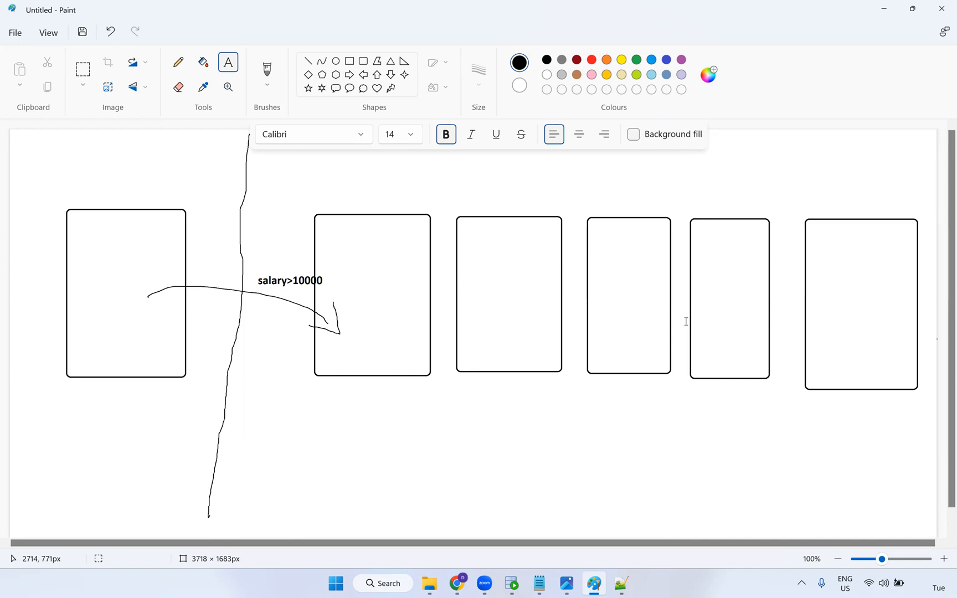
pyautogui.click(108, 393)
pyautogui.write('Source')
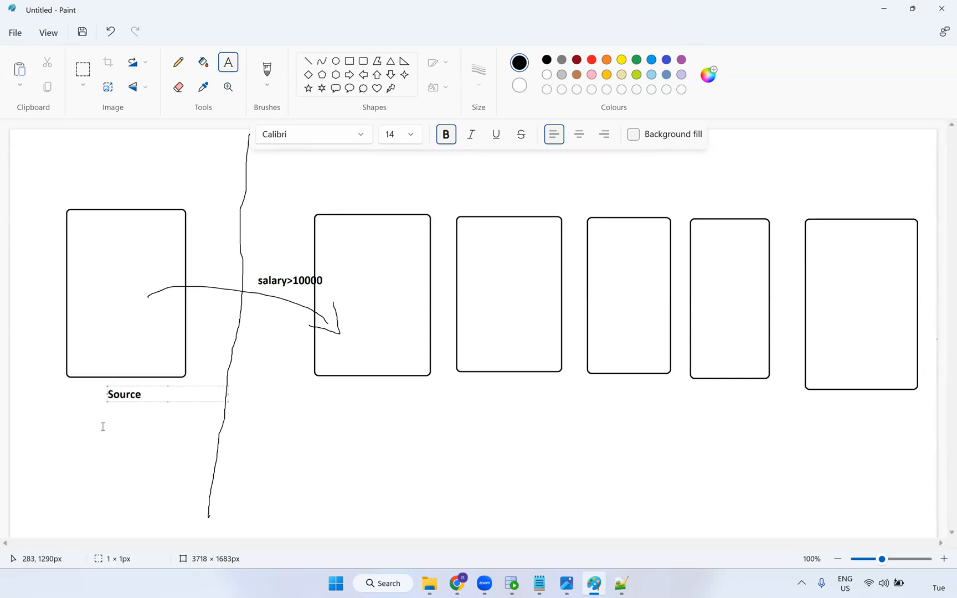
pyautogui.click(100, 426)
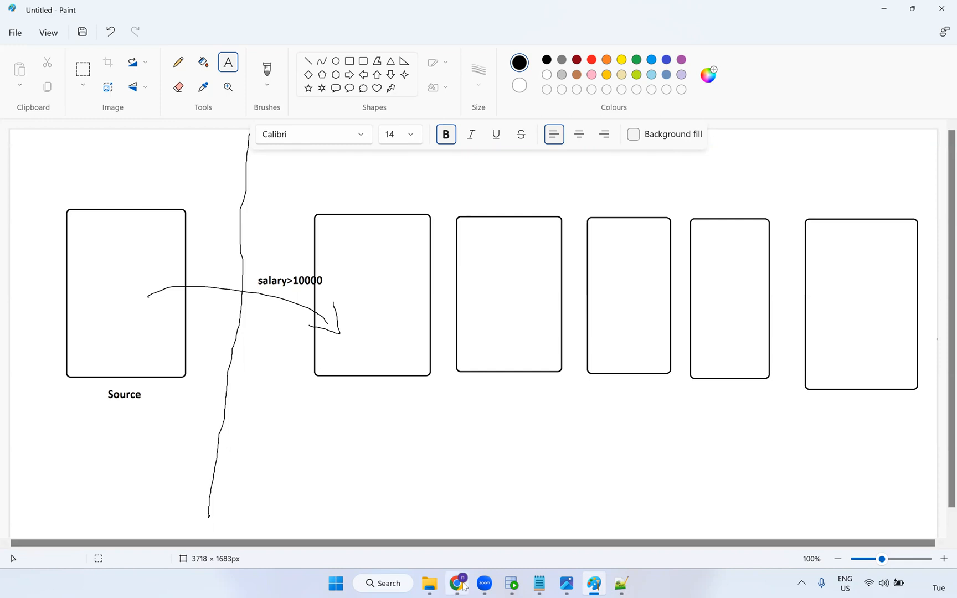
pyautogui.moveTo(457, 583)
pyautogui.click(457, 583)
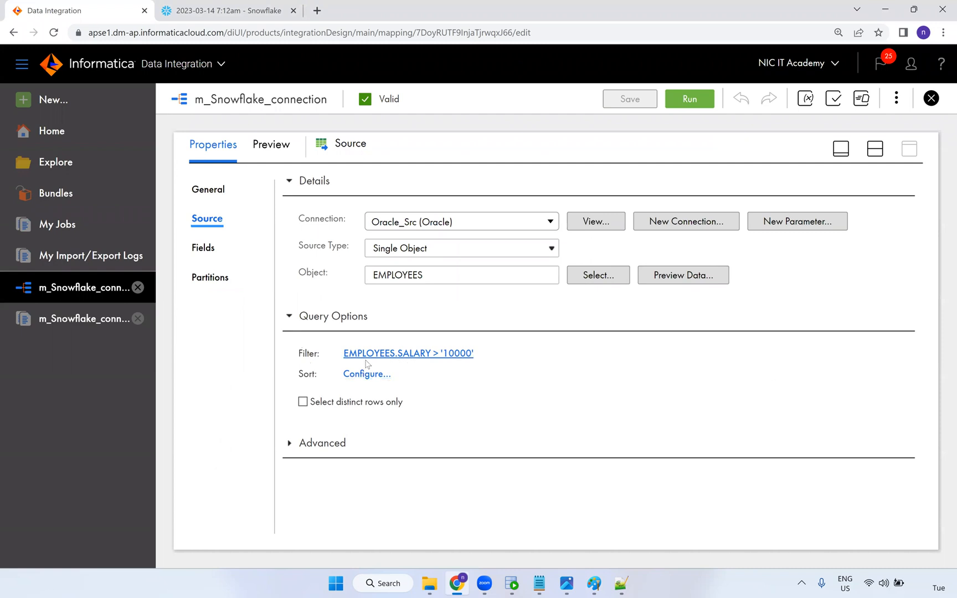
# Step: Run the m_Snowflake_connection mapping on the NIC runtime environment
pyautogui.tripleClick(428, 358)
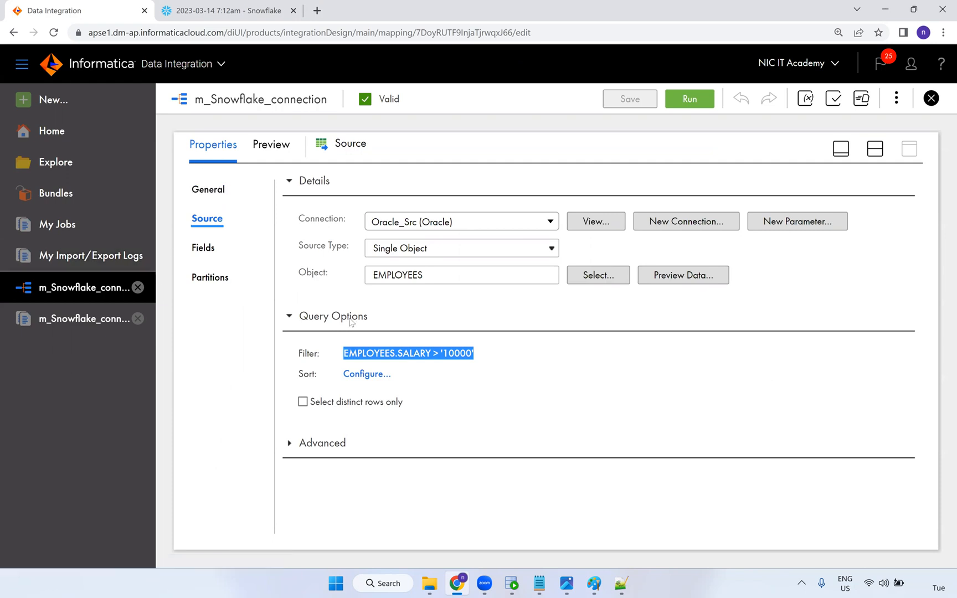
pyautogui.click(694, 100)
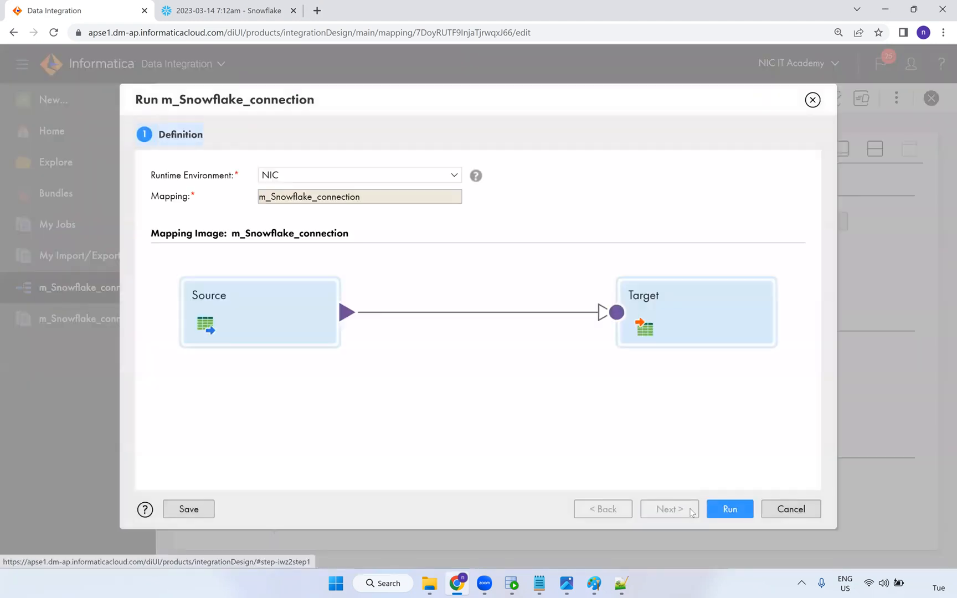
pyautogui.click(731, 510)
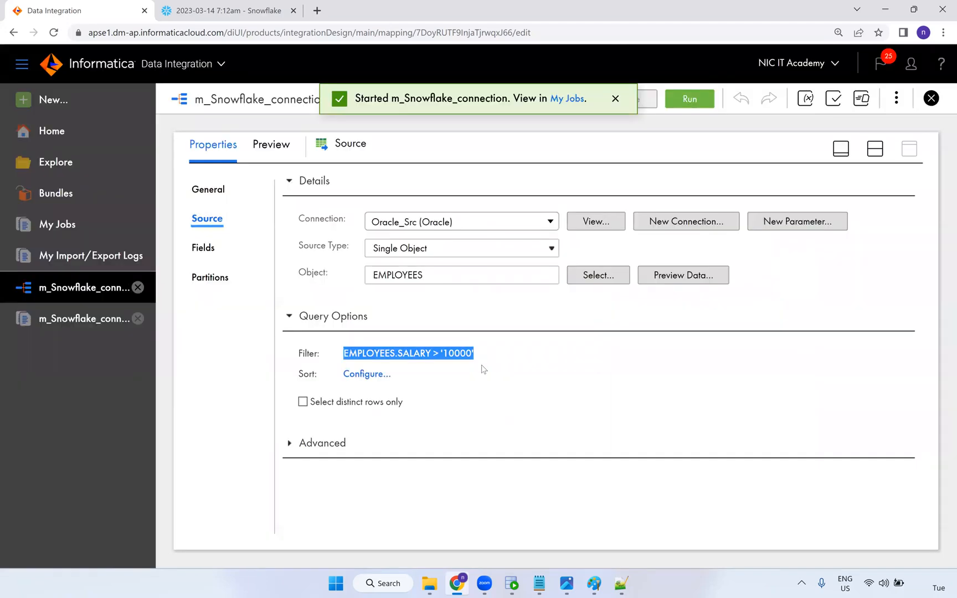
pyautogui.click(171, 15)
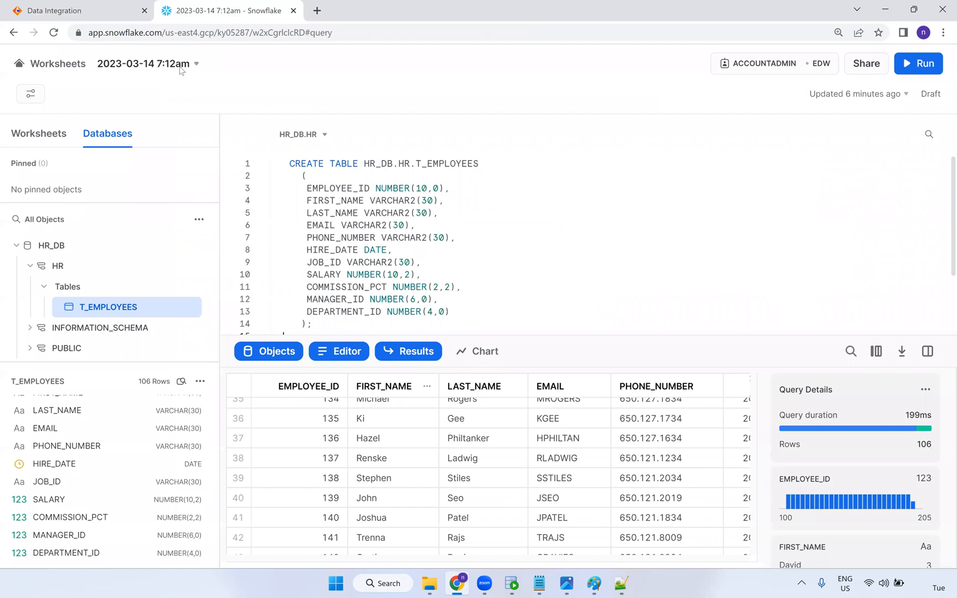
# Step: In My Jobs, refresh until m_Snowflake_connection-2 shows Success
pyautogui.hotkey('ctrl', '1')
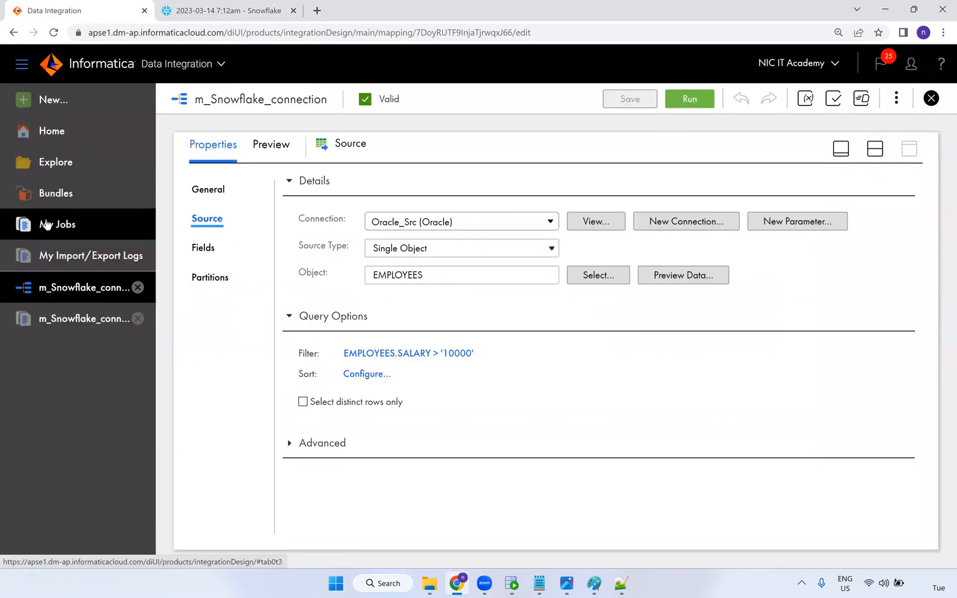
pyautogui.click(49, 223)
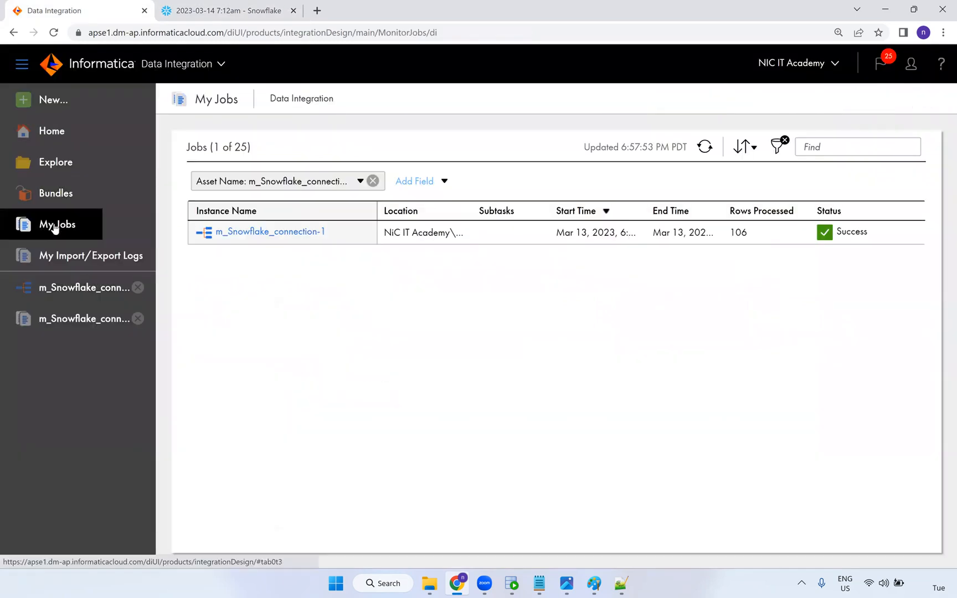
pyautogui.click(704, 147)
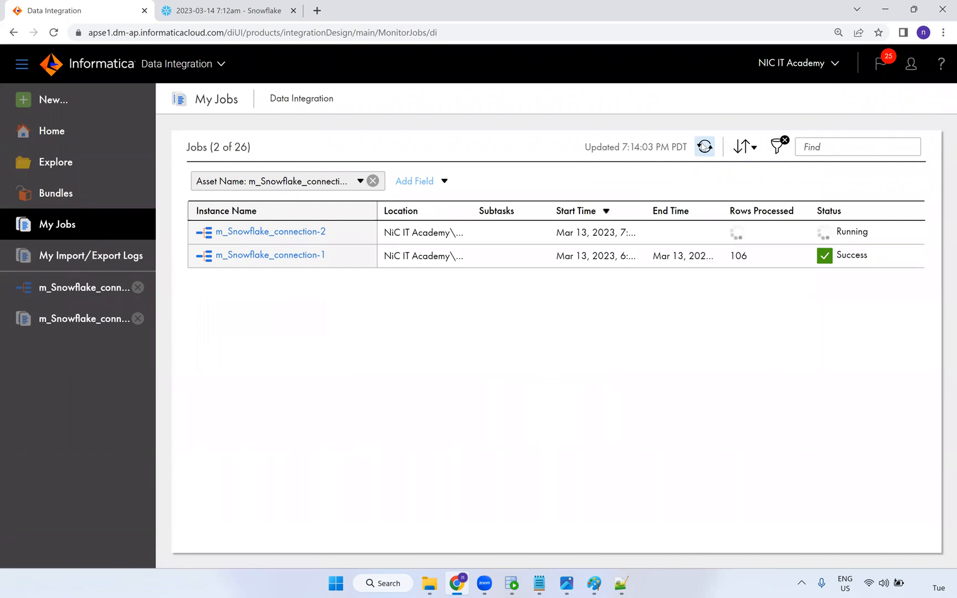
pyautogui.click(705, 146)
pyautogui.click(705, 147)
pyautogui.click(705, 146)
pyautogui.click(705, 146)
pyautogui.click(706, 147)
pyautogui.click(710, 148)
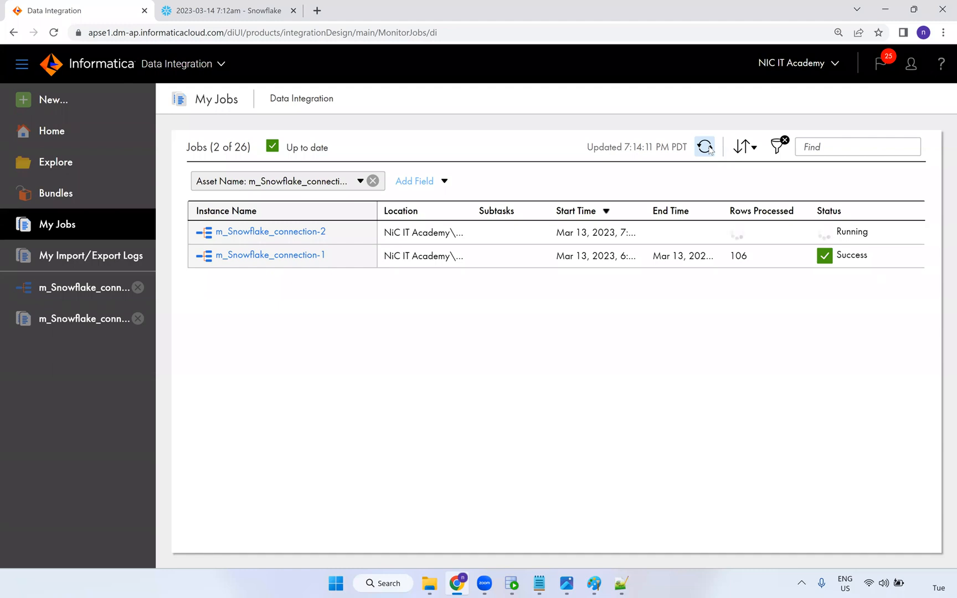
pyautogui.click(708, 152)
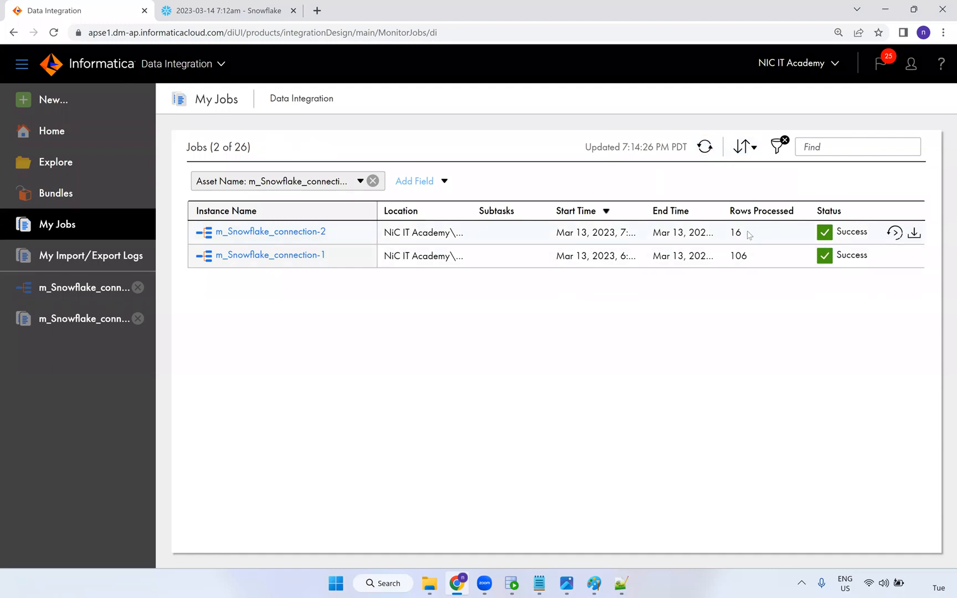
# Step: Open the m_Snowflake_connection-2 job details and check 16 source and target success rows
pyautogui.moveTo(742, 234); pyautogui.dragTo(736, 235)
pyautogui.click(271, 230)
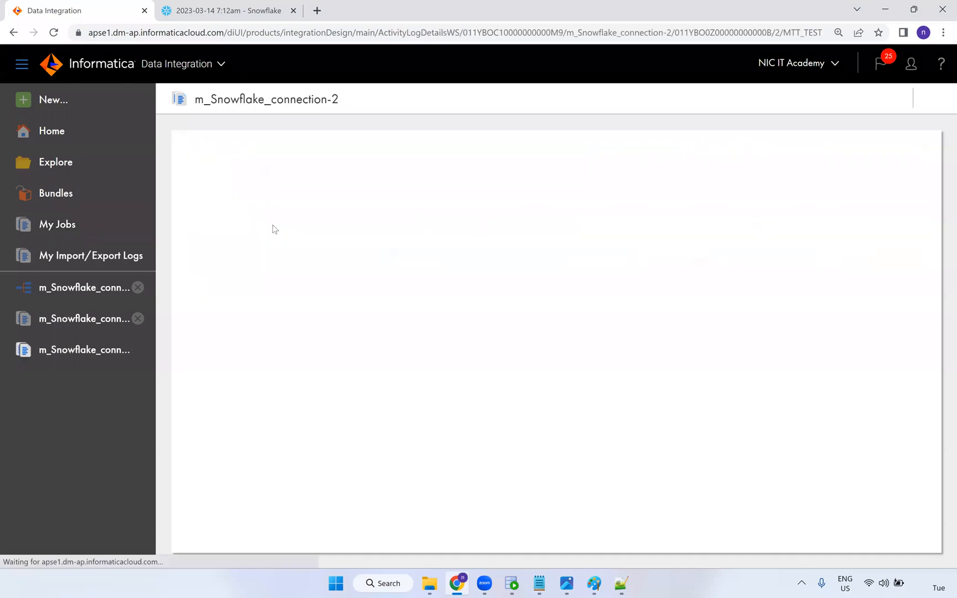
pyautogui.doubleClick(391, 436)
pyautogui.doubleClick(390, 466)
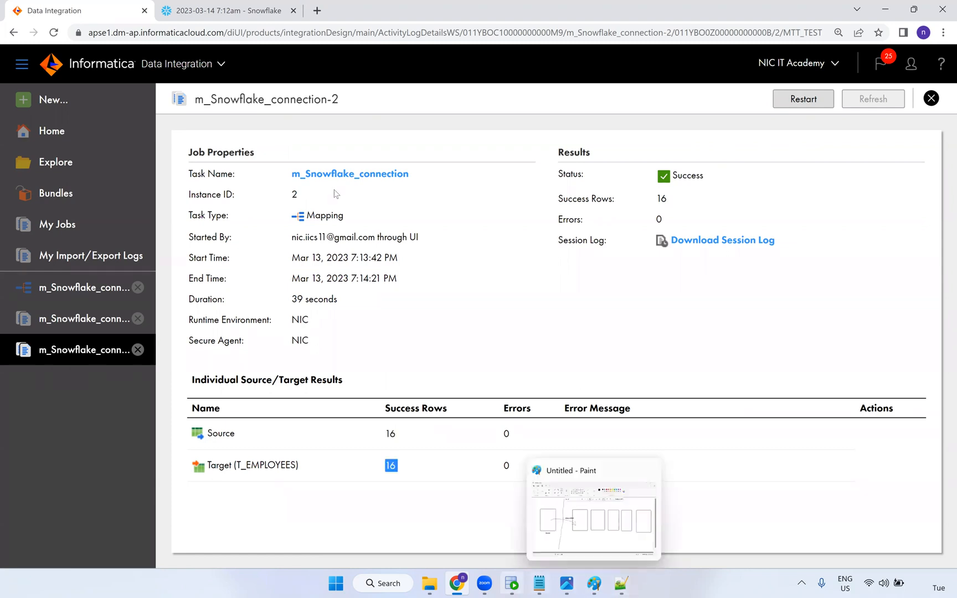
pyautogui.click(244, 11)
# Step: Rerun select * from t_employees and check all 16 returned SALARY values exceed 10000
pyautogui.scroll(-3, 443, 293)
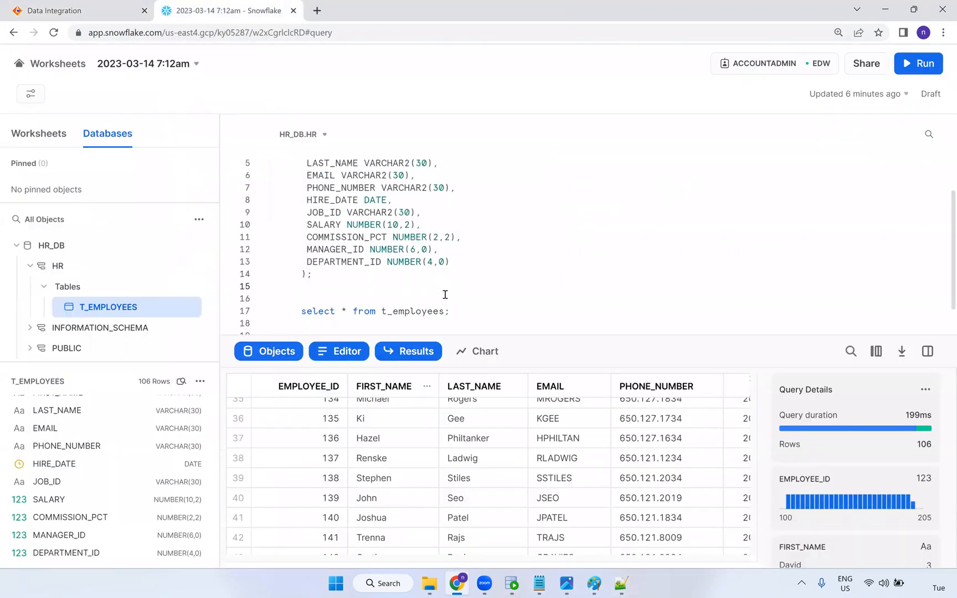
pyautogui.click(468, 282)
pyautogui.hotkey('ctrl', 'Return')
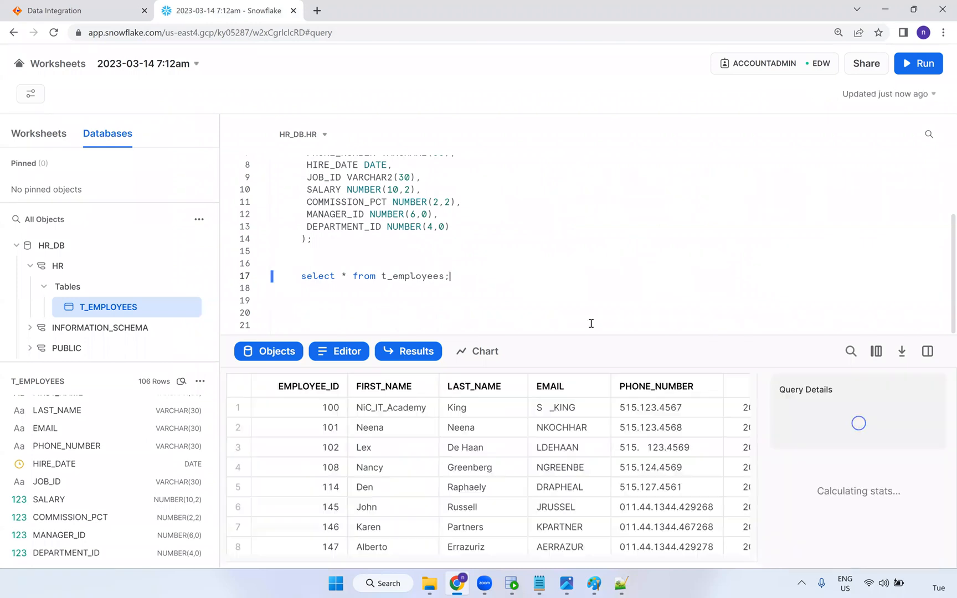
pyautogui.scroll(-1, 851, 414)
pyautogui.scroll(-6, 850, 421)
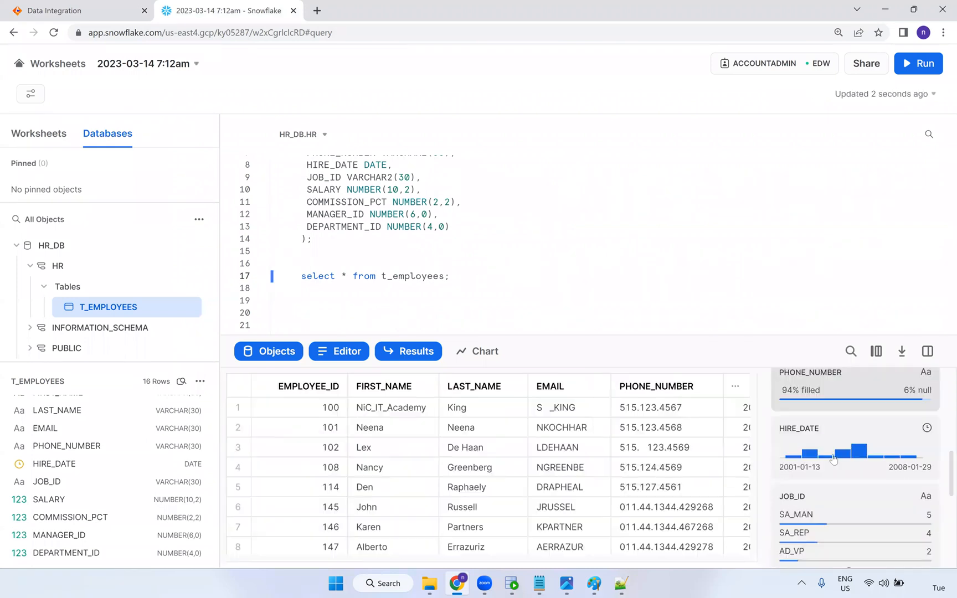
pyautogui.moveTo(652, 337); pyautogui.dragTo(656, 308)
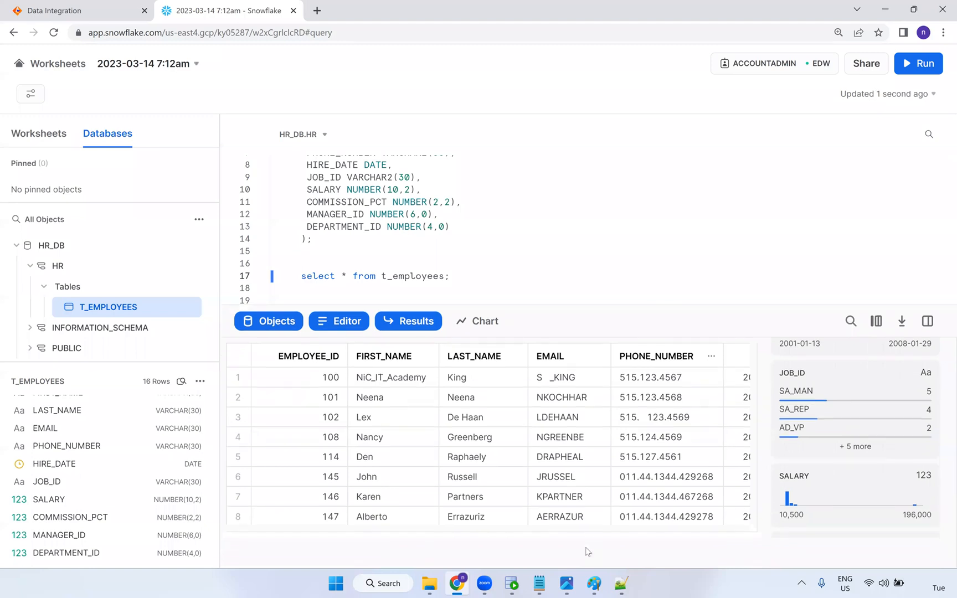
pyautogui.moveTo(481, 565); pyautogui.dragTo(699, 565)
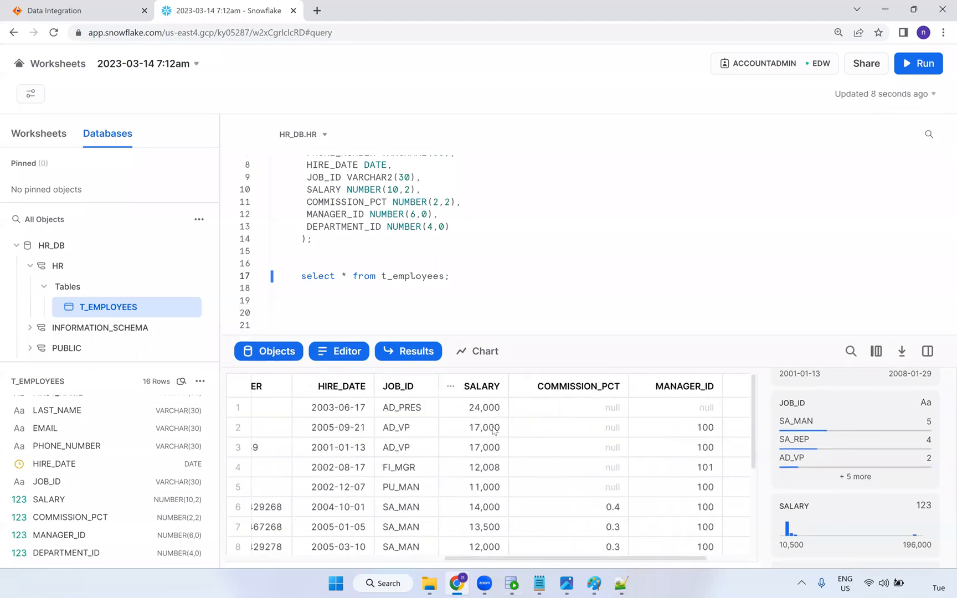
pyautogui.scroll(-3, 487, 540)
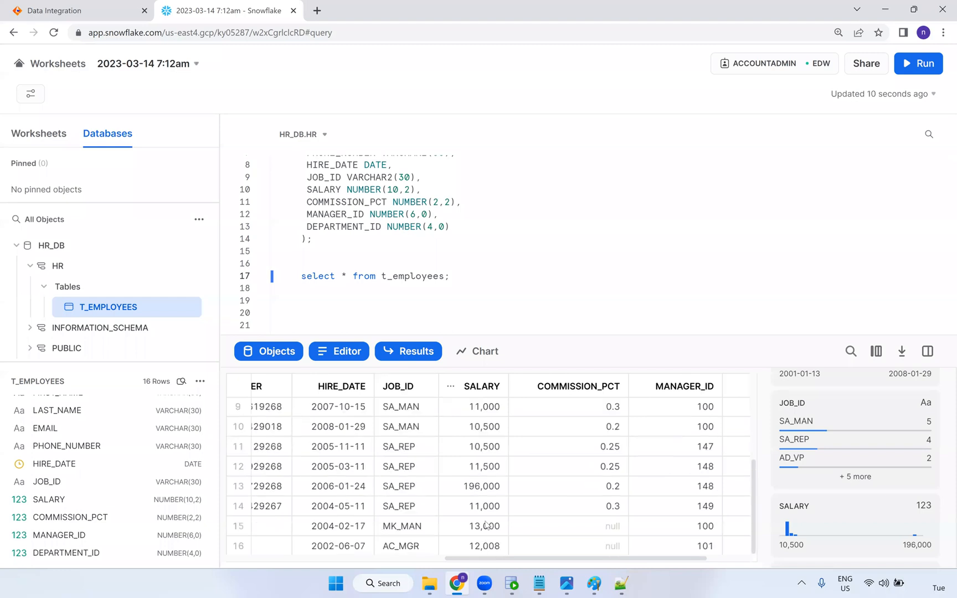
pyautogui.scroll(3, 484, 513)
pyautogui.moveTo(476, 483); pyautogui.dragTo(498, 565)
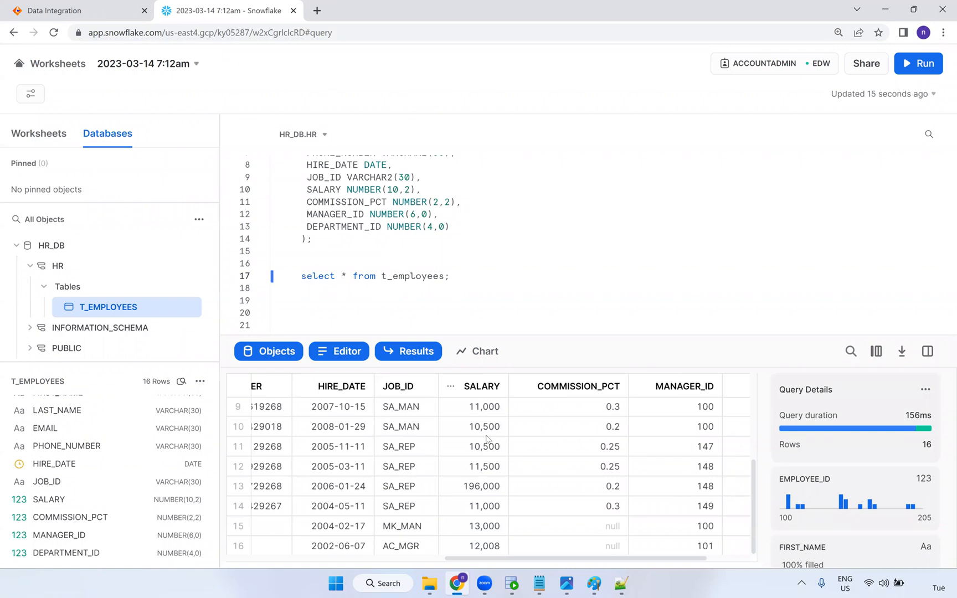
# Step: Open the EMPLOYEES source's query options and delete the SALARY > 10000 filter condition
pyautogui.hotkey('alt', 'Tab')
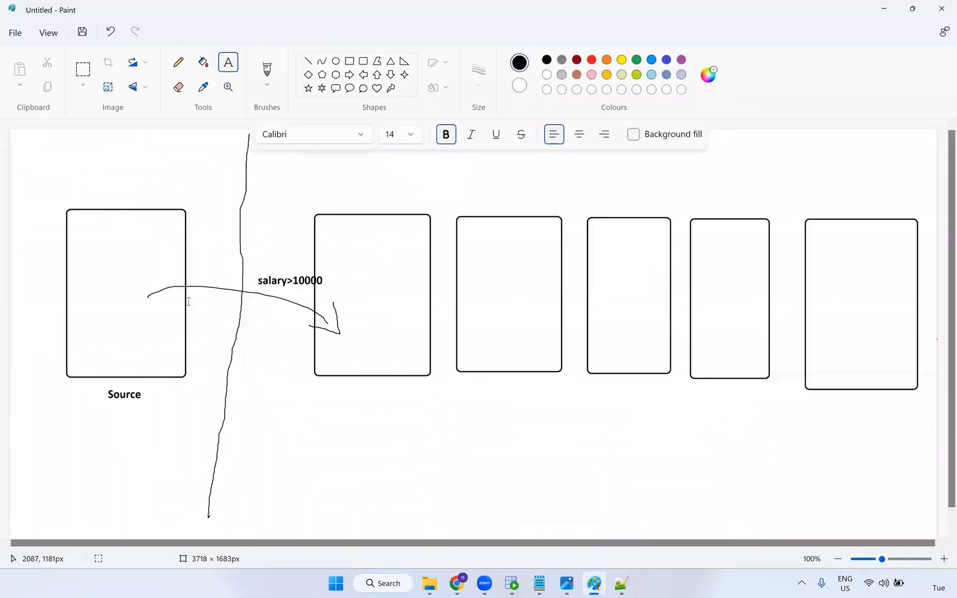
pyautogui.click(460, 587)
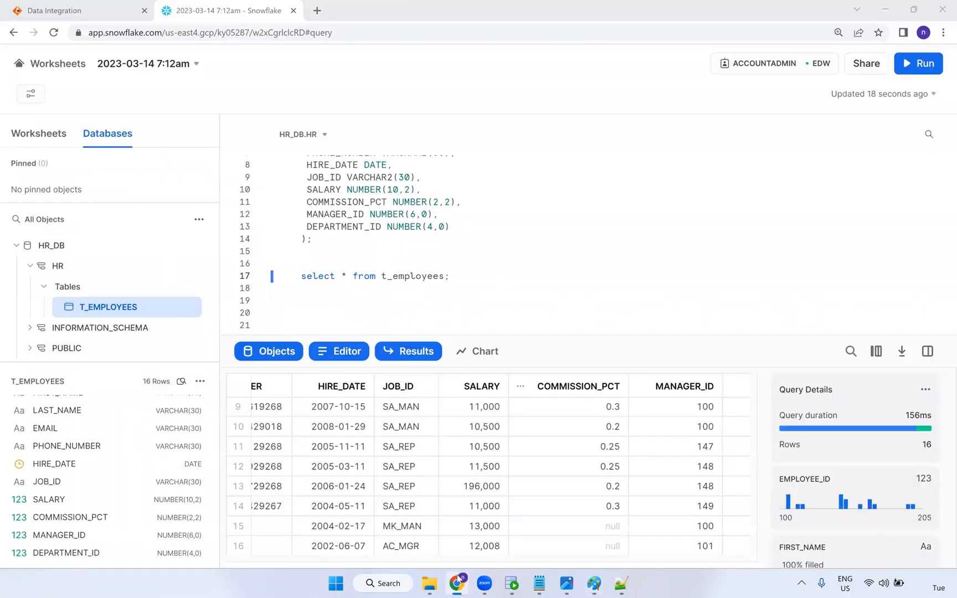
pyautogui.click(123, 10)
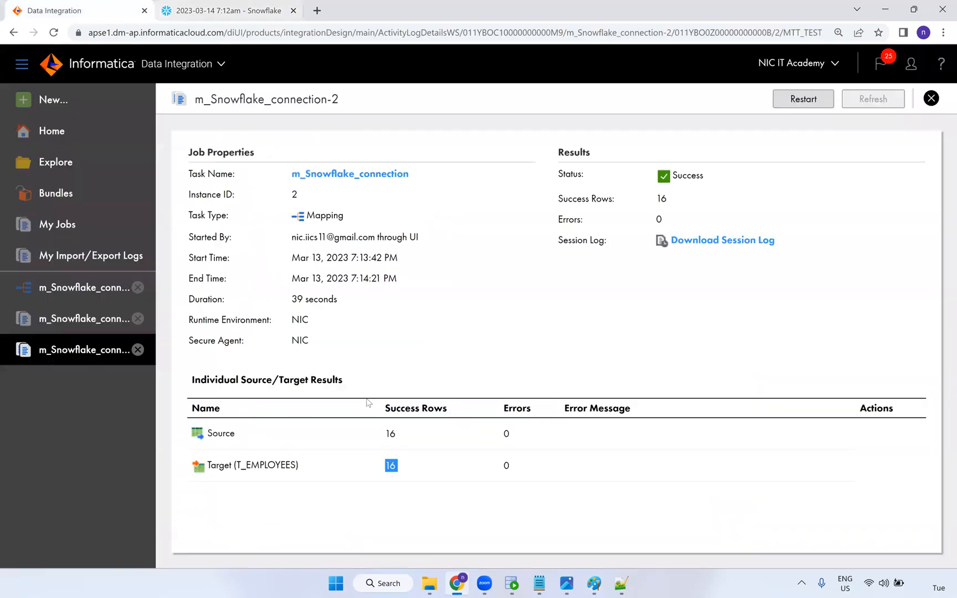
pyautogui.click(73, 295)
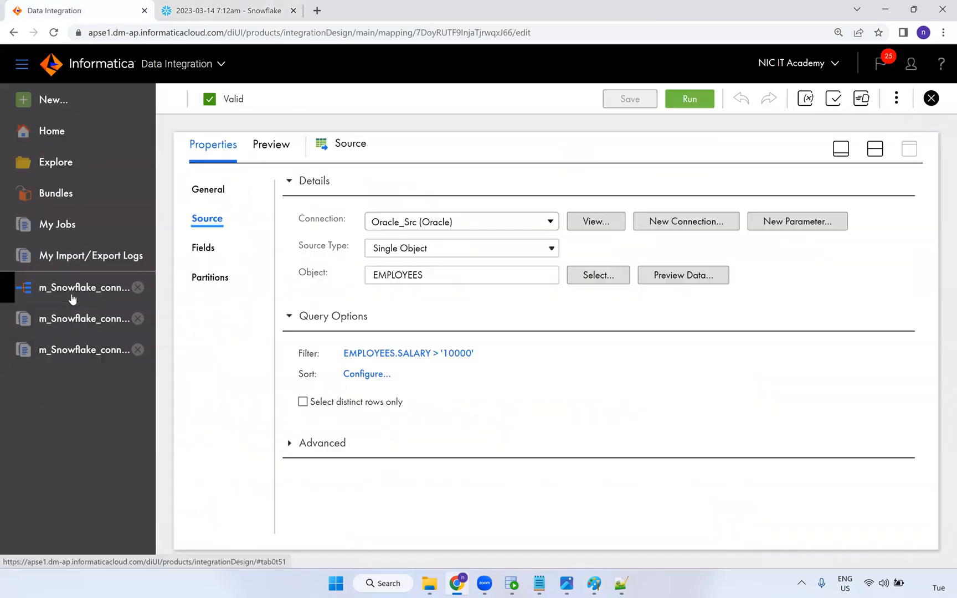
pyautogui.click(375, 374)
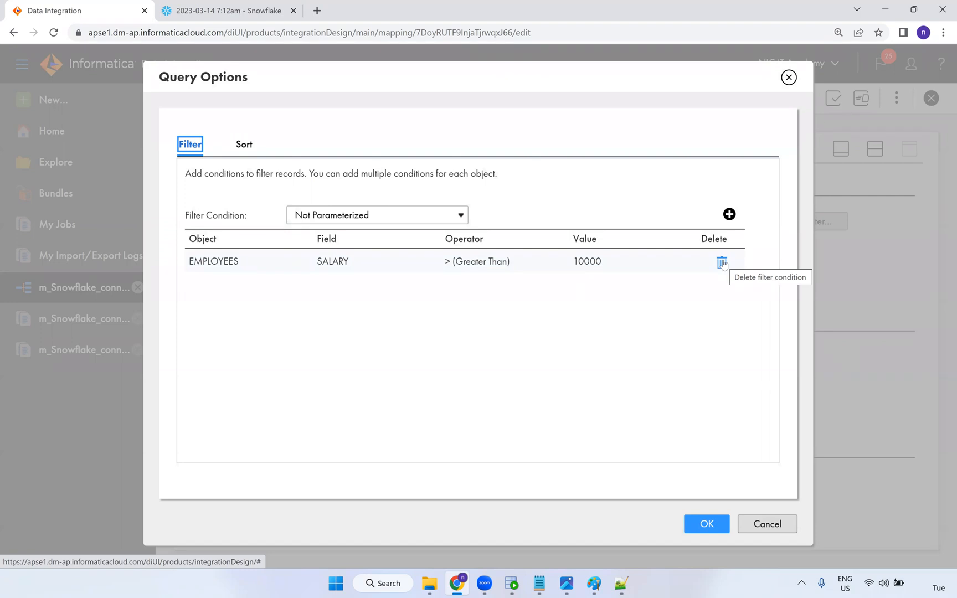
pyautogui.click(723, 263)
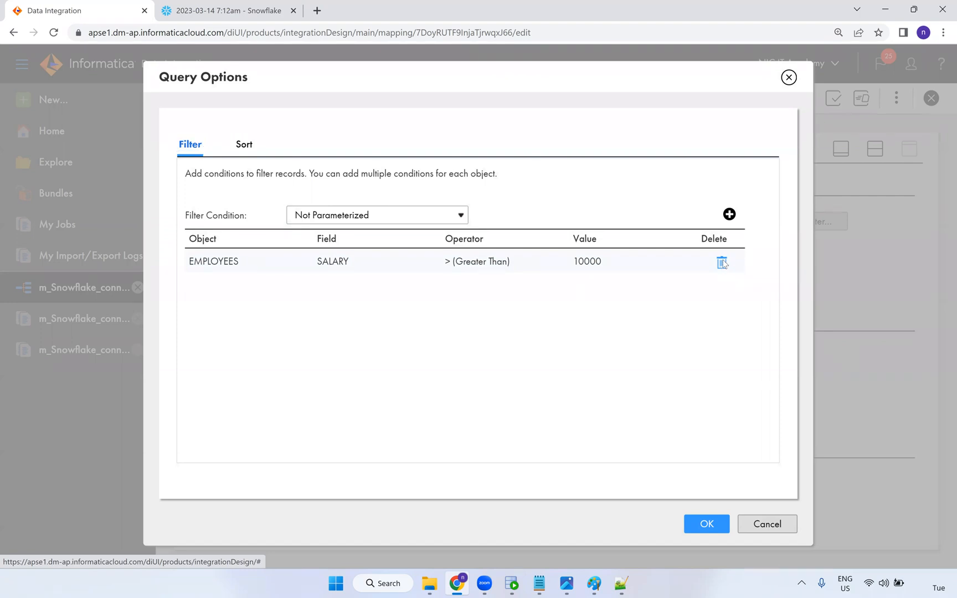
# Step: Write the advanced filter condition EMPLOYEES.COMMISSION_PCT is not null and confirm it
pyautogui.click(383, 220)
pyautogui.click(361, 258)
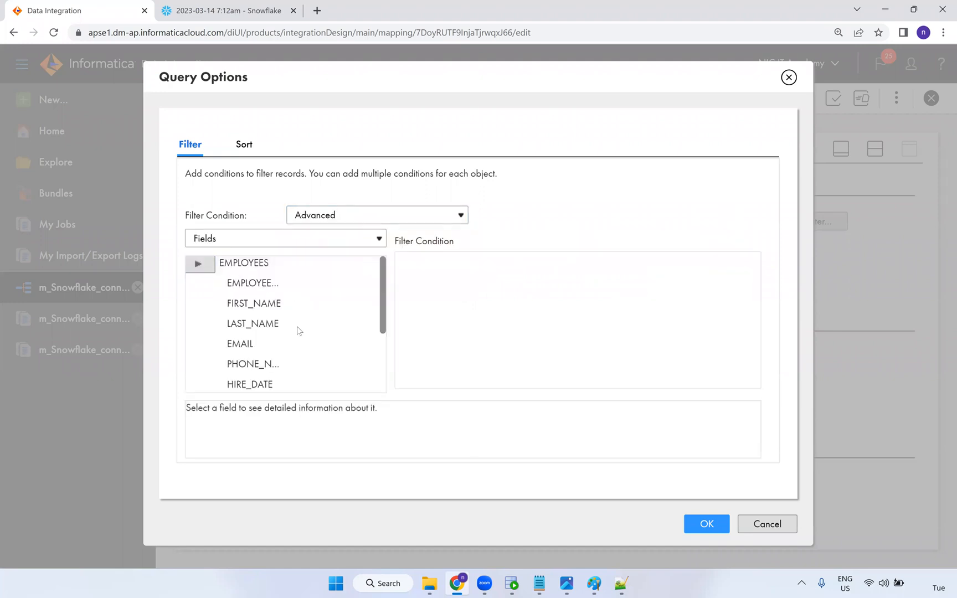
pyautogui.scroll(-3, 302, 331)
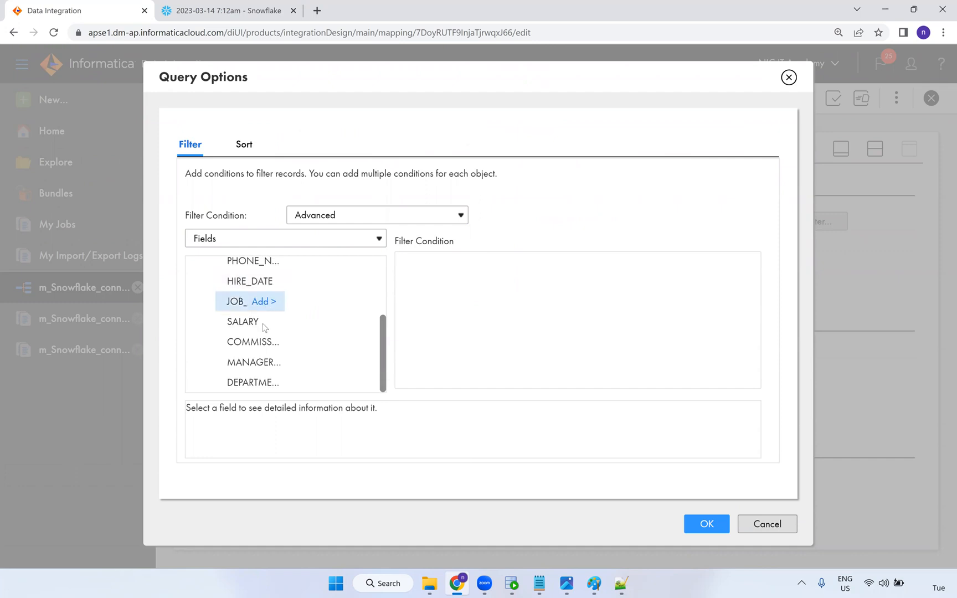
pyautogui.click(264, 342)
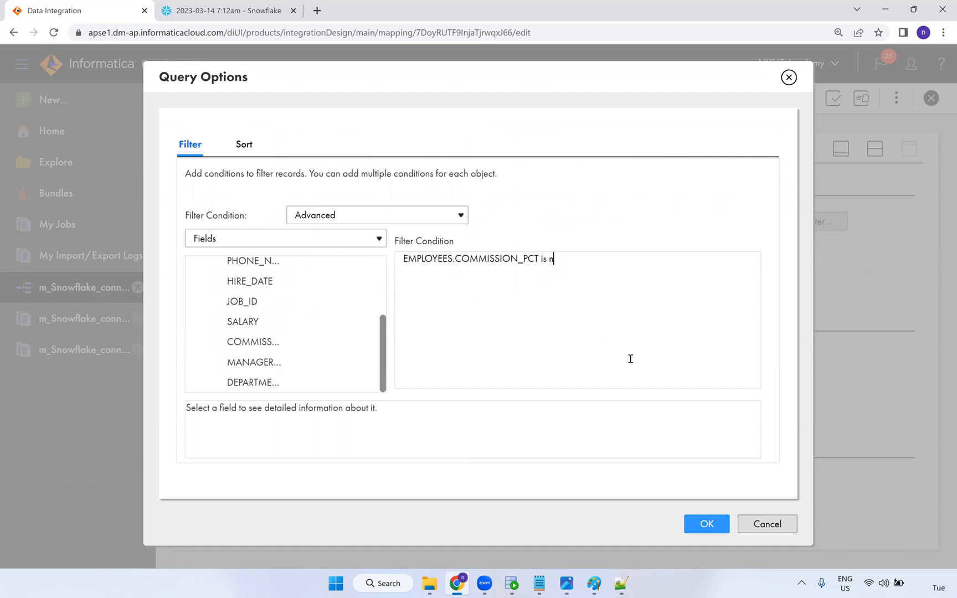
pyautogui.write('is not null')
pyautogui.moveTo(593, 265); pyautogui.dragTo(371, 259)
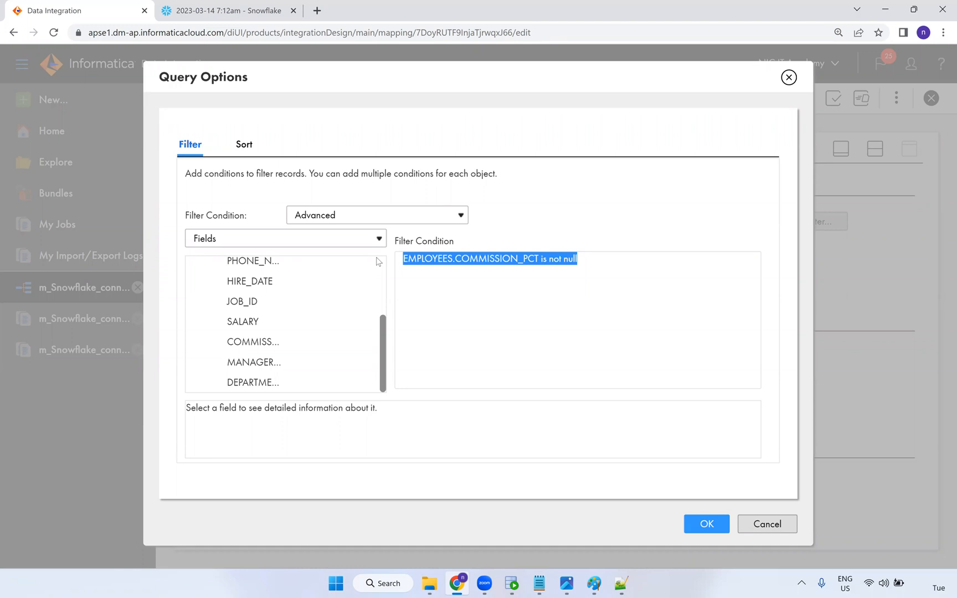
pyautogui.click(705, 524)
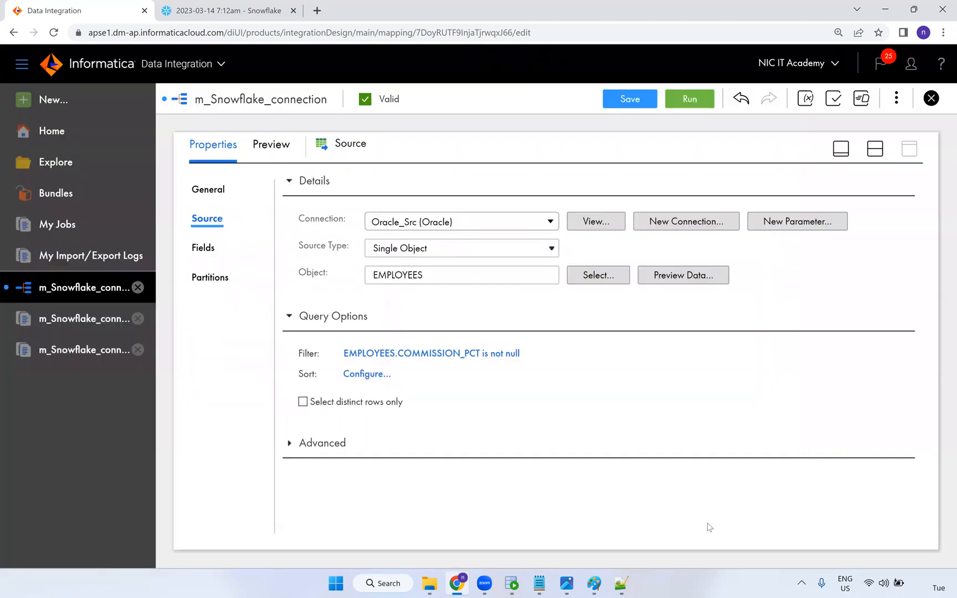
# Step: Save the mapping, then download the m_Snowflake_connection-2 run's session log and open it in Notepad
pyautogui.click(616, 100)
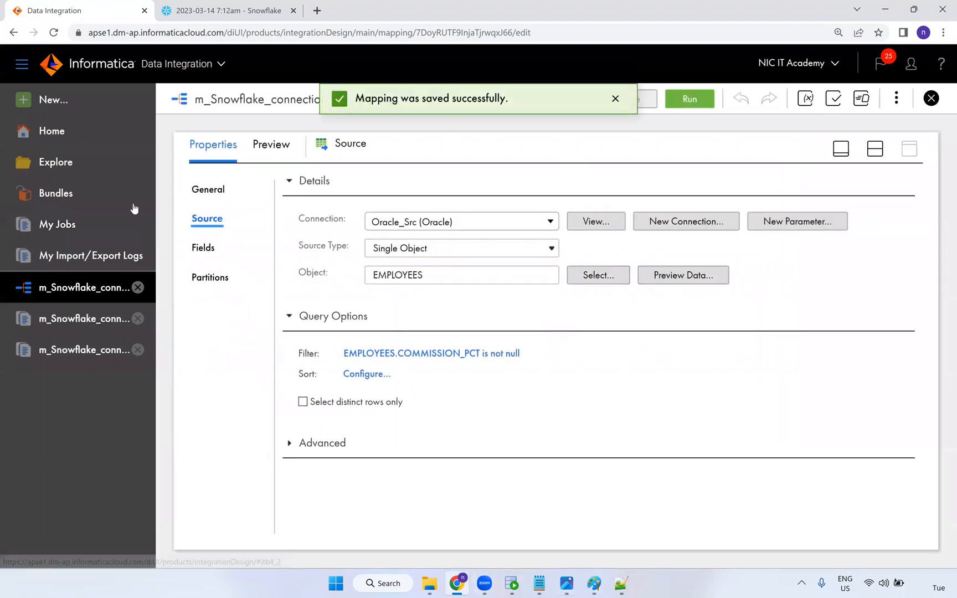
pyautogui.click(64, 229)
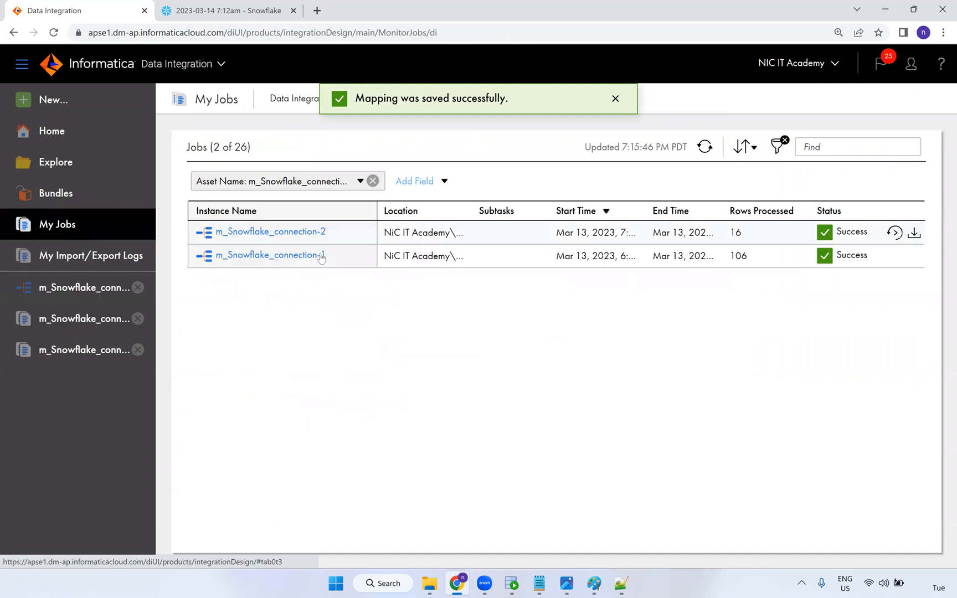
pyautogui.click(913, 239)
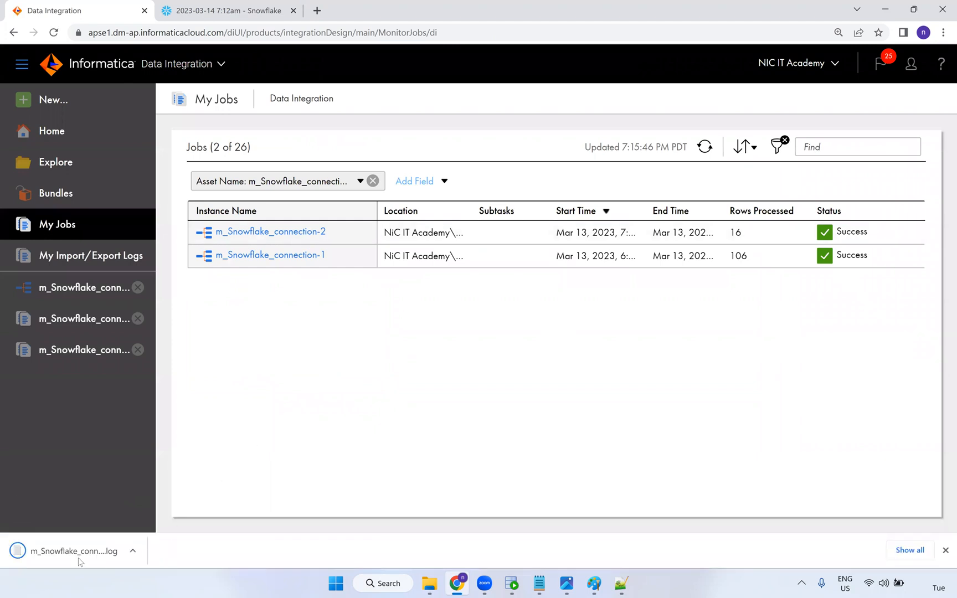
pyautogui.click(81, 553)
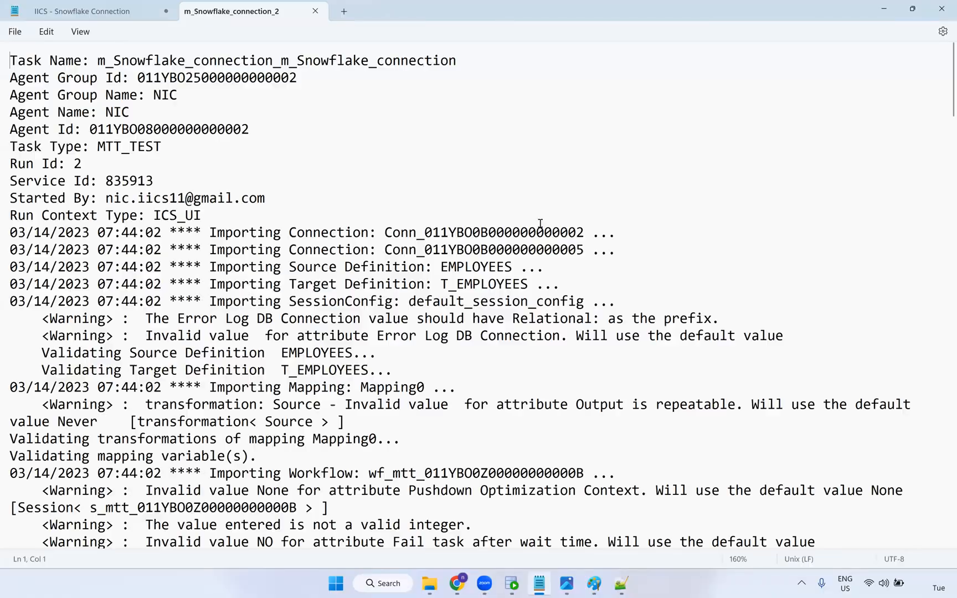
# Step: Scroll through the session log, marking the reader/transformer thread lines and the ServiceName=xe setting
pyautogui.scroll(-3, 526, 303)
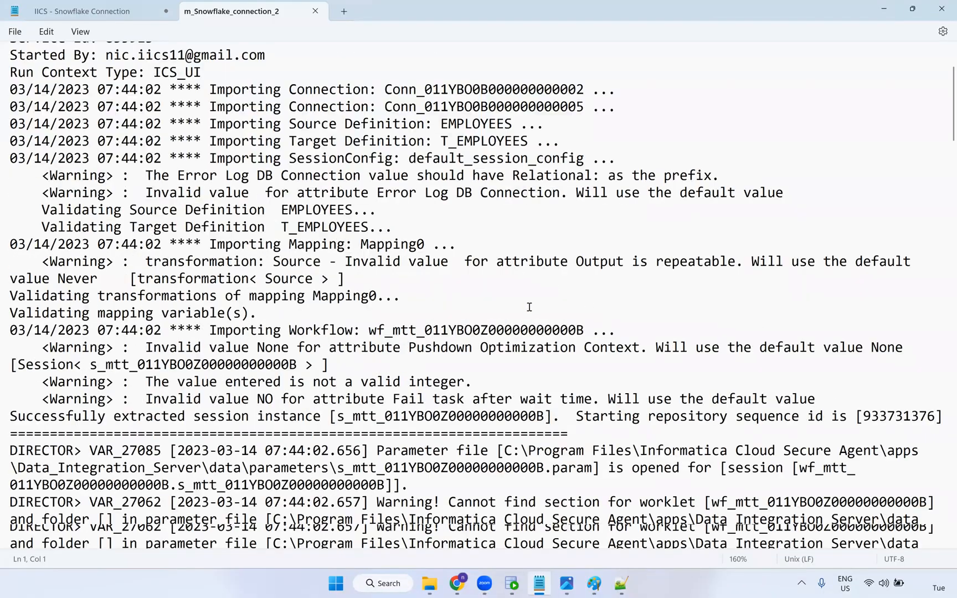
pyautogui.keyDown('ctrl'); pyautogui.scroll(-2, 522, 333); pyautogui.keyUp('ctrl')
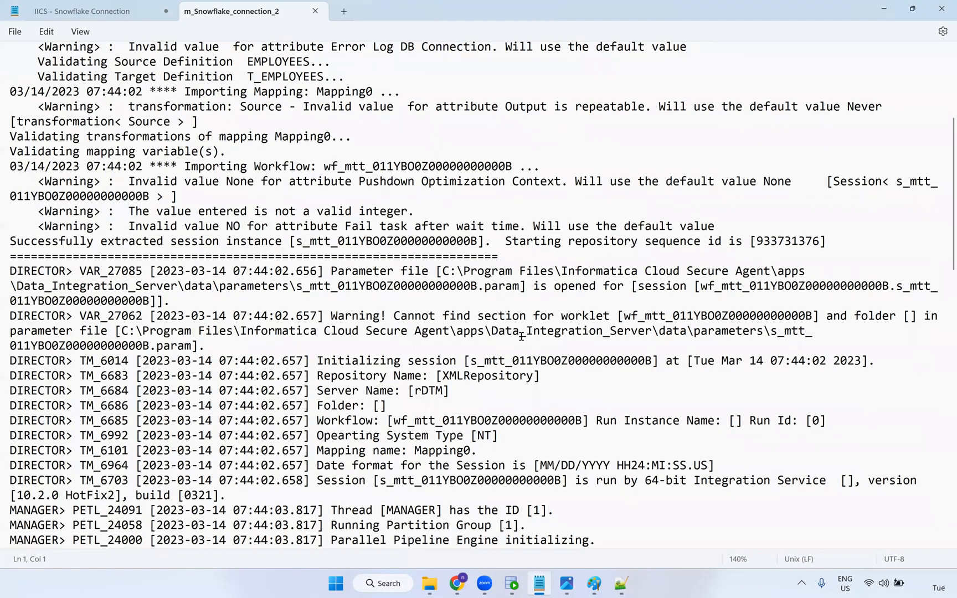
pyautogui.keyDown('ctrl'); pyautogui.scroll(-1, 534, 363); pyautogui.keyUp('ctrl')
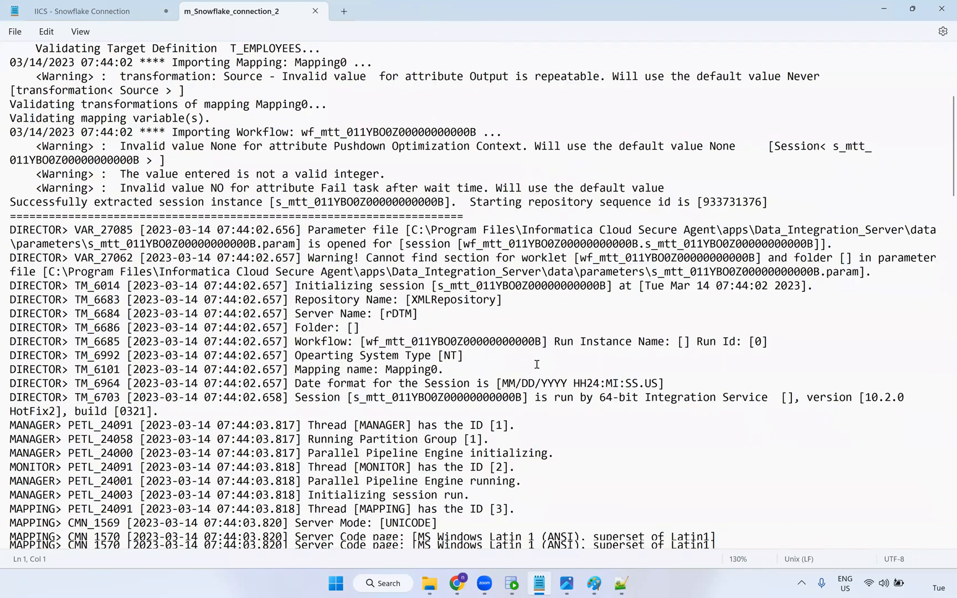
pyautogui.scroll(-10, 535, 368)
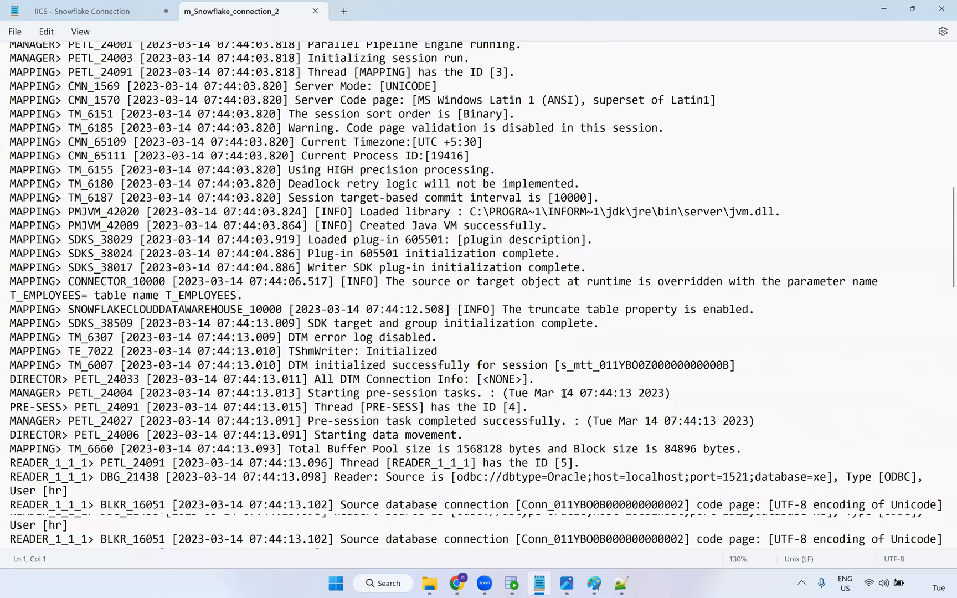
pyautogui.scroll(-9, 563, 396)
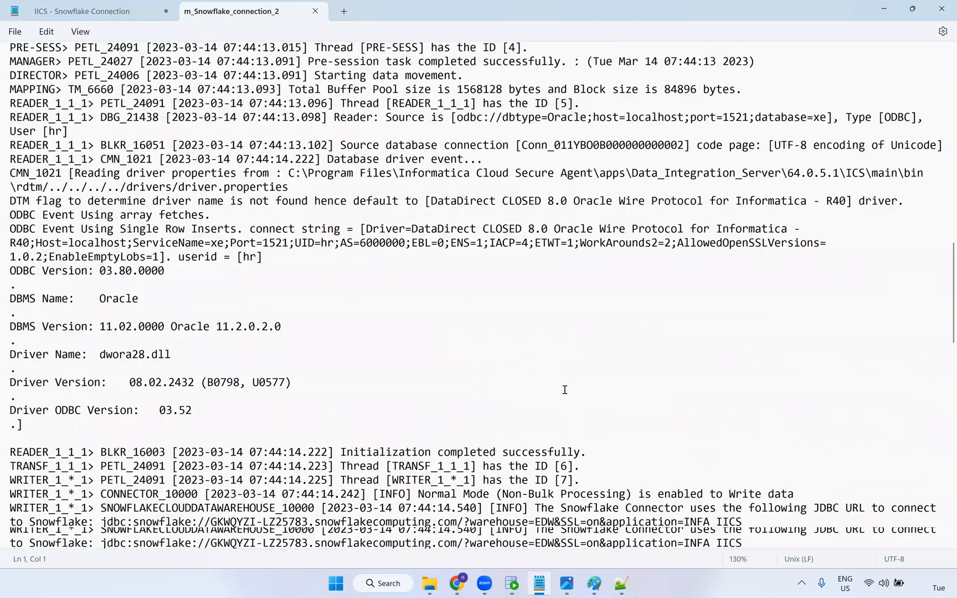
pyautogui.scroll(-3, 581, 372)
pyautogui.scroll(-1, 497, 380)
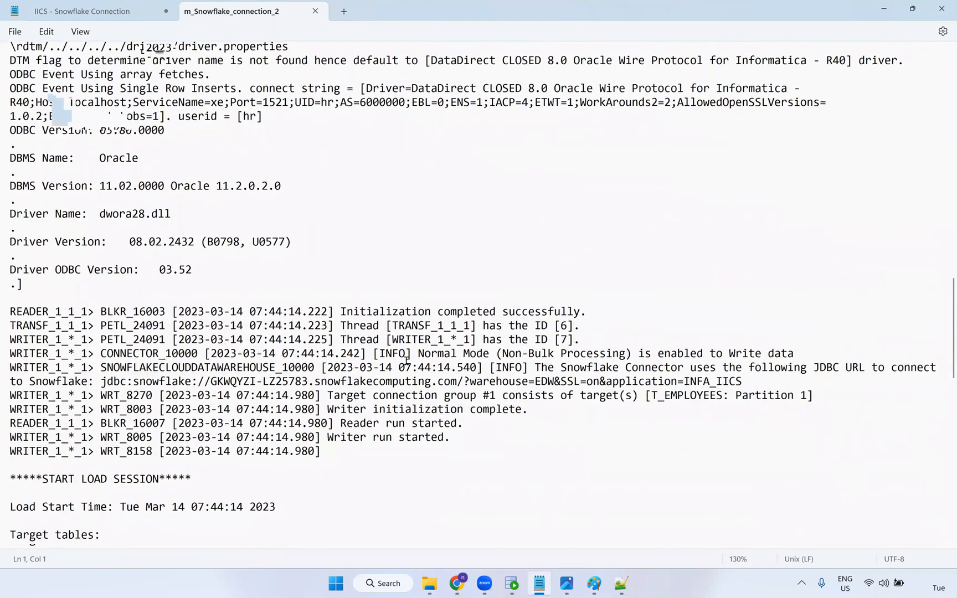
pyautogui.moveTo(16, 279); pyautogui.dragTo(87, 303)
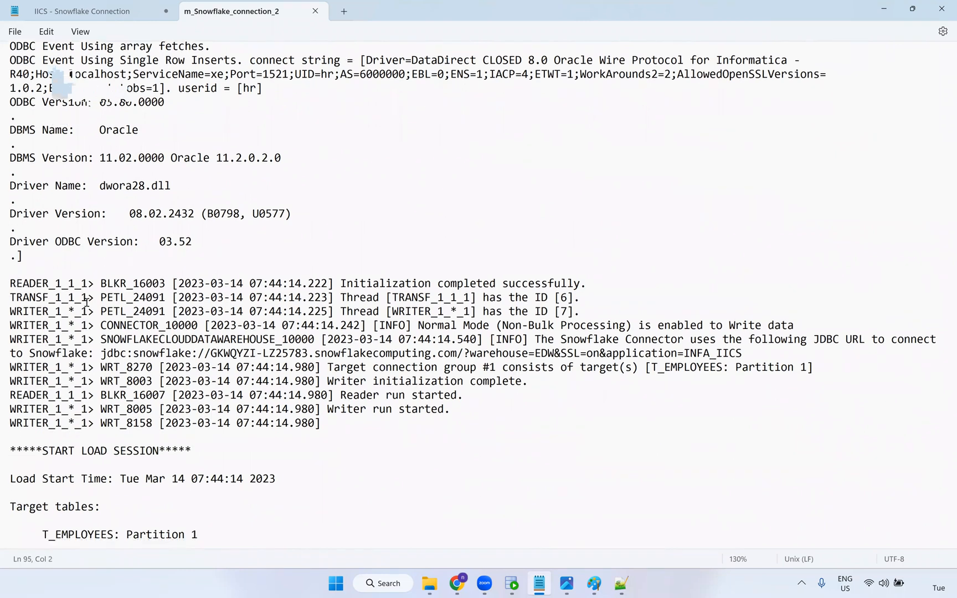
pyautogui.moveTo(134, 75); pyautogui.dragTo(224, 74)
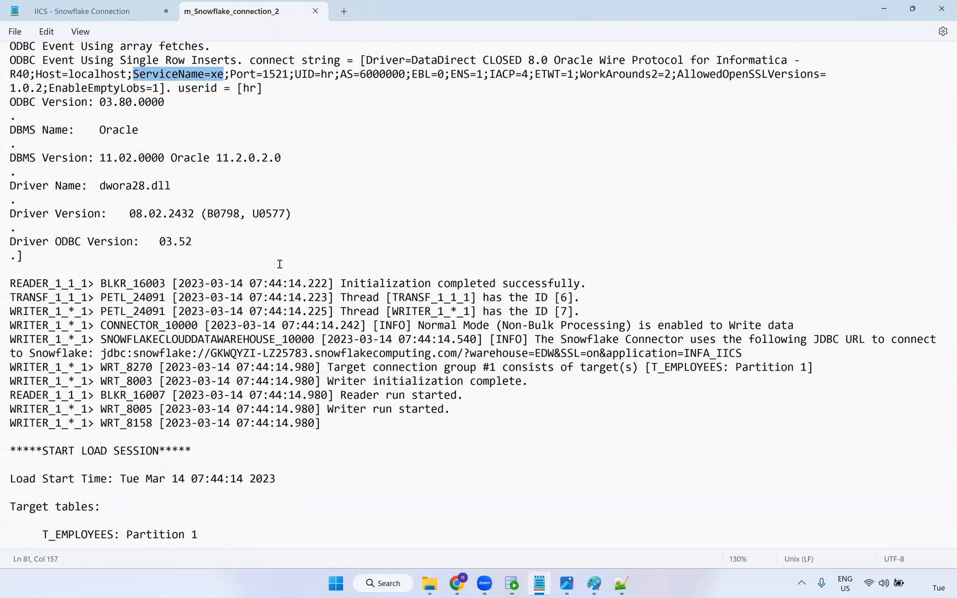
# Step: Select the full RR_4010 SQL query, from SELECT through WHERE SALARY > 10000
pyautogui.scroll(-2, 279, 270)
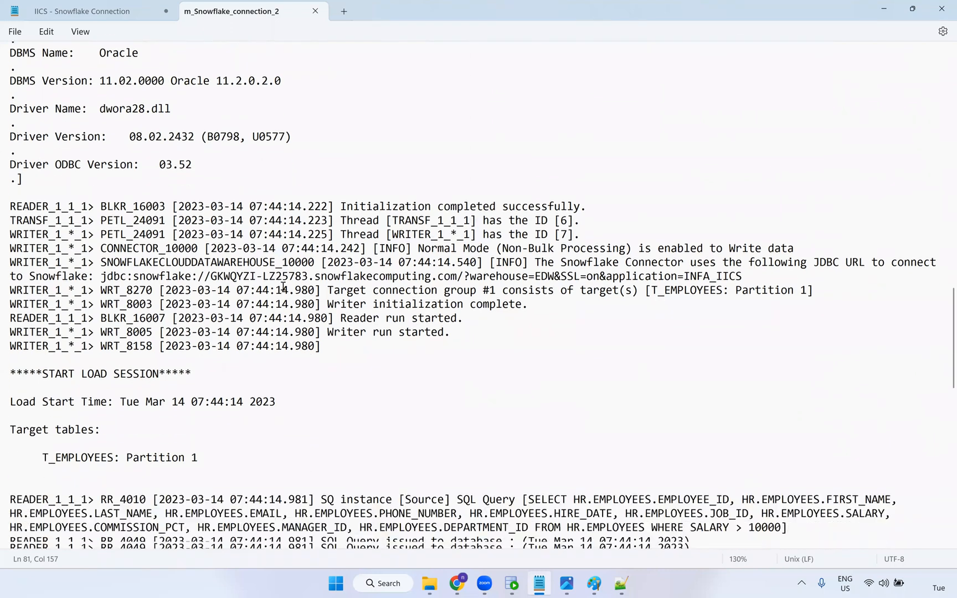
pyautogui.scroll(-5, 300, 294)
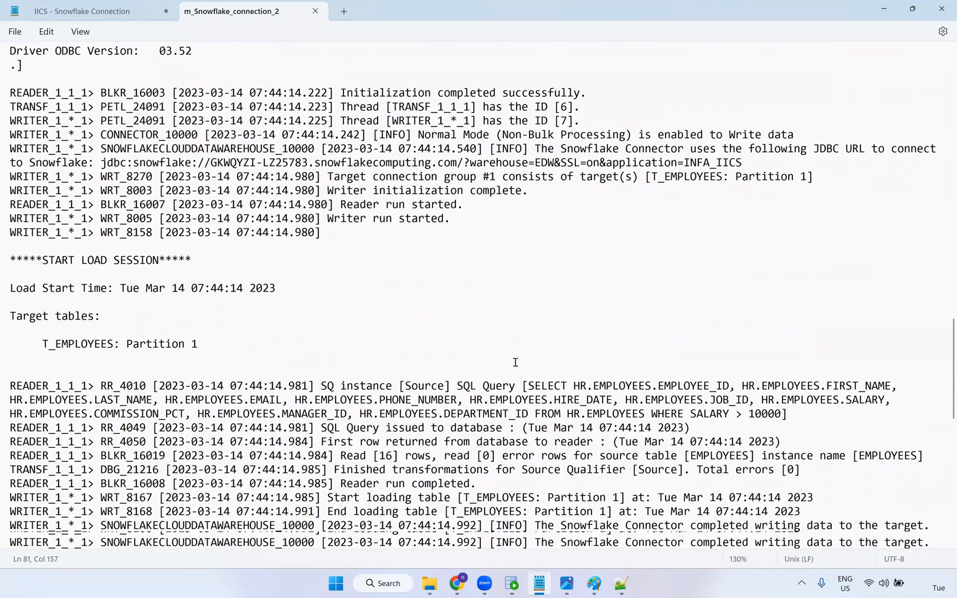
pyautogui.moveTo(529, 282); pyautogui.dragTo(772, 310)
pyautogui.hotkey('shift', 'Right')
pyautogui.hotkey('shift', 'Right')
pyautogui.hotkey('shift', 'Right')
pyautogui.hotkey('ctrl', 'c')
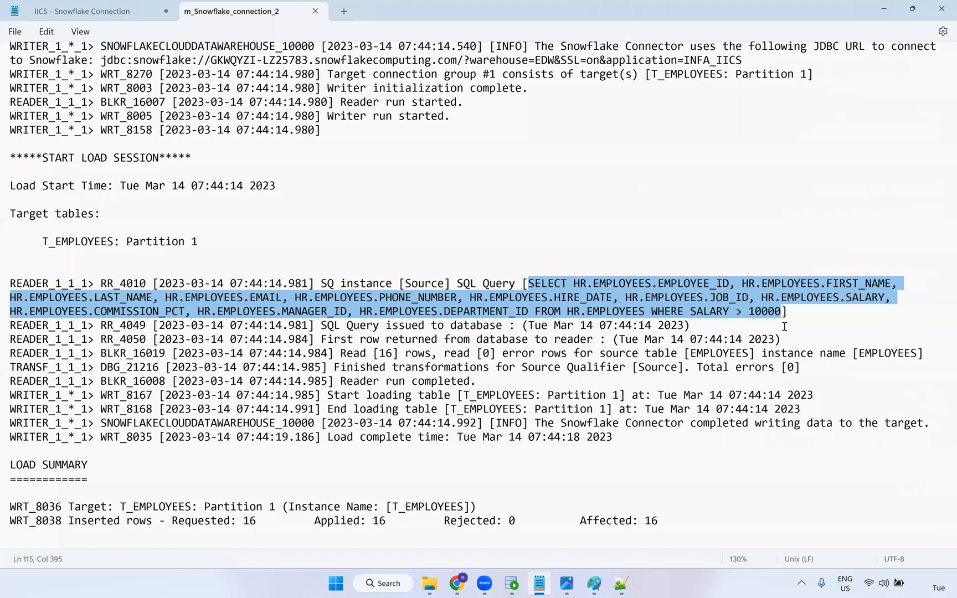
pyautogui.click(512, 585)
# Step: Paste the source's SQL query into the SQL Developer worksheet, breaking it onto separate lines
pyautogui.hotkey('ctrl', 'a')
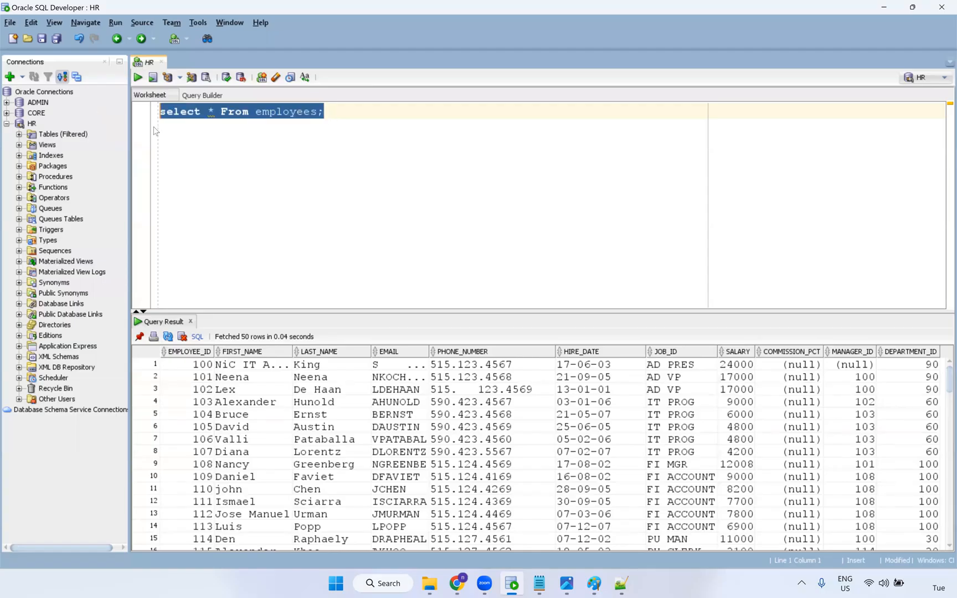
pyautogui.hotkey('ctrl', 'v')
pyautogui.click(328, 113)
pyautogui.press('Return')
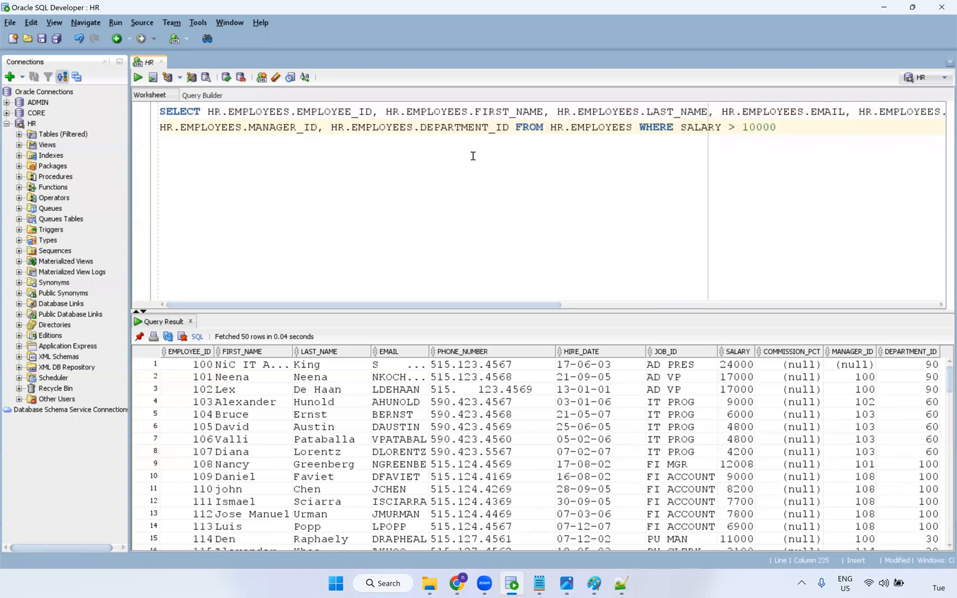
pyautogui.click(557, 112)
pyautogui.press('Return')
pyautogui.click(645, 126)
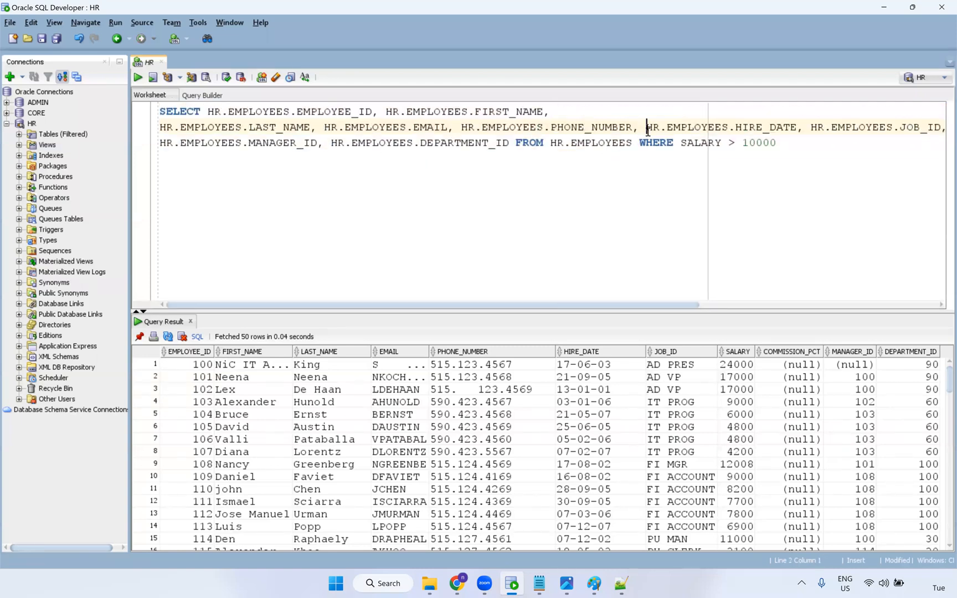
pyautogui.press('Return')
pyautogui.click(789, 161)
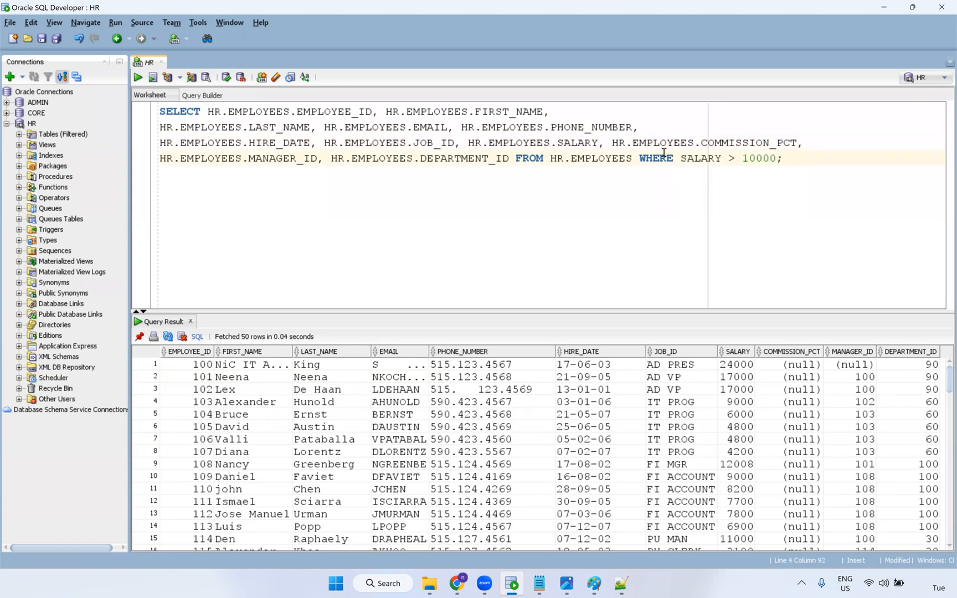
# Step: Run the SALARY > 10000 employee query in SQL Developer, fetching 16 rows
pyautogui.moveTo(684, 160); pyautogui.dragTo(219, 95)
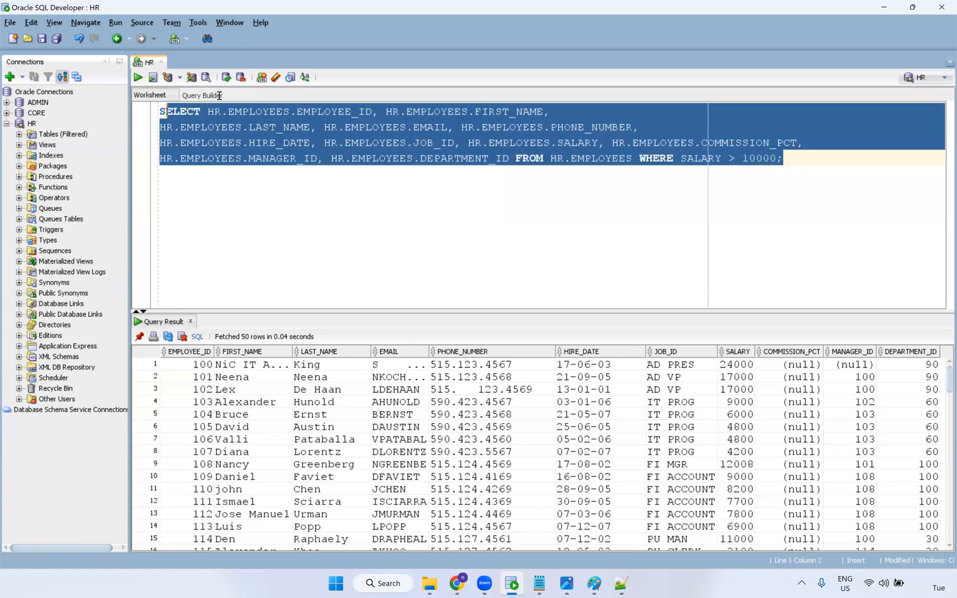
pyautogui.click(138, 77)
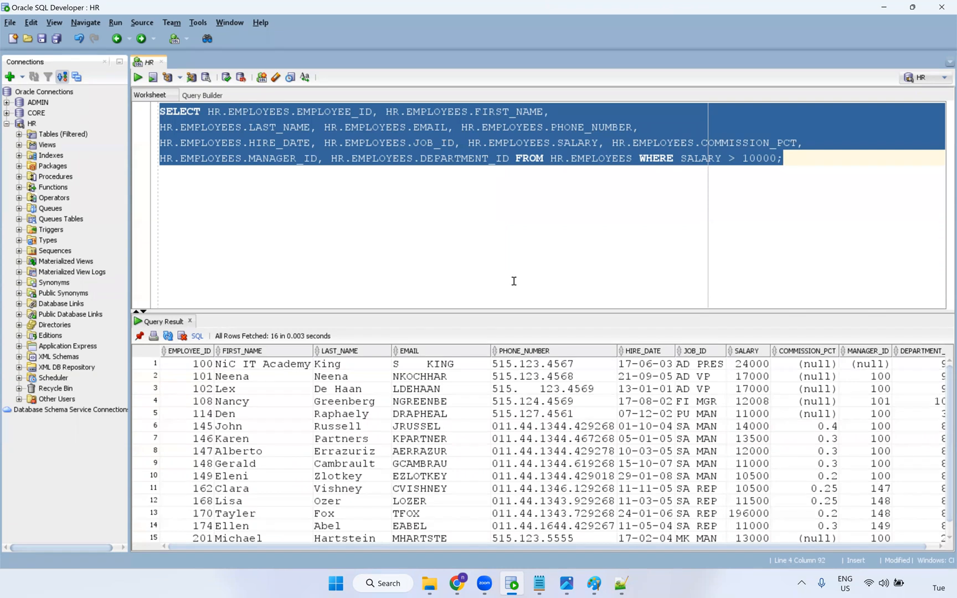
pyautogui.click(741, 158)
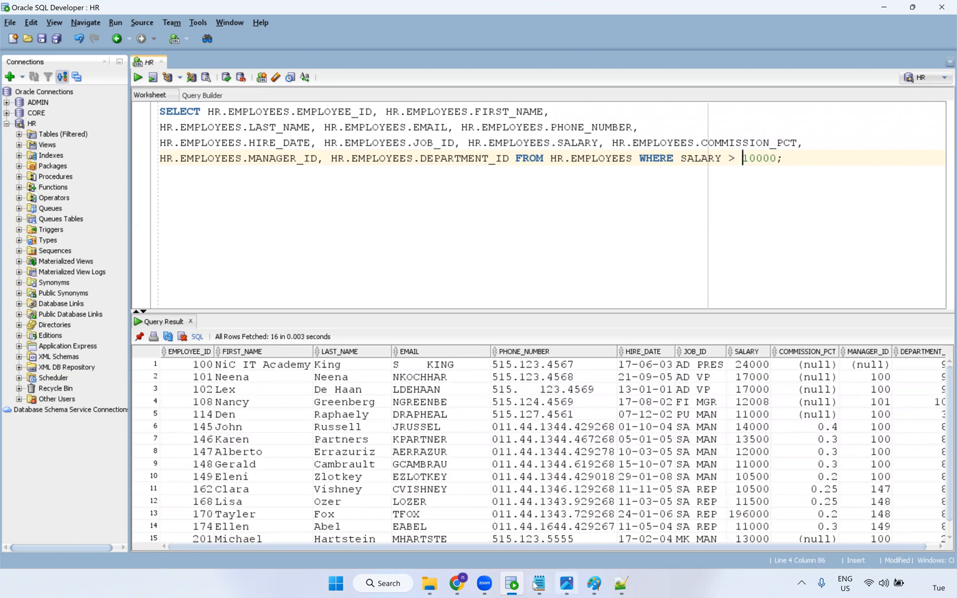
pyautogui.click(456, 583)
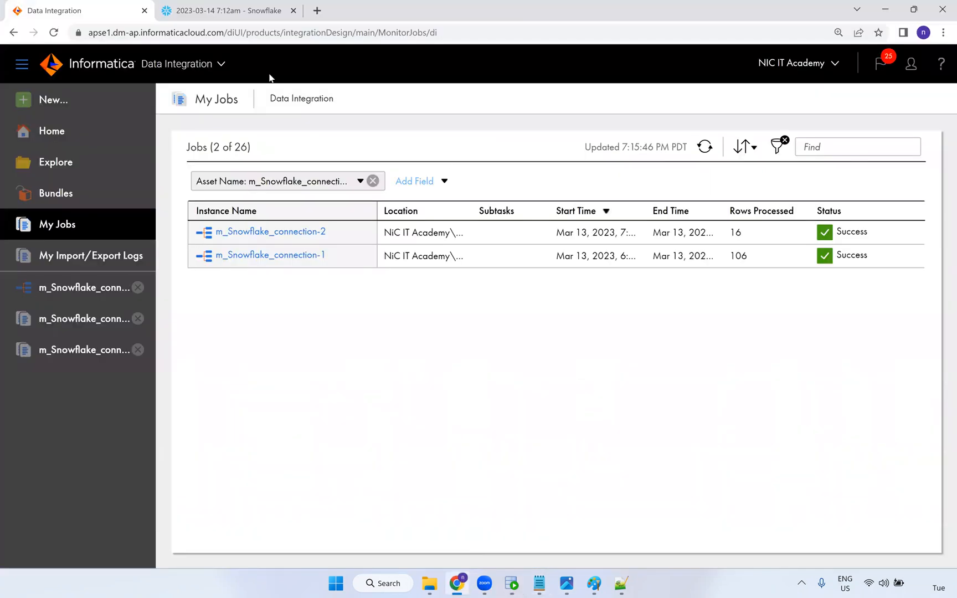
# Step: Start a new run of the m_Snowflake_connection mapping
pyautogui.click(89, 289)
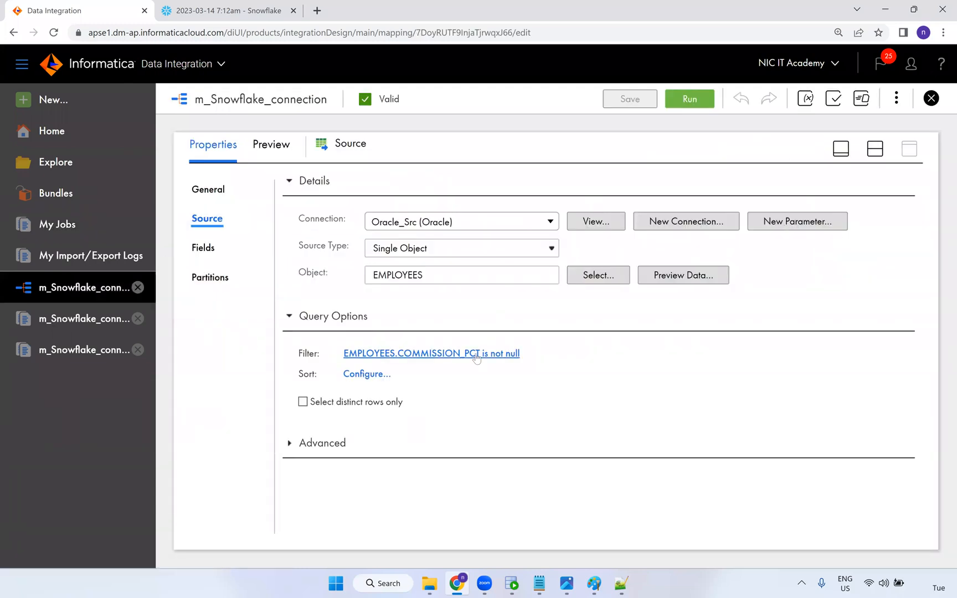
pyautogui.click(708, 102)
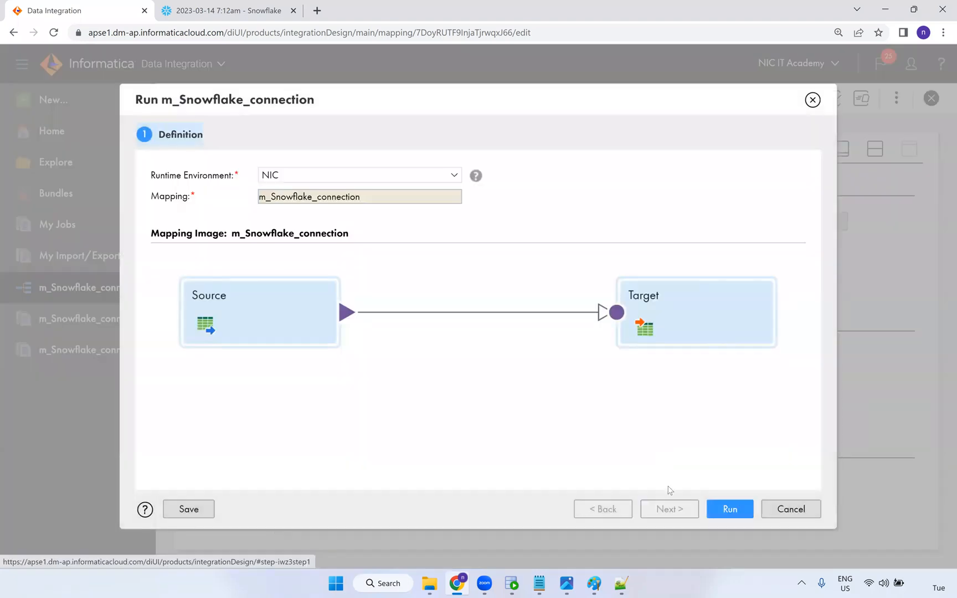
pyautogui.click(726, 510)
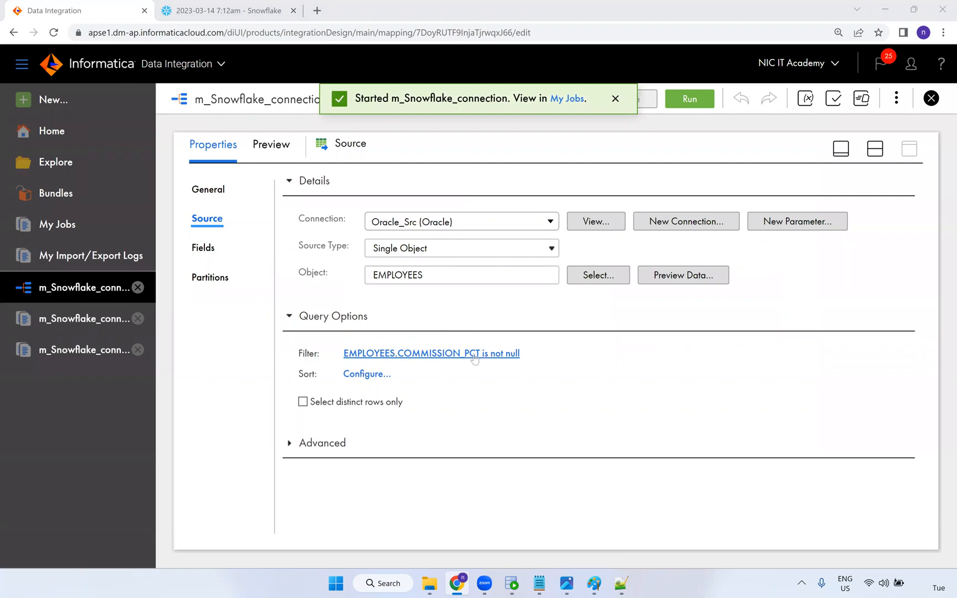
# Step: Refresh the My Jobs list until the new run shows Success
pyautogui.click(563, 99)
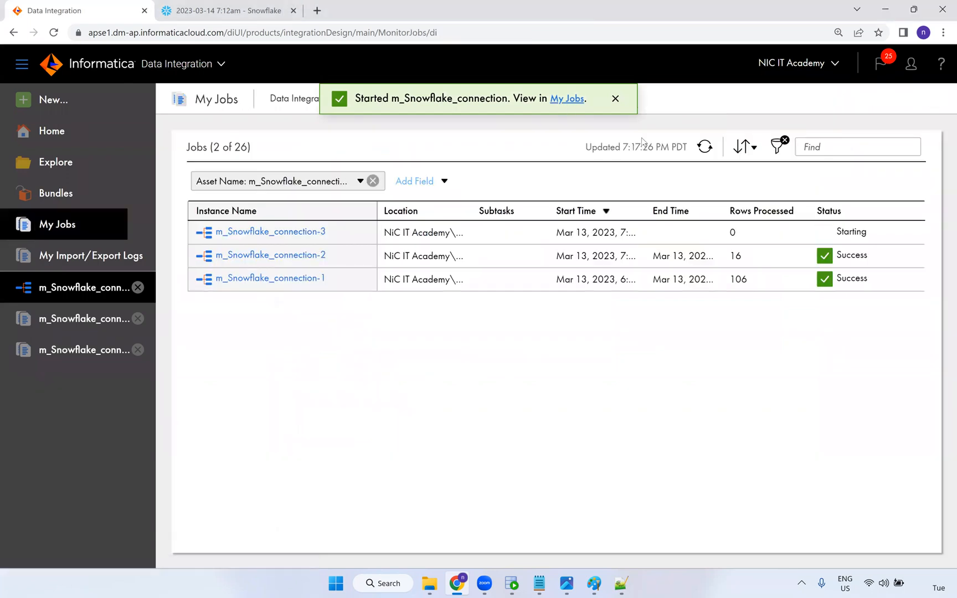
pyautogui.click(711, 151)
pyautogui.click(711, 151)
pyautogui.click(710, 152)
pyautogui.click(712, 152)
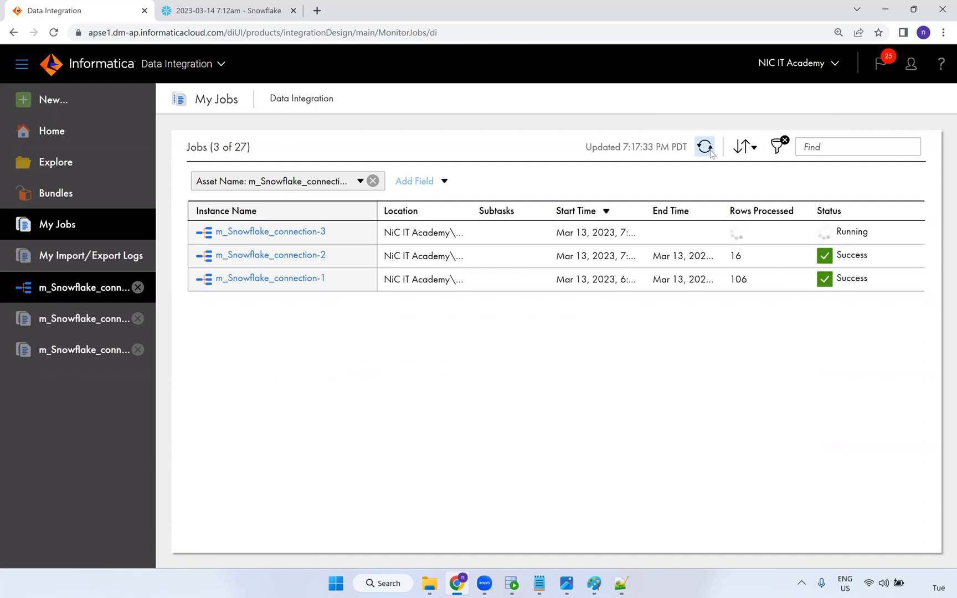
pyautogui.click(712, 153)
pyautogui.click(711, 153)
pyautogui.click(710, 154)
pyautogui.click(710, 154)
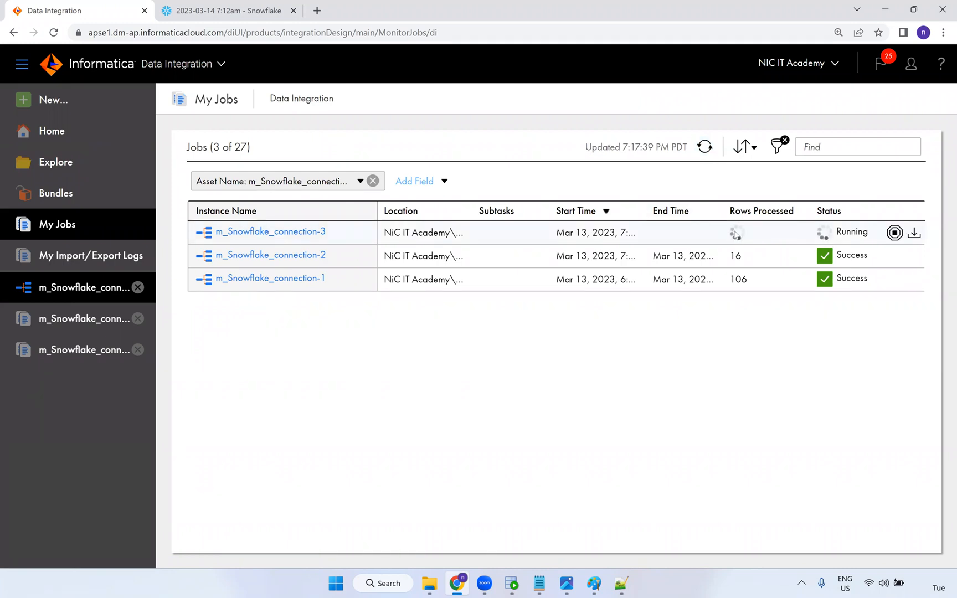
pyautogui.click(706, 150)
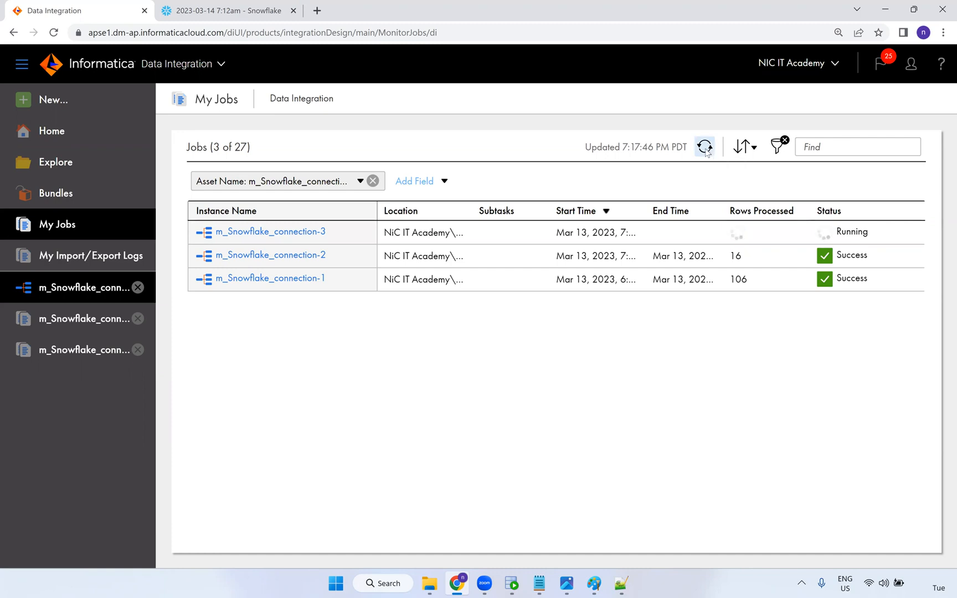
pyautogui.click(706, 149)
pyautogui.click(706, 150)
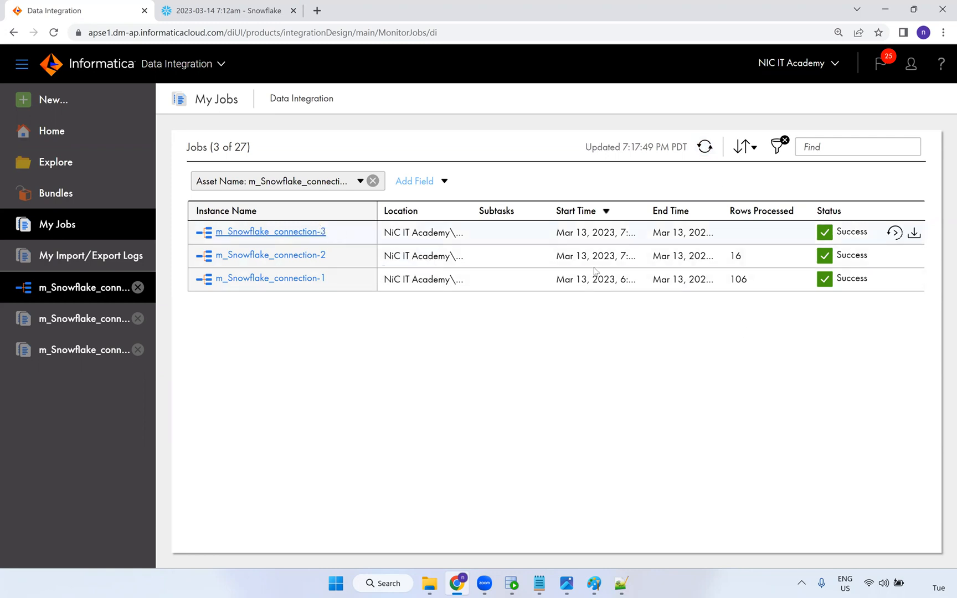
# Step: Check the m_Snowflake_connection-3 job details: 35 rows loaded into T_EMPLOYEES
pyautogui.doubleClick(392, 433)
pyautogui.click(394, 465)
pyautogui.doubleClick(389, 466)
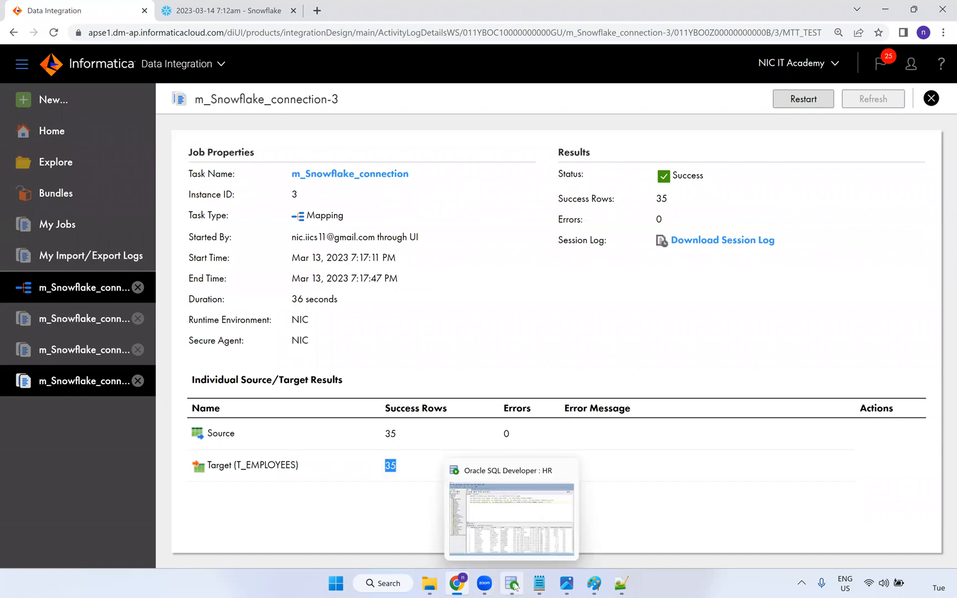
pyautogui.click(515, 586)
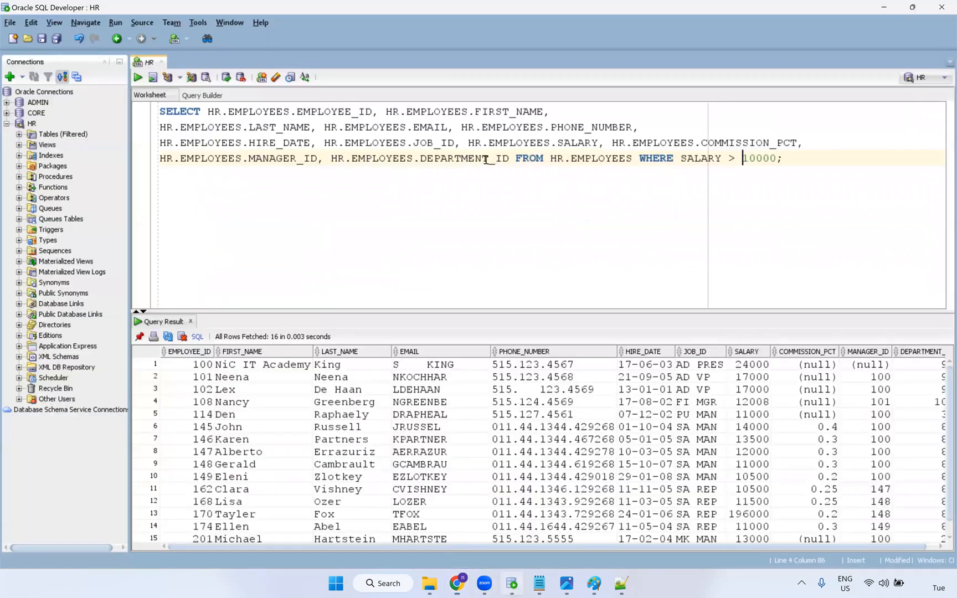
# Step: Rerun select * from t_employees in the Snowflake worksheet, now returning 35 rows
pyautogui.click(457, 584)
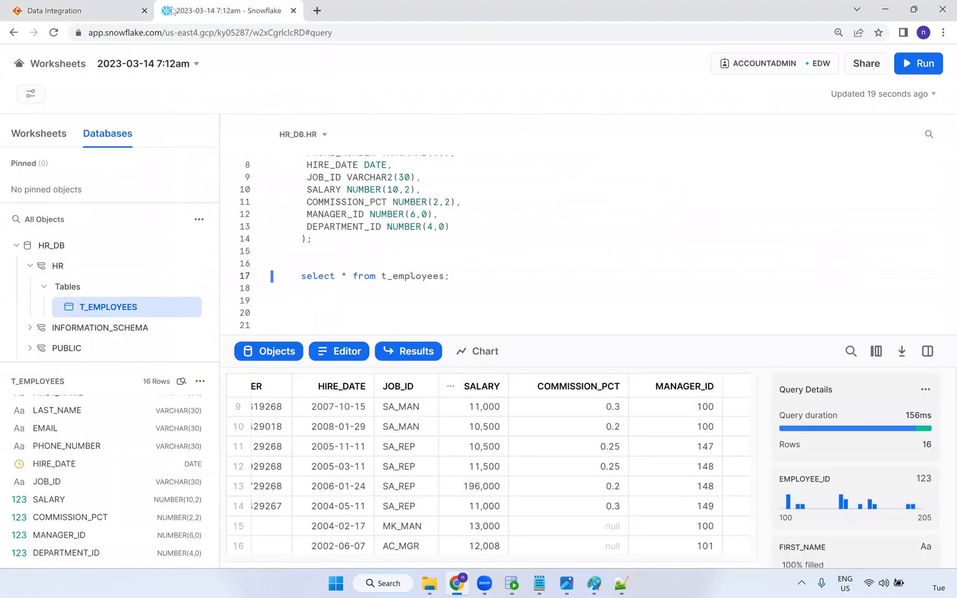
pyautogui.click(225, 11)
pyautogui.click(417, 276)
pyautogui.hotkey('ctrl', 'Return')
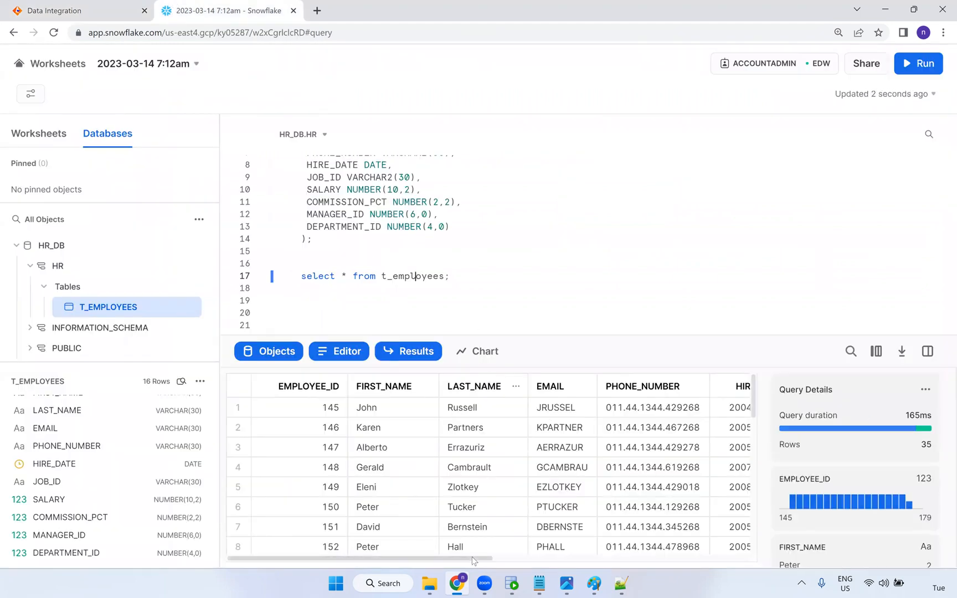
pyautogui.hscroll(3, 473, 557)
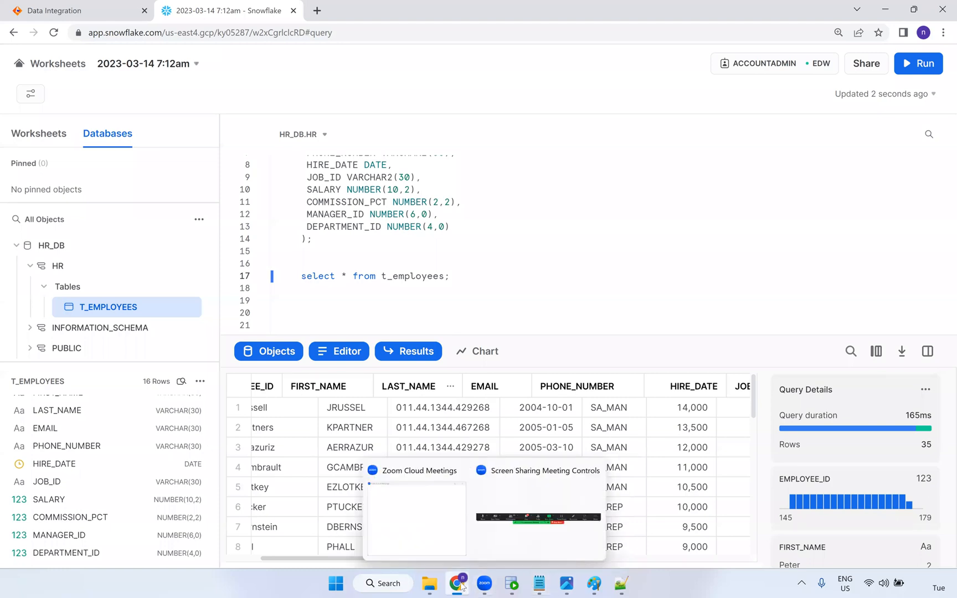
pyautogui.moveTo(463, 587)
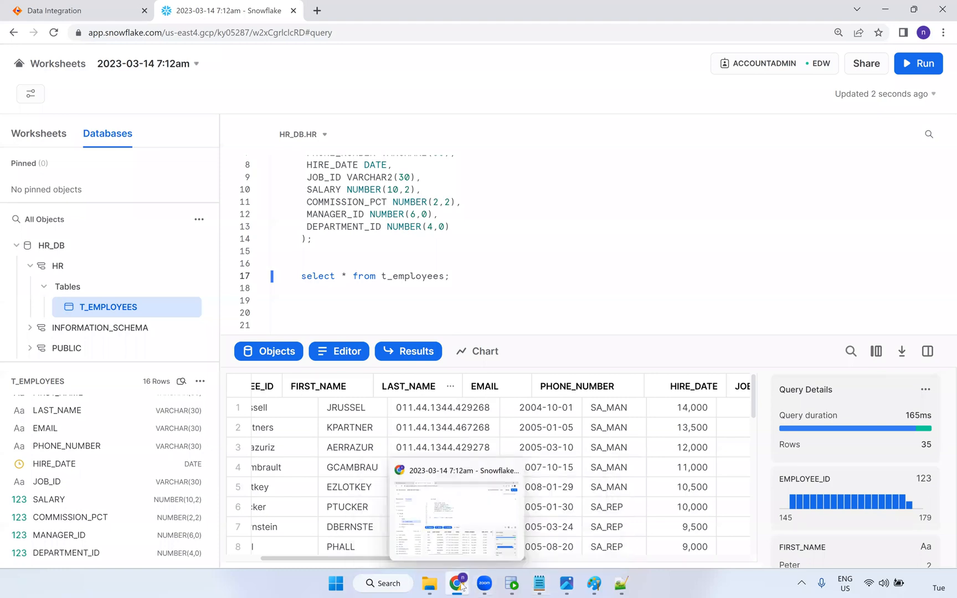
# Step: Copy the SELECT … WHERE SALARY > 10000 query from SQL Developer, leaving out the semicolon
pyautogui.click(513, 585)
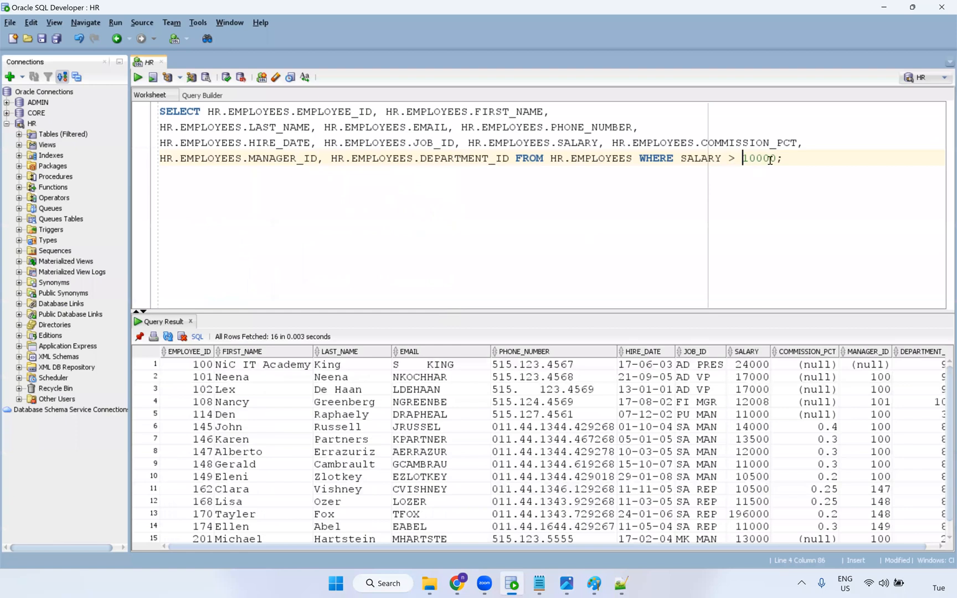
pyautogui.moveTo(776, 159); pyautogui.dragTo(122, 102)
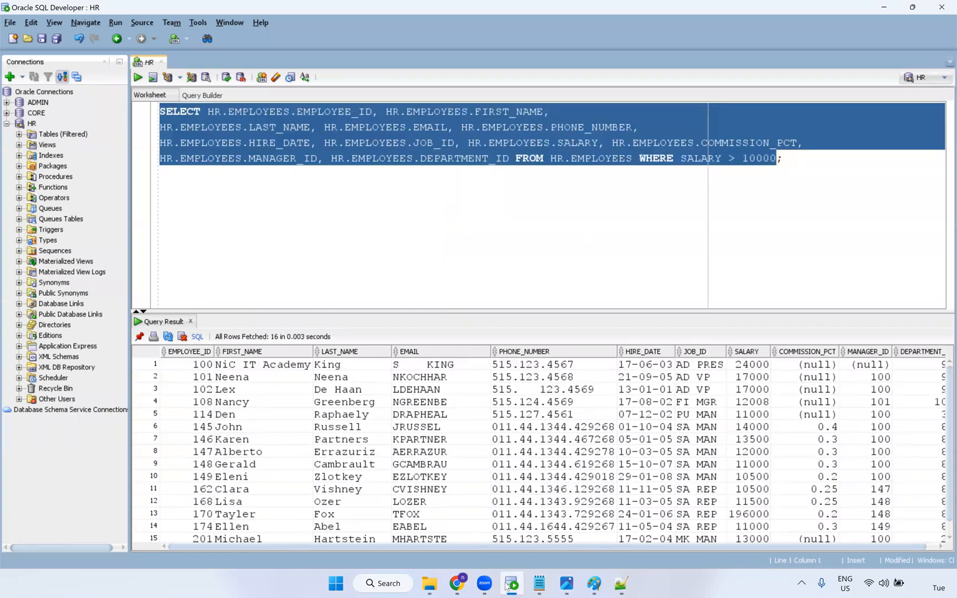
pyautogui.click(458, 584)
pyautogui.click(94, 13)
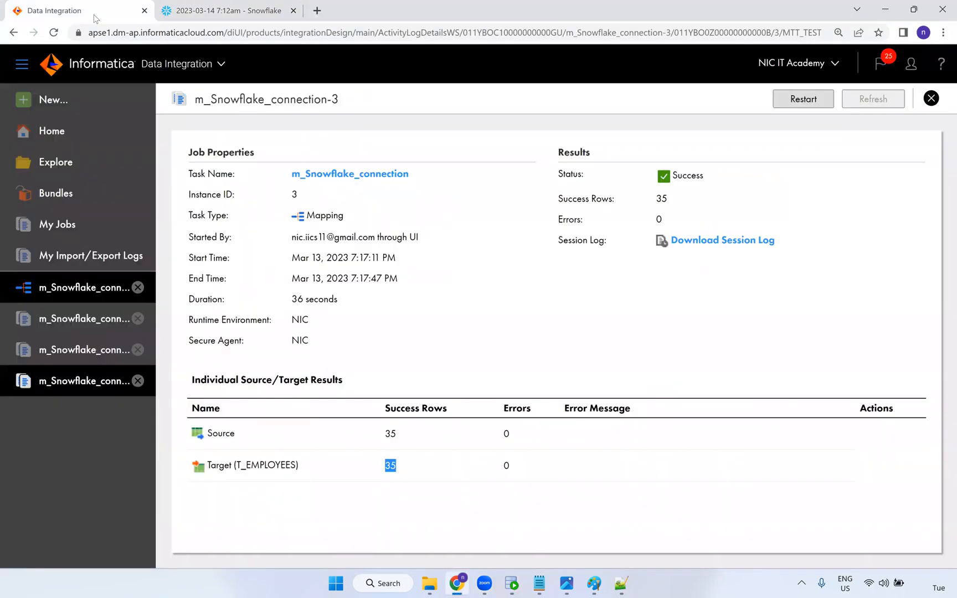
# Step: Remove the COMMISSION_PCT filter condition from the EMPLOYEES source
pyautogui.click(100, 299)
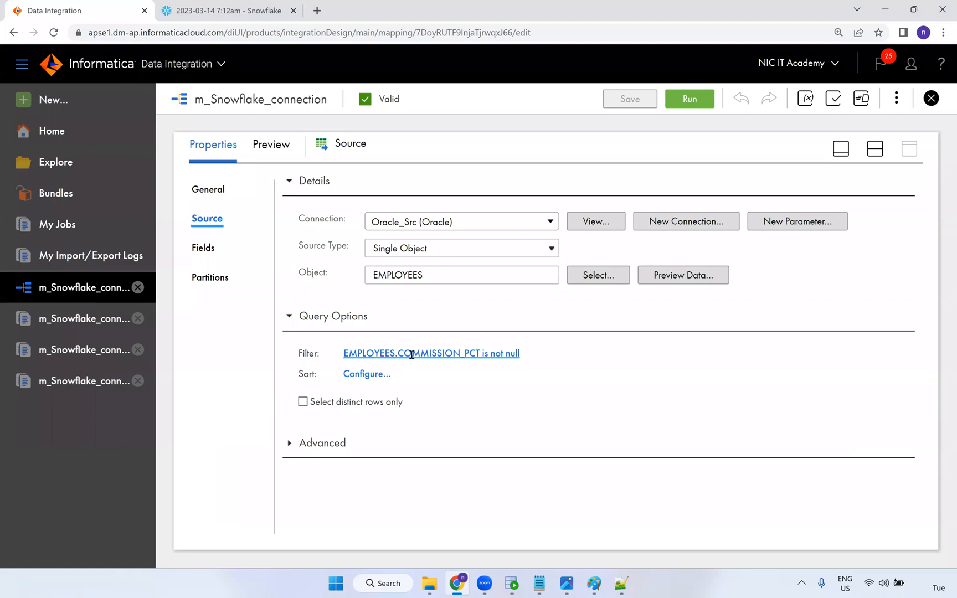
pyautogui.click(412, 353)
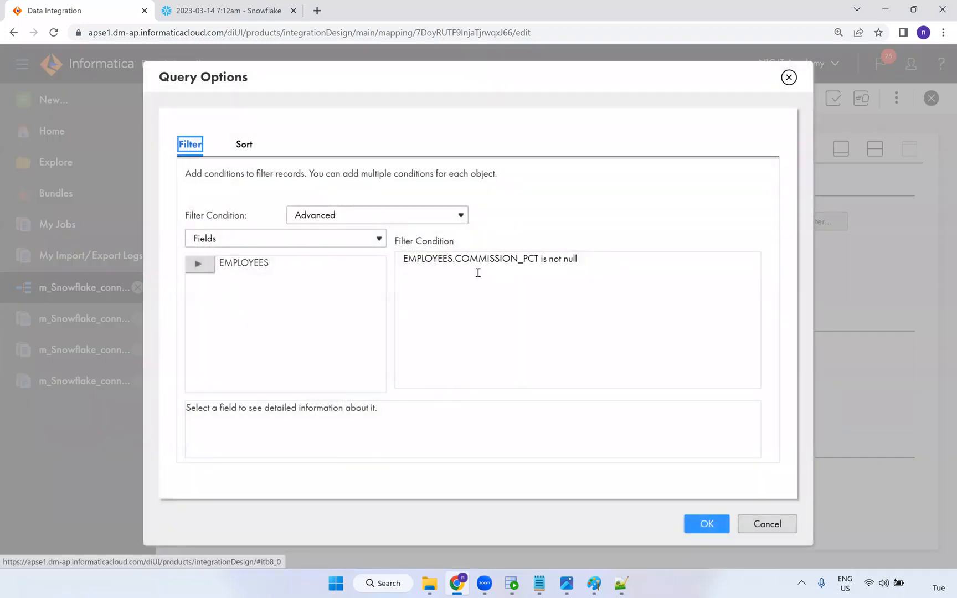
pyautogui.moveTo(591, 258); pyautogui.dragTo(394, 260)
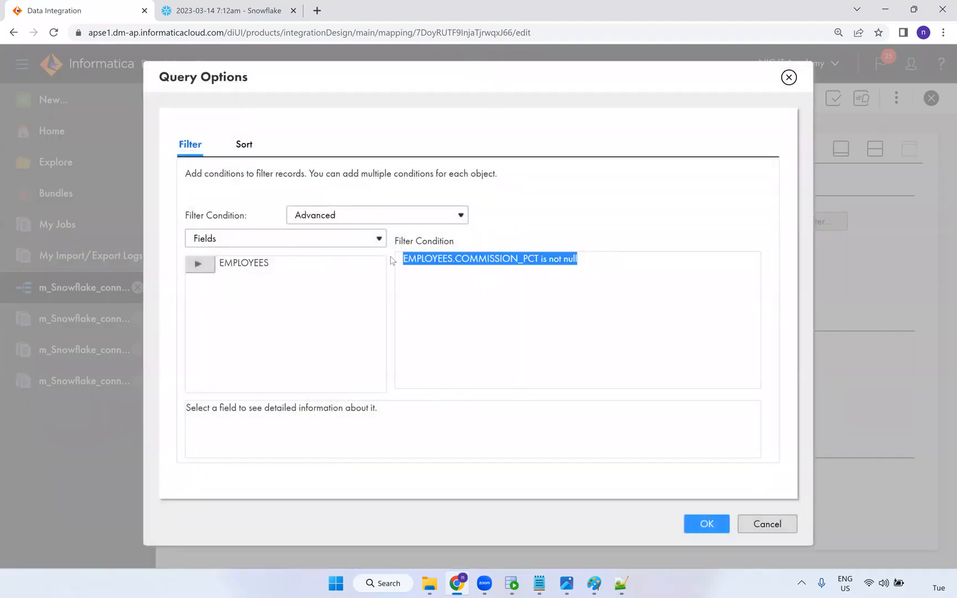
pyautogui.press('BackSpace')
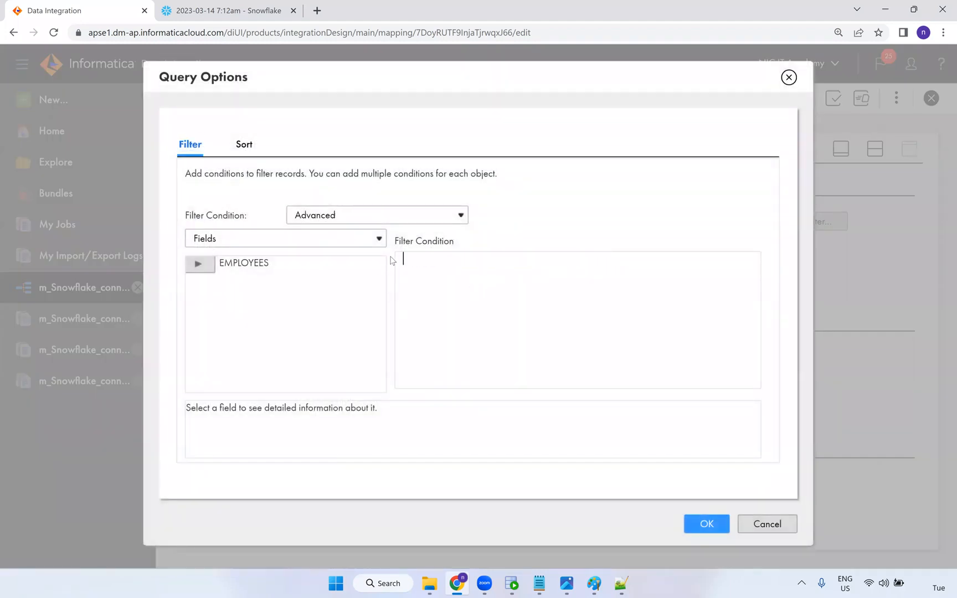
pyautogui.click(707, 524)
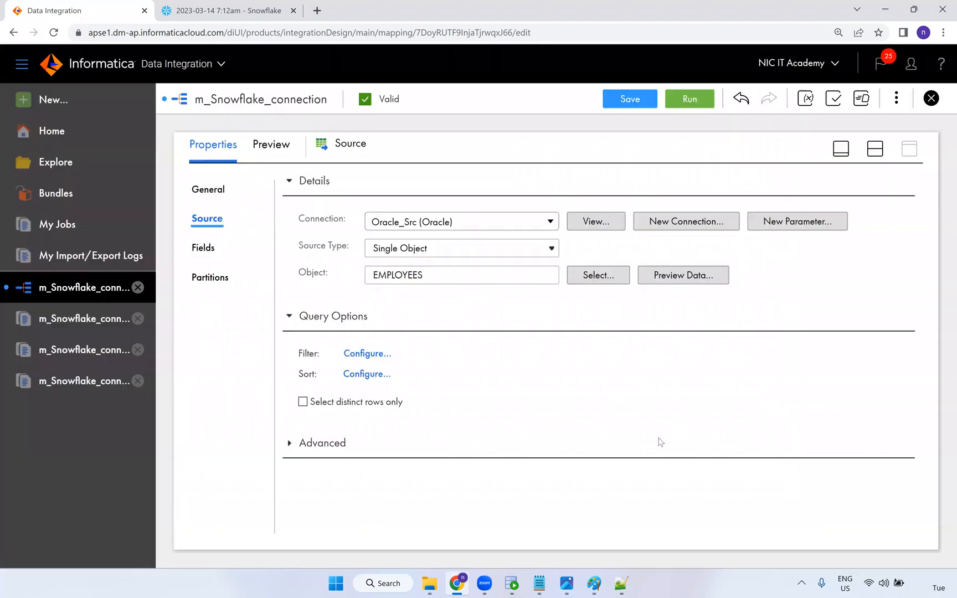
# Step: Paste the copied query as the source's Sql Override, raise the threshold to 12000, and save
pyautogui.click(289, 444)
pyautogui.scroll(-5, 570, 379)
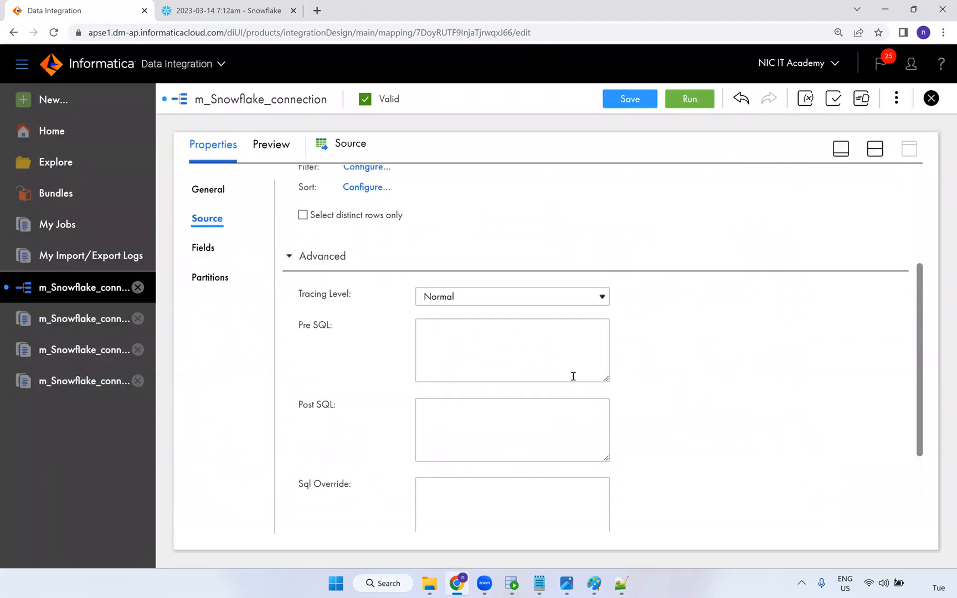
pyautogui.click(467, 360)
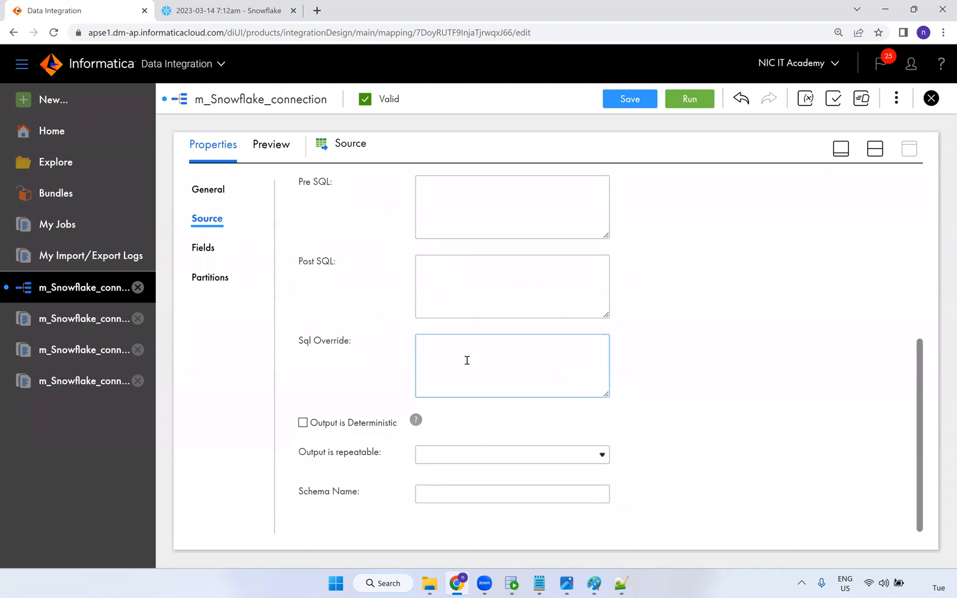
pyautogui.hotkey('ctrl', 'v')
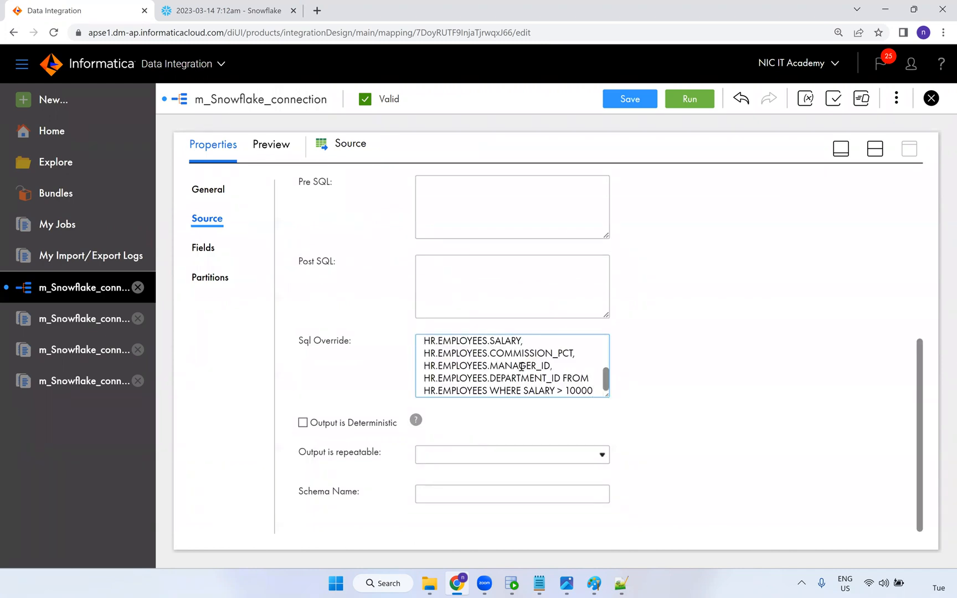
pyautogui.moveTo(570, 391); pyautogui.dragTo(576, 392)
pyautogui.write('2')
pyautogui.scroll(5, 515, 369)
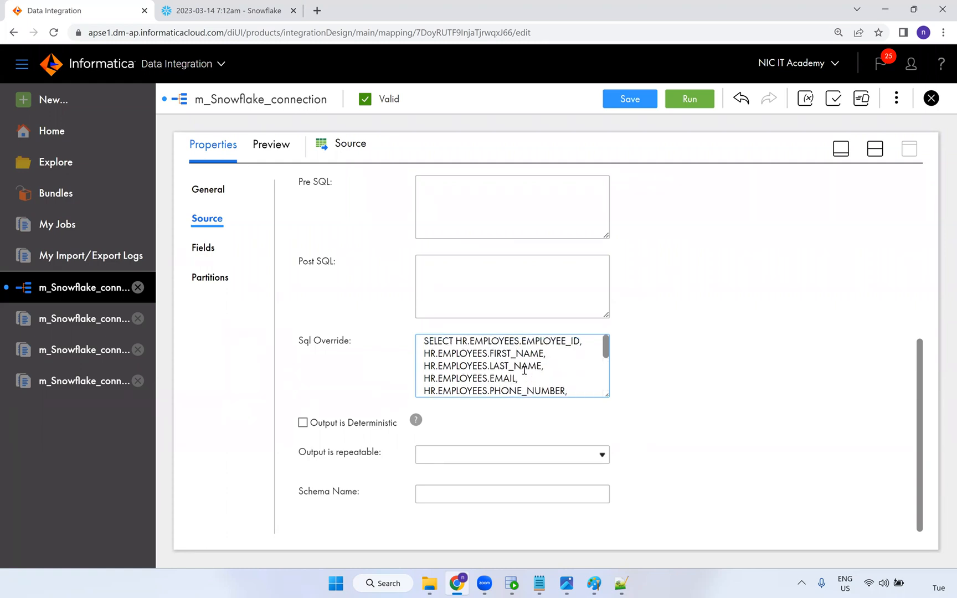
pyautogui.scroll(2, 509, 408)
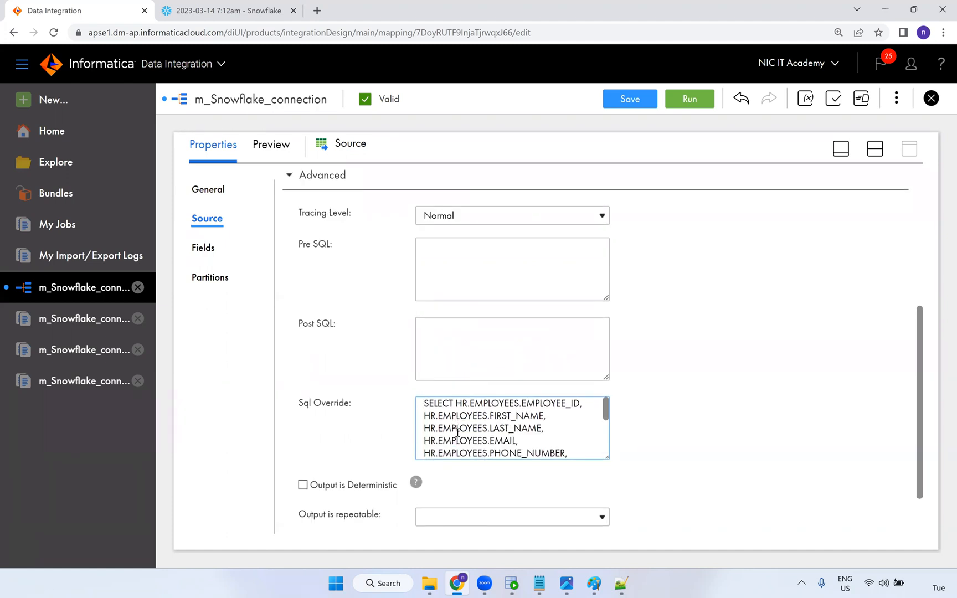
pyautogui.click(627, 99)
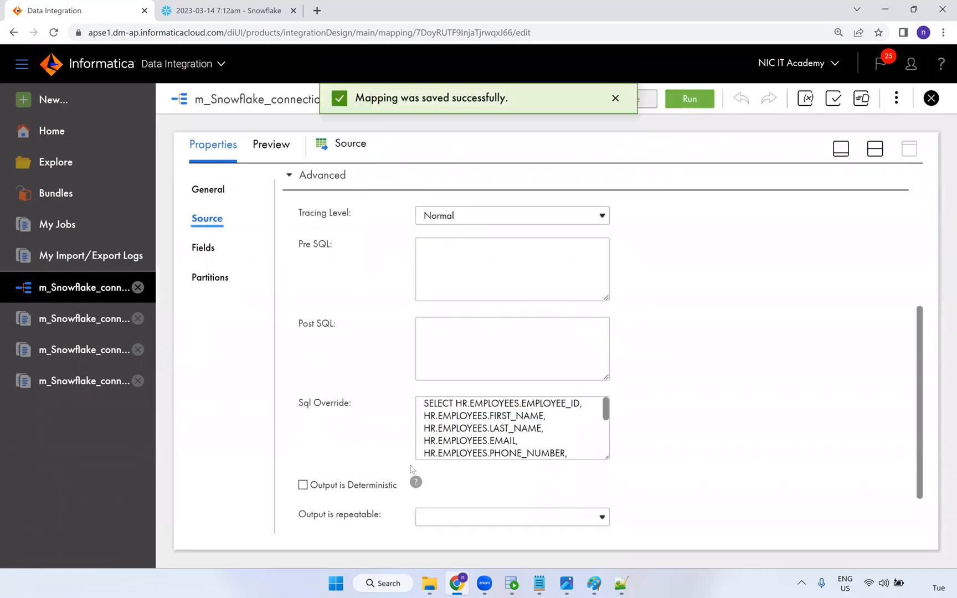
pyautogui.click(441, 263)
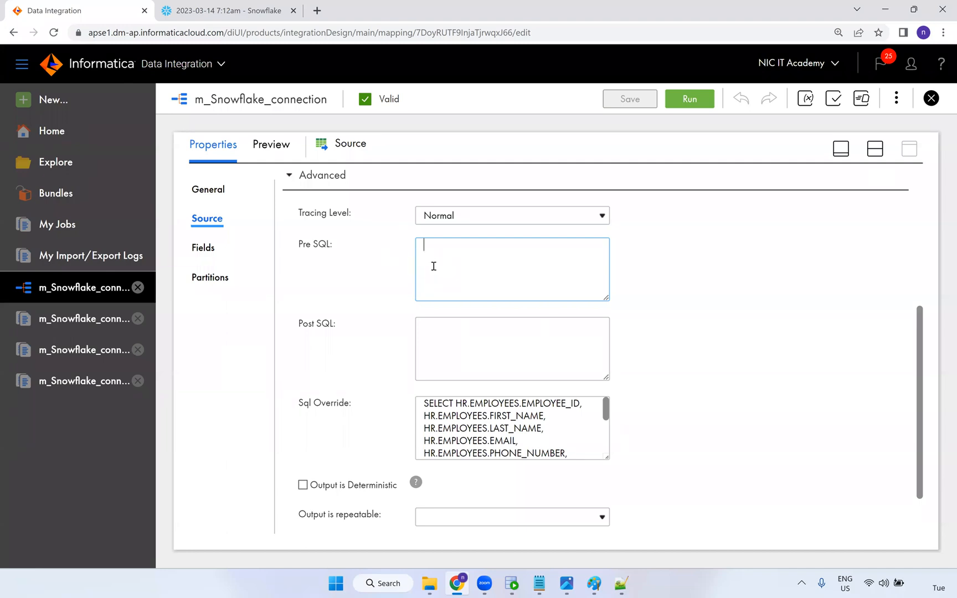
# Step: Review the empty Pre SQL and Post SQL fields and the override ending WHERE SALARY > 12000
pyautogui.moveTo(427, 409); pyautogui.dragTo(592, 476)
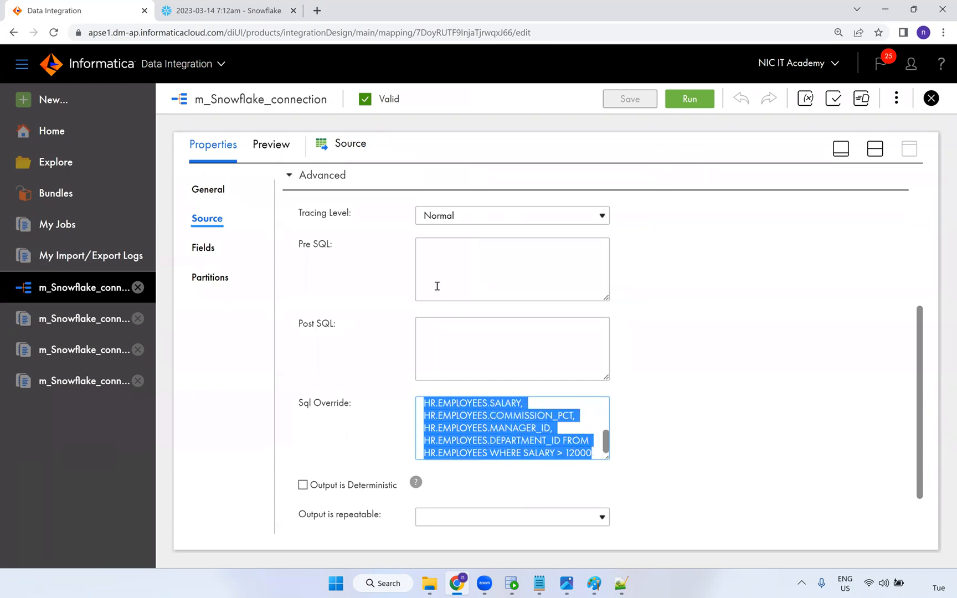
pyautogui.click(444, 265)
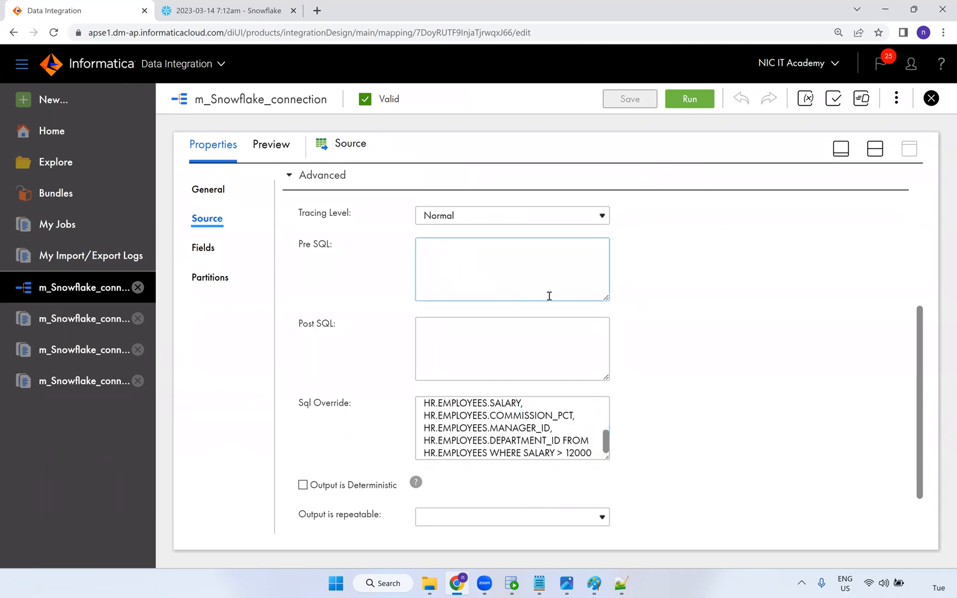
pyautogui.click(438, 341)
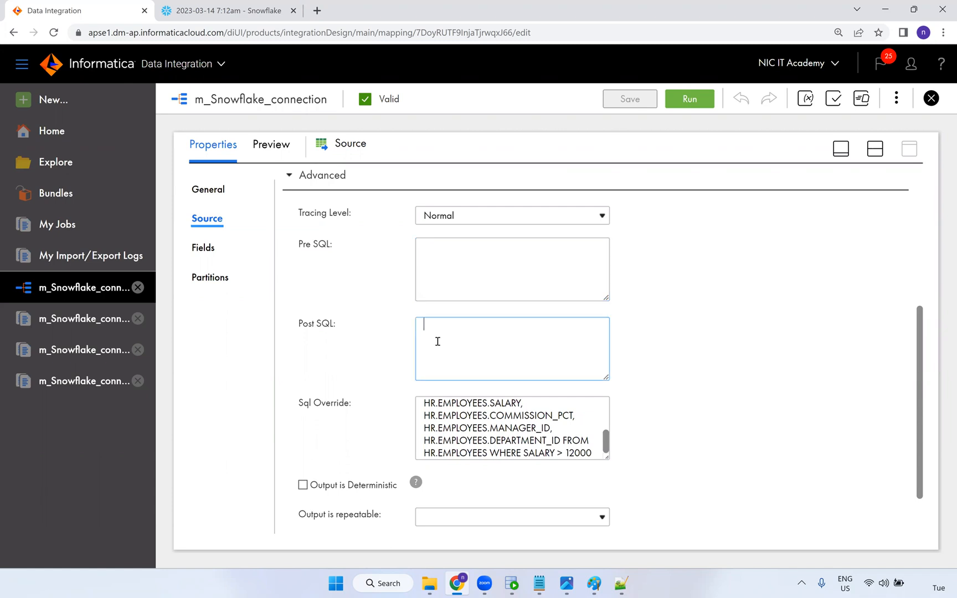
pyautogui.click(442, 261)
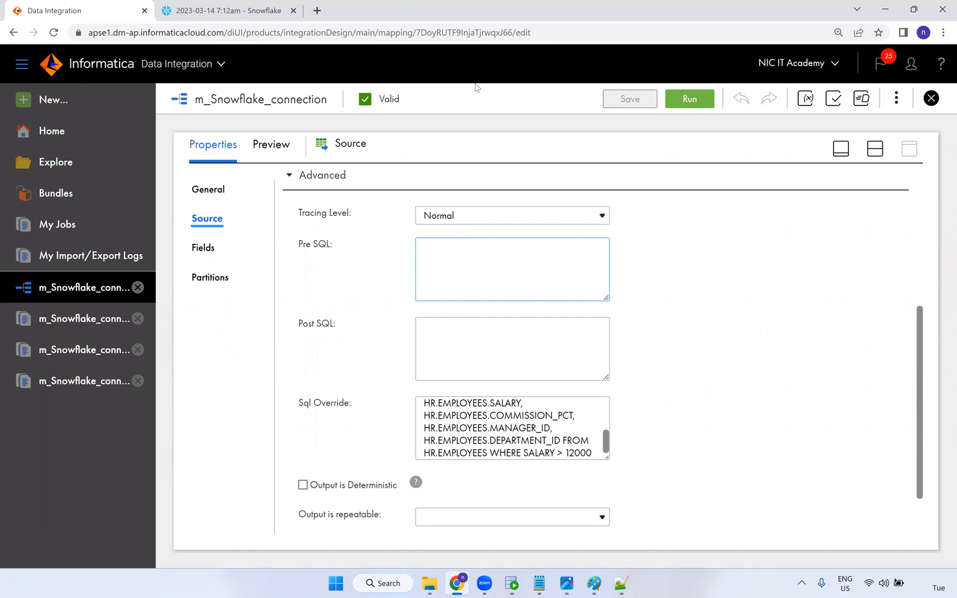
pyautogui.click(432, 325)
pyautogui.click(435, 246)
pyautogui.click(455, 336)
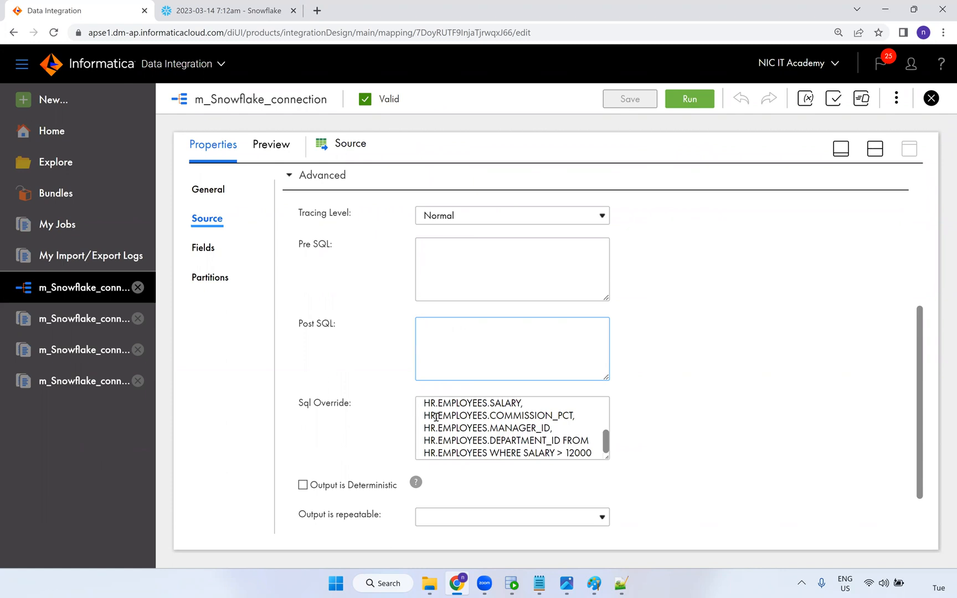
pyautogui.moveTo(436, 417); pyautogui.dragTo(460, 439)
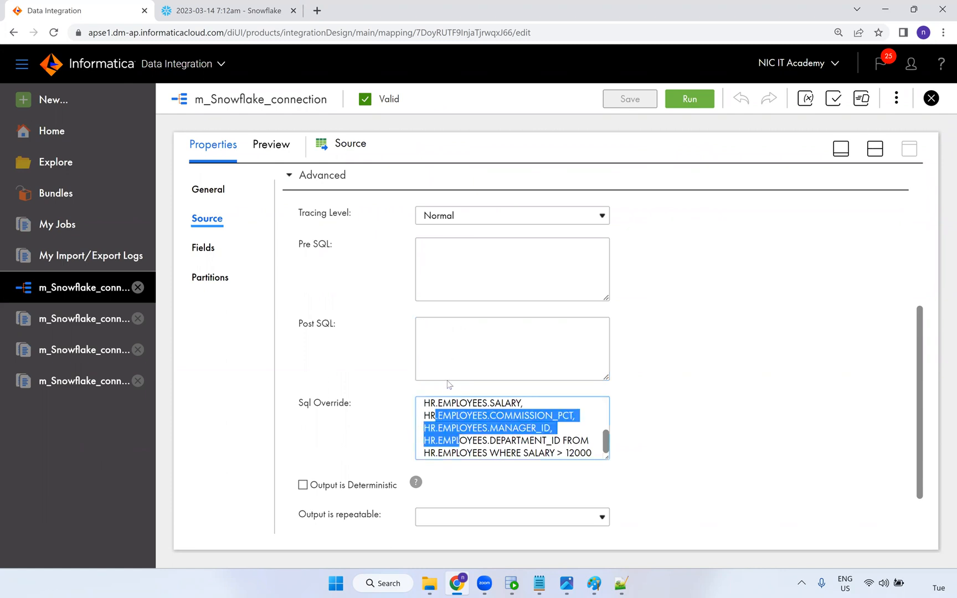
pyautogui.click(464, 335)
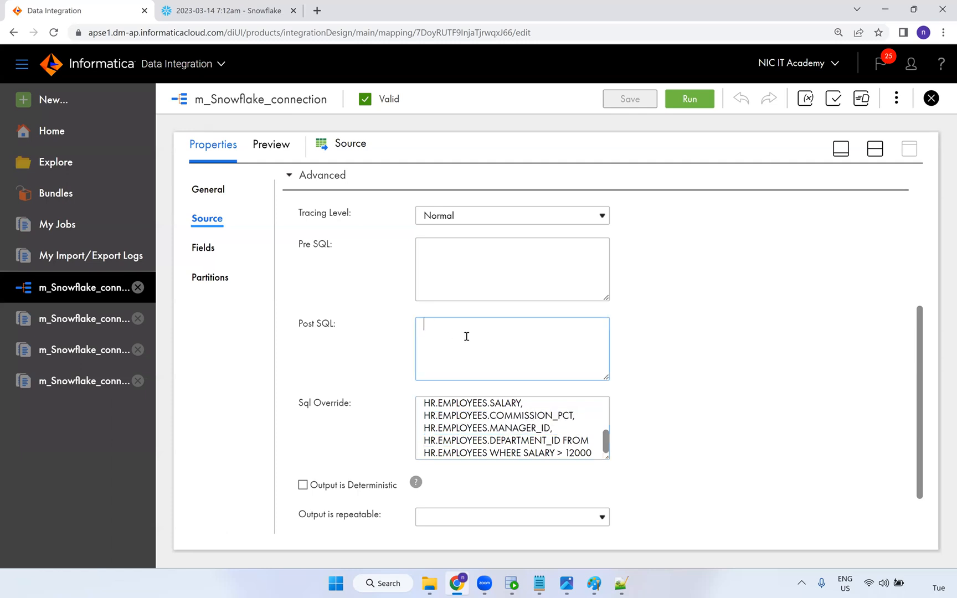
# Step: Run the mapping on the NIC runtime environment
pyautogui.click(687, 99)
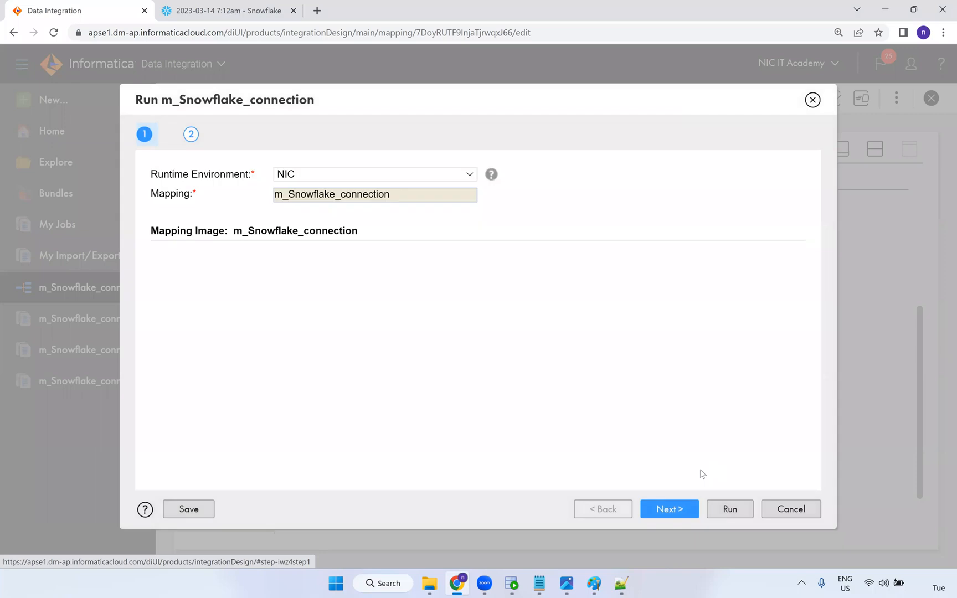
pyautogui.click(715, 509)
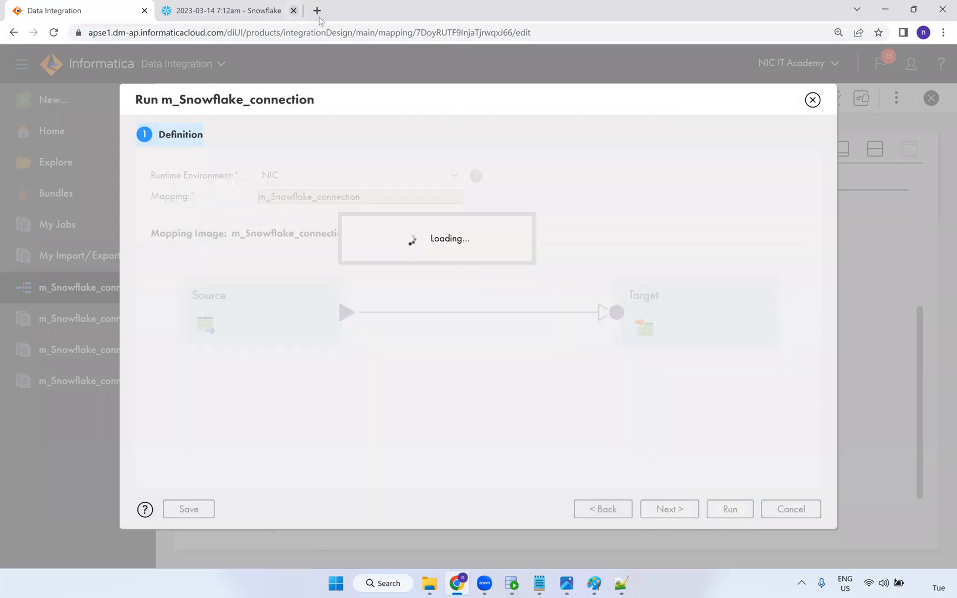
pyautogui.click(258, 17)
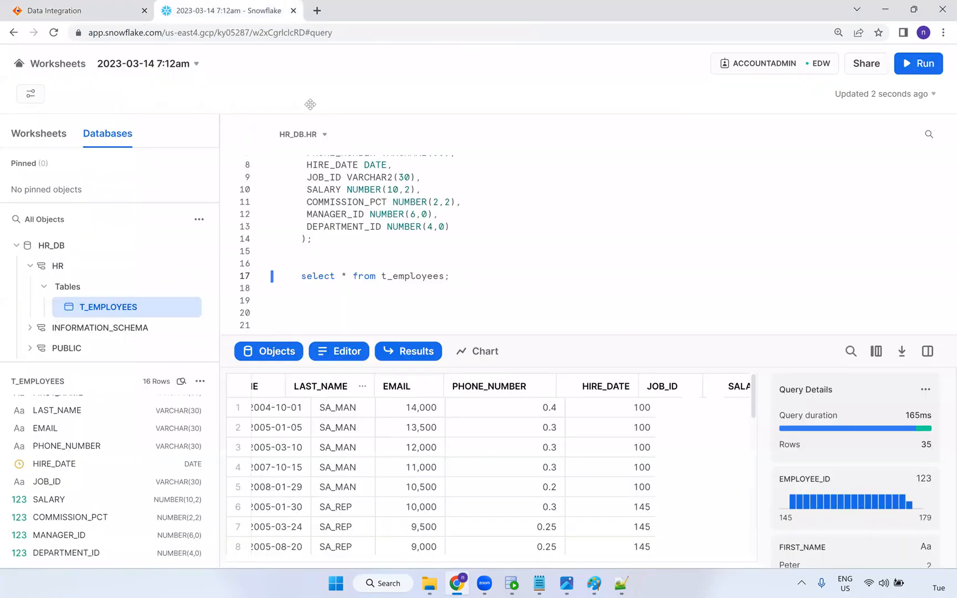
# Step: Close the Snowflake tab and reopen the Snowflake site in a new tab
pyautogui.hotkey('ctrl', 'w')
pyautogui.click(168, 10)
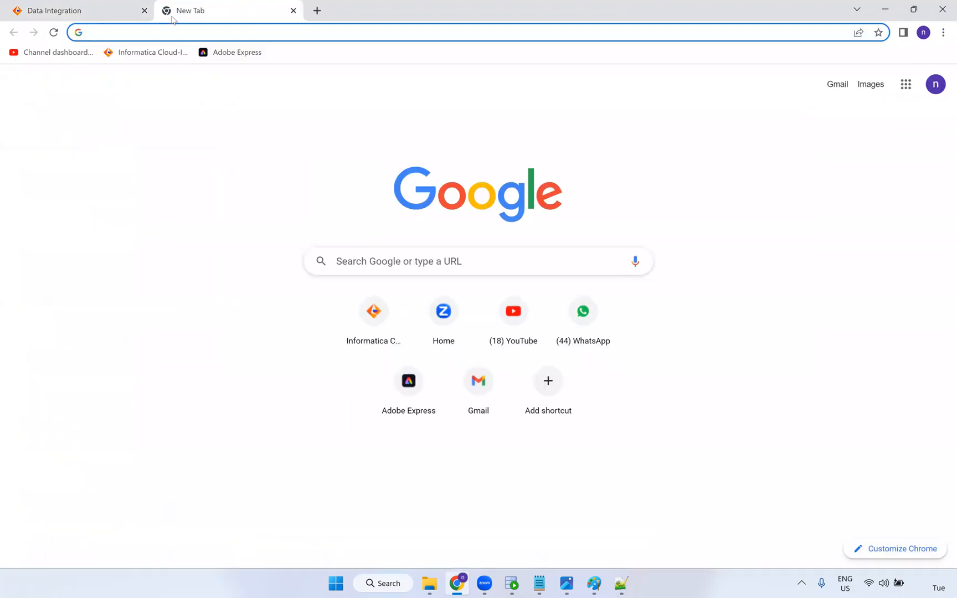
pyautogui.write('sno')
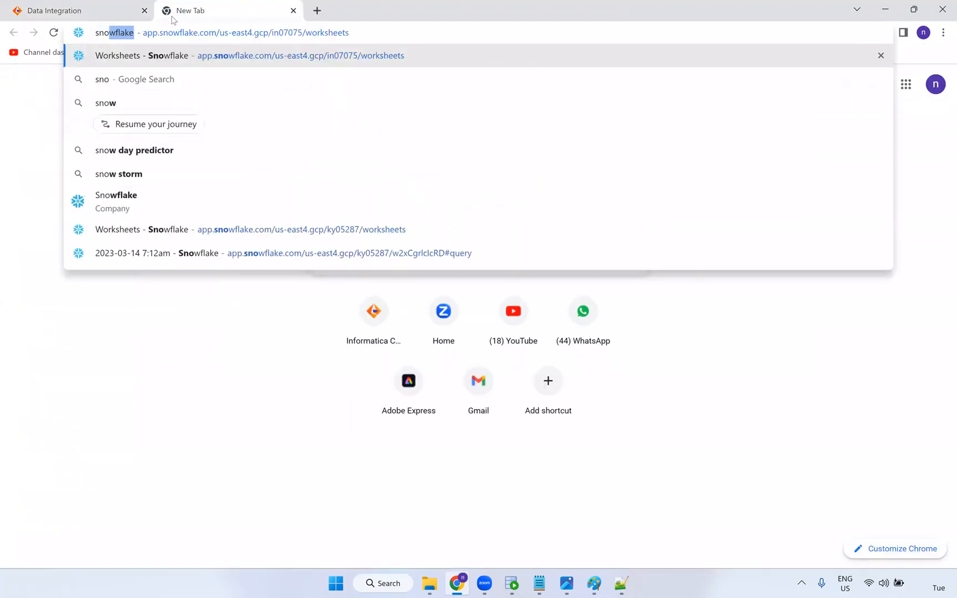
pyautogui.press('Right')
pyautogui.press('Return')
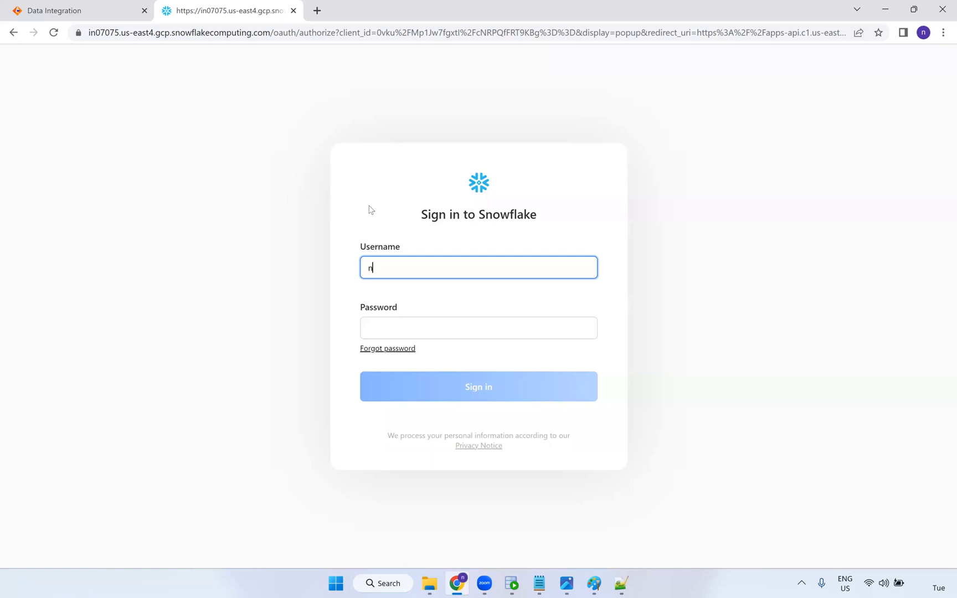
# Step: Sign in with the account username and password, retrying after the incorrect-credentials error
pyautogui.write('niciics11')
pyautogui.press('Tab')
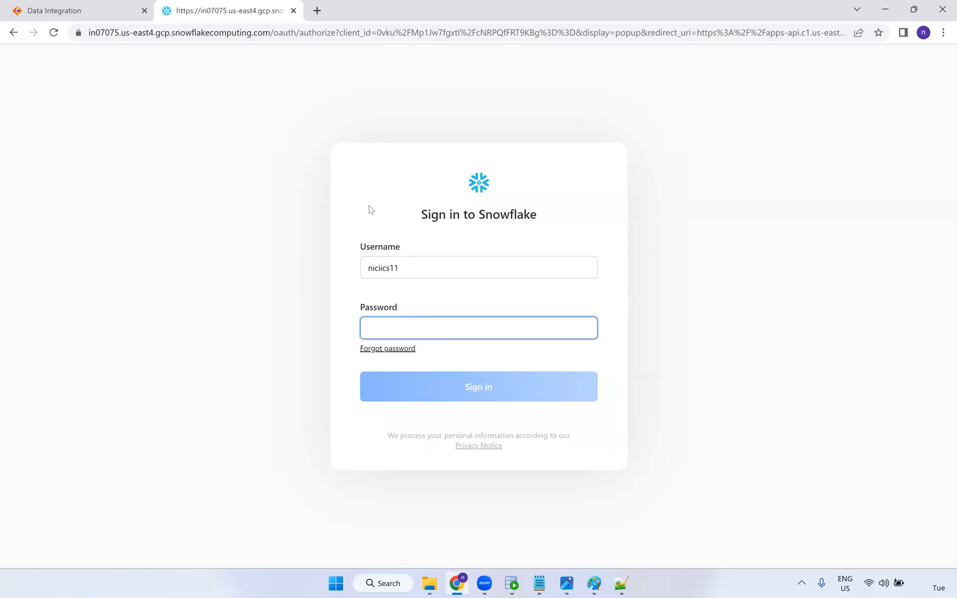
pyautogui.write('••')
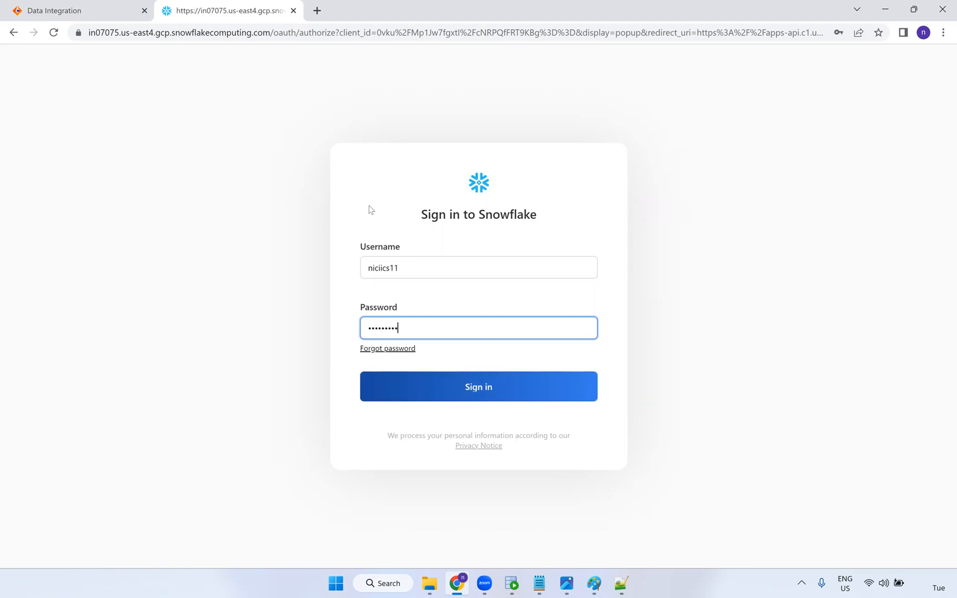
pyautogui.press('Return')
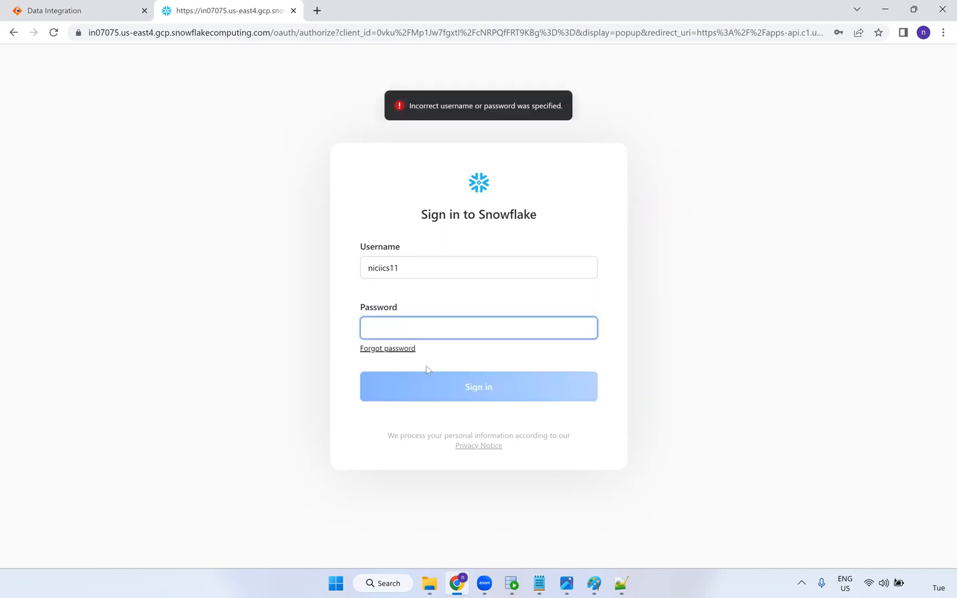
pyautogui.click(413, 326)
pyautogui.click(378, 269)
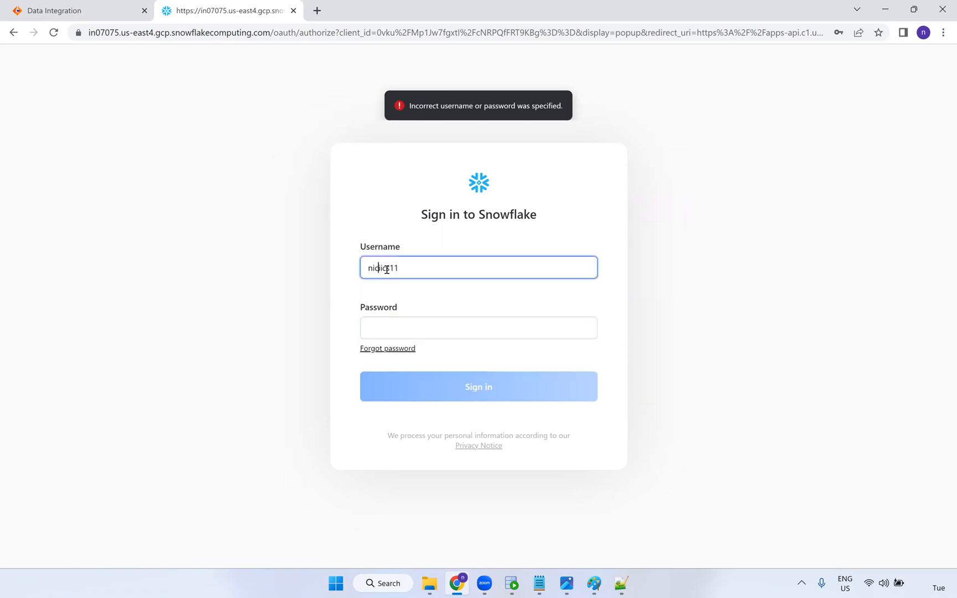
pyautogui.click(386, 327)
pyautogui.write('***')
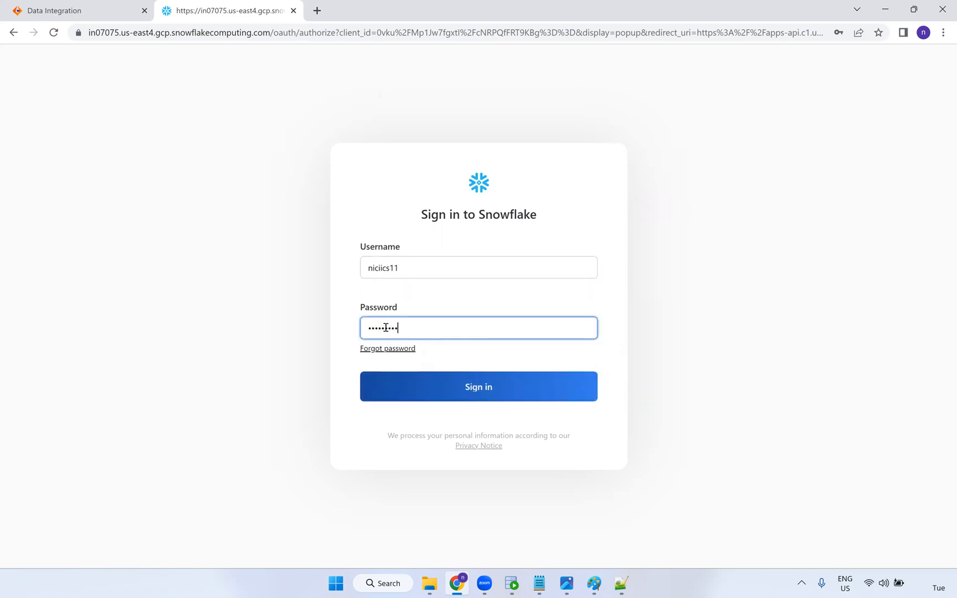
pyautogui.press('Return')
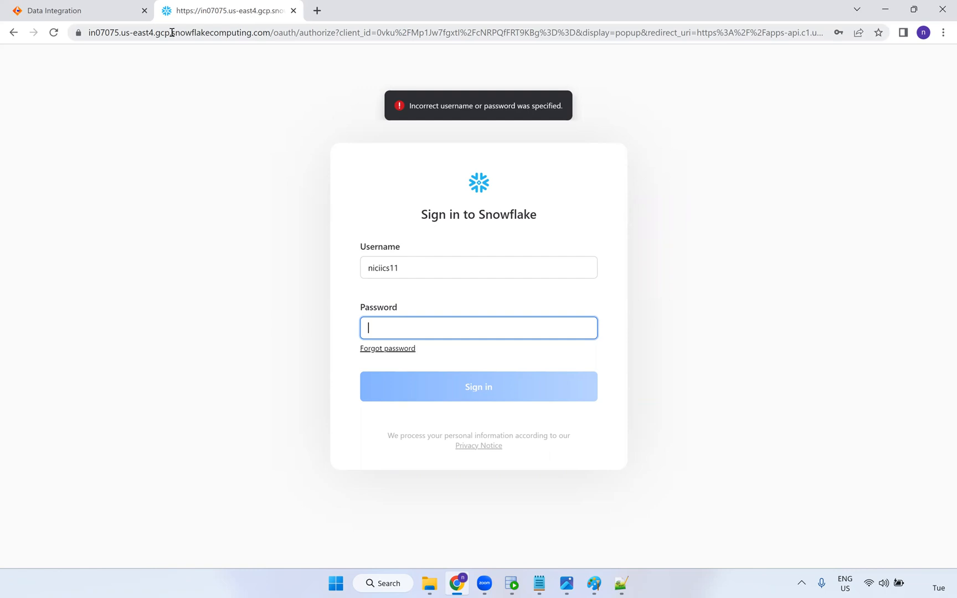
pyautogui.click(129, 33)
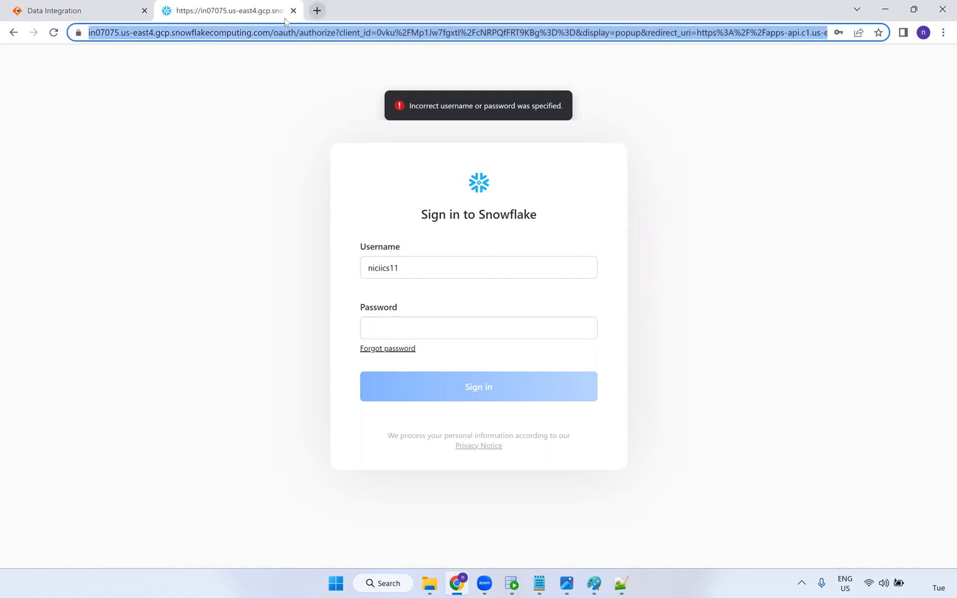
pyautogui.click(317, 10)
# Step: Follow the login link in Gmail's 'Activate Your Snowflake Account!' email to the Snowflake sign-in page
pyautogui.click(838, 85)
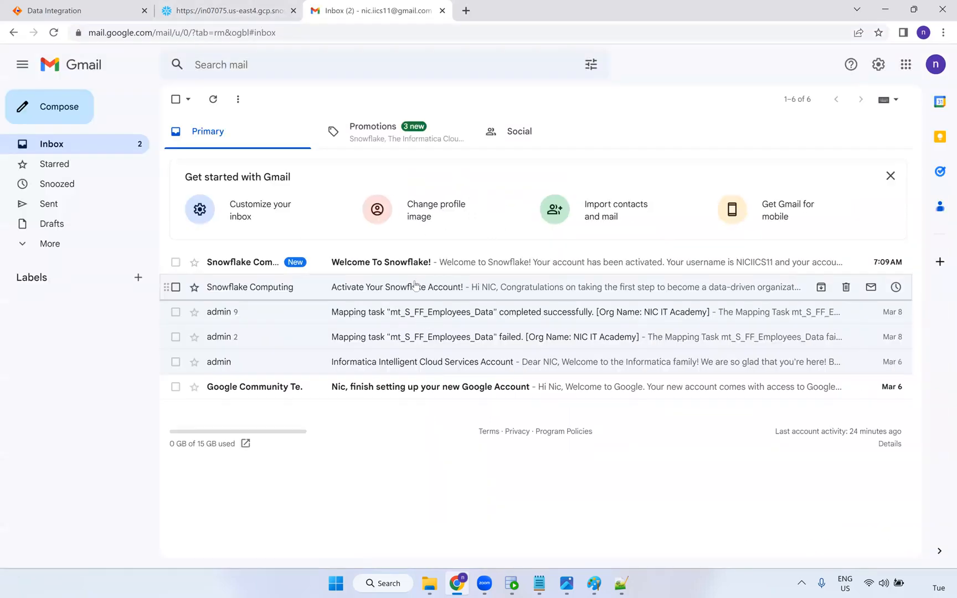
pyautogui.click(416, 290)
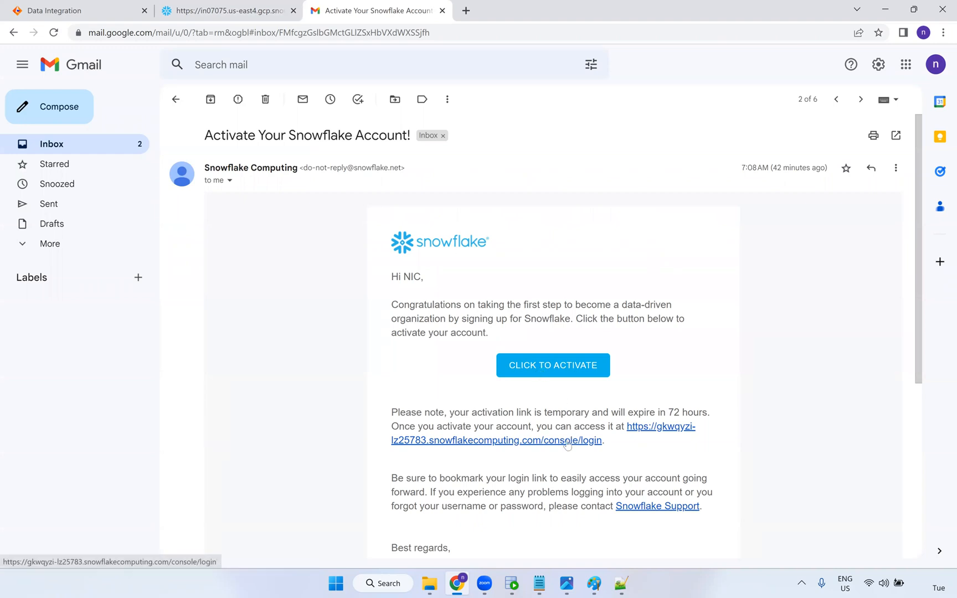
pyautogui.click(568, 441)
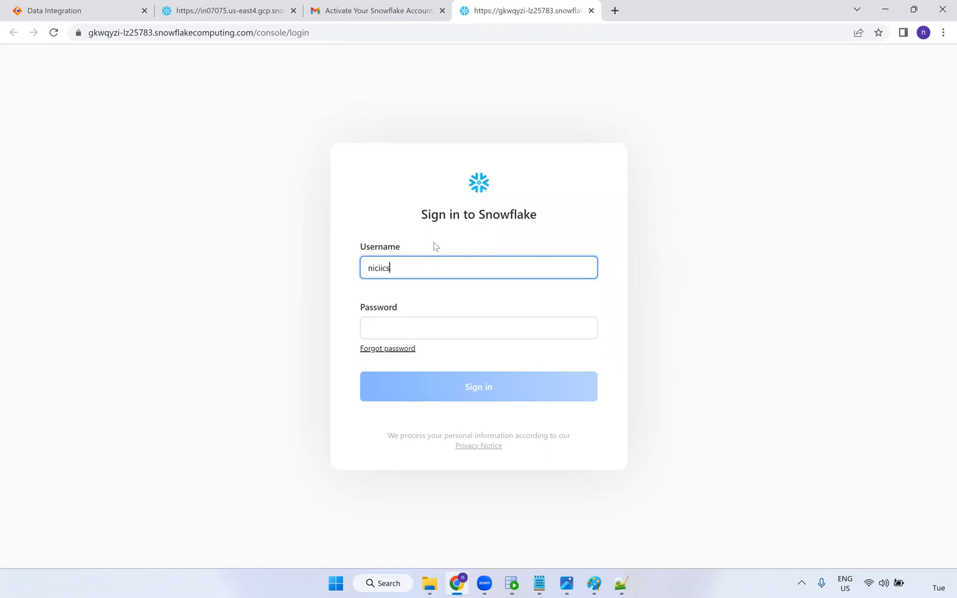
# Step: Sign in to Snowflake with the account password and open the 2023-03-14 7:12am worksheet
pyautogui.press('Tab')
pyautogui.write('•')
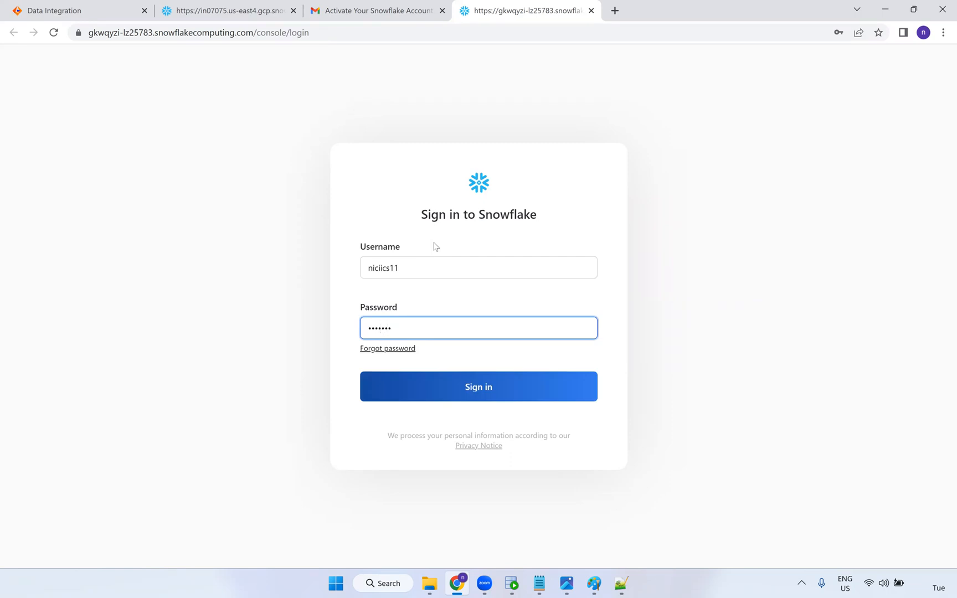
pyautogui.press('Return')
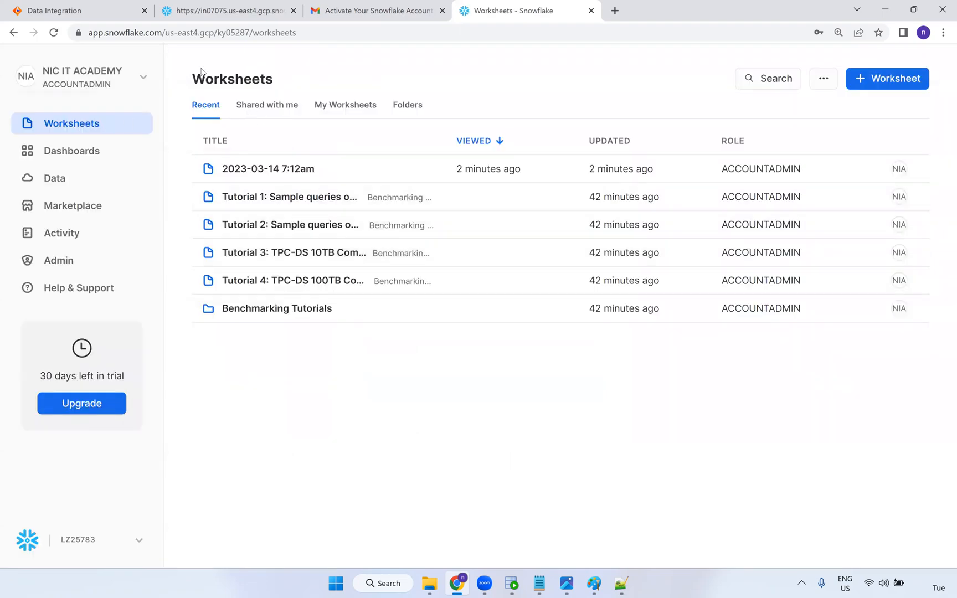
pyautogui.click(297, 171)
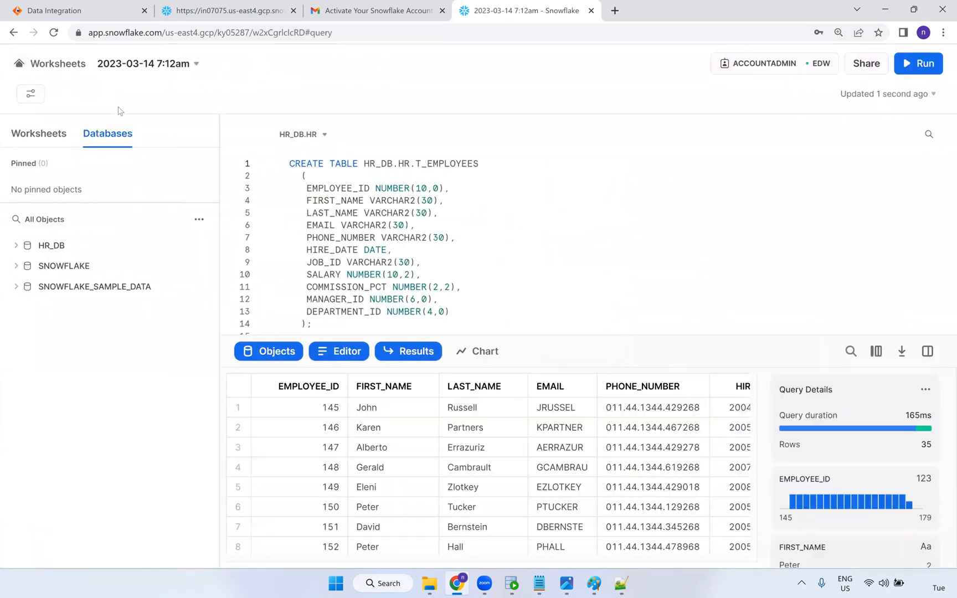
# Step: Rerun the t_employees query to confirm 9 rows and see the total of the SALARY values
pyautogui.scroll(-3, 499, 166)
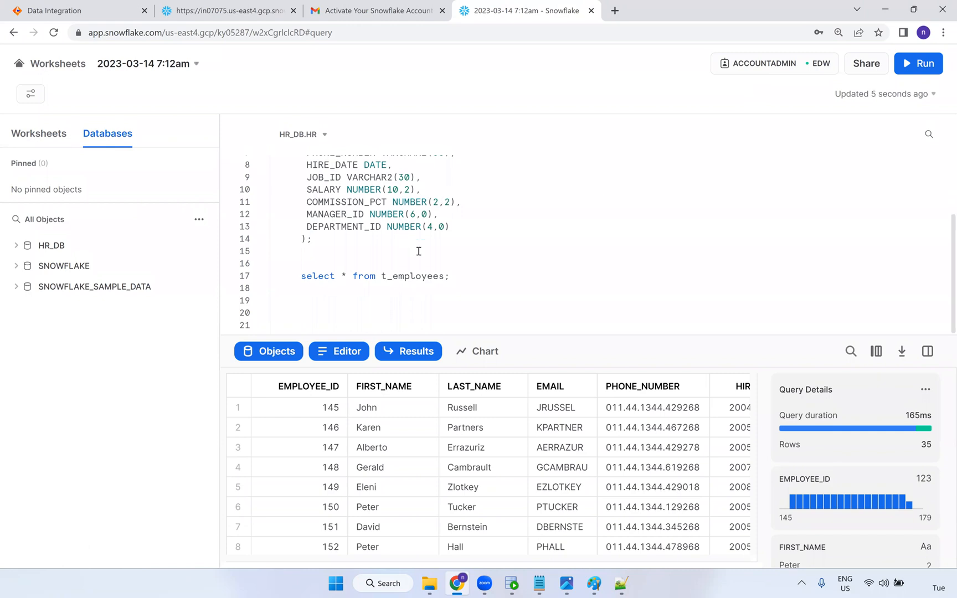
pyautogui.moveTo(467, 284); pyautogui.dragTo(299, 277)
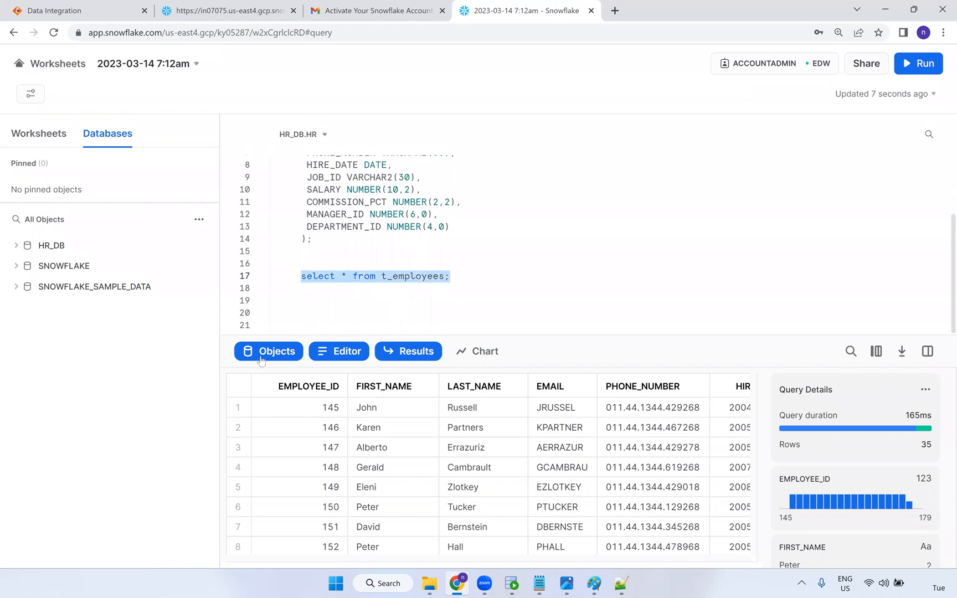
pyautogui.hotkey('ctrl', 'Return')
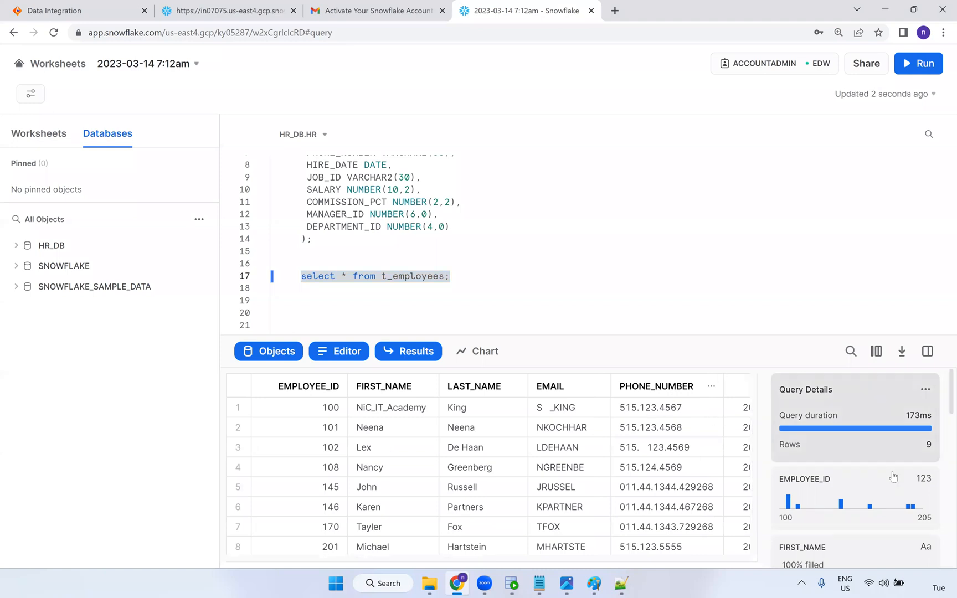
pyautogui.moveTo(723, 340); pyautogui.dragTo(718, 266)
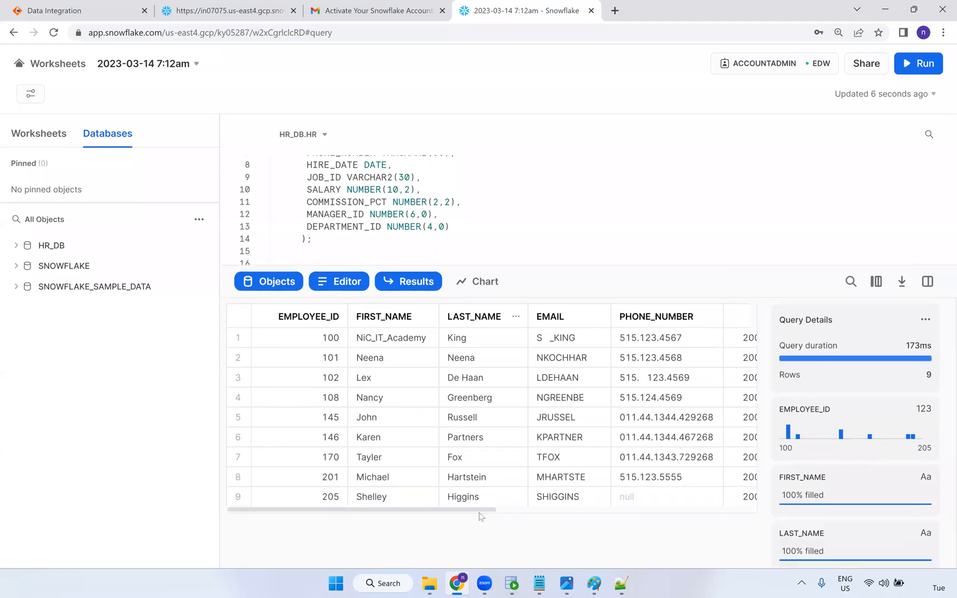
pyautogui.moveTo(480, 512); pyautogui.dragTo(745, 512)
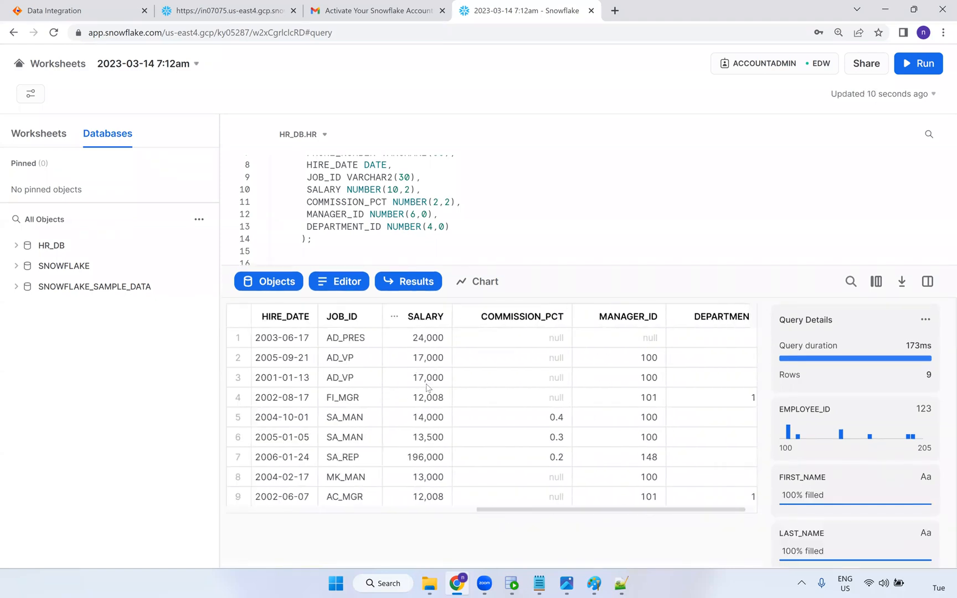
pyautogui.moveTo(433, 496); pyautogui.dragTo(438, 338)
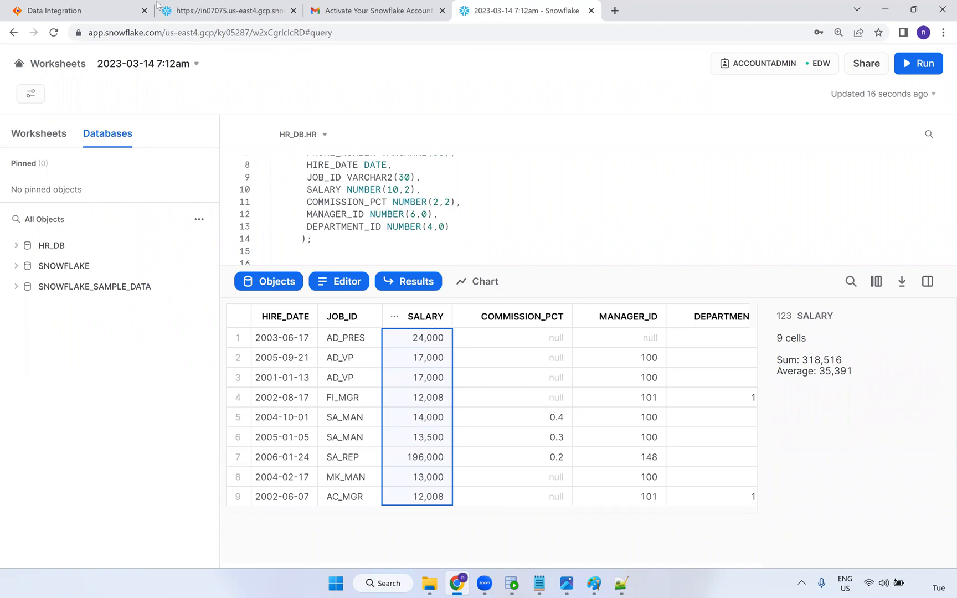
pyautogui.click(83, 11)
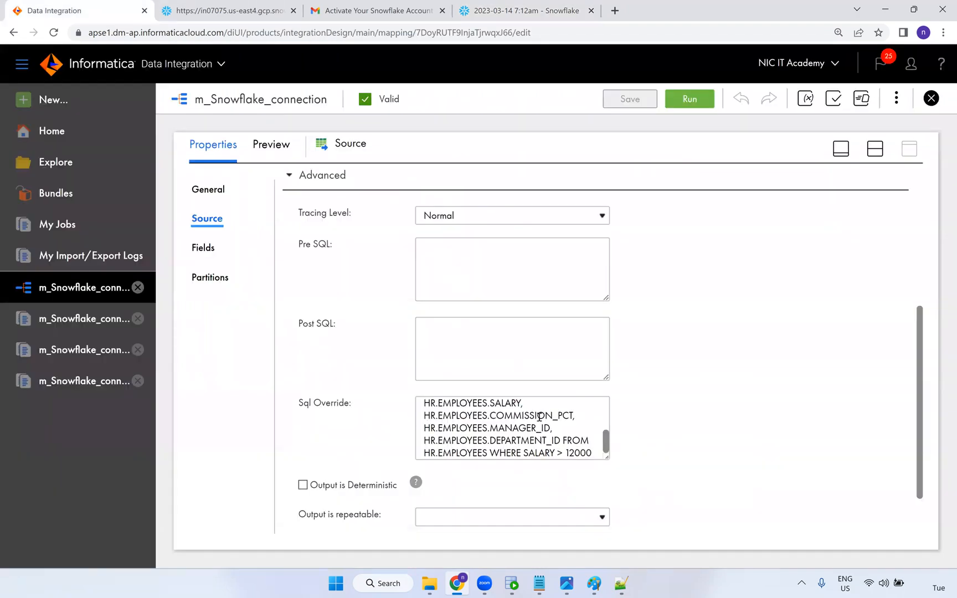
pyautogui.scroll(-1, 539, 416)
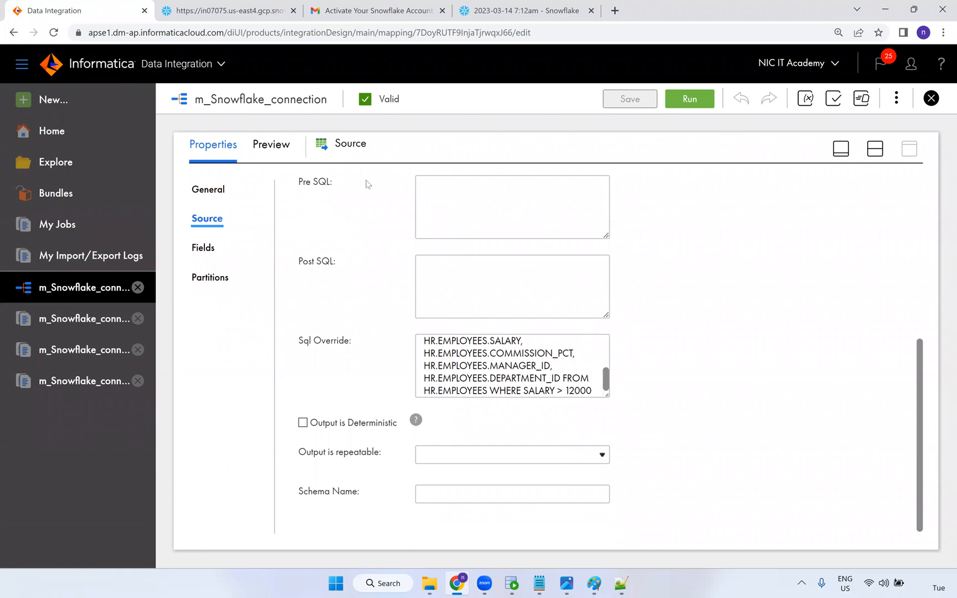
pyautogui.click(271, 144)
pyautogui.scroll(5, 333, 413)
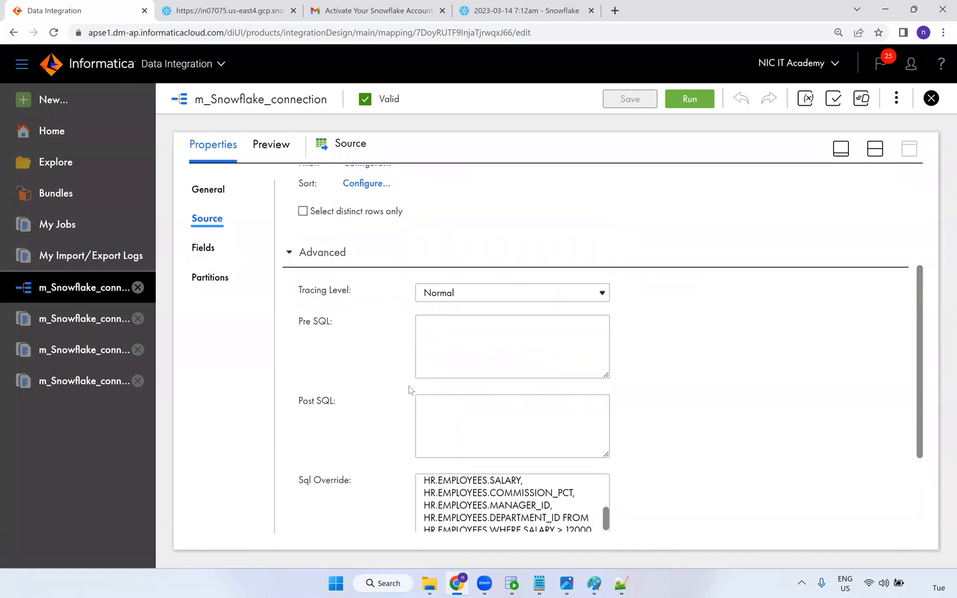
pyautogui.scroll(-3, 418, 449)
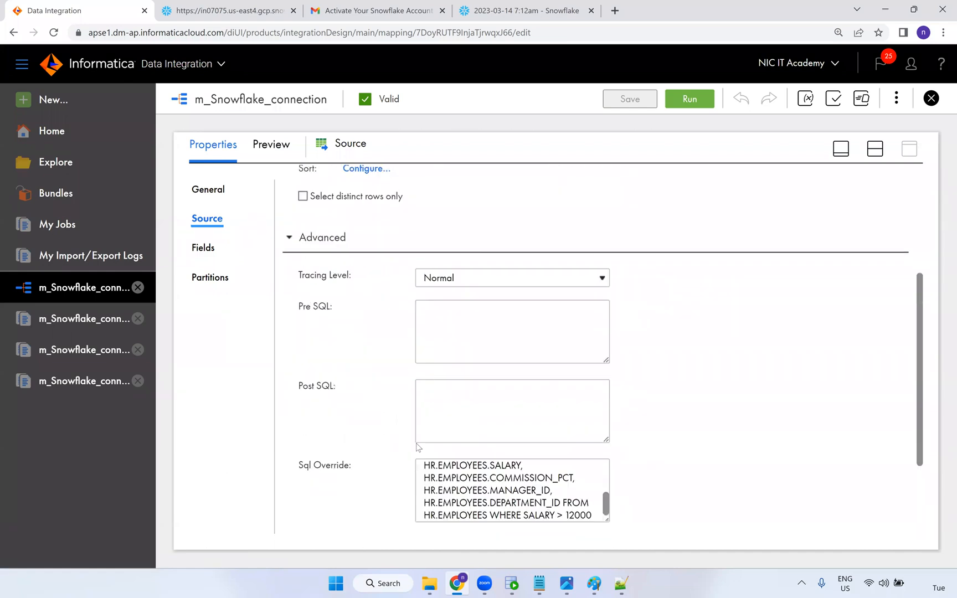
pyautogui.click(489, 343)
pyautogui.scroll(3, 440, 319)
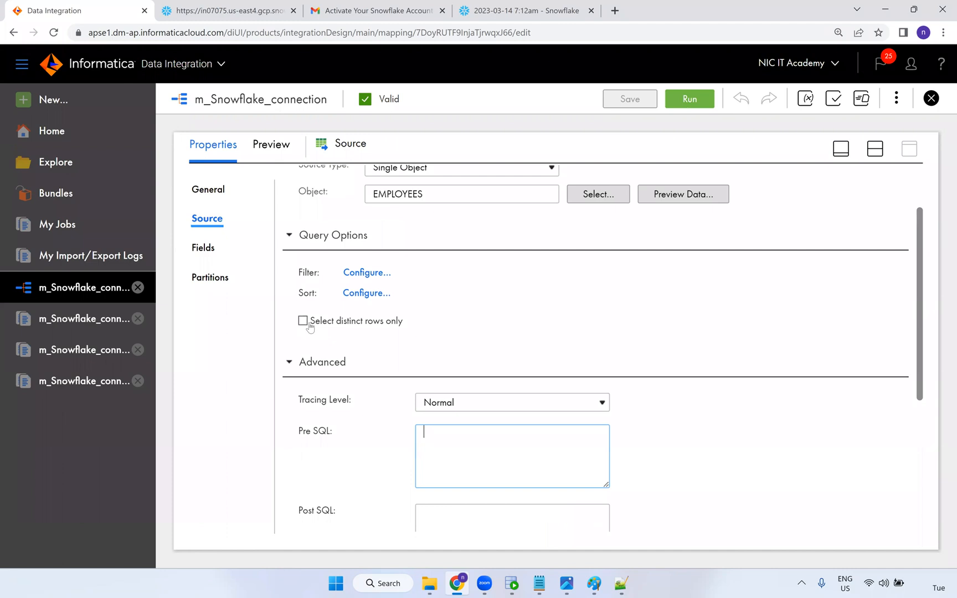
# Step: Add an ascending sort on EMPLOYEES.EMPLOYEE_ID in the source's query options
pyautogui.click(365, 297)
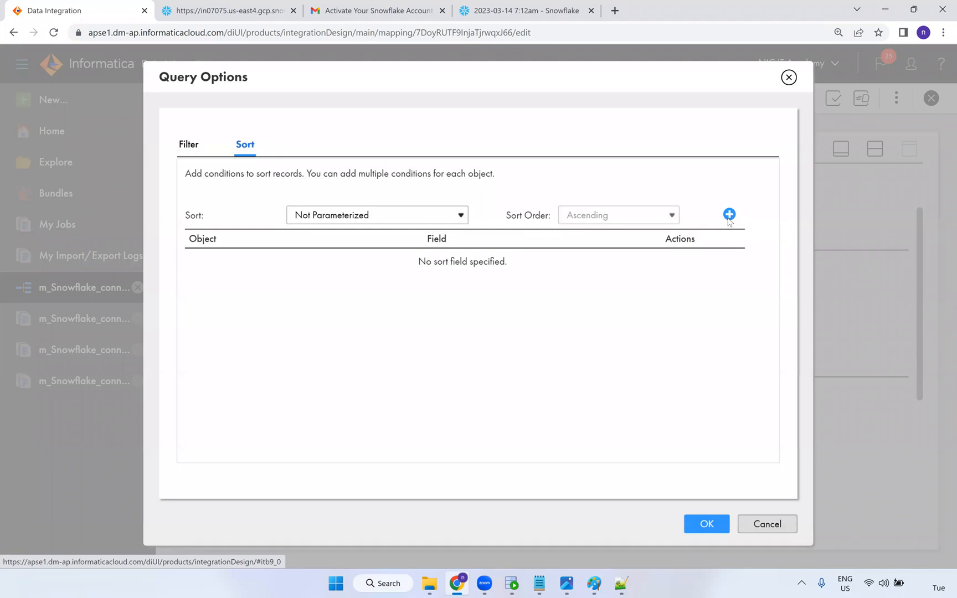
pyautogui.click(729, 215)
pyautogui.click(391, 266)
pyautogui.click(343, 292)
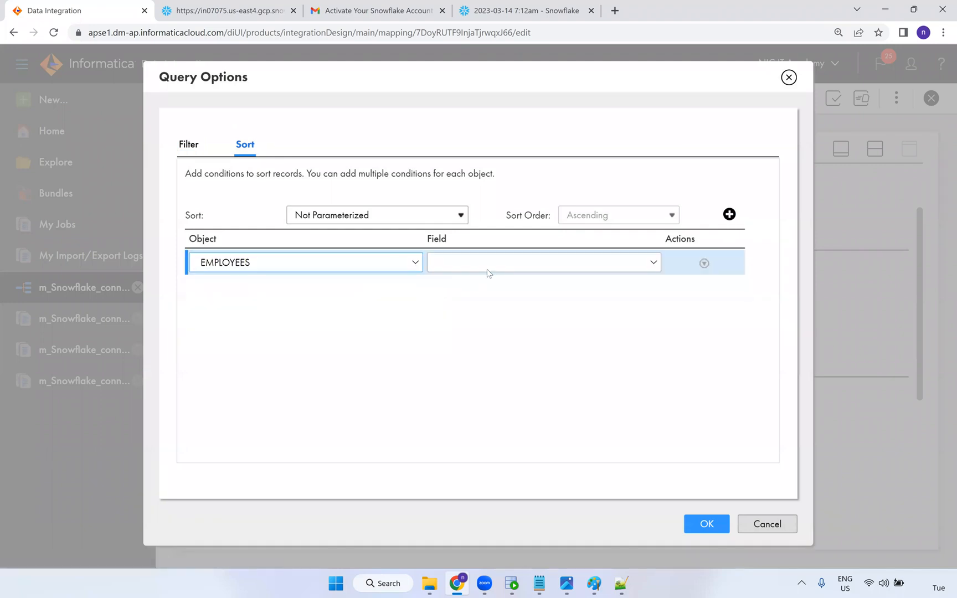
pyautogui.click(489, 271)
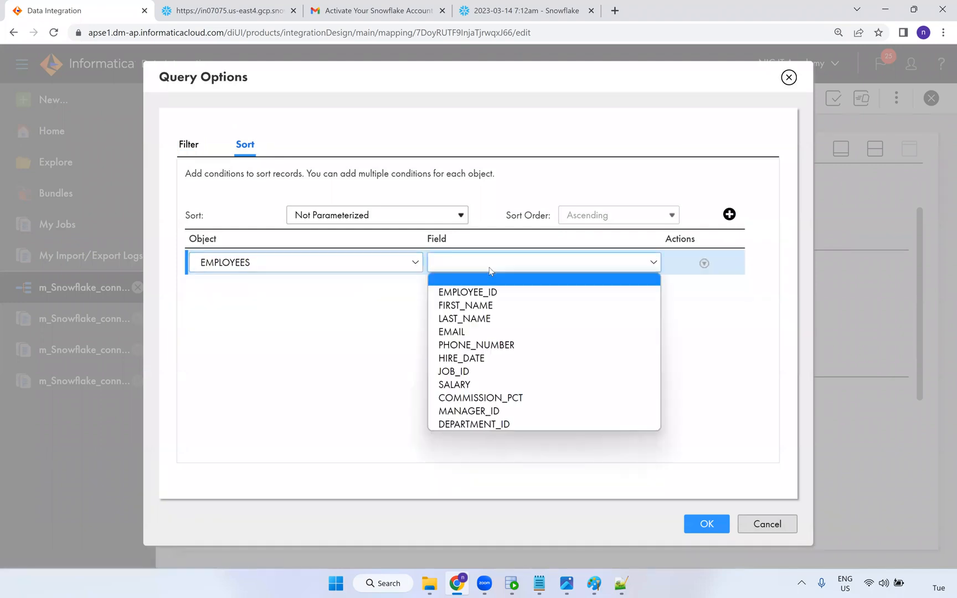
pyautogui.click(492, 297)
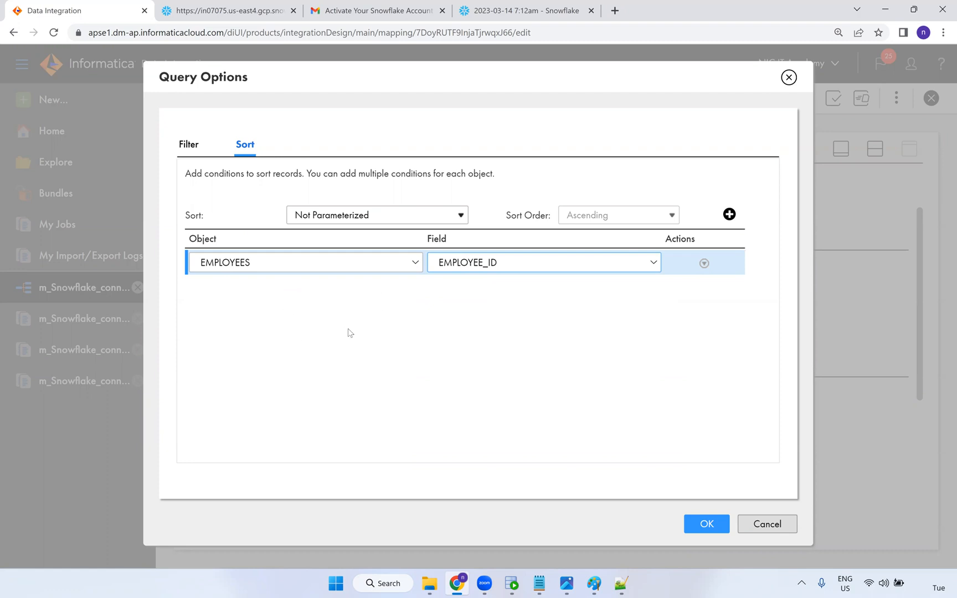
pyautogui.click(456, 266)
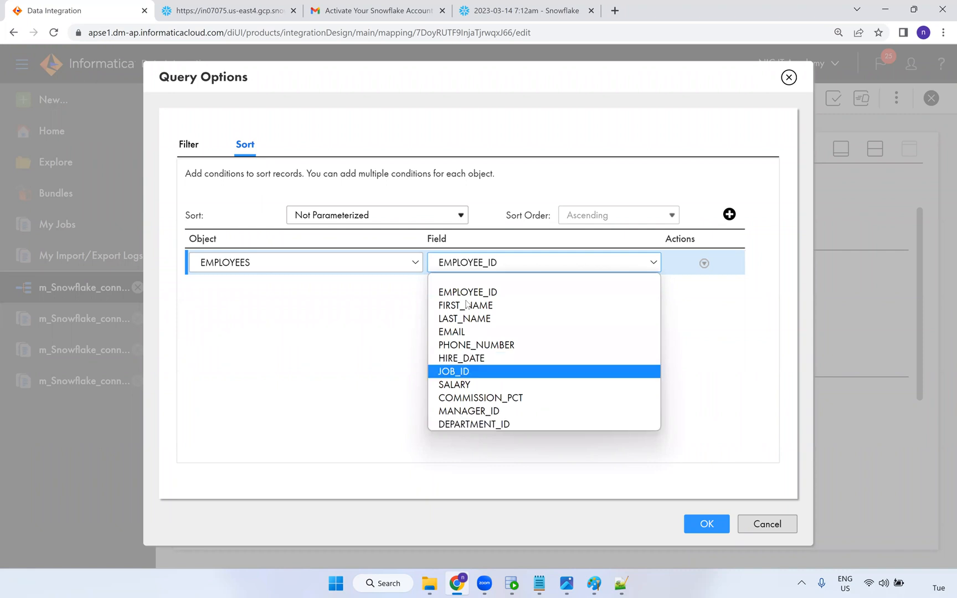
pyautogui.click(506, 268)
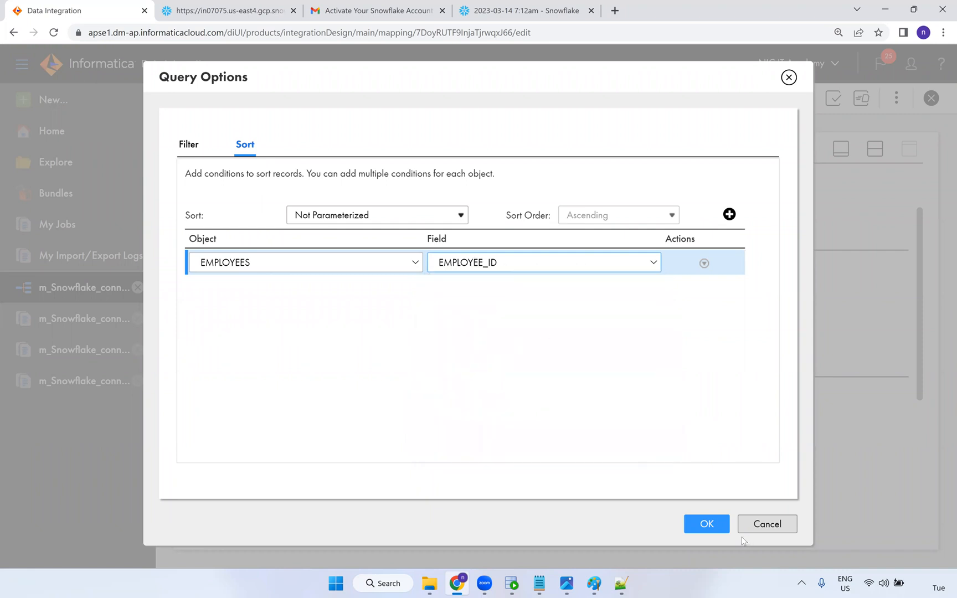
pyautogui.click(708, 525)
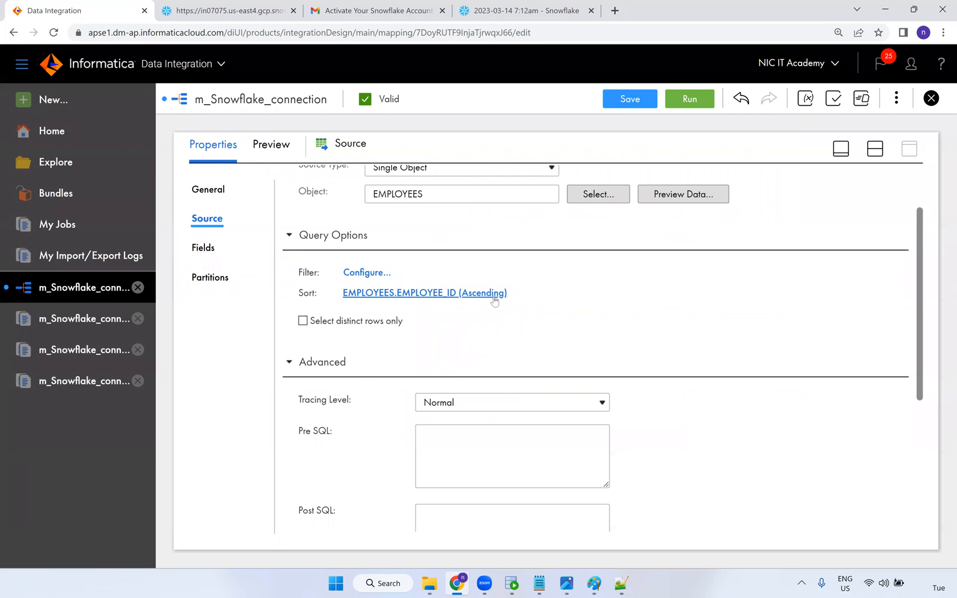
# Step: Save the mapping and launch a new run of it
pyautogui.click(627, 100)
pyautogui.click(676, 197)
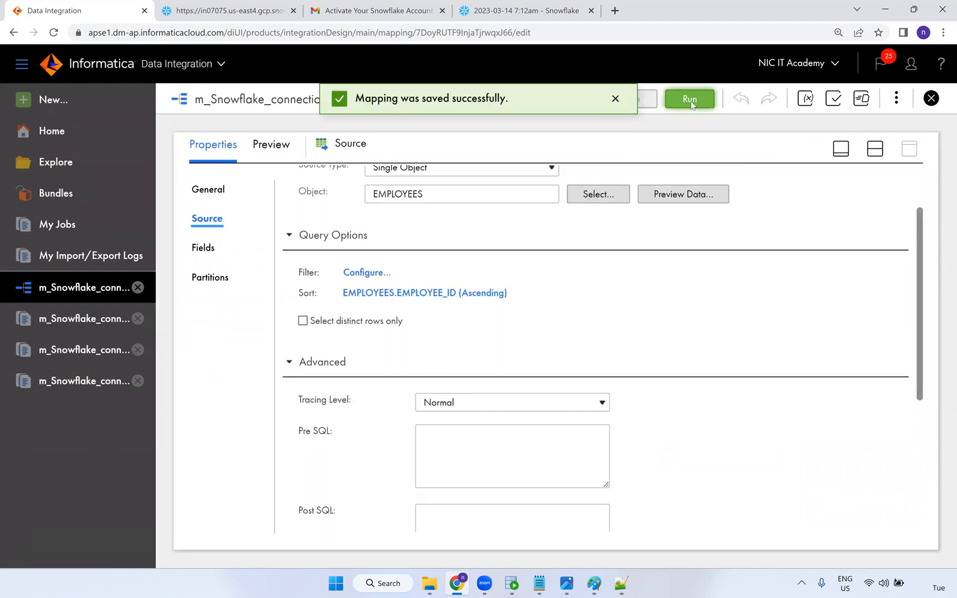
pyautogui.click(691, 100)
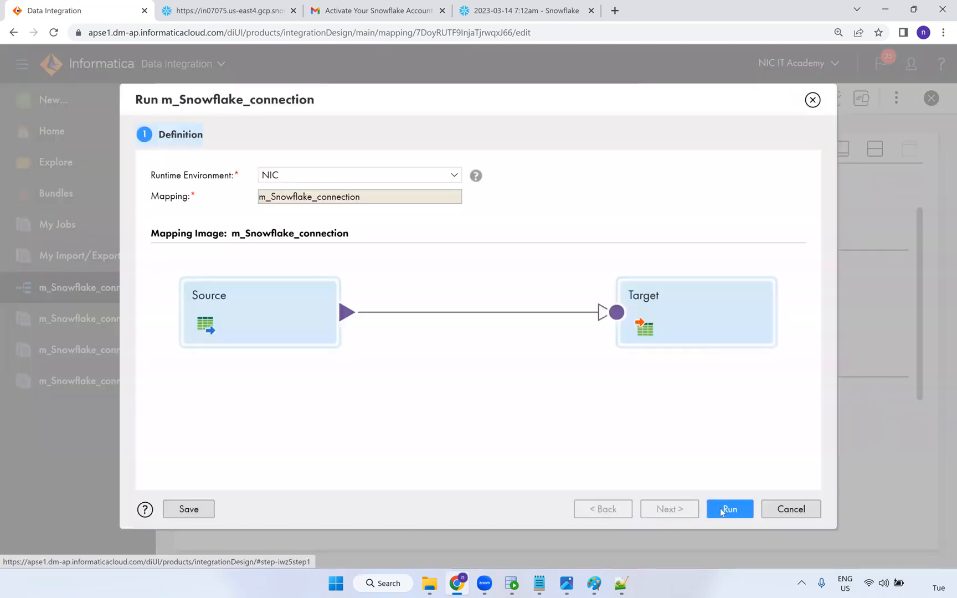
pyautogui.click(727, 510)
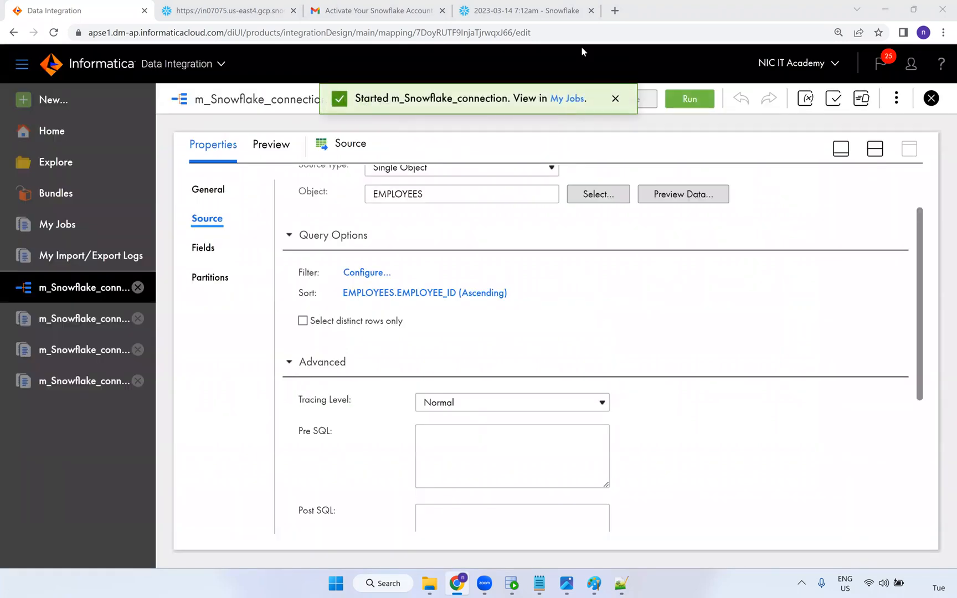
# Step: Follow run m_Snowflake_connection-5 in My Jobs, refreshing until it shows Running
pyautogui.click(567, 98)
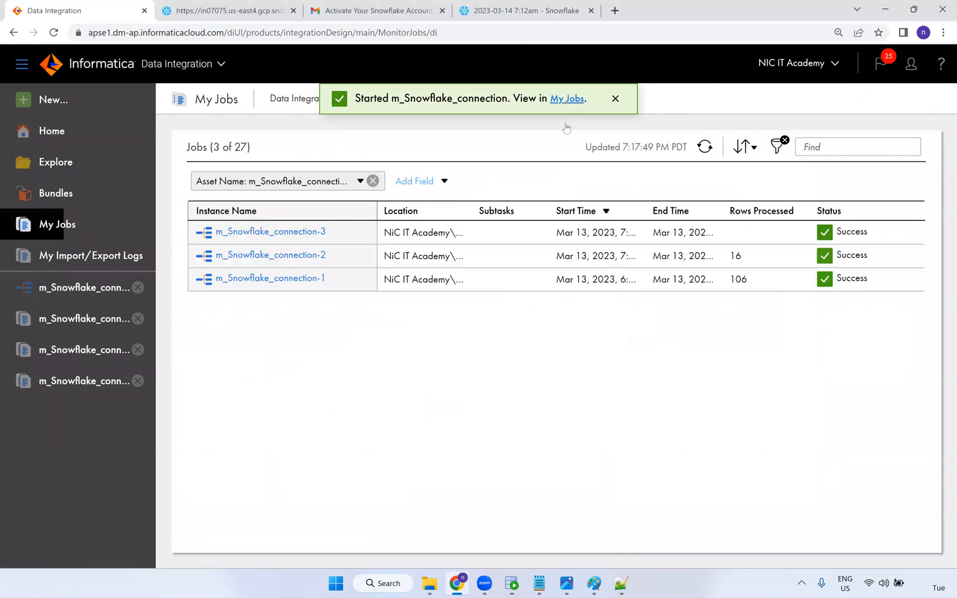
pyautogui.click(705, 148)
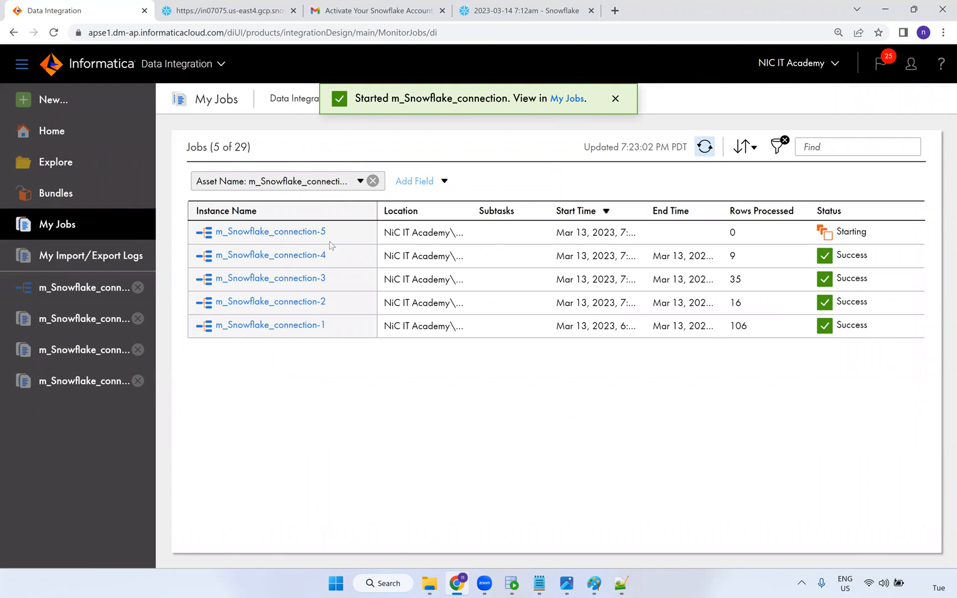
pyautogui.click(706, 148)
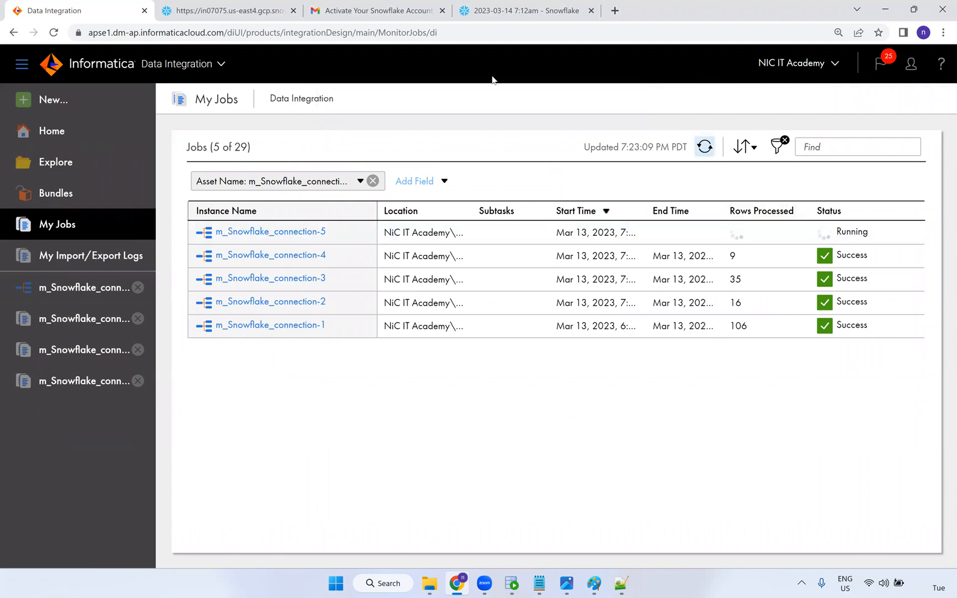
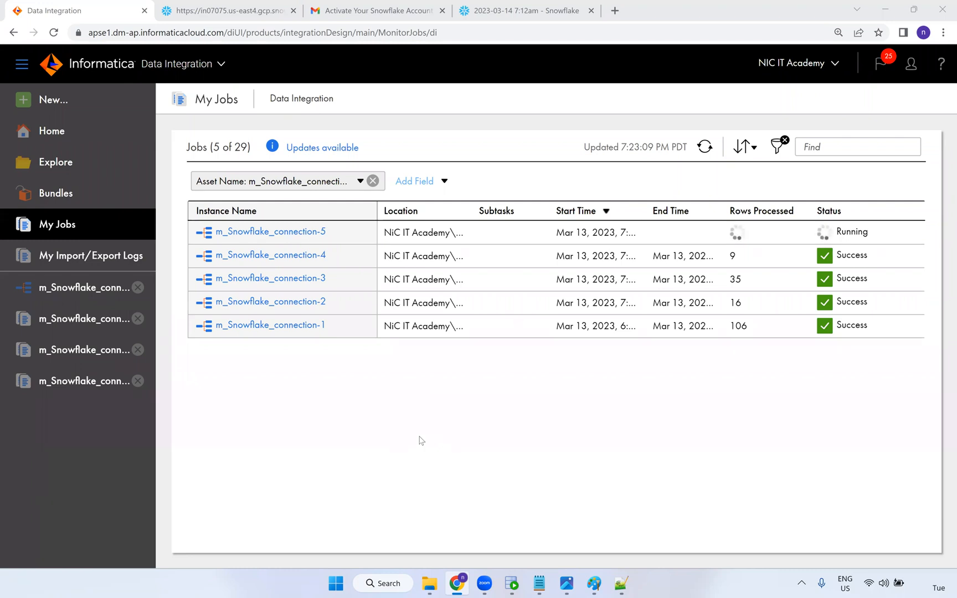
# Step: Refresh My Jobs to confirm run m_Snowflake_connection-5 succeeded with 9 rows, and open its session log
pyautogui.click(595, 585)
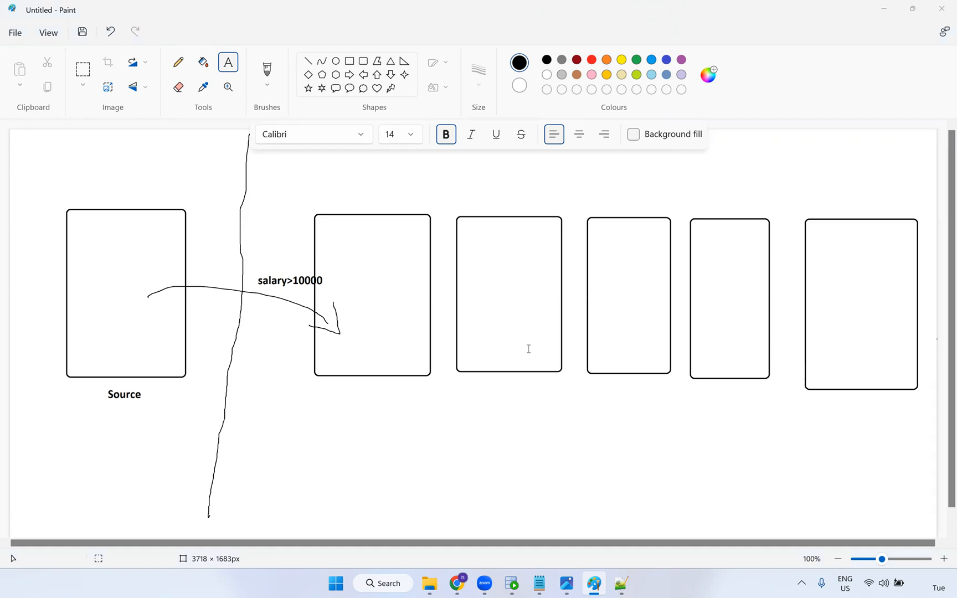
pyautogui.click(456, 585)
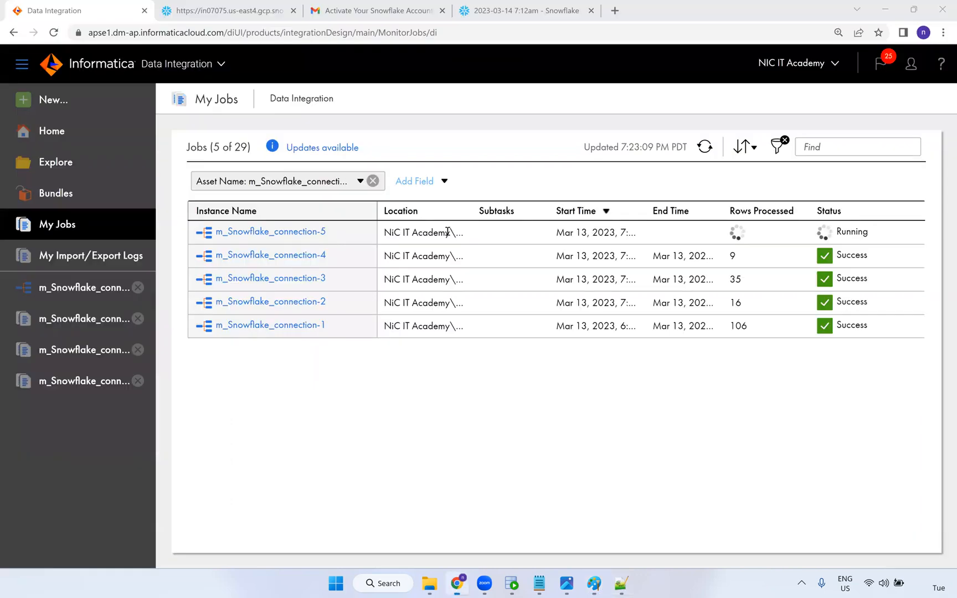
pyautogui.click(702, 150)
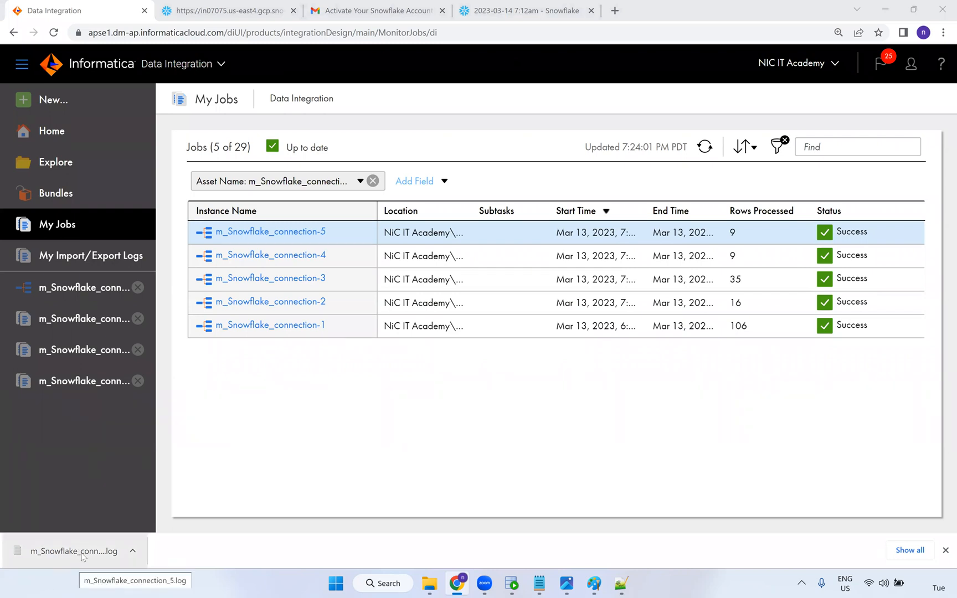
pyautogui.click(100, 548)
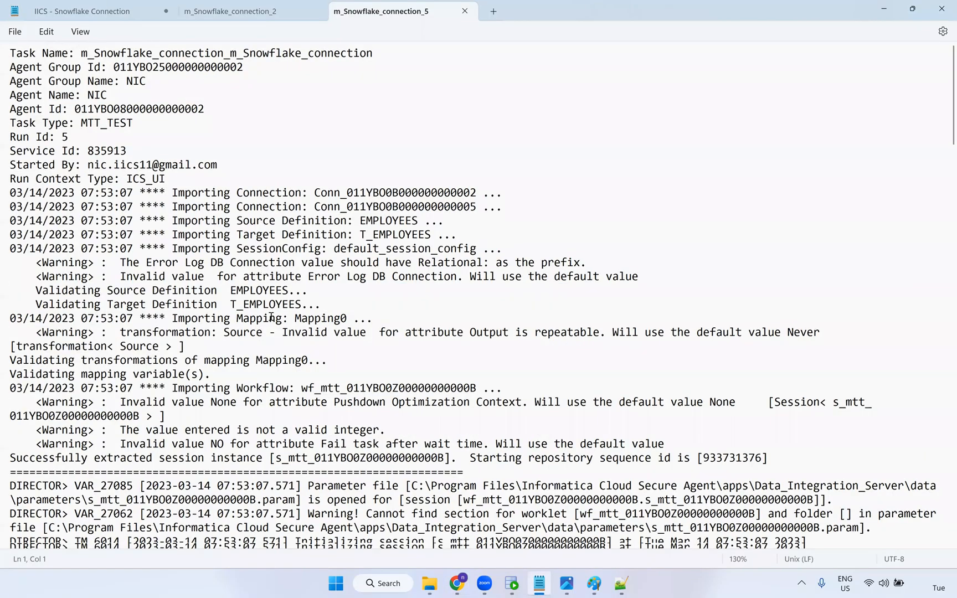
# Step: Scroll through the connection-5 log to its LOAD SUMMARY and SQL query lines
pyautogui.scroll(-13, 280, 340)
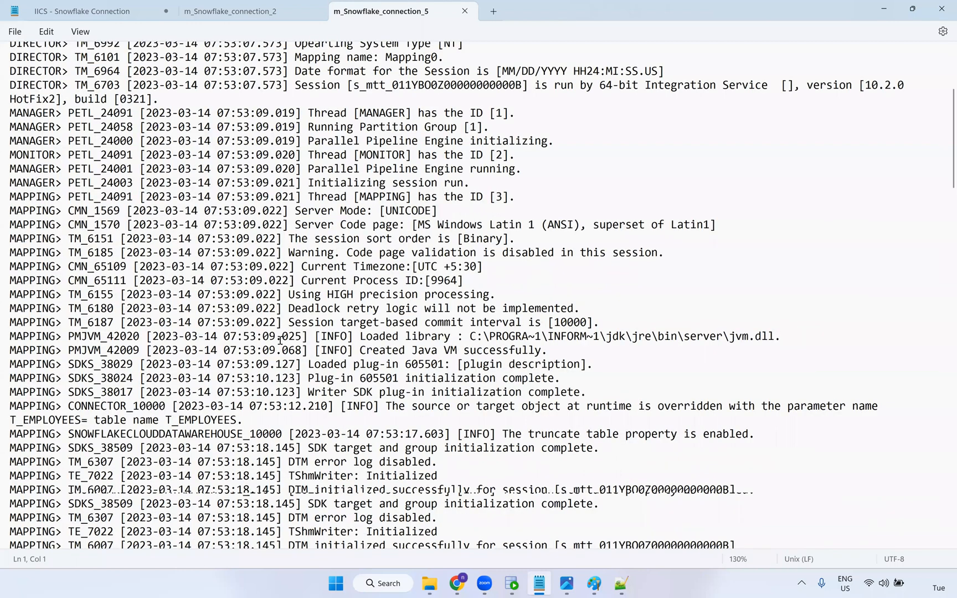
pyautogui.scroll(-9, 288, 357)
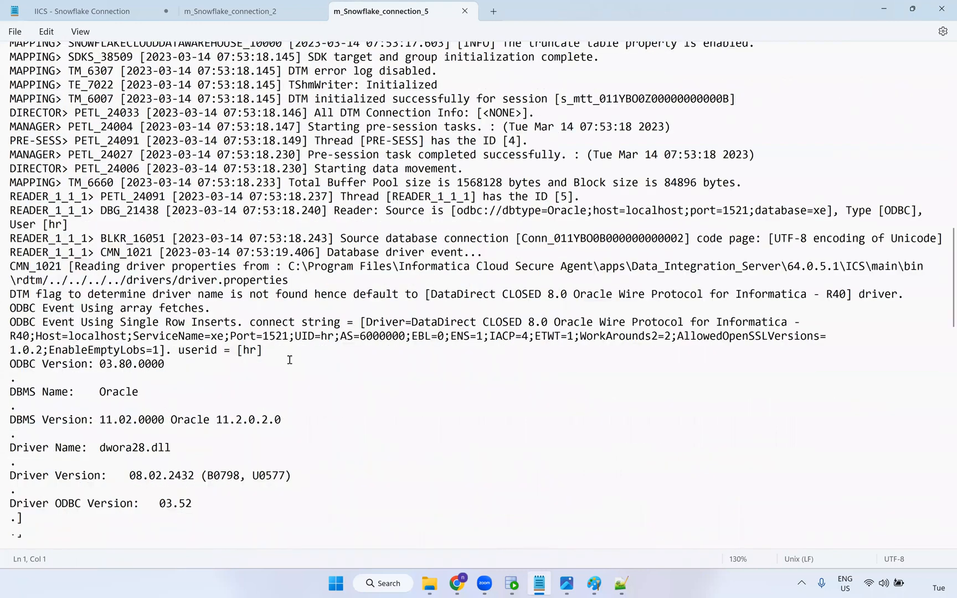
pyautogui.scroll(-1, 322, 385)
pyautogui.scroll(-10, 324, 386)
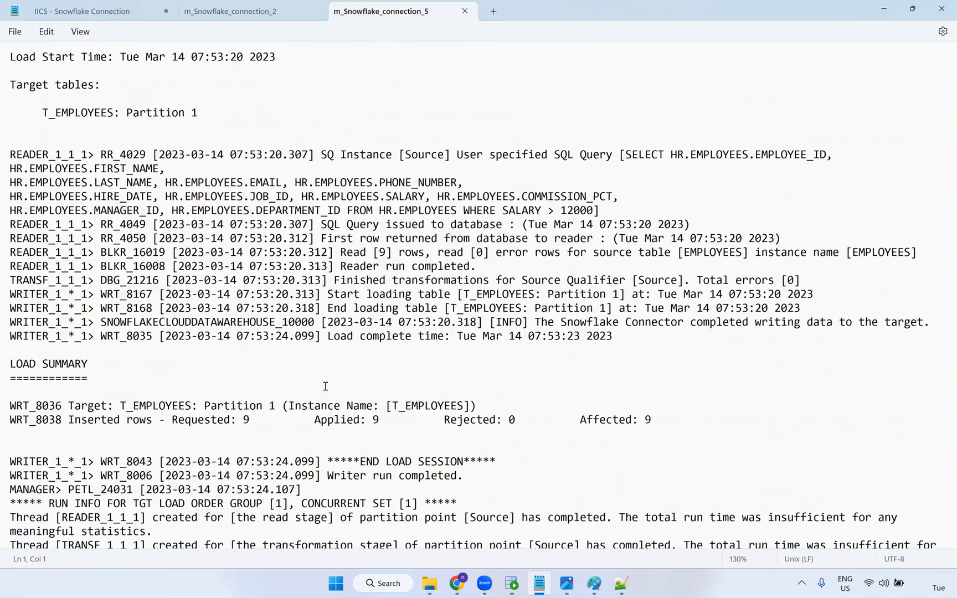
pyautogui.scroll(-2, 325, 386)
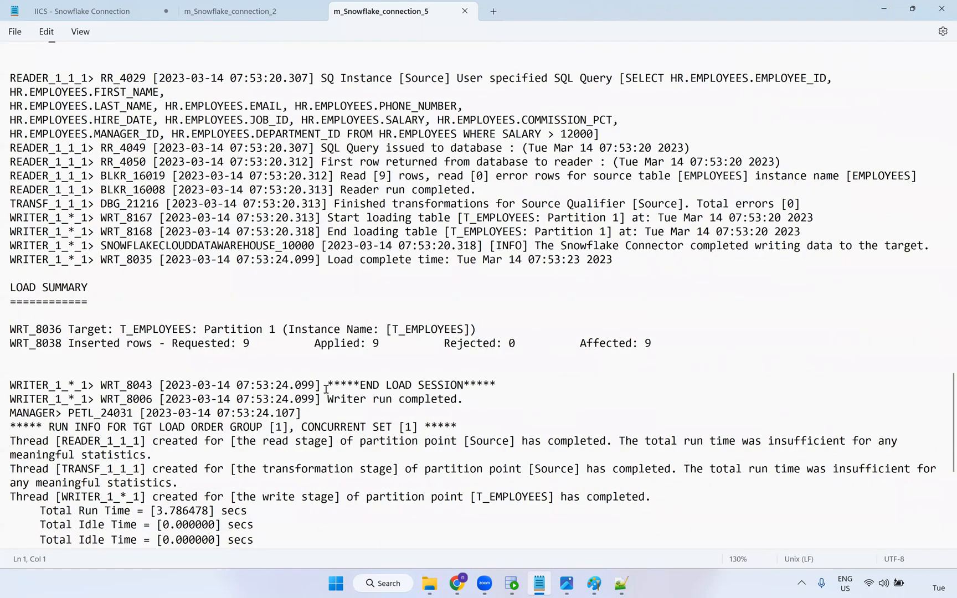
pyautogui.scroll(-6, 325, 389)
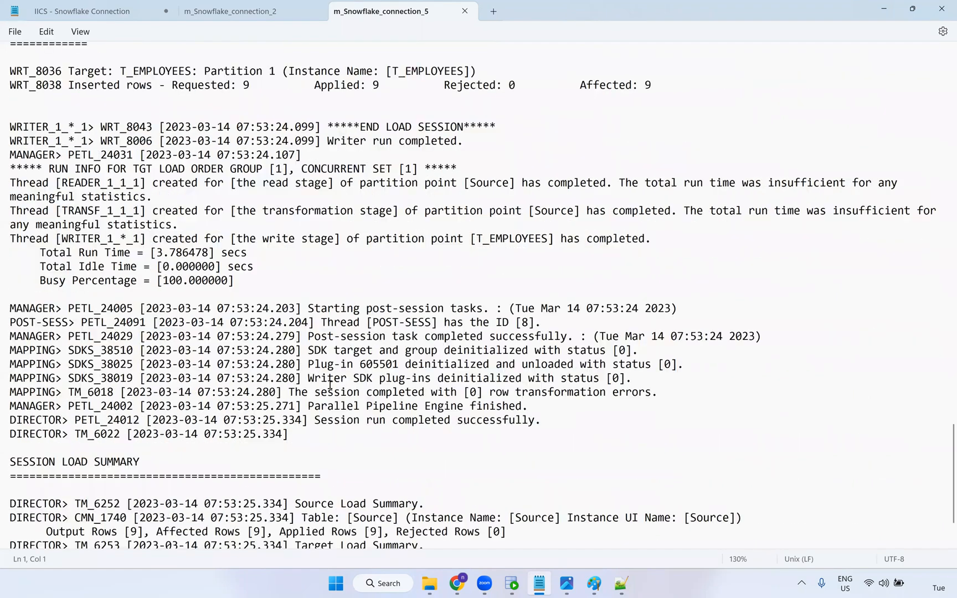
pyautogui.scroll(-2, 327, 388)
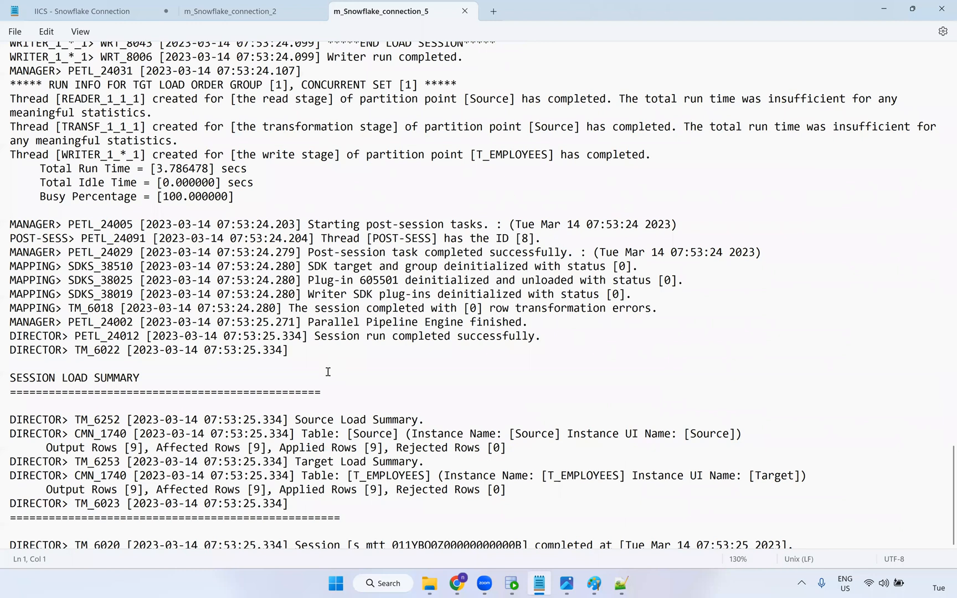
pyautogui.keyDown('ctrl'); pyautogui.scroll(-1, 328, 372); pyautogui.keyUp('ctrl')
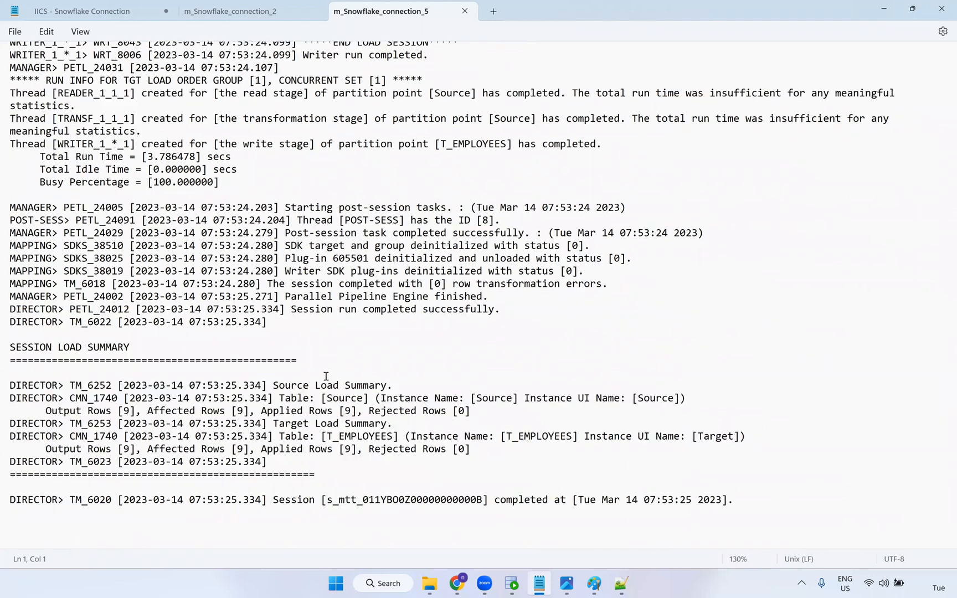
pyautogui.scroll(1, 326, 376)
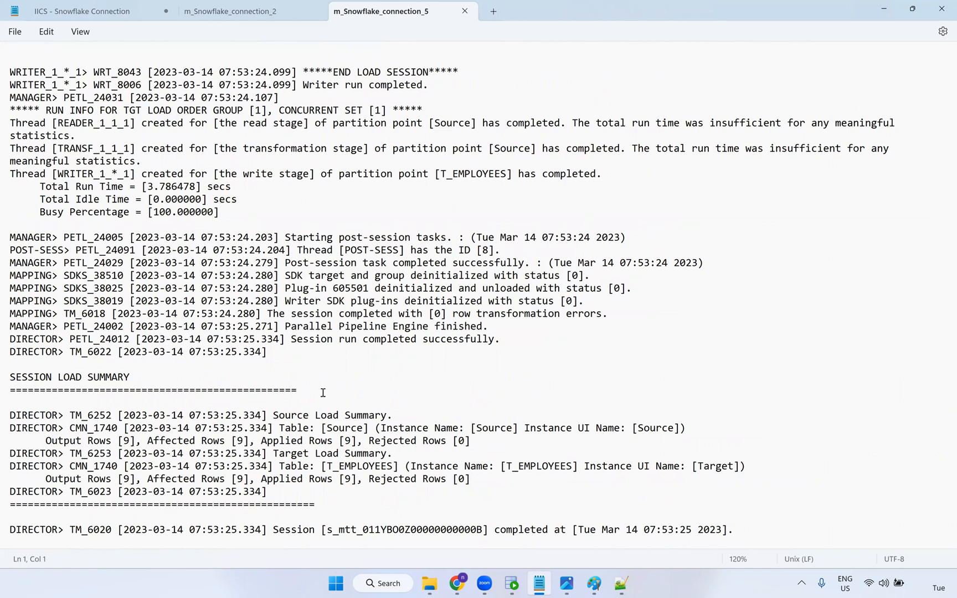
pyautogui.scroll(1, 333, 352)
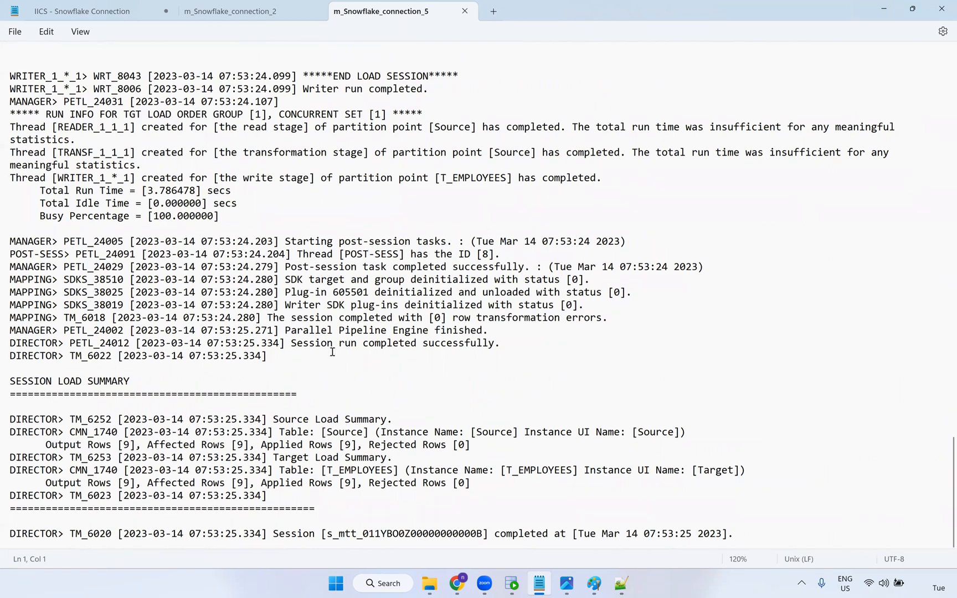
pyautogui.scroll(4, 333, 235)
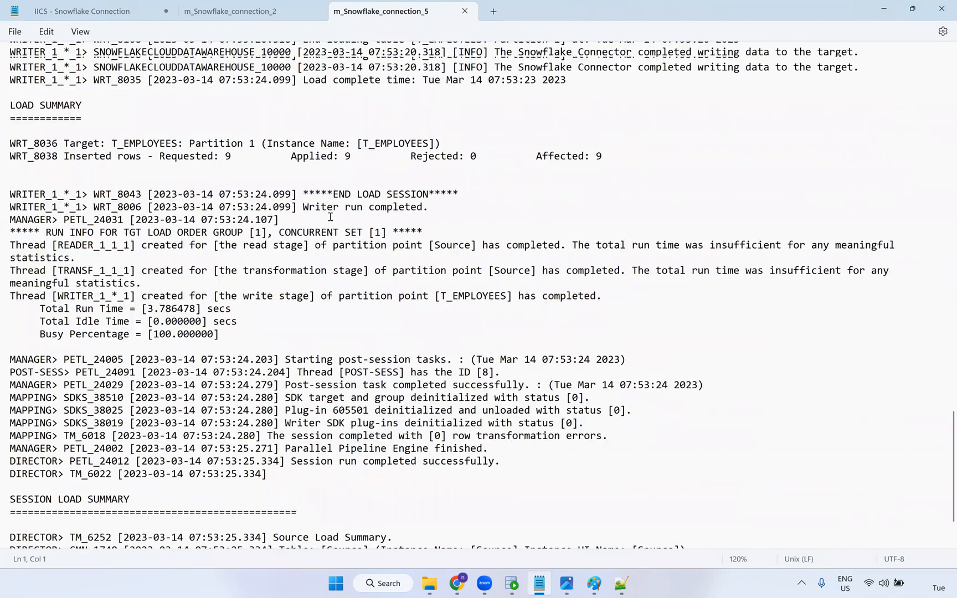
pyautogui.scroll(1, 331, 218)
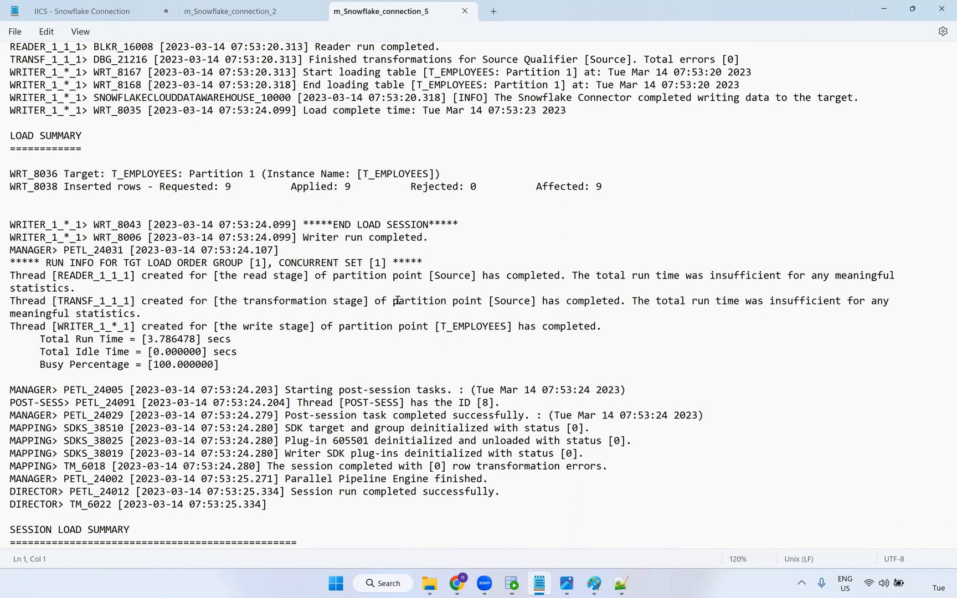
pyautogui.scroll(1, 398, 300)
pyautogui.scroll(3, 397, 300)
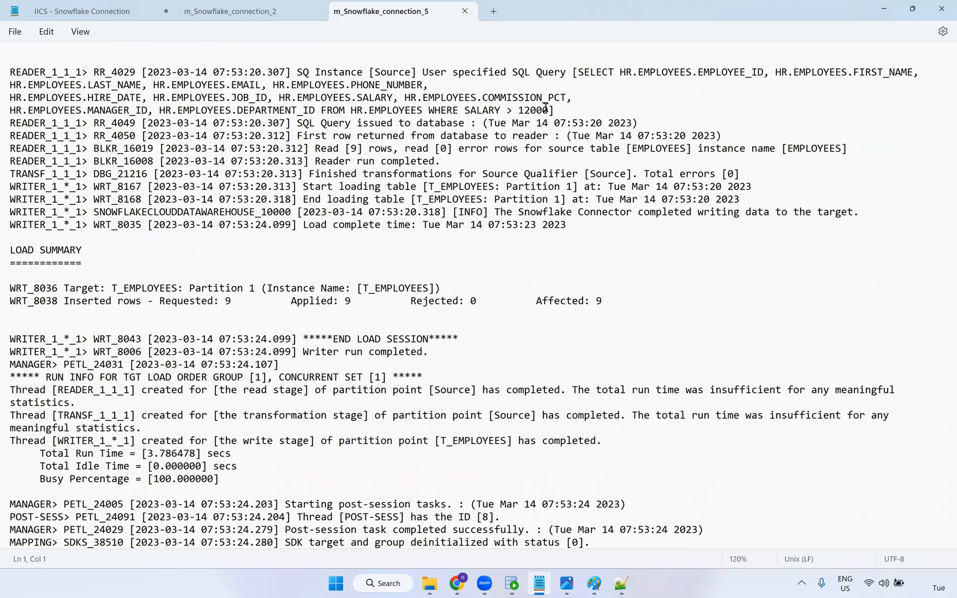
# Step: Highlight the FROM ... WHERE SALARY > 12000 clause, then close the log tabs without saving
pyautogui.moveTo(550, 110); pyautogui.dragTo(579, 72)
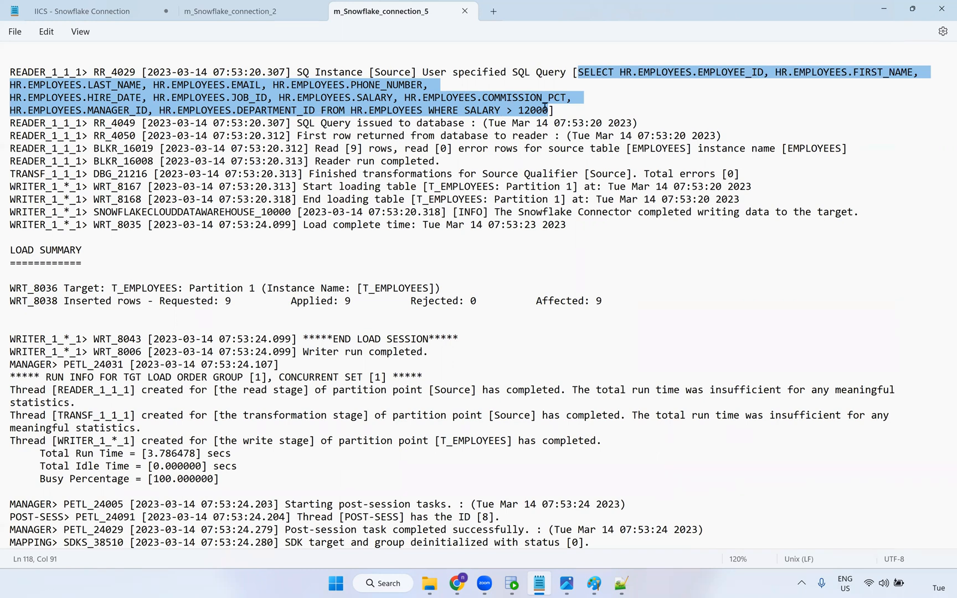
pyautogui.moveTo(322, 111); pyautogui.dragTo(548, 110)
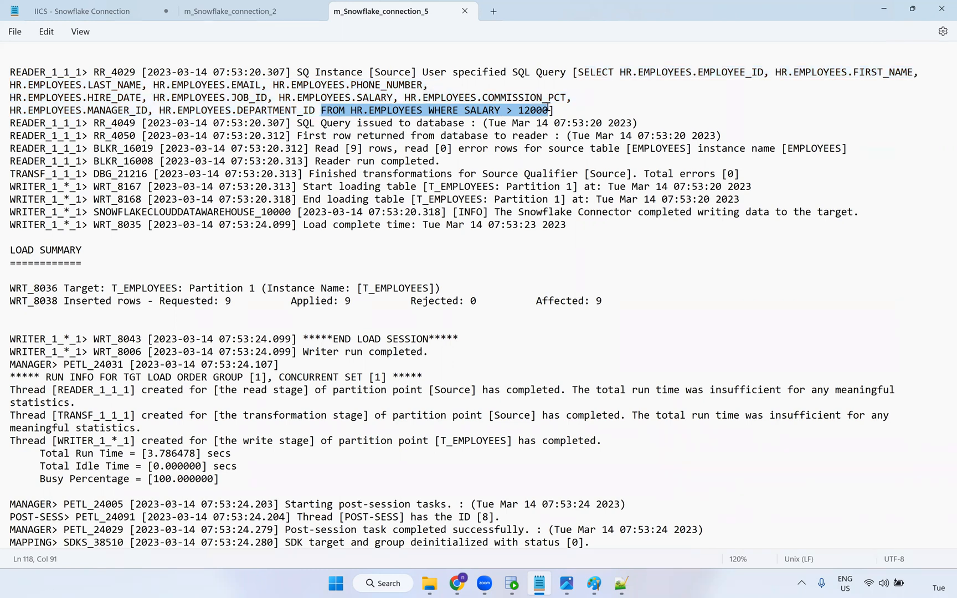
pyautogui.click(942, 12)
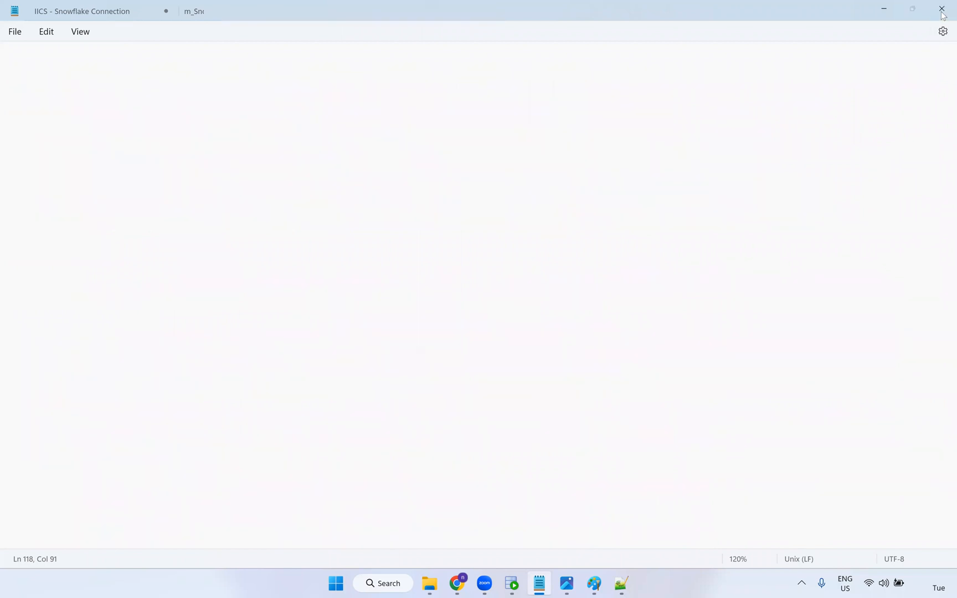
pyautogui.click(491, 323)
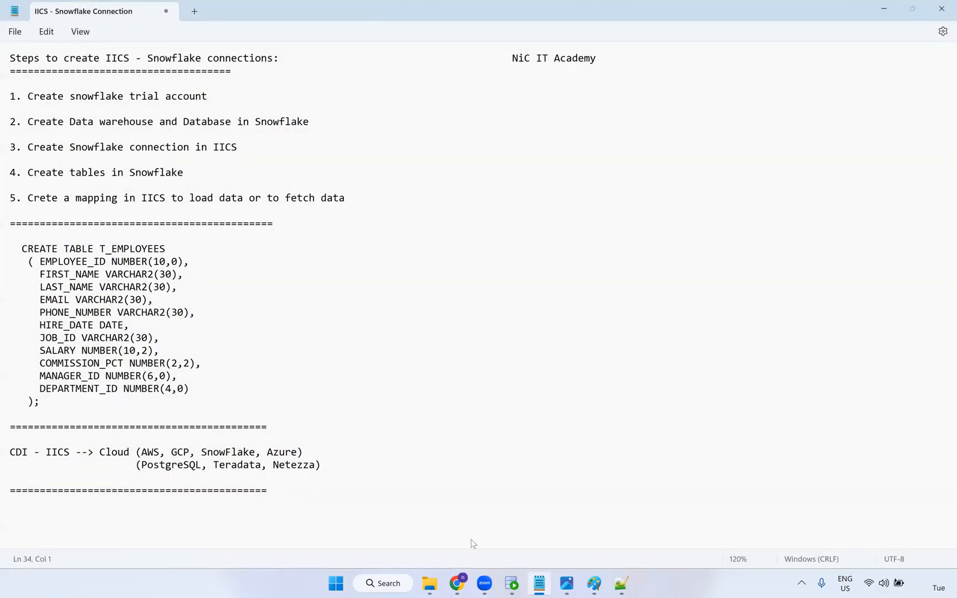
# Step: Go back to the m_Snowflake_connection mapping in the browser and reload its page
pyautogui.click(470, 582)
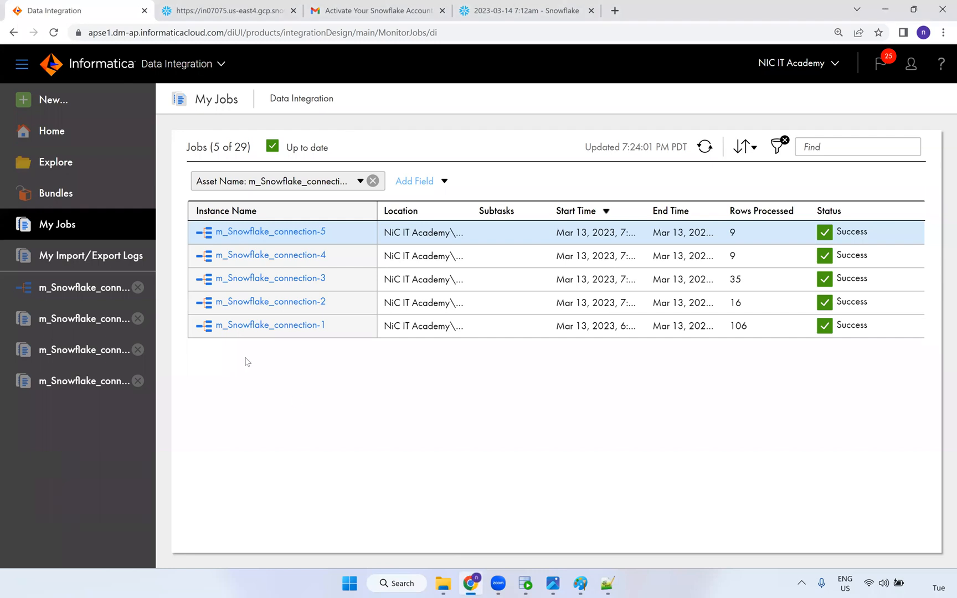
pyautogui.click(84, 286)
pyautogui.click(169, 34)
pyautogui.press('Return')
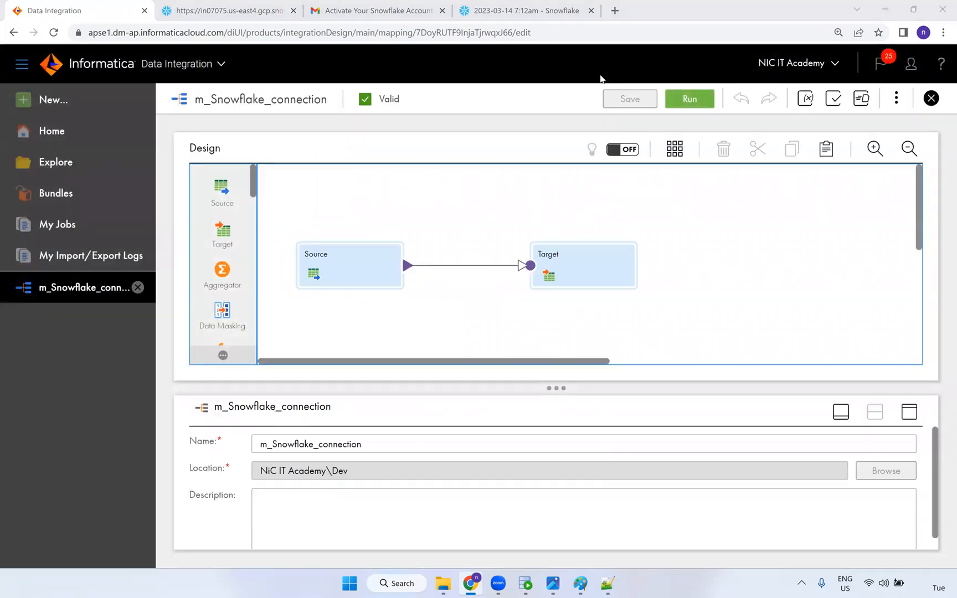
# Step: Show the Source transformation's properties enlarged, with query options and advanced settings expanded
pyautogui.click(359, 273)
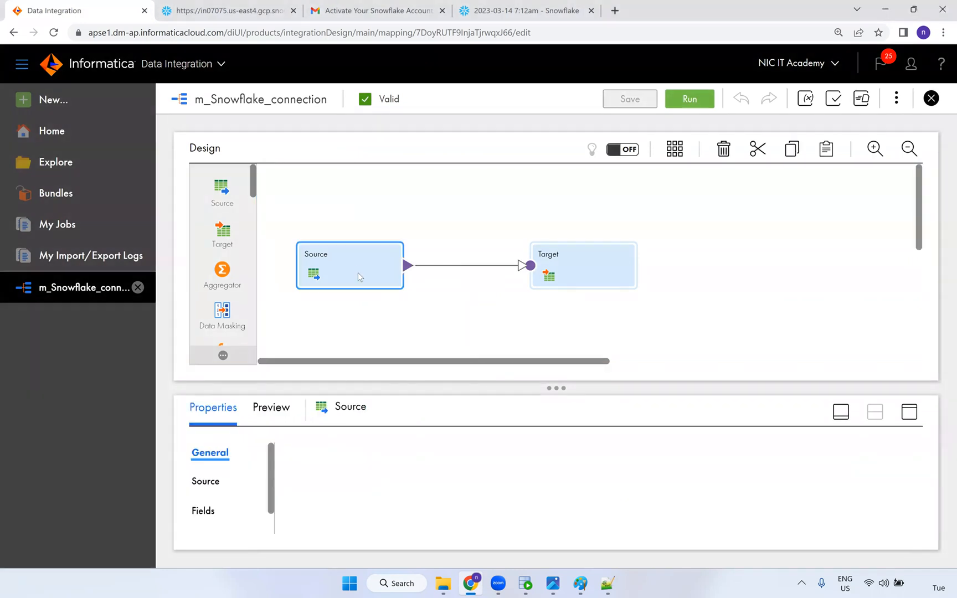
pyautogui.click(910, 412)
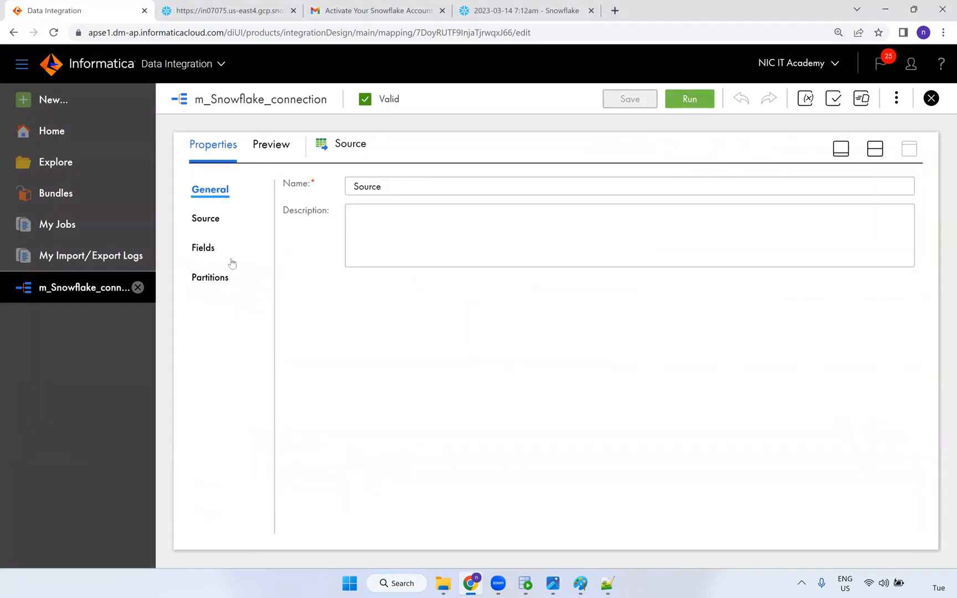
pyautogui.click(207, 218)
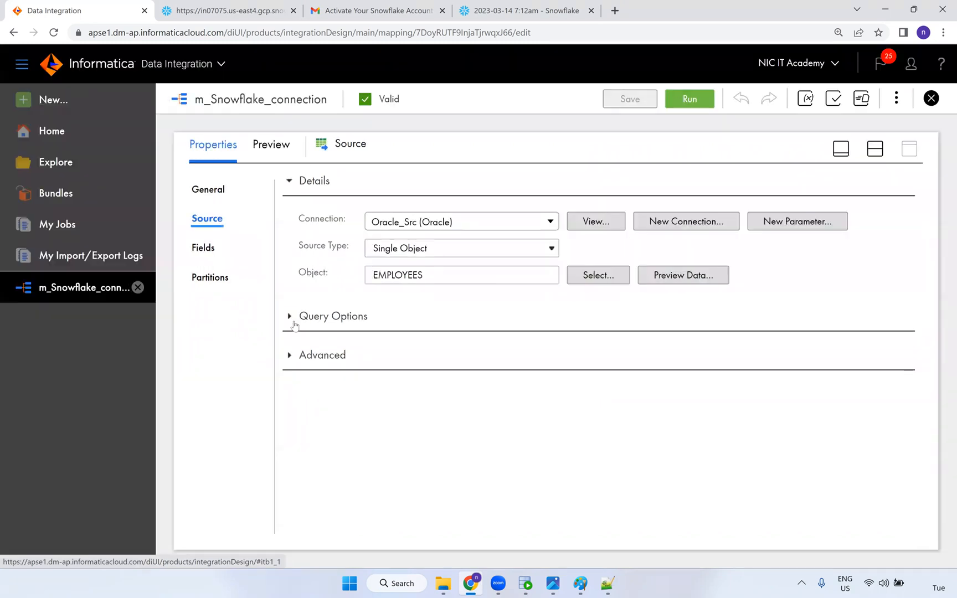
pyautogui.click(294, 324)
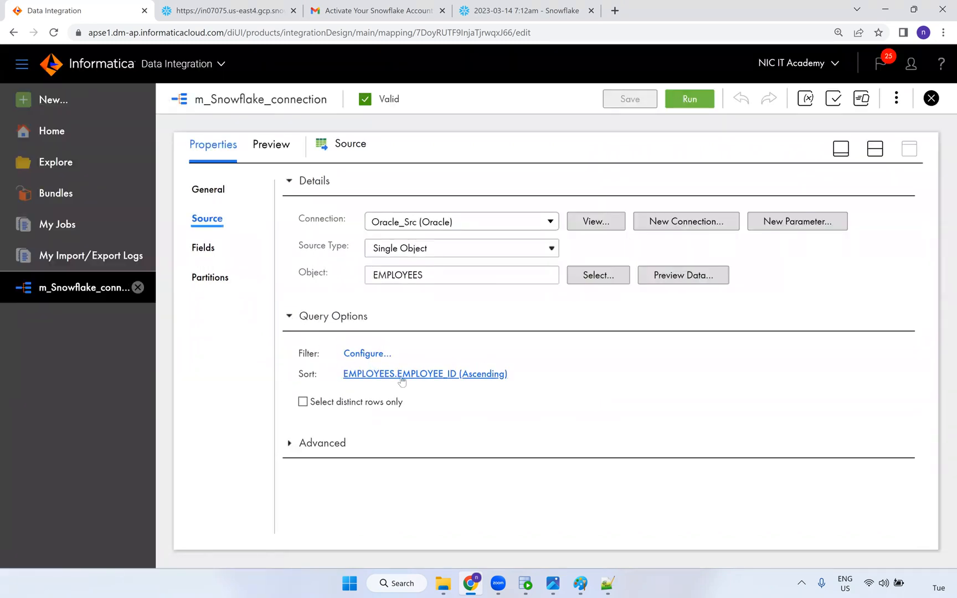
pyautogui.click(290, 443)
pyautogui.scroll(-3, 439, 433)
# Step: Inspect the Sql Override's WHERE SALARY > 12000 condition, then bring up the source Query Options
pyautogui.click(444, 349)
pyautogui.click(444, 503)
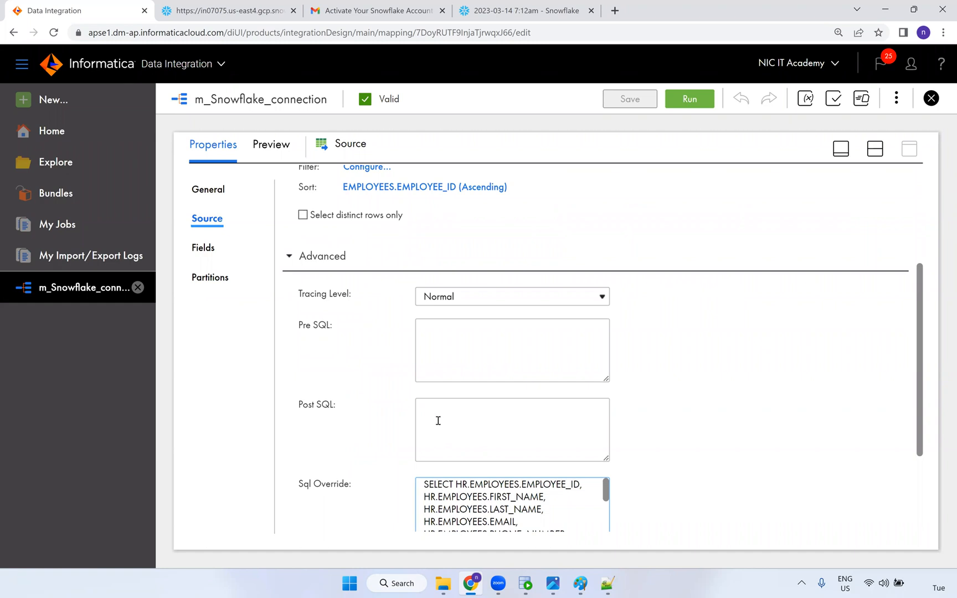
pyautogui.click(454, 443)
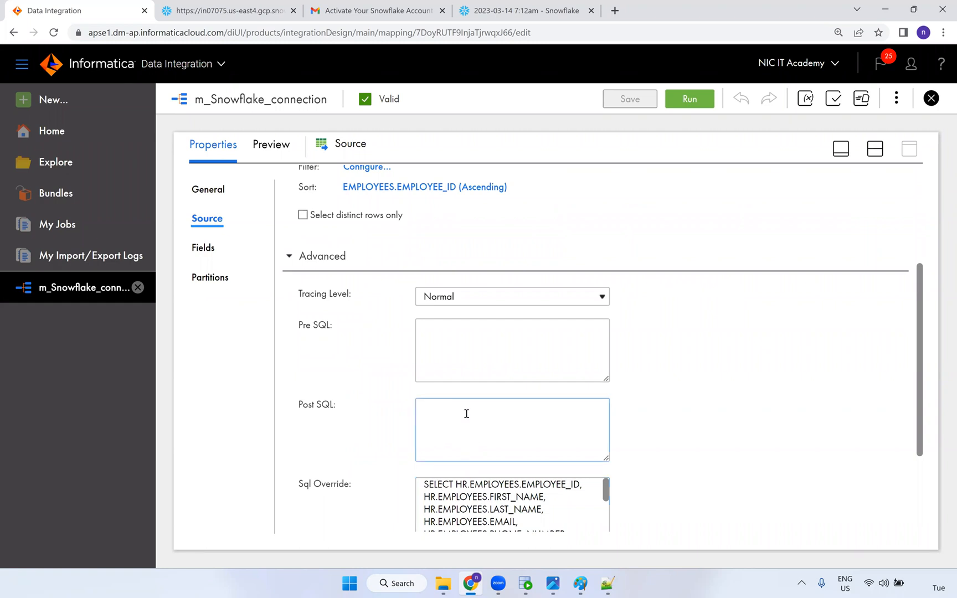
pyautogui.scroll(-3, 467, 414)
pyautogui.click(530, 398)
pyautogui.scroll(-3, 534, 397)
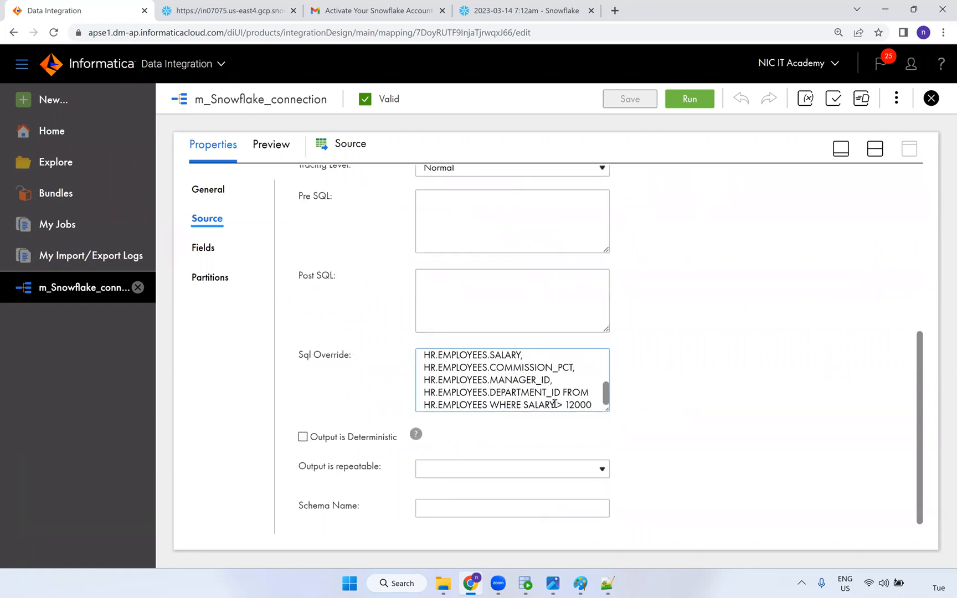
pyautogui.scroll(-1, 554, 405)
pyautogui.moveTo(524, 390); pyautogui.dragTo(596, 387)
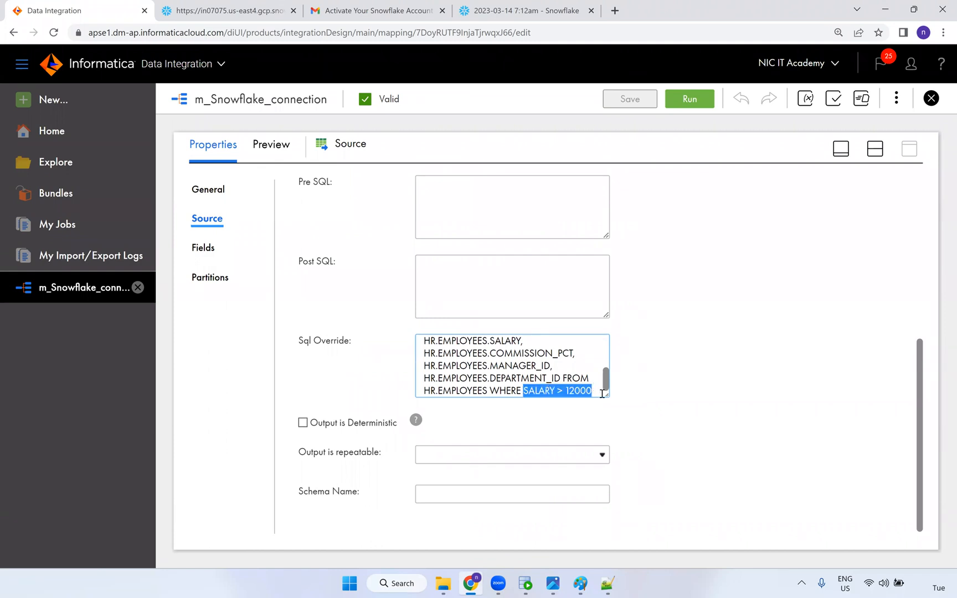
pyautogui.scroll(4, 554, 302)
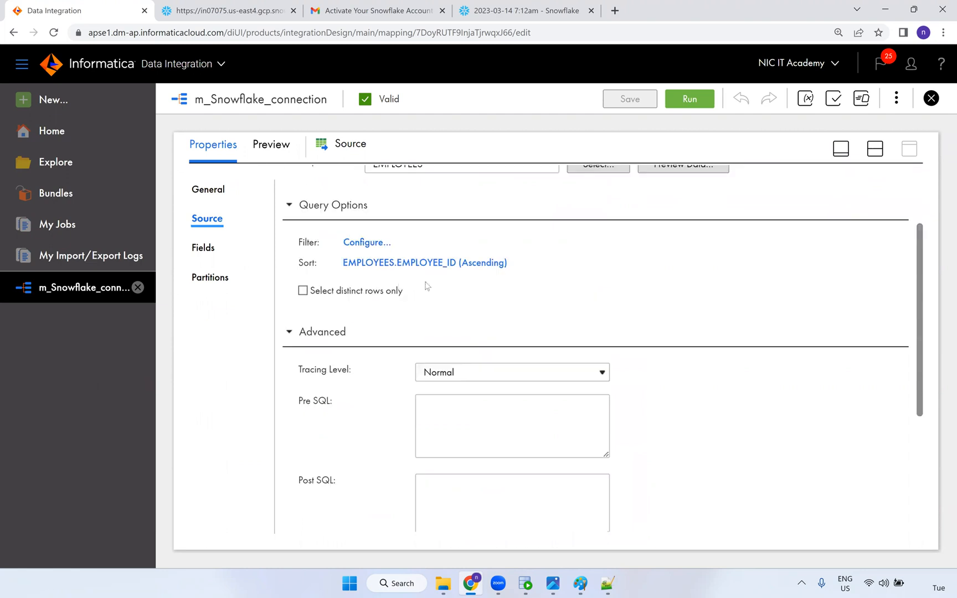
pyautogui.click(369, 272)
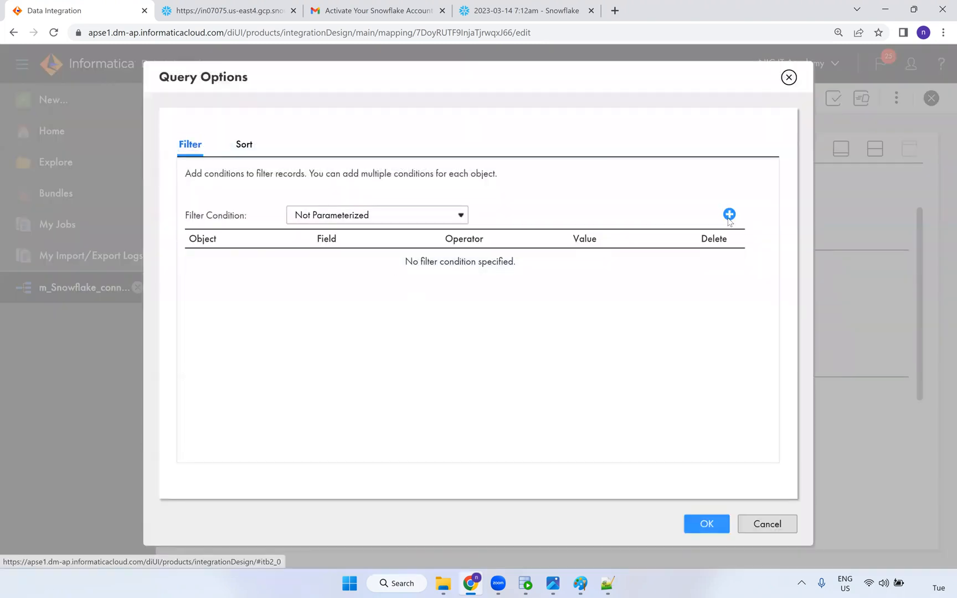
# Step: Add a filter condition on the EMPLOYEES object's JOB_ID column
pyautogui.click(729, 214)
pyautogui.click(260, 271)
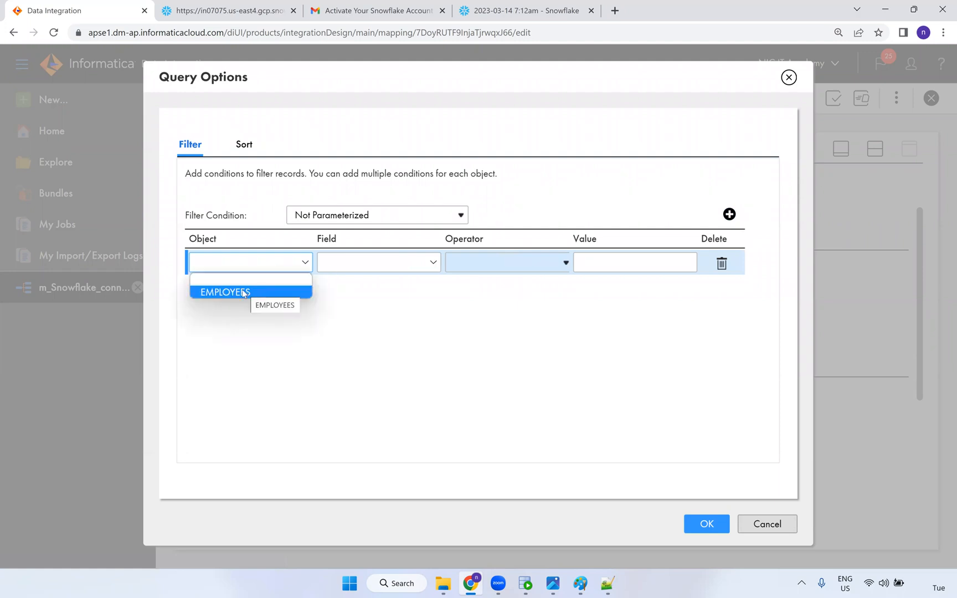
pyautogui.click(220, 293)
pyautogui.click(374, 261)
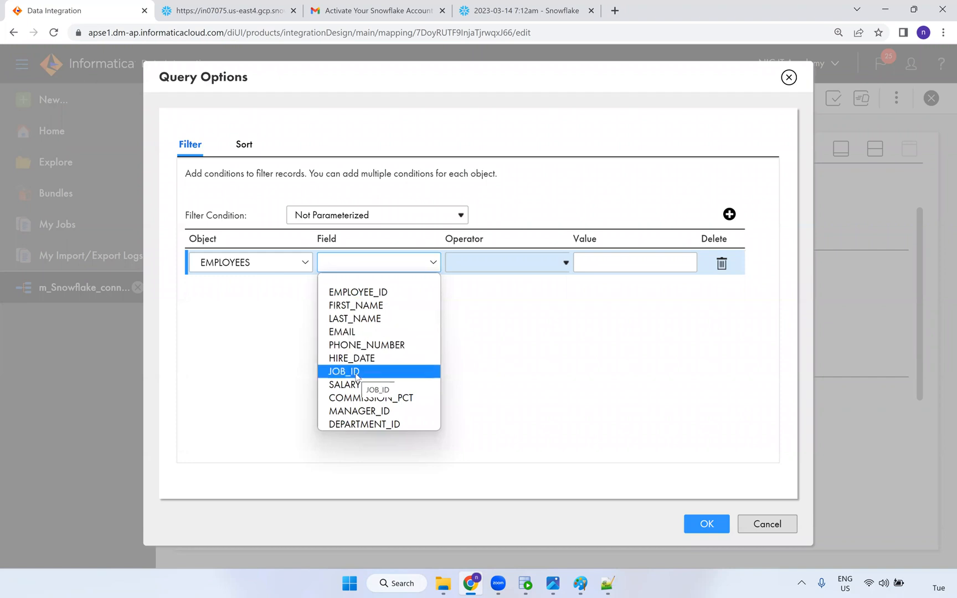
pyautogui.click(360, 398)
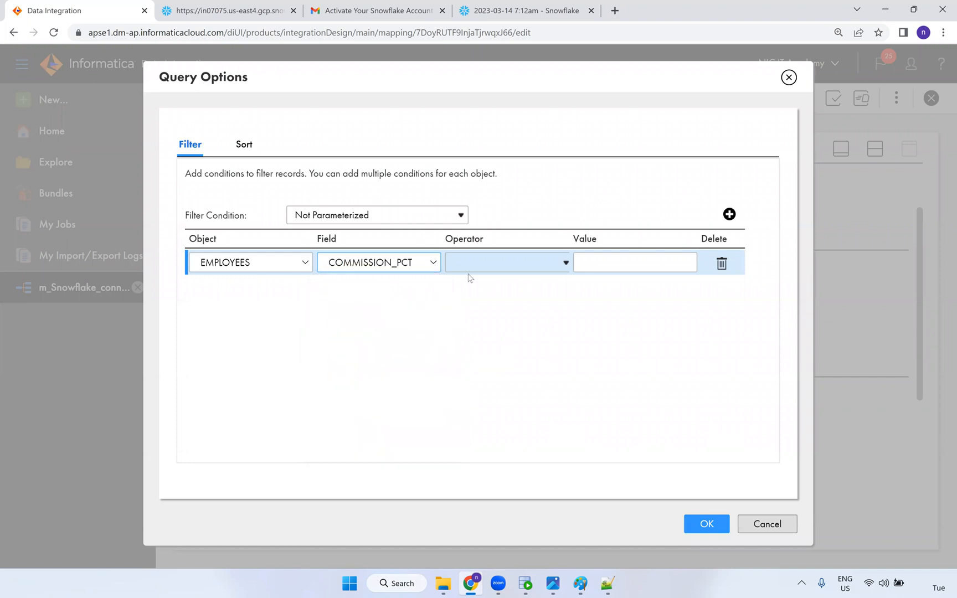
pyautogui.click(432, 264)
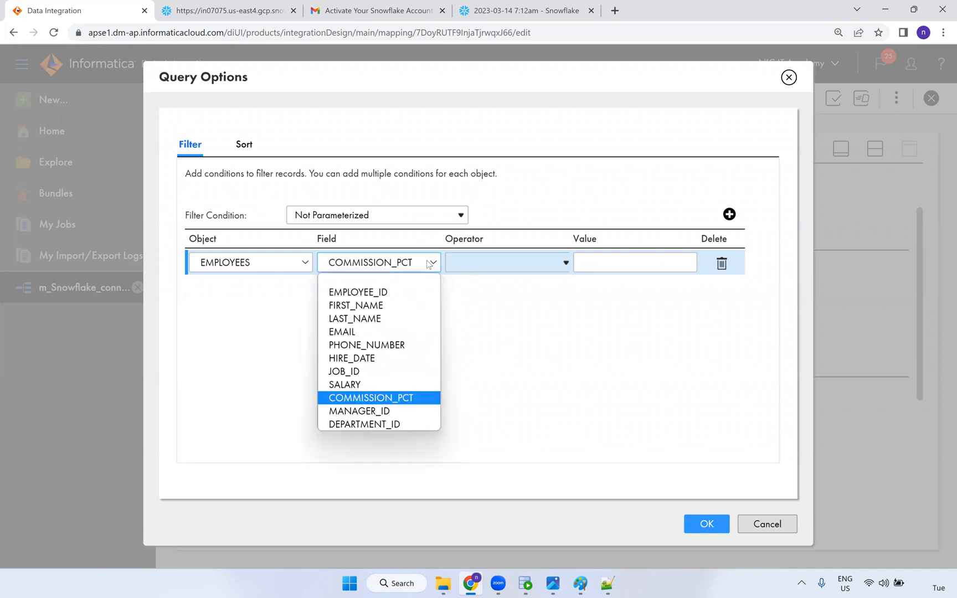
pyautogui.click(378, 387)
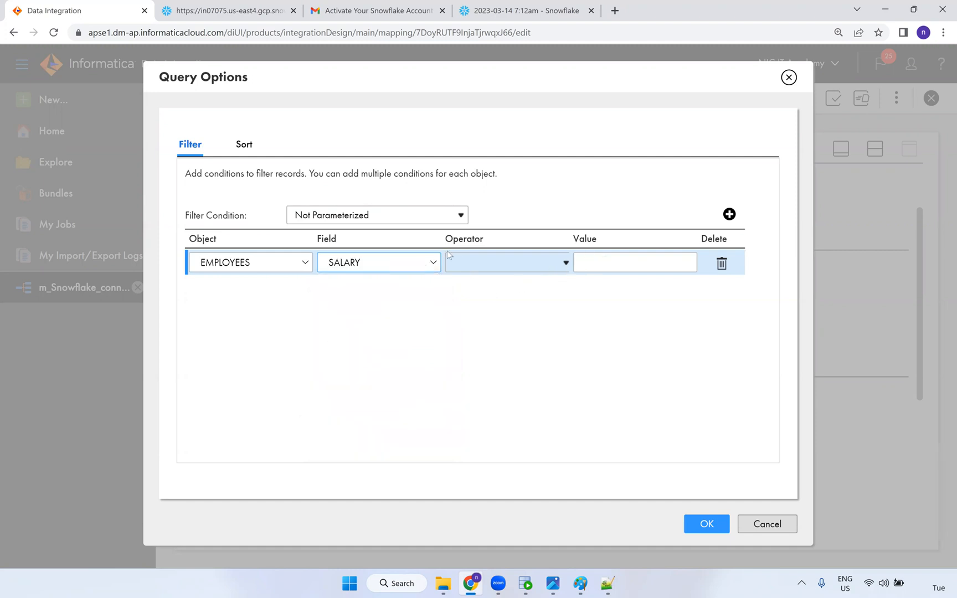
pyautogui.click(385, 262)
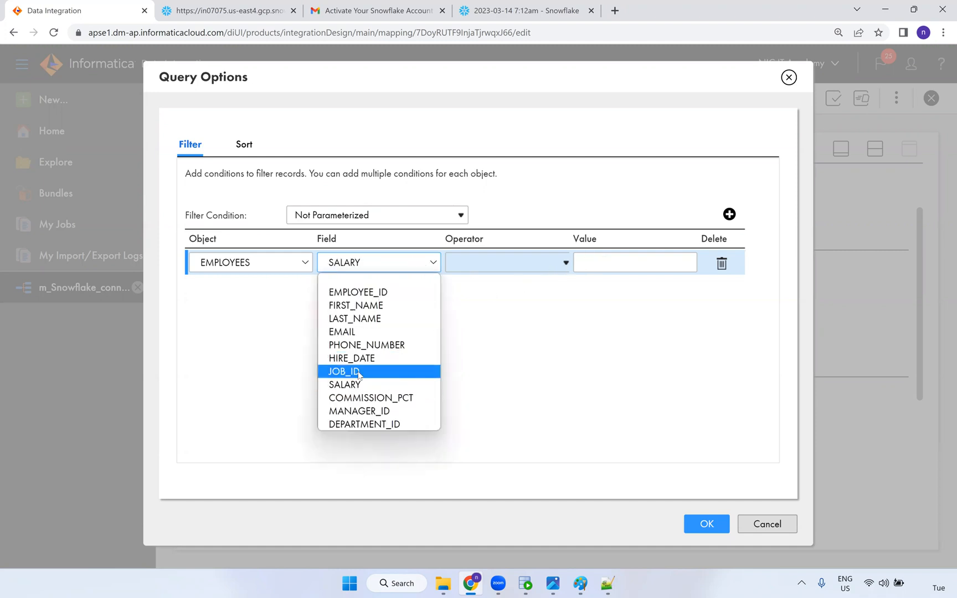
pyautogui.click(359, 373)
# Step: Make the condition JOB_ID = (Equals) SA_REP and confirm the Query Options
pyautogui.click(563, 263)
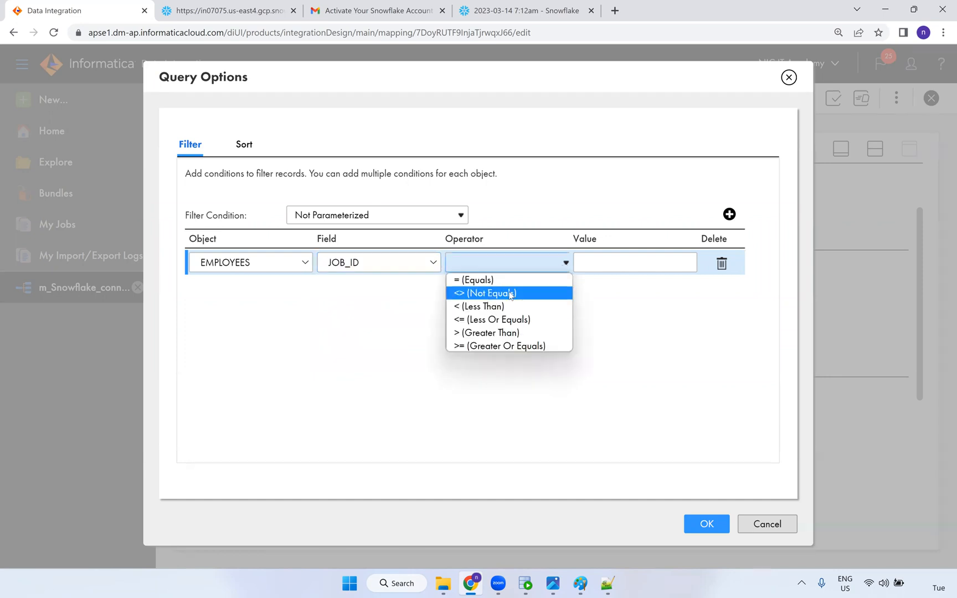
pyautogui.click(482, 280)
pyautogui.click(630, 265)
pyautogui.write('SA_REP')
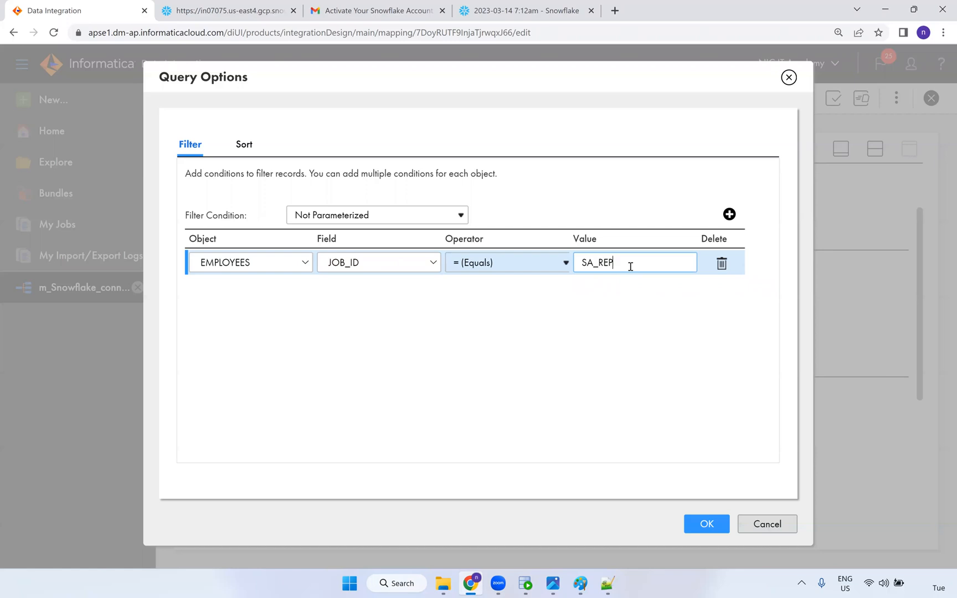
pyautogui.click(632, 354)
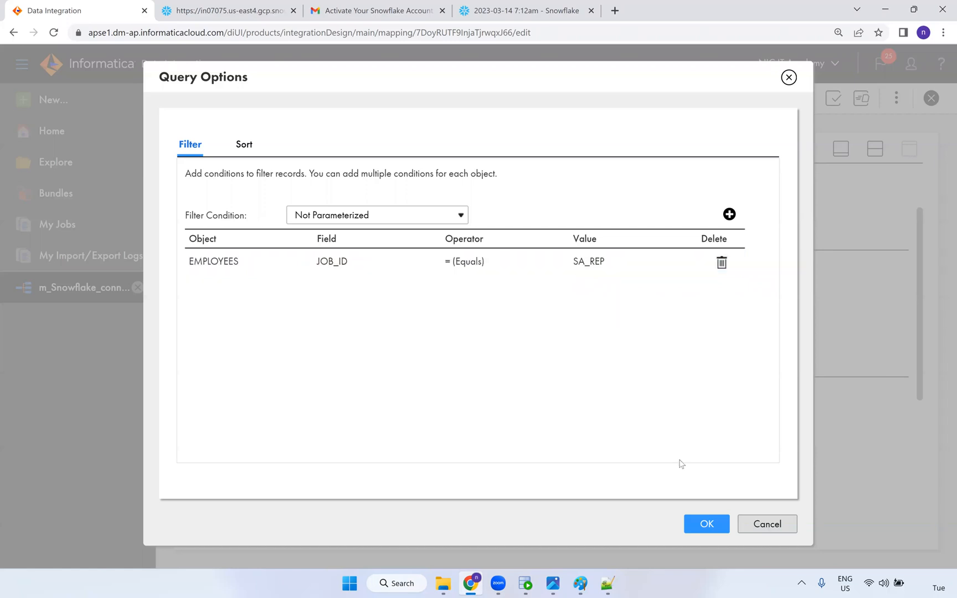
pyautogui.click(703, 523)
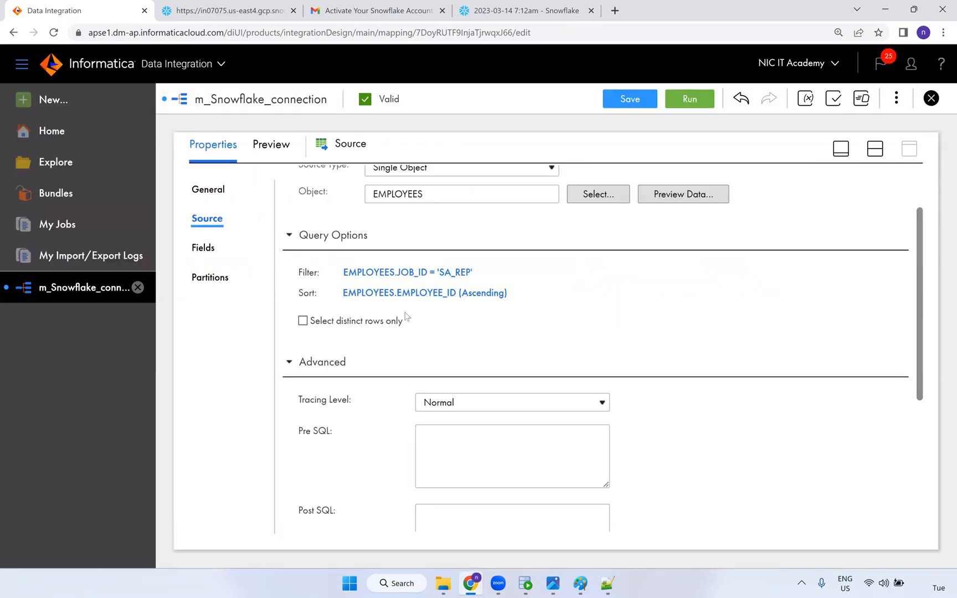
# Step: Save the mapping with the SA_REP filter and run it on the NIC runtime environment
pyautogui.scroll(-3, 440, 424)
pyautogui.scroll(-3, 476, 482)
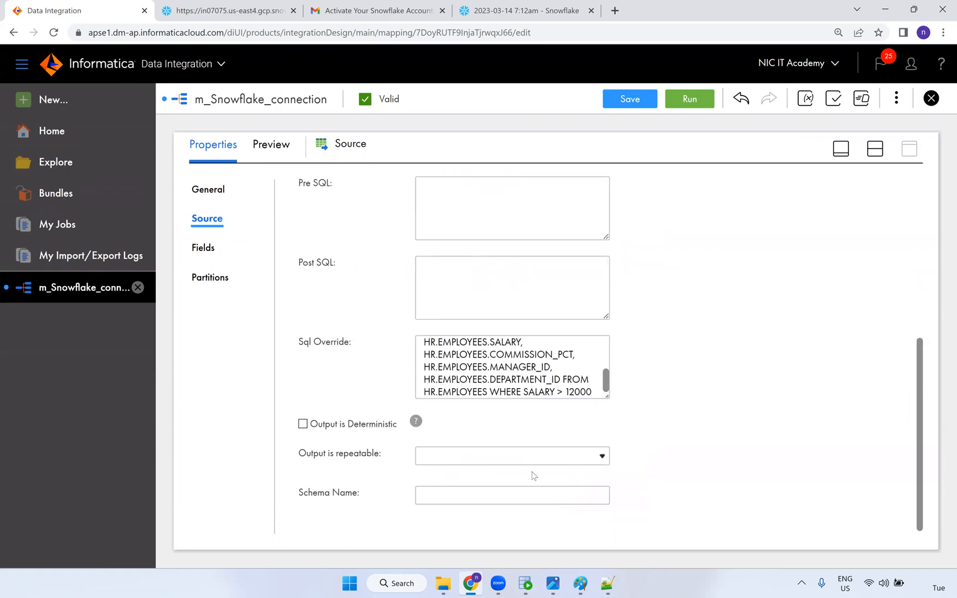
pyautogui.moveTo(524, 391); pyautogui.dragTo(592, 390)
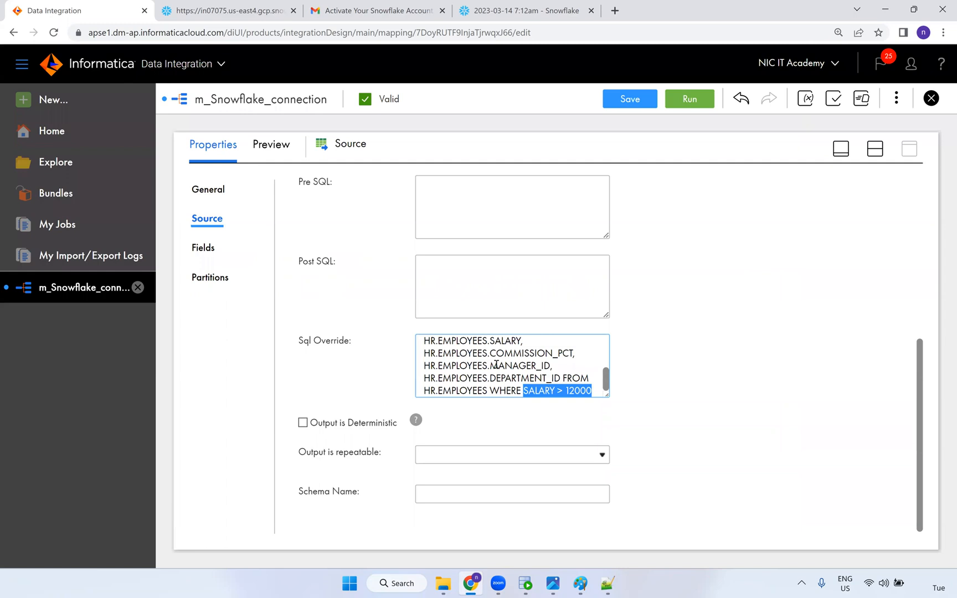
pyautogui.click(647, 103)
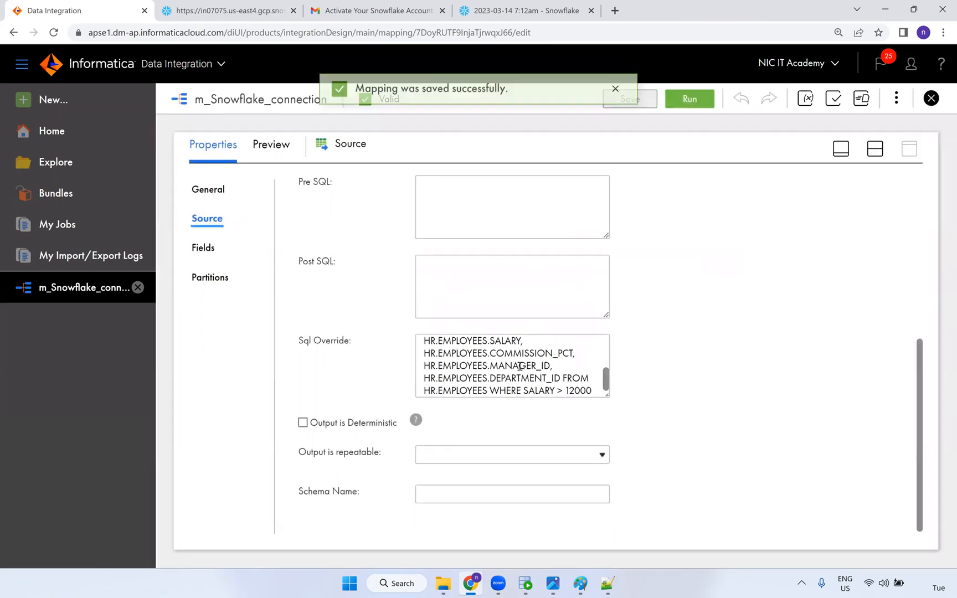
pyautogui.scroll(5, 494, 259)
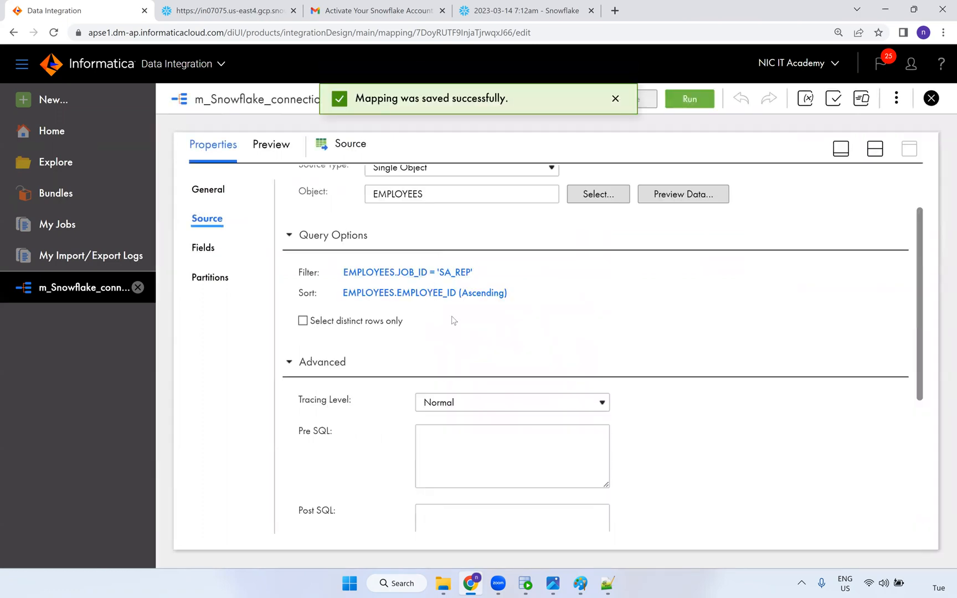
pyautogui.click(688, 101)
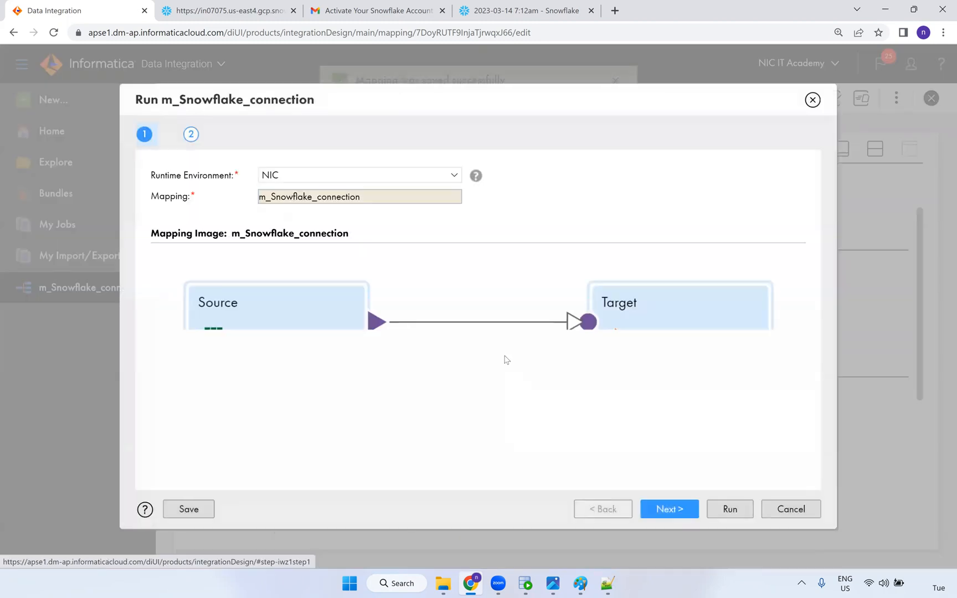
pyautogui.click(723, 509)
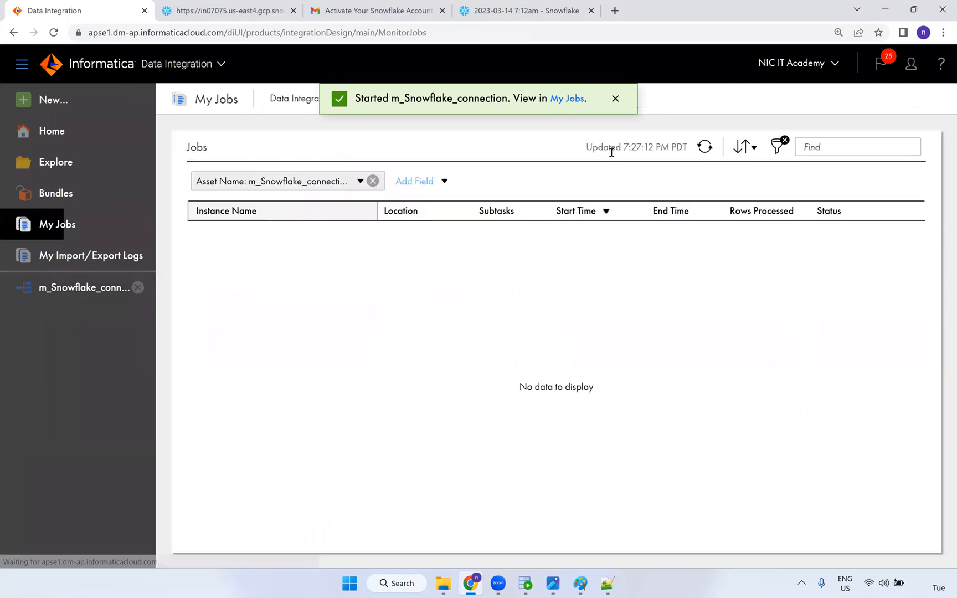
# Step: Refresh My Jobs until run m_Snowflake_connection-6 shows Success with 9 rows, then open its downloaded log
pyautogui.click(704, 147)
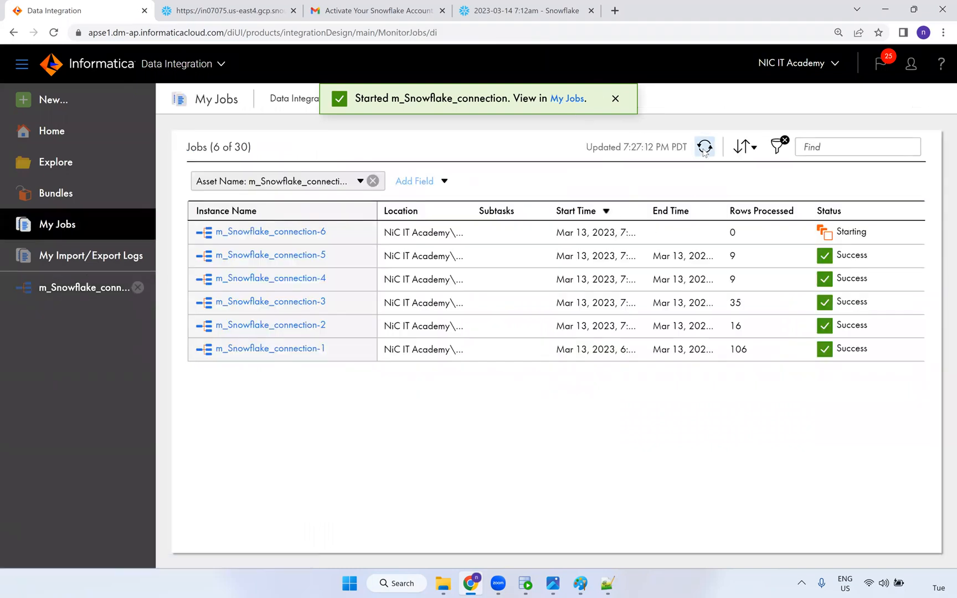
pyautogui.click(704, 149)
pyautogui.click(705, 148)
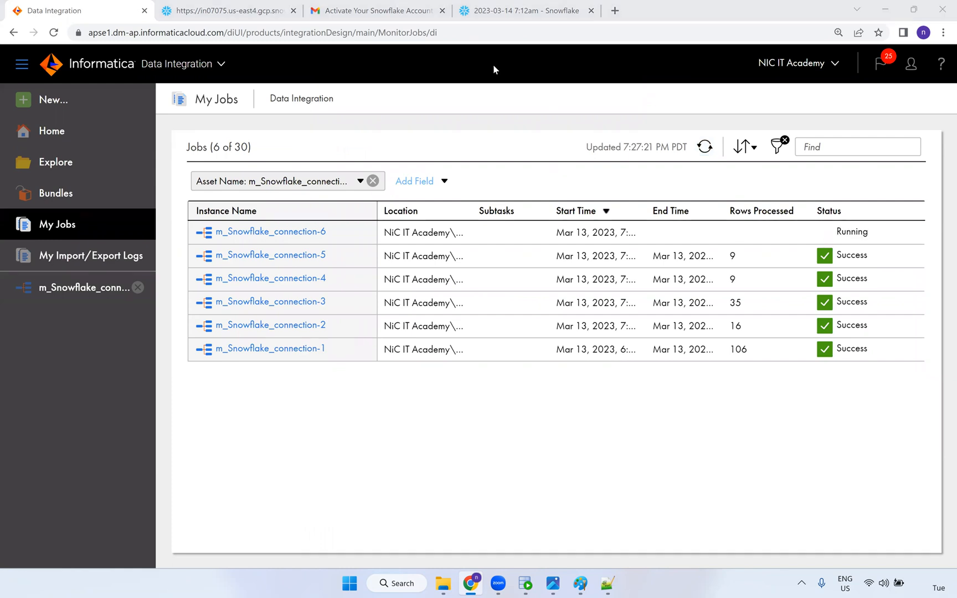
pyautogui.click(705, 147)
pyautogui.click(710, 152)
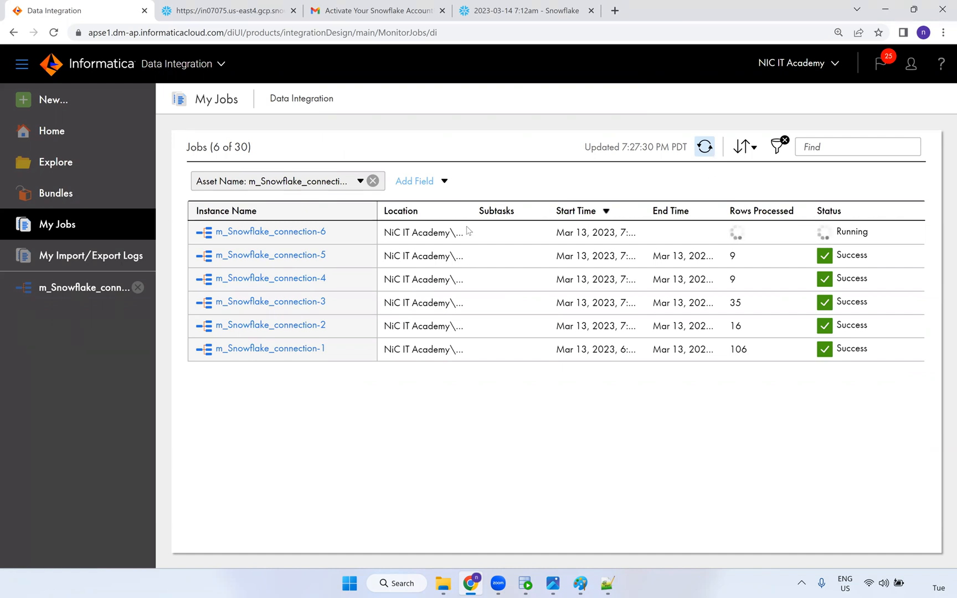
pyautogui.click(705, 147)
pyautogui.click(705, 147)
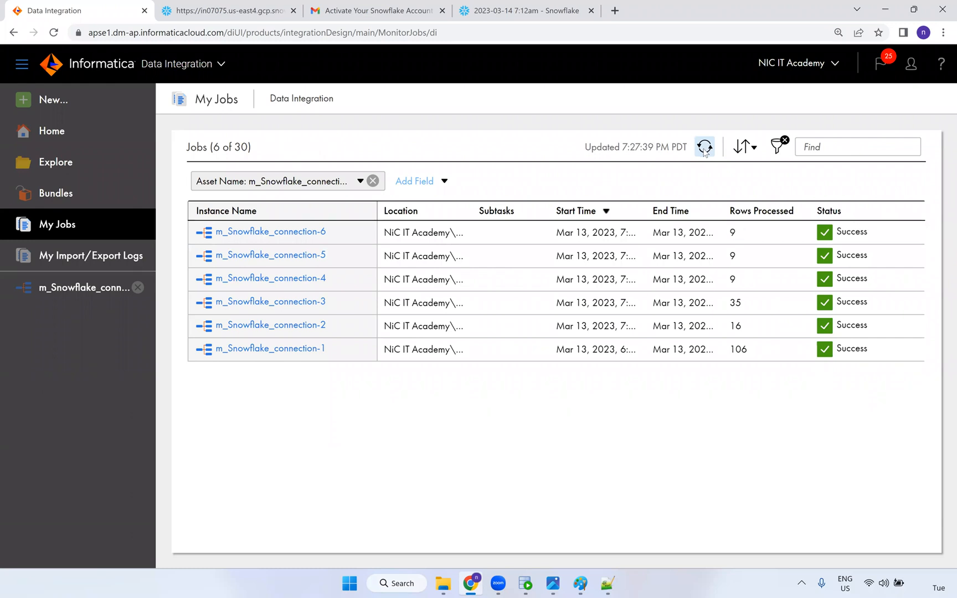
pyautogui.doubleClick(734, 234)
pyautogui.click(914, 235)
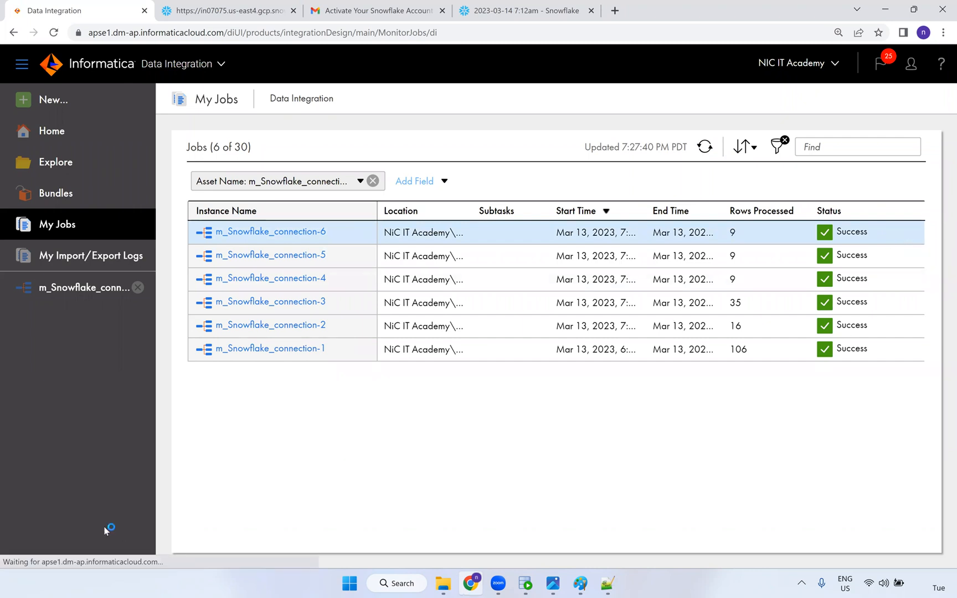
pyautogui.click(53, 553)
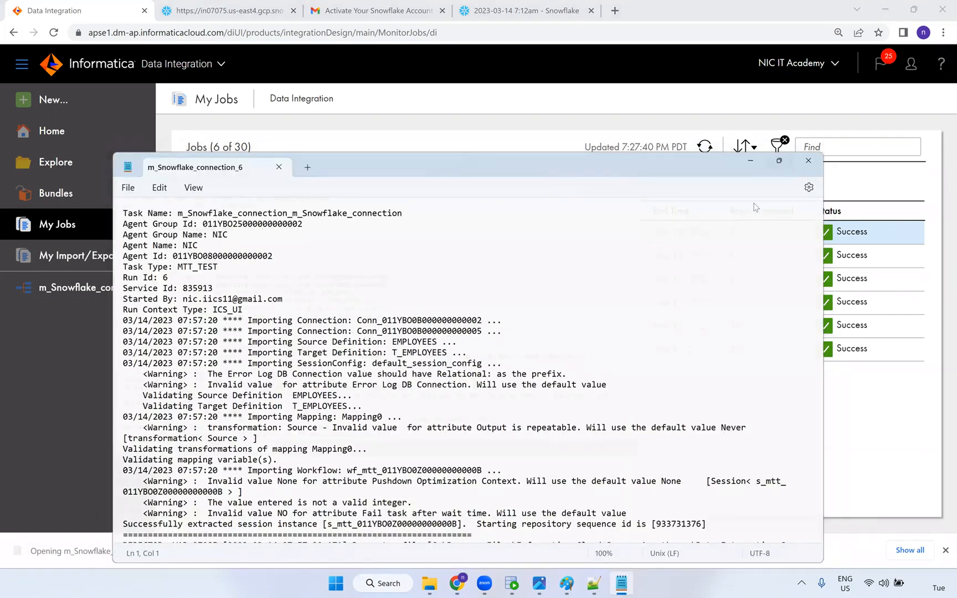
# Step: Maximize the run-6 log, read its WHERE SALARY > 12000 query line, and close Notepad
pyautogui.click(780, 161)
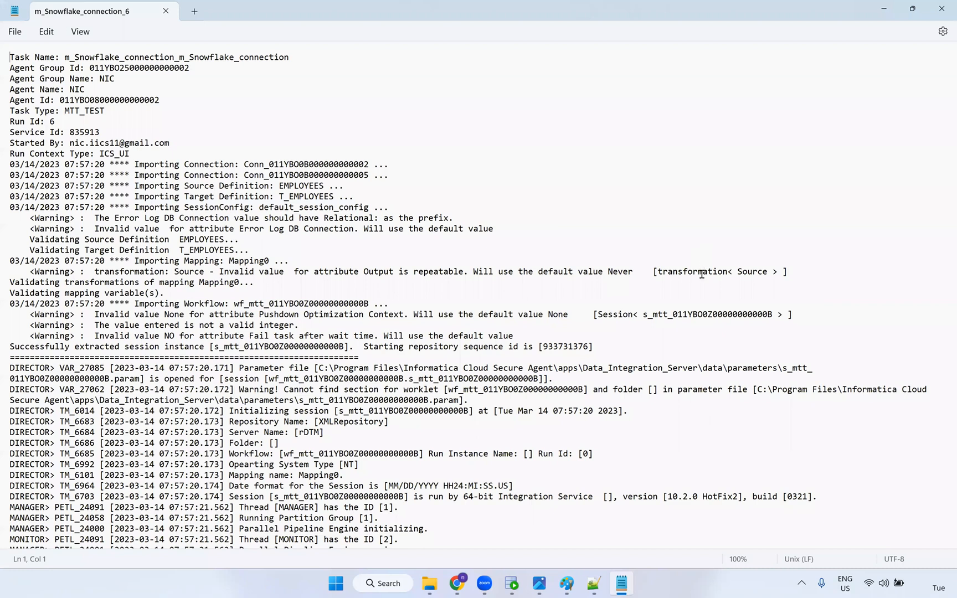
pyautogui.scroll(-20, 700, 277)
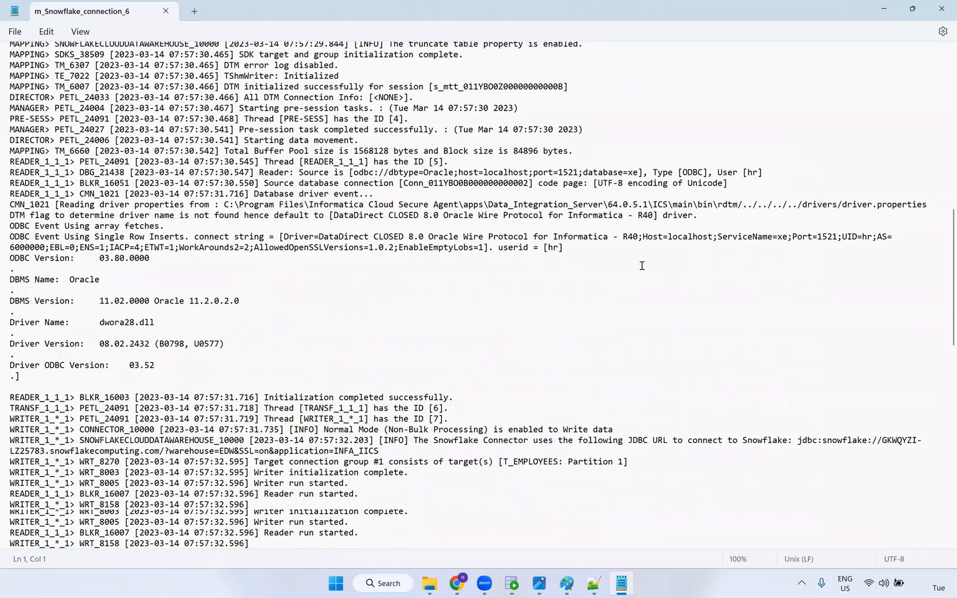
pyautogui.scroll(-9, 642, 266)
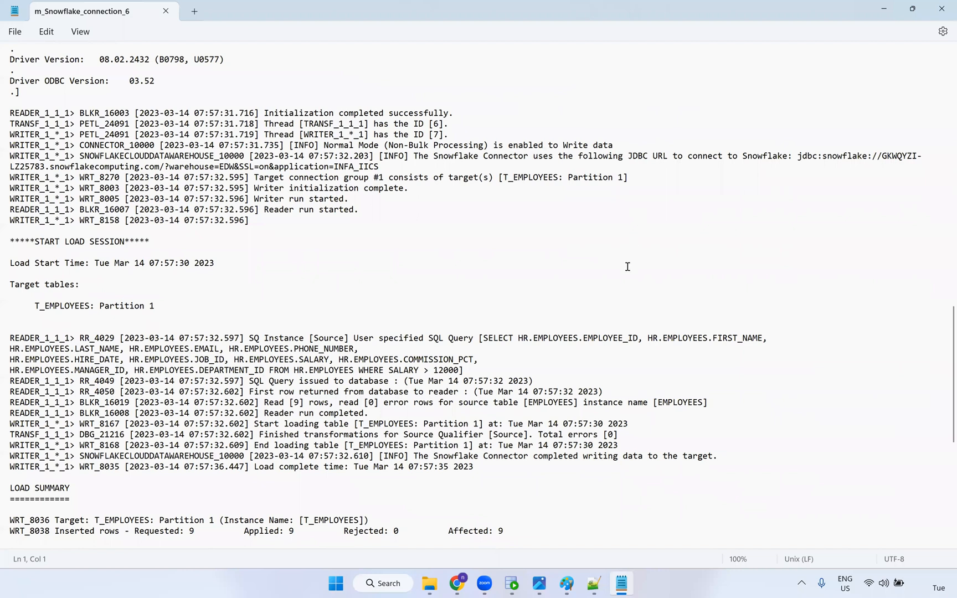
pyautogui.scroll(-3, 443, 343)
pyautogui.moveTo(459, 306); pyautogui.dragTo(266, 304)
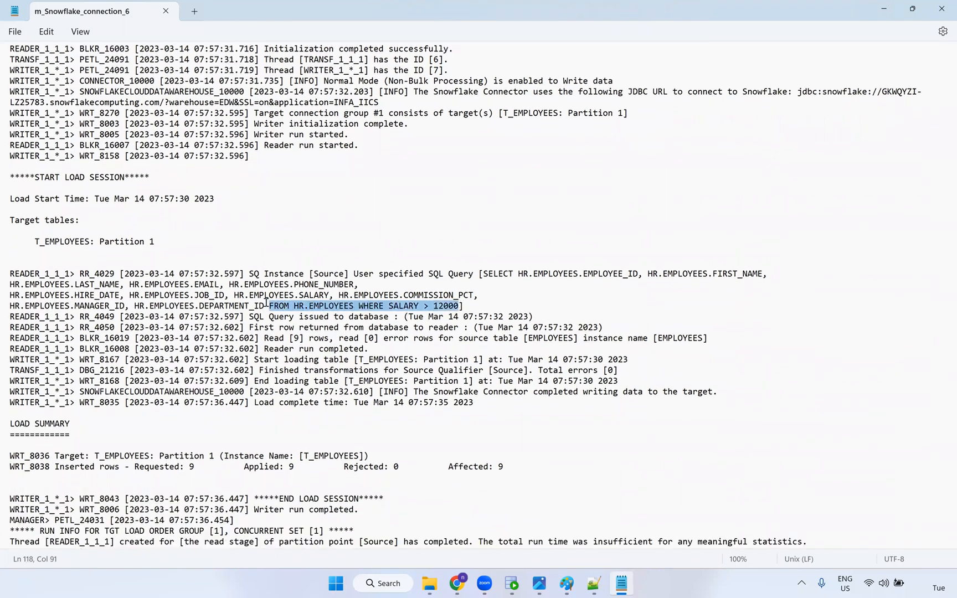
pyautogui.scroll(1, 464, 348)
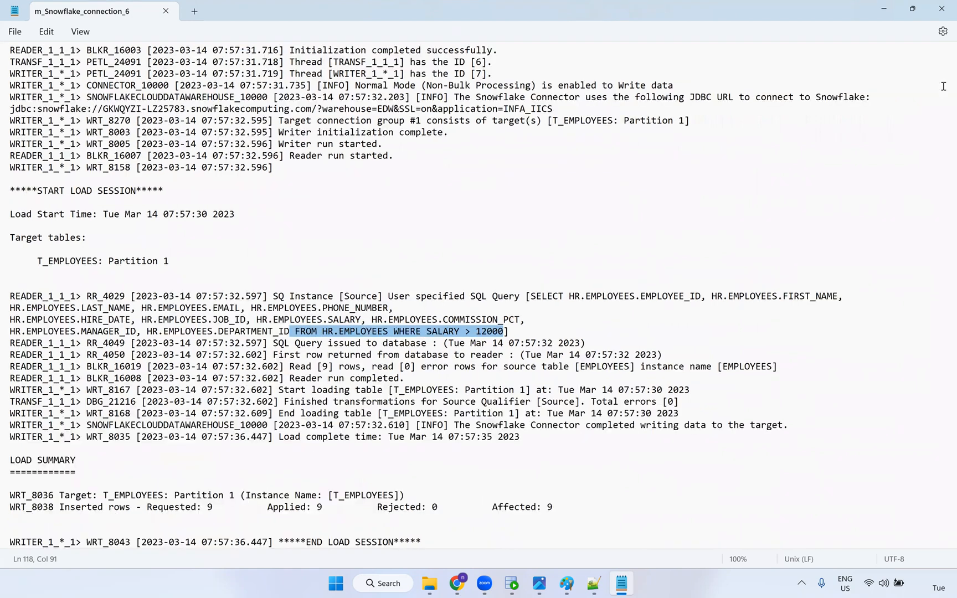
pyautogui.scroll(4, 680, 251)
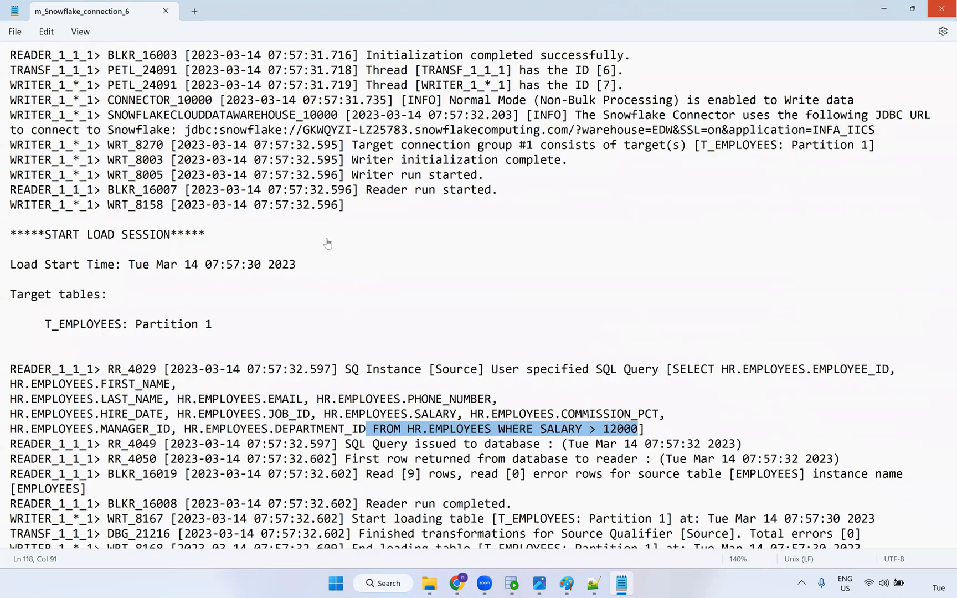
pyautogui.hotkey('alt', 'F4')
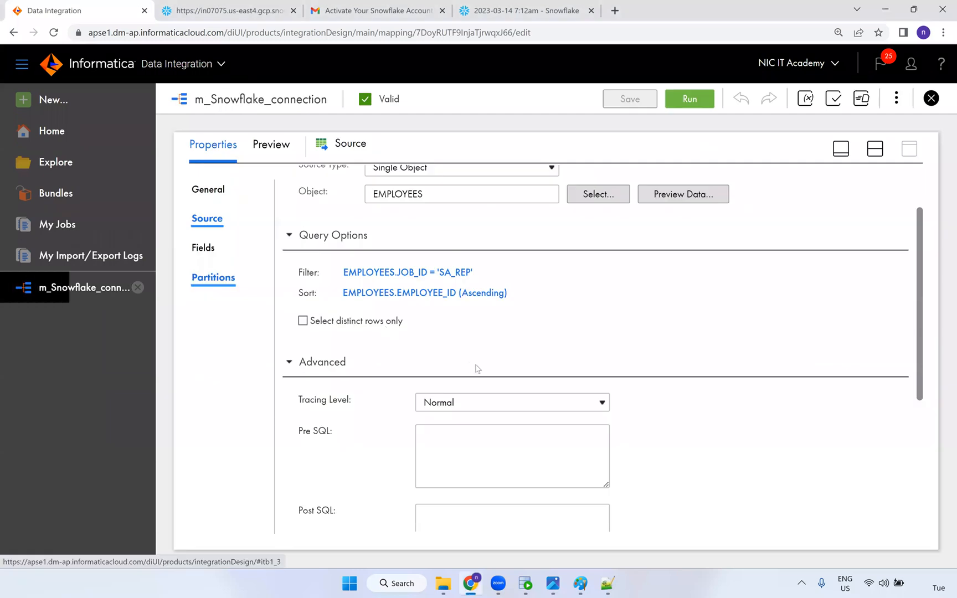
# Step: Delete the entire Sql Override query from the Source's advanced settings
pyautogui.scroll(-3, 506, 419)
pyautogui.scroll(-1, 550, 441)
pyautogui.click(548, 441)
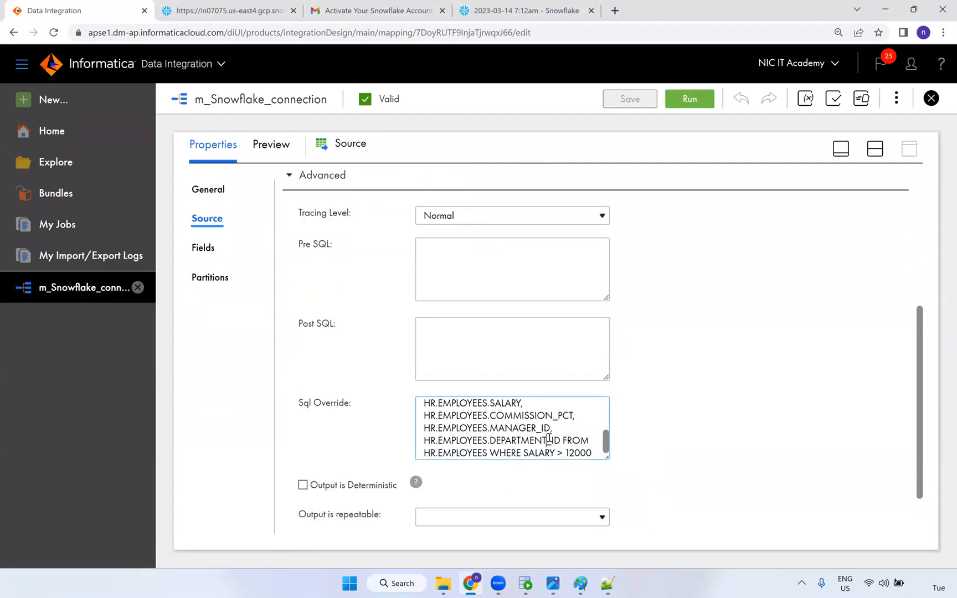
pyautogui.hotkey('ctrl', 'a')
pyautogui.press('BackSpace')
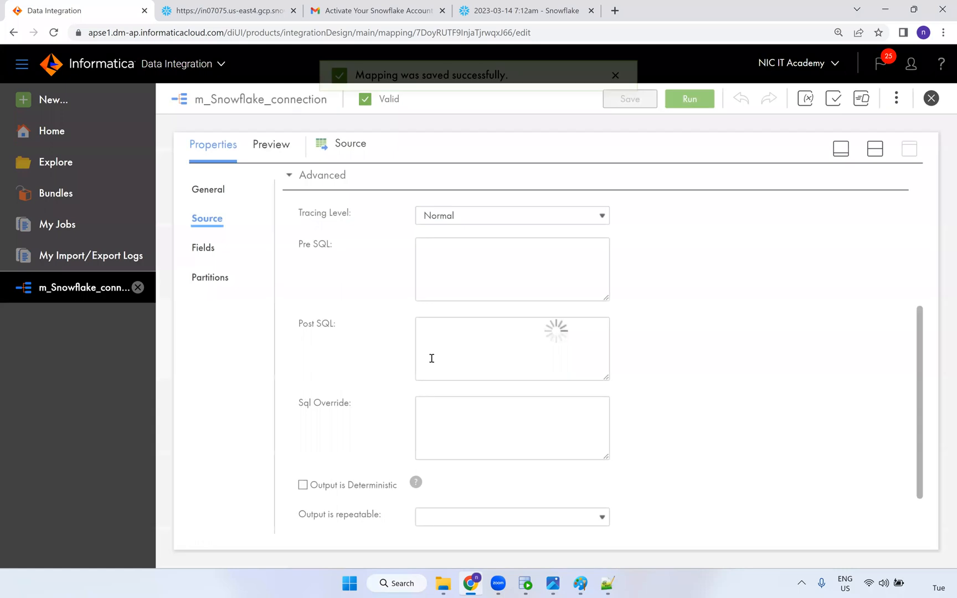
pyautogui.click(438, 405)
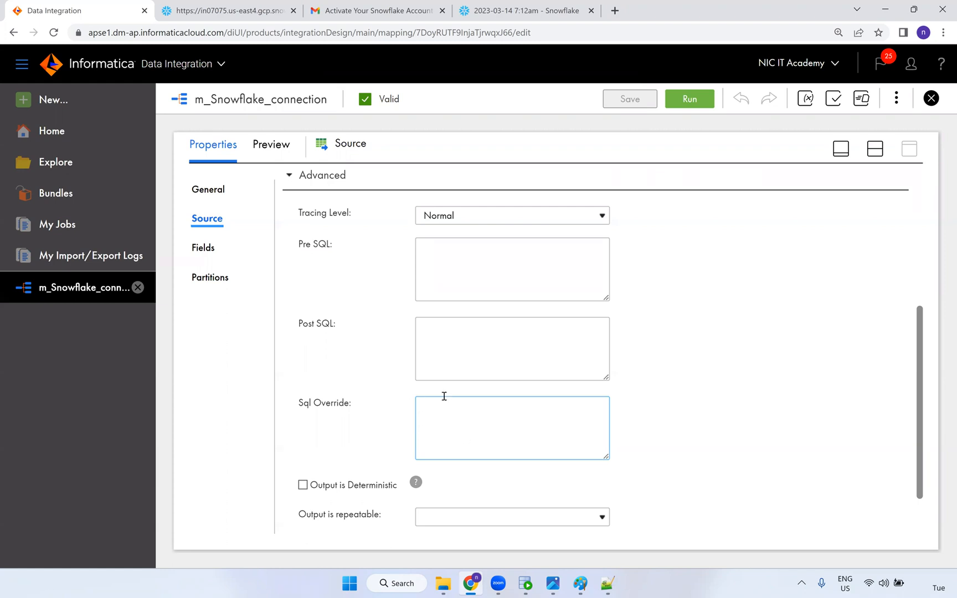
# Step: Start a new run of m_Snowflake_connection with default settings
pyautogui.scroll(5, 493, 428)
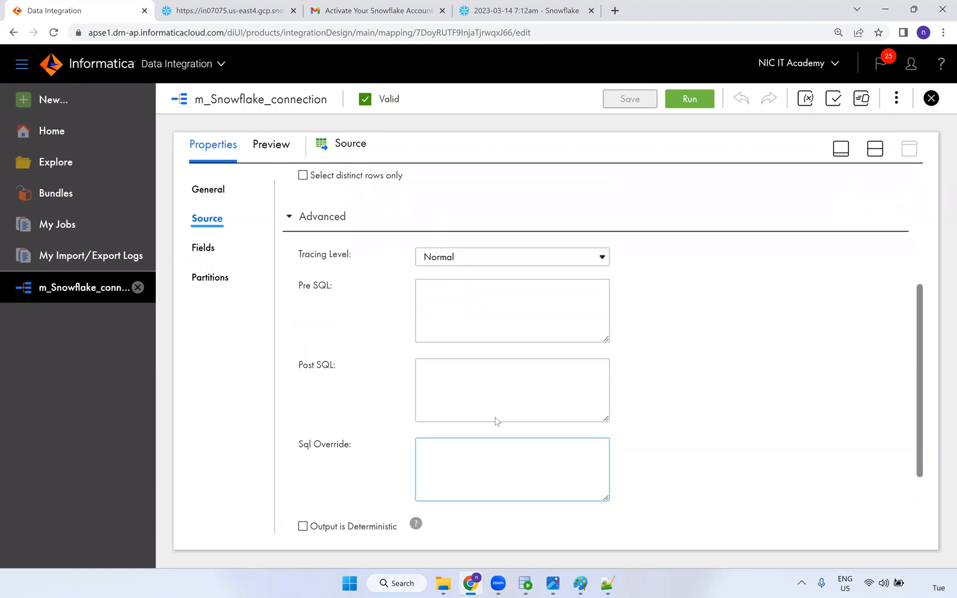
pyautogui.click(687, 101)
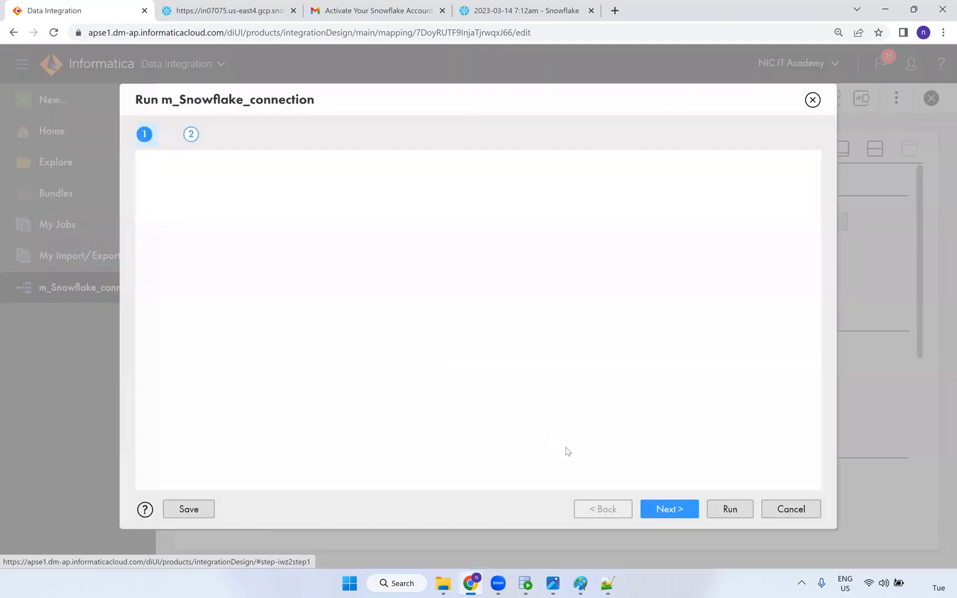
pyautogui.click(725, 510)
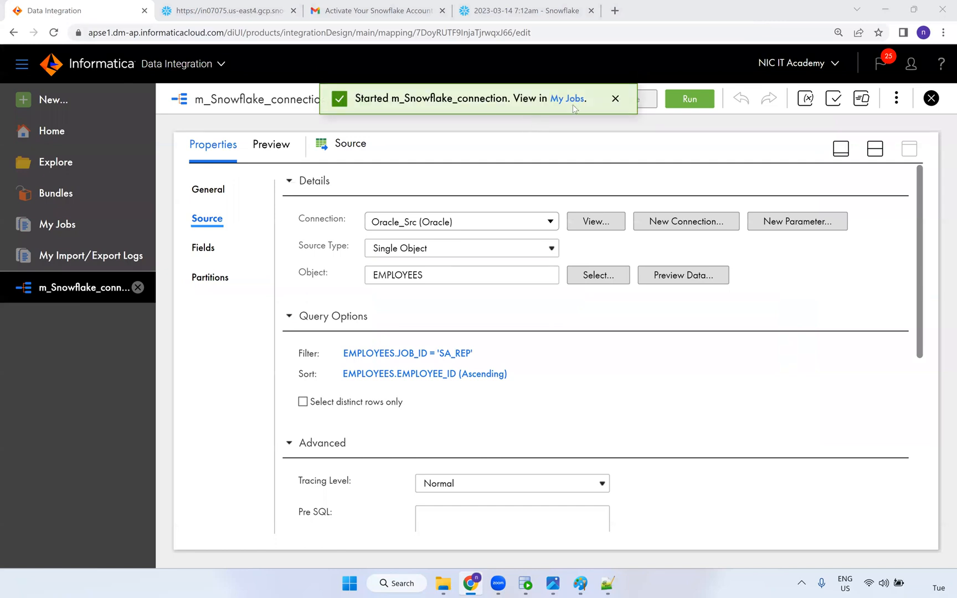
# Step: Follow run m_Snowflake_connection-7 in My Jobs until Success with 30 rows, then download its log
pyautogui.click(567, 98)
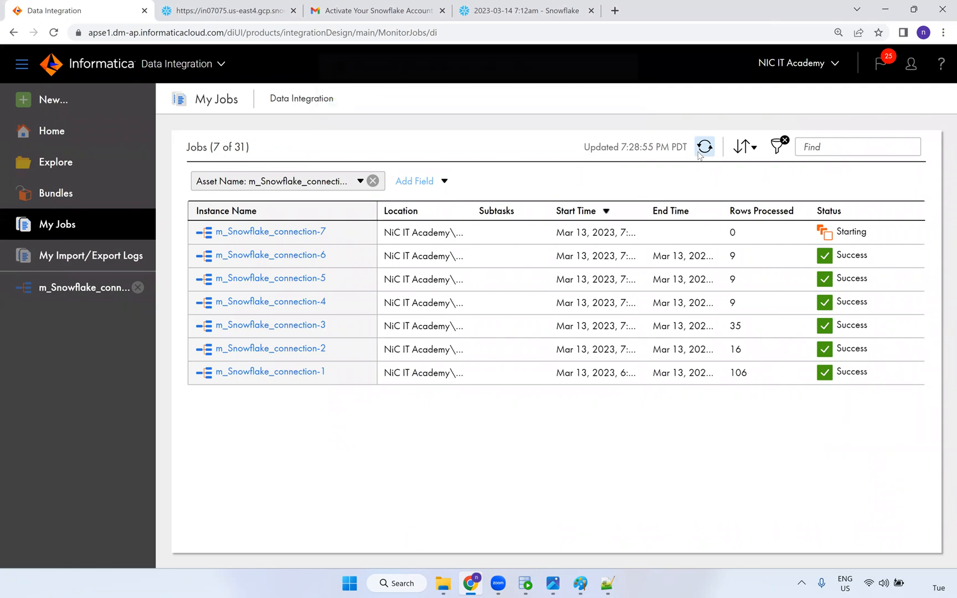
pyautogui.click(704, 144)
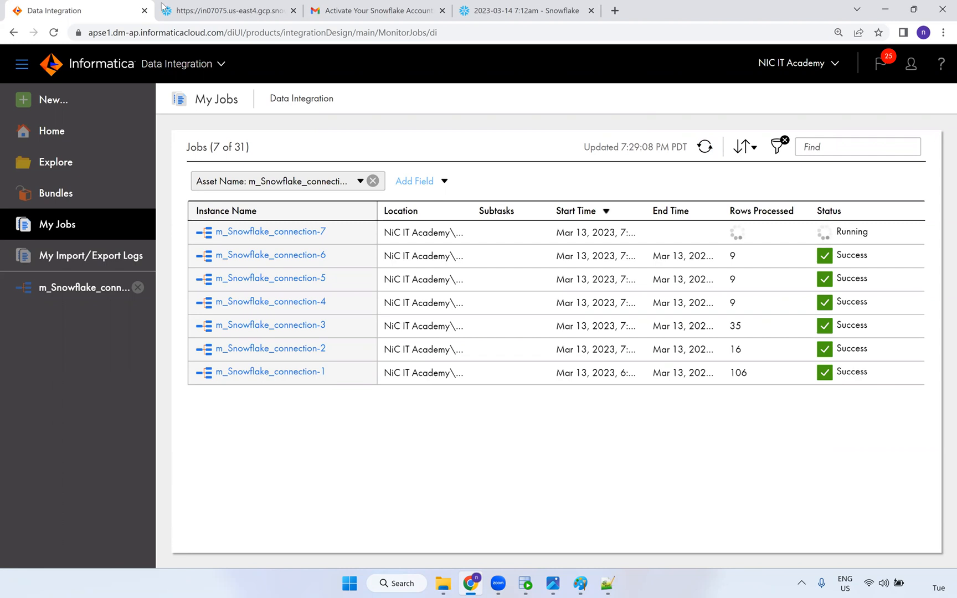
pyautogui.click(705, 146)
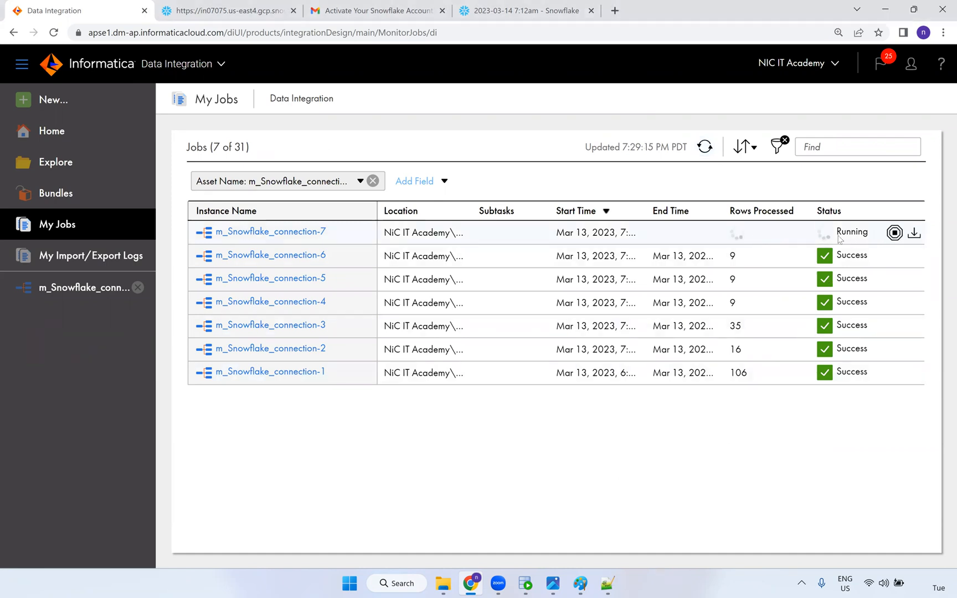
pyautogui.click(704, 146)
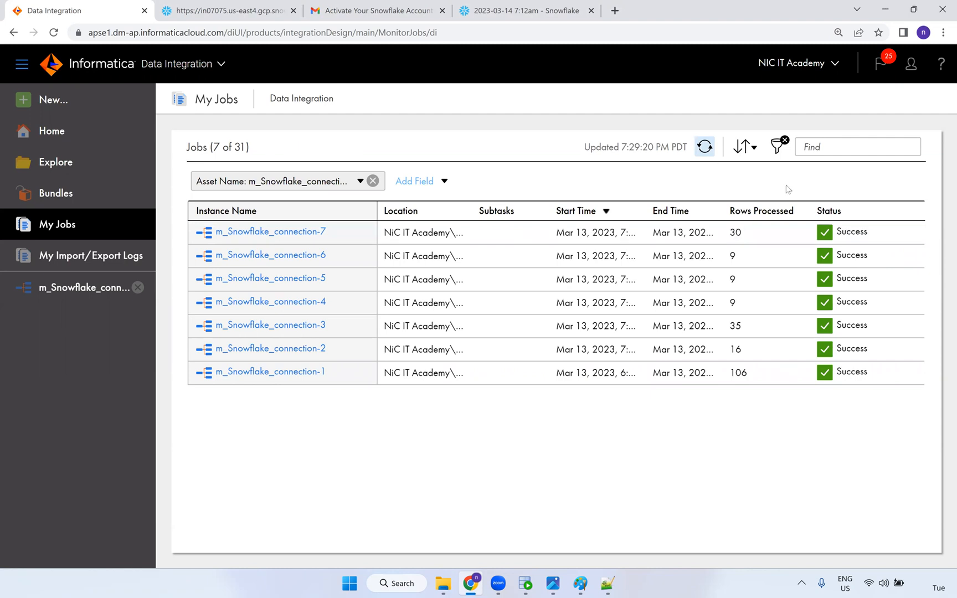
pyautogui.click(915, 234)
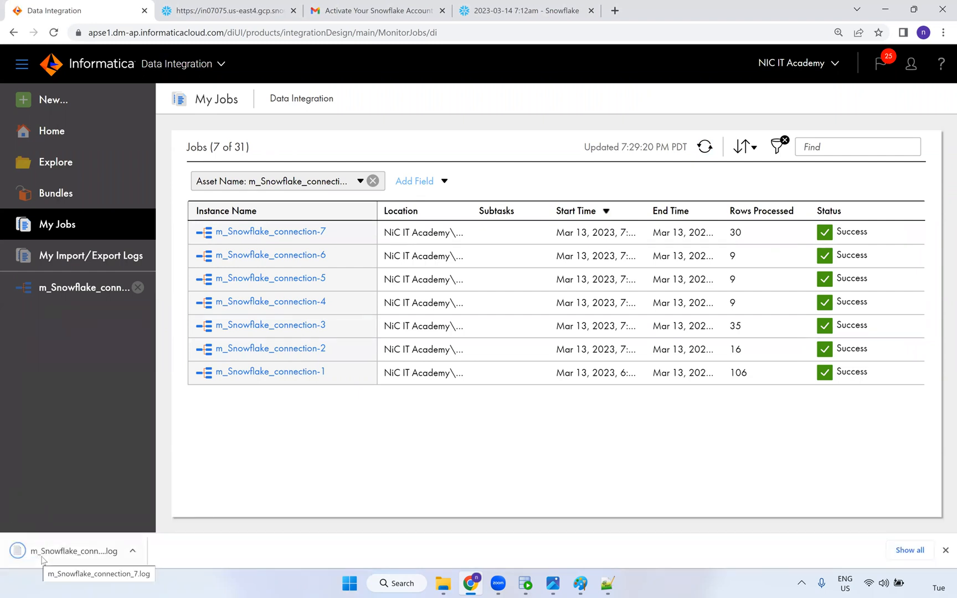
# Step: Open the run-7 log and verify its WHERE JOB_ID = 'SA_REP' query and 30 inserted rows
pyautogui.click(56, 556)
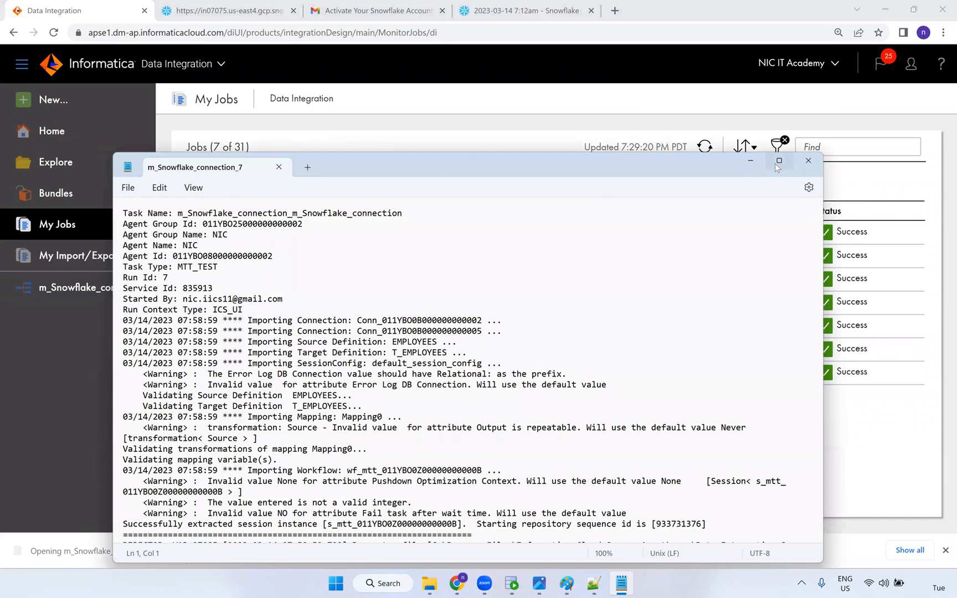
pyautogui.click(778, 162)
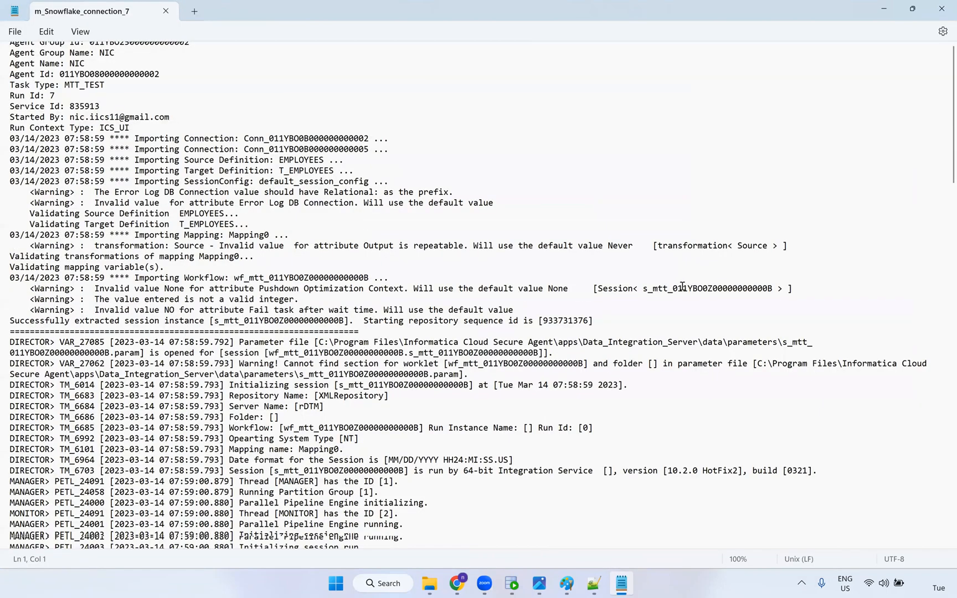
pyautogui.scroll(-18, 683, 286)
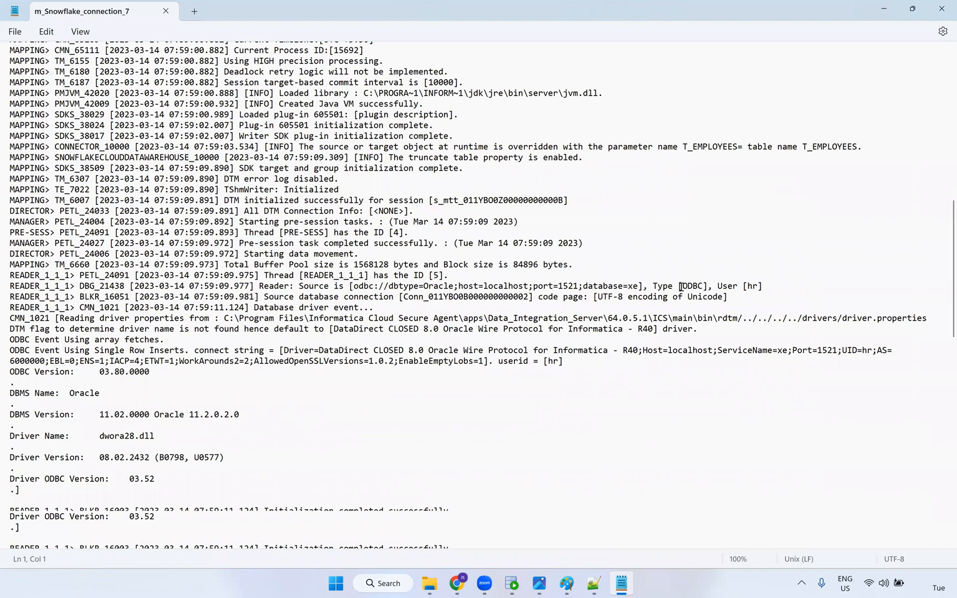
pyautogui.scroll(-13, 681, 286)
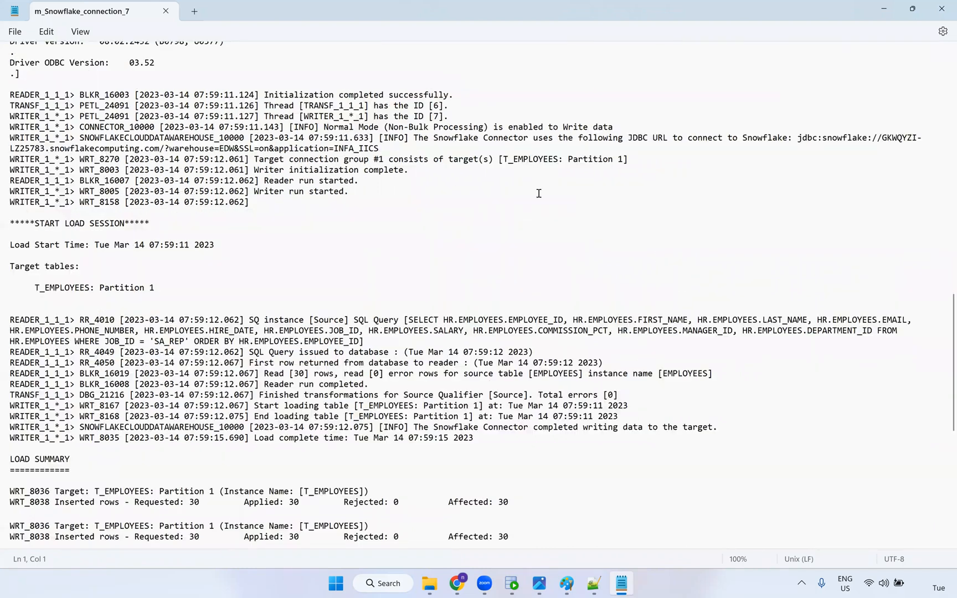
pyautogui.scroll(-4, 538, 194)
pyautogui.scroll(-2, 304, 131)
pyautogui.moveTo(359, 135); pyautogui.dragTo(194, 134)
pyautogui.keyDown('ctrl'); pyautogui.scroll(1, 290, 197); pyautogui.keyUp('ctrl')
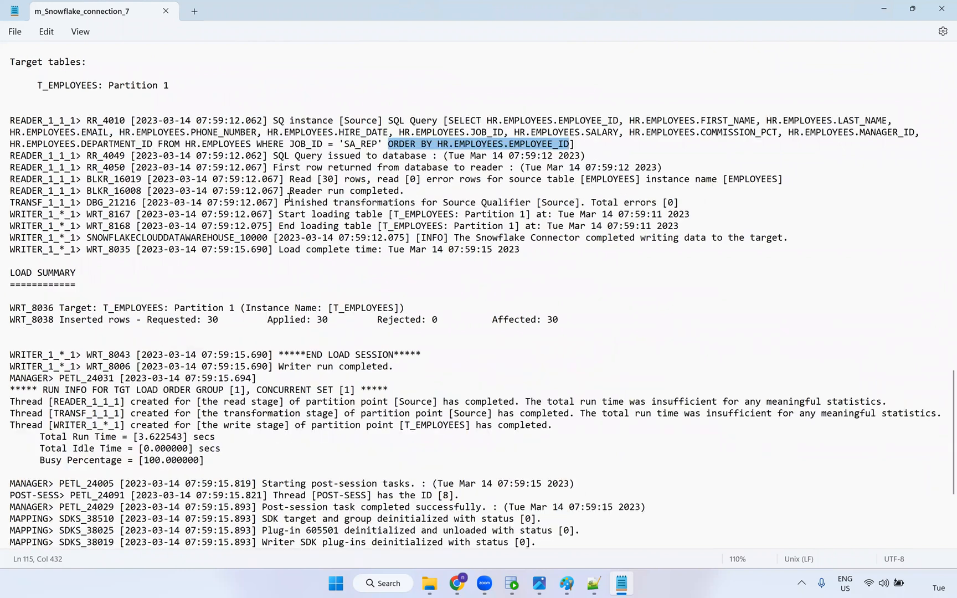
pyautogui.keyDown('ctrl'); pyautogui.scroll(1, 128, 172); pyautogui.keyUp('ctrl')
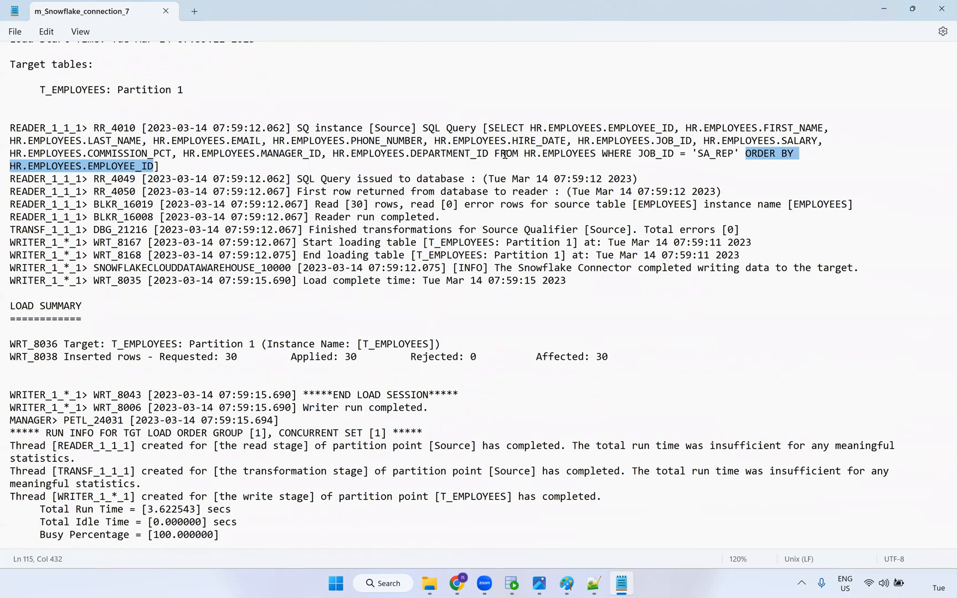
pyautogui.moveTo(604, 154); pyautogui.dragTo(741, 151)
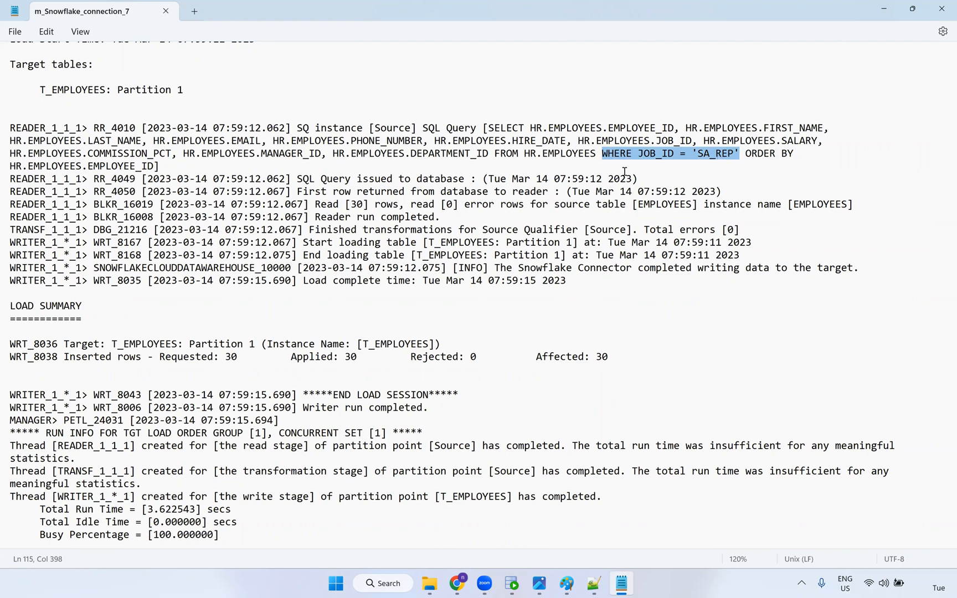
pyautogui.click(455, 586)
# Step: Reopen the m_Snowflake_connection source properties and confirm Pre SQL, Post SQL and SQL override are empty
pyautogui.click(126, 284)
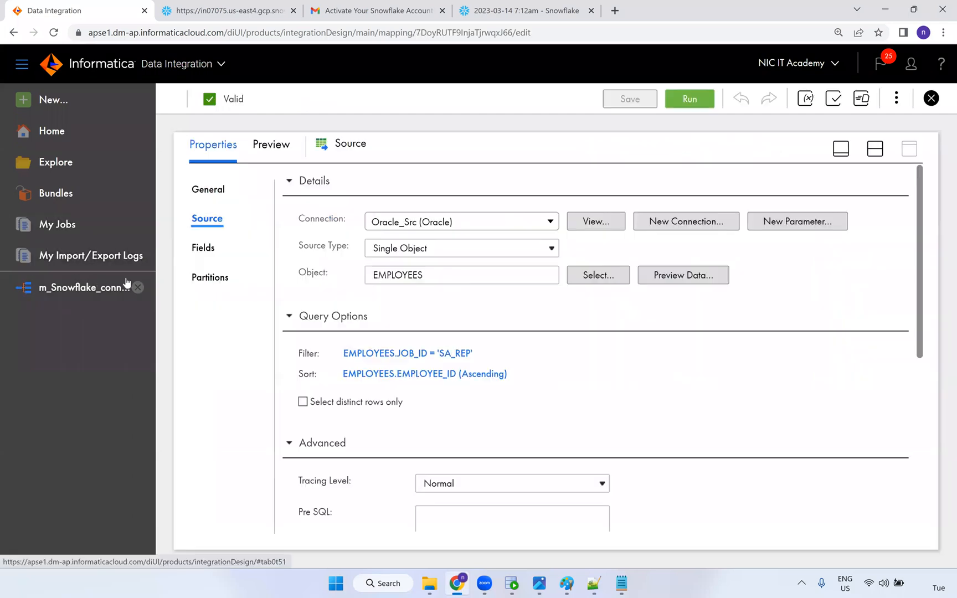
pyautogui.scroll(-2, 477, 465)
pyautogui.scroll(-4, 453, 478)
pyautogui.click(442, 441)
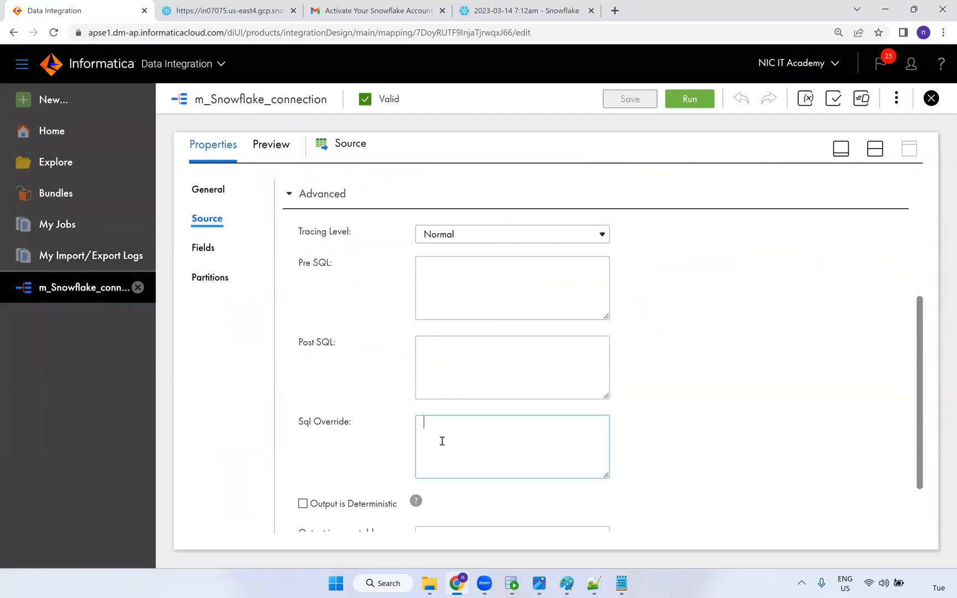
pyautogui.scroll(3, 358, 271)
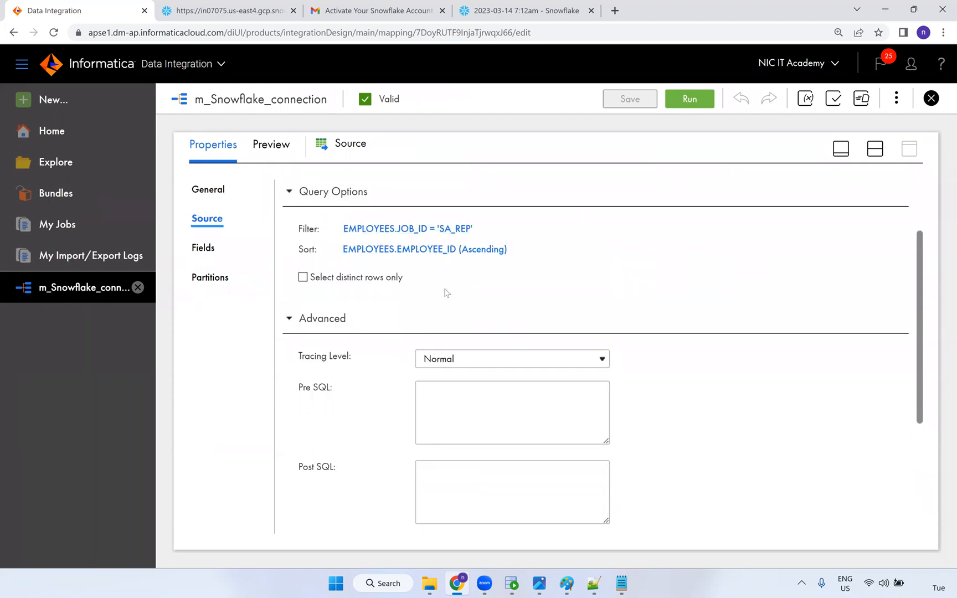
pyautogui.scroll(-4, 447, 294)
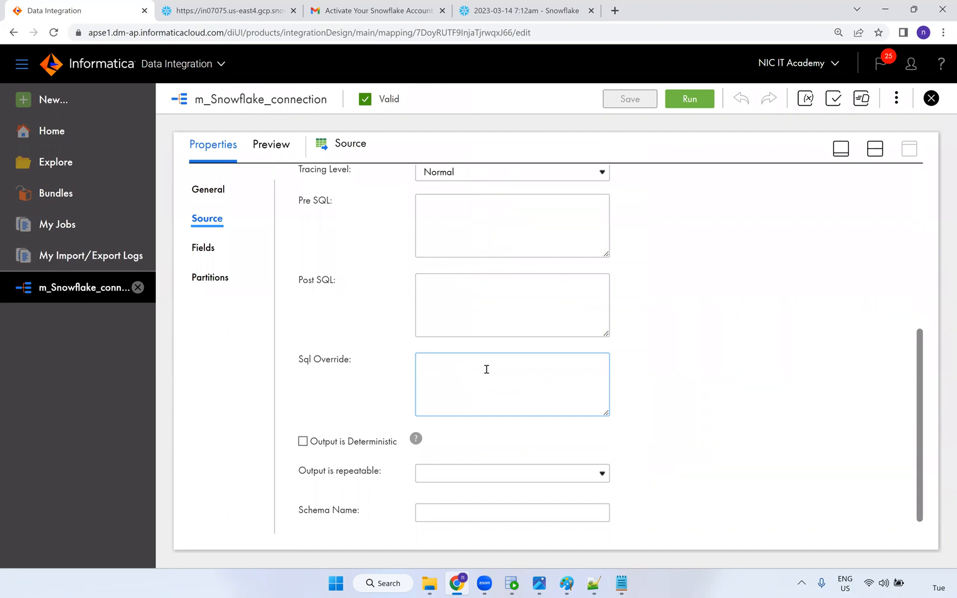
pyautogui.click(431, 216)
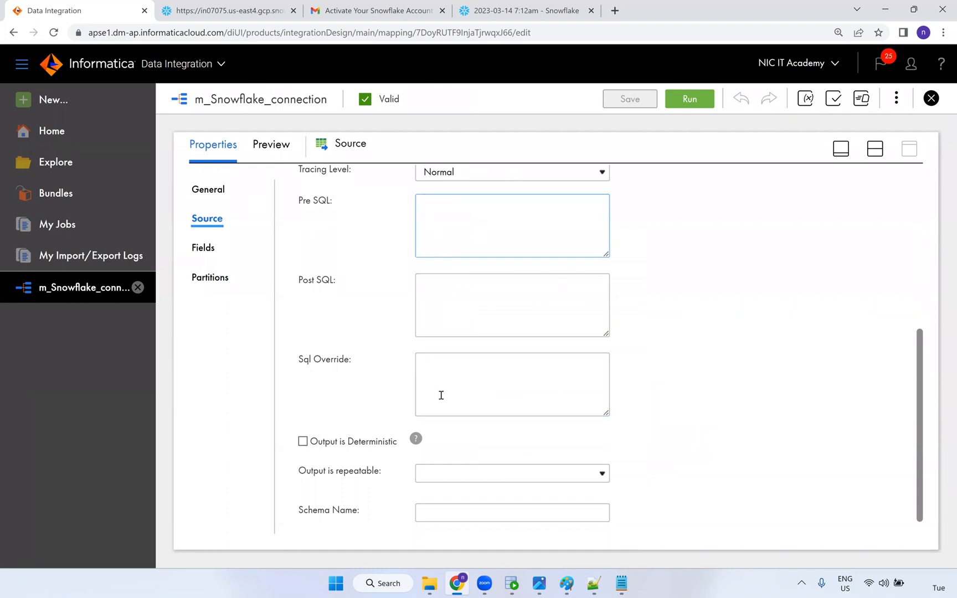
pyautogui.click(465, 397)
pyautogui.click(444, 298)
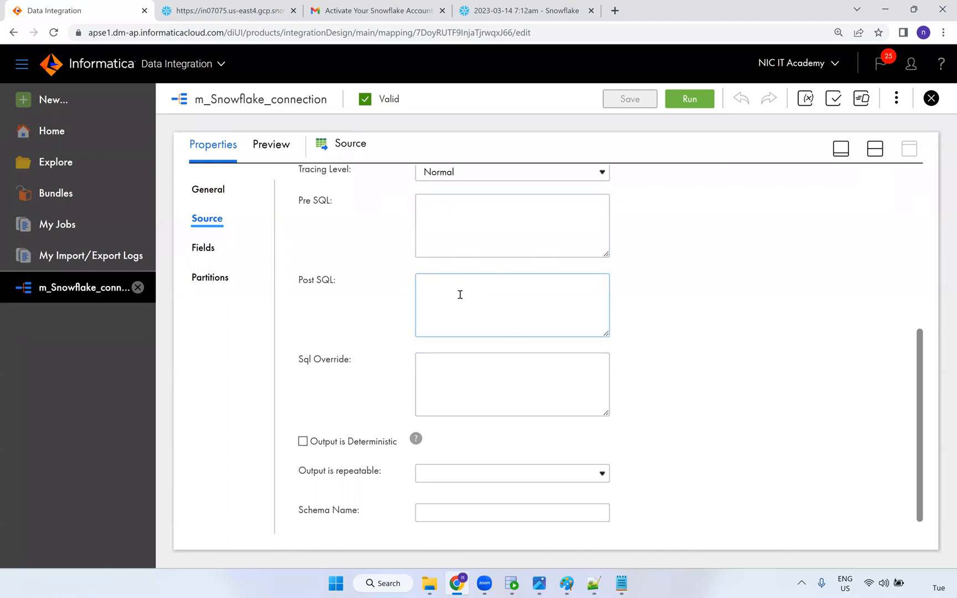
pyautogui.click(455, 217)
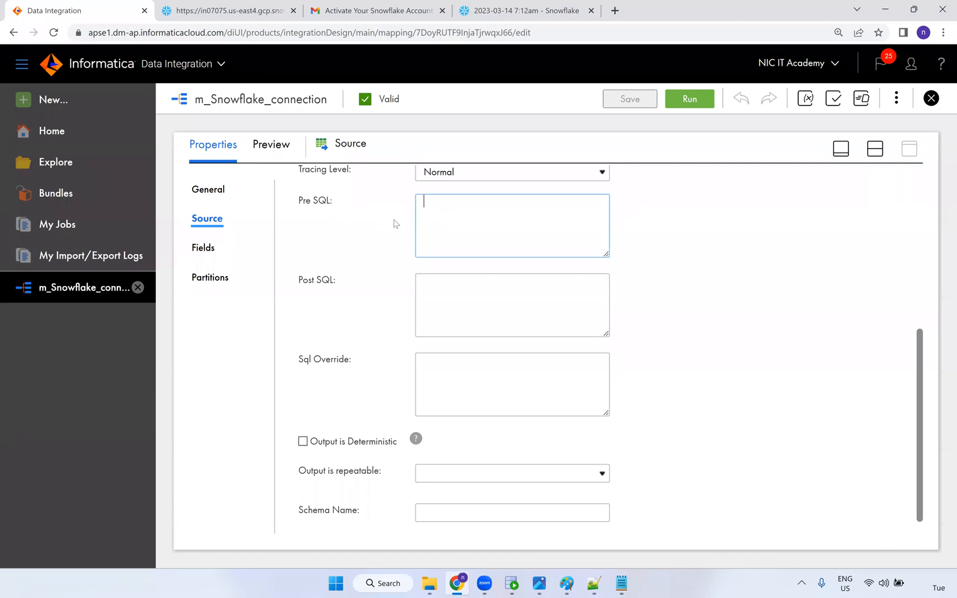
# Step: Restore the properties panel so the mapping canvas is visible again
pyautogui.click(397, 50)
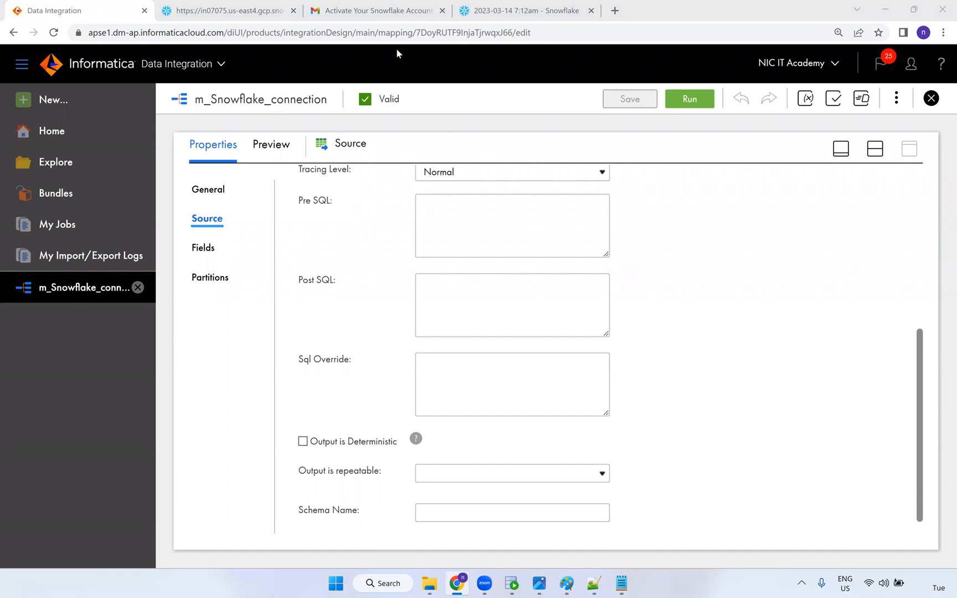
pyautogui.click(693, 234)
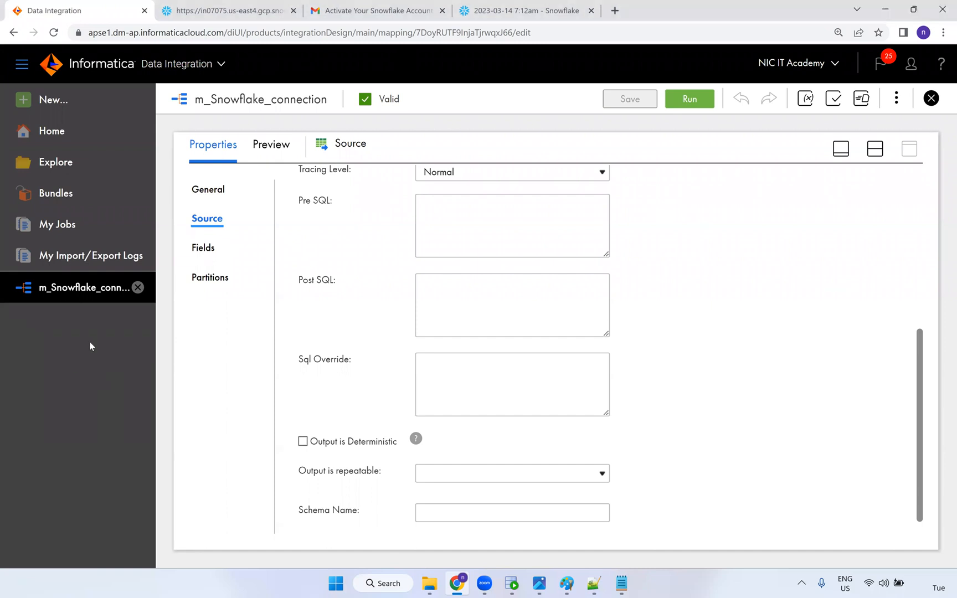
pyautogui.scroll(6, 303, 299)
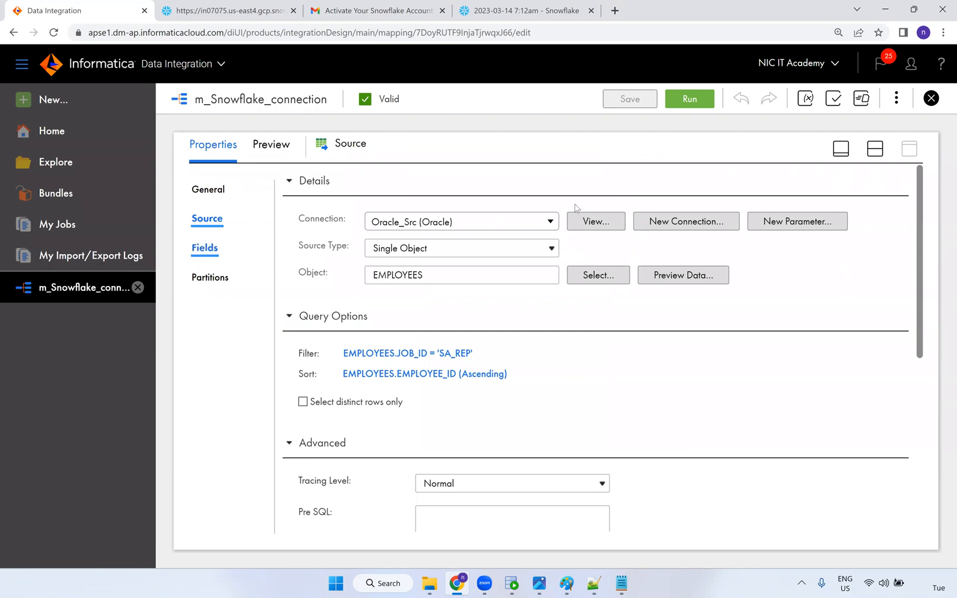
pyautogui.click(876, 149)
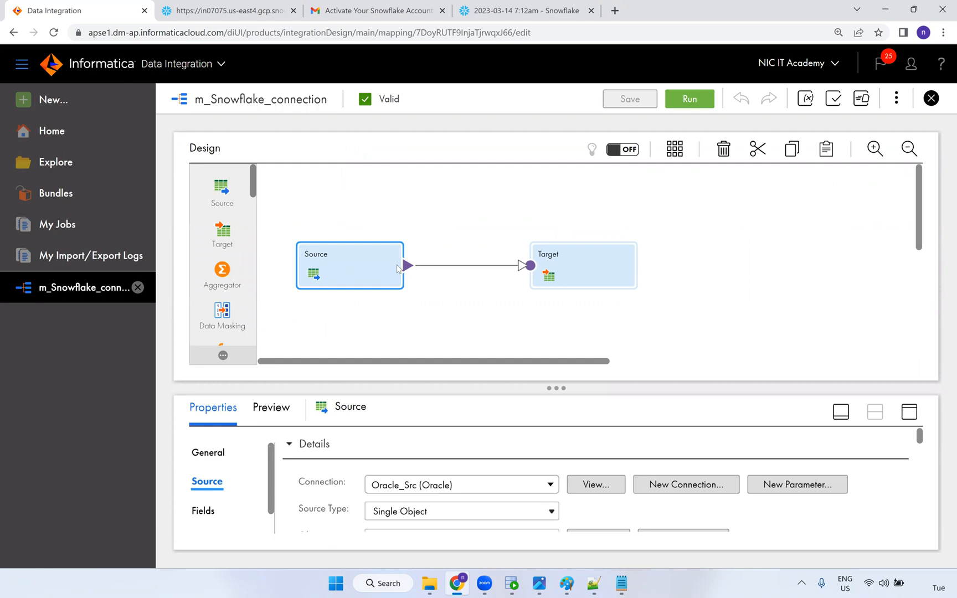
# Step: Delete the JOB_ID = SA_REP filter condition from the EMPLOYEES source
pyautogui.click(910, 413)
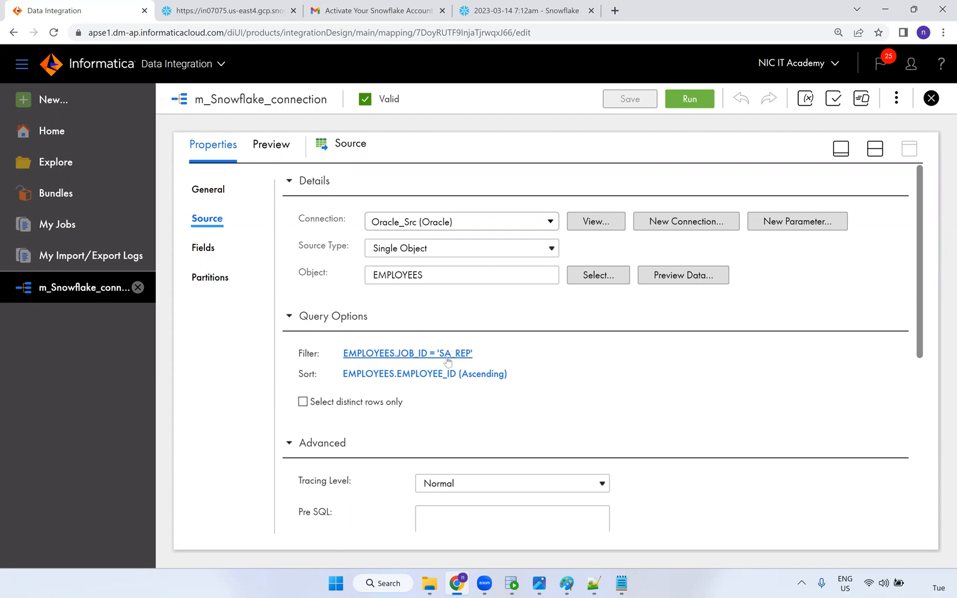
pyautogui.click(481, 61)
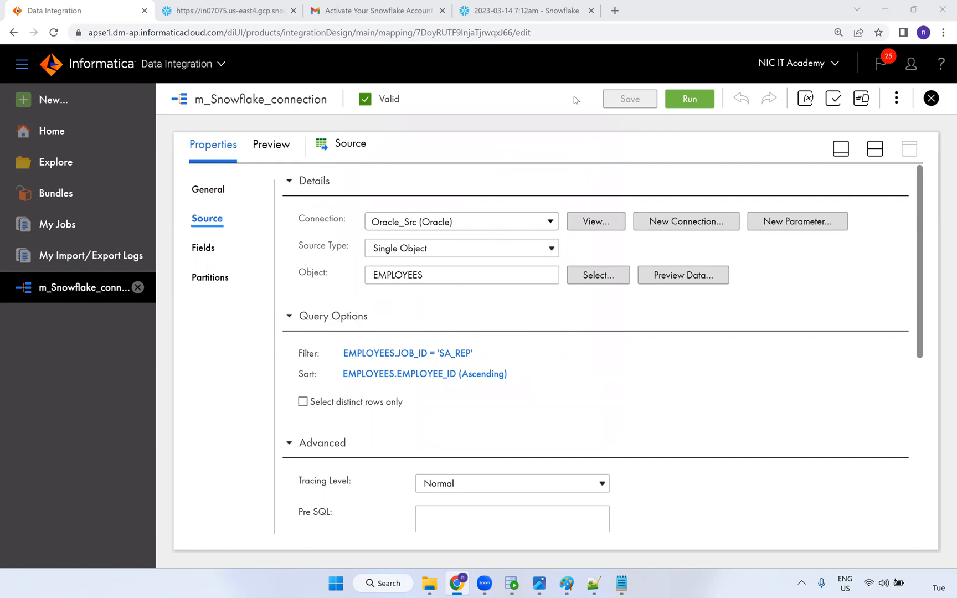
pyautogui.click(450, 354)
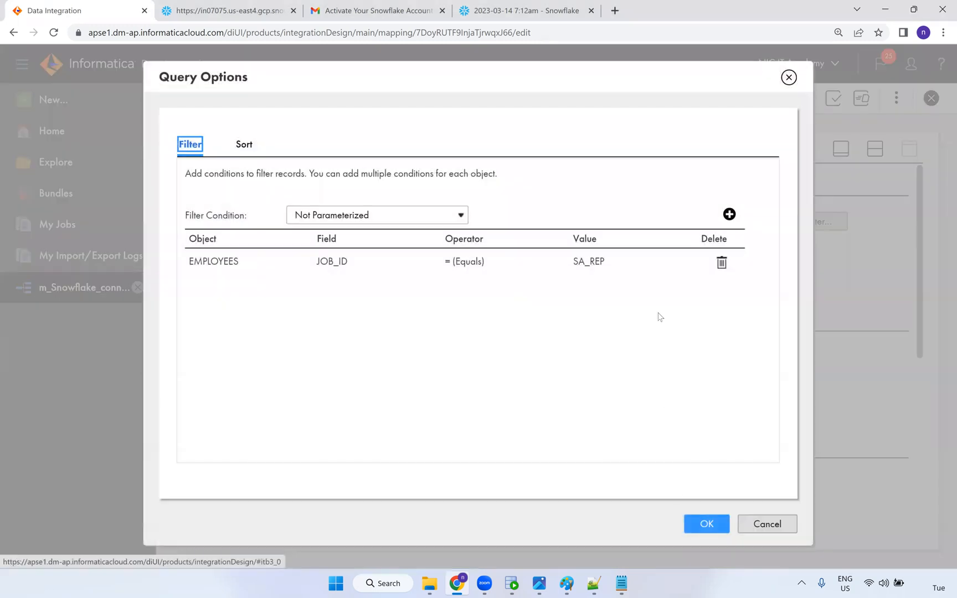
pyautogui.click(722, 263)
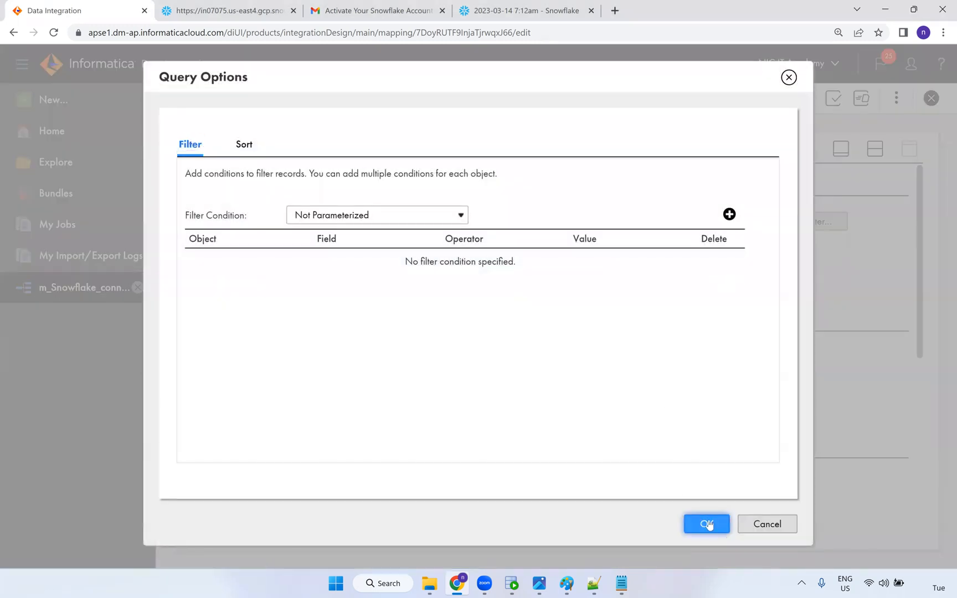
pyautogui.click(707, 524)
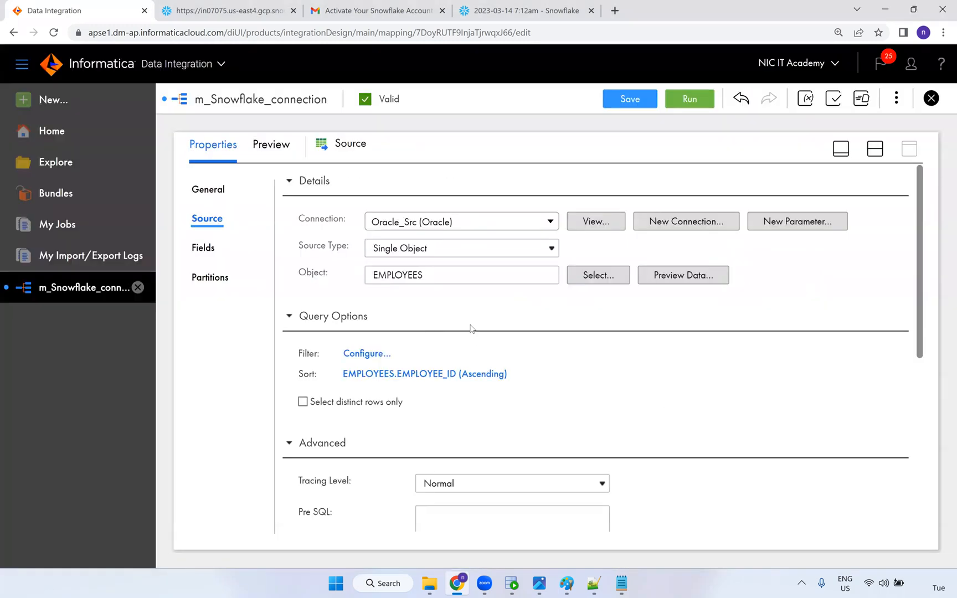
# Step: Remove the EMPLOYEE_ID sort condition from the source and save the mapping
pyautogui.click(482, 376)
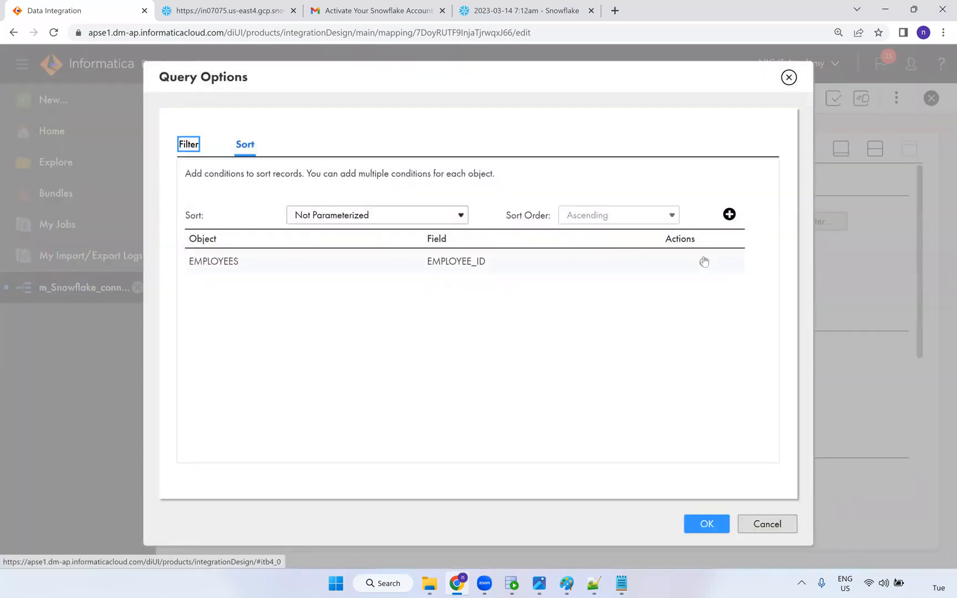
pyautogui.click(704, 263)
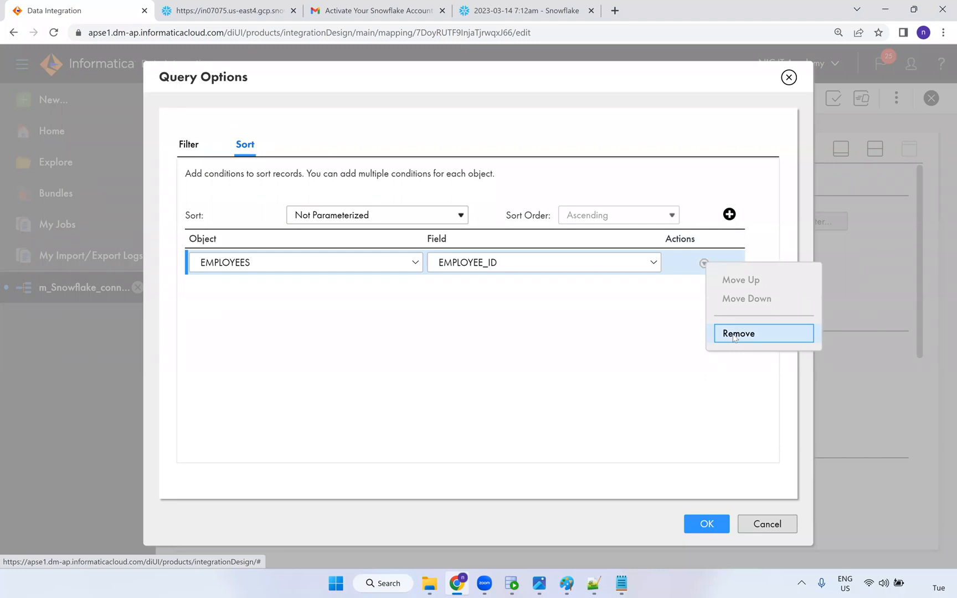
pyautogui.click(734, 334)
pyautogui.click(710, 521)
pyautogui.click(643, 103)
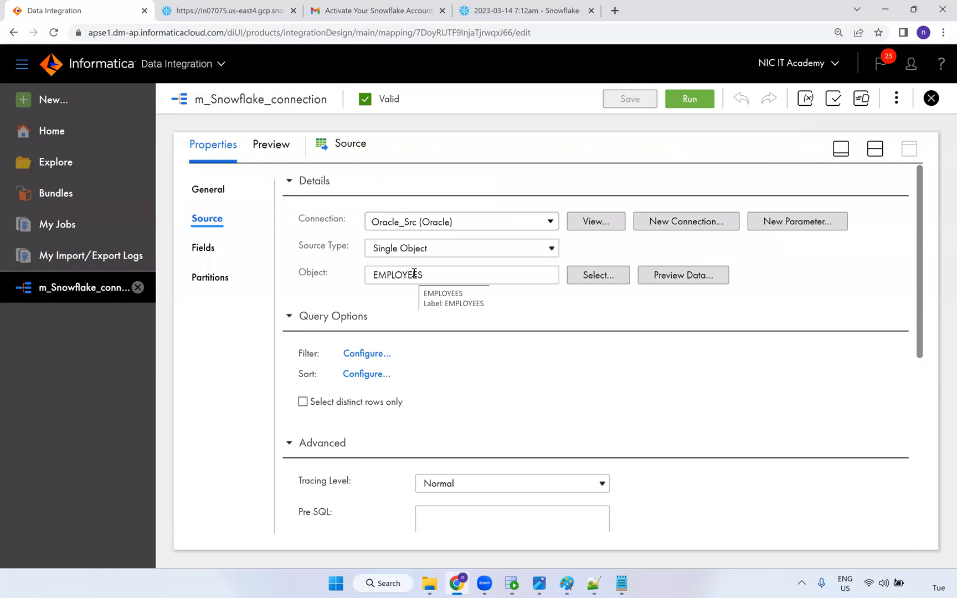
pyautogui.click(573, 586)
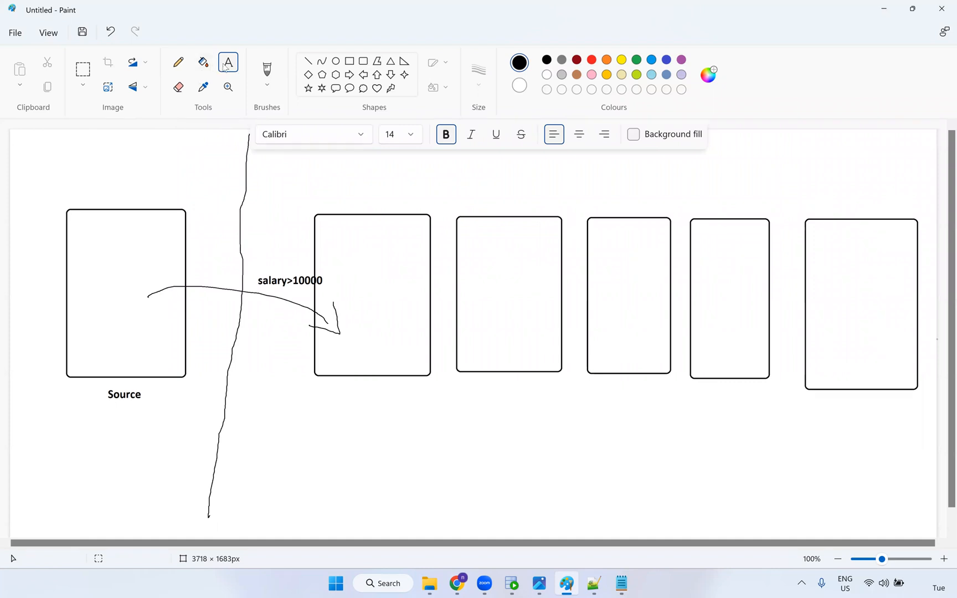
# Step: Draw a rounded rectangle below the Source box, undoing the misplaced attempts
pyautogui.click(364, 61)
pyautogui.moveTo(69, 141); pyautogui.dragTo(91, 160)
pyautogui.moveTo(178, 191); pyautogui.dragTo(185, 195)
pyautogui.moveTo(70, 386); pyautogui.dragTo(187, 486)
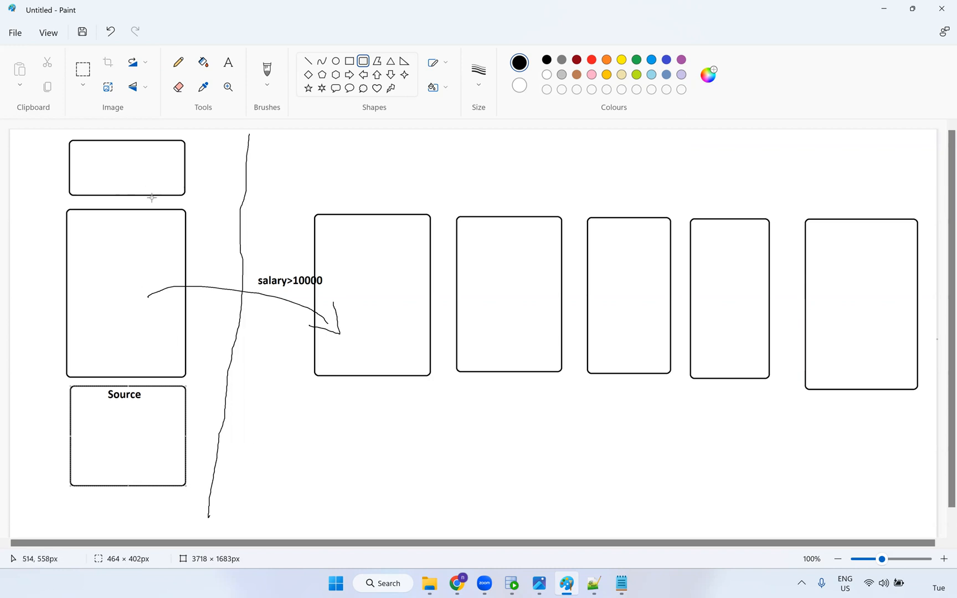
pyautogui.hotkey('ctrl', 'z')
pyautogui.click(204, 87)
pyautogui.click(228, 63)
pyautogui.hotkey('ctrl', 'z')
pyautogui.hotkey('ctrl', 'z')
pyautogui.hotkey('ctrl', 'y')
pyautogui.click(364, 62)
pyautogui.moveTo(55, 424); pyautogui.dragTo(178, 519)
# Step: Draw a connector arrow from Source to the new box labelled department='Finance'
pyautogui.click(178, 62)
pyautogui.moveTo(185, 347)
pyautogui.mouseDown()
pyautogui.moveTo(197, 442)
pyautogui.moveTo(178, 443)
pyautogui.mouseUp()
pyautogui.moveTo(190, 396)
pyautogui.mouseDown()
pyautogui.moveTo(290, 416)
pyautogui.moveTo(278, 425)
pyautogui.mouseUp()
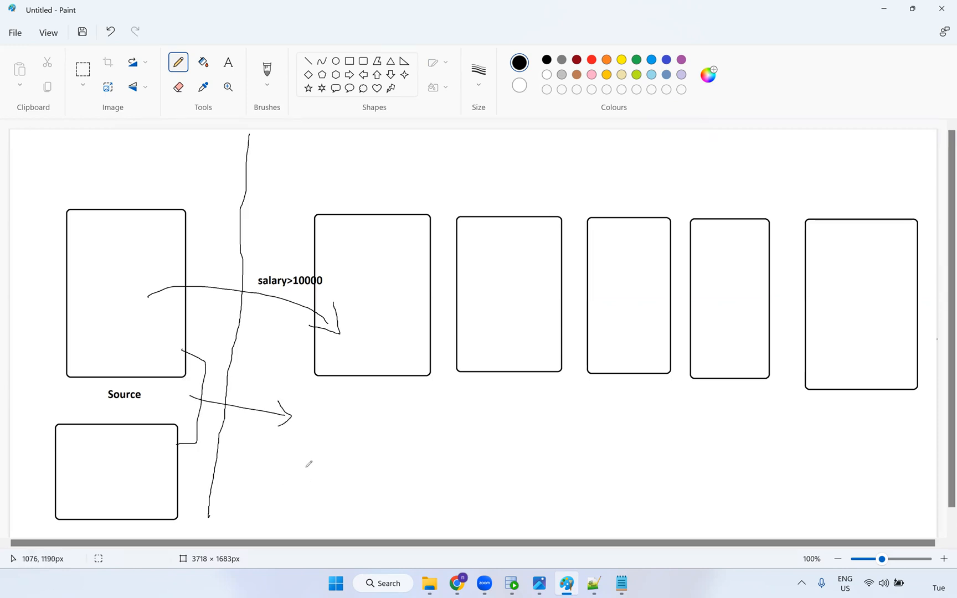
pyautogui.click(229, 66)
pyautogui.click(303, 416)
pyautogui.write('department')
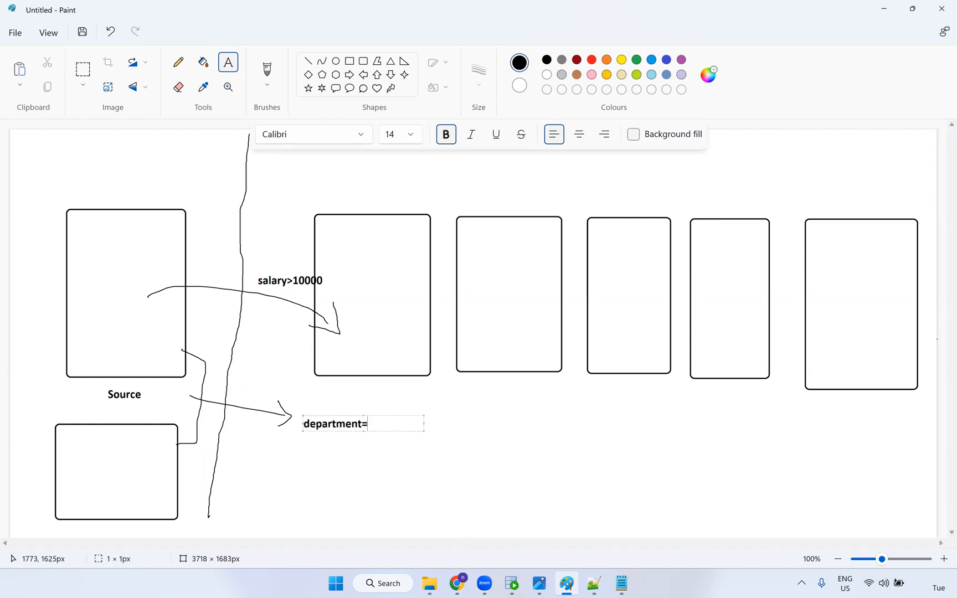
pyautogui.write('=Finance')
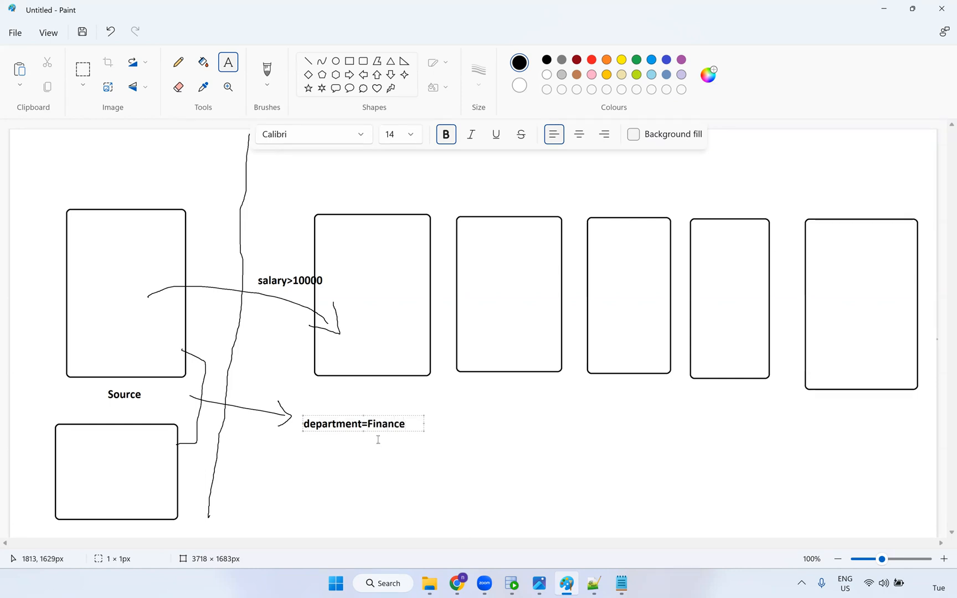
pyautogui.click(368, 425)
pyautogui.write("'")
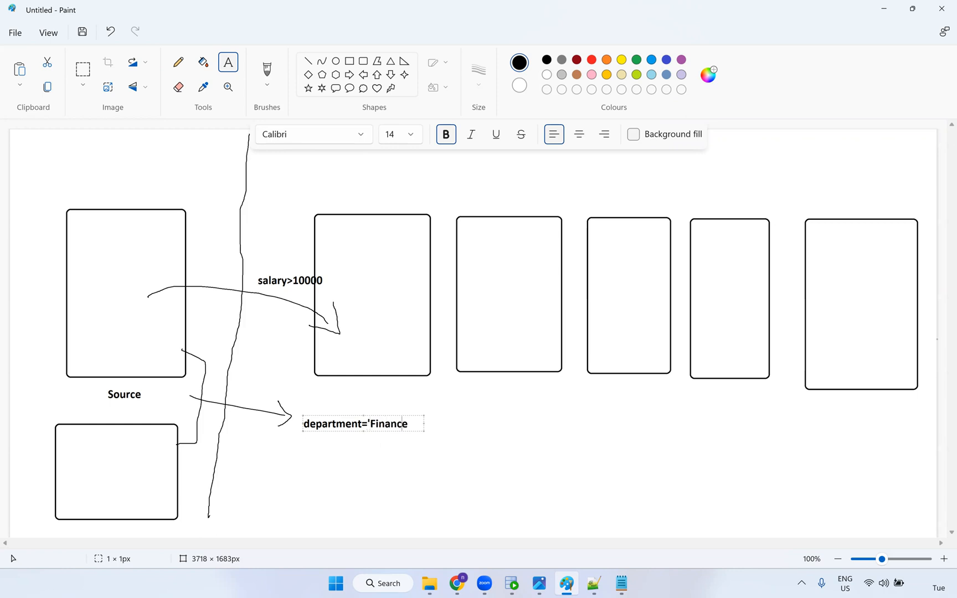
pyautogui.press('End')
pyautogui.write("'")
pyautogui.click(513, 585)
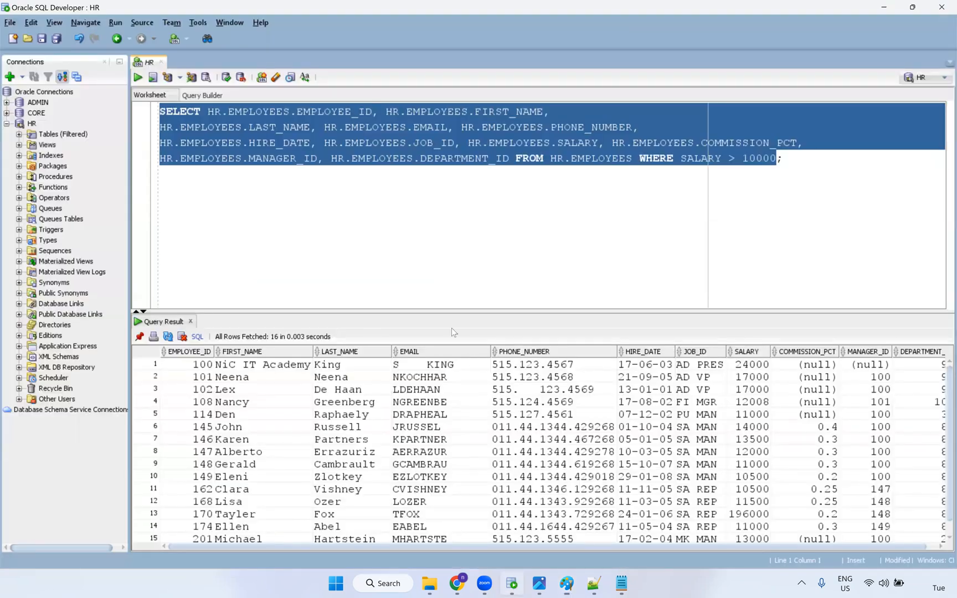
# Step: Replace the worksheet query with select * from employees; and run it
pyautogui.click(375, 183)
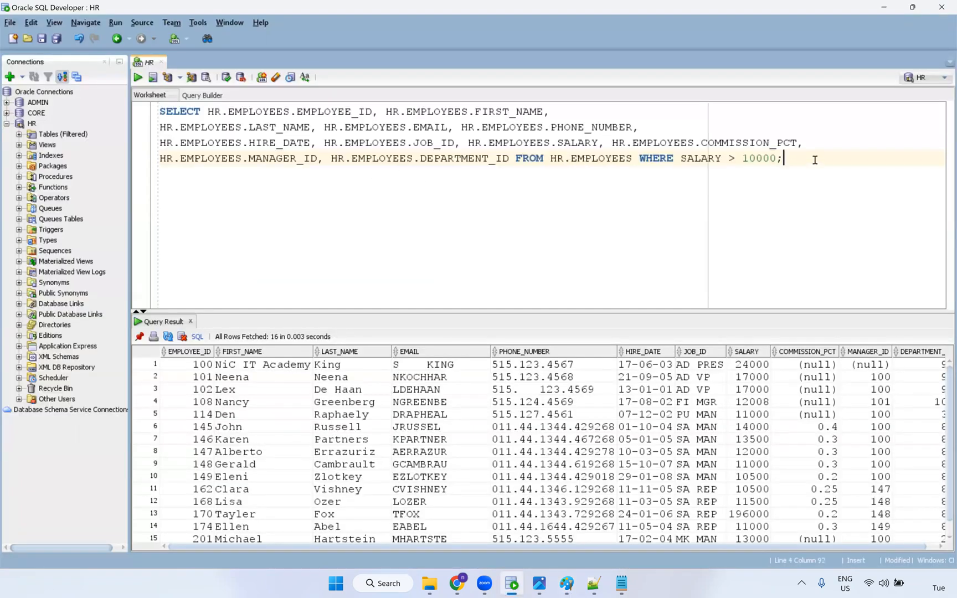
pyautogui.hotkey('ctrl', 'a')
pyautogui.write('s')
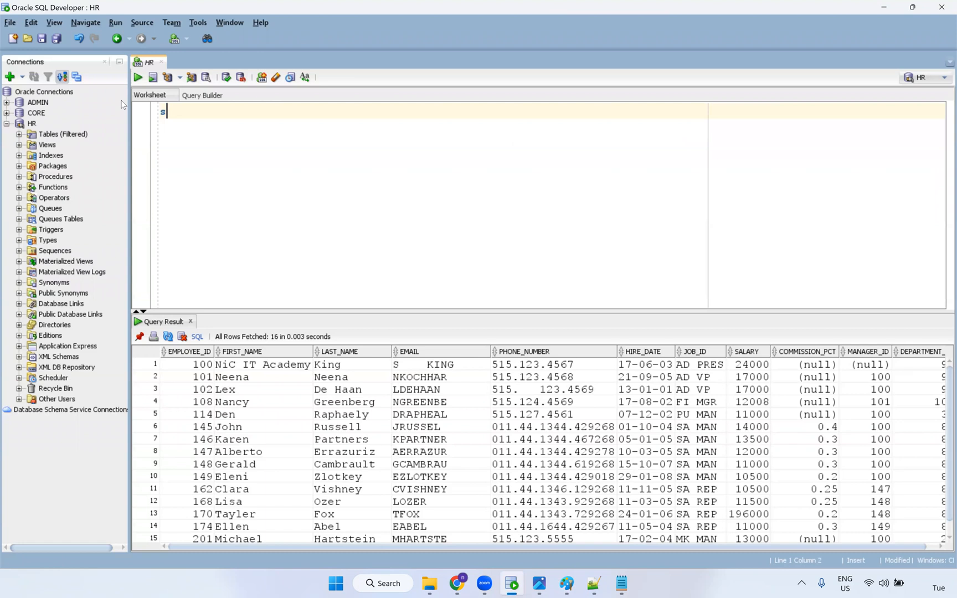
pyautogui.write('elect *F rom')
pyautogui.press('BackSpace')
pyautogui.press('BackSpace')
pyautogui.press('BackSpace')
pyautogui.press('BackSpace')
pyautogui.press('BackSpace')
pyautogui.press('BackSpace')
pyautogui.write('from employees')
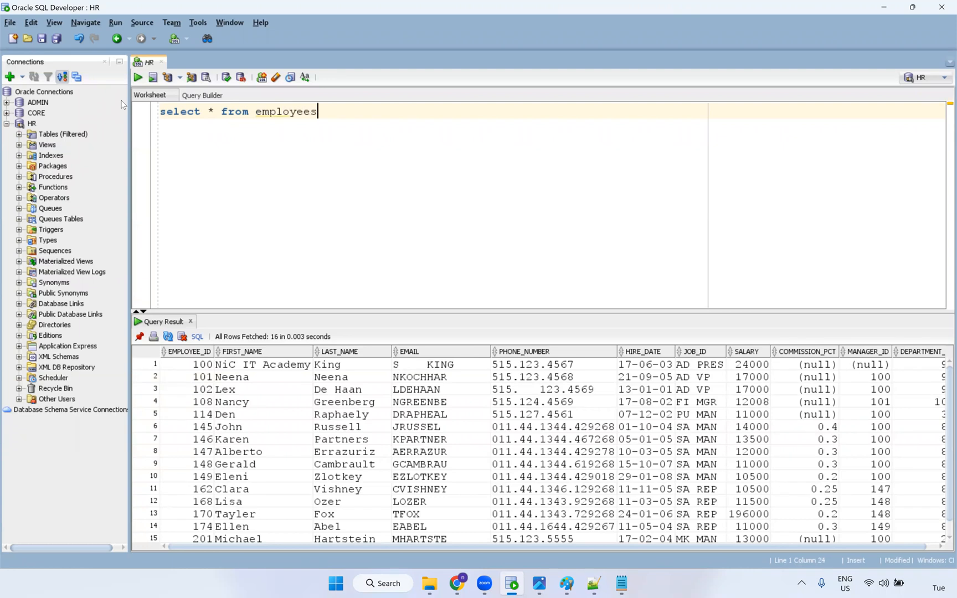
pyautogui.write(';')
pyautogui.hotkey('ctrl', 'Return')
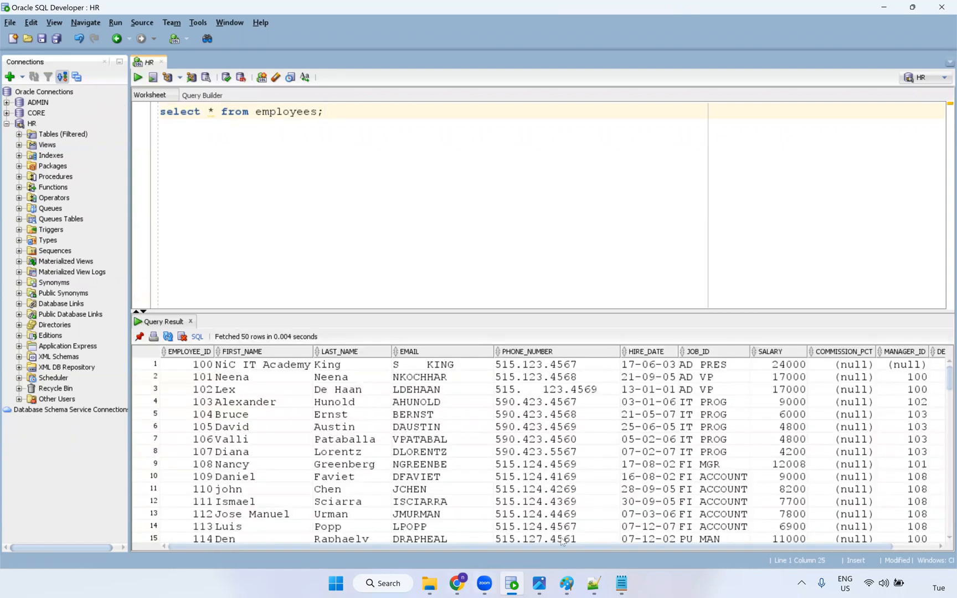
pyautogui.moveTo(565, 545); pyautogui.dragTo(857, 494)
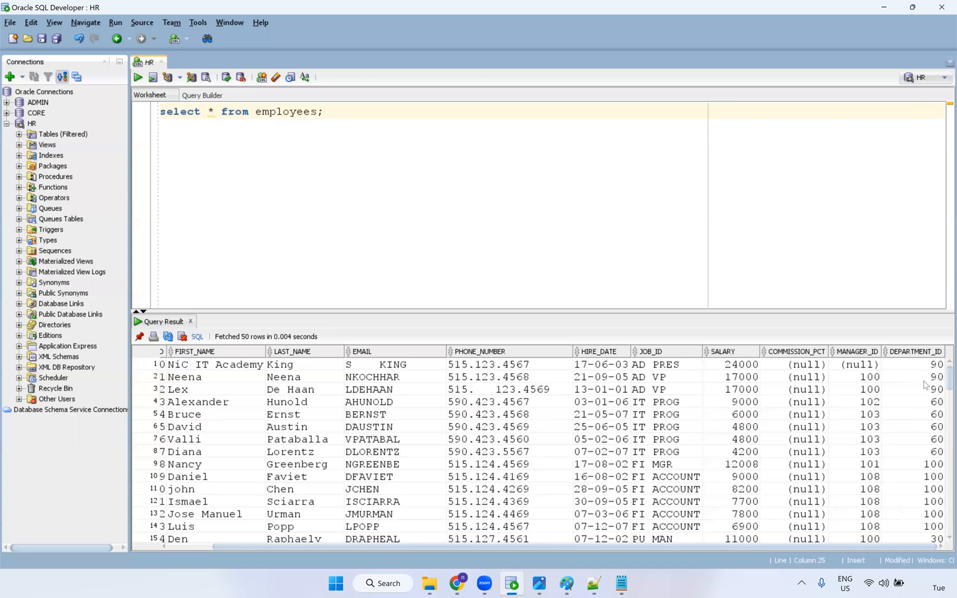
pyautogui.scroll(-12, 927, 495)
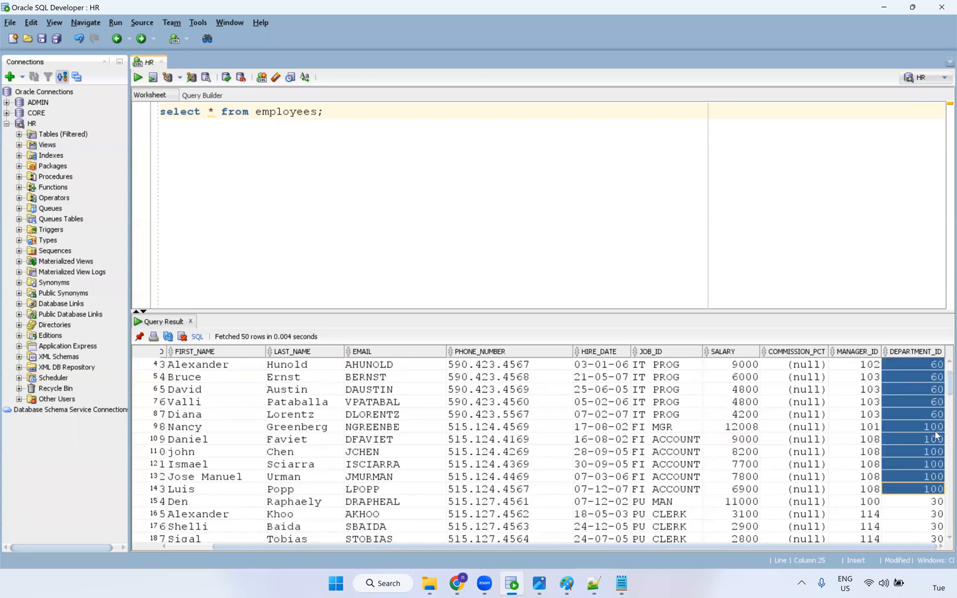
# Step: Add a select * from departments; statement below it and run it
pyautogui.moveTo(354, 111); pyautogui.dragTo(160, 112)
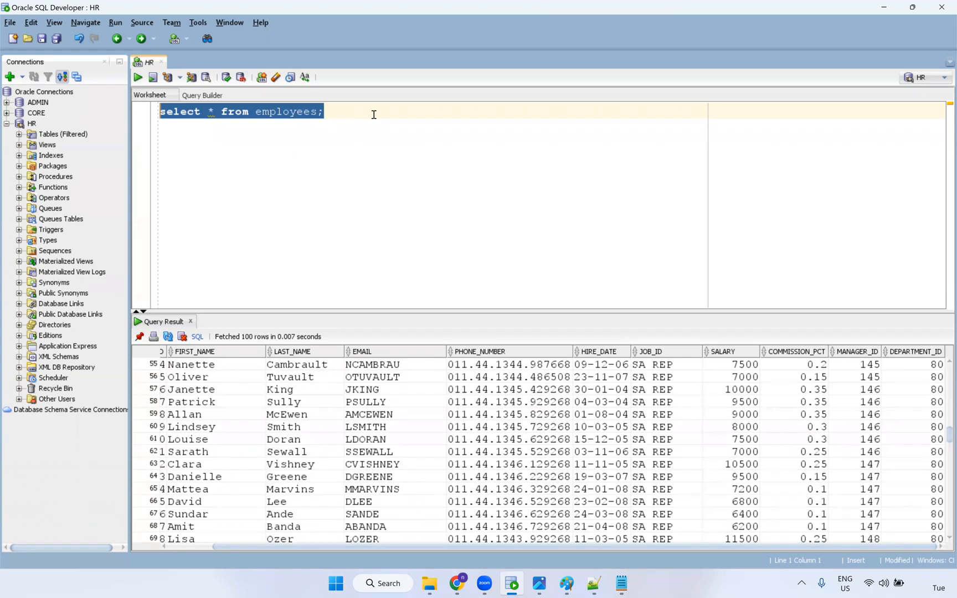
pyautogui.hotkey('ctrl', 'c')
pyautogui.click(374, 114)
pyautogui.press('Return')
pyautogui.press('Return')
pyautogui.hotkey('ctrl', 'v')
pyautogui.press('Left')
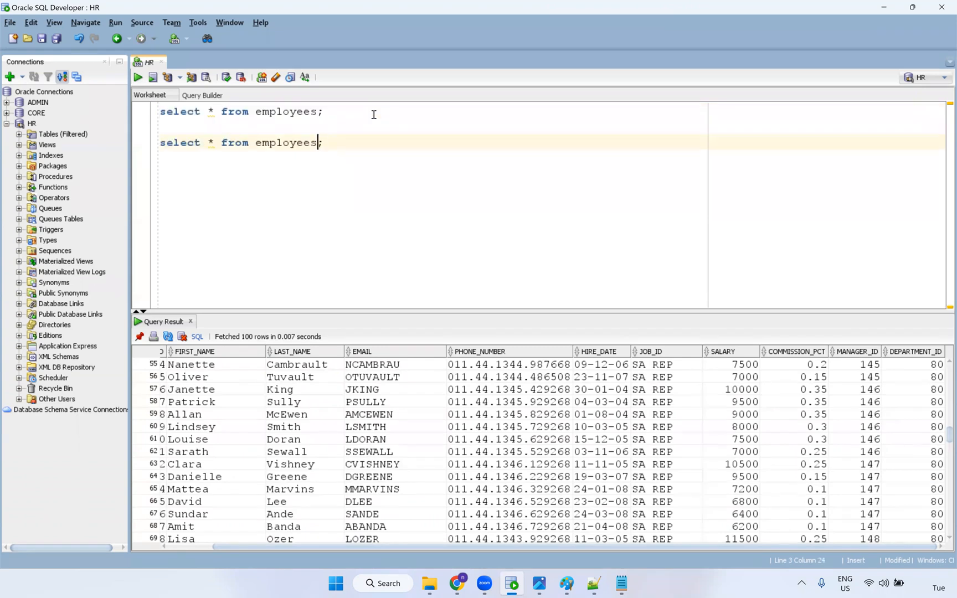
pyautogui.press('BackSpace')
pyautogui.press('BackSpace')
pyautogui.press('BackSpace')
pyautogui.press('BackSpace')
pyautogui.press('BackSpace')
pyautogui.press('BackSpace')
pyautogui.press('BackSpace')
pyautogui.press('BackSpace')
pyautogui.write('departments')
pyautogui.hotkey('ctrl', 'Return')
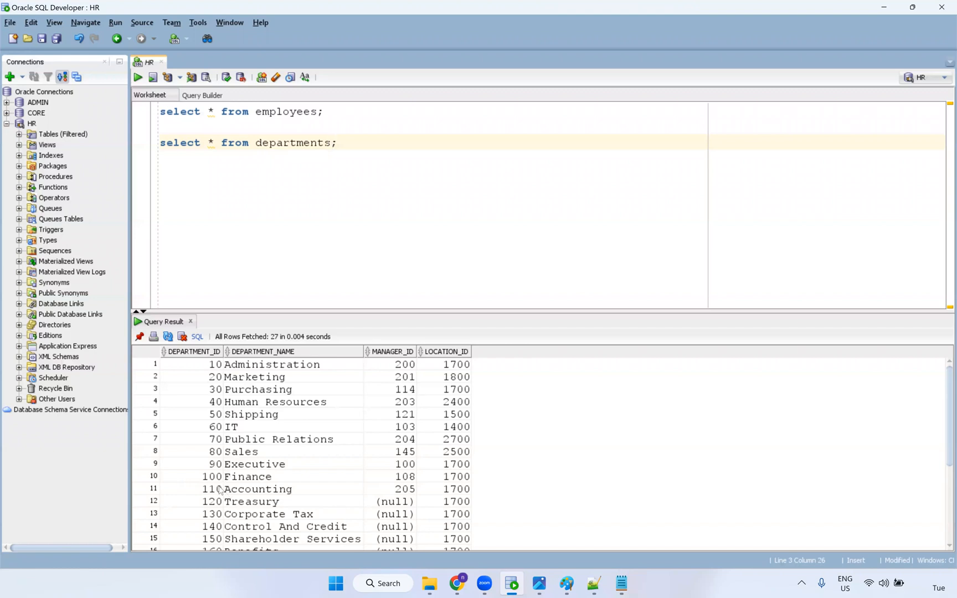
# Step: Find the Finance row in the departments results, showing DEPARTMENT_ID 100
pyautogui.moveTo(282, 480); pyautogui.dragTo(219, 480)
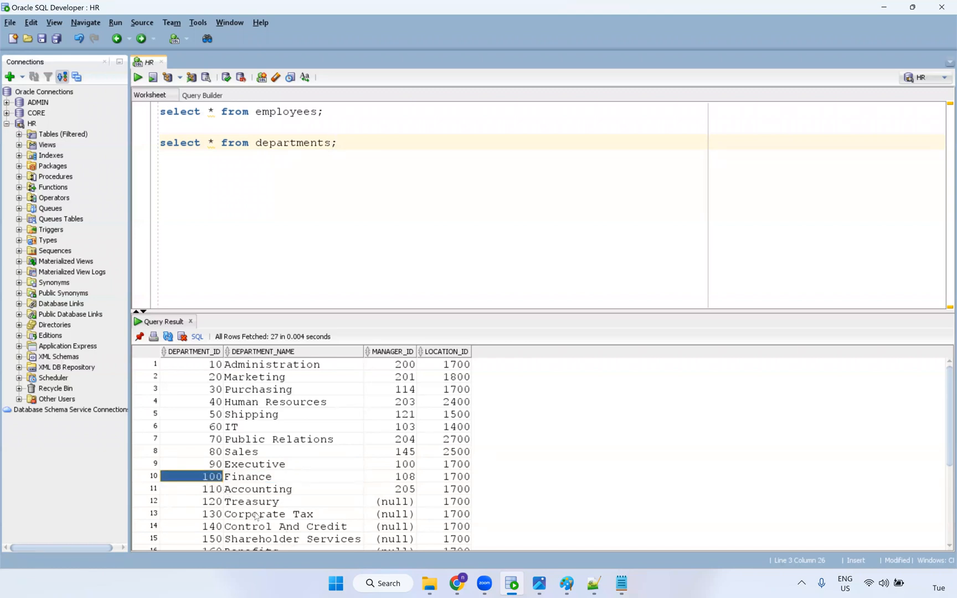
pyautogui.click(272, 489)
pyautogui.click(242, 480)
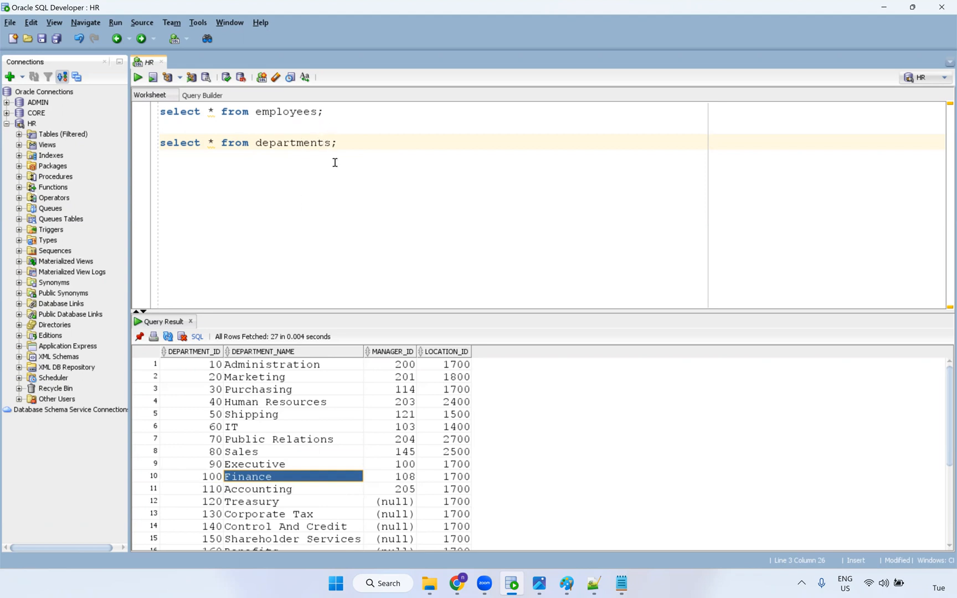
pyautogui.click(348, 145)
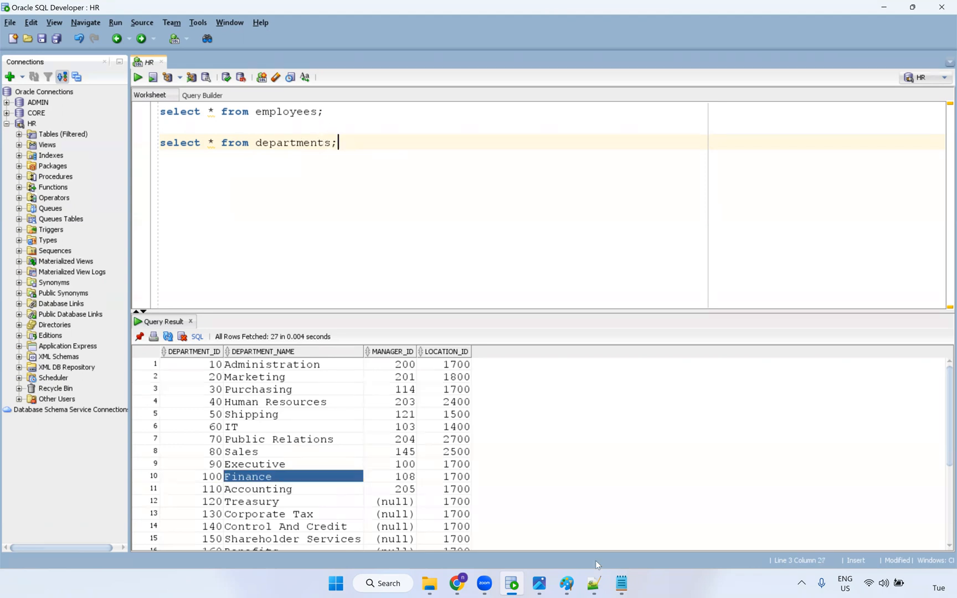
pyautogui.click(565, 580)
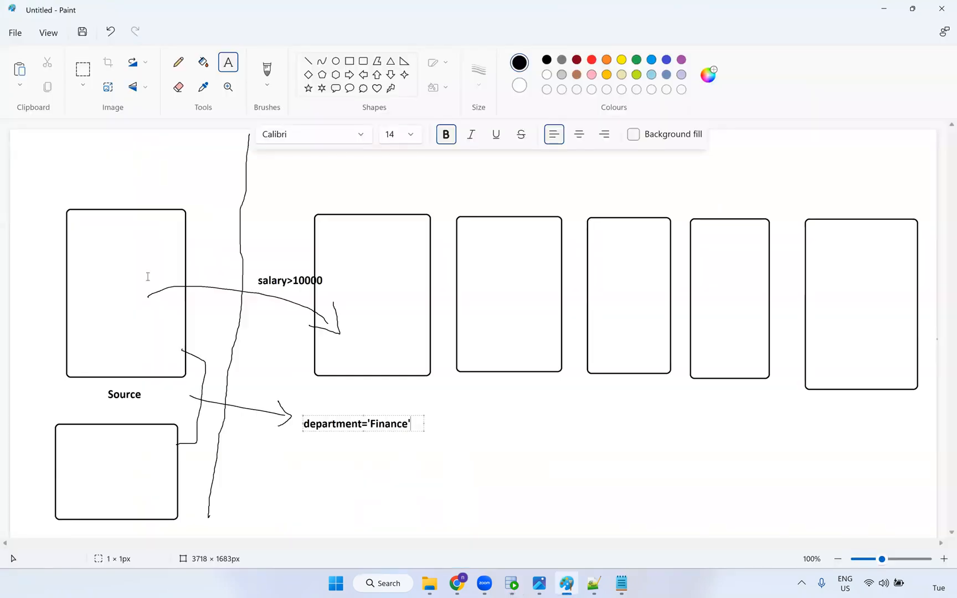
# Step: Label the Source box Employees and the lower-left box Departments
pyautogui.click(93, 269)
pyautogui.write('Employees')
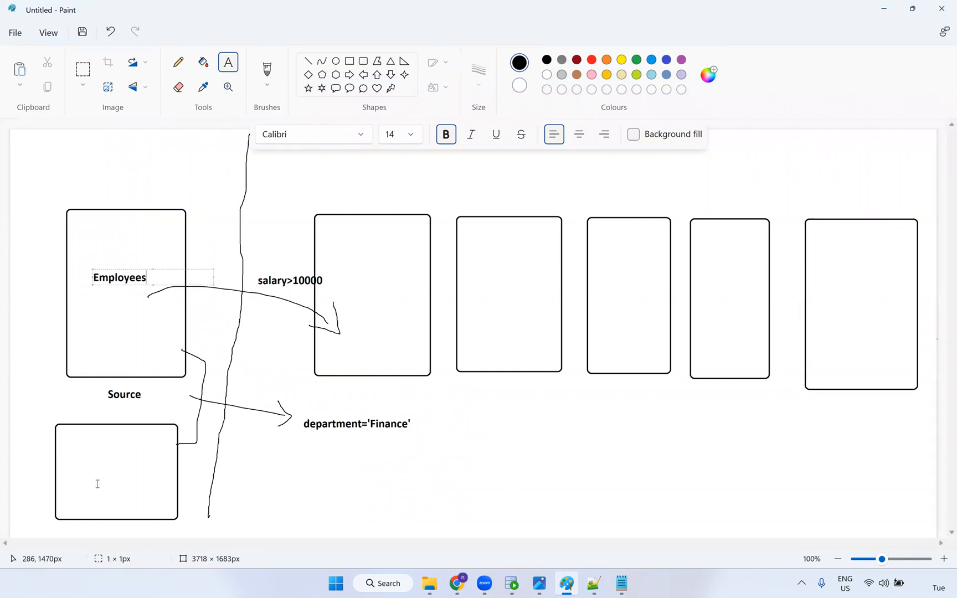
pyautogui.click(83, 474)
pyautogui.write('De')
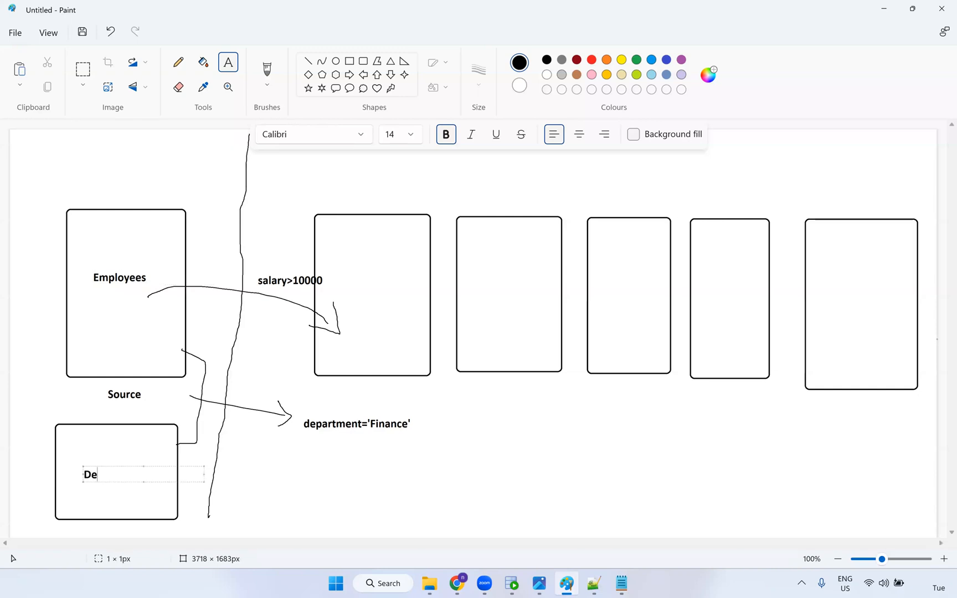
pyautogui.write('partments')
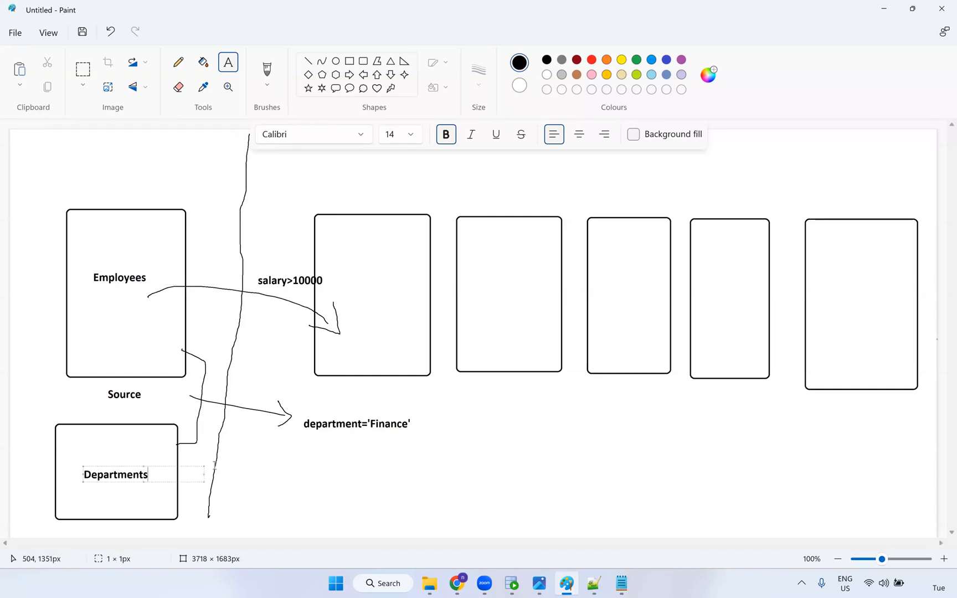
pyautogui.click(120, 407)
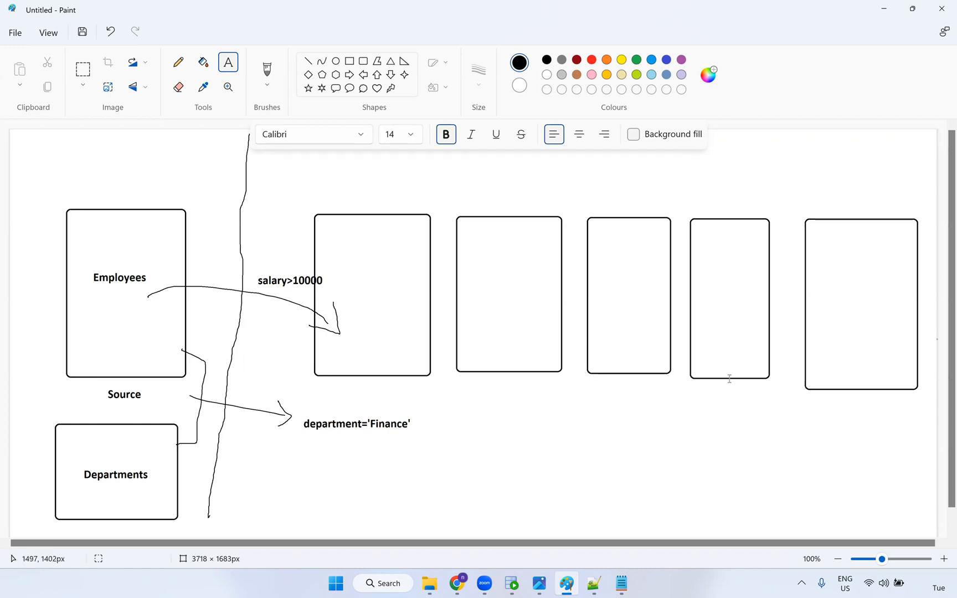
# Step: Add the label T_Employees_dept above the rightmost box
pyautogui.click(812, 200)
pyautogui.write('T_E')
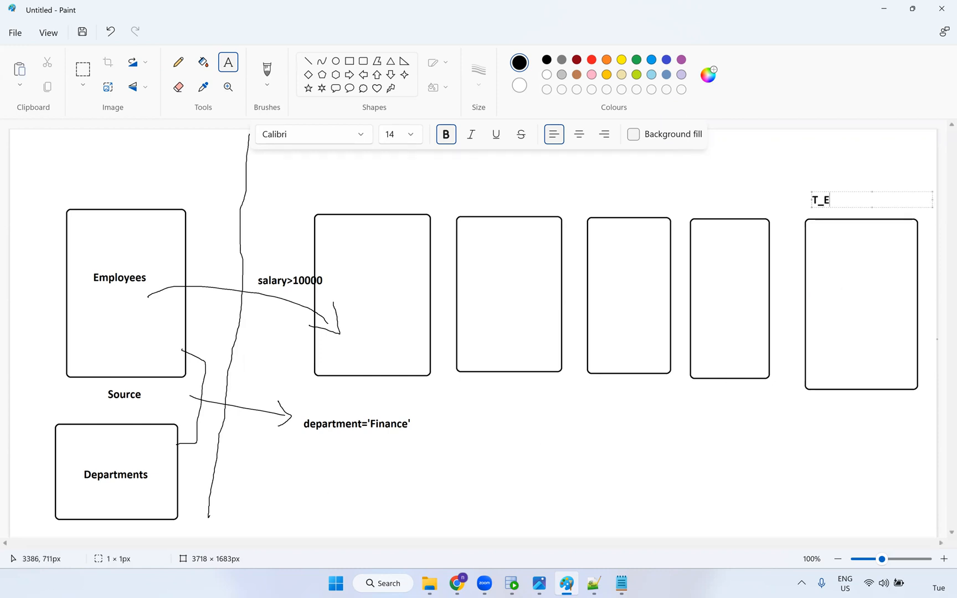
pyautogui.write('mployees_dept')
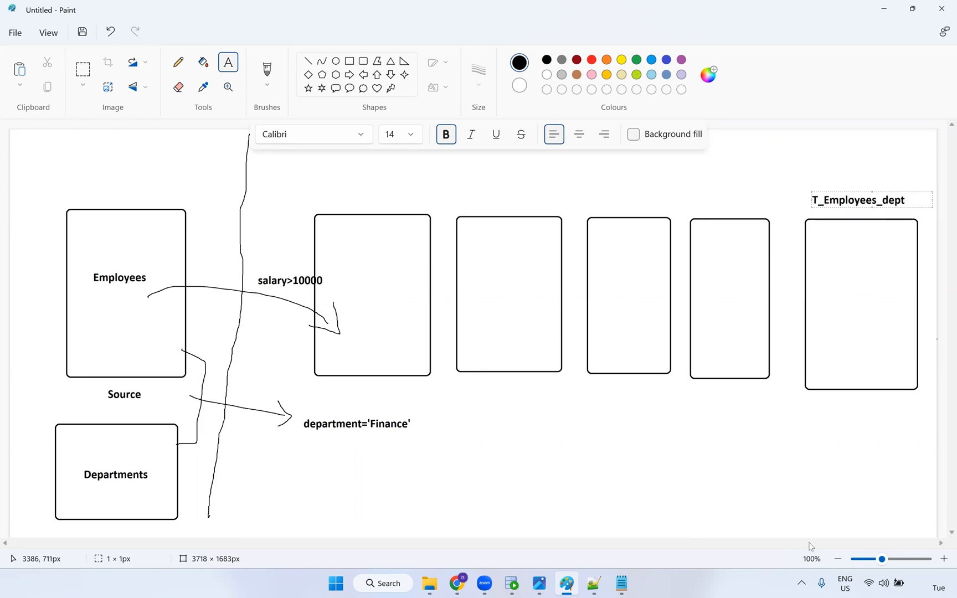
pyautogui.click(742, 534)
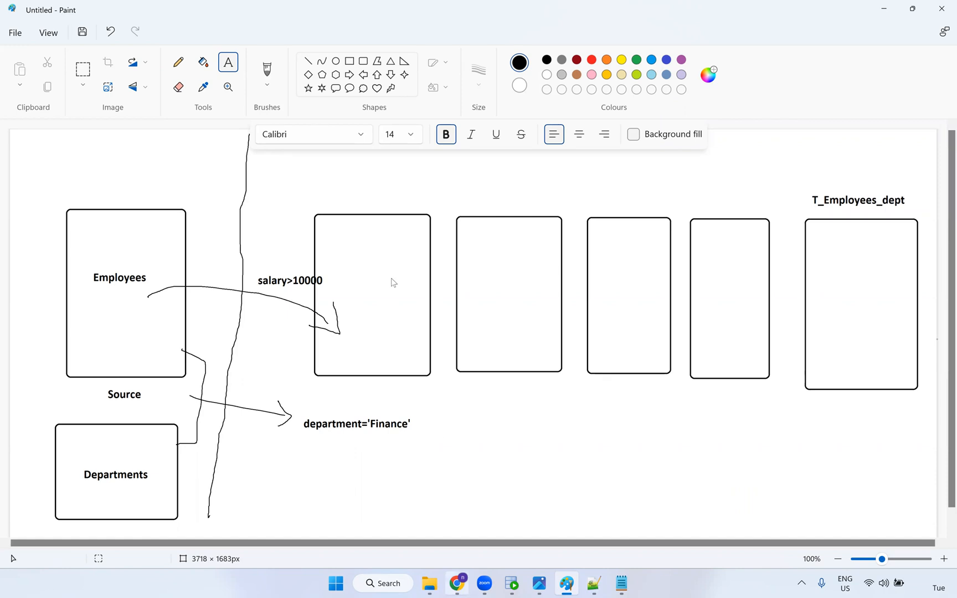
pyautogui.click(459, 585)
pyautogui.click(229, 10)
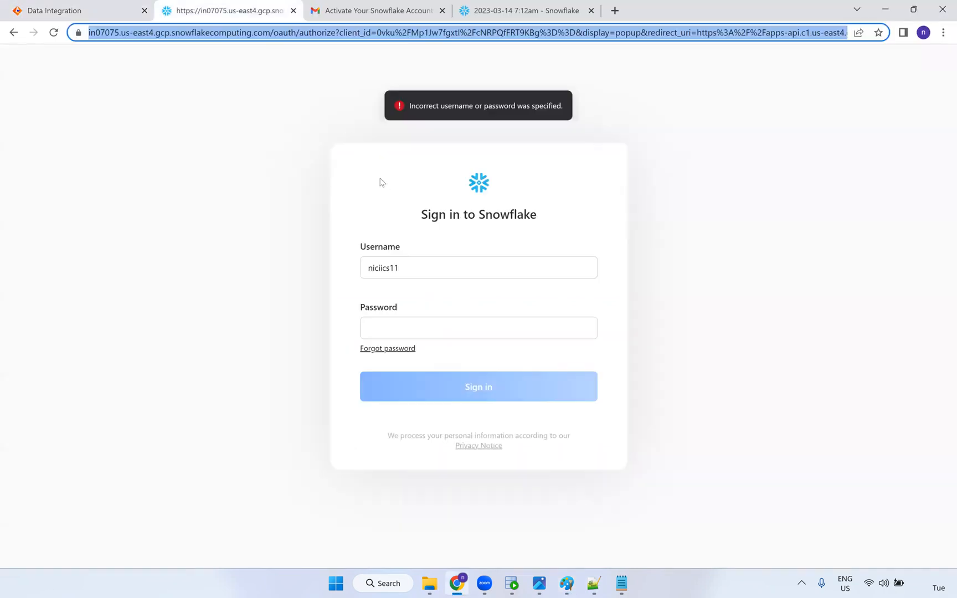
# Step: Close the failed Snowflake sign-in page and paste a copy of the existing CREATE TABLE statement
pyautogui.click(384, 333)
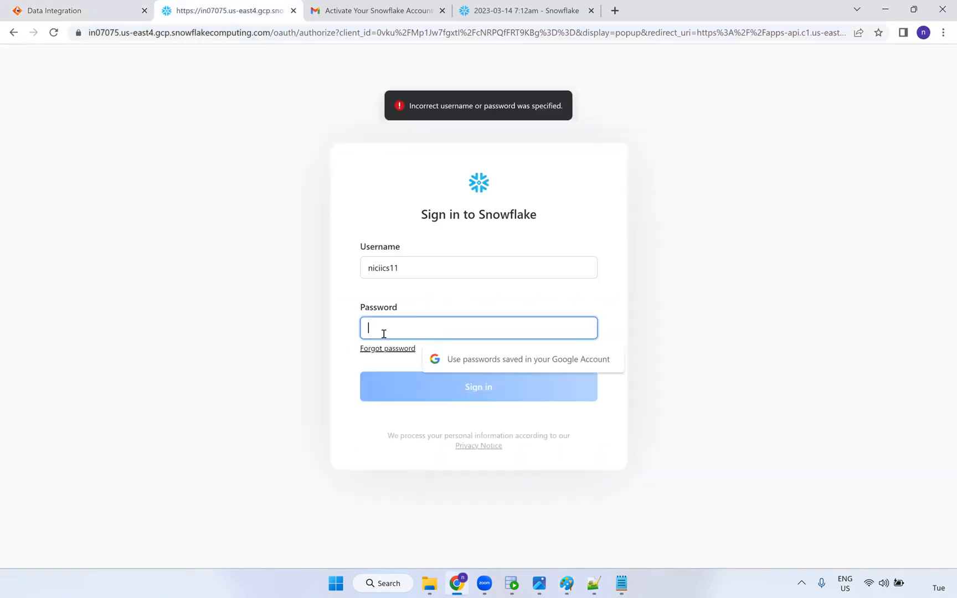
pyautogui.click(577, 18)
pyautogui.click(294, 11)
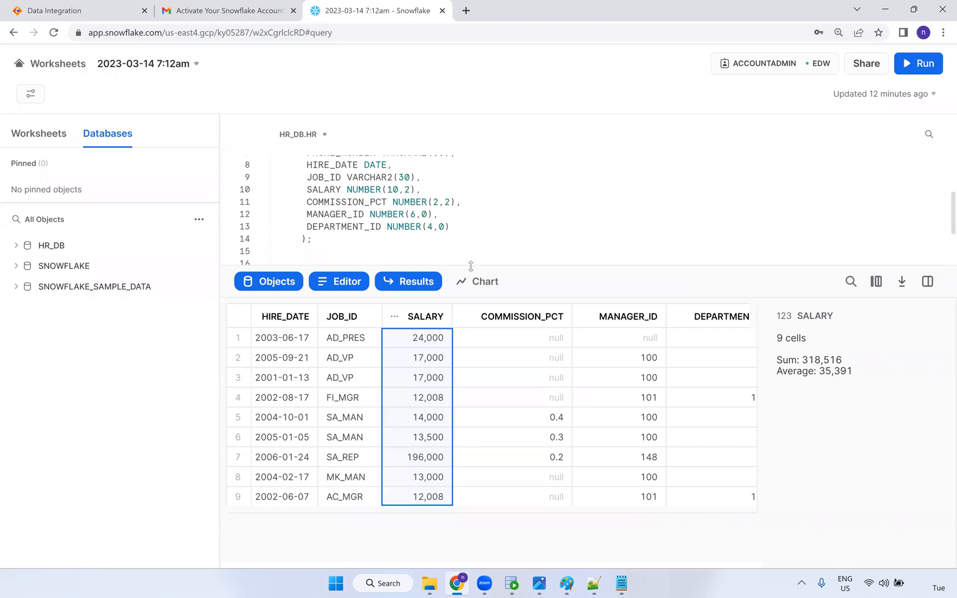
pyautogui.moveTo(487, 269); pyautogui.dragTo(490, 413)
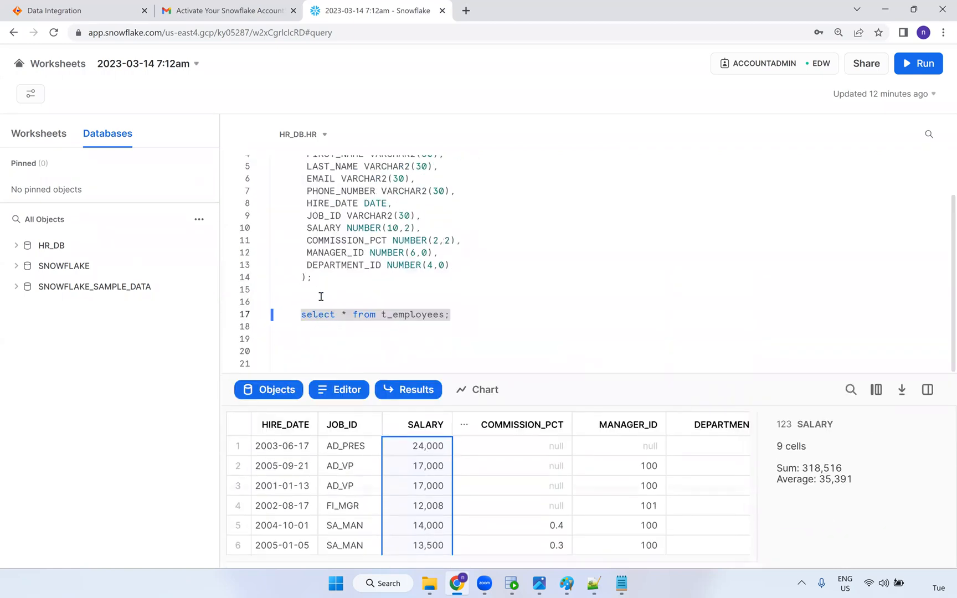
pyautogui.scroll(2, 316, 314)
pyautogui.moveTo(314, 326); pyautogui.dragTo(306, 287)
pyautogui.moveTo(281, 181); pyautogui.dragTo(281, 158)
pyautogui.hotkey('ctrl', 'c')
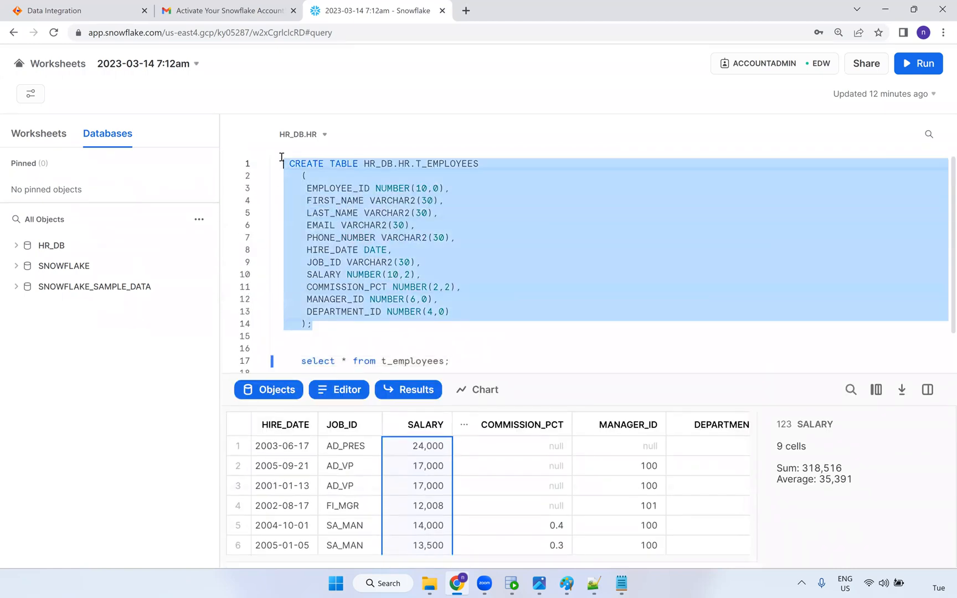
pyautogui.scroll(-2, 316, 331)
pyautogui.click(327, 334)
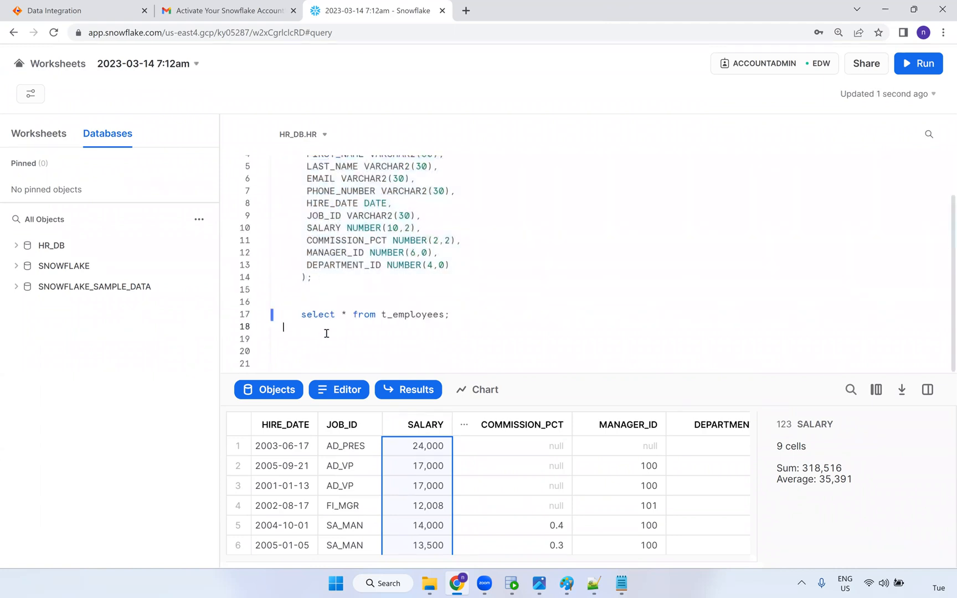
pyautogui.hotkey('ctrl', 'v')
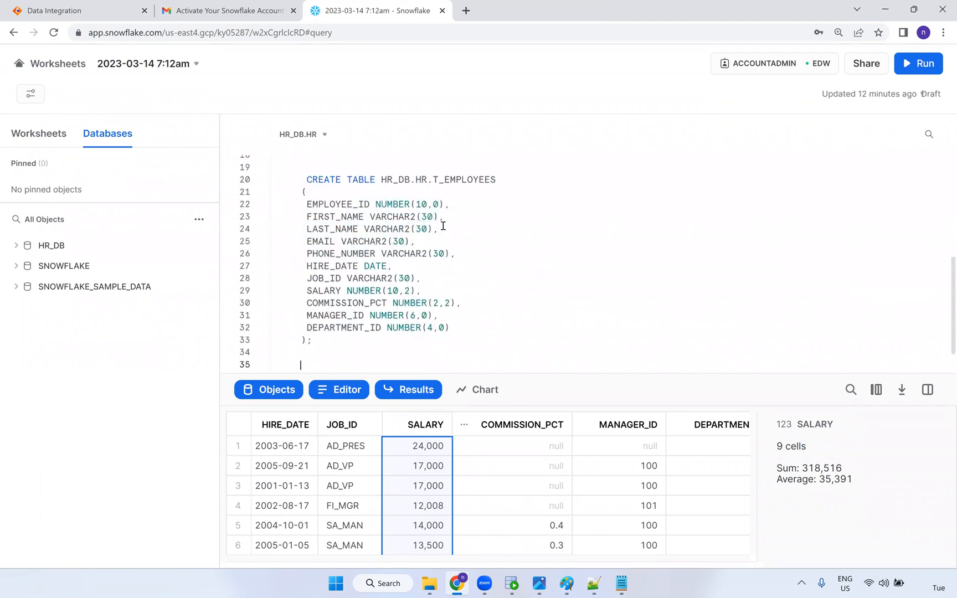
# Step: Rename the copy to T_EMPLOYEES_DEPT and add DEPARTMENT_NAME VARCHAR2(30) and LOCATION_ID NUMBER(4) columns
pyautogui.click(496, 184)
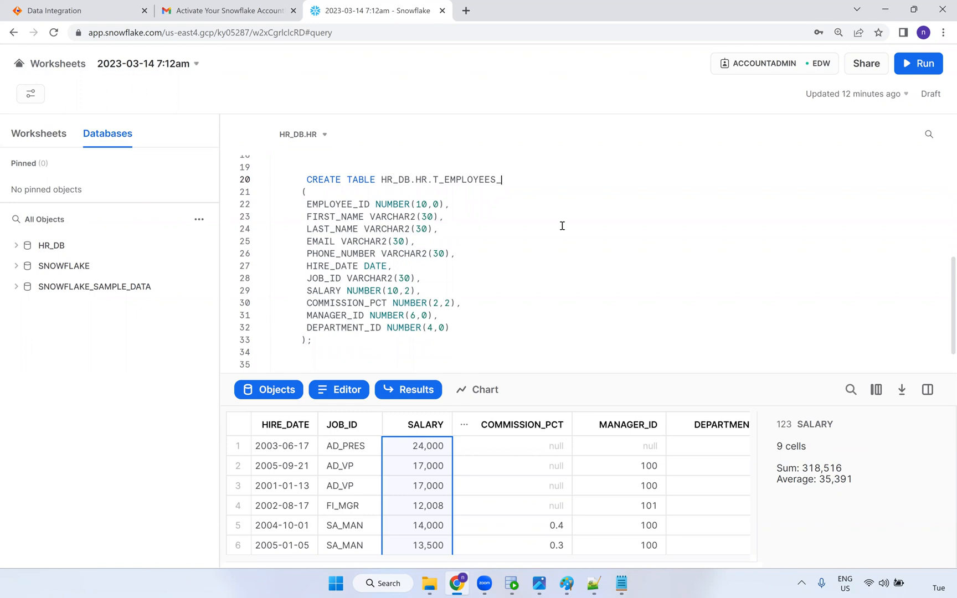
pyautogui.write('_DEPT')
pyautogui.click(456, 330)
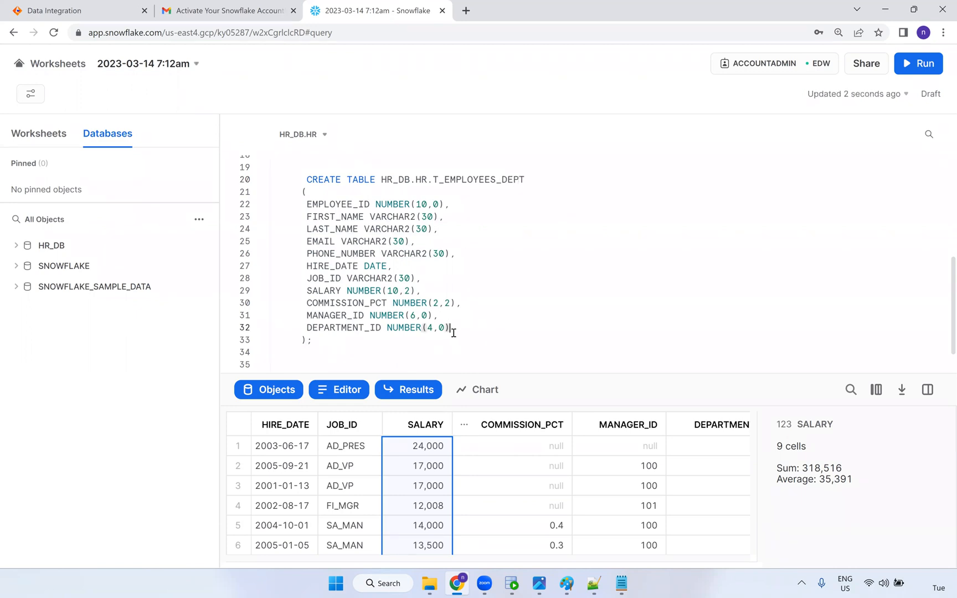
pyautogui.press('Return')
pyautogui.write('DEPAR')
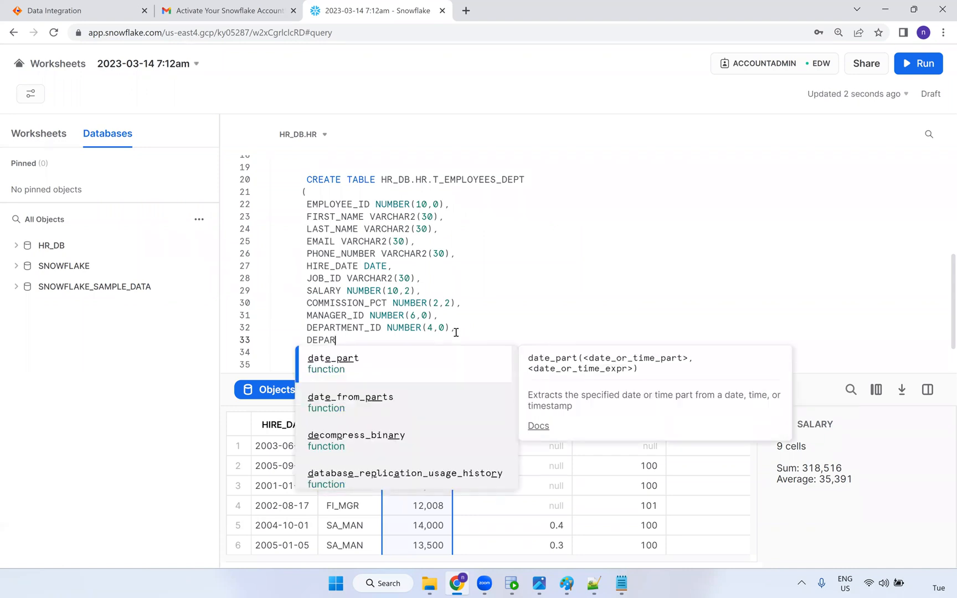
pyautogui.write('TMENT_NAME')
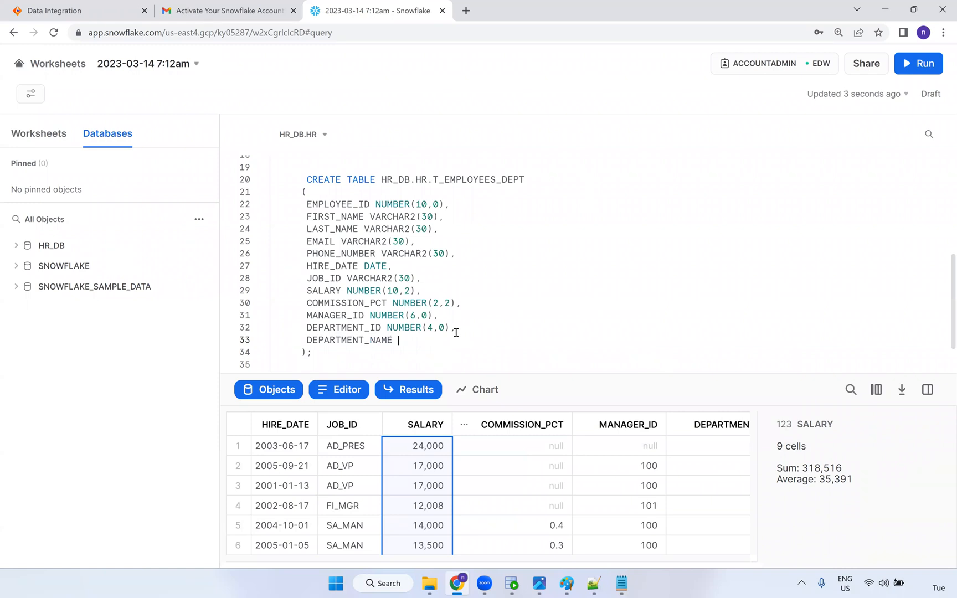
pyautogui.moveTo(449, 254); pyautogui.dragTo(382, 254)
pyautogui.hotkey('ctrl', 'c')
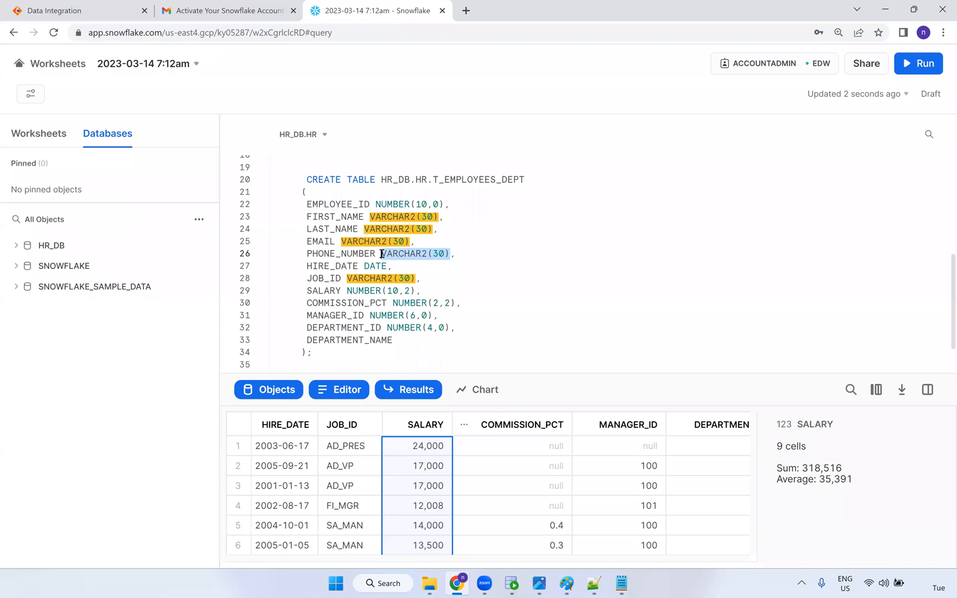
pyautogui.click(413, 339)
pyautogui.hotkey('ctrl', 'v')
pyautogui.write(',')
pyautogui.press('Return')
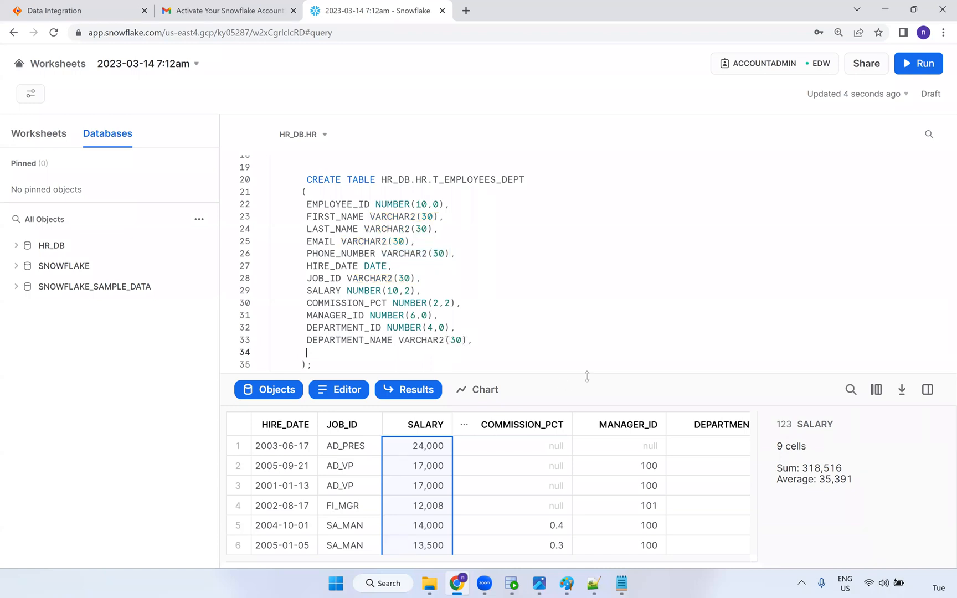
pyautogui.write('LOCATION_ID')
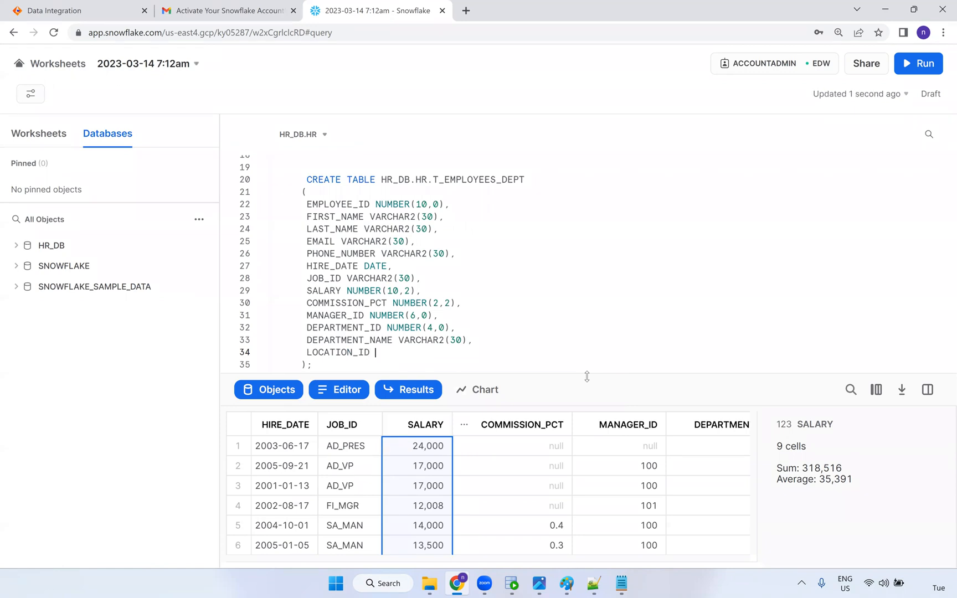
pyautogui.write(' NUMB')
pyautogui.write('ER(1')
pyautogui.press('BackSpace')
pyautogui.write('4')
pyautogui.click(439, 352)
# Step: Run the CREATE TABLE, then confirm select * from T_EMPLOYEES_DEPT returns 0 rows
pyautogui.moveTo(301, 179); pyautogui.dragTo(284, 389)
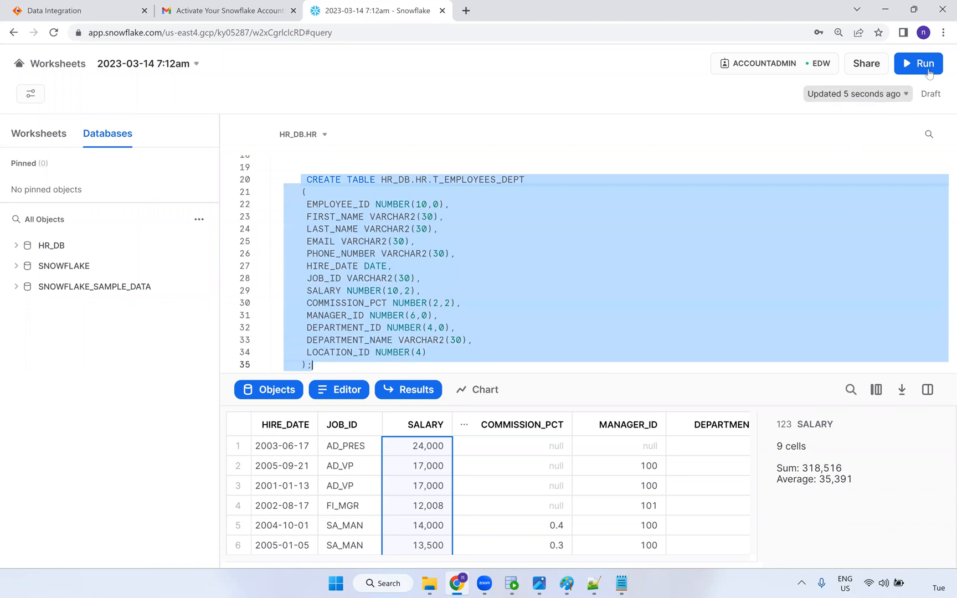
pyautogui.click(919, 63)
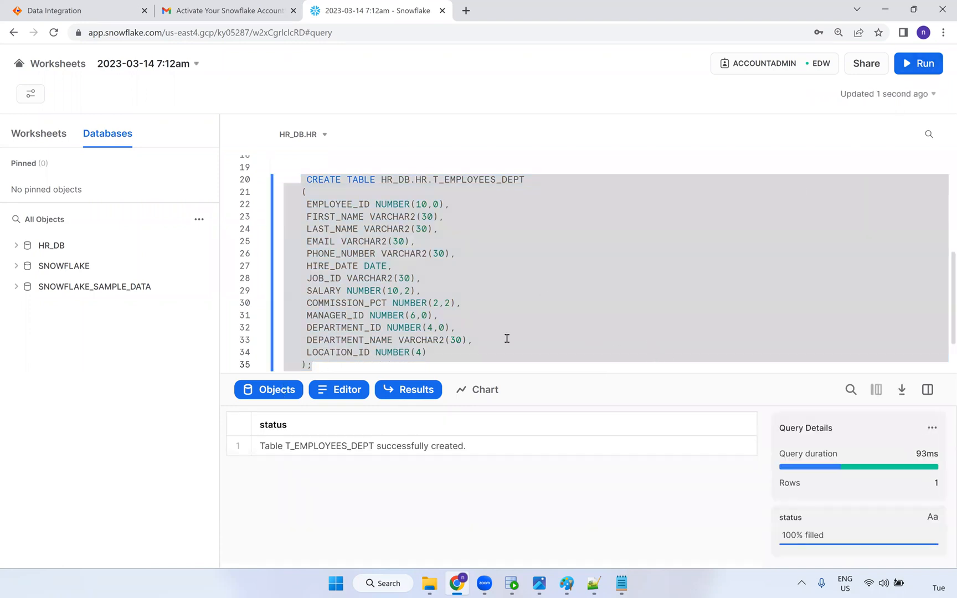
pyautogui.doubleClick(502, 180)
pyautogui.hotkey('ctrl', 'c')
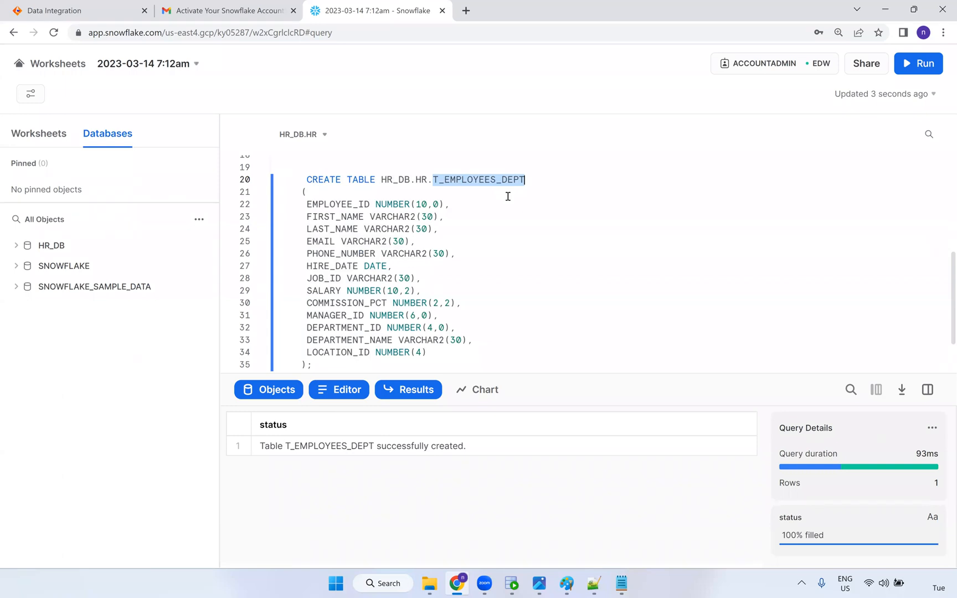
pyautogui.scroll(-2, 466, 325)
pyautogui.press('Return')
pyautogui.write('select * From')
pyautogui.hotkey('ctrl', 'v')
pyautogui.write(';')
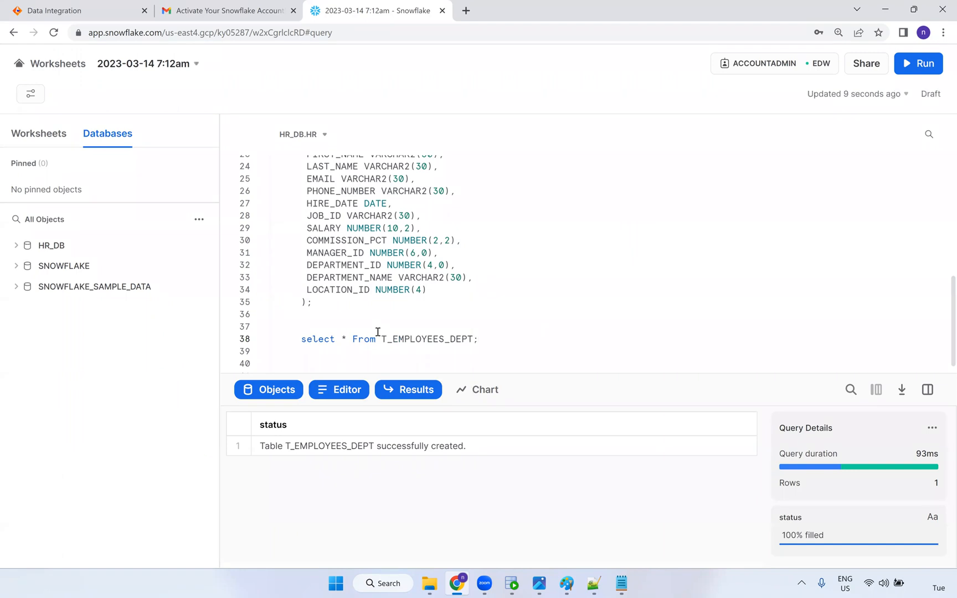
pyautogui.press('Left')
pyautogui.press('Left')
pyautogui.press('Left')
pyautogui.press('Left')
pyautogui.press('Left')
pyautogui.press('Left')
pyautogui.hotkey('ctrl', 'Return')
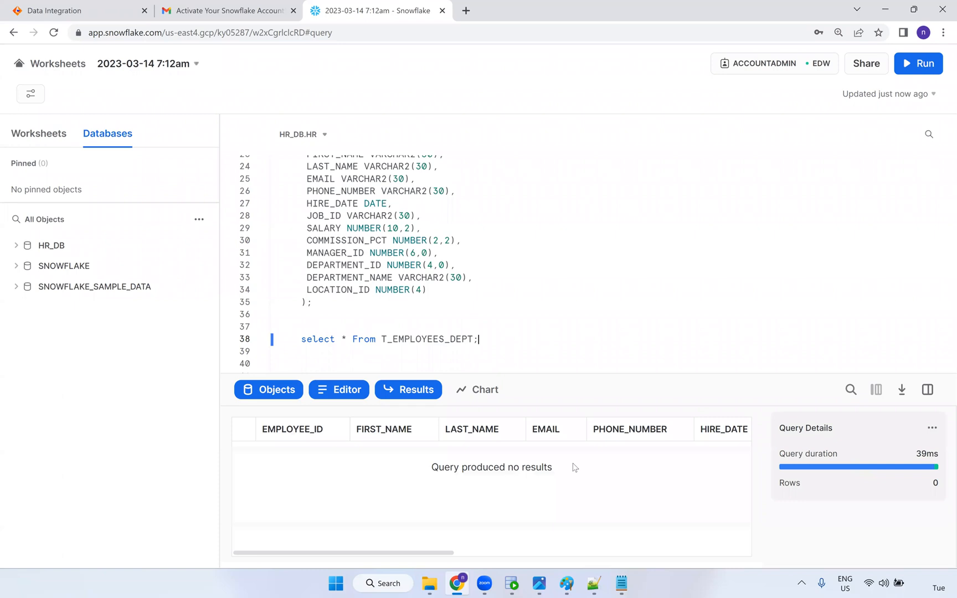
pyautogui.moveTo(391, 560); pyautogui.dragTo(657, 510)
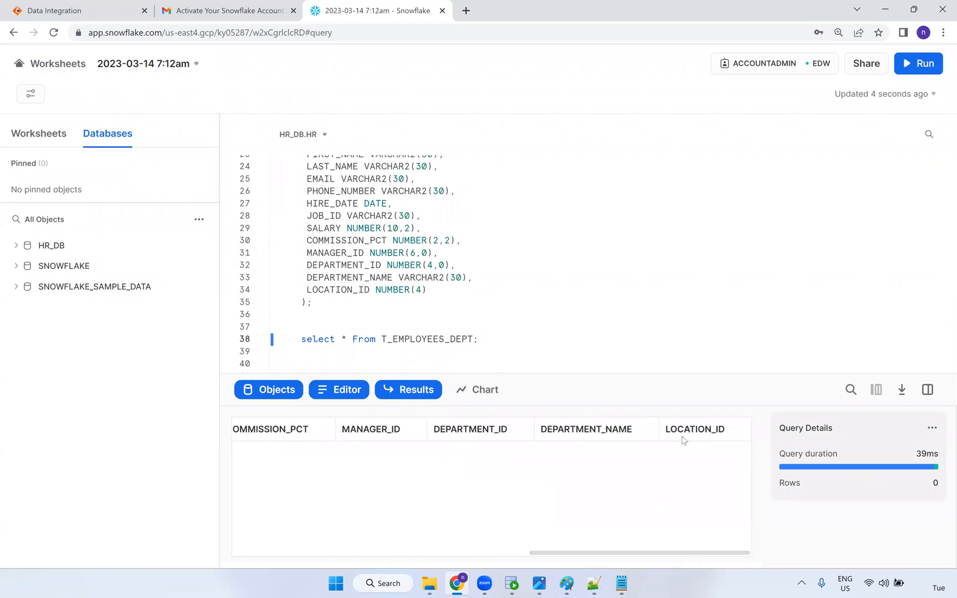
pyautogui.click(107, 7)
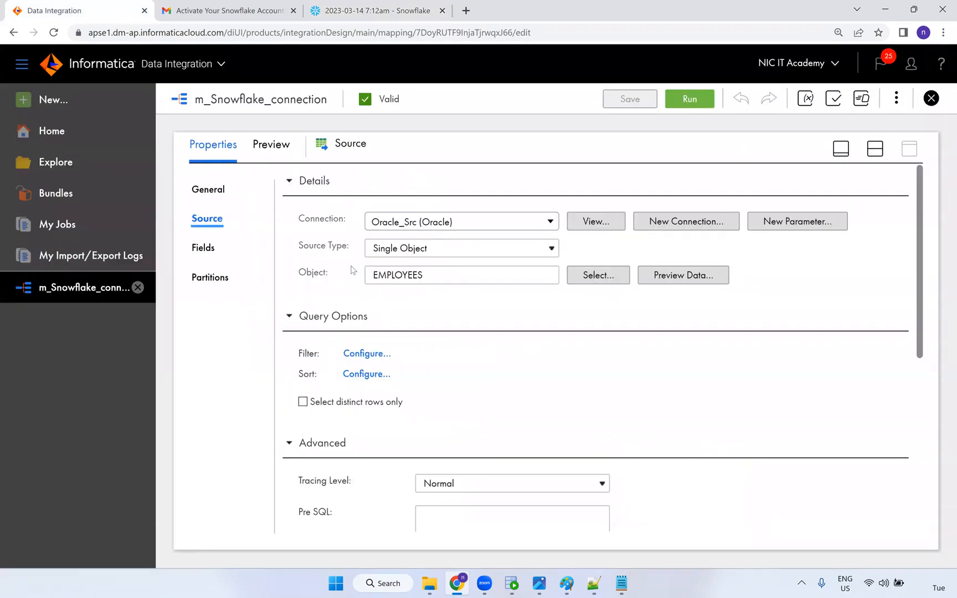
# Step: Change the Source type to Multiple Objects and add EMPLOYEES as its source object
pyautogui.click(404, 268)
pyautogui.click(429, 249)
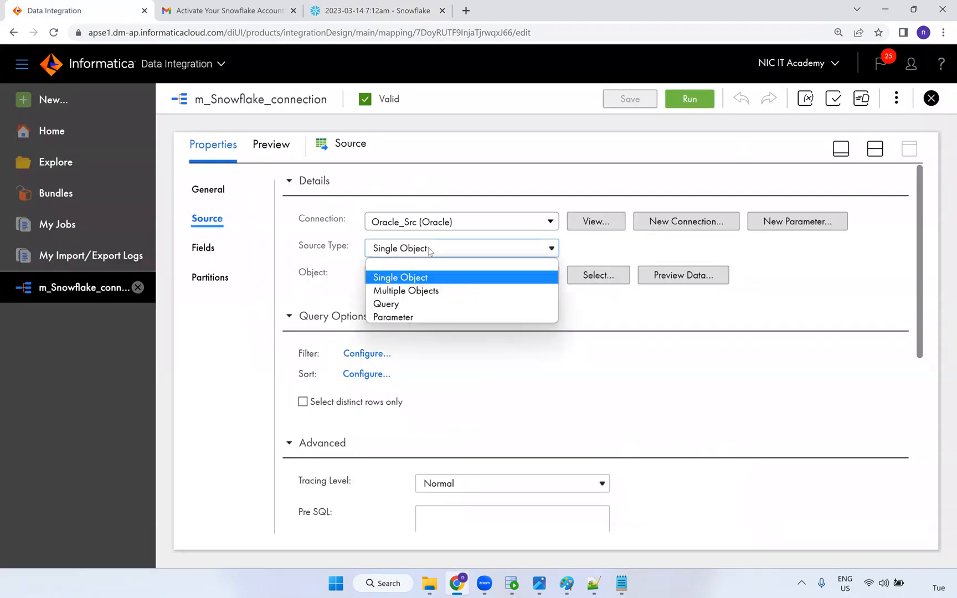
pyautogui.click(403, 293)
pyautogui.click(504, 381)
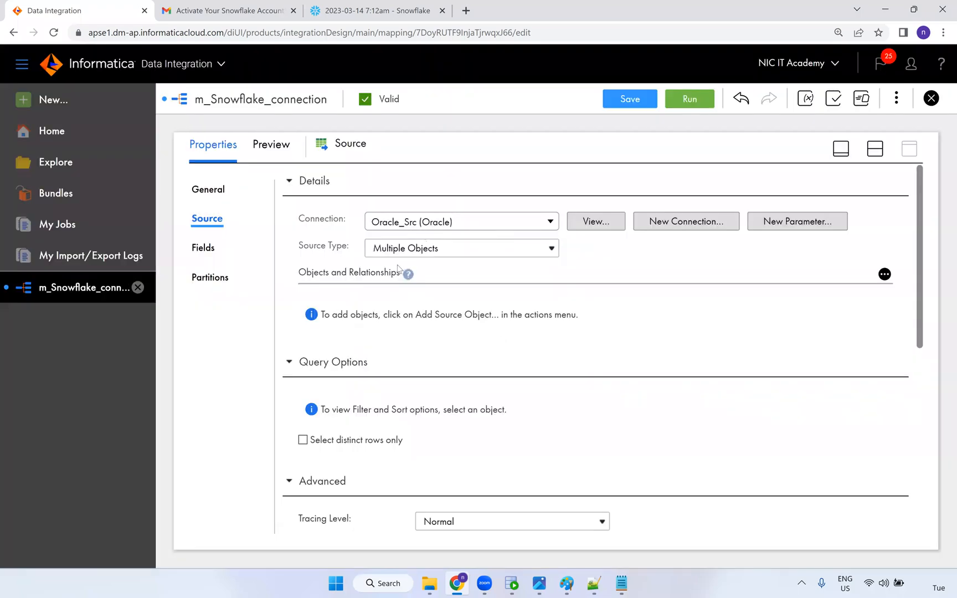
pyautogui.click(885, 275)
pyautogui.click(858, 310)
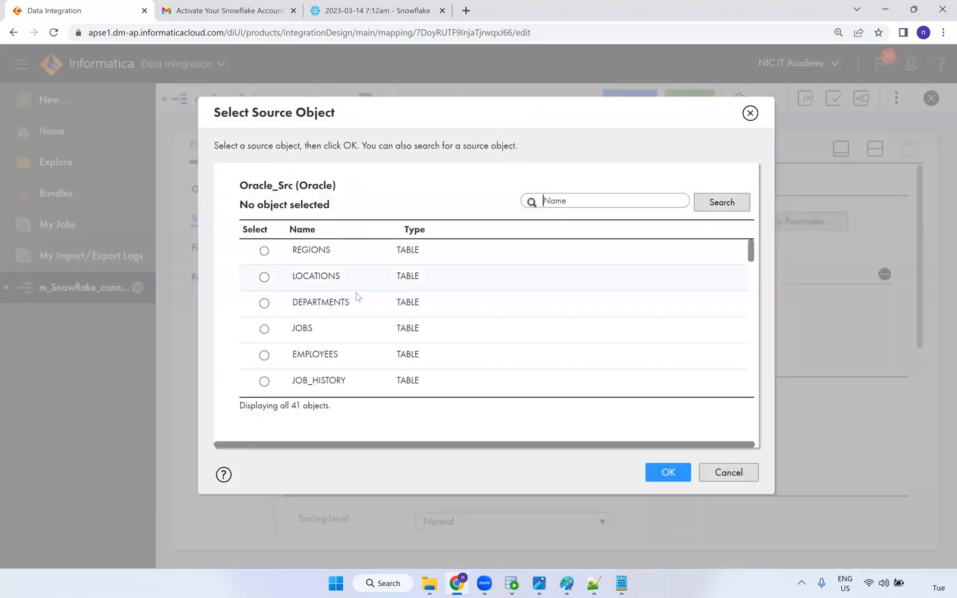
pyautogui.click(334, 353)
pyautogui.click(667, 472)
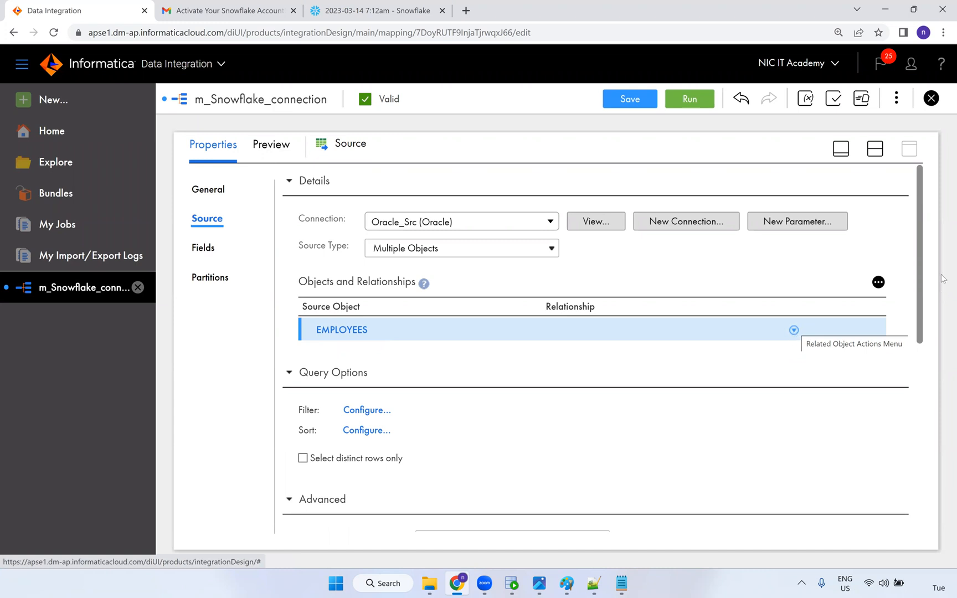
# Step: Start adding DEPARTMENTS as a related object of EMPLOYEES, try a custom relationship, then cancel
pyautogui.click(879, 283)
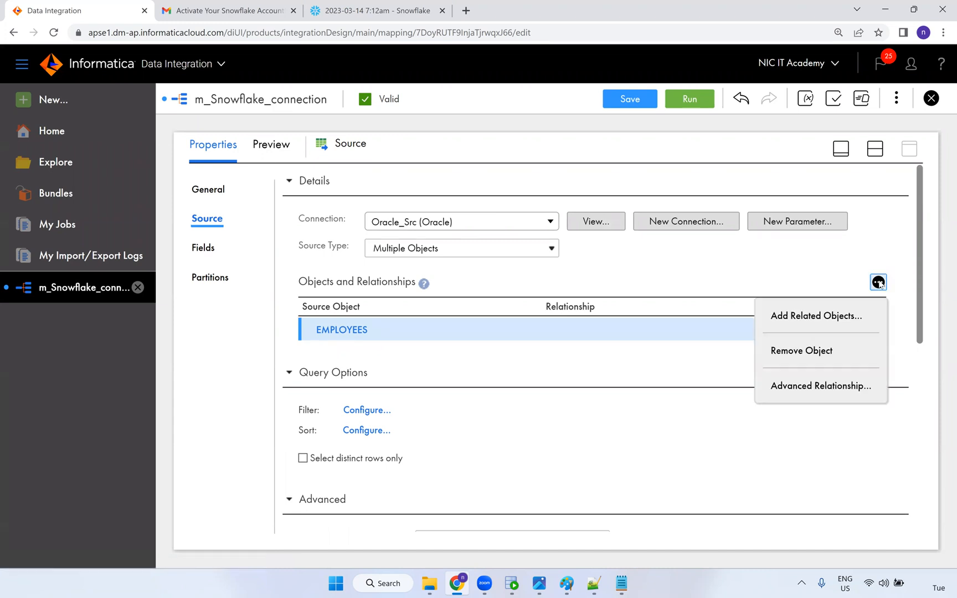
pyautogui.click(792, 316)
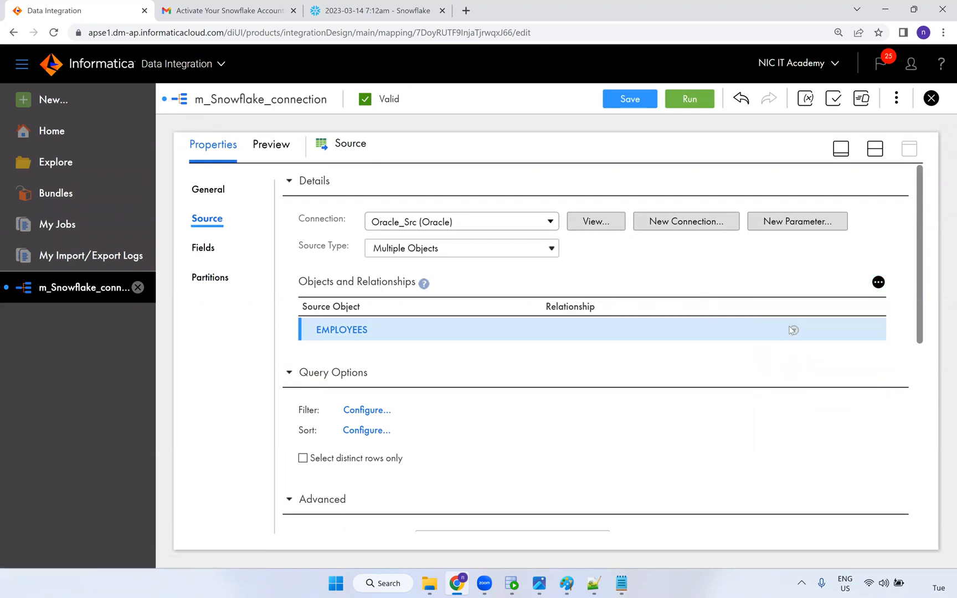
pyautogui.click(794, 331)
pyautogui.click(769, 373)
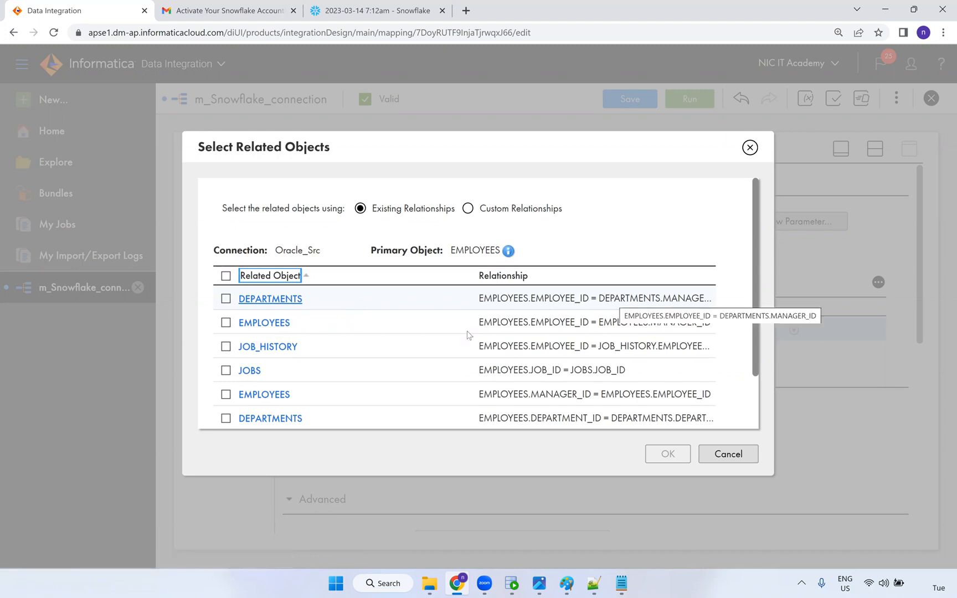
pyautogui.click(226, 420)
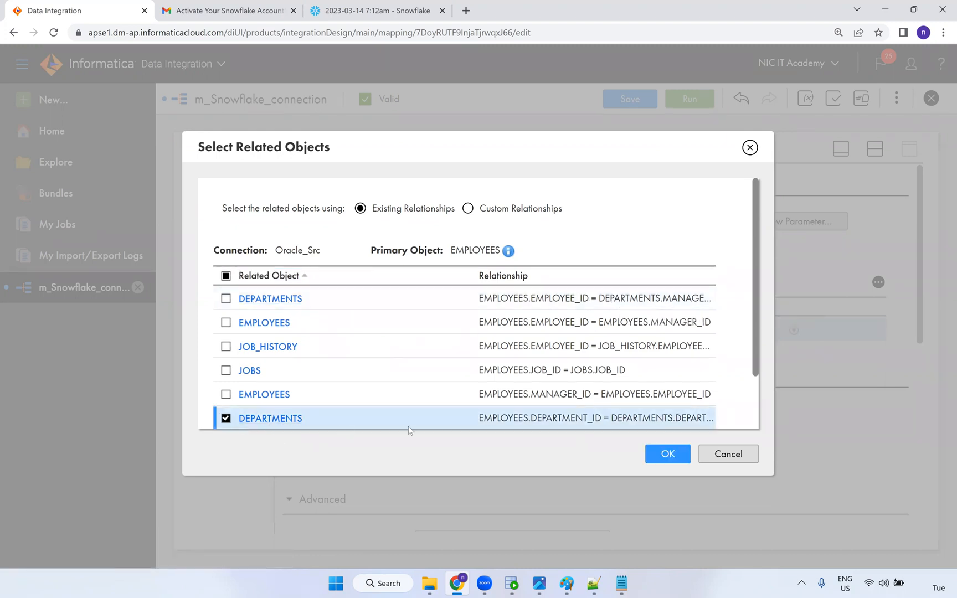
pyautogui.scroll(-2, 475, 431)
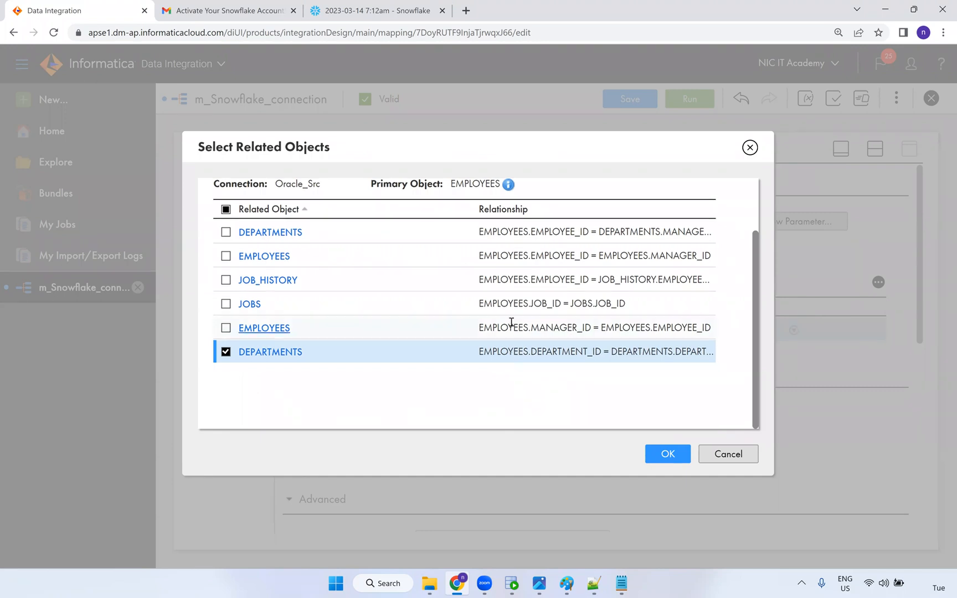
pyautogui.scroll(2, 507, 325)
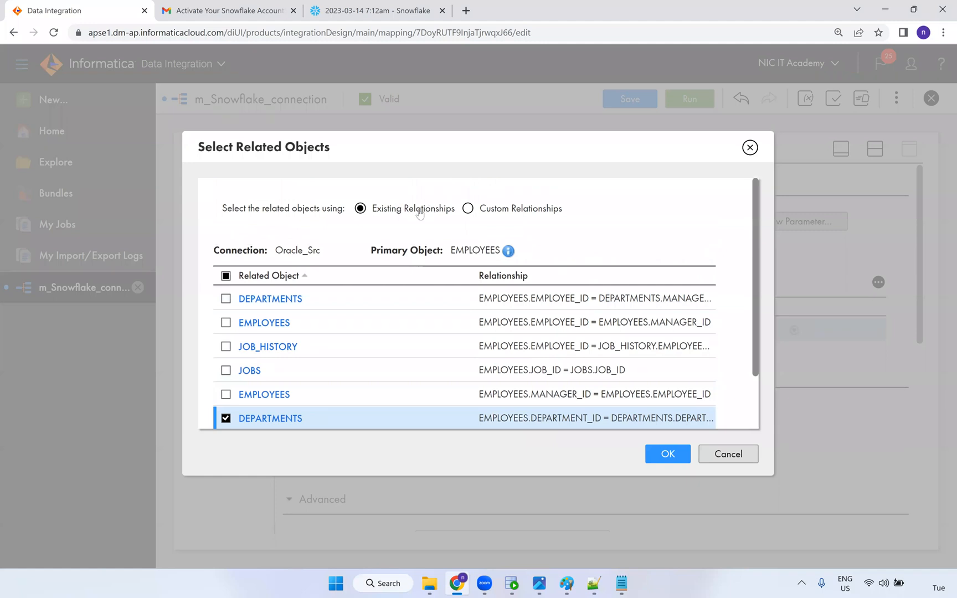
pyautogui.click(468, 209)
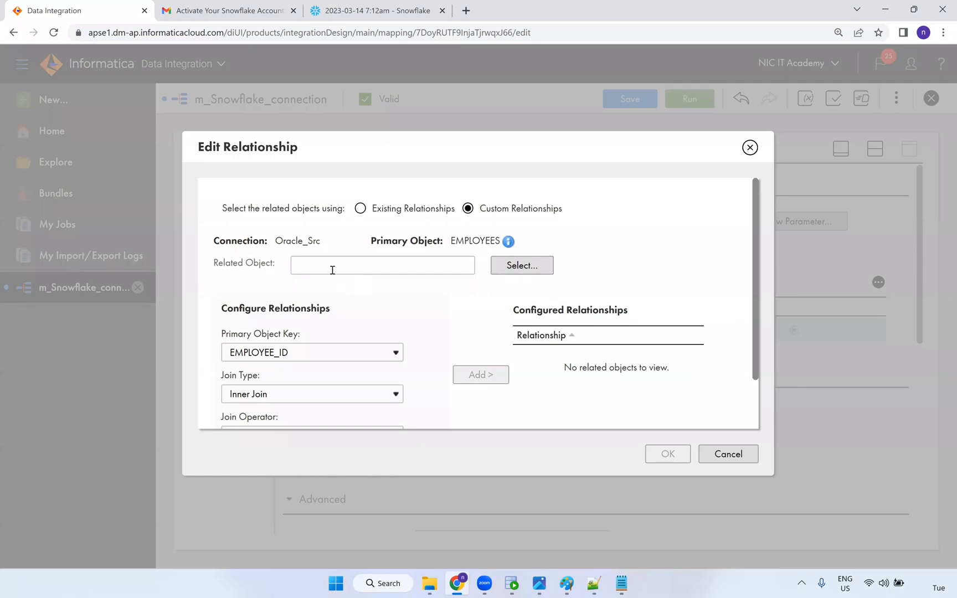
pyautogui.scroll(-2, 308, 366)
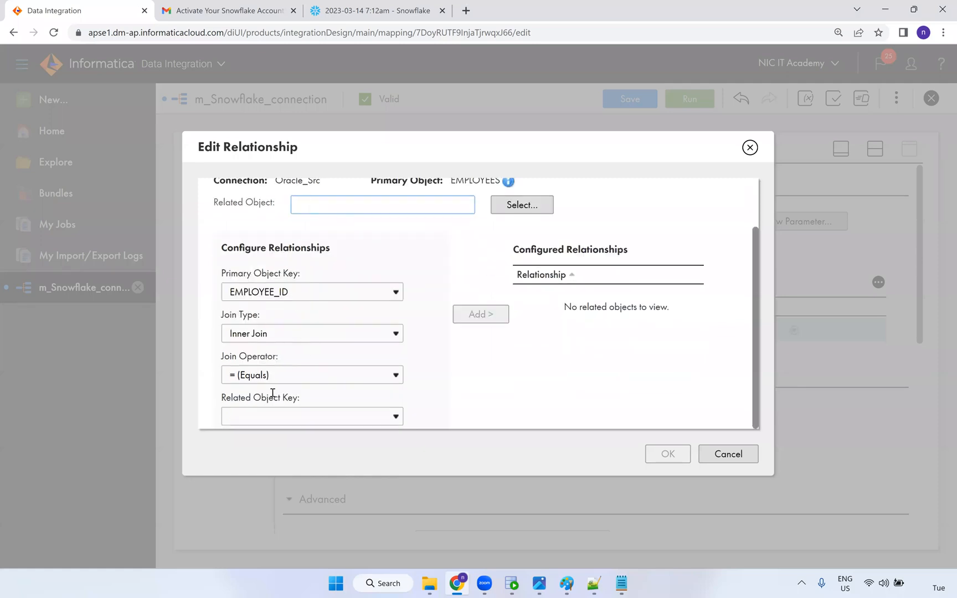
pyautogui.click(729, 454)
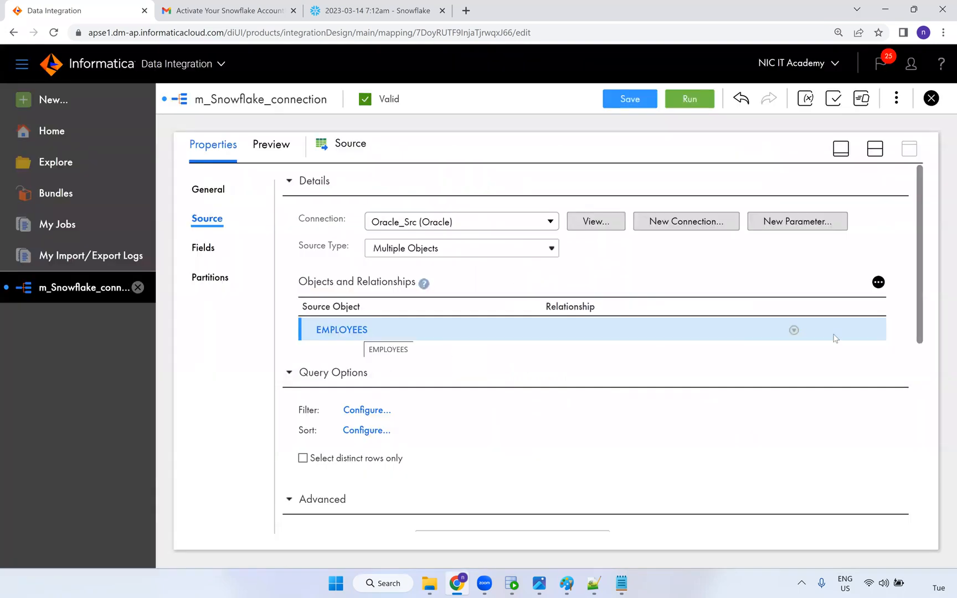
# Step: Add DEPARTMENTS as a related object of EMPLOYEES, joined on DEPARTMENT_ID
pyautogui.click(794, 330)
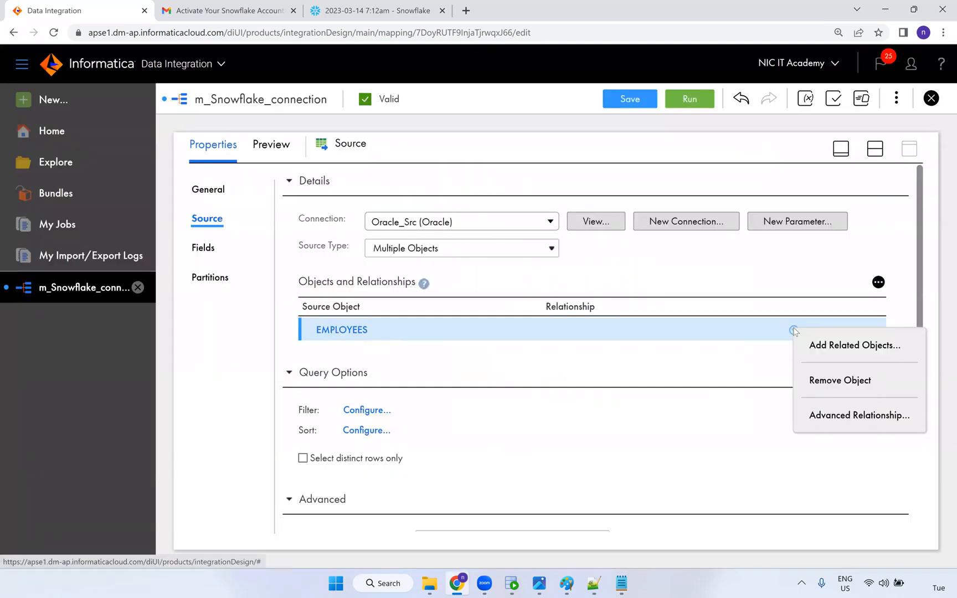
pyautogui.click(817, 346)
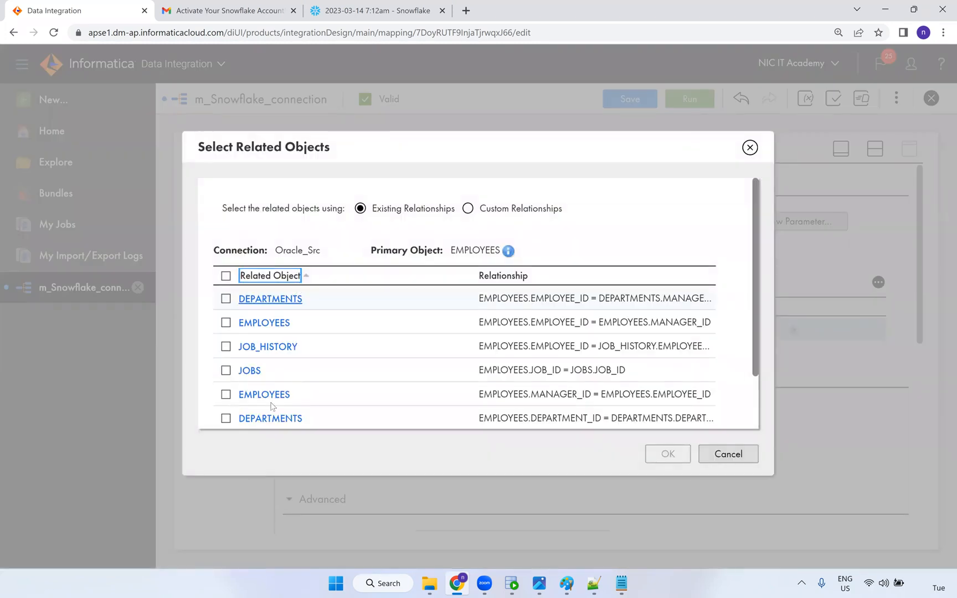
pyautogui.scroll(-2, 274, 407)
pyautogui.click(300, 361)
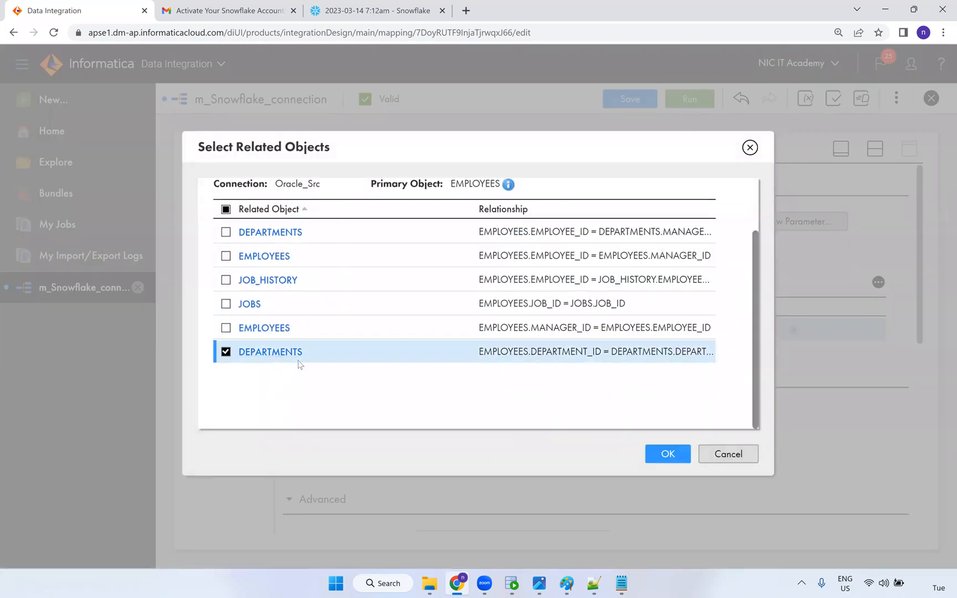
pyautogui.click(675, 453)
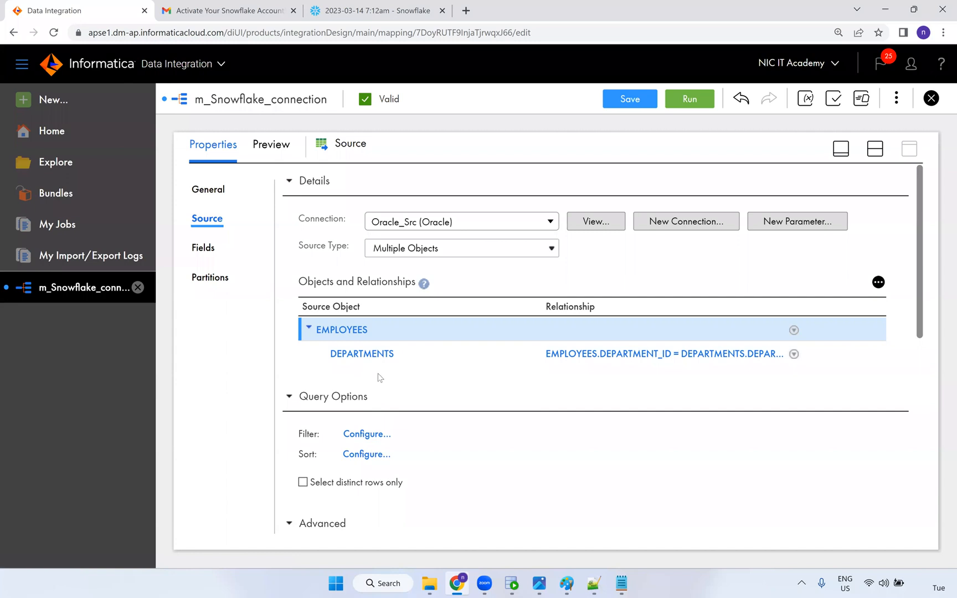
pyautogui.scroll(-2, 496, 382)
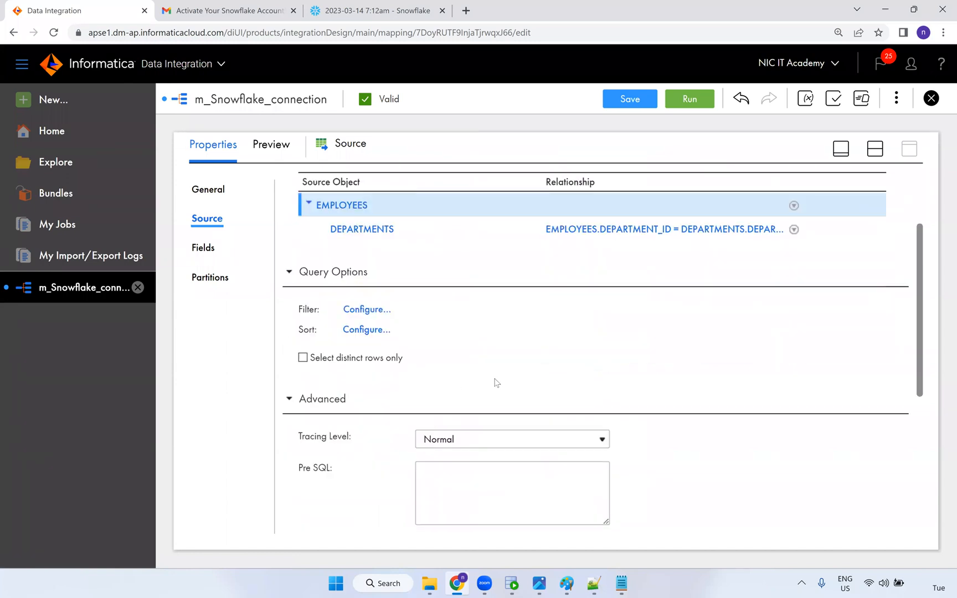
pyautogui.scroll(-2, 363, 326)
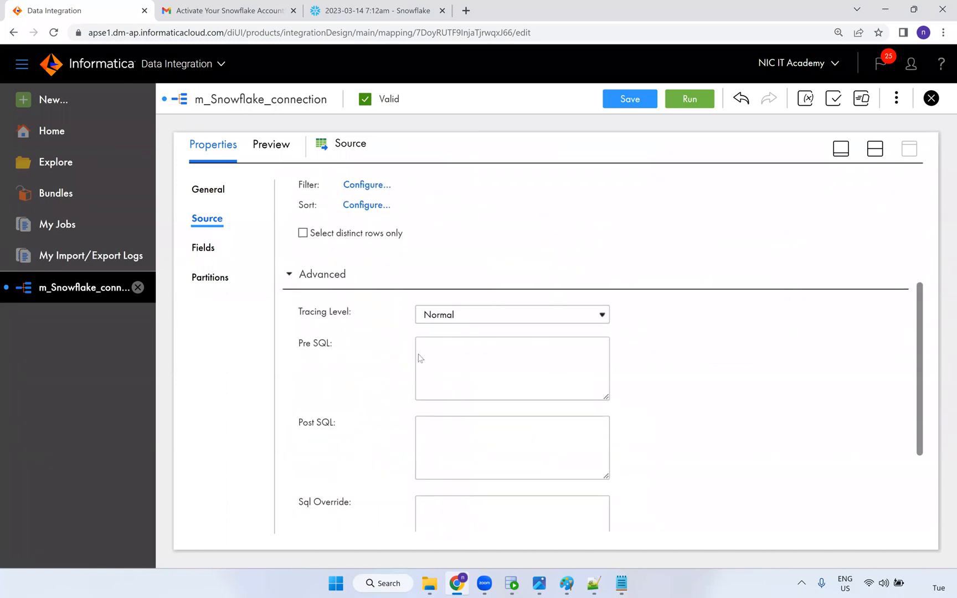
pyautogui.scroll(4, 443, 355)
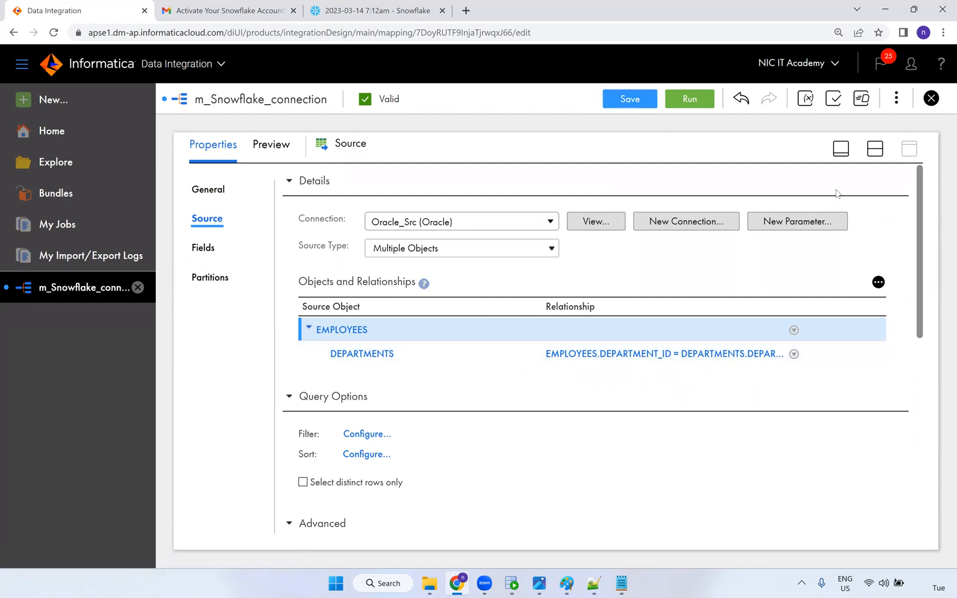
# Step: Set the Target's object to the Snowflake table T_EMPLOYEES_DEPT and accept the change
pyautogui.click(879, 154)
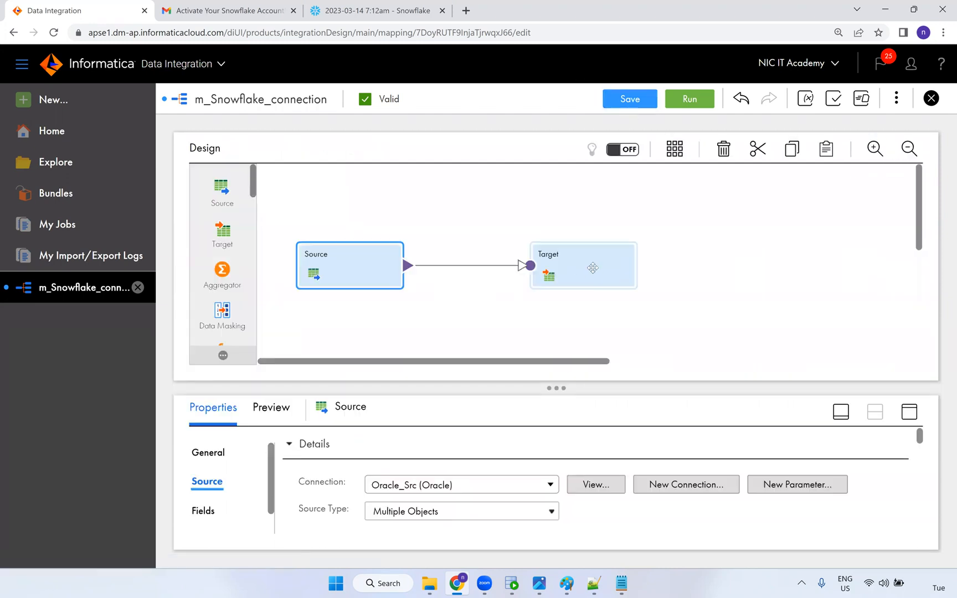
pyautogui.click(593, 268)
pyautogui.click(905, 412)
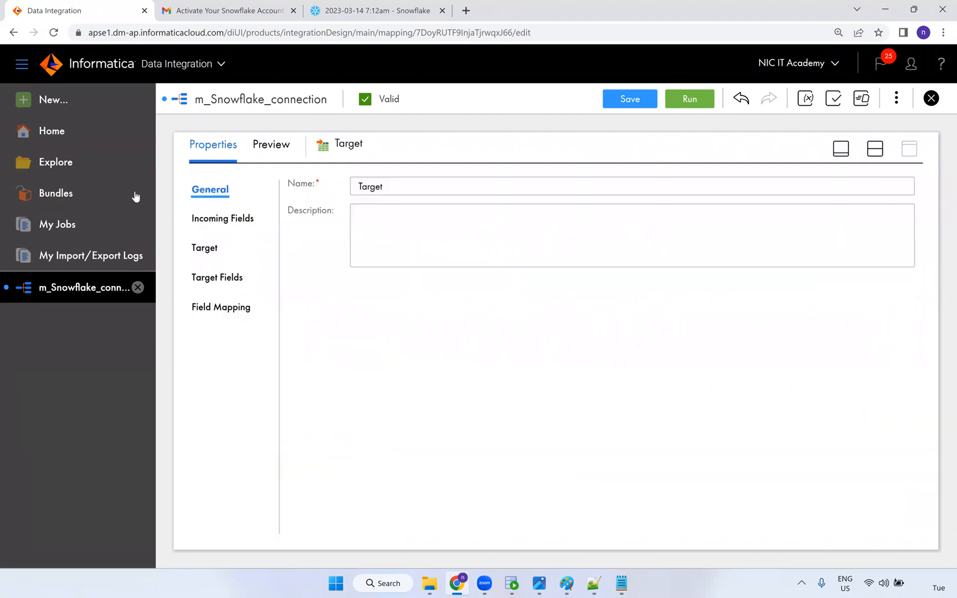
pyautogui.click(204, 249)
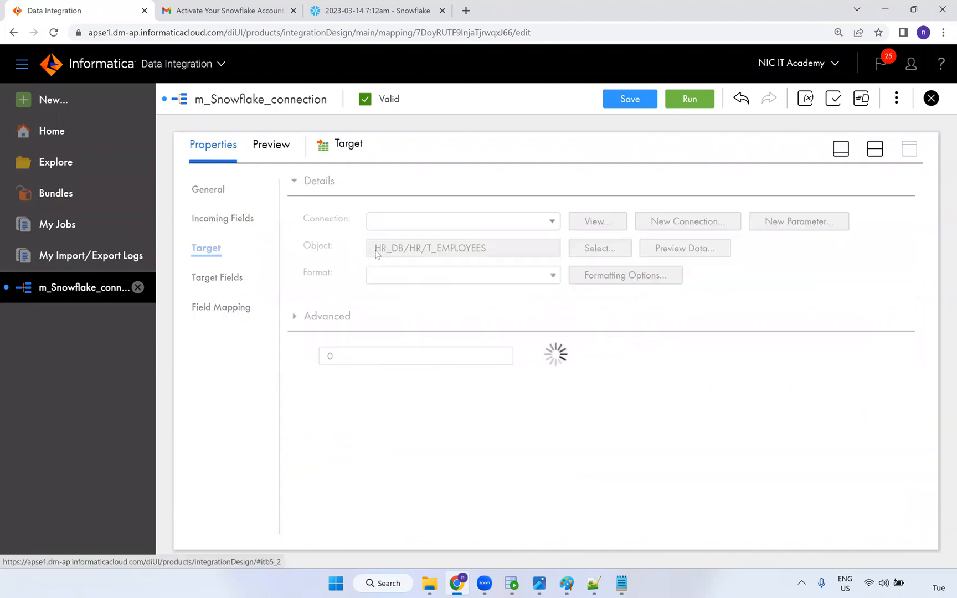
pyautogui.click(618, 280)
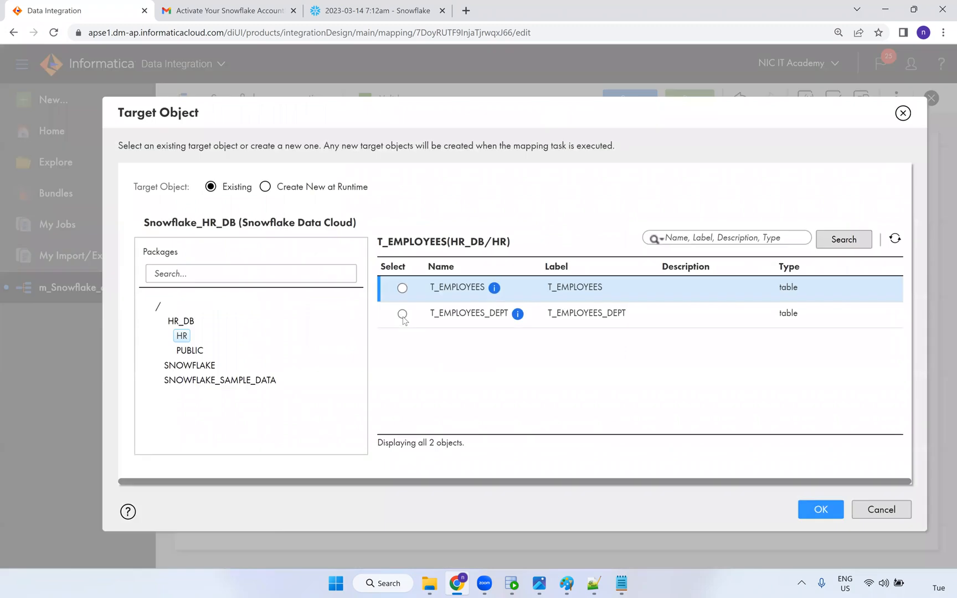
pyautogui.click(402, 315)
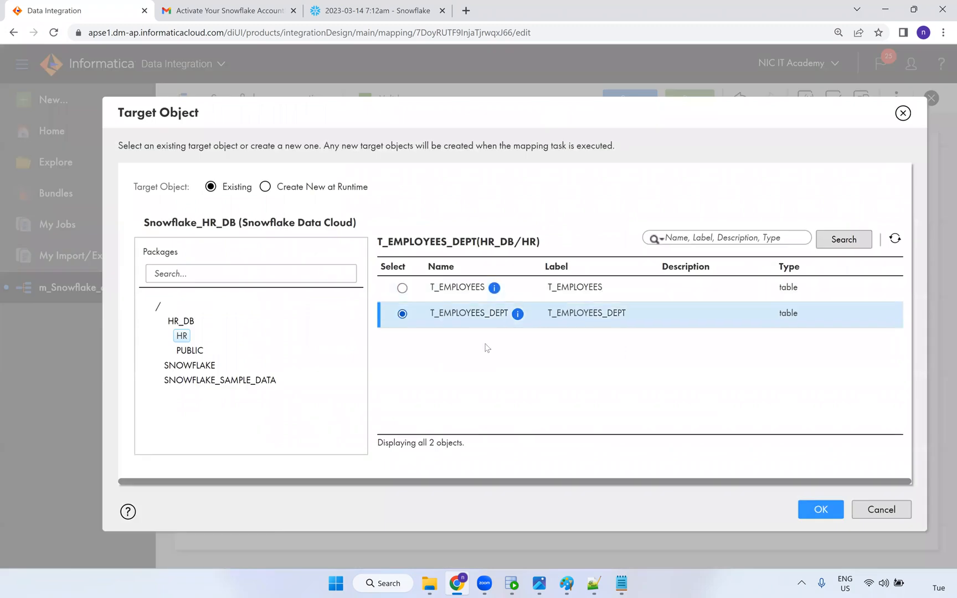
pyautogui.click(828, 510)
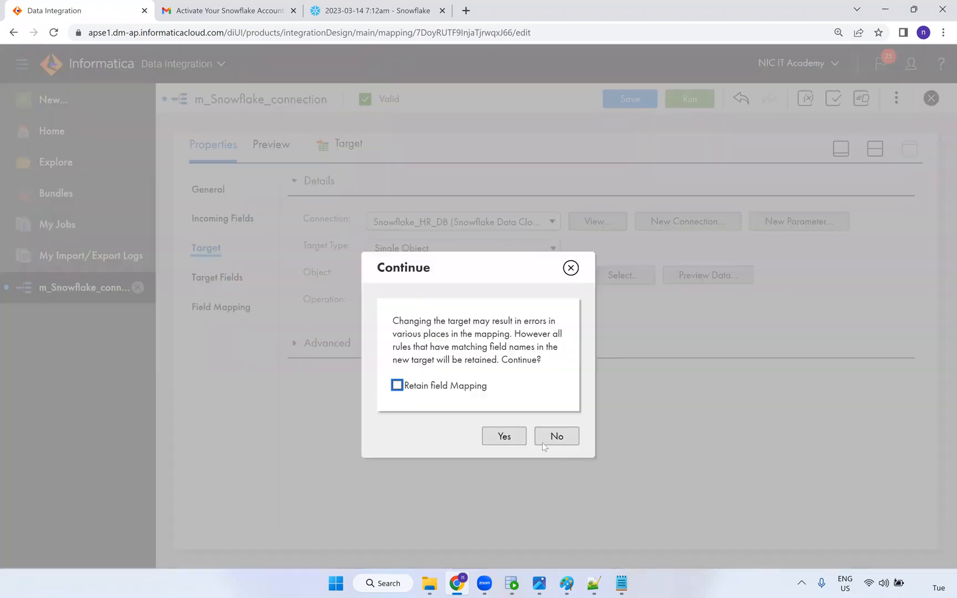
pyautogui.click(543, 444)
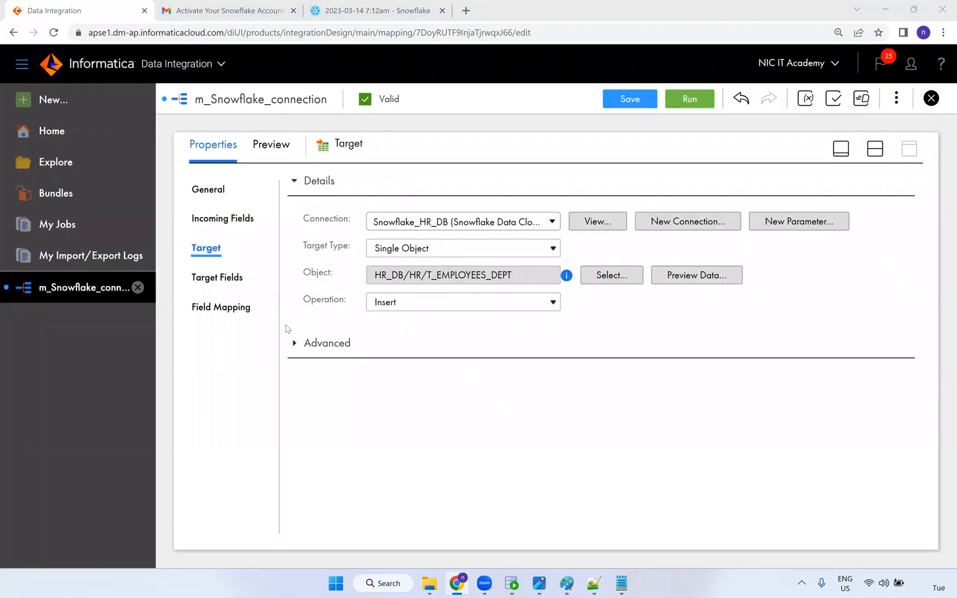
# Step: Show the Target's field mapping (0 of 13 mapped) and its Automap options
pyautogui.scroll(-8, 434, 400)
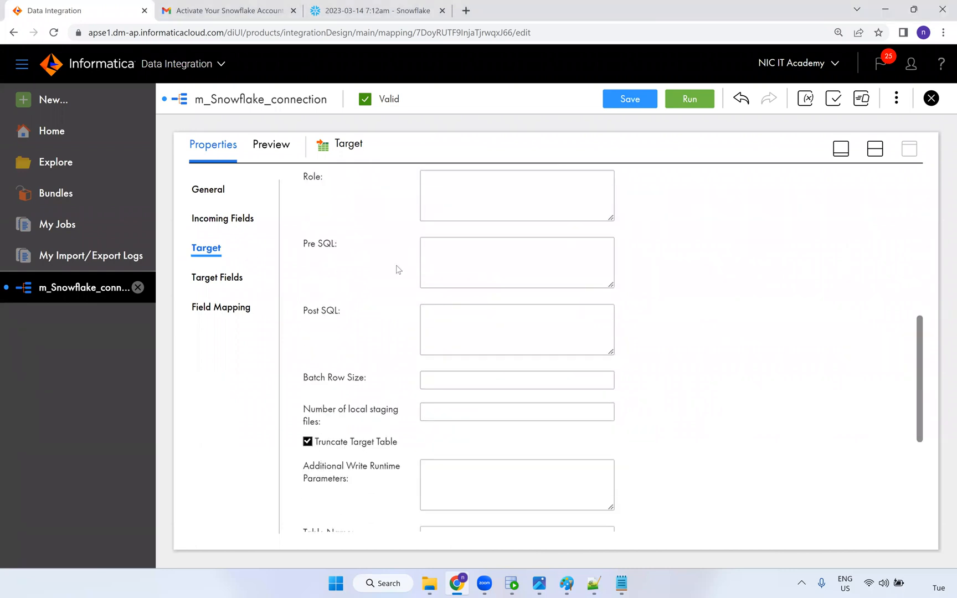
pyautogui.scroll(8, 398, 269)
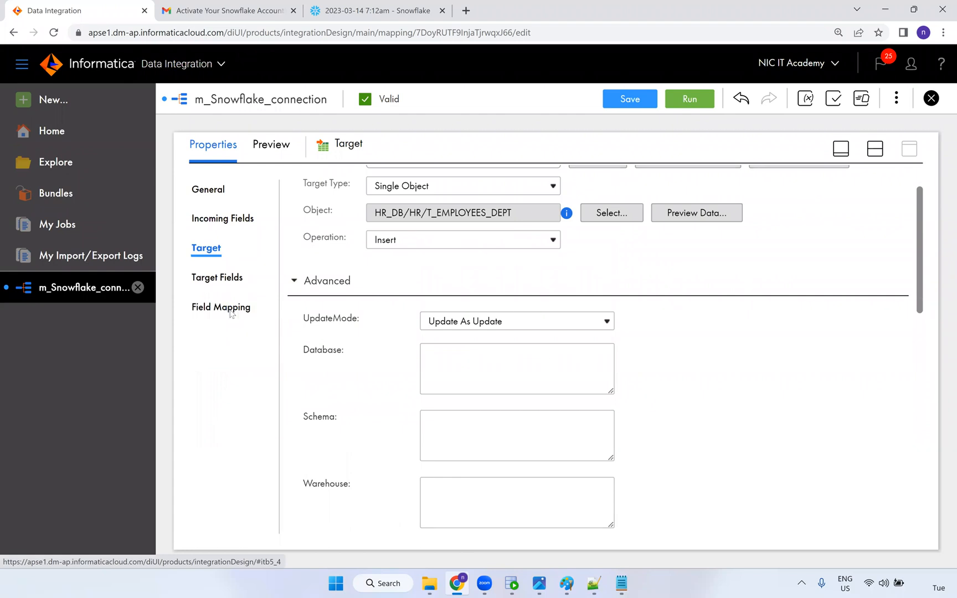
pyautogui.click(231, 312)
pyautogui.scroll(-1, 346, 284)
pyautogui.scroll(1, 346, 285)
pyautogui.click(853, 229)
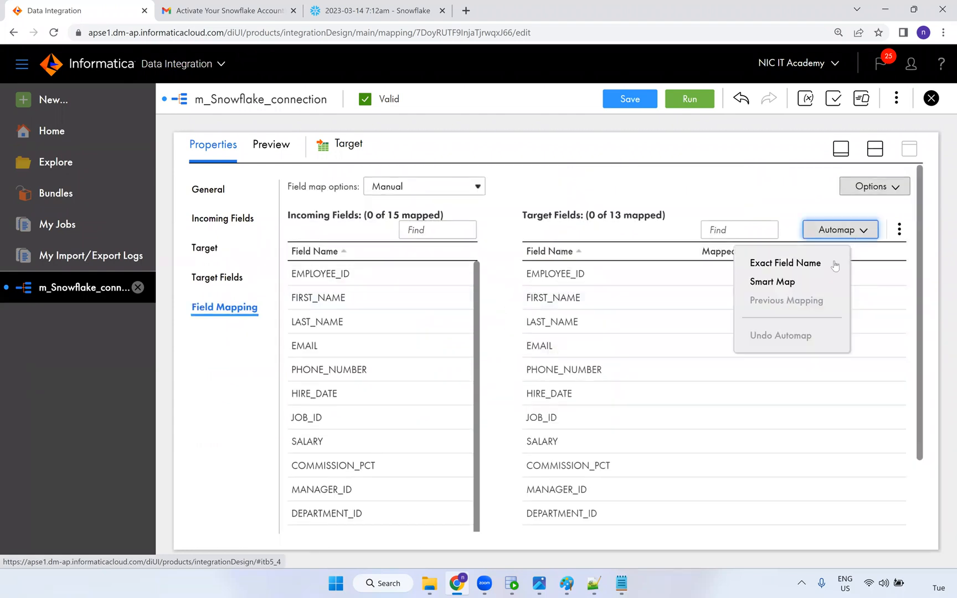
# Step: Smart Map all 13 target fields, check the DEPARTMENT_NAME mapping, and save m_Snowflake_connection
pyautogui.click(801, 283)
pyautogui.scroll(-3, 795, 332)
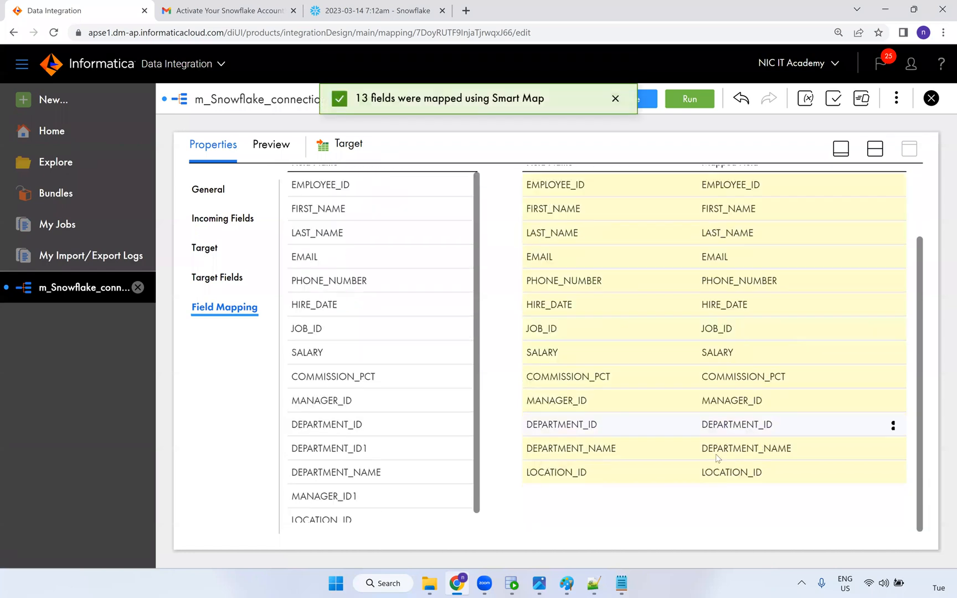
pyautogui.moveTo(625, 454); pyautogui.dragTo(526, 451)
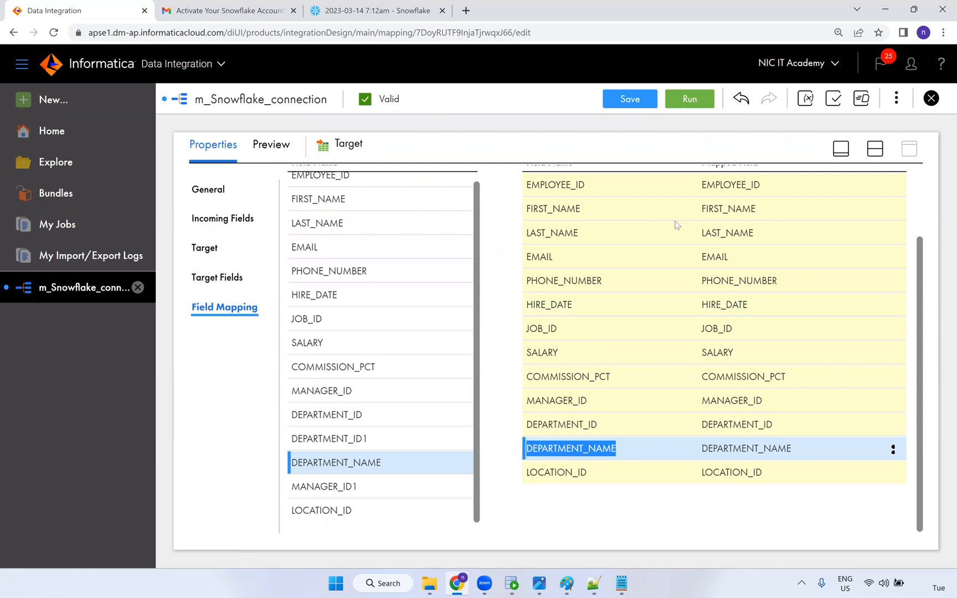
pyautogui.scroll(2, 870, 231)
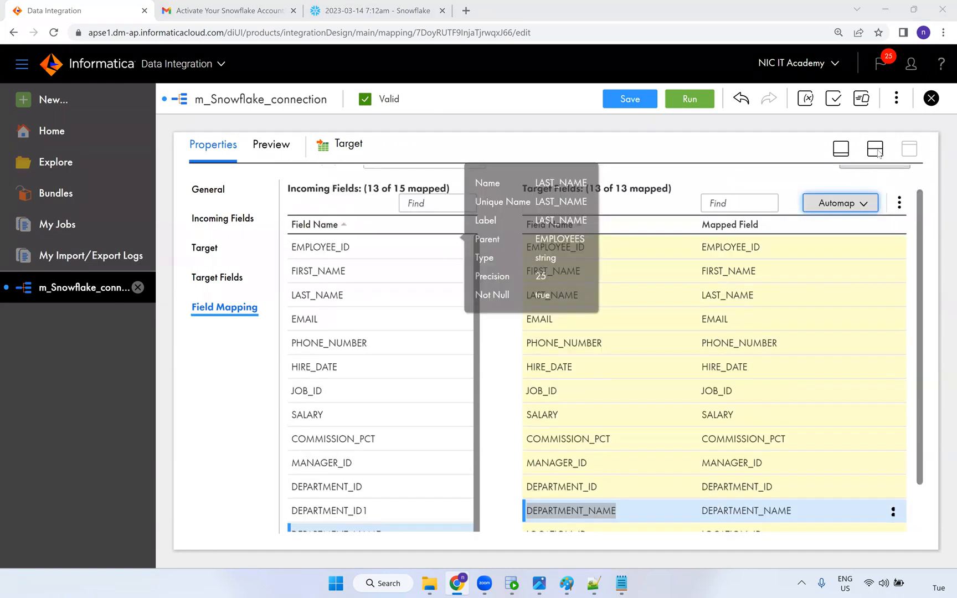
pyautogui.click(637, 104)
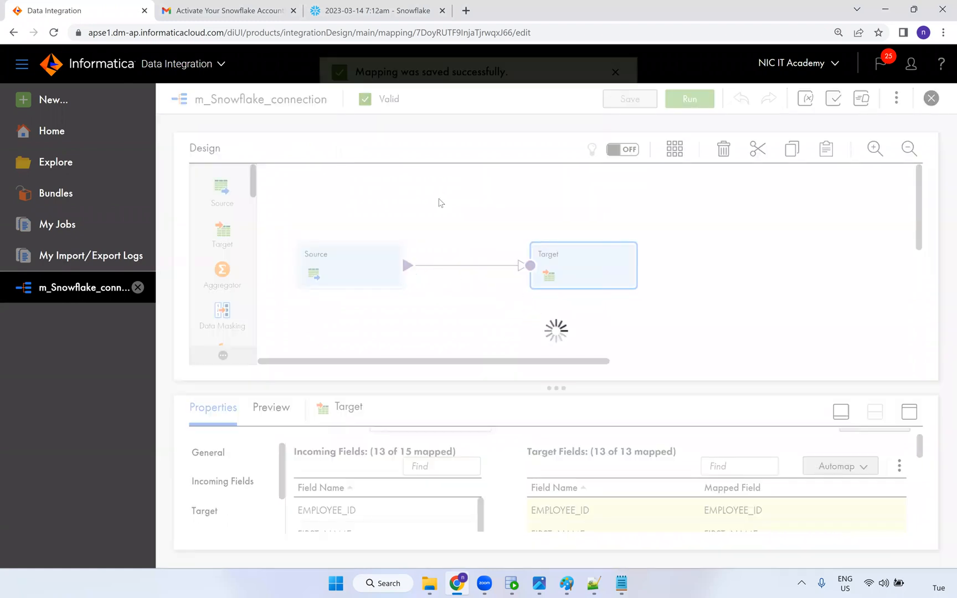
# Step: Run the mapping and refresh My Jobs until run m_Snowflake_connection-8 shows Success
pyautogui.click(690, 103)
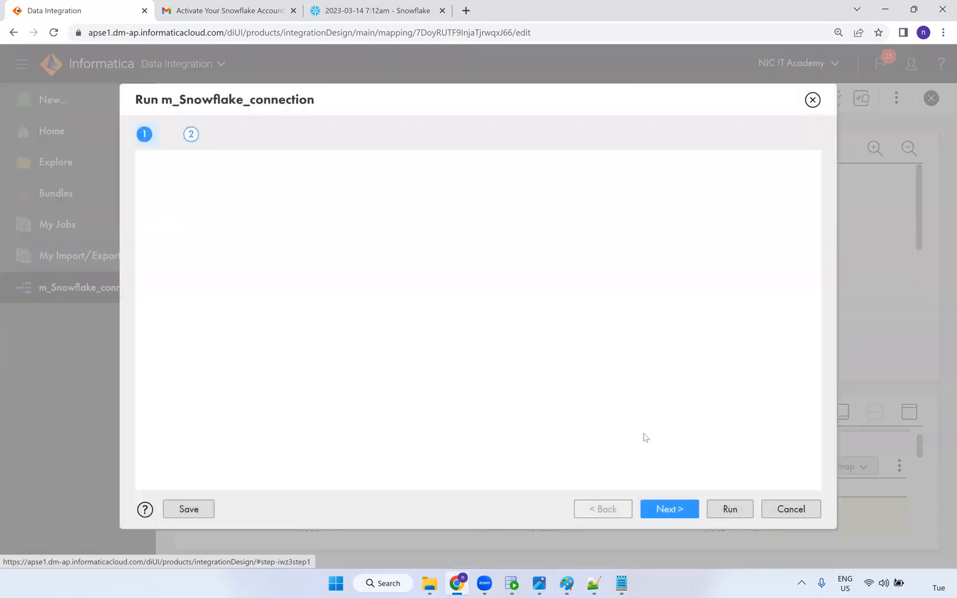
pyautogui.click(730, 509)
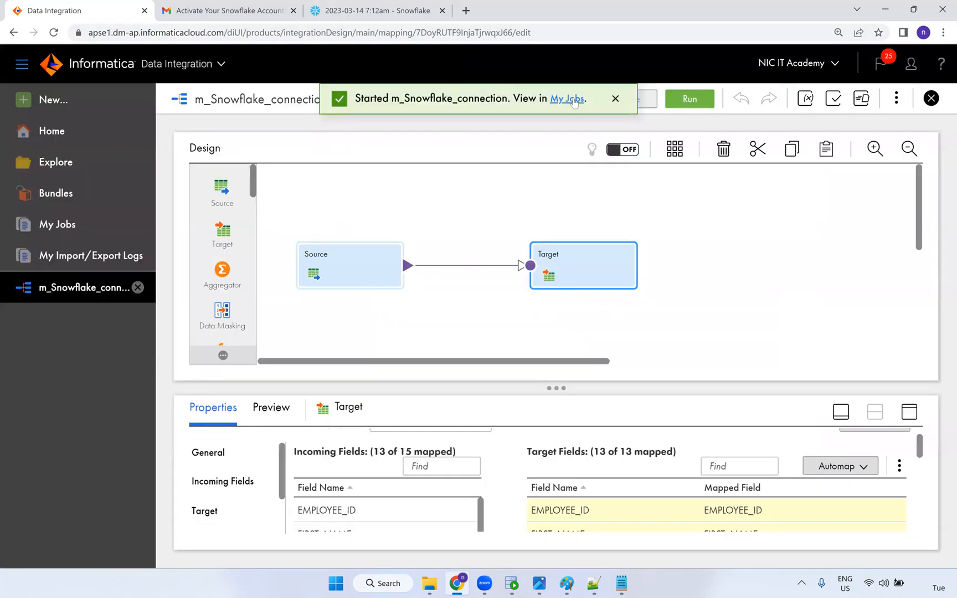
pyautogui.click(571, 99)
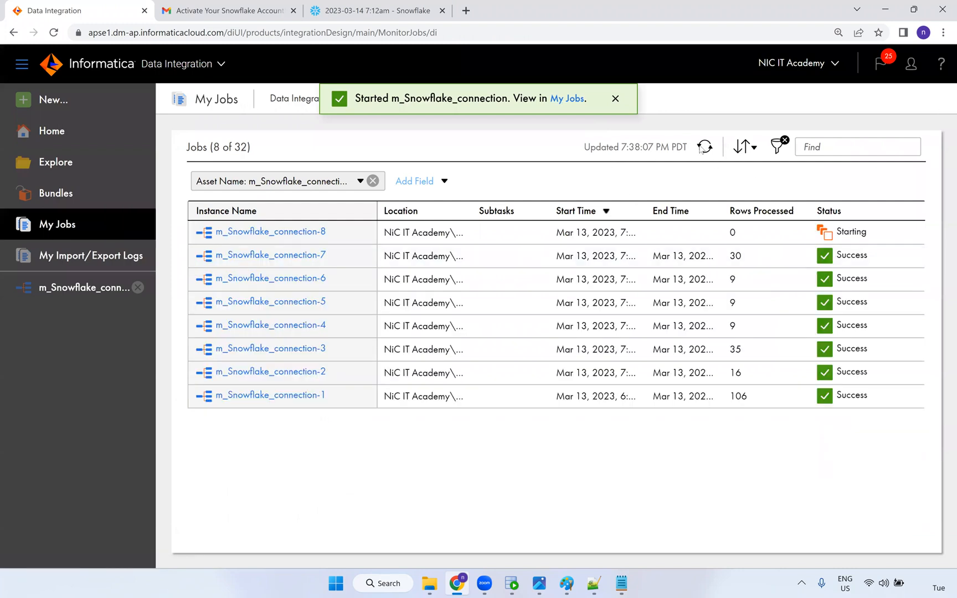
pyautogui.click(702, 147)
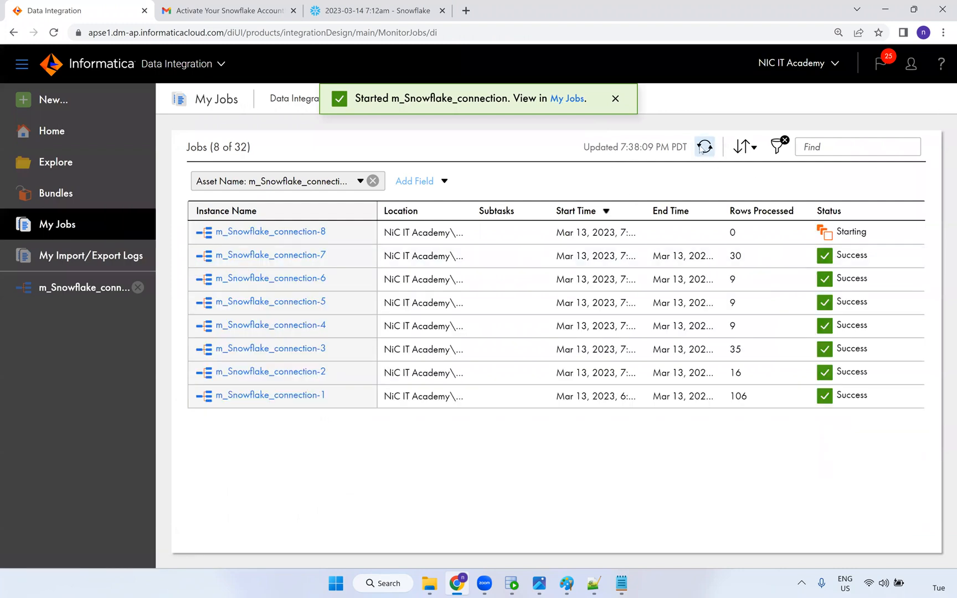
pyautogui.click(705, 147)
pyautogui.click(705, 147)
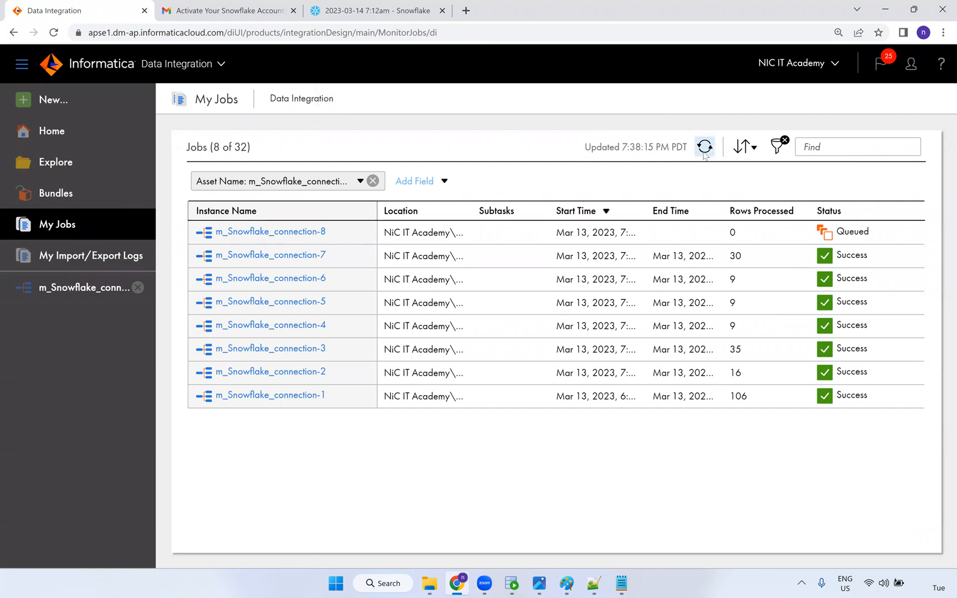
pyautogui.click(704, 153)
pyautogui.click(705, 153)
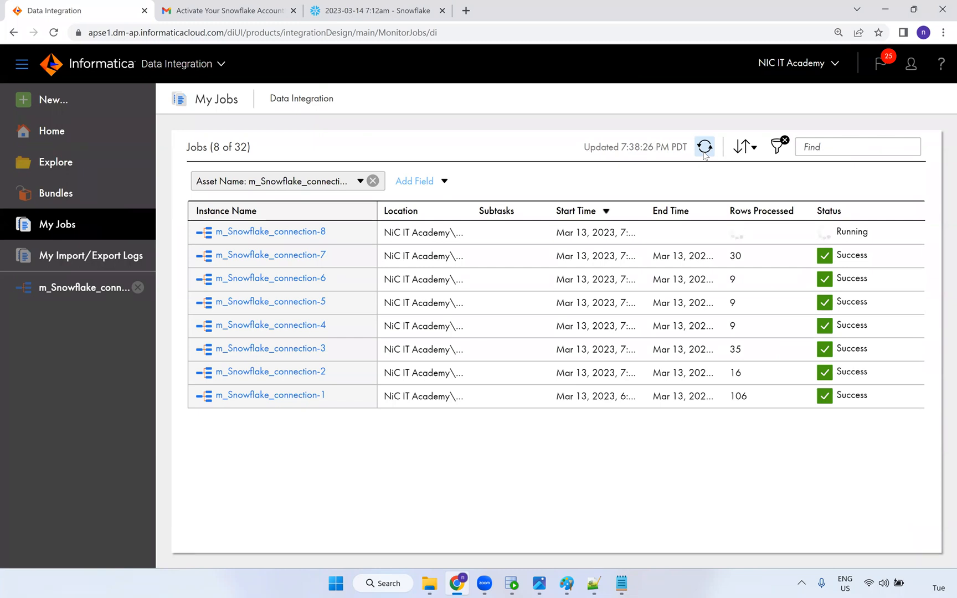
pyautogui.click(704, 153)
pyautogui.click(704, 153)
pyautogui.click(704, 153)
pyautogui.click(704, 153)
pyautogui.click(704, 148)
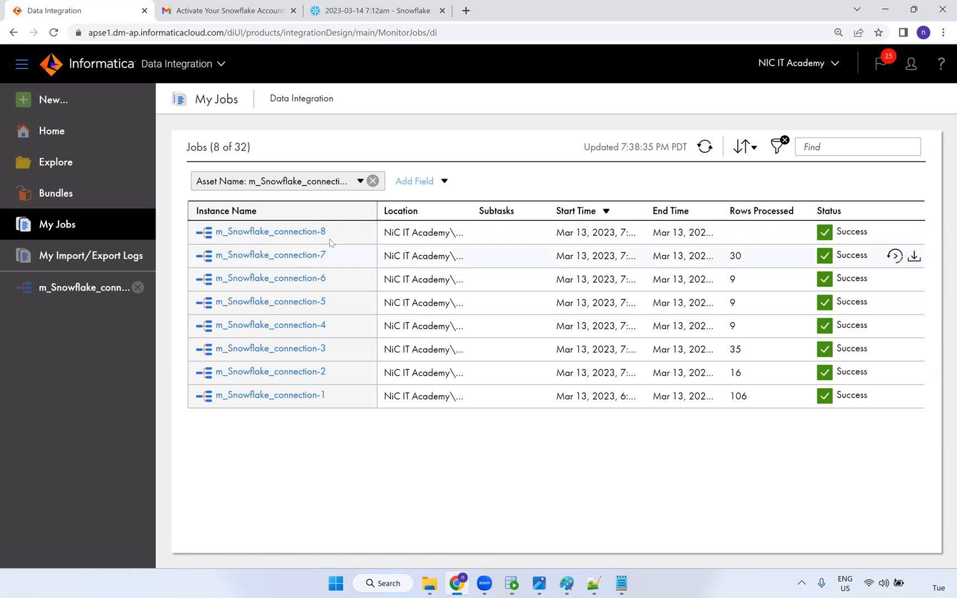
# Step: Open run m_Snowflake_connection-8's details and check the 105 source and target success rows
pyautogui.click(269, 233)
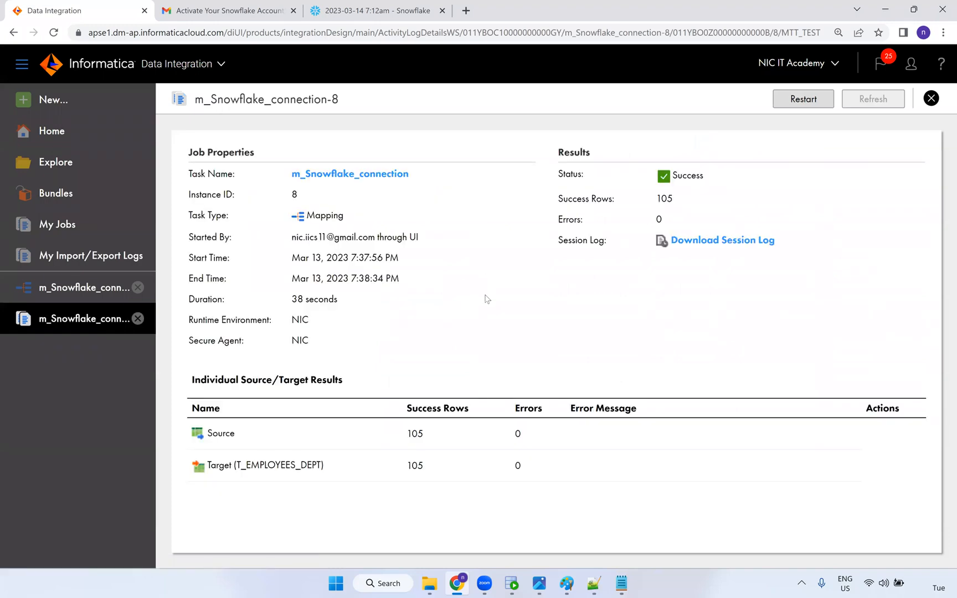
pyautogui.doubleClick(402, 434)
pyautogui.doubleClick(386, 467)
pyautogui.doubleClick(402, 436)
# Step: Look at the departments query in Oracle SQL Developer, then go back to the Snowflake worksheet
pyautogui.click(520, 586)
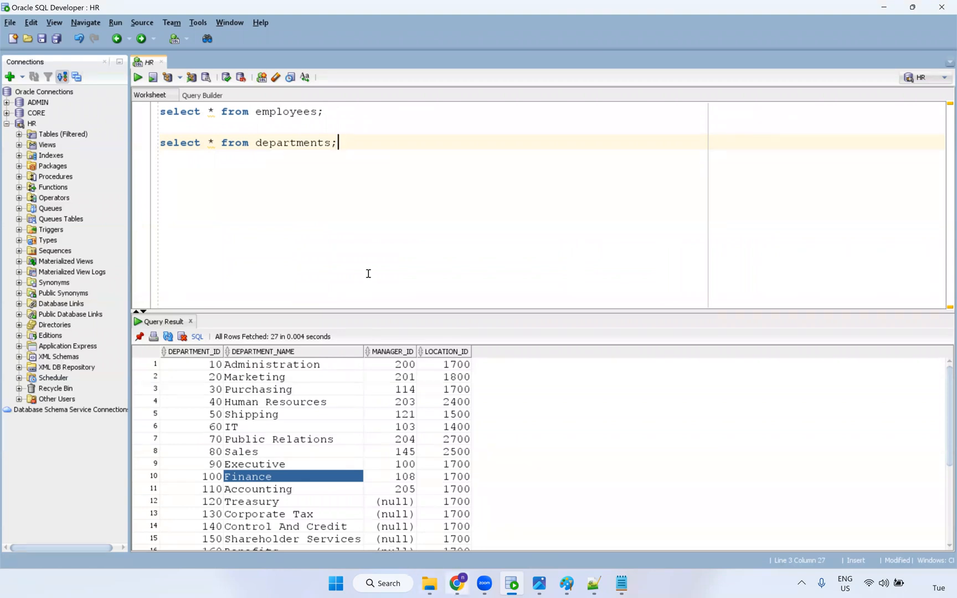
pyautogui.click(457, 584)
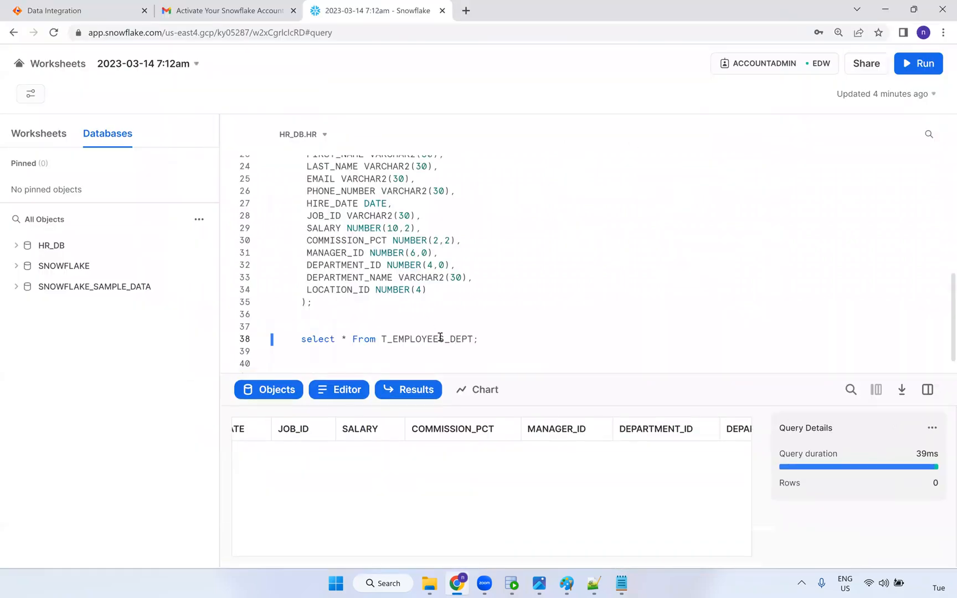
# Step: Rerun the T_EMPLOYEES_DEPT query, inspect the 105 rows' Finance values, then return to Informatica
pyautogui.hotkey('ctrl', 'Return')
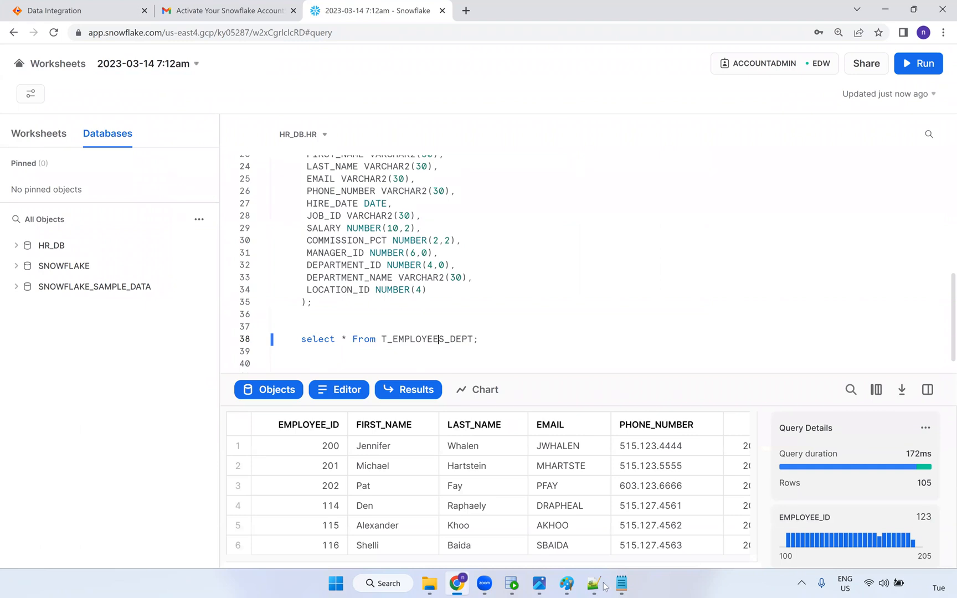
pyautogui.hscroll(10, 680, 525)
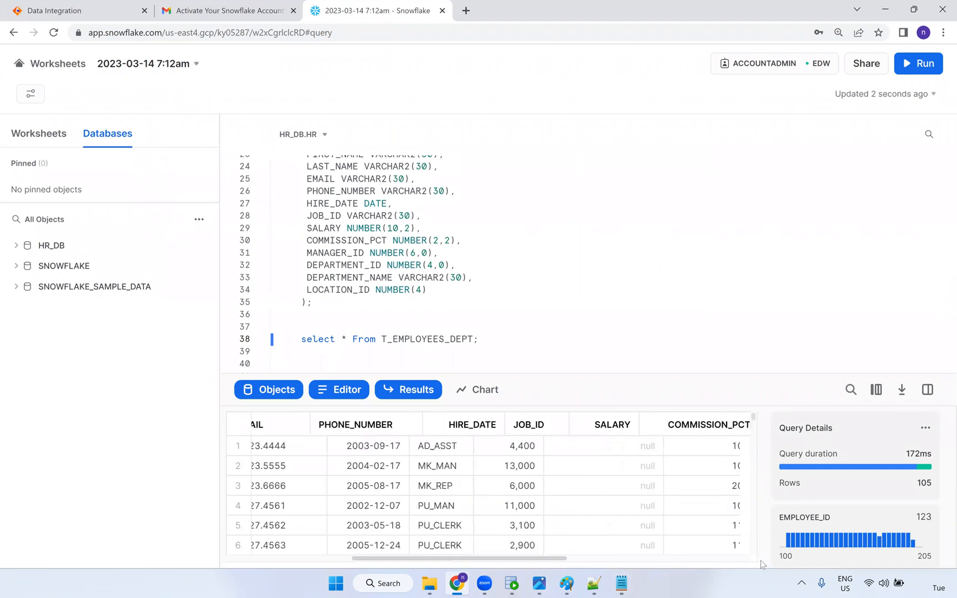
pyautogui.scroll(-9, 598, 479)
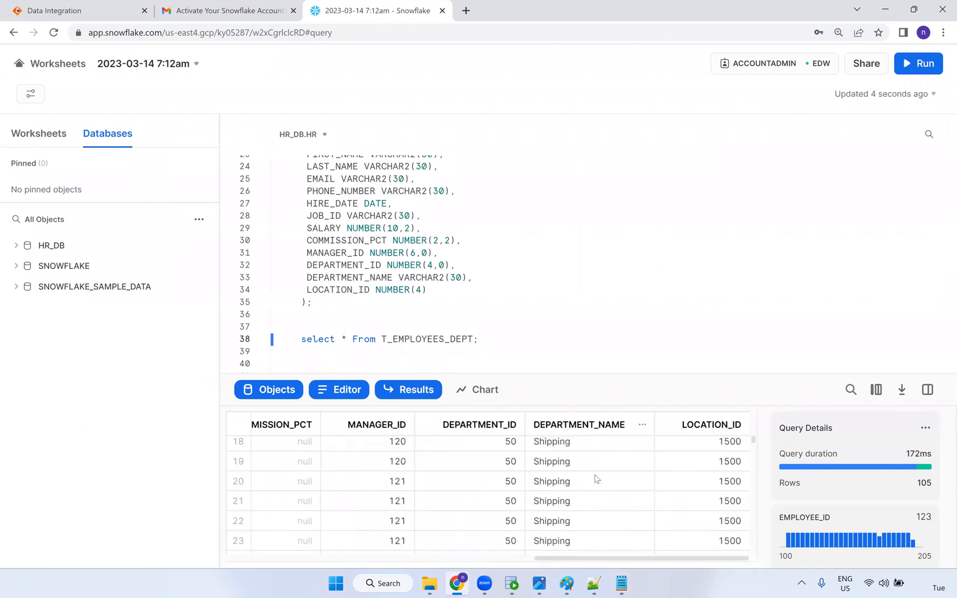
pyautogui.scroll(-20, 597, 493)
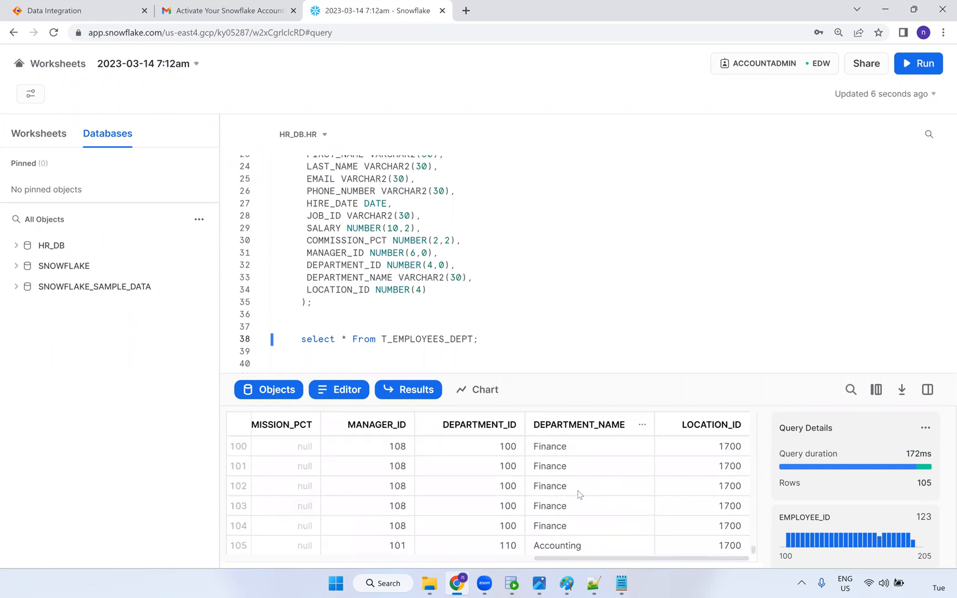
pyautogui.click(564, 509)
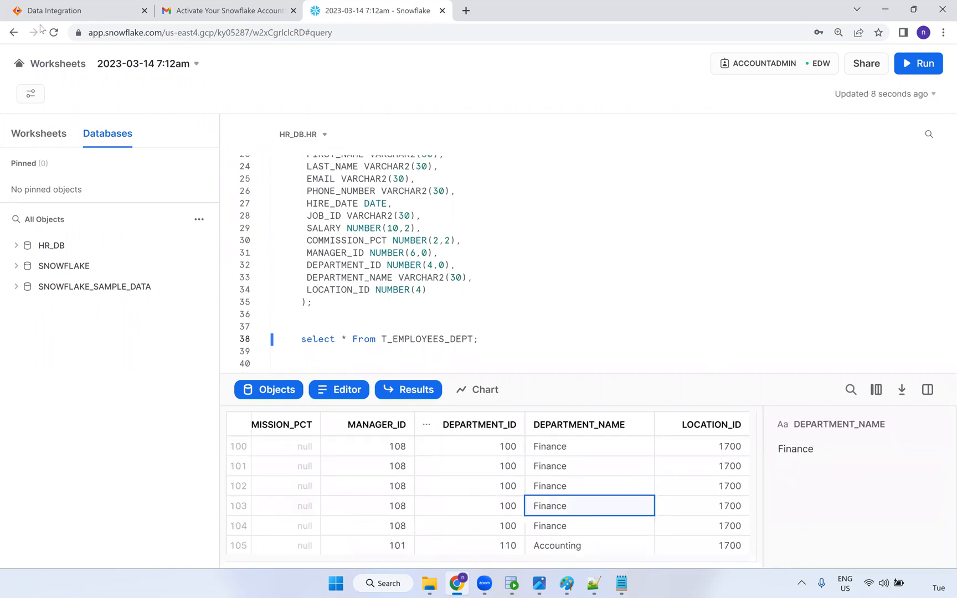
pyautogui.click(63, 11)
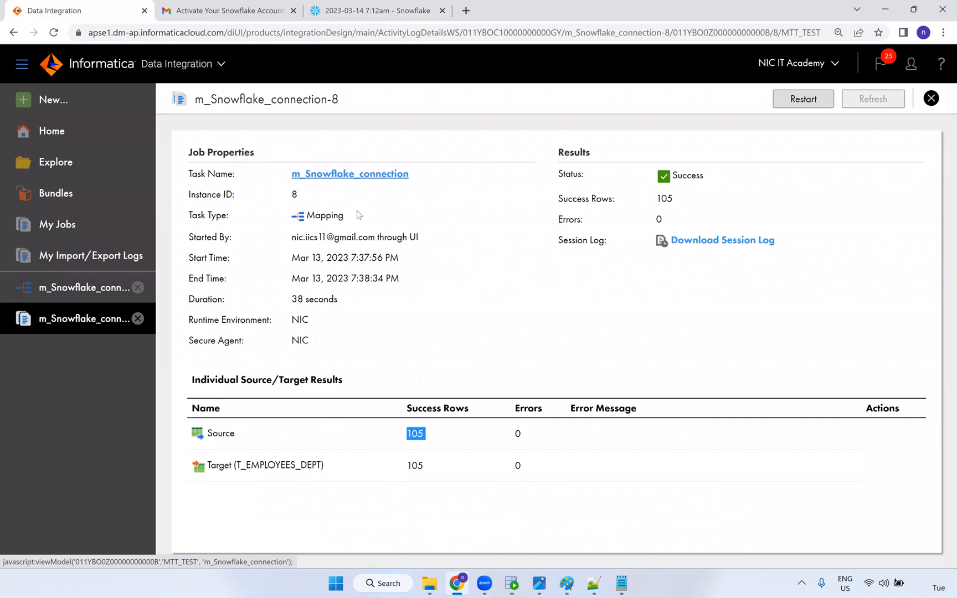
# Step: Open m_Snowflake_connection's Source settings, expand Query Options, and open the Filter configuration
pyautogui.click(344, 183)
pyautogui.doubleClick(338, 263)
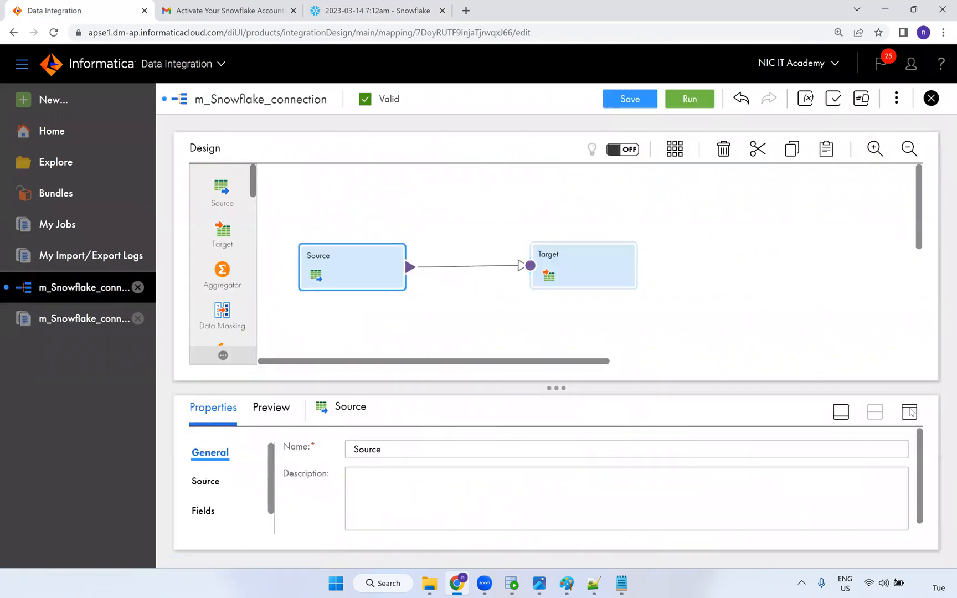
pyautogui.click(199, 221)
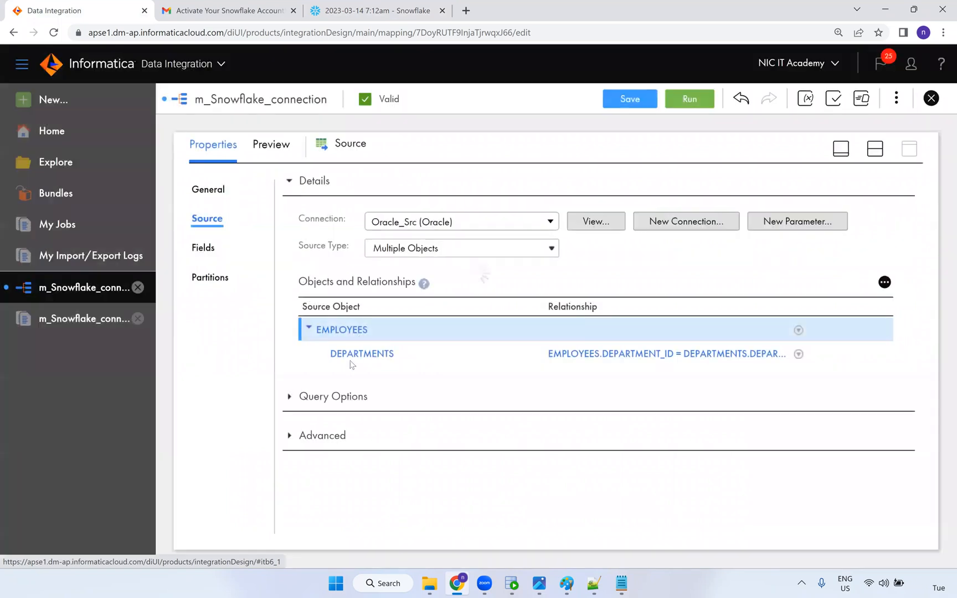
pyautogui.click(290, 397)
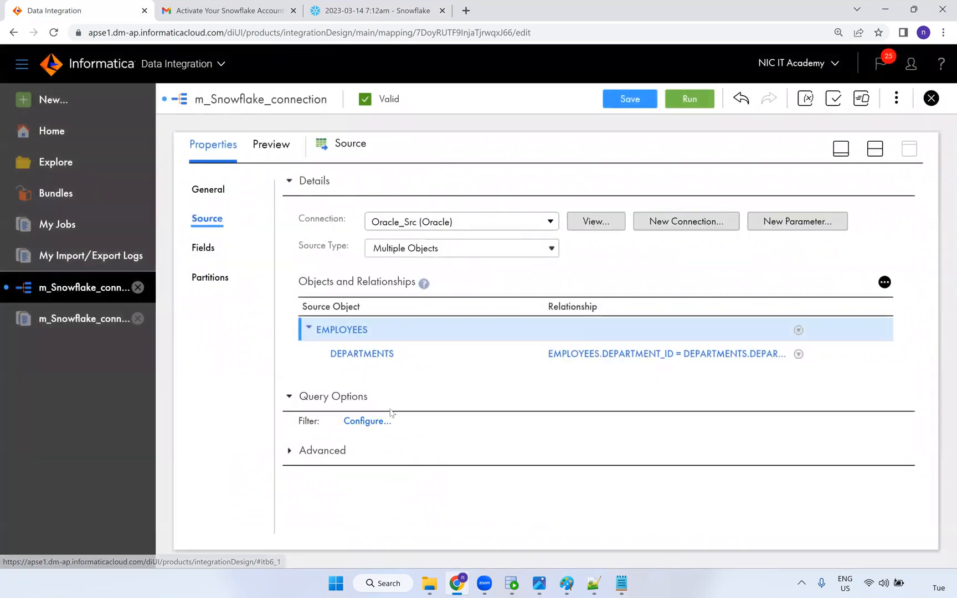
pyautogui.click(381, 436)
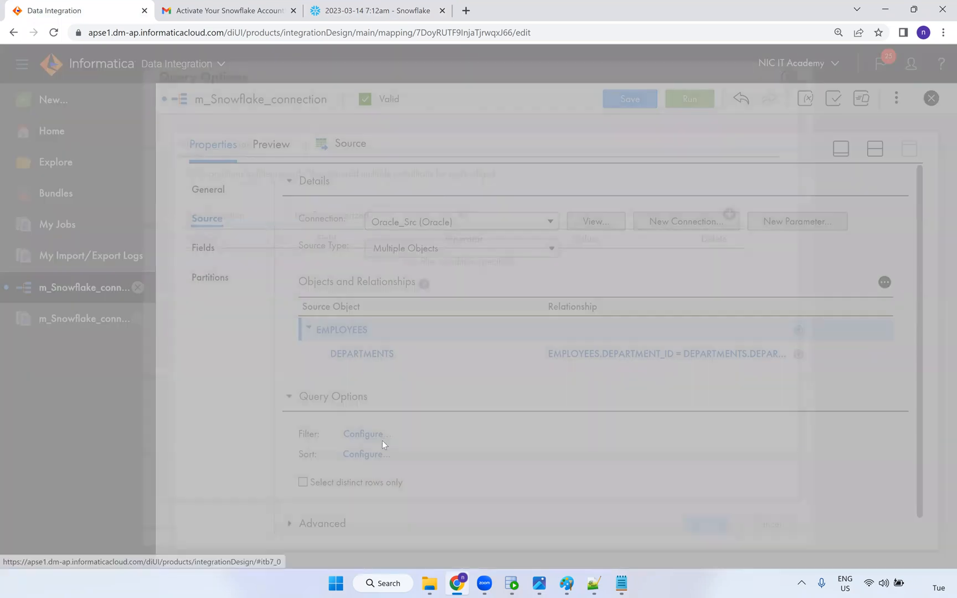
# Step: Add the source filter DEPARTMENTS.DEPARTMENT_NAME = 'Finance' and save the mapping
pyautogui.click(730, 215)
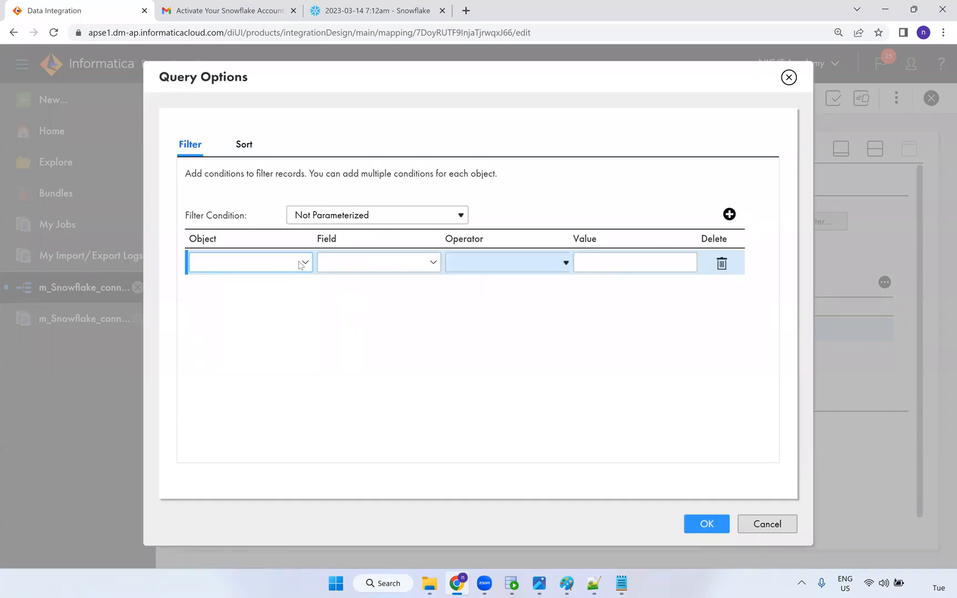
pyautogui.click(299, 264)
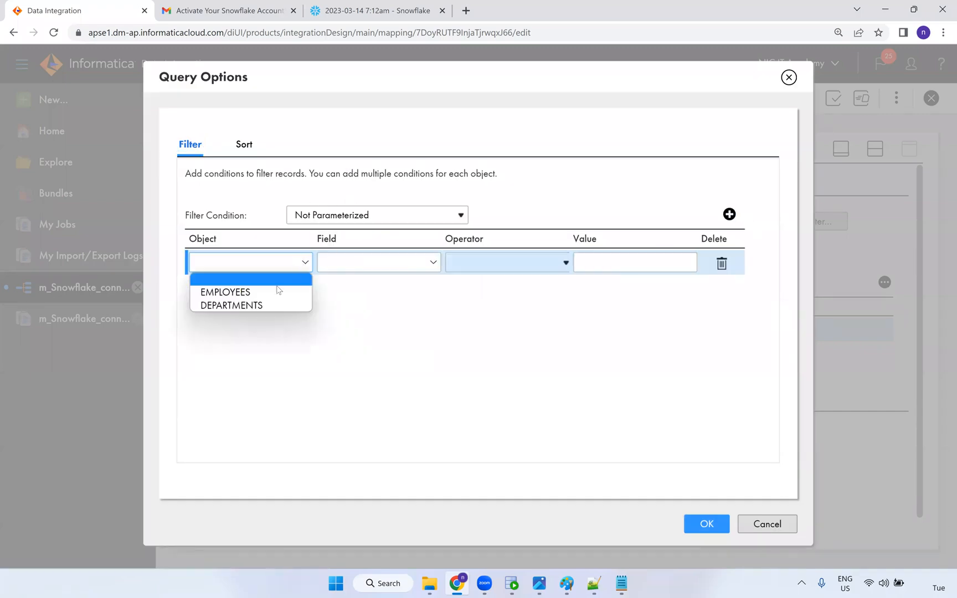
pyautogui.click(231, 307)
pyautogui.click(347, 269)
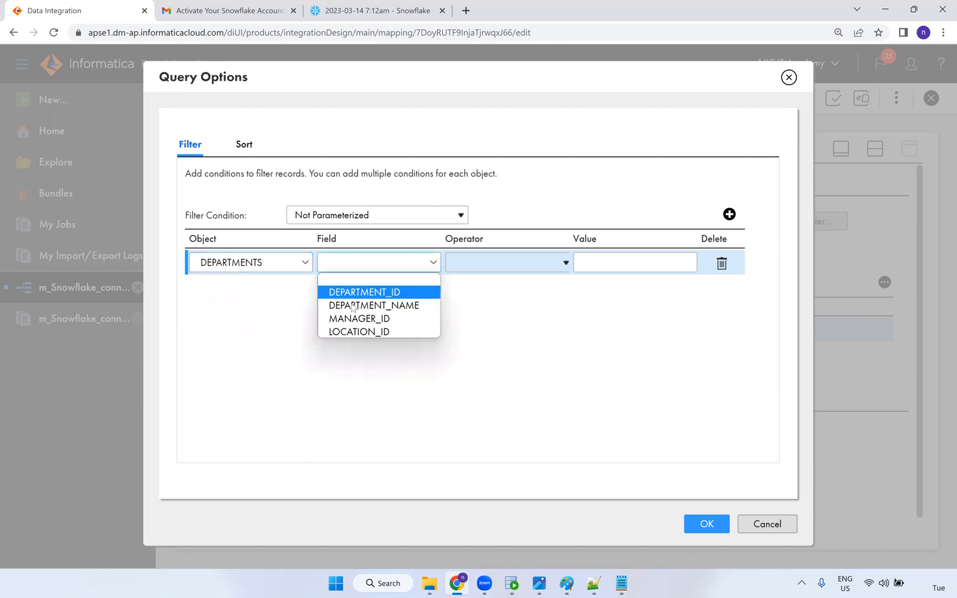
pyautogui.click(365, 303)
pyautogui.click(514, 268)
pyautogui.click(514, 281)
pyautogui.click(602, 266)
pyautogui.write('Finance')
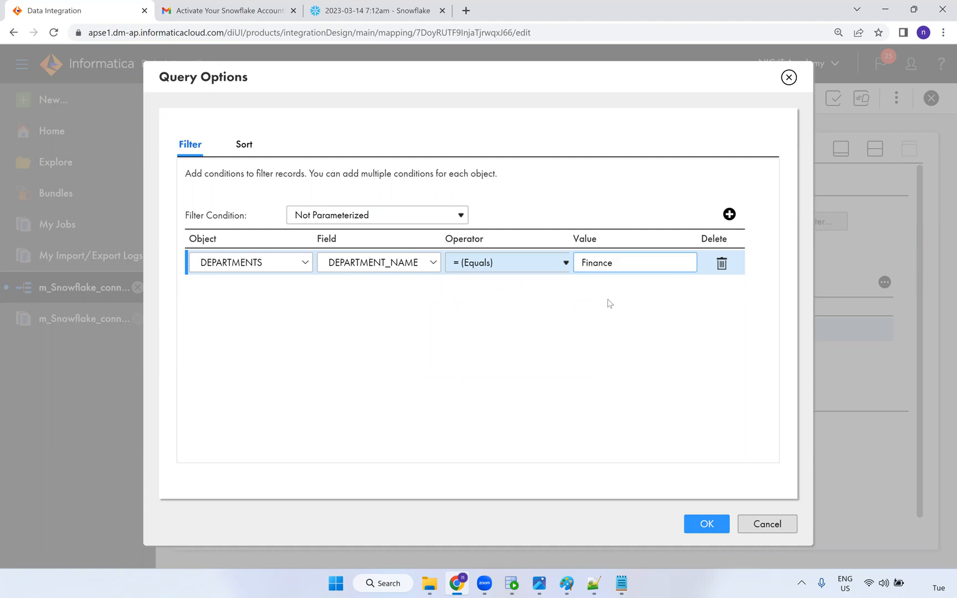
pyautogui.click(723, 522)
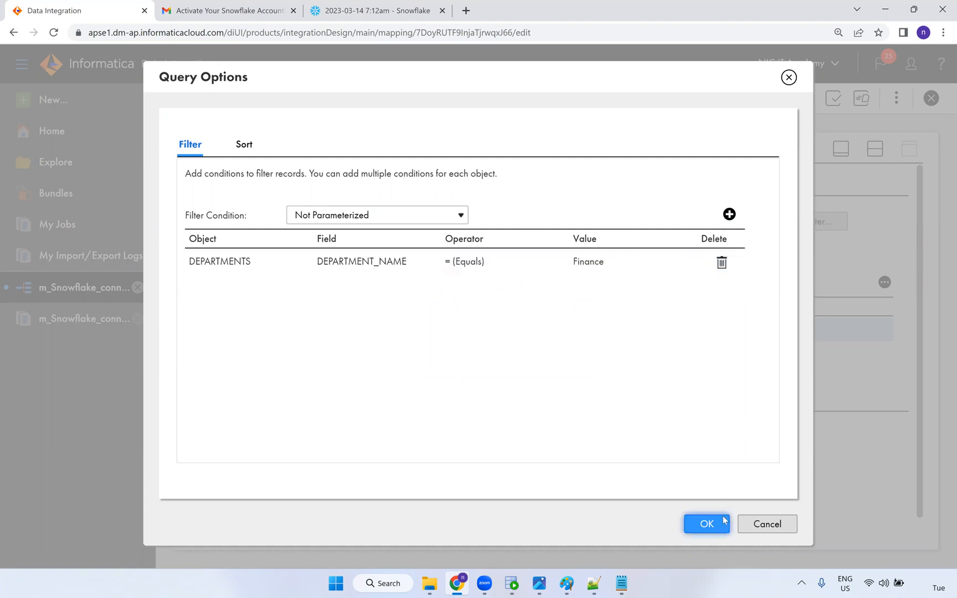
pyautogui.click(641, 107)
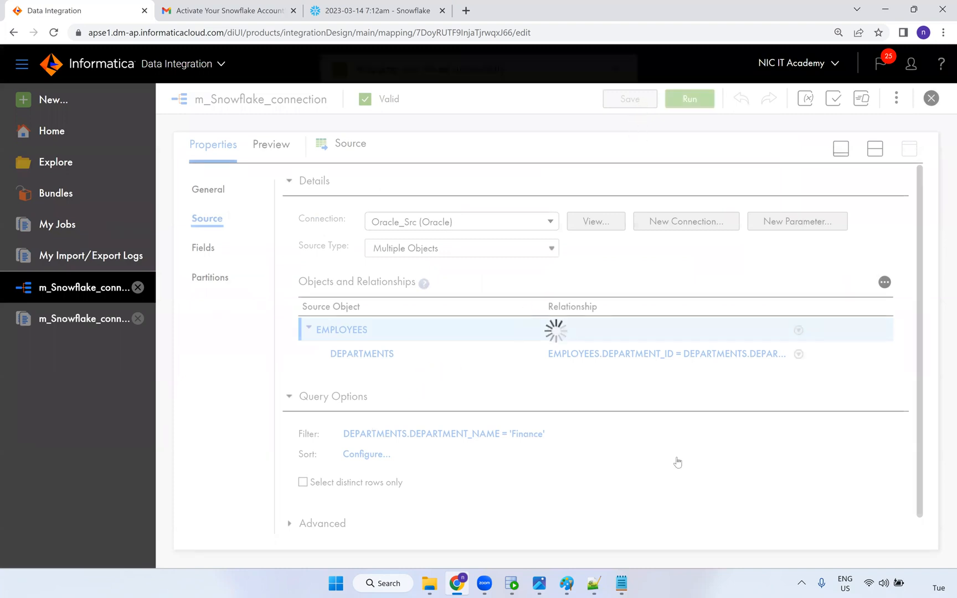
pyautogui.click(875, 151)
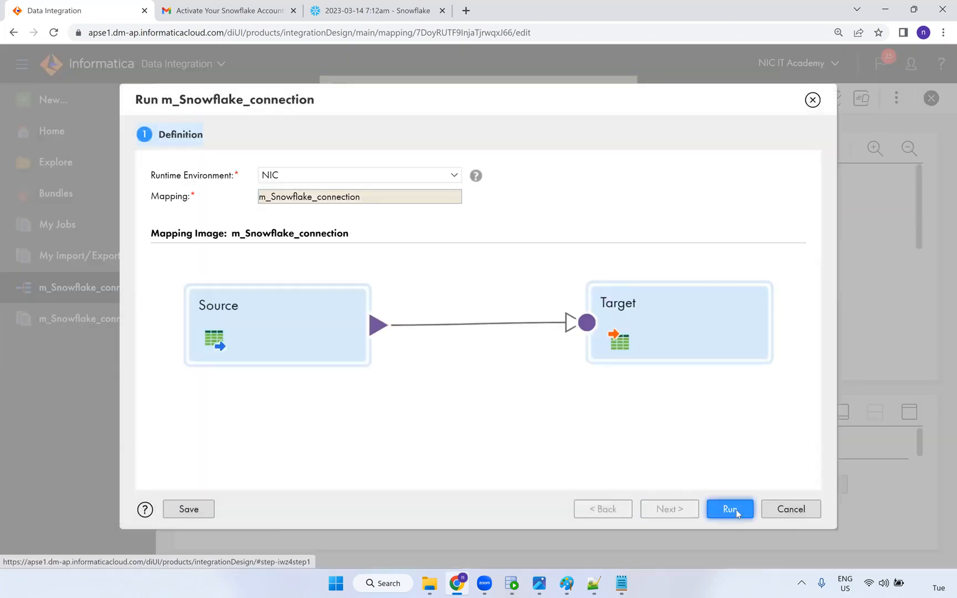
# Step: Run the filtered mapping, rearrange the Source and Target nodes, and select the Snowflake T_EMPLOYEES_DEPT query
pyautogui.click(736, 509)
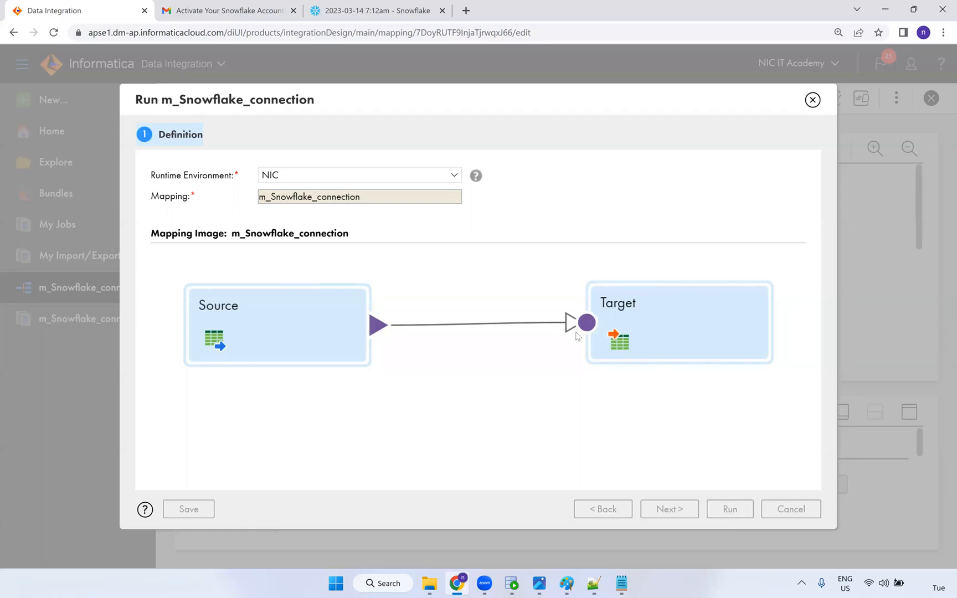
pyautogui.hotkey('alt', 'Tab')
pyautogui.hotkey('alt', 'Tab')
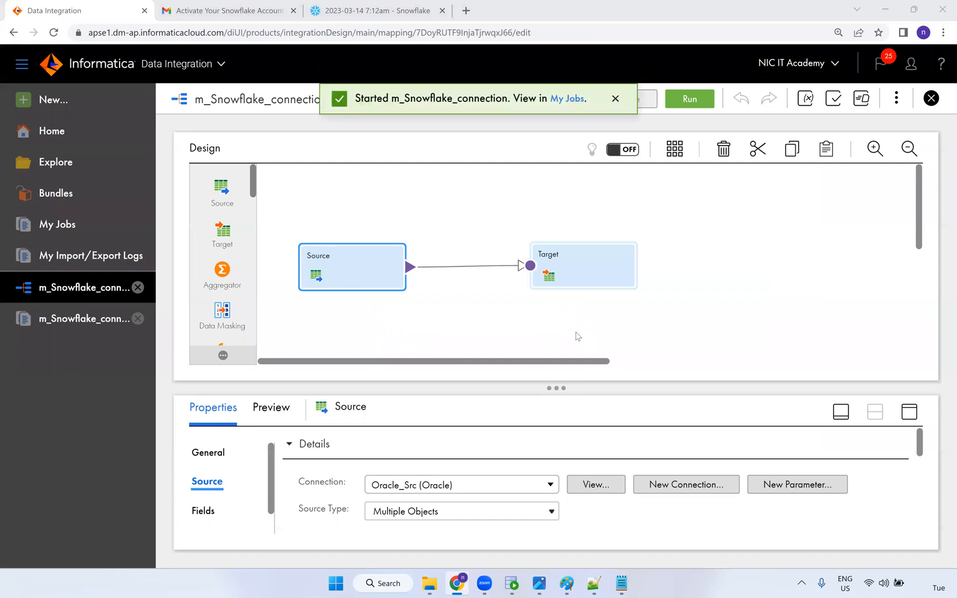
pyautogui.moveTo(356, 259); pyautogui.dragTo(360, 220)
pyautogui.moveTo(588, 237); pyautogui.dragTo(620, 213)
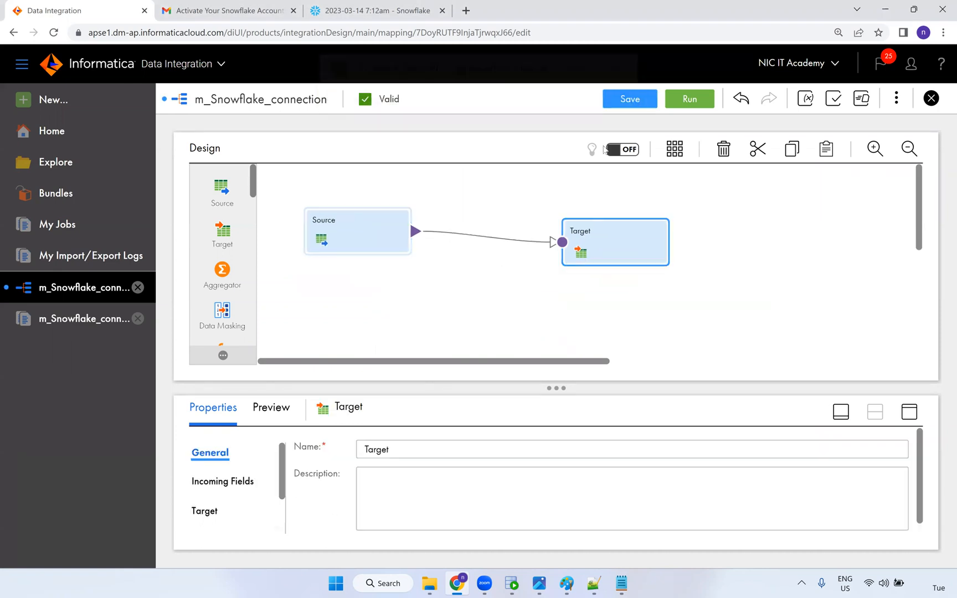
pyautogui.click(495, 216)
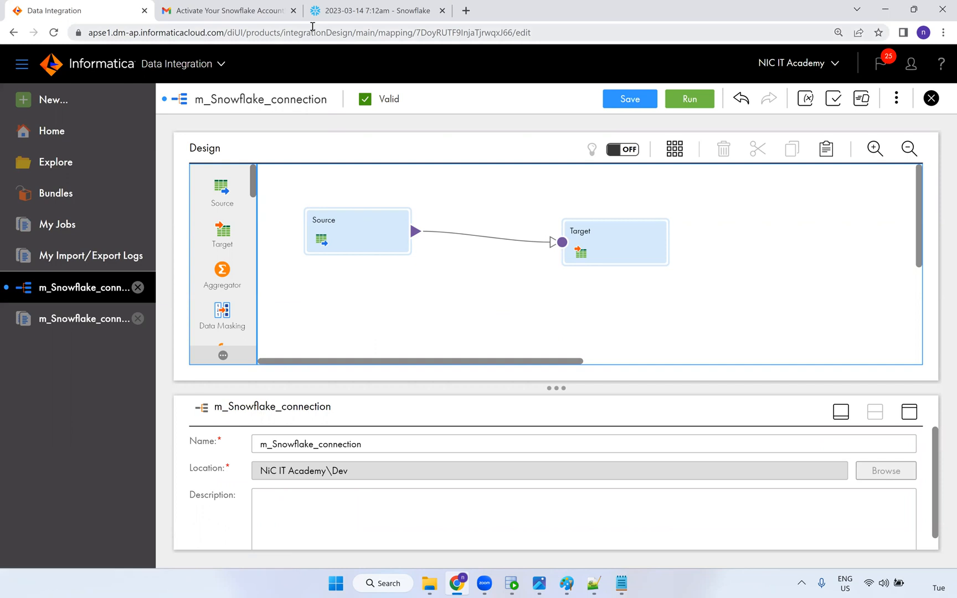
pyautogui.click(318, 11)
pyautogui.moveTo(481, 341); pyautogui.dragTo(272, 344)
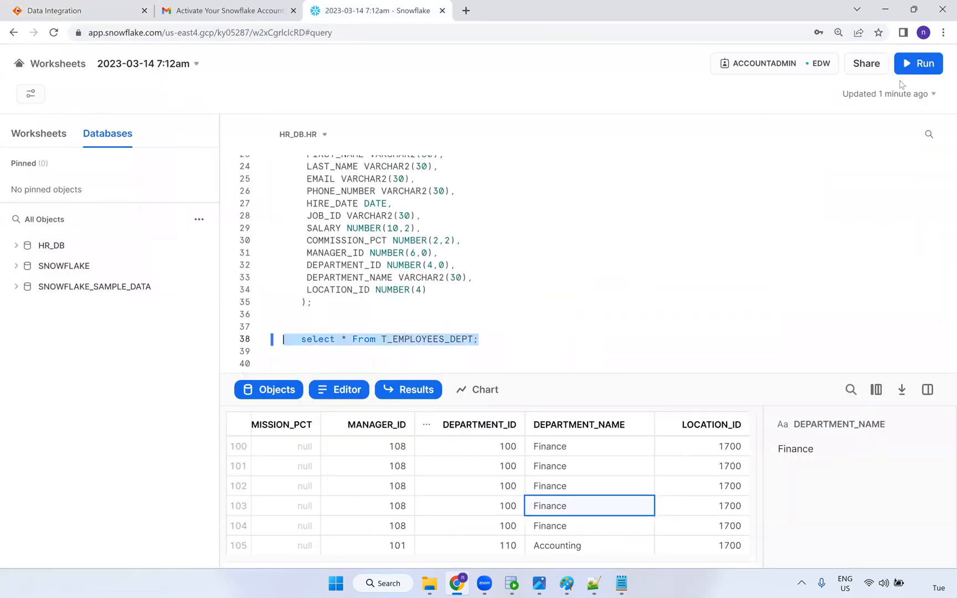
# Step: Rerun the T_EMPLOYEES_DEPT query and scroll its 105 rows right to DEPARTMENT_NAME and LOCATION_ID
pyautogui.click(917, 64)
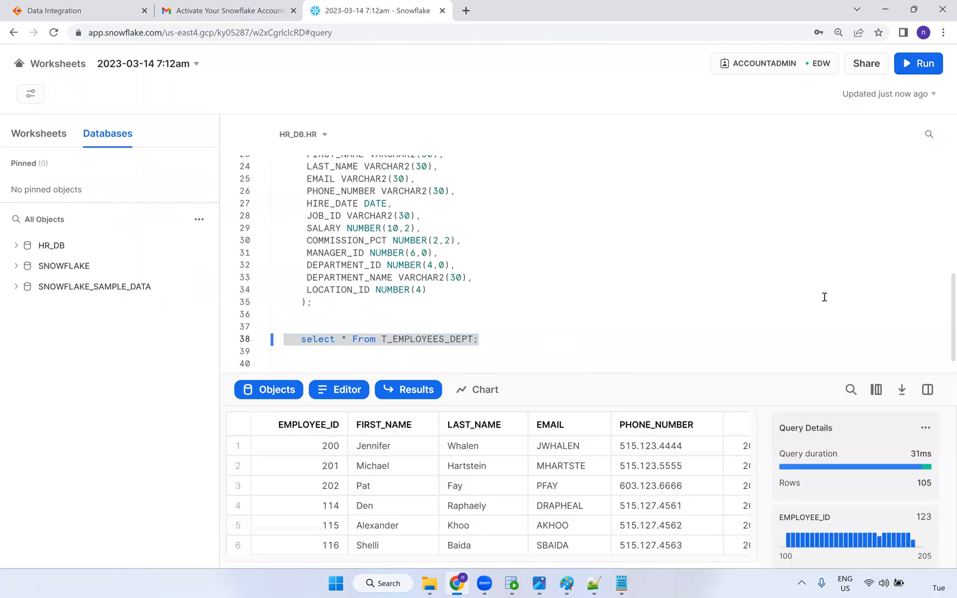
pyautogui.scroll(-1, 825, 297)
pyautogui.moveTo(422, 560); pyautogui.dragTo(723, 542)
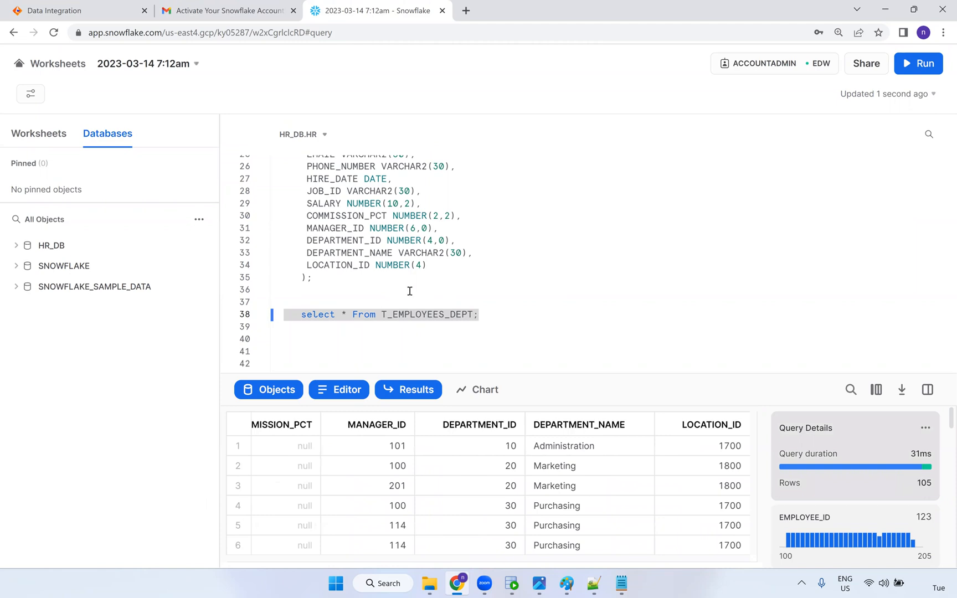
# Step: Refresh the My Jobs list until run m_Snowflake_connection-9 shows Success
pyautogui.click(85, 2)
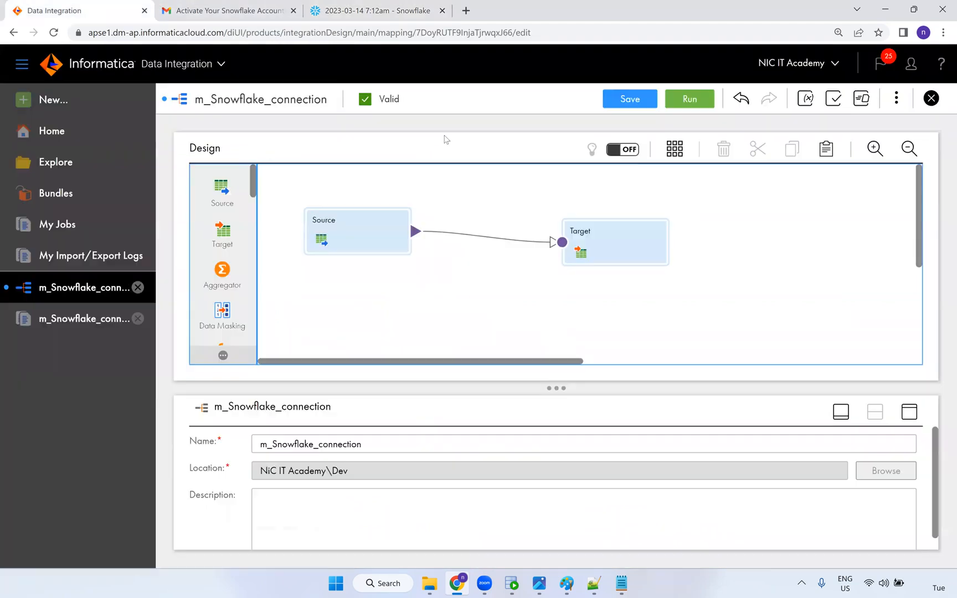
pyautogui.click(71, 231)
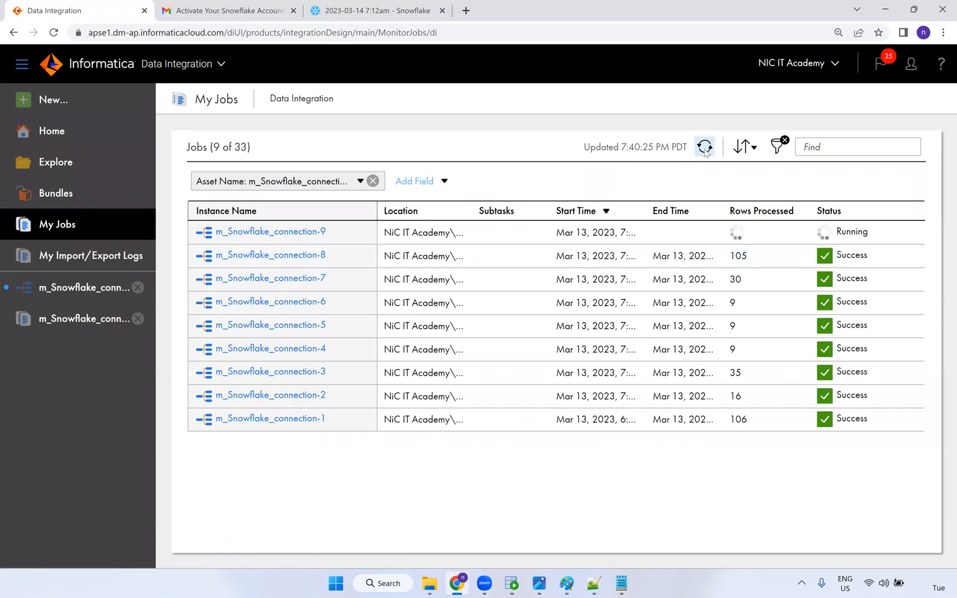
pyautogui.click(705, 147)
pyautogui.click(705, 147)
pyautogui.click(709, 149)
pyautogui.click(709, 149)
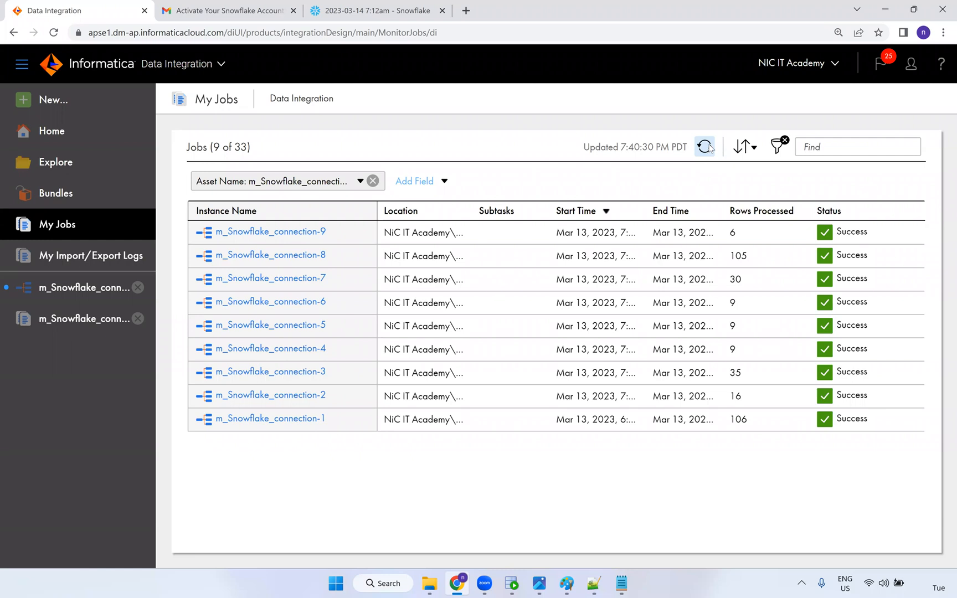
# Step: Confirm run 9 loaded 6 success rows into T_EMPLOYEES_DEPT, then return to Snowflake
pyautogui.click(280, 231)
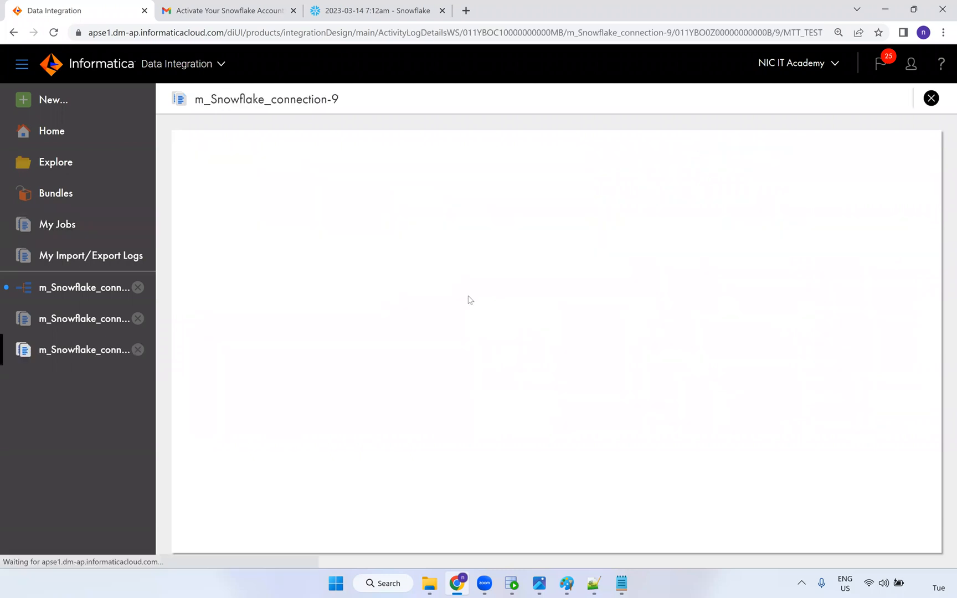
pyautogui.doubleClick(409, 434)
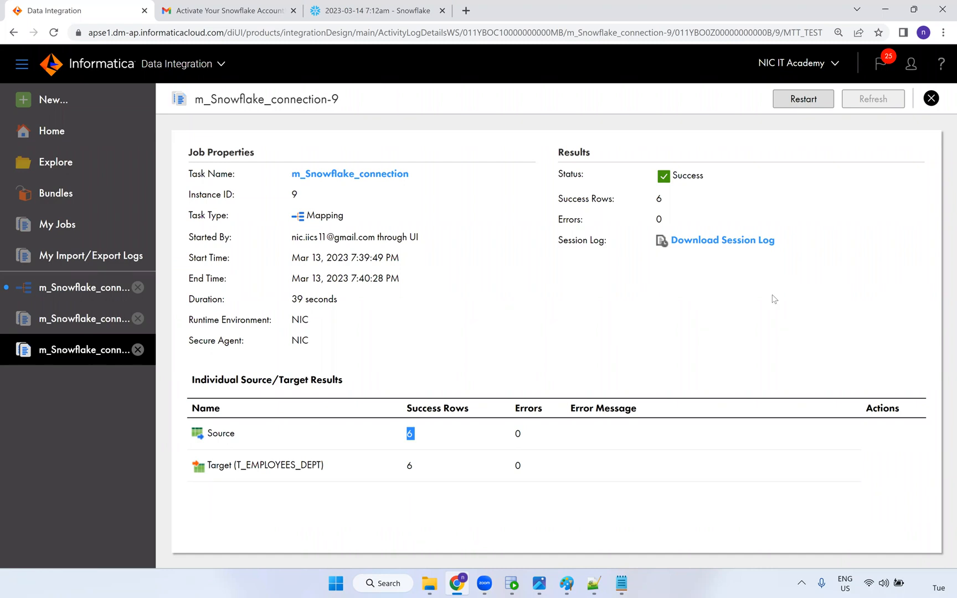
pyautogui.hotkey('alt', 'Tab')
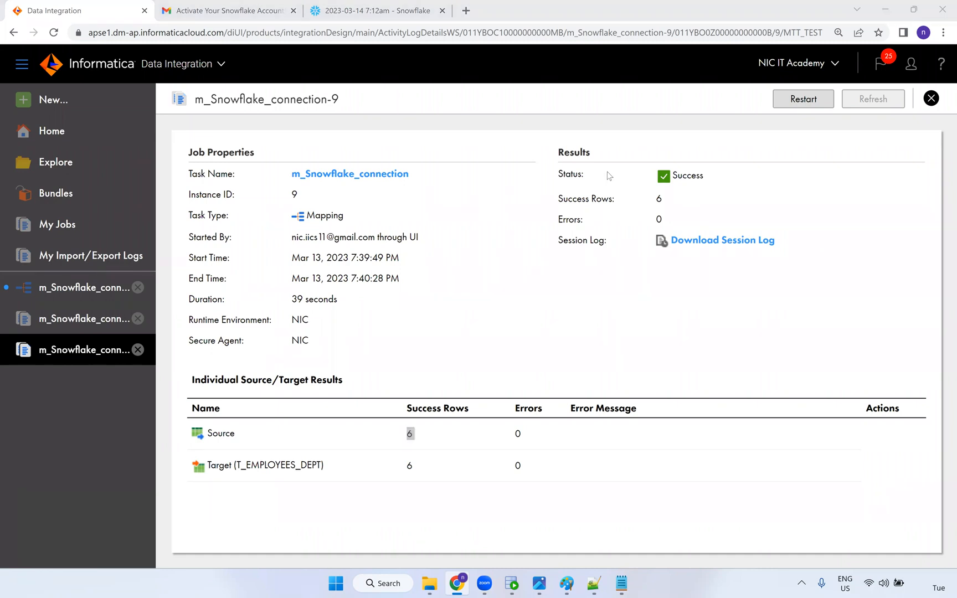
pyautogui.click(311, 20)
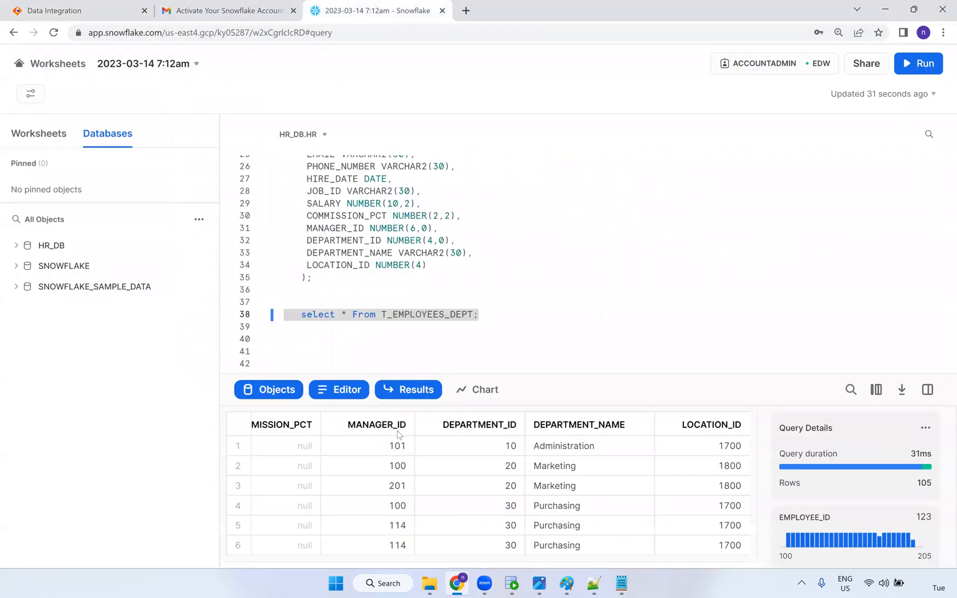
# Step: Rerun the T_EMPLOYEES_DEPT query and confirm all 6 rows have DEPARTMENT_NAME Finance
pyautogui.click(492, 318)
pyautogui.keyDown('shift'); pyautogui.click(292, 317); pyautogui.keyUp('shift')
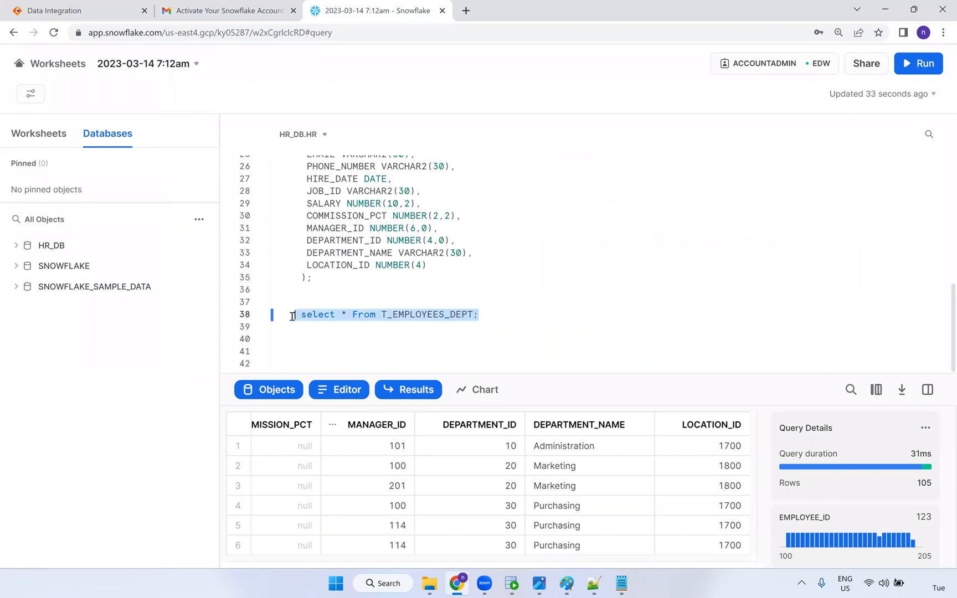
pyautogui.hotkey('ctrl', 'Return')
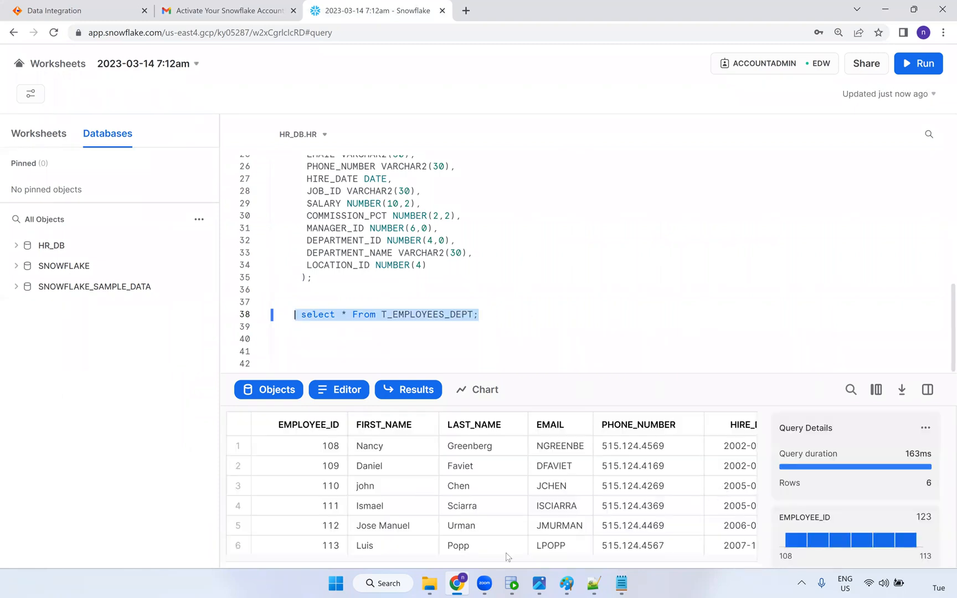
pyautogui.moveTo(421, 556); pyautogui.dragTo(694, 554)
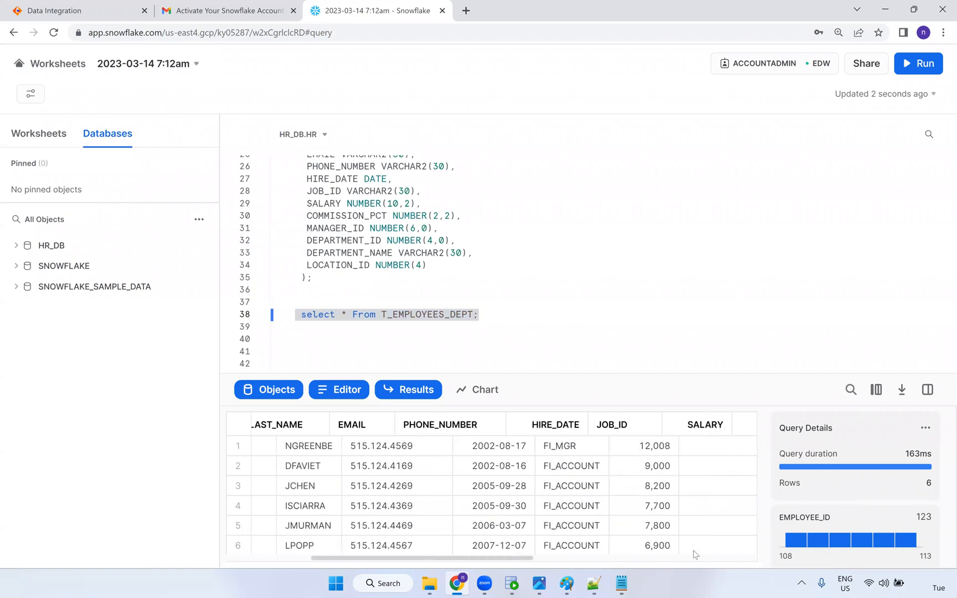
pyautogui.moveTo(656, 453); pyautogui.dragTo(659, 546)
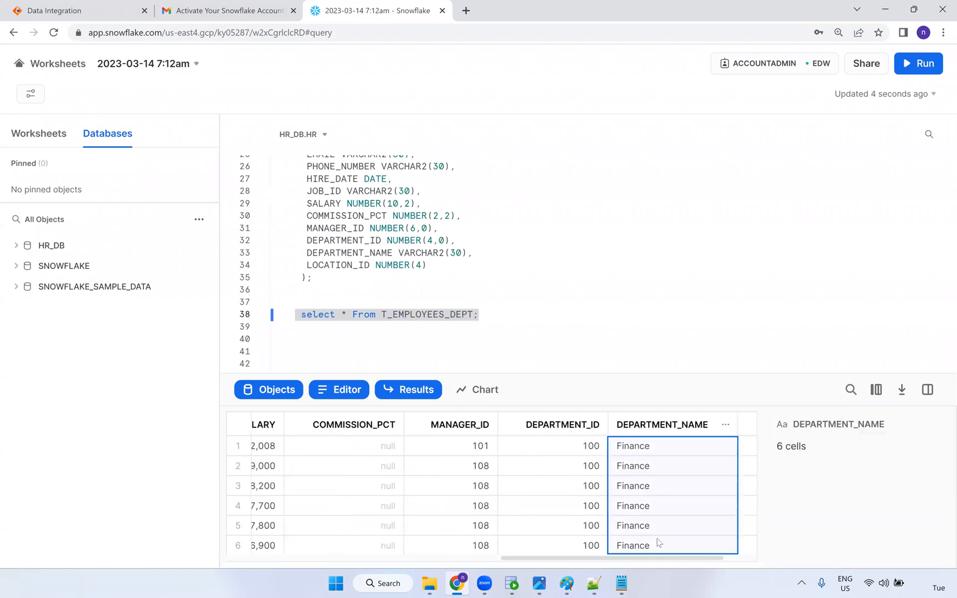
pyautogui.click(64, 7)
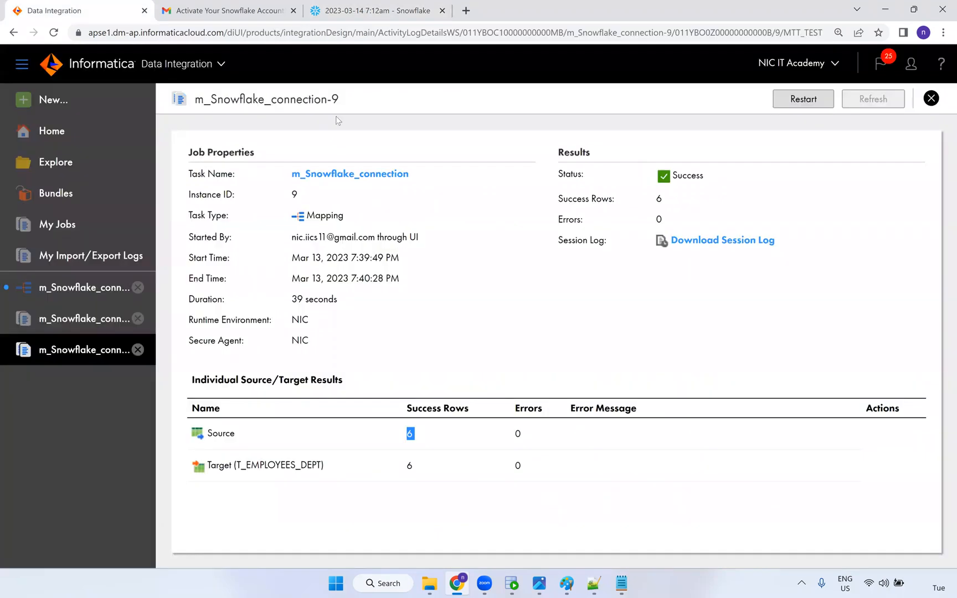
# Step: Save the m_Snowflake_connection mapping
pyautogui.click(69, 288)
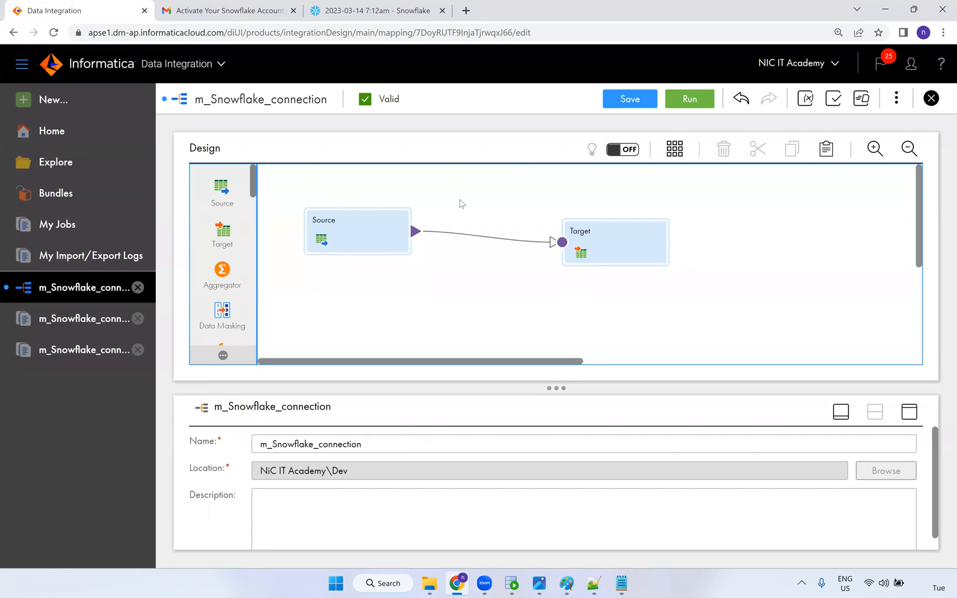
pyautogui.click(627, 100)
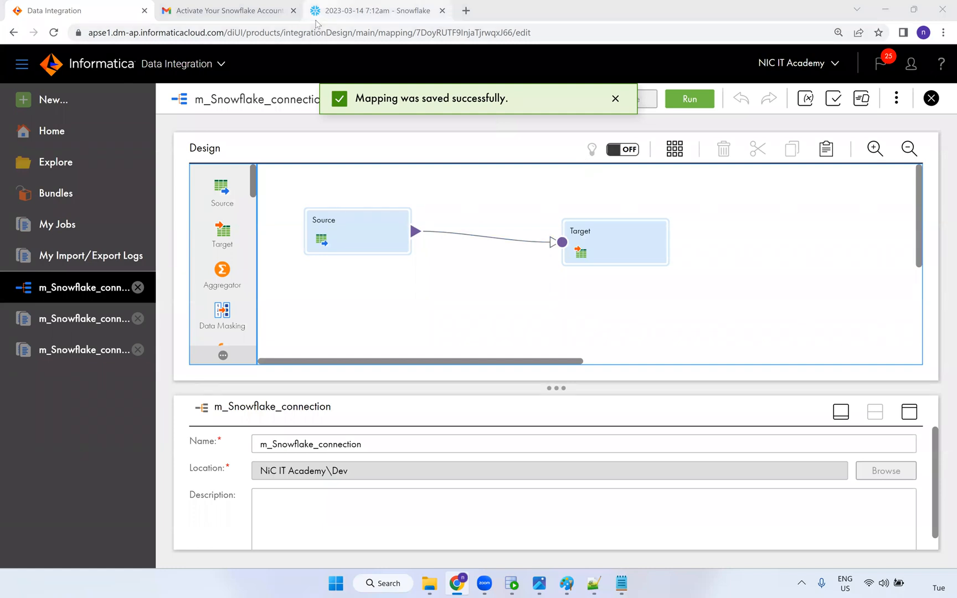
pyautogui.click(320, 11)
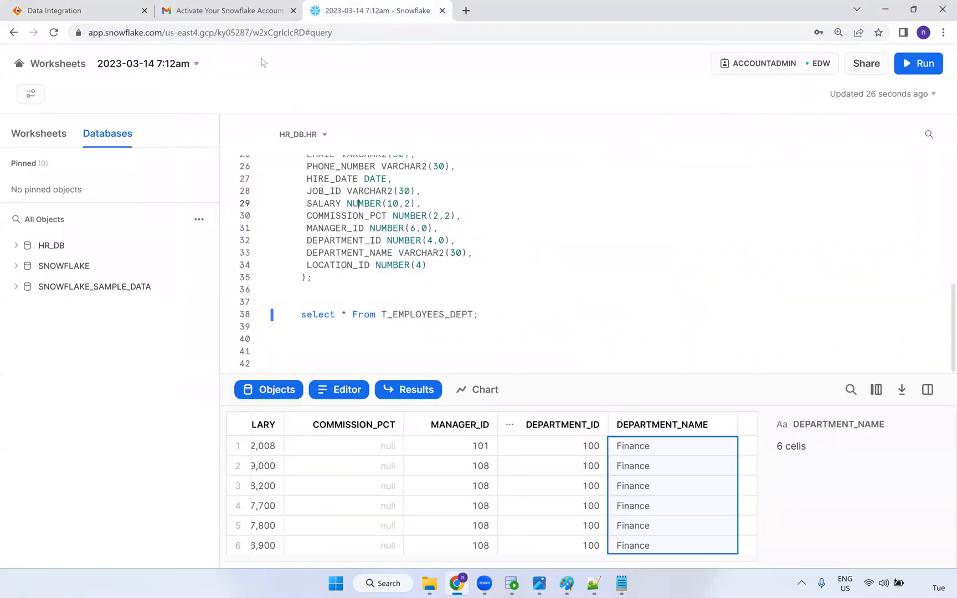
pyautogui.click(22, 11)
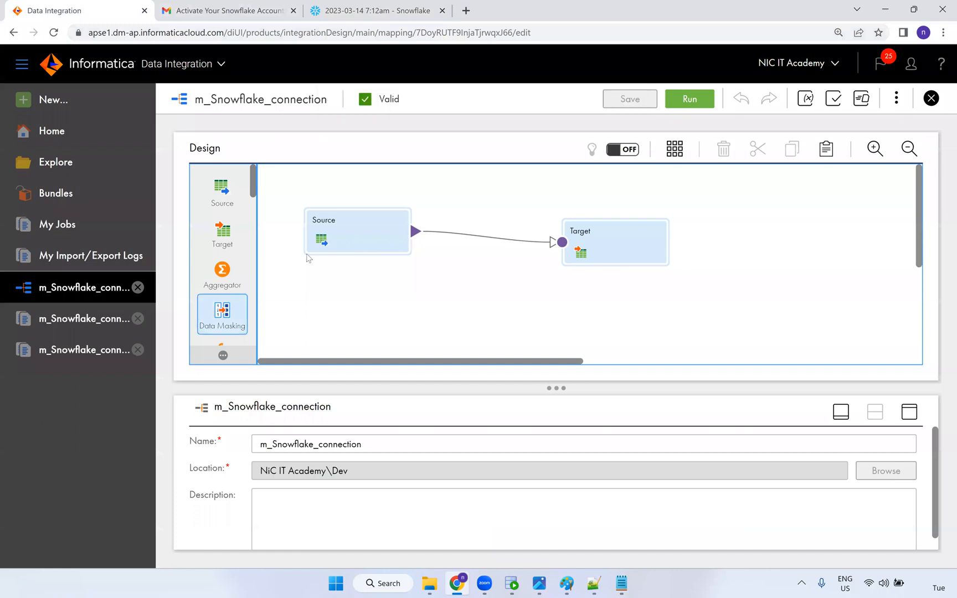
# Step: Show the Source's settings in an enlarged Properties panel, with EMPLOYEES joined to DEPARTMENTS
pyautogui.click(338, 237)
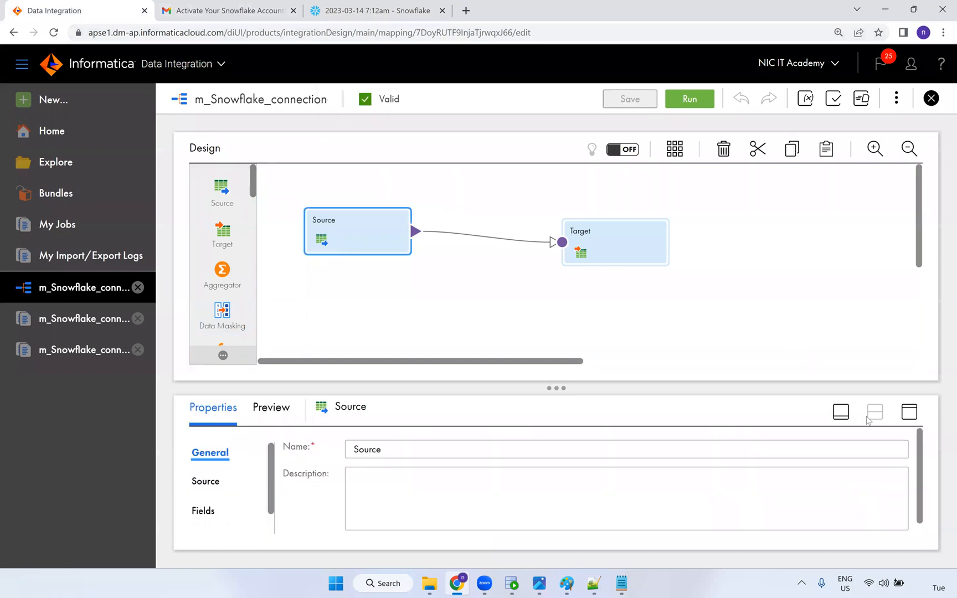
pyautogui.click(909, 412)
pyautogui.click(207, 221)
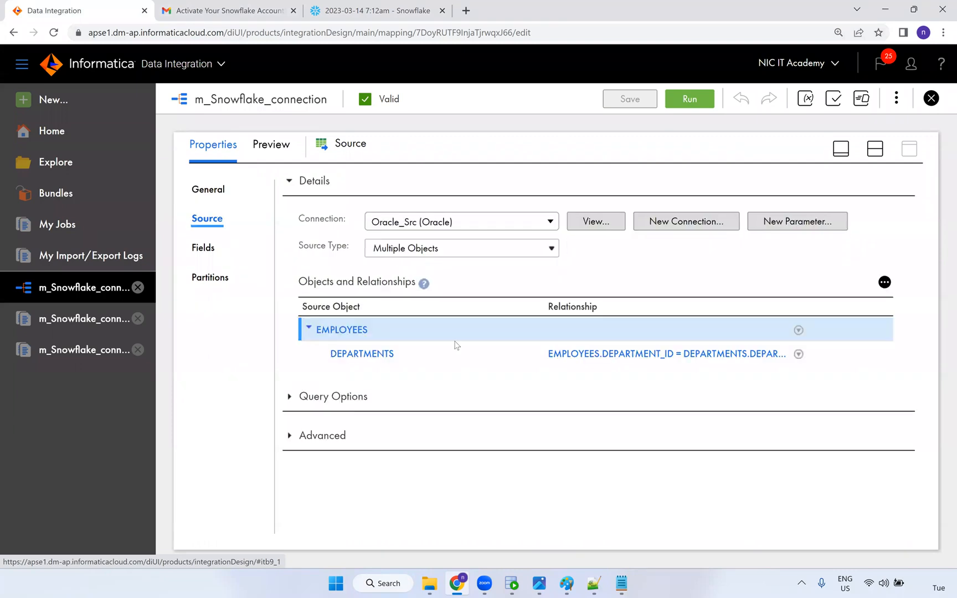
# Step: Leave the source type as Multiple Objects and move the Snowflake worksheet tab to second place
pyautogui.click(453, 250)
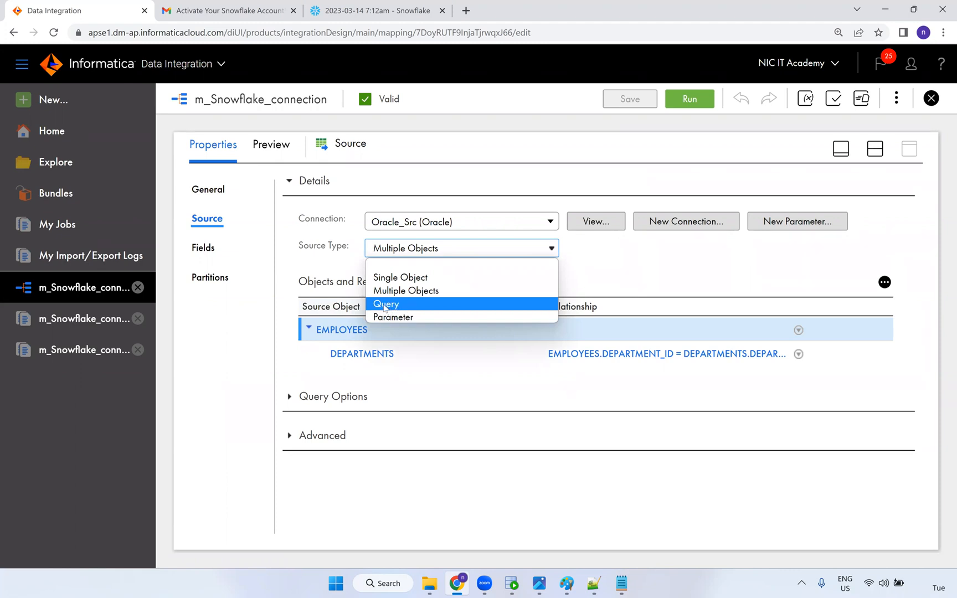
pyautogui.click(615, 285)
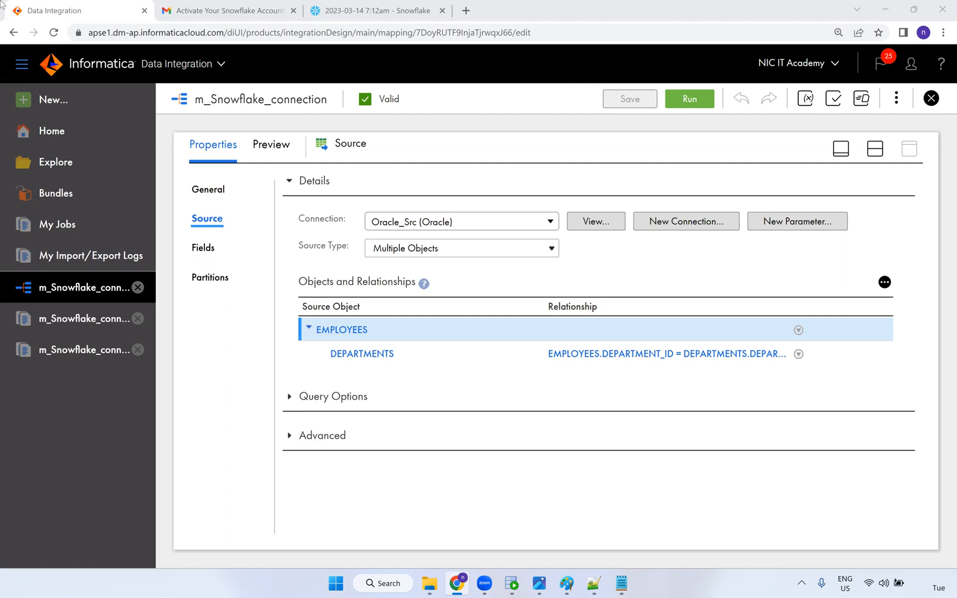
pyautogui.click(313, 19)
pyautogui.moveTo(314, 21); pyautogui.dragTo(214, 22)
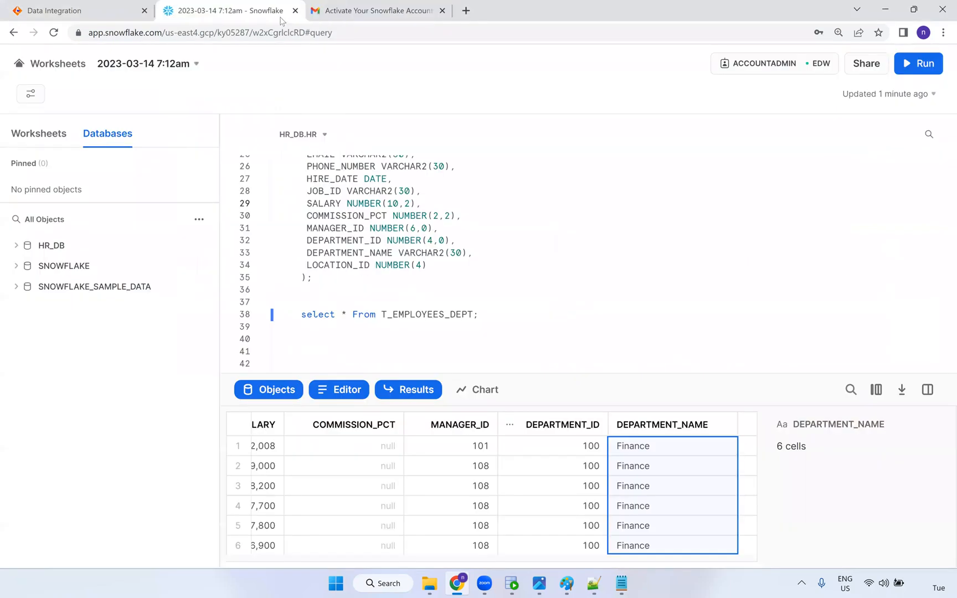